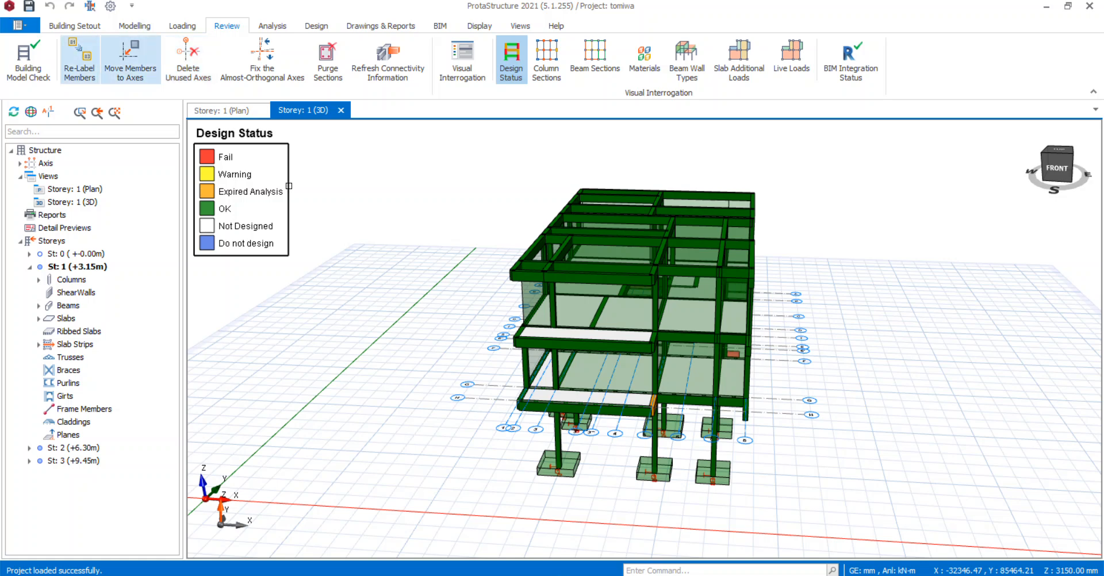
# Save the project changes and launch ProtaDetails with the current structural model for detail drawing production.
pyautogui.moveTo(652, 279)
pyautogui.mouseDown(button='middle')
pyautogui.moveTo(565, 284)
pyautogui.moveTo(660, 273)
pyautogui.moveTo(684, 282)
pyautogui.mouseUp(button='middle')
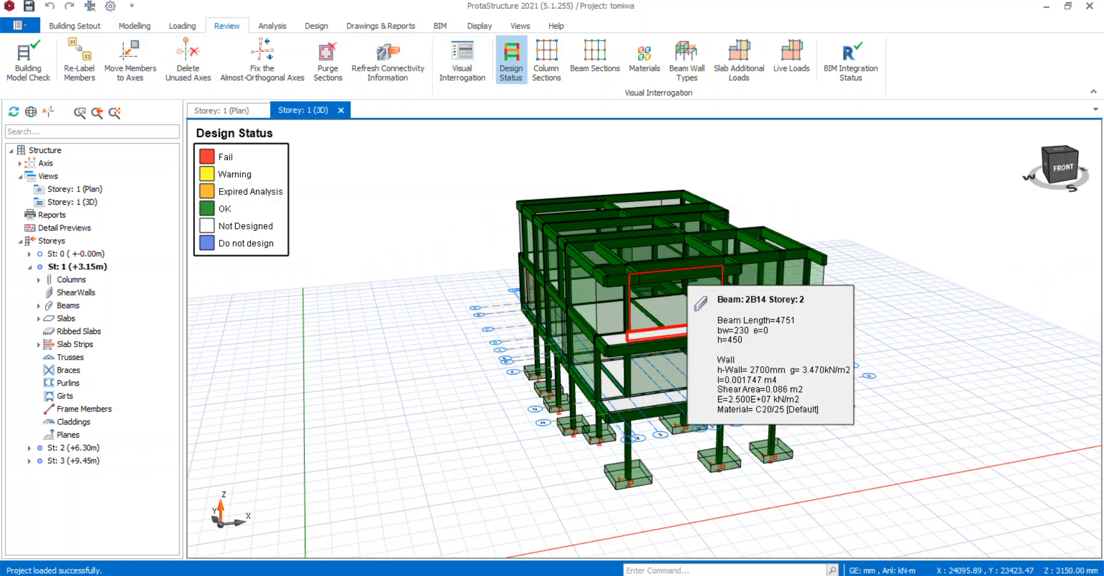
pyautogui.click(272, 27)
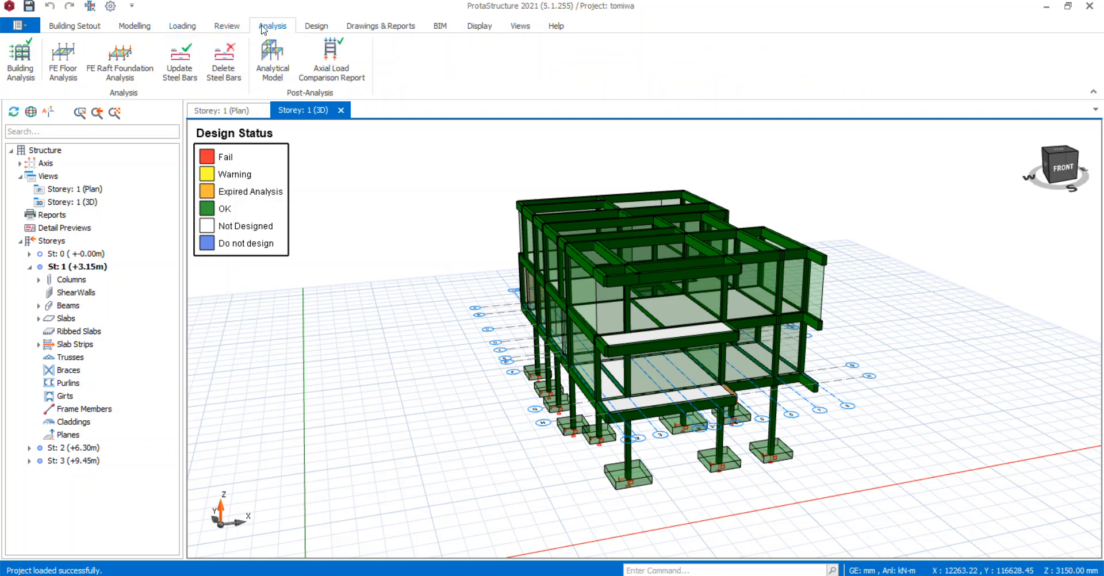
pyautogui.click(74, 26)
pyautogui.click(371, 26)
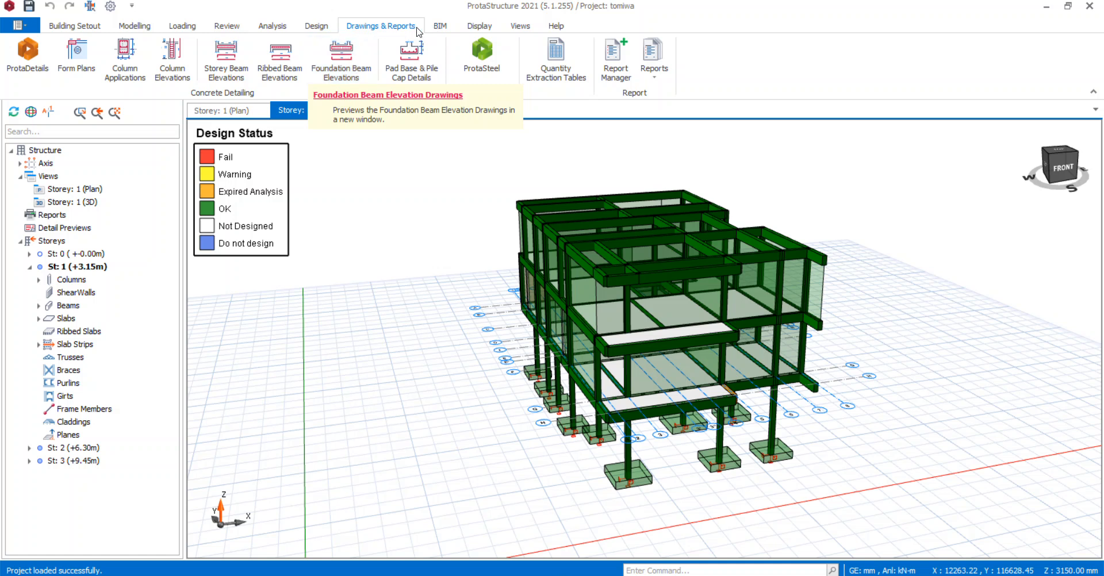
pyautogui.click(33, 68)
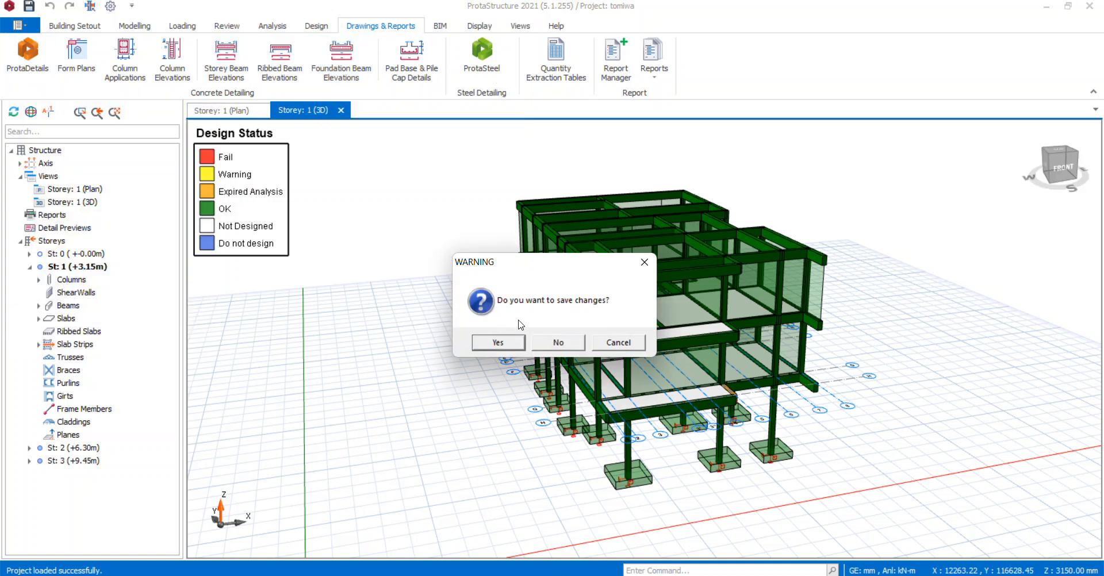
pyautogui.click(499, 342)
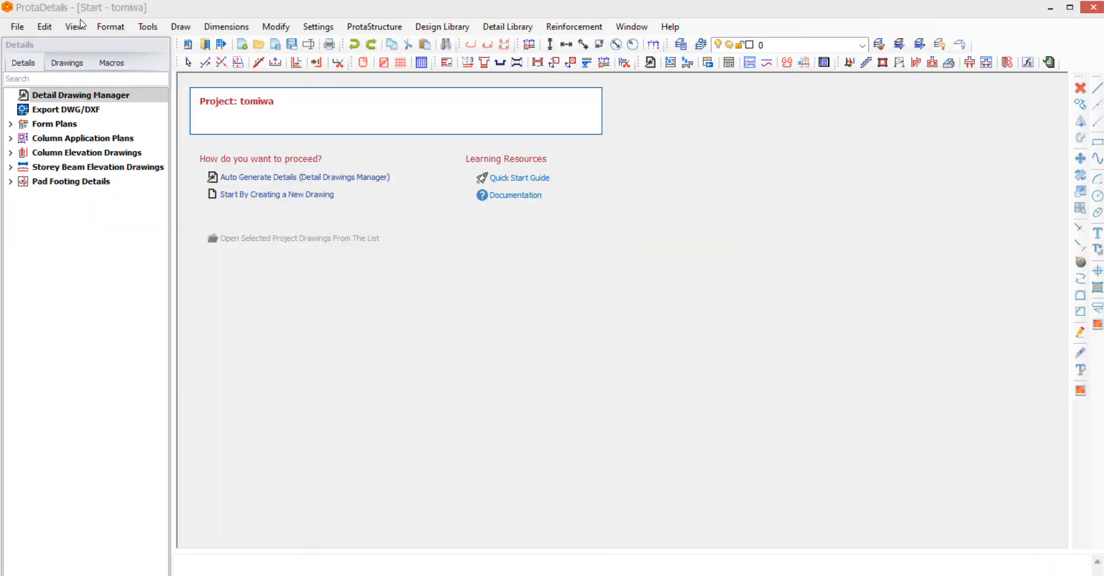
# Auto-generate the St: 1 (+3.15m) details with form plan, column application, column elevation, column schedule, beam elevation and pad footing drawings.
pyautogui.click(267, 178)
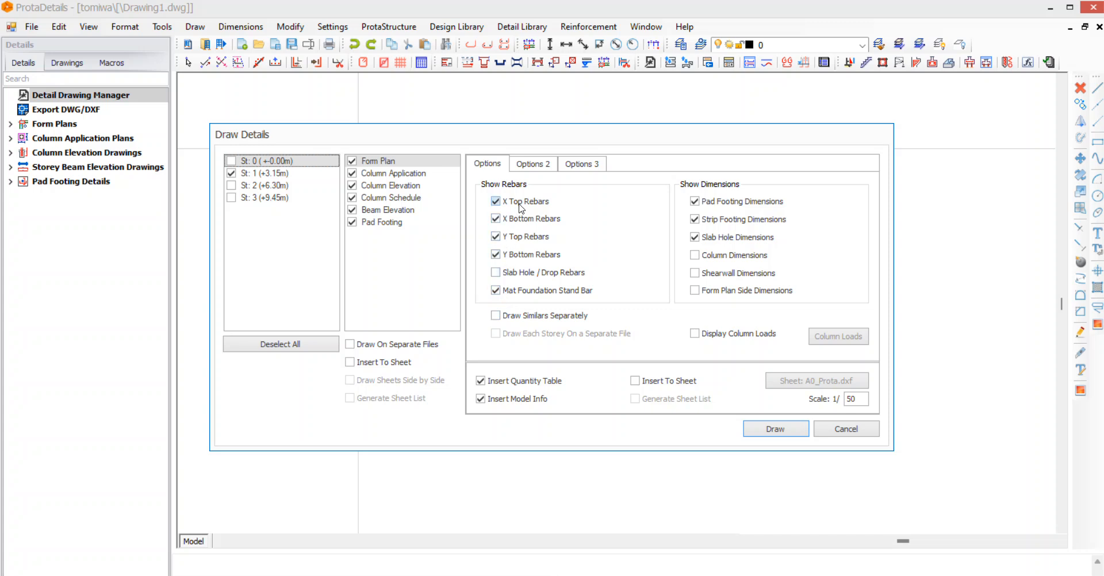
pyautogui.click(535, 164)
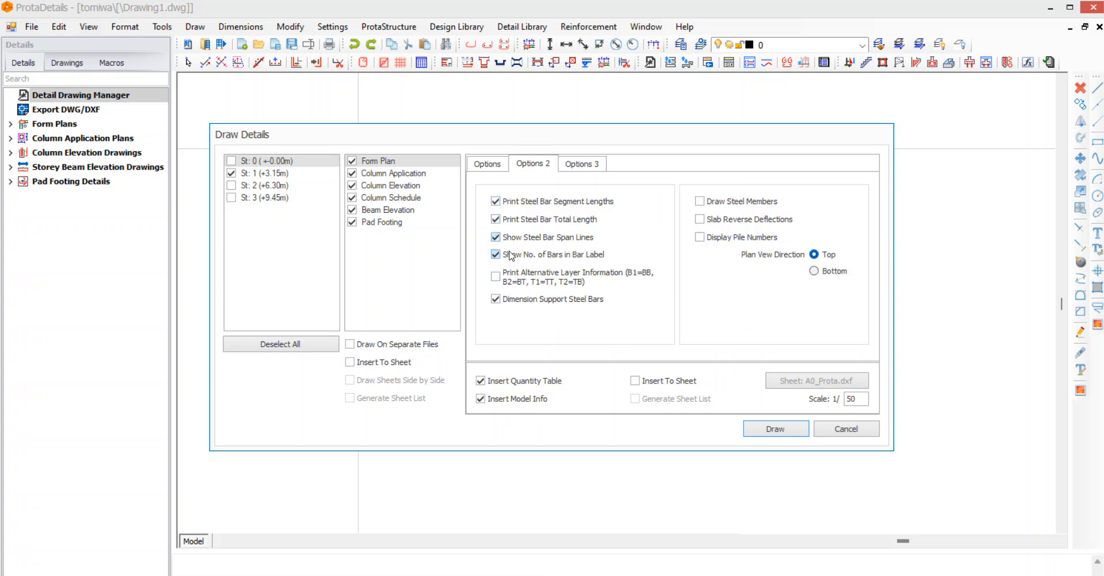
pyautogui.click(594, 172)
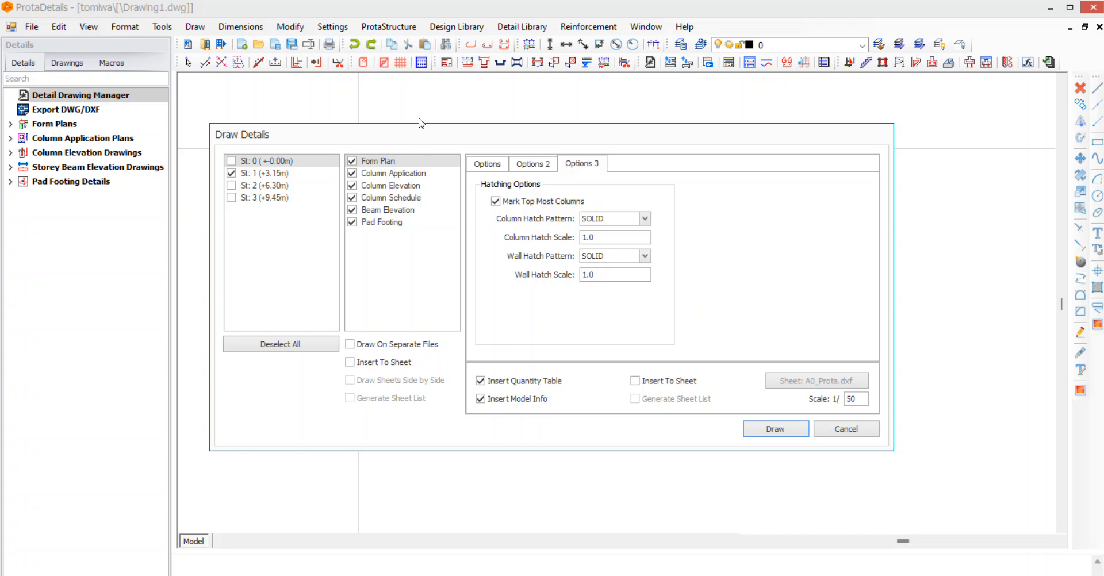
pyautogui.click(759, 430)
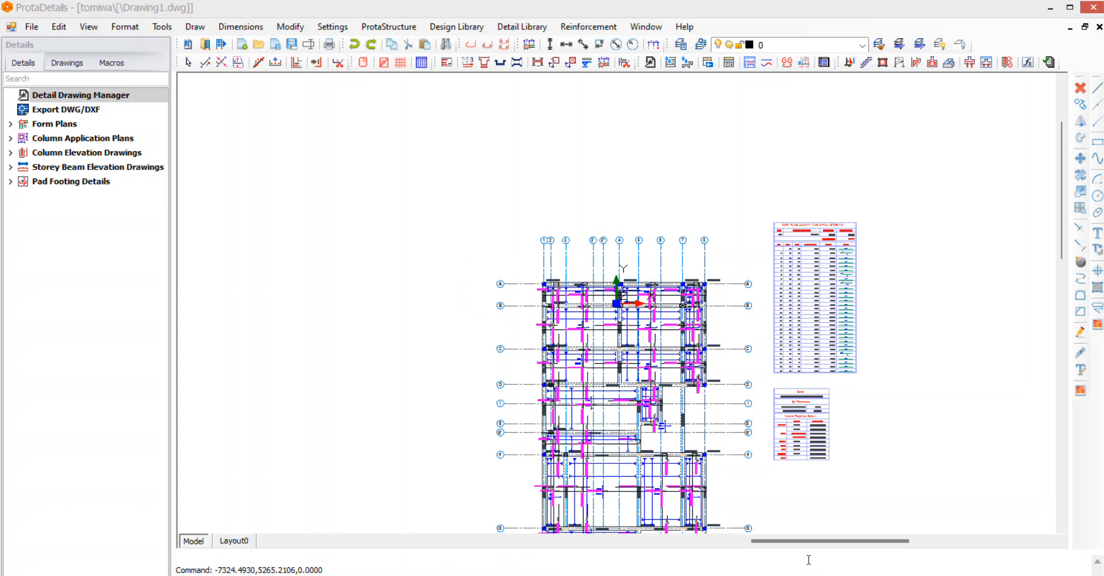
# Examine the generated form plan, column, beam and pad footing drawings together with their quantity tables.
pyautogui.scroll(-3, 557, 238)
pyautogui.scroll(4, 594, 458)
pyautogui.scroll(-2, 540, 279)
pyautogui.scroll(3, 610, 270)
pyautogui.scroll(-5, 483, 287)
pyautogui.scroll(3, 587, 197)
pyautogui.scroll(-6, 587, 197)
pyautogui.scroll(-3, 587, 197)
pyautogui.scroll(3, 599, 259)
pyautogui.scroll(-3, 632, 270)
pyautogui.scroll(3, 655, 275)
pyautogui.scroll(3, 654, 274)
pyautogui.scroll(-3, 748, 287)
pyautogui.scroll(5, 916, 345)
pyautogui.scroll(-5, 616, 303)
pyautogui.scroll(2, 616, 304)
pyautogui.scroll(-2, 616, 304)
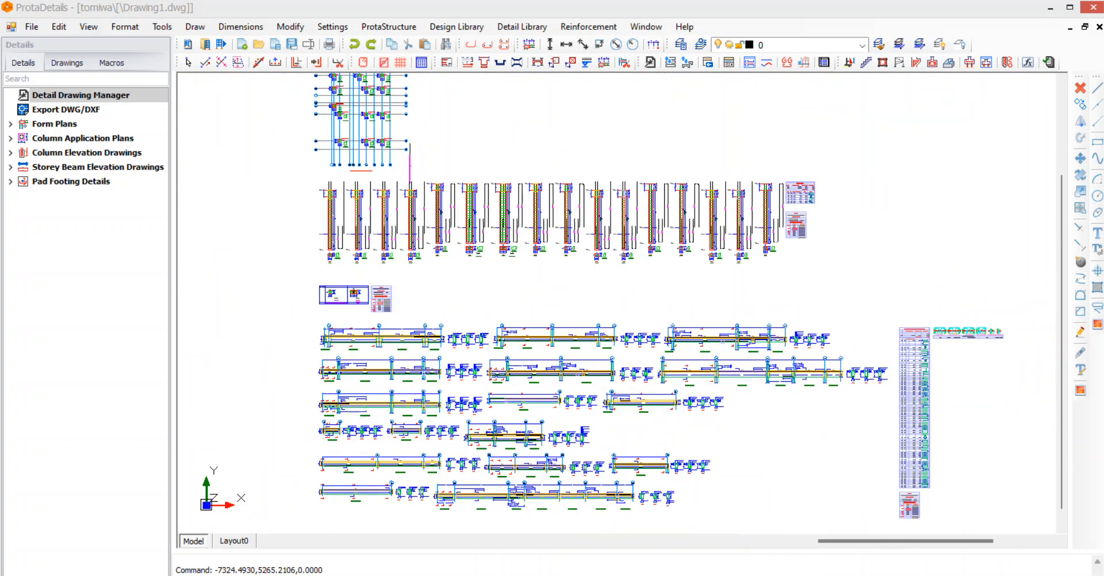
pyautogui.scroll(-3, 442, 364)
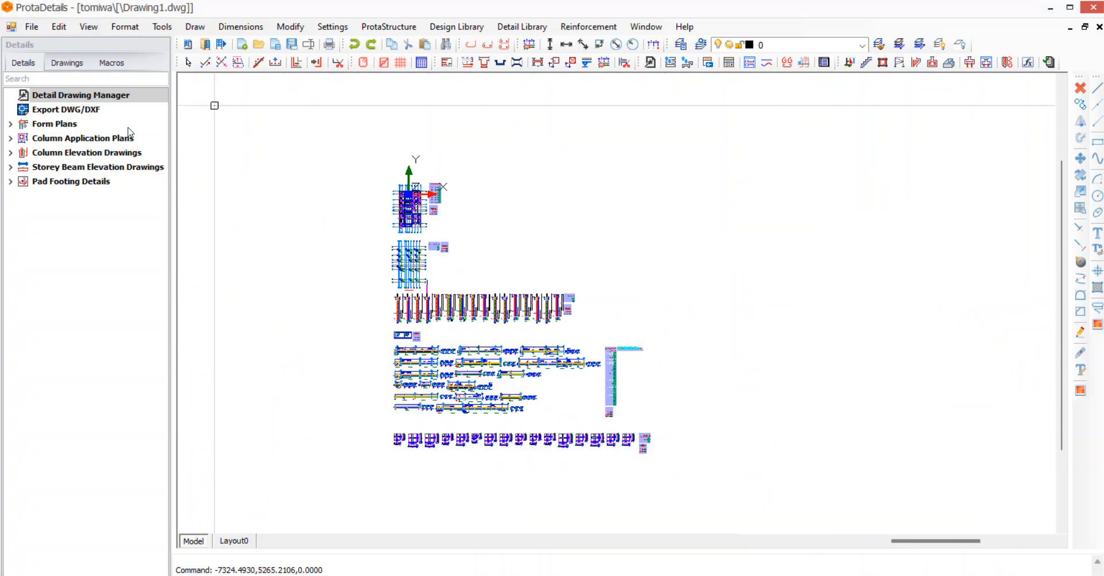
# Export the generated drawing to DWG/DXF for use in external software.
pyautogui.click(35, 27)
pyautogui.moveTo(147, 198)
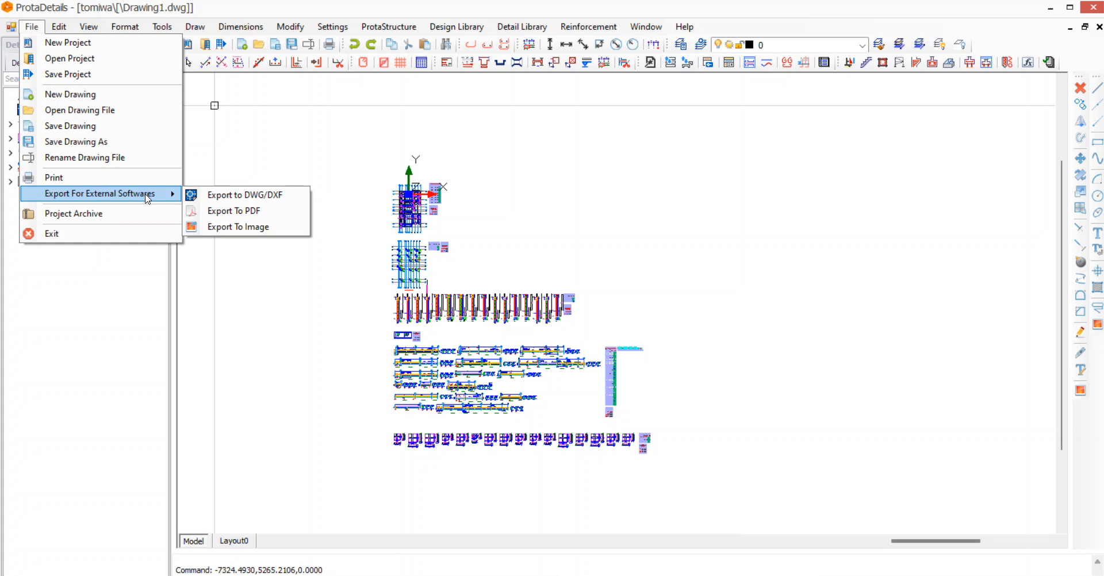
pyautogui.click(241, 196)
pyautogui.click(626, 435)
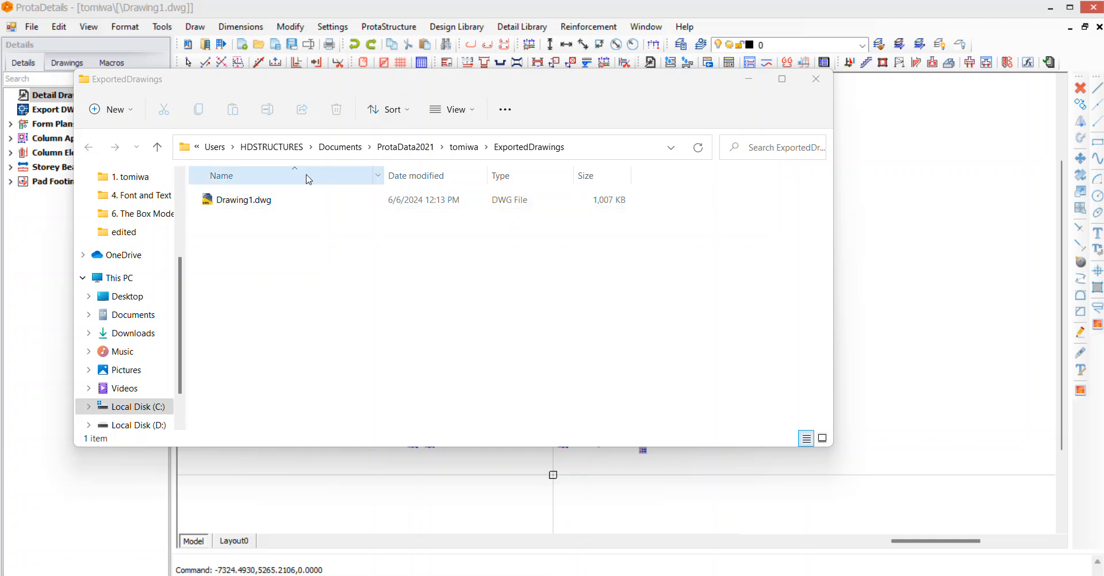
# Rename the exported Drawing1.dwg as FF.dwg and open it in AutoCAD despite its non-Autodesk origin.
pyautogui.rightClick(275, 201)
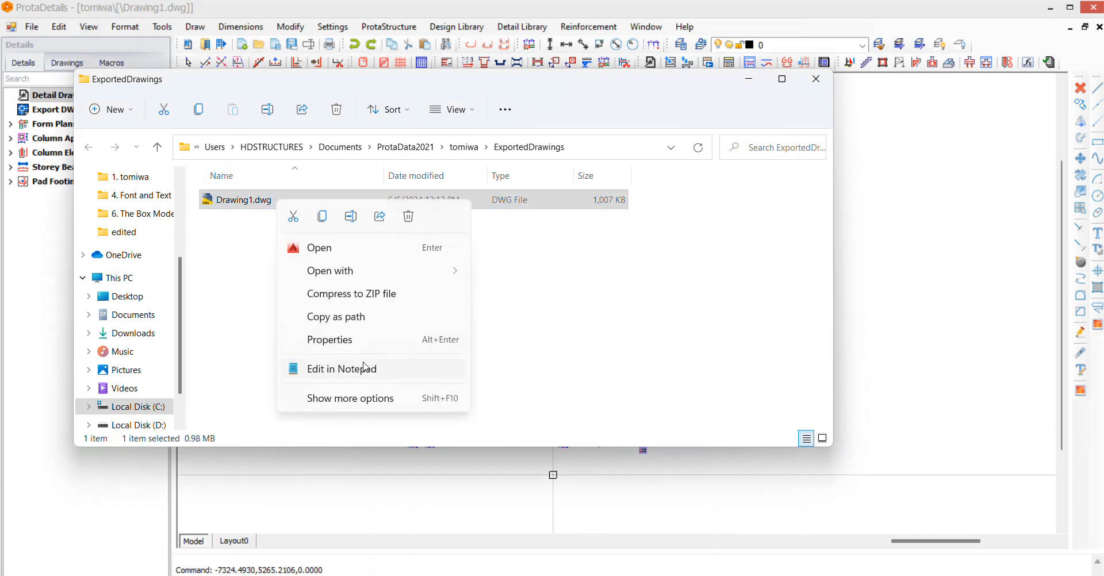
pyautogui.click(356, 400)
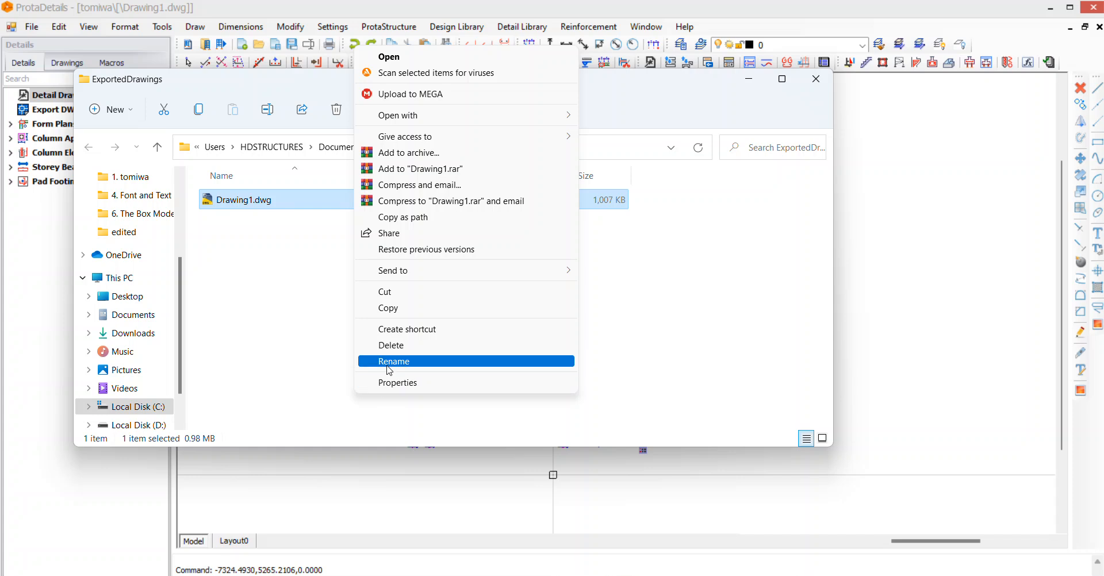
pyautogui.click(402, 429)
pyautogui.write('FF.dwg')
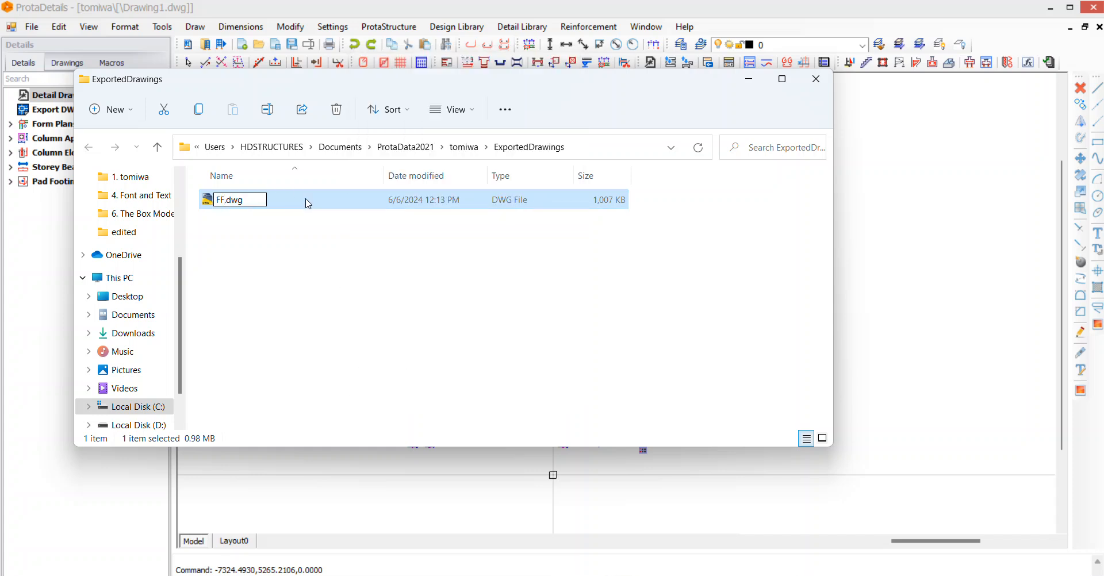
pyautogui.press('Return')
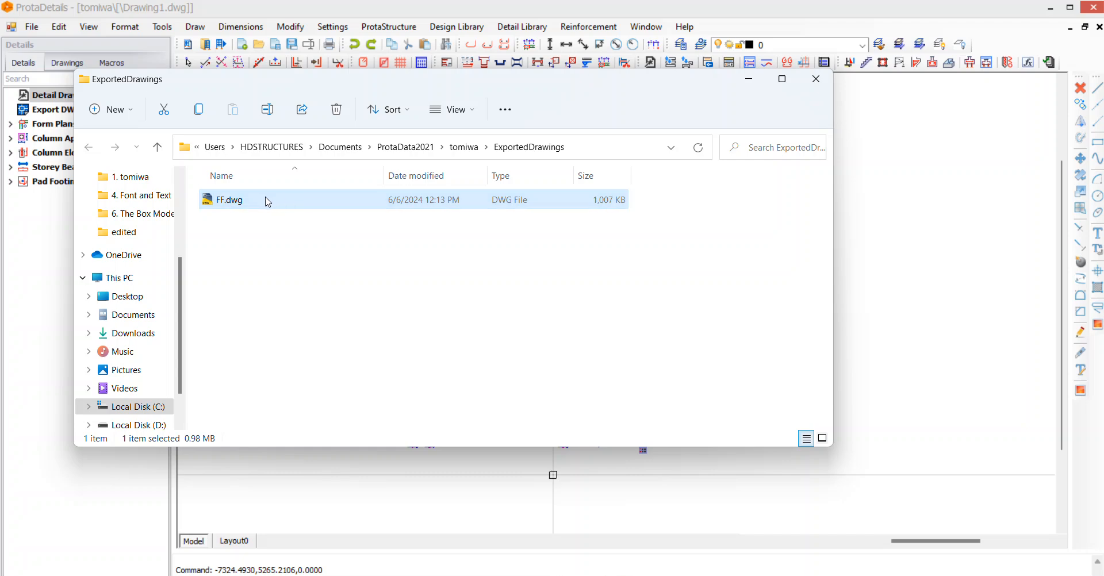
pyautogui.doubleClick(359, 201)
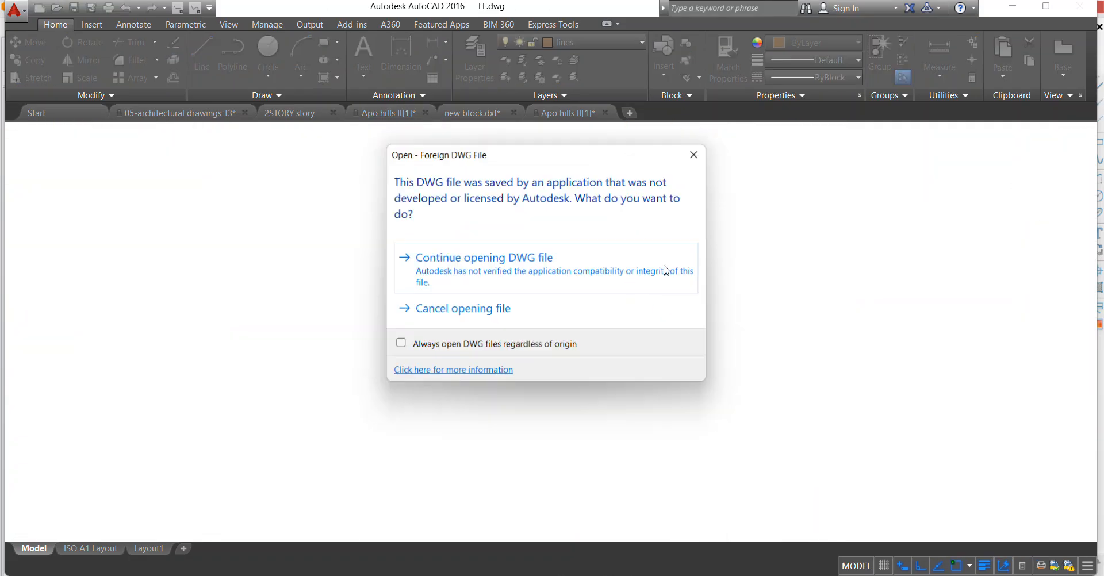
pyautogui.click(498, 262)
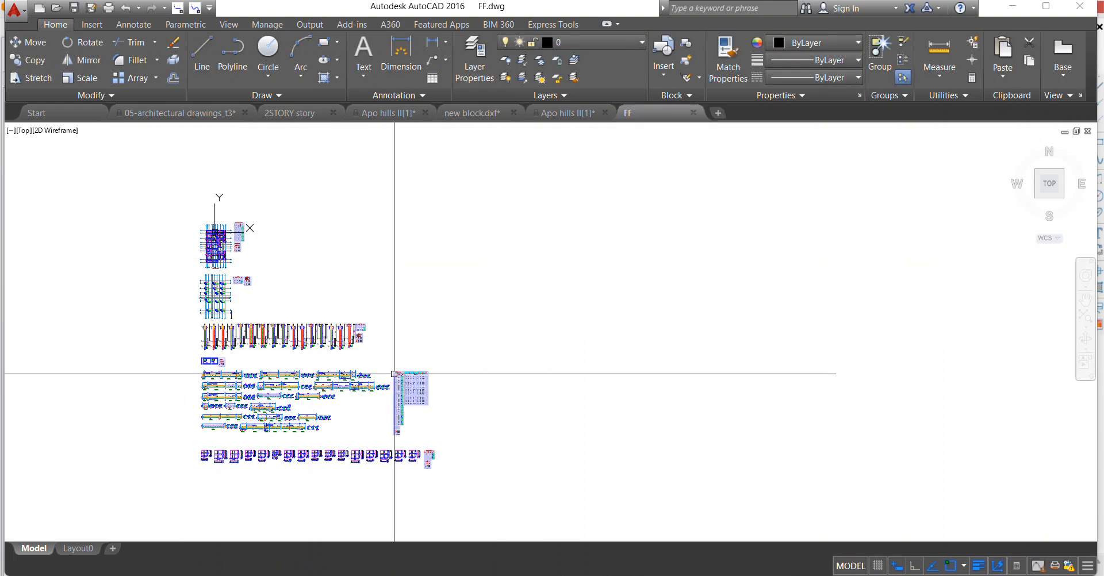
# Copy the uppermost form plan together with its quantity table and model info to the clipboard.
pyautogui.scroll(4, 402, 276)
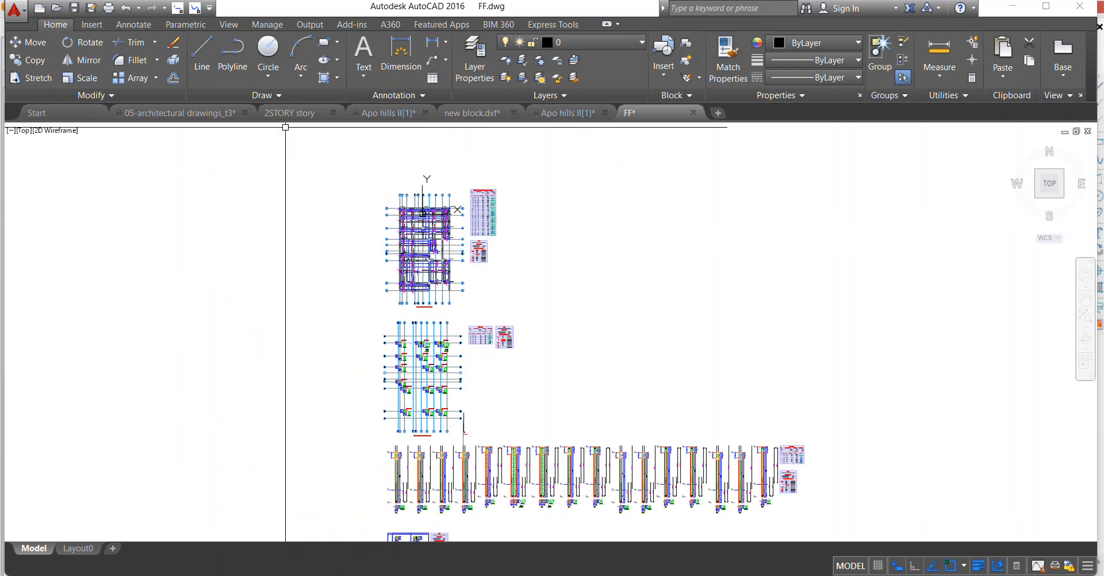
pyautogui.click(327, 146)
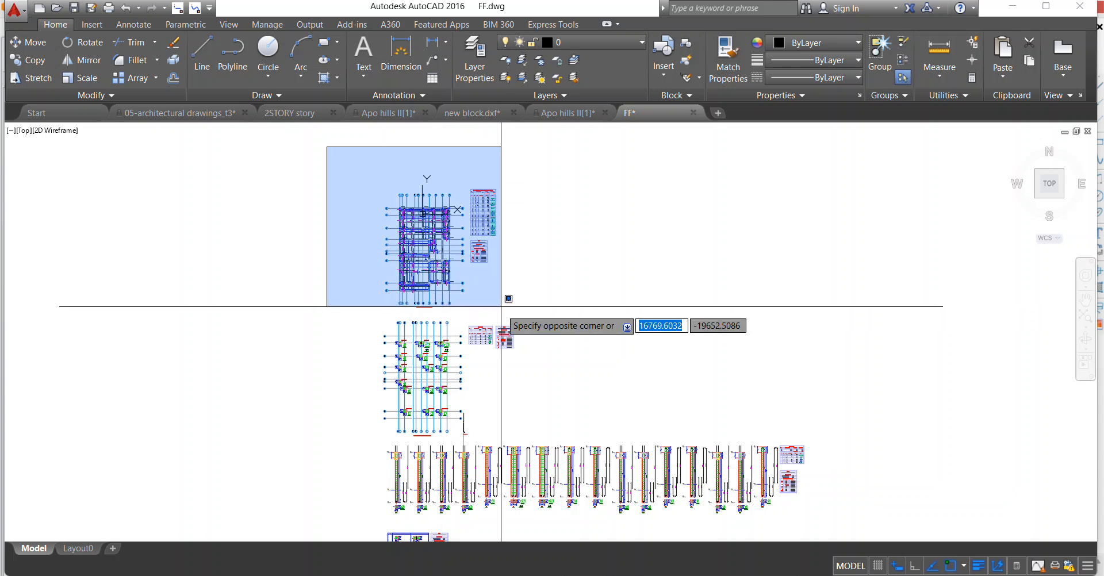
pyautogui.click(500, 306)
pyautogui.scroll(-3, 454, 218)
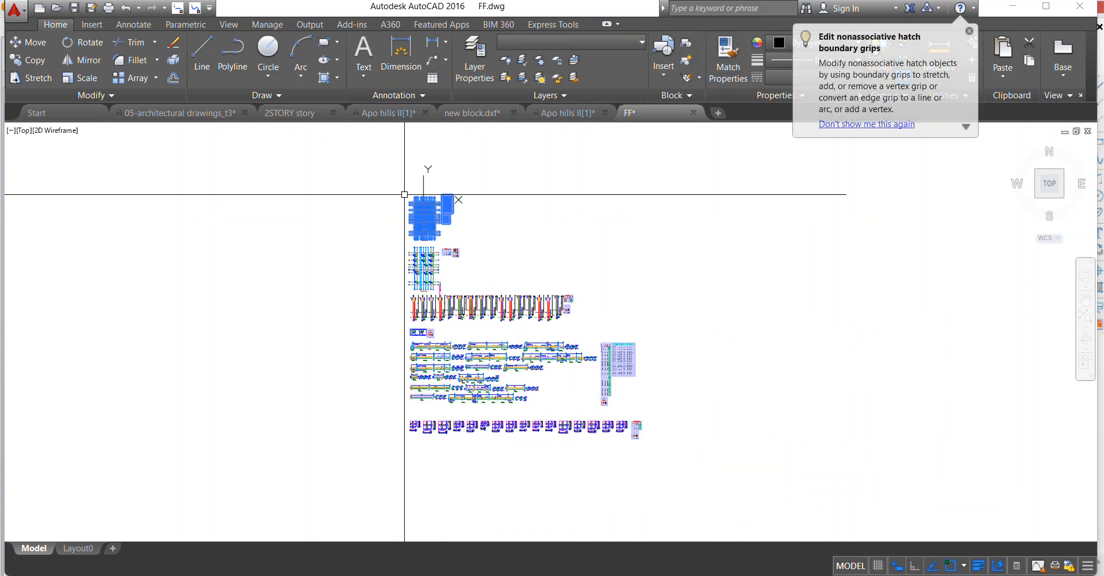
pyautogui.scroll(3, 407, 168)
pyautogui.rightClick(448, 227)
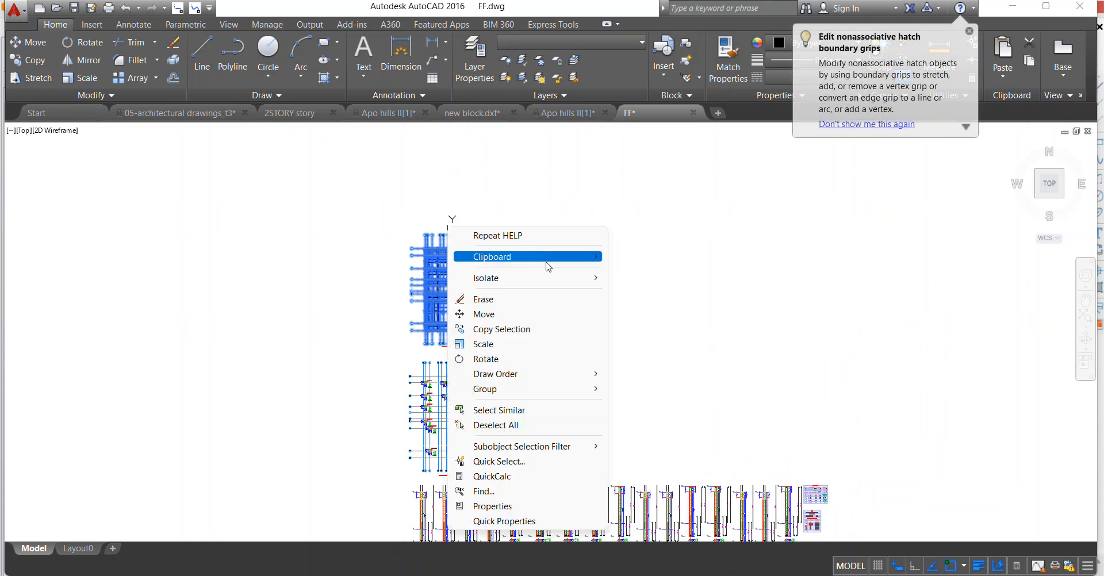
pyautogui.moveTo(548, 266)
pyautogui.click(633, 270)
# Paste the copied form plan into the 2STORY story drawing, in the empty area below the existing sheets.
pyautogui.click(293, 109)
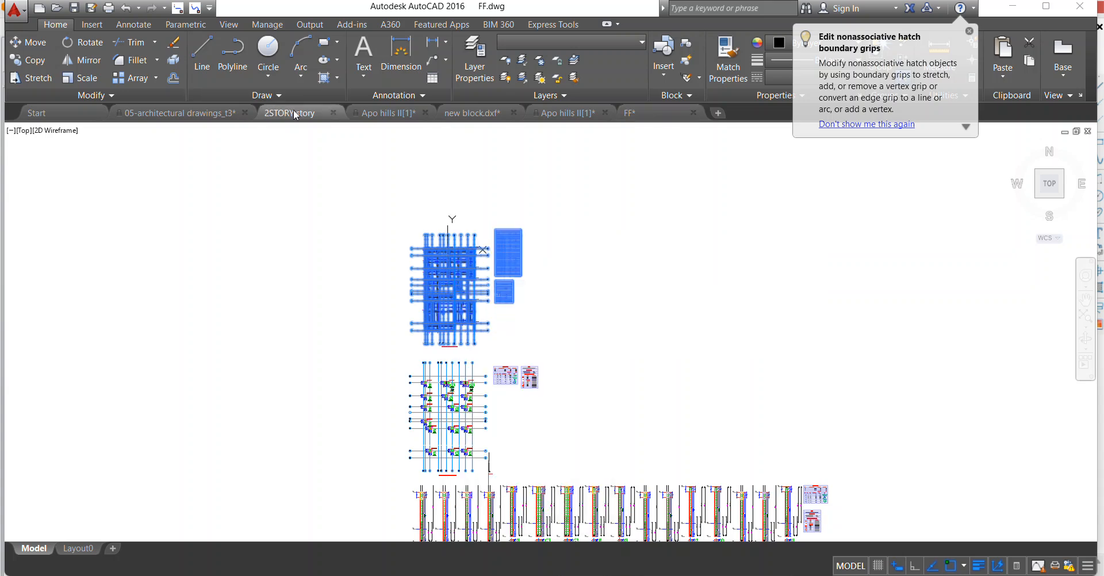
pyautogui.scroll(8, 275, 276)
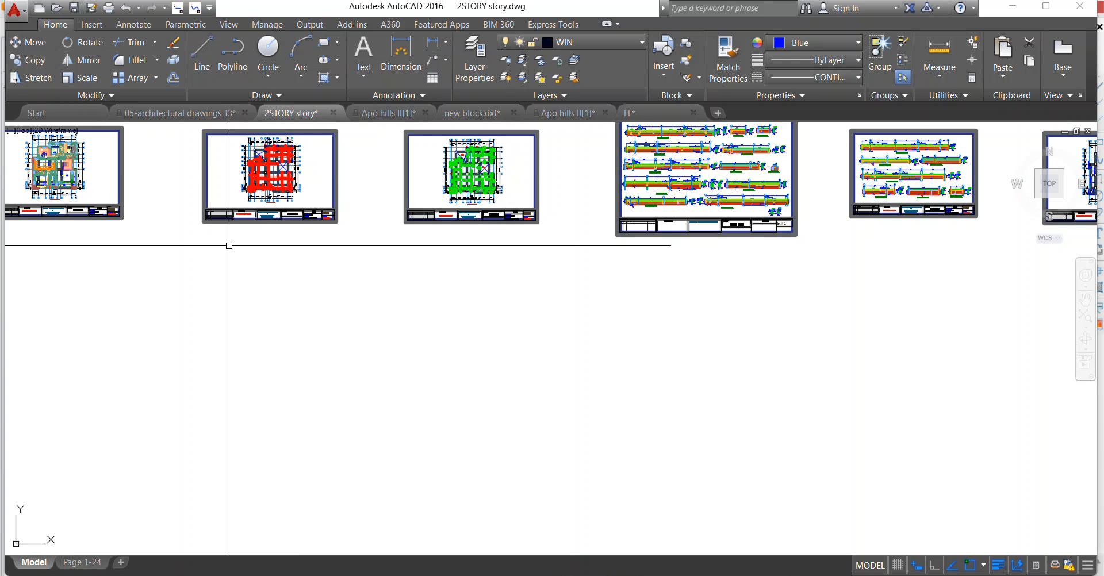
pyautogui.rightClick(231, 243)
pyautogui.moveTo(253, 296)
pyautogui.click(460, 341)
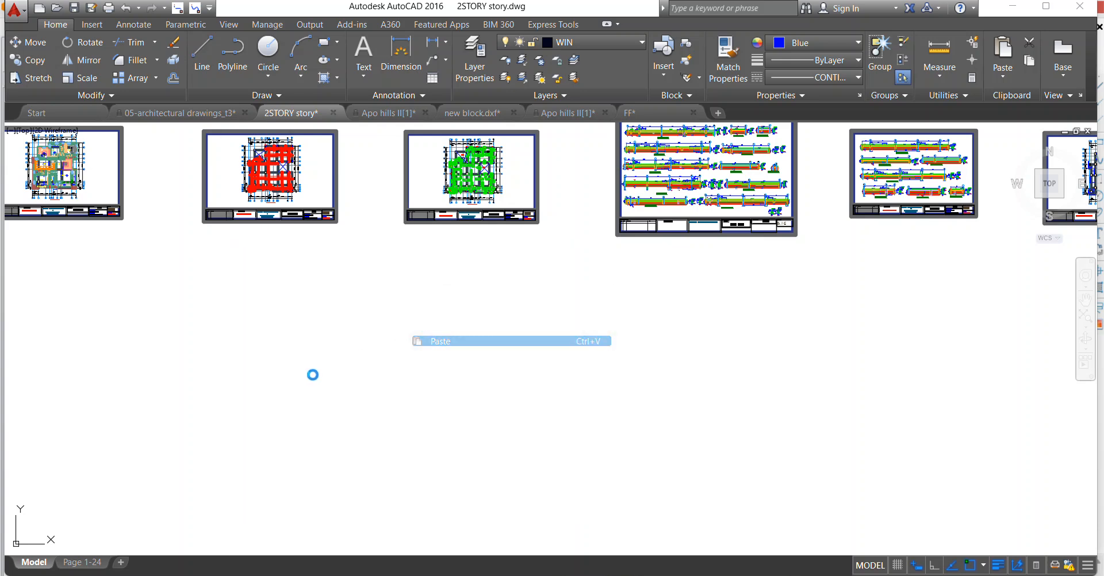
# Examine the pasted form plan and compare it with the existing sheet showing only the red bottom slab reinforcement.
pyautogui.scroll(6, 280, 384)
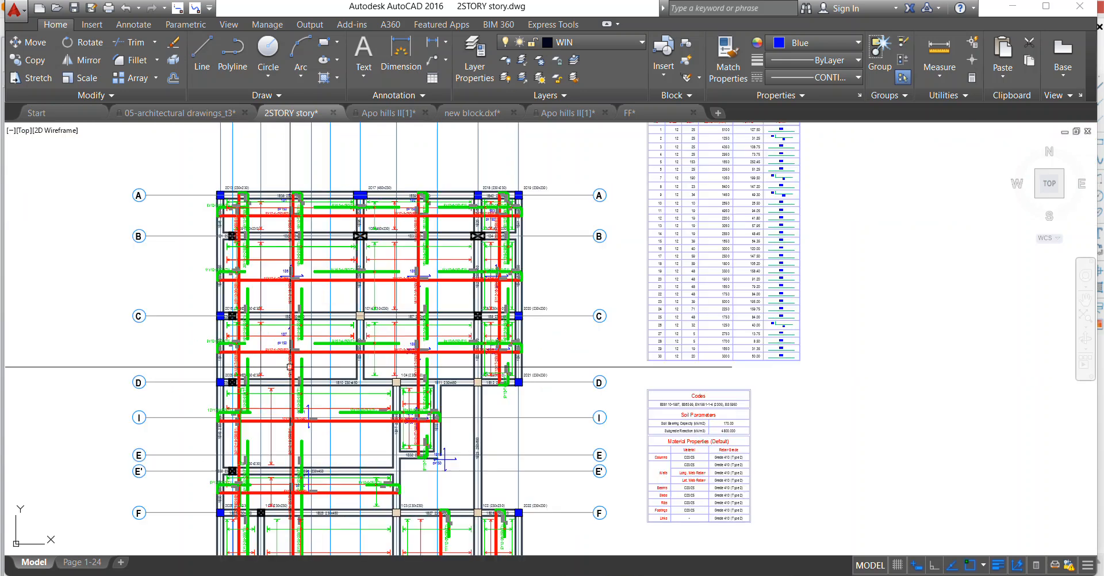
pyautogui.scroll(-5, 290, 367)
pyautogui.scroll(-3, 341, 444)
pyautogui.scroll(6, 316, 202)
pyautogui.scroll(3, 315, 202)
pyautogui.scroll(-3, 345, 219)
pyautogui.scroll(6, 381, 247)
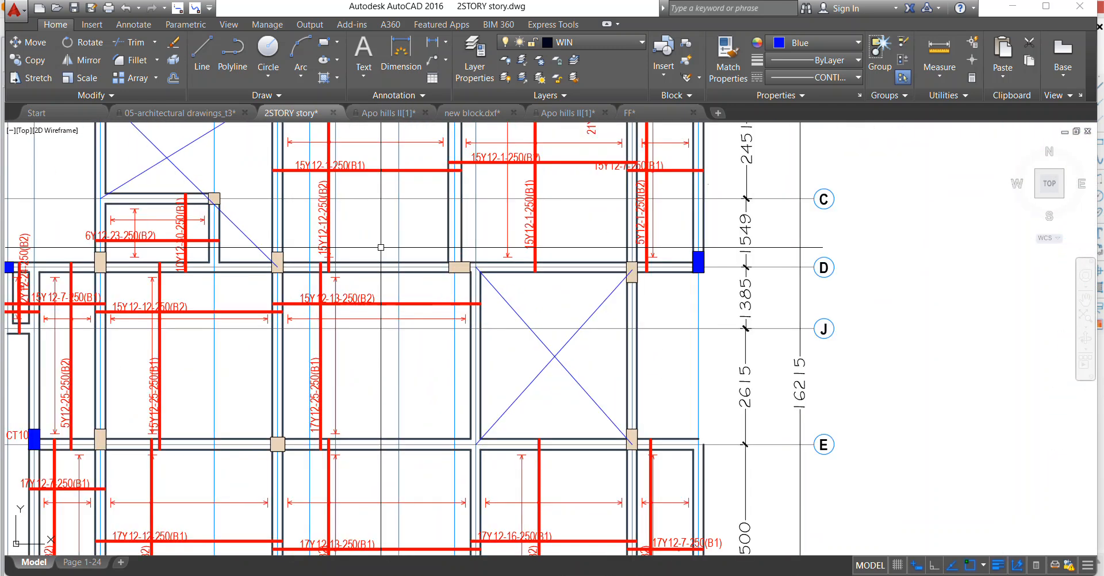
pyautogui.scroll(-3, 381, 247)
pyautogui.scroll(5, 421, 194)
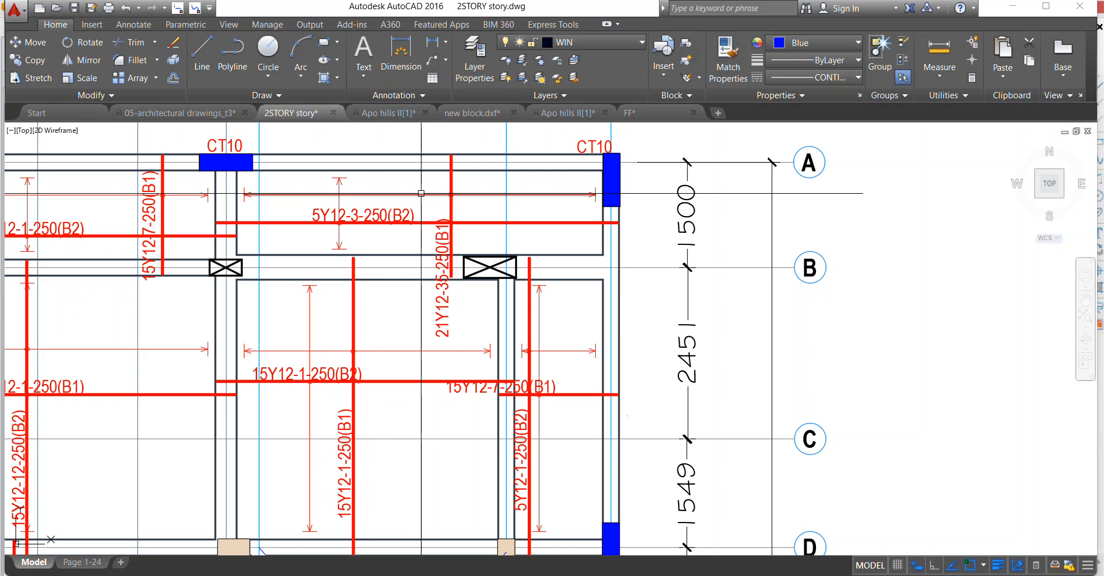
pyautogui.scroll(-4, 421, 194)
pyautogui.scroll(4, 422, 193)
pyautogui.scroll(-6, 422, 194)
pyautogui.scroll(4, 441, 391)
pyautogui.scroll(-10, 441, 253)
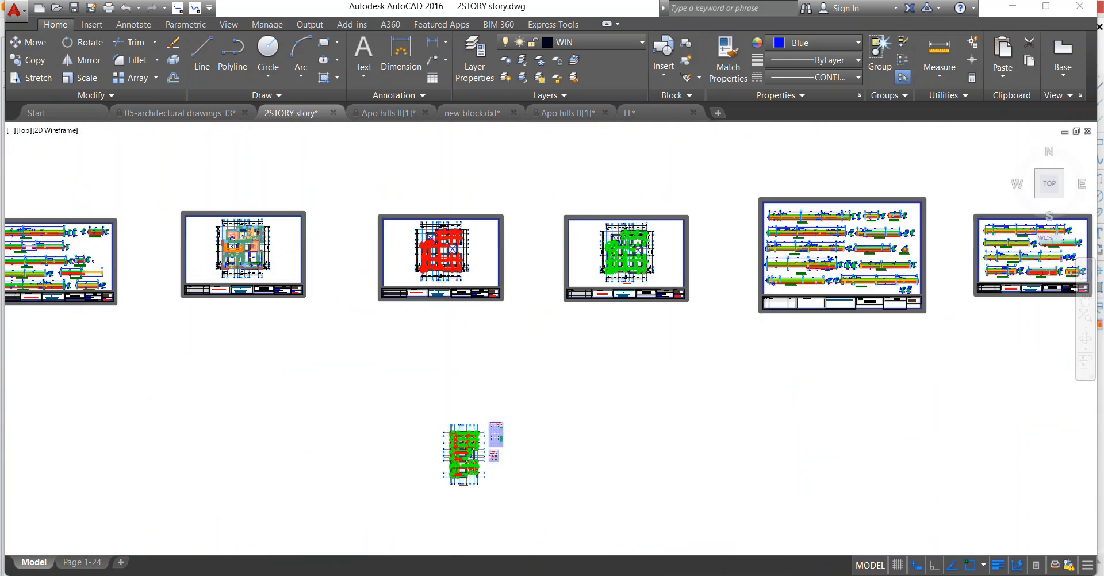
pyautogui.scroll(10, 441, 253)
pyautogui.scroll(5, 312, 402)
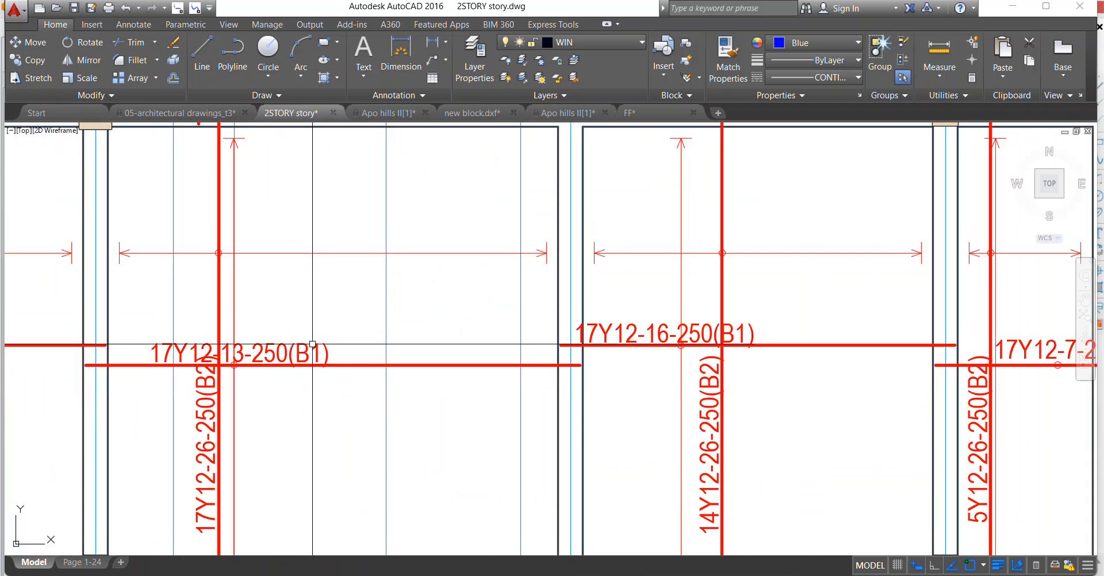
pyautogui.scroll(-2, 280, 288)
pyautogui.scroll(2, 279, 355)
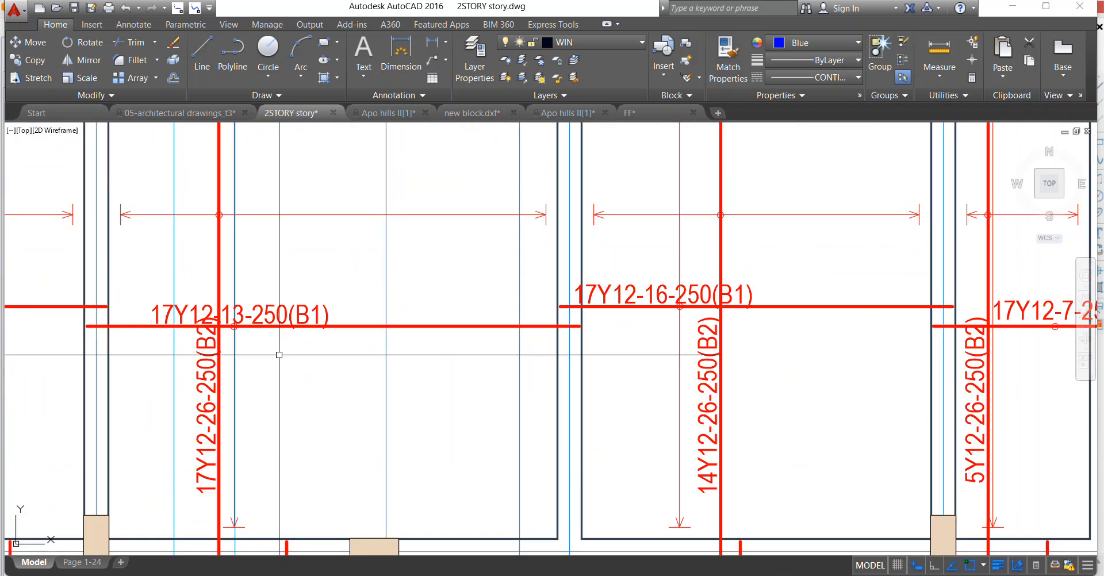
pyautogui.scroll(-7, 213, 359)
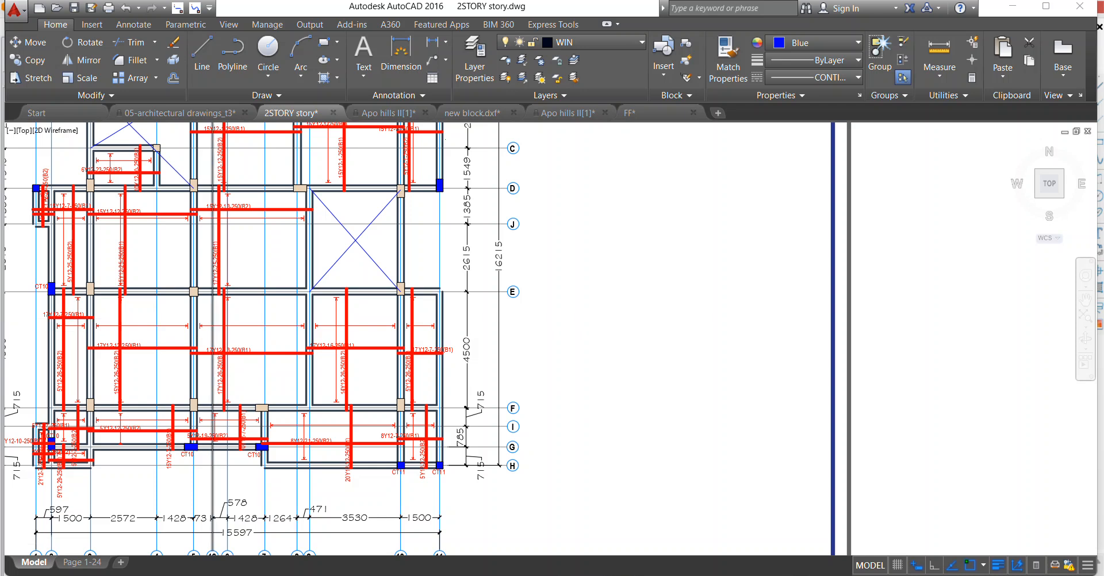
# Examine the existing sheet showing only the green top slab reinforcement, including the labelled stair openings.
pyautogui.scroll(-4, 276, 317)
pyautogui.scroll(7, 707, 303)
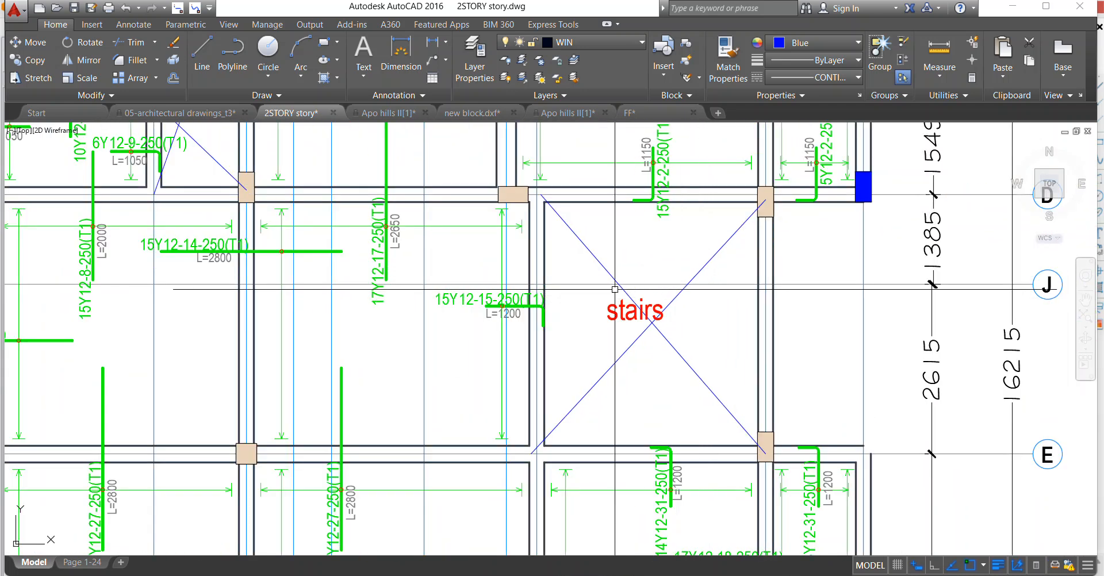
pyautogui.scroll(4, 538, 296)
pyautogui.scroll(-8, 457, 245)
pyautogui.scroll(-4, 457, 246)
pyautogui.scroll(3, 543, 276)
pyautogui.scroll(2, 543, 276)
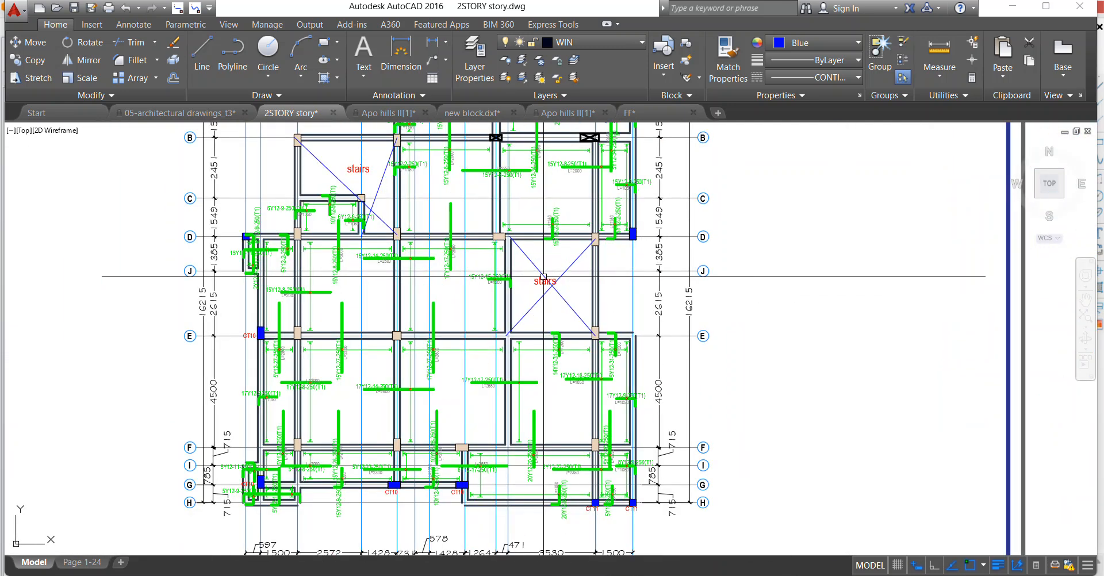
pyautogui.scroll(-7, 529, 276)
pyautogui.scroll(6, 421, 270)
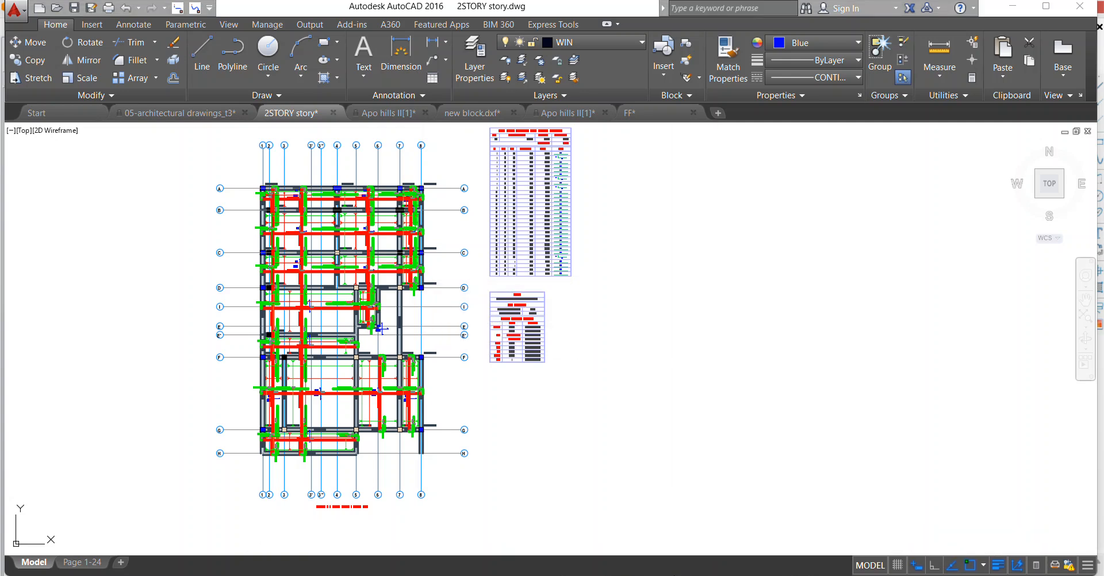
pyautogui.scroll(4, 353, 135)
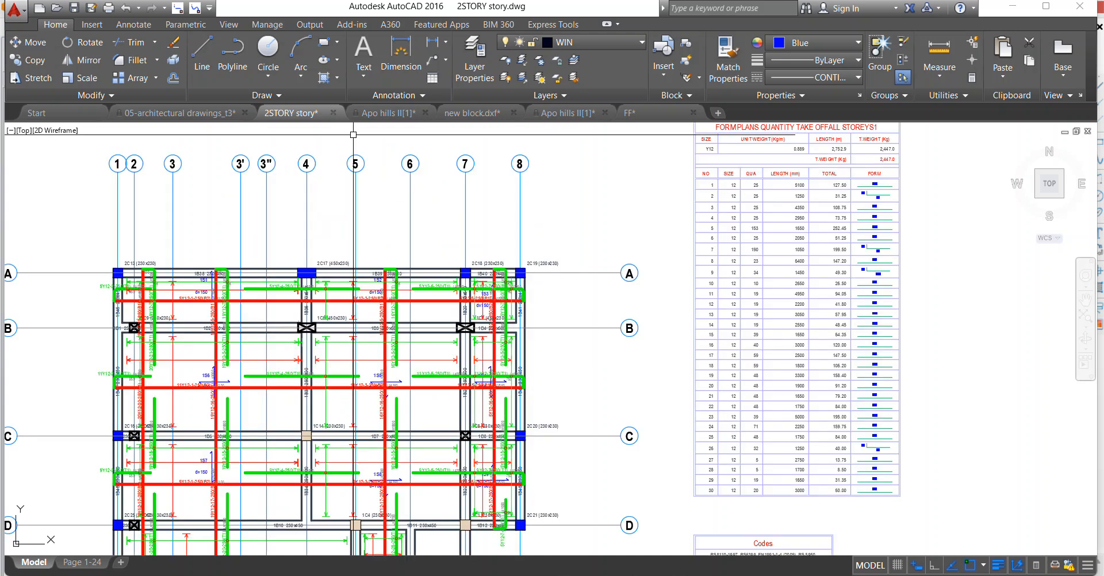
pyautogui.click(504, 79)
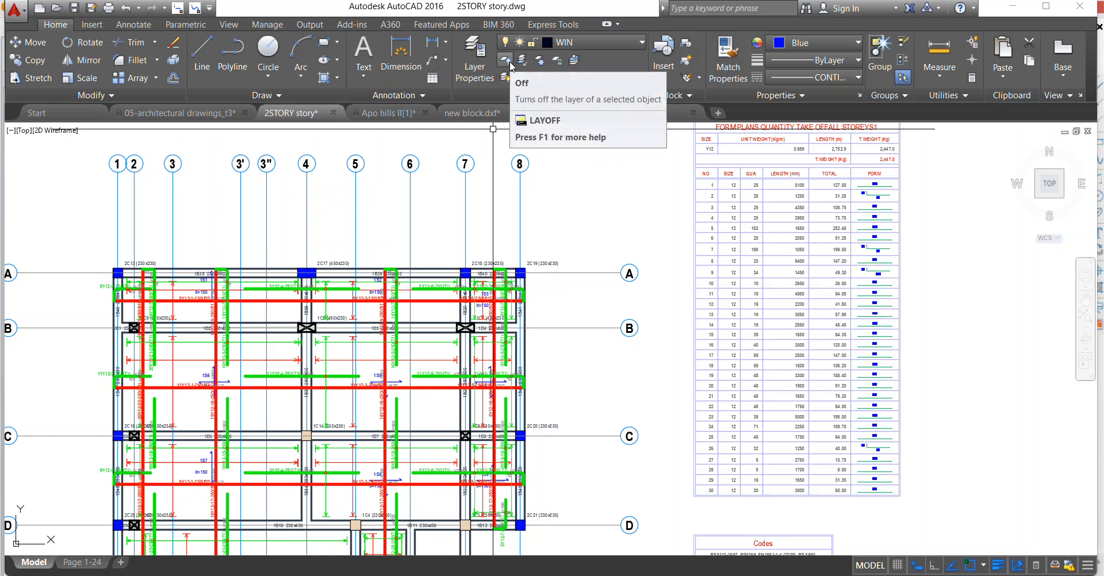
pyautogui.click(509, 65)
pyautogui.moveTo(200, 304); pyautogui.dragTo(254, 273, button='middle')
pyautogui.scroll(4, 281, 244)
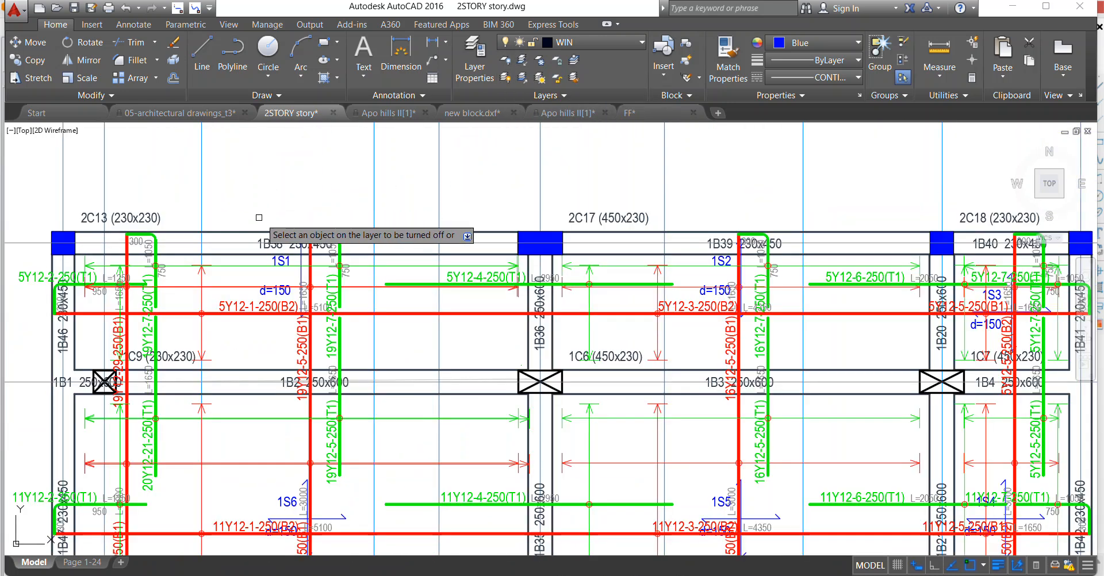
pyautogui.scroll(-4, 273, 227)
pyautogui.scroll(9, 273, 227)
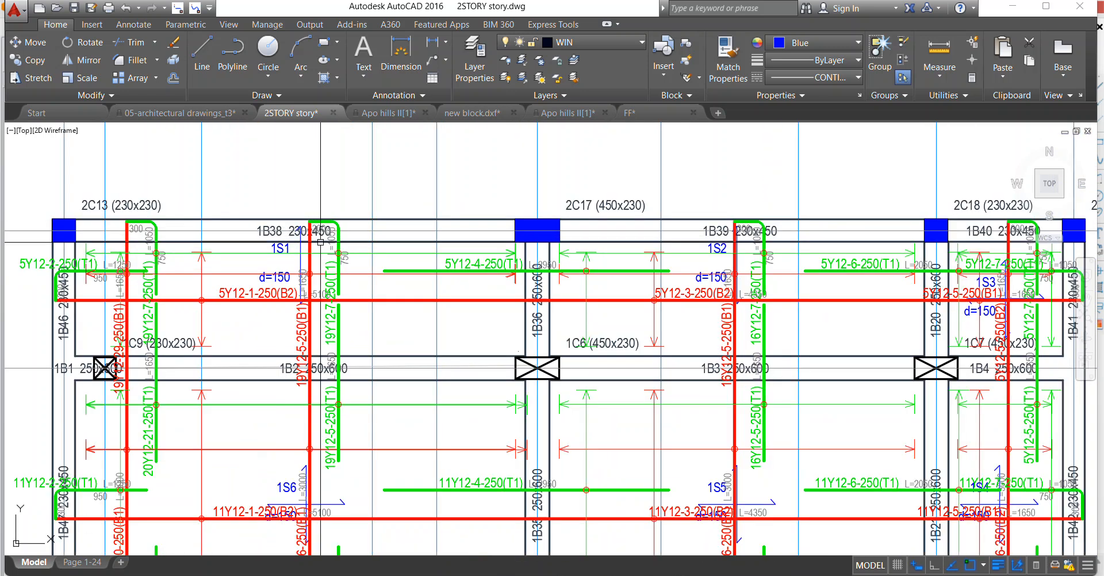
# Select the 19Y12-7-250(T1) top rebar label and turn on Quick Properties to inspect its text properties.
pyautogui.click(333, 313)
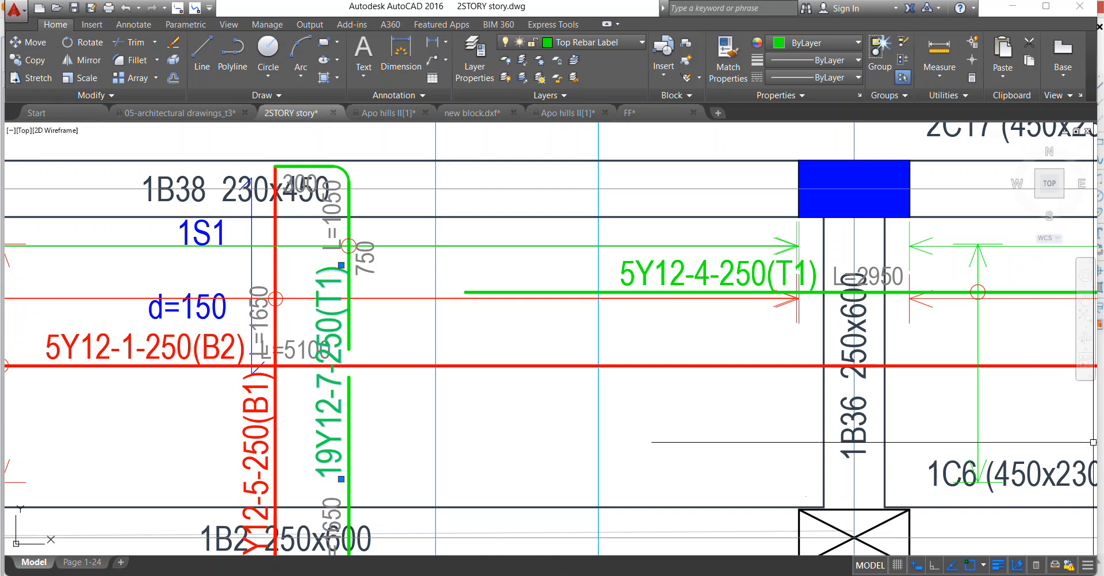
pyautogui.rightClick(1076, 439)
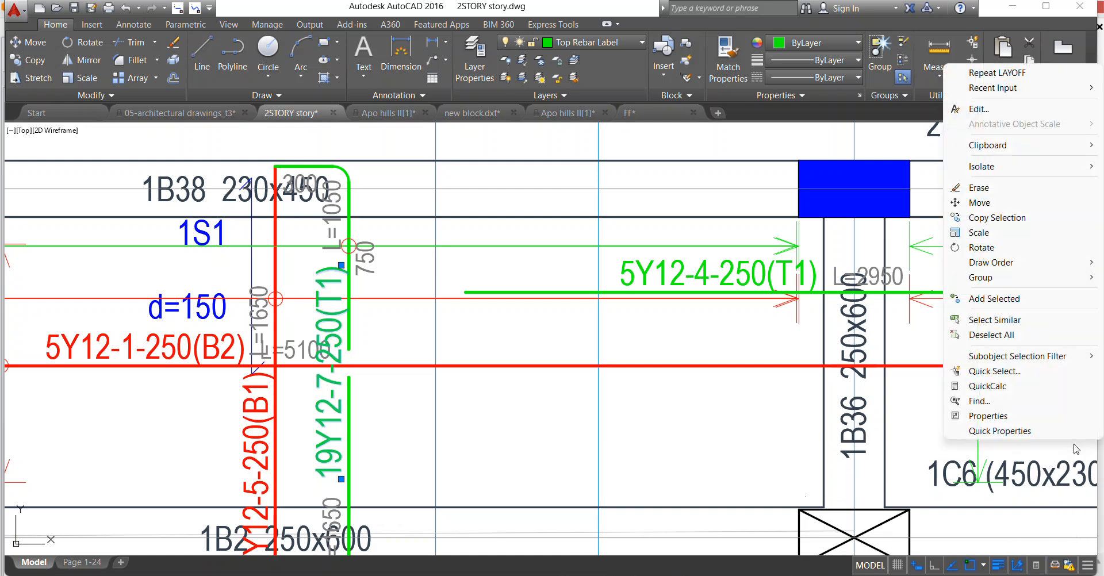
pyautogui.click(1000, 552)
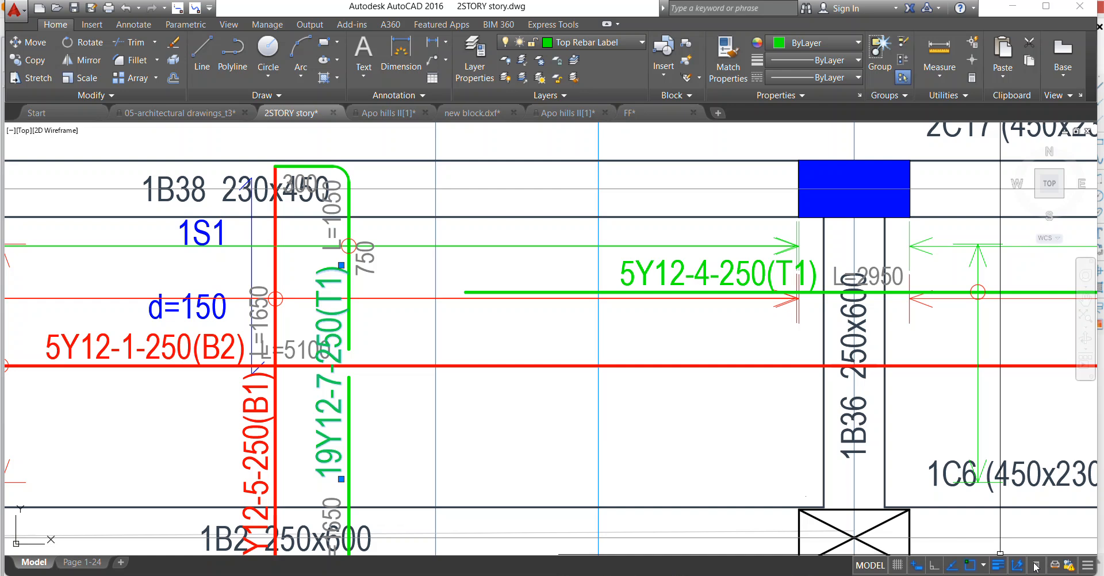
pyautogui.click(1087, 568)
pyautogui.click(1086, 567)
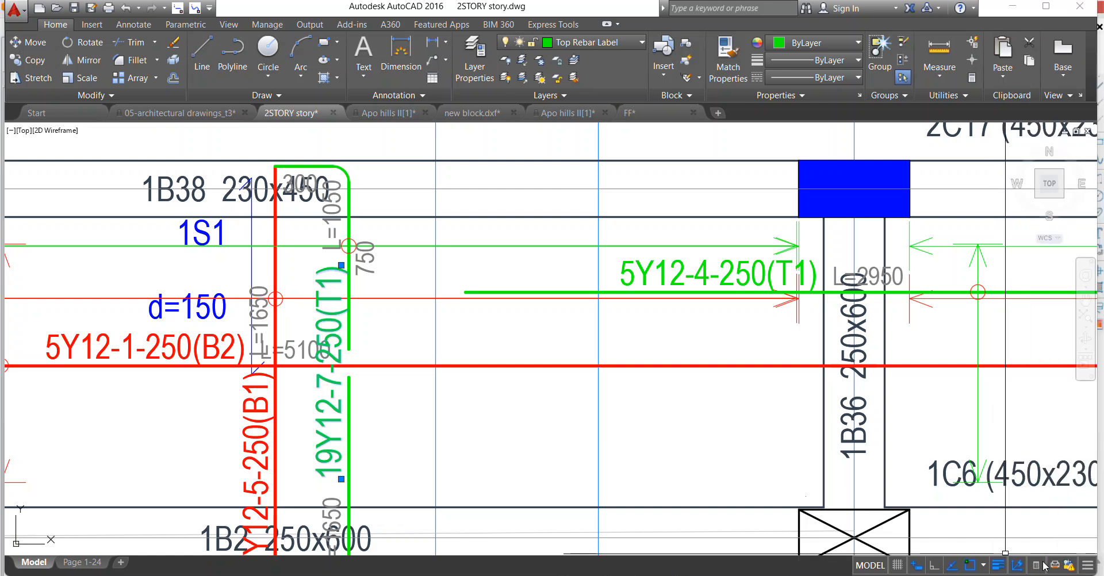
pyautogui.click(1087, 567)
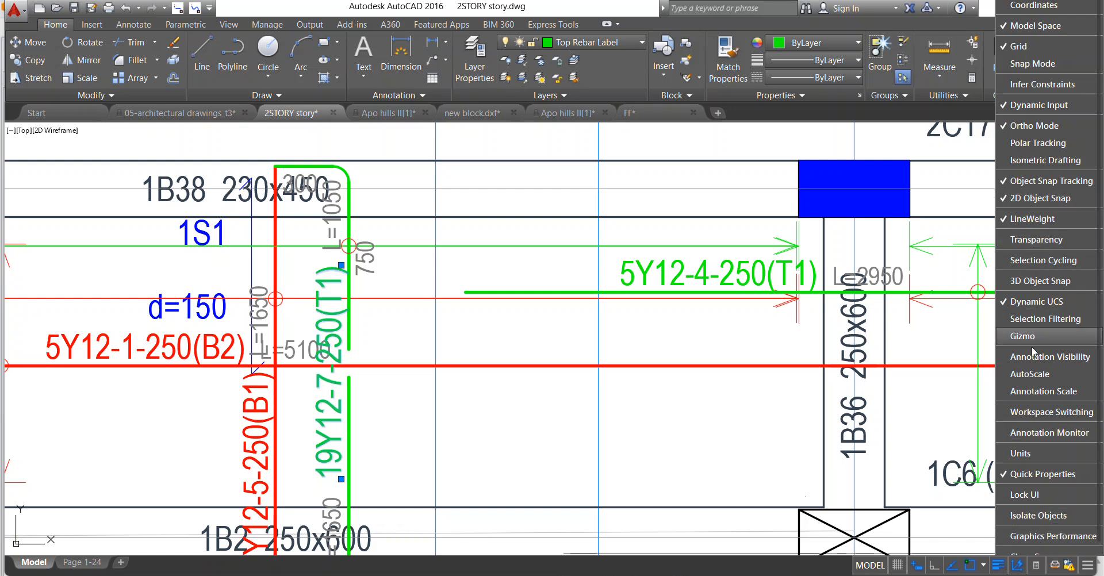
pyautogui.click(955, 493)
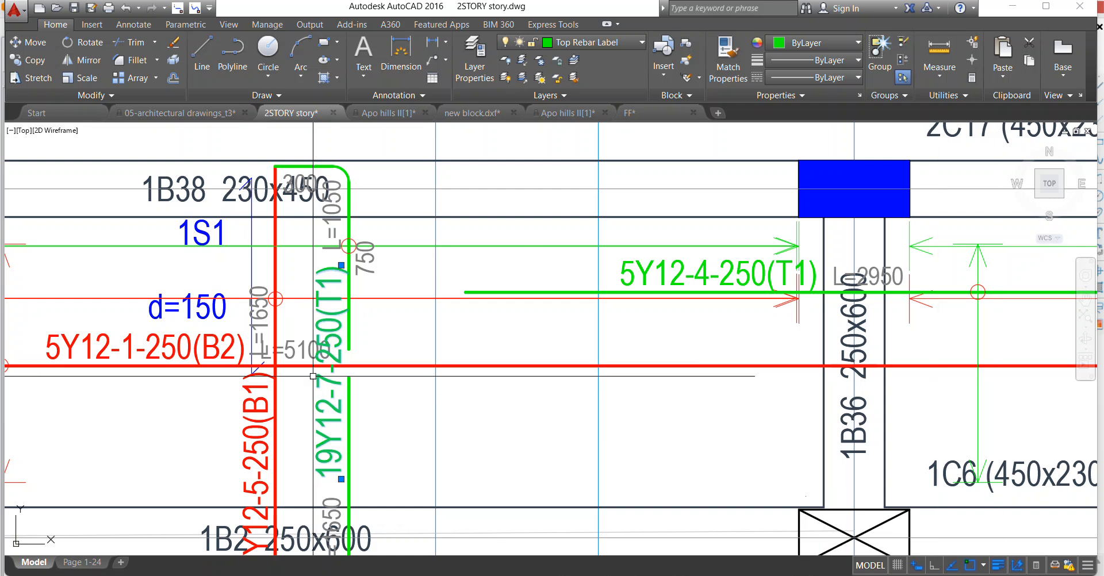
pyautogui.click(1036, 566)
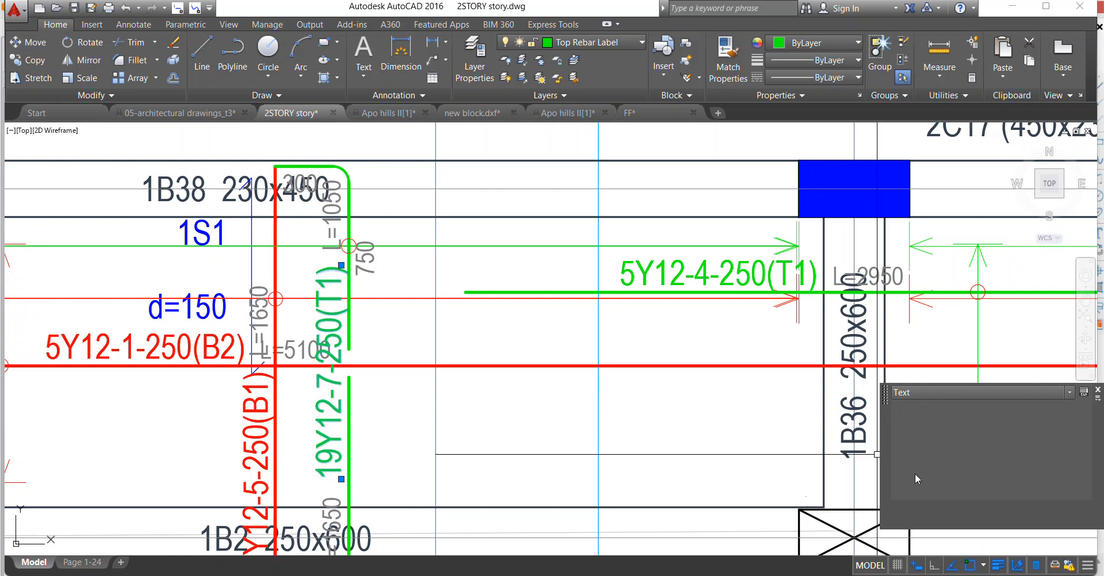
pyautogui.scroll(-4, 352, 282)
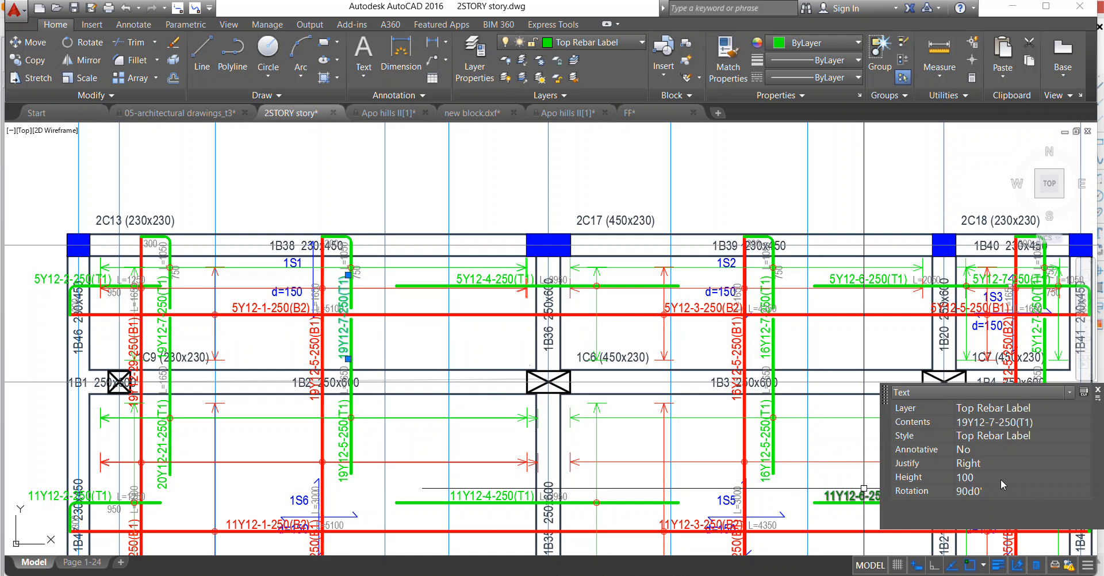
pyautogui.press('Escape')
# Select all labels similar to the 19Y12-7-250(T1) top and 19Y12-5-250(B1) bottom rebar labels and set their text height to 170.
pyautogui.scroll(2, 351, 341)
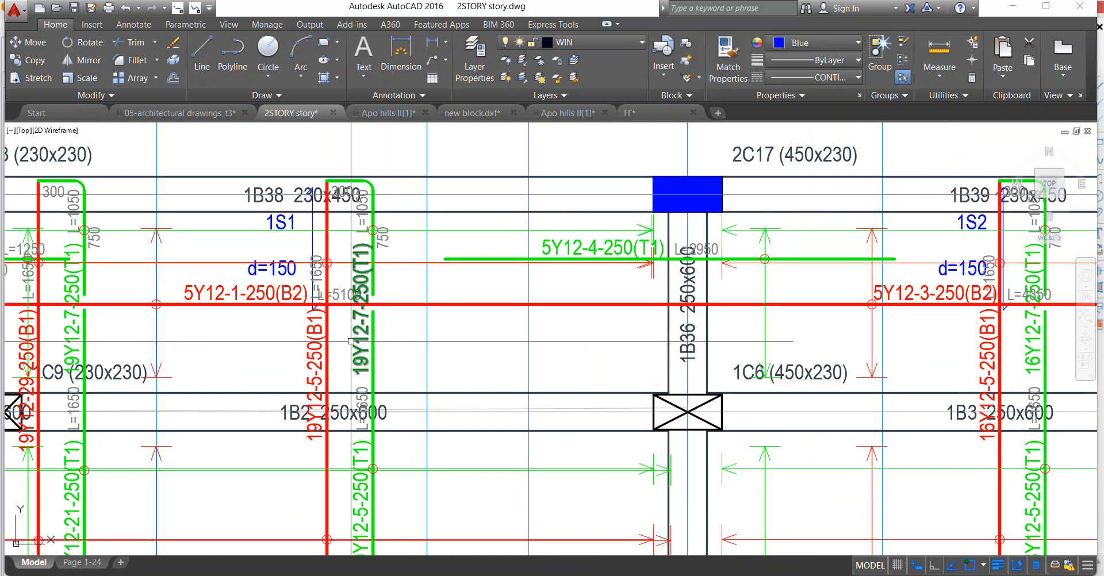
pyautogui.click(351, 341)
pyautogui.click(316, 354)
pyautogui.rightClick(233, 223)
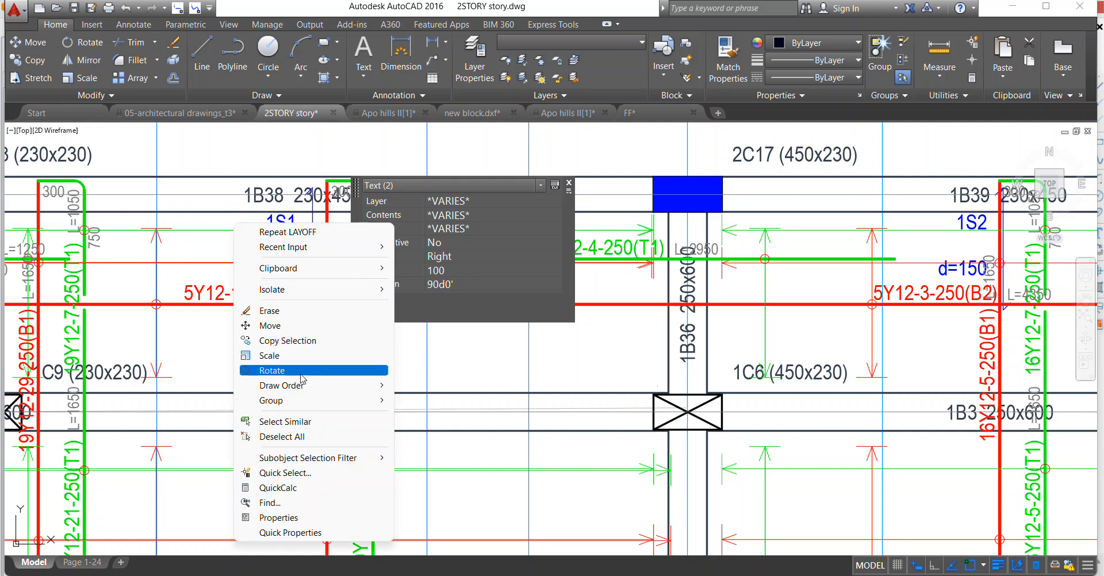
pyautogui.click(312, 423)
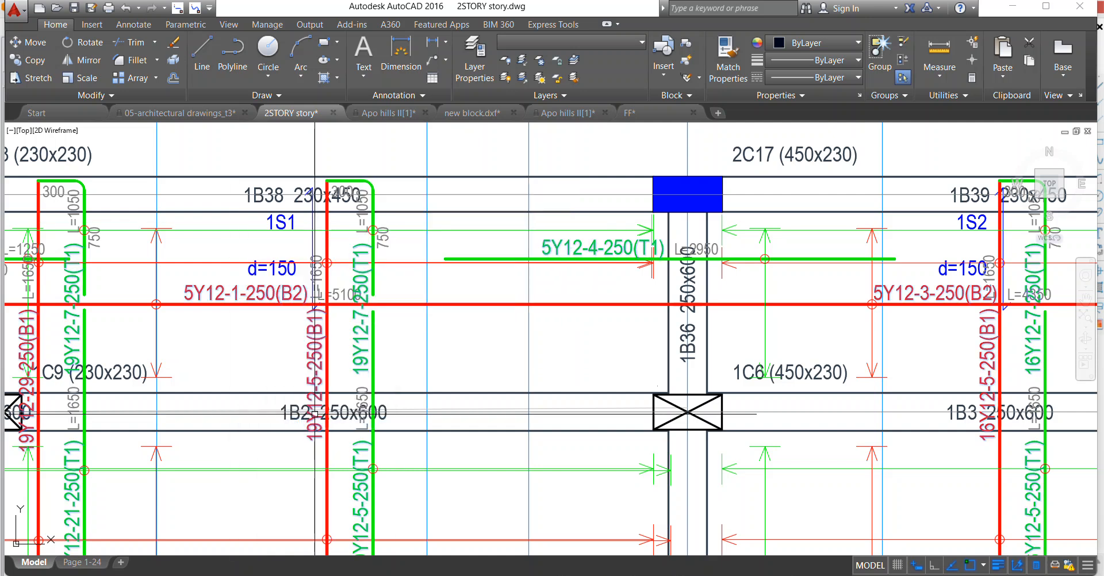
pyautogui.scroll(-4, 822, 400)
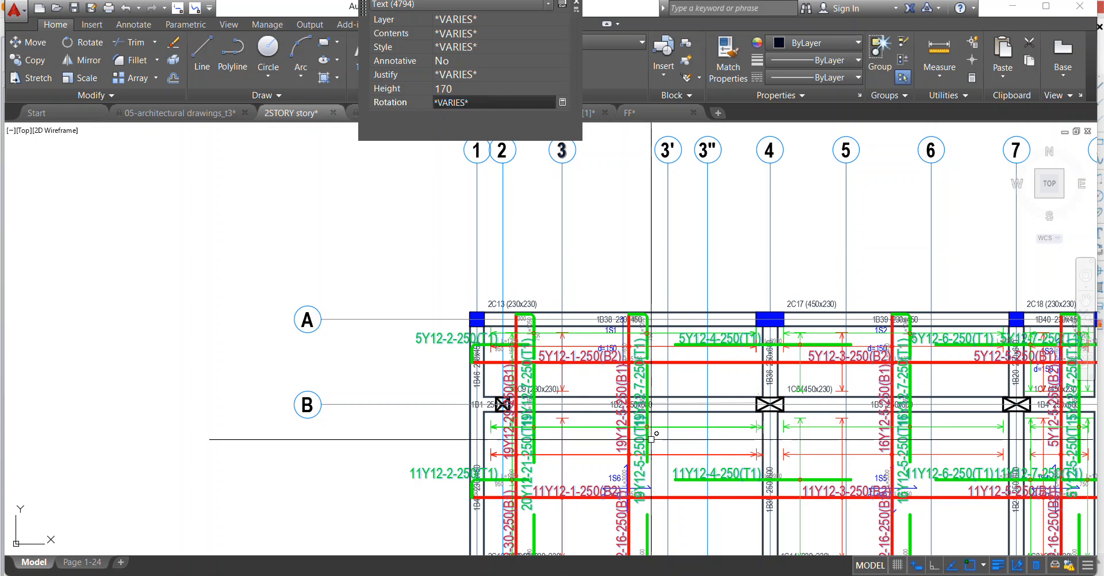
pyautogui.scroll(4, 647, 426)
pyautogui.scroll(-5, 471, 307)
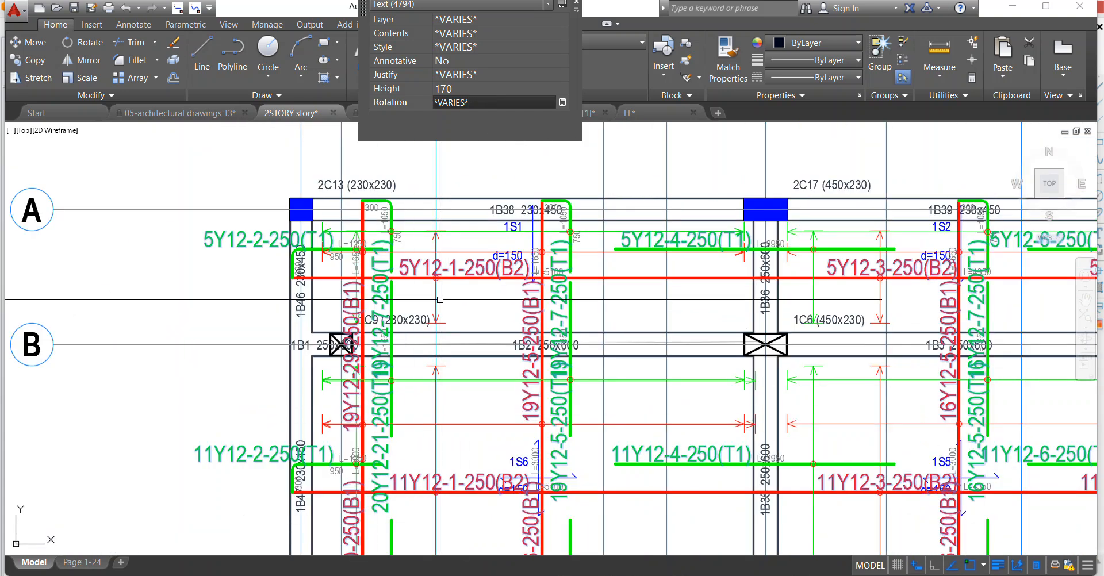
pyautogui.scroll(5, 335, 262)
pyautogui.scroll(3, 335, 261)
pyautogui.press('Escape')
# Select all top rebar length texts similar to the 950 text and set their height to 150.
pyautogui.click(348, 249)
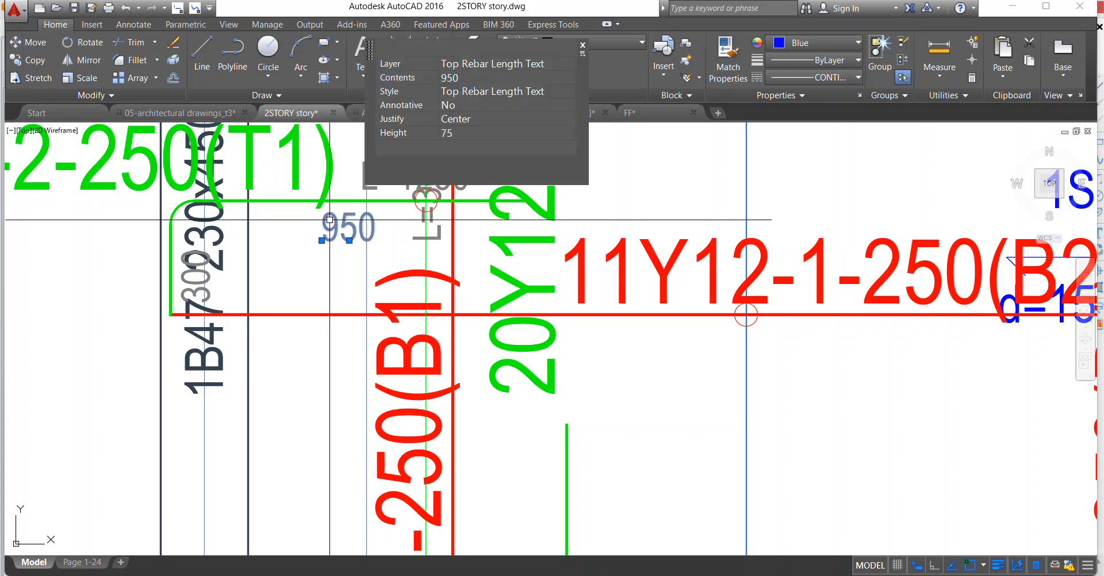
pyautogui.rightClick(308, 206)
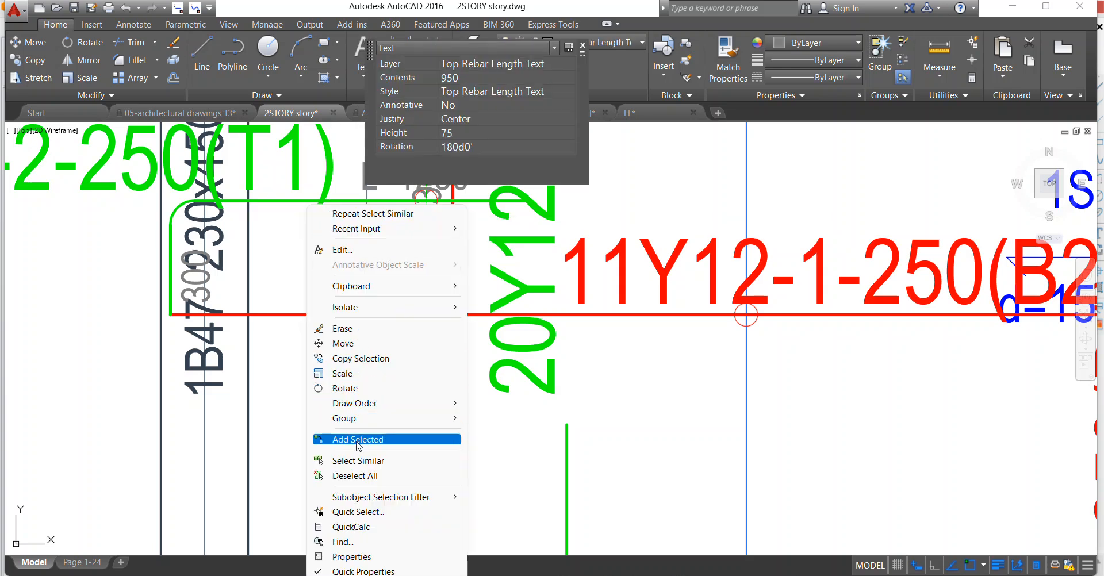
pyautogui.click(357, 460)
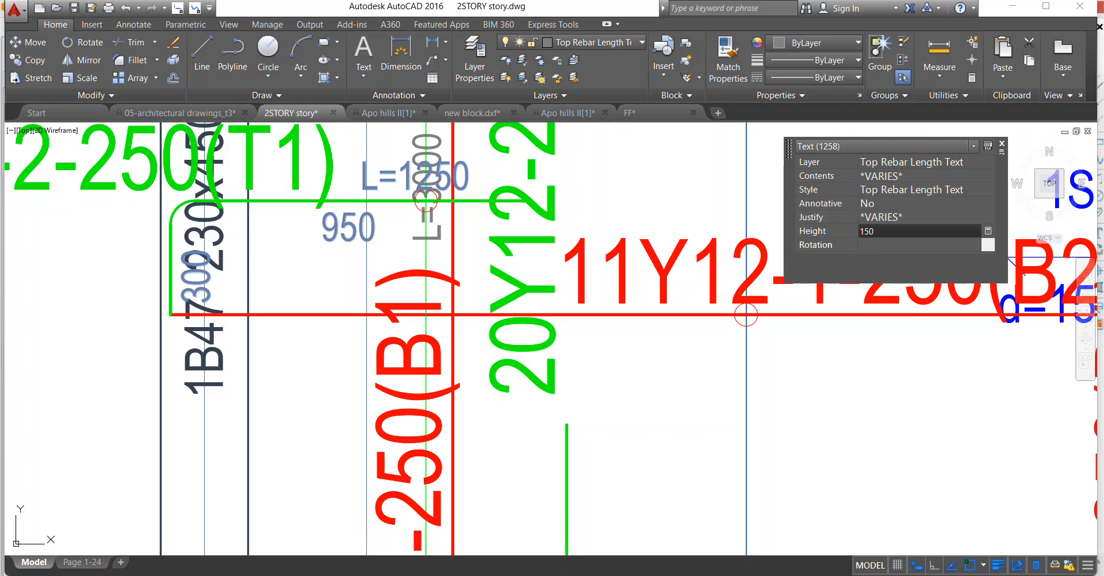
pyautogui.press('Tab')
pyautogui.scroll(-4, 740, 253)
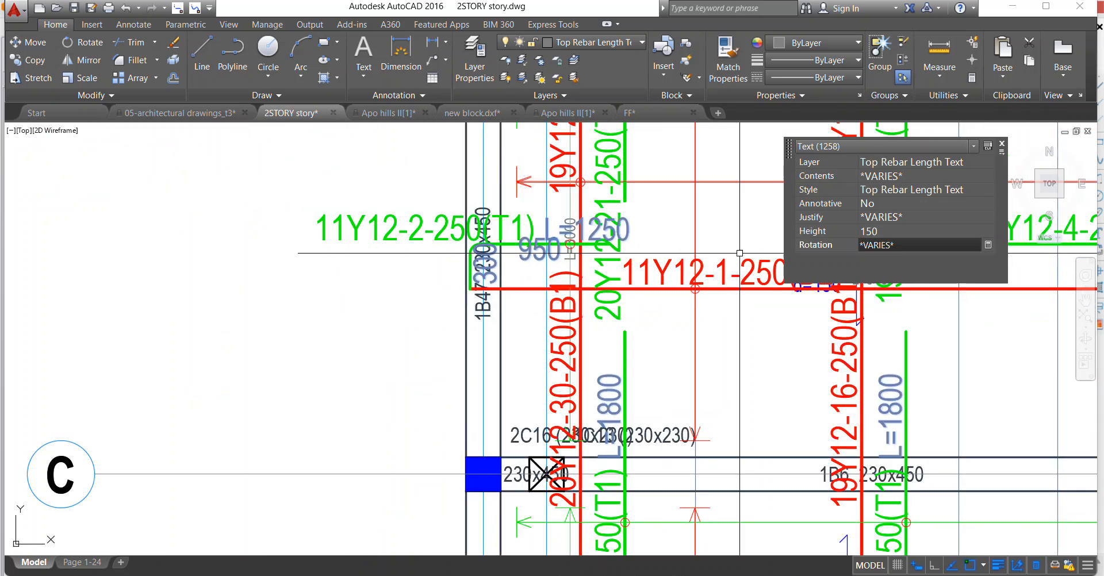
pyautogui.click(1000, 147)
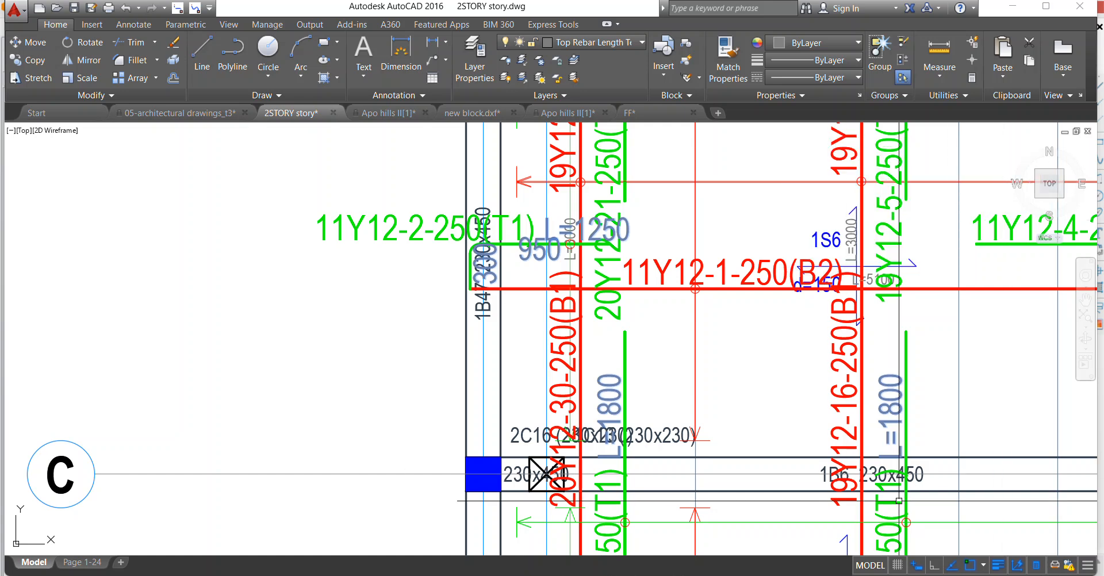
pyautogui.scroll(-5, 960, 540)
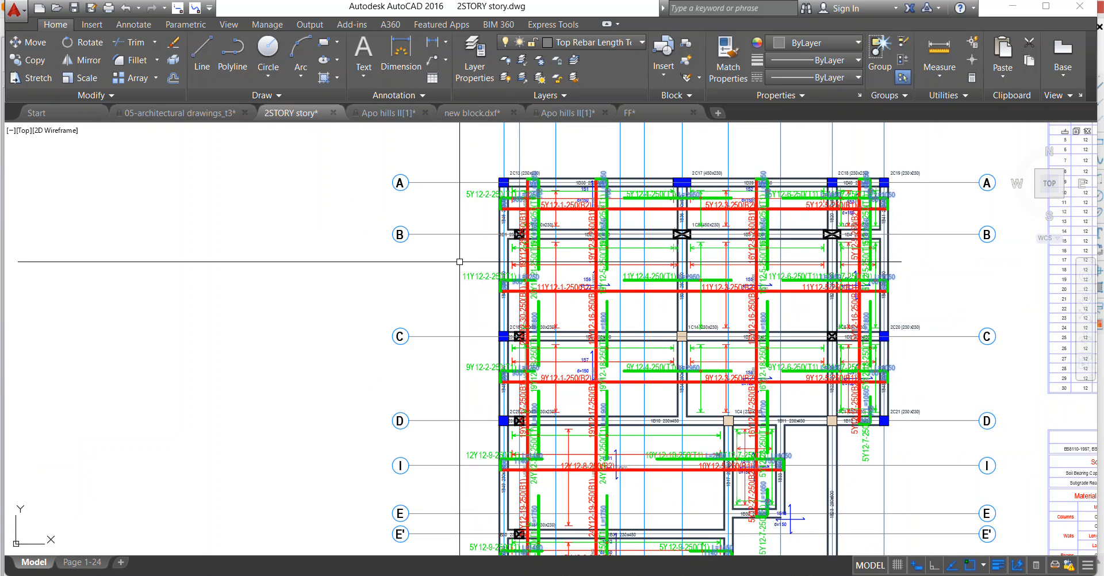
# Turn off the layers of the column labels and beam labels on the pasted form plan.
pyautogui.scroll(6, 484, 277)
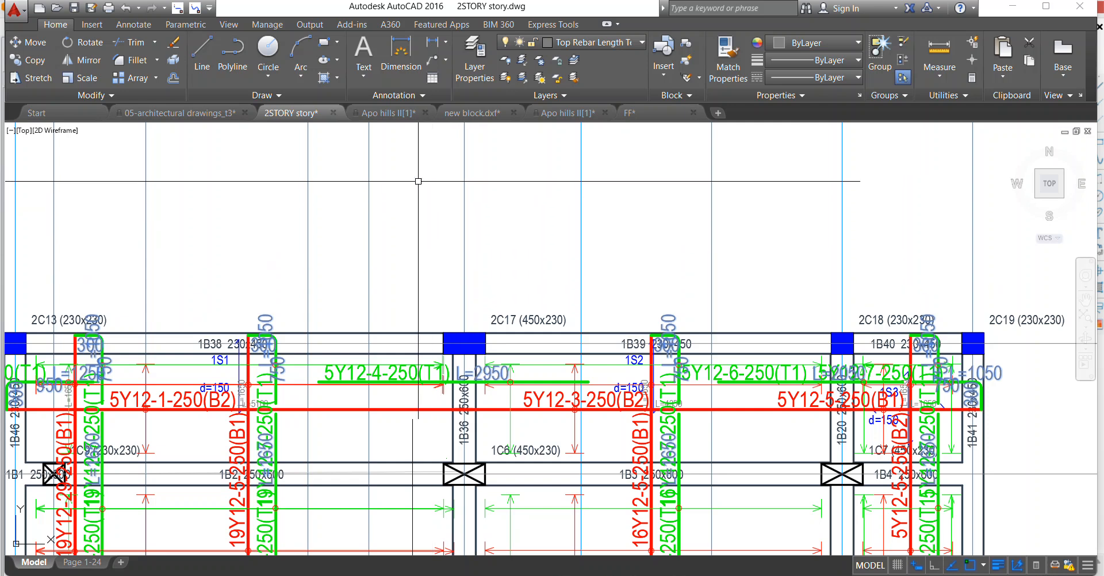
pyautogui.click(506, 60)
pyautogui.scroll(-4, 575, 257)
pyautogui.scroll(4, 500, 351)
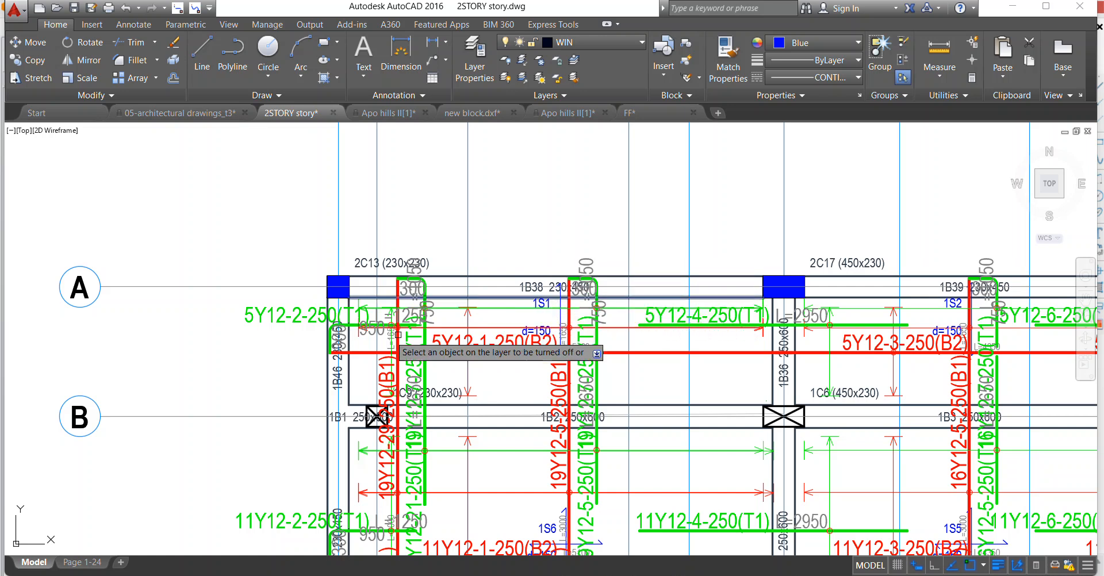
pyautogui.scroll(2, 496, 297)
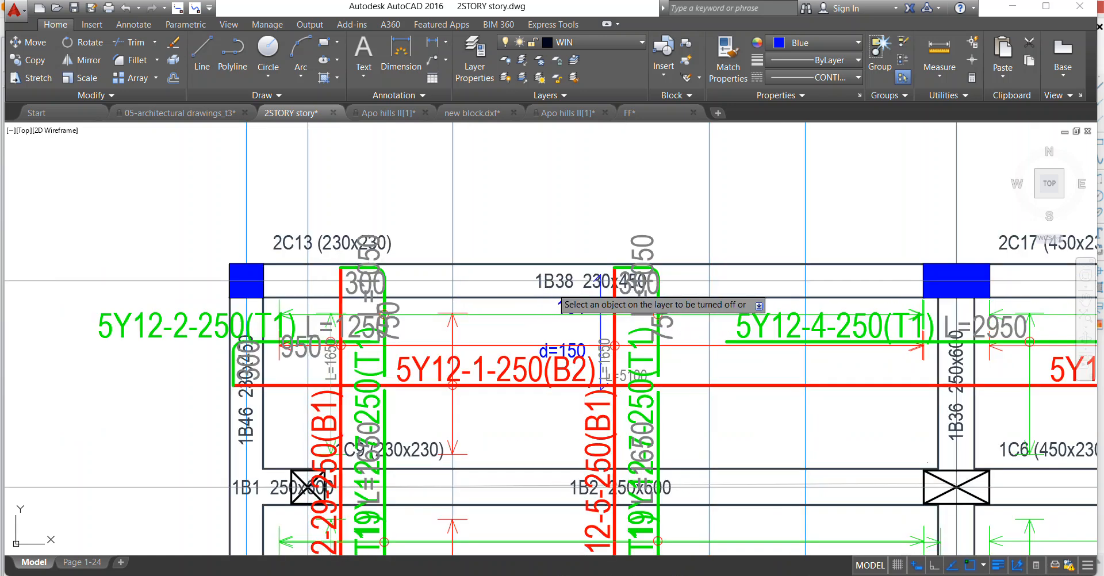
pyautogui.click(330, 242)
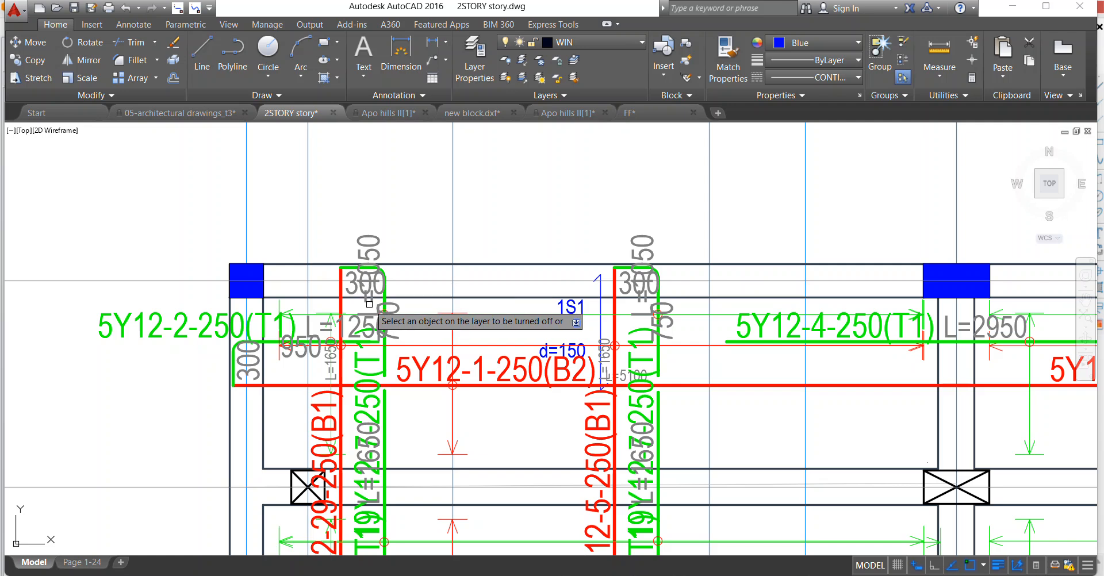
# Turn off the layer of the thick red bottom bars, and undo the switch-off of the bottom rebar labels.
pyautogui.scroll(-2, 368, 305)
pyautogui.scroll(2, 346, 377)
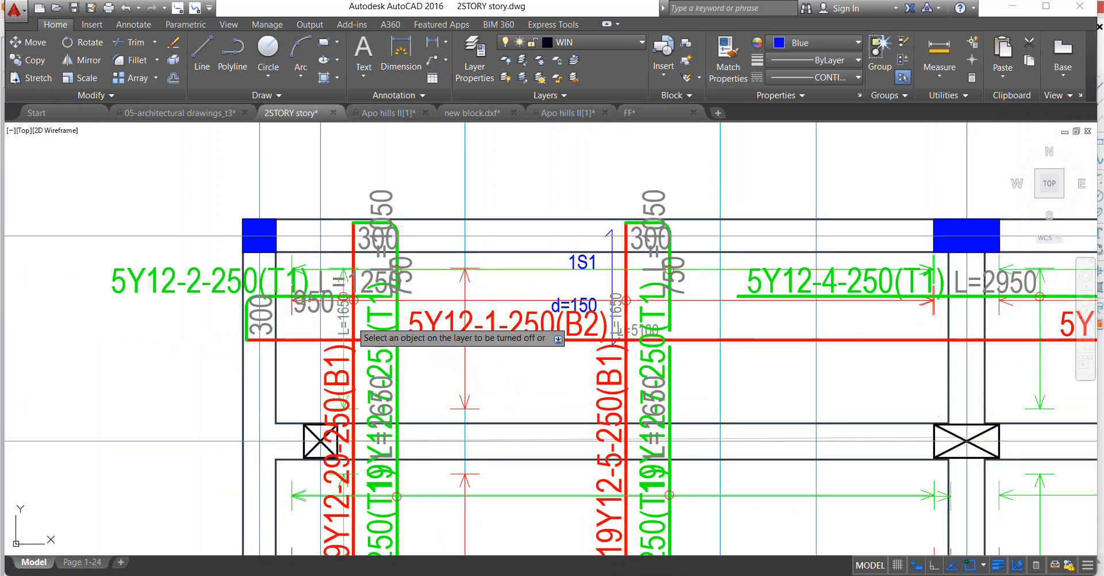
pyautogui.click(335, 358)
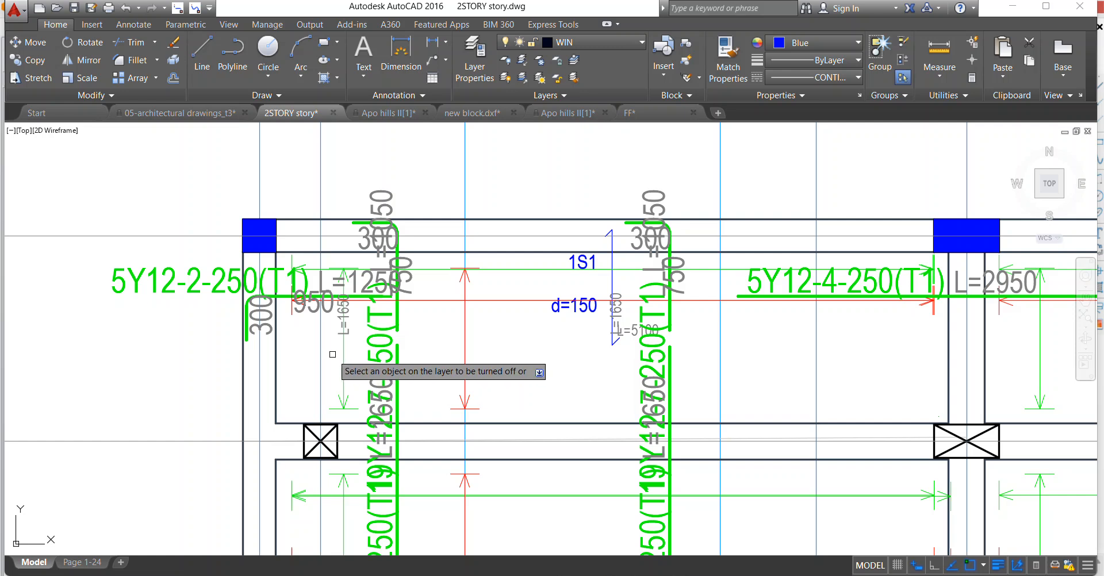
pyautogui.hotkey('ctrl', 'z')
pyautogui.scroll(-3, 403, 299)
pyautogui.scroll(6, 429, 291)
pyautogui.scroll(-4, 519, 297)
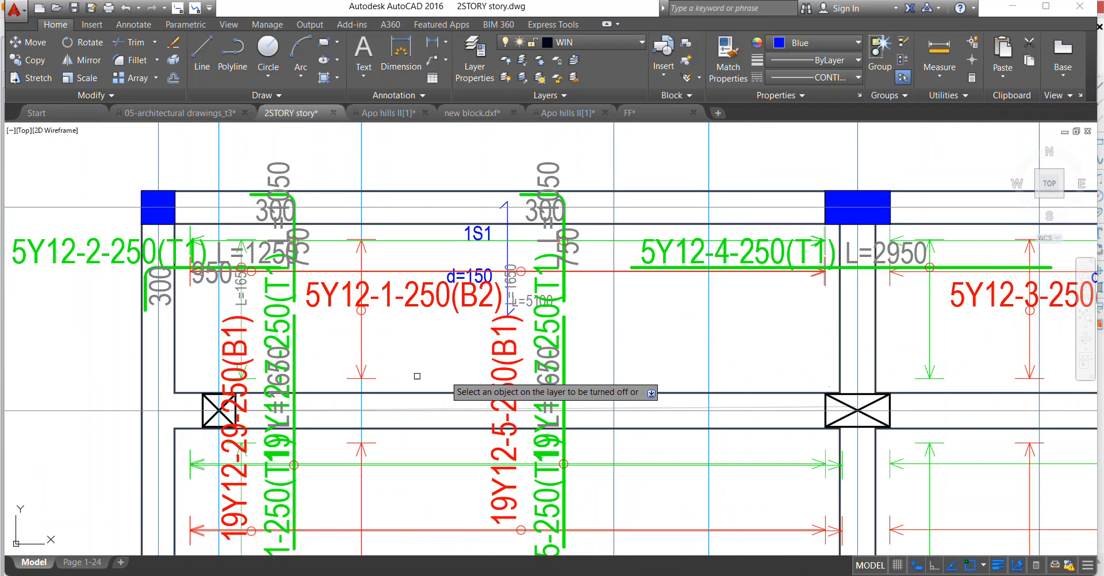
# Turn off the layers of the slab labels, the blue slab direction arrows and the bottom rebar length texts.
pyautogui.scroll(6, 243, 244)
pyautogui.scroll(-4, 283, 324)
pyautogui.scroll(-5, 403, 331)
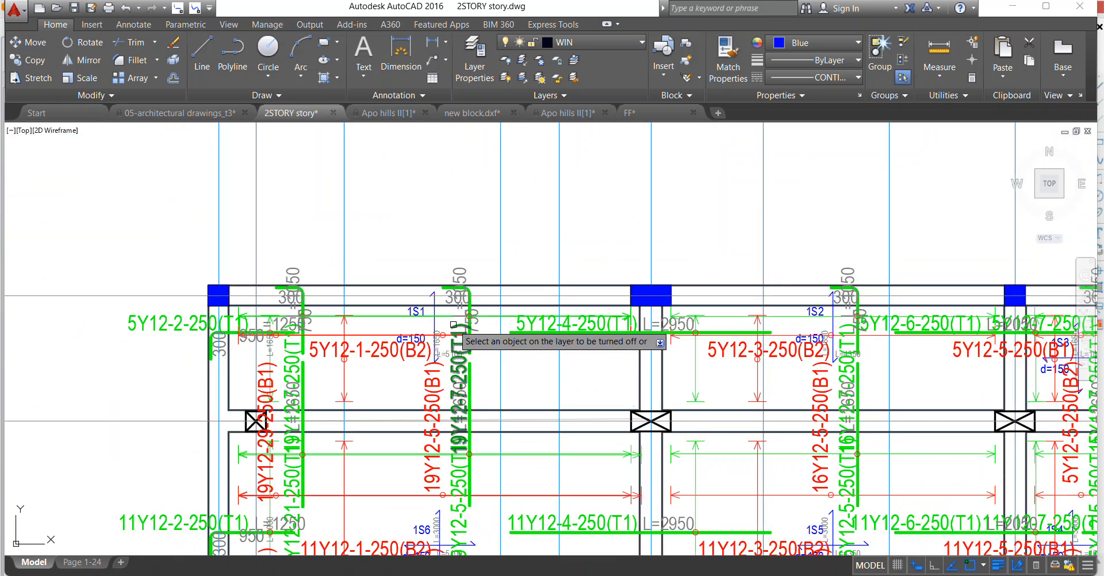
pyautogui.scroll(5, 322, 313)
pyautogui.click(355, 296)
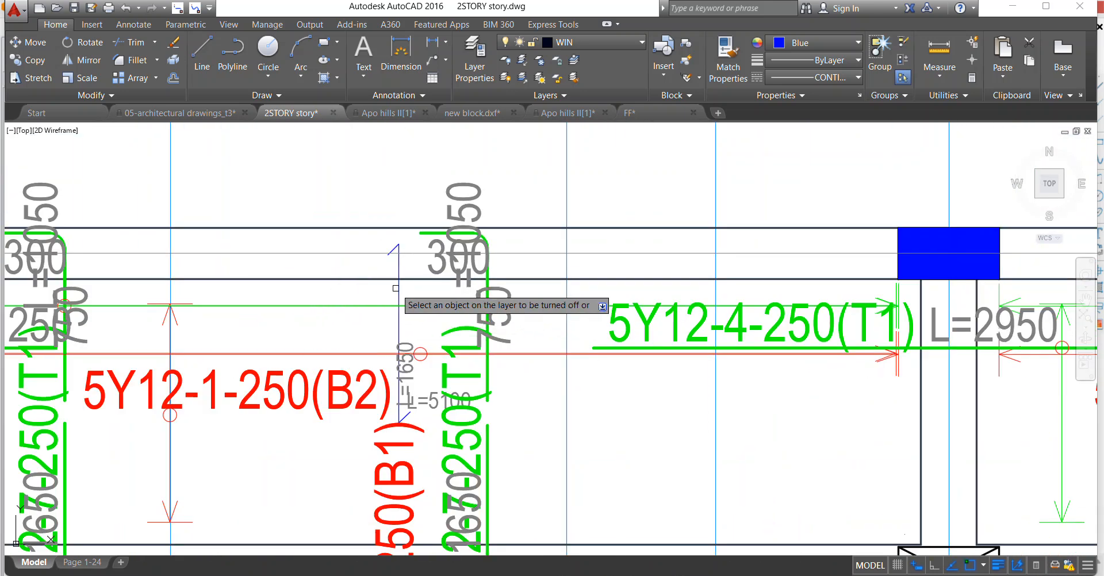
pyautogui.scroll(-3, 494, 311)
pyautogui.scroll(3, 426, 339)
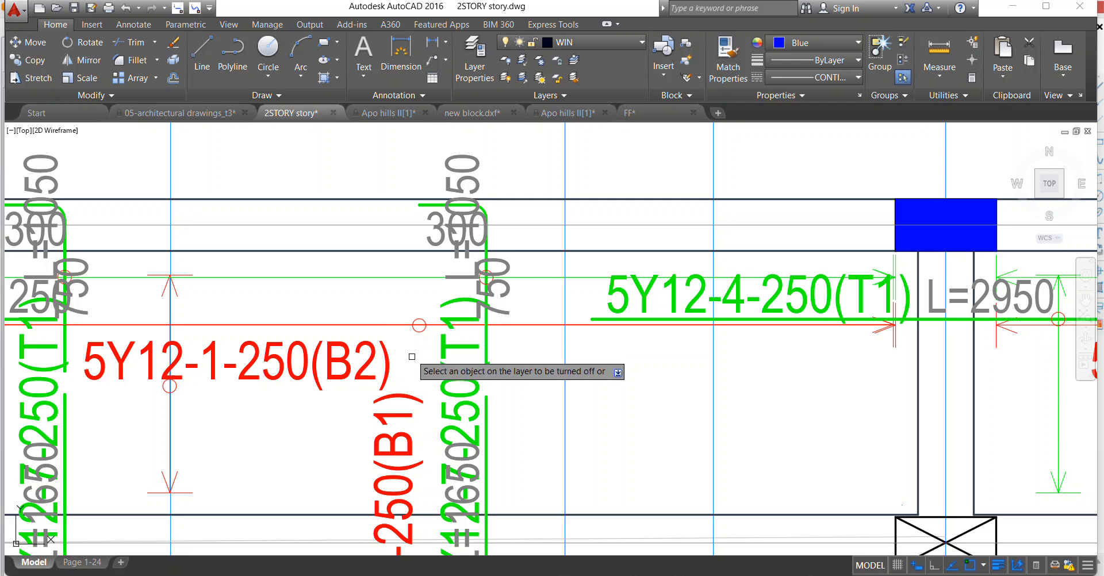
pyautogui.scroll(-4, 444, 332)
pyautogui.scroll(4, 495, 427)
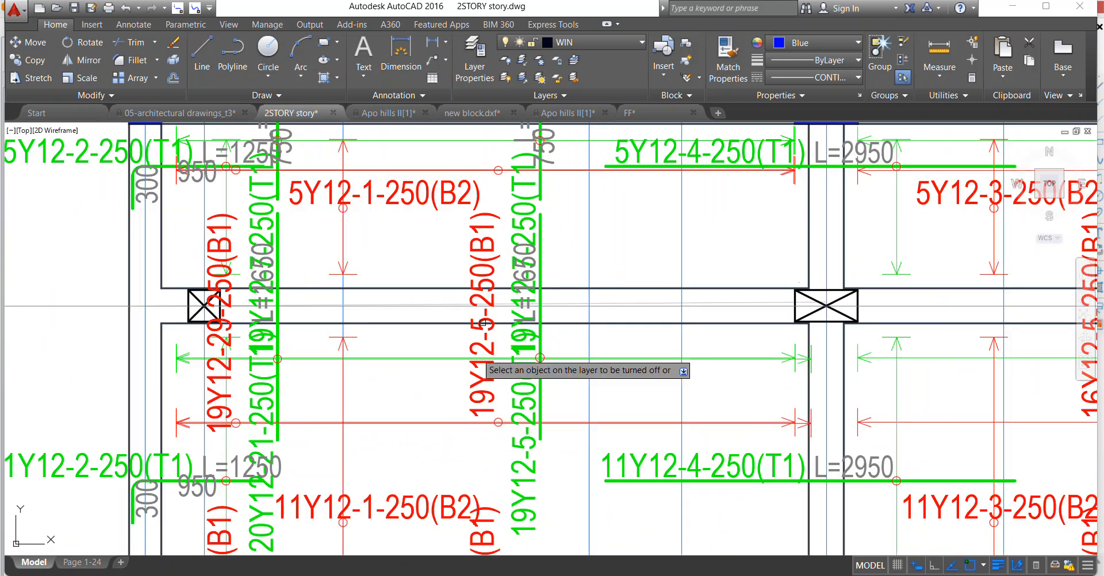
# Examine the labels, length texts and bars still showing across the slab reinforcement plan.
pyautogui.scroll(-2, 434, 426)
pyautogui.scroll(2, 460, 353)
pyautogui.scroll(-4, 460, 352)
pyautogui.scroll(3, 456, 456)
pyautogui.scroll(-2, 437, 403)
pyautogui.scroll(4, 430, 473)
pyautogui.scroll(4, 371, 460)
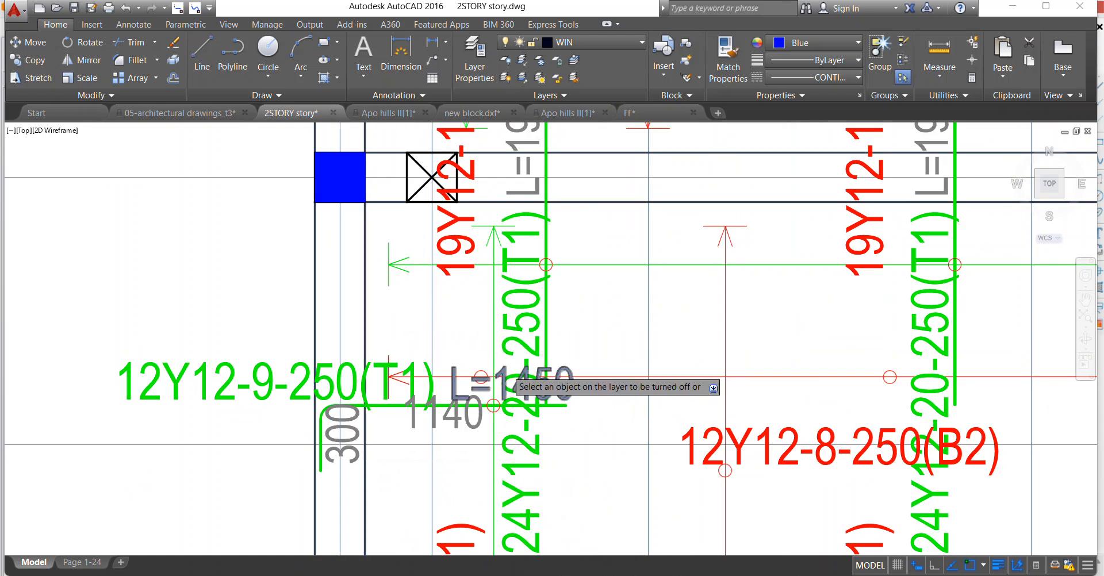
pyautogui.scroll(-4, 507, 367)
pyautogui.scroll(4, 556, 267)
pyautogui.scroll(-2, 549, 322)
pyautogui.scroll(-2, 517, 259)
pyautogui.scroll(3, 477, 213)
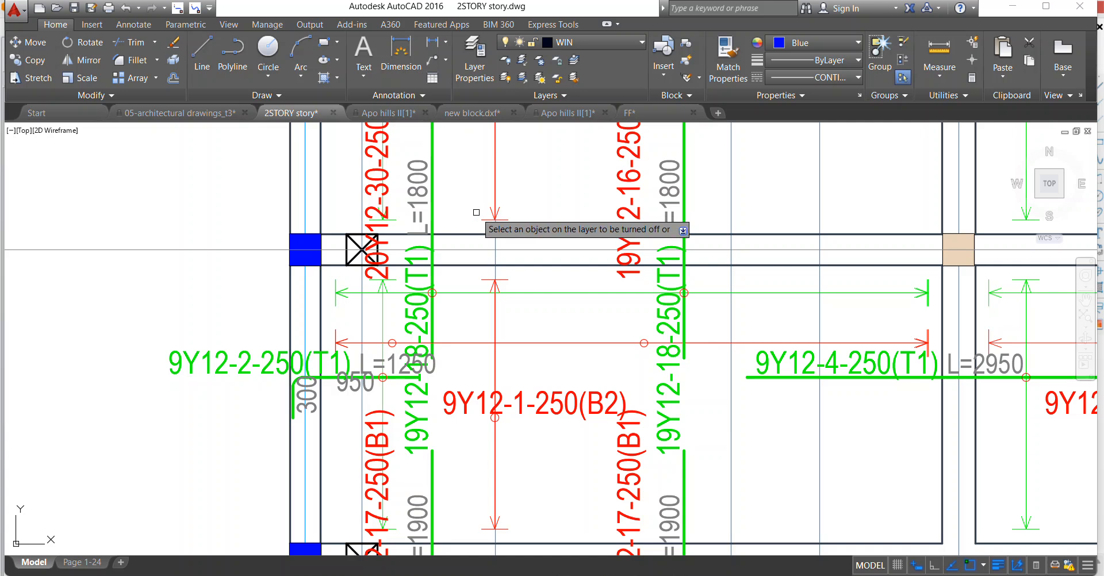
pyautogui.scroll(-5, 460, 230)
pyautogui.scroll(2, 483, 230)
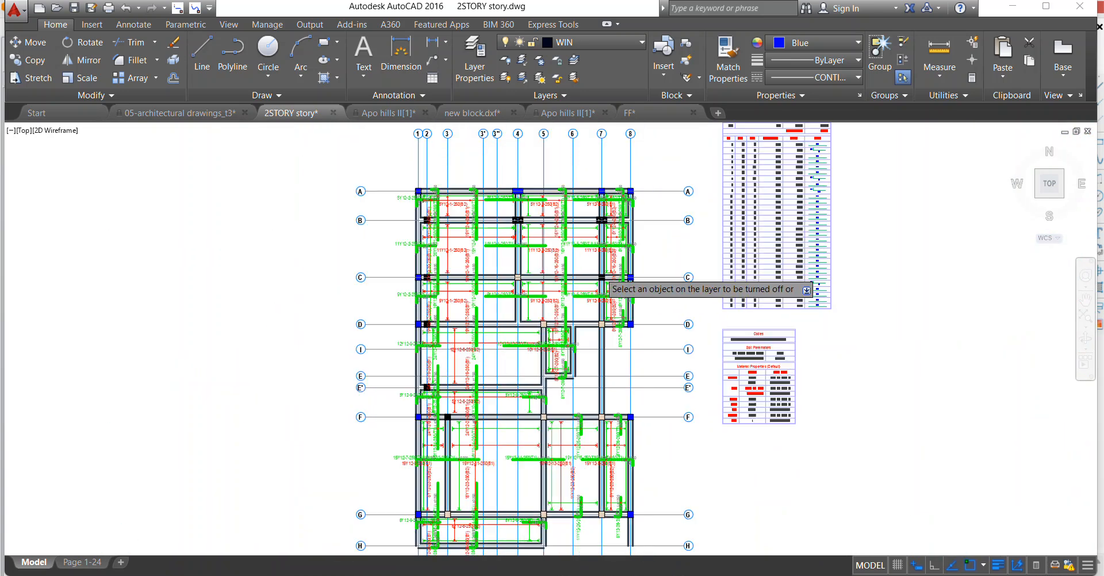
# Copy the whole cleaned-up slab plan, without its tables, to just below the top reinforcement reference sheet.
pyautogui.scroll(-4, 491, 228)
pyautogui.click(479, 190)
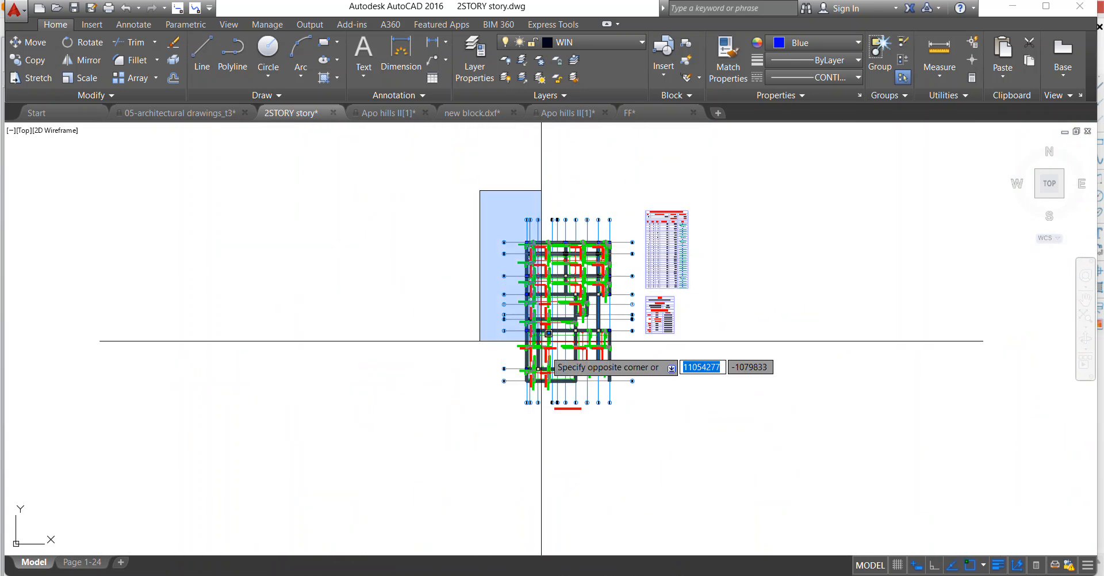
pyautogui.click(635, 450)
pyautogui.rightClick(598, 210)
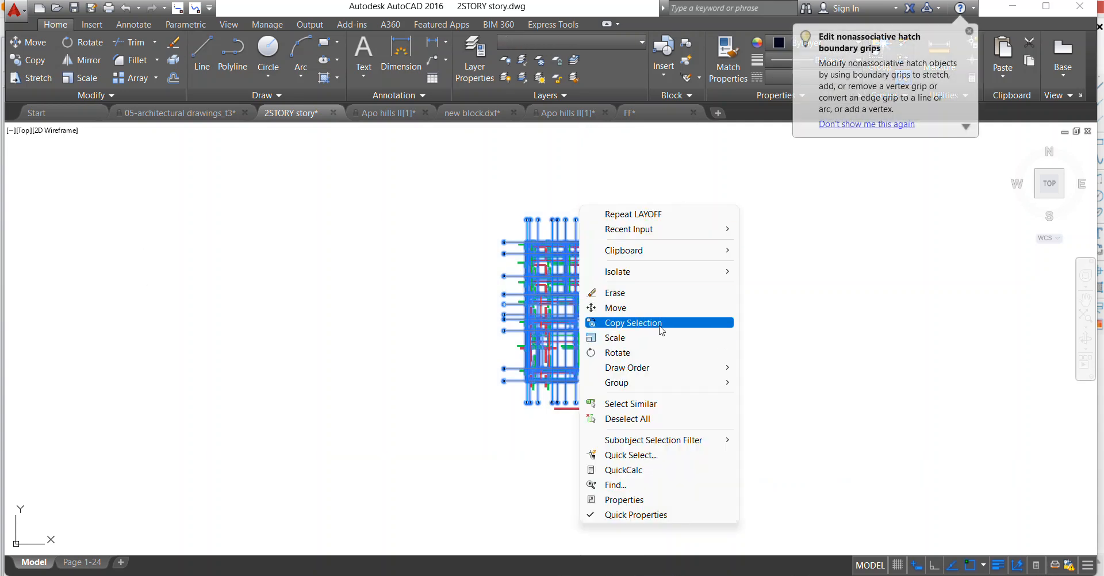
pyautogui.click(638, 319)
pyautogui.click(686, 280)
pyautogui.scroll(-5, 517, 316)
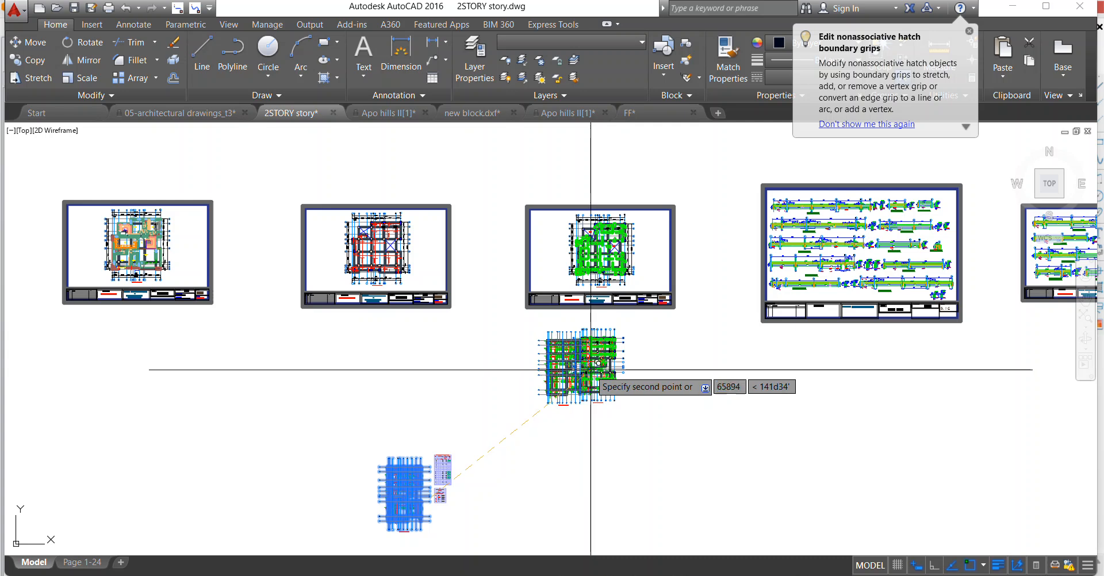
pyautogui.click(583, 351)
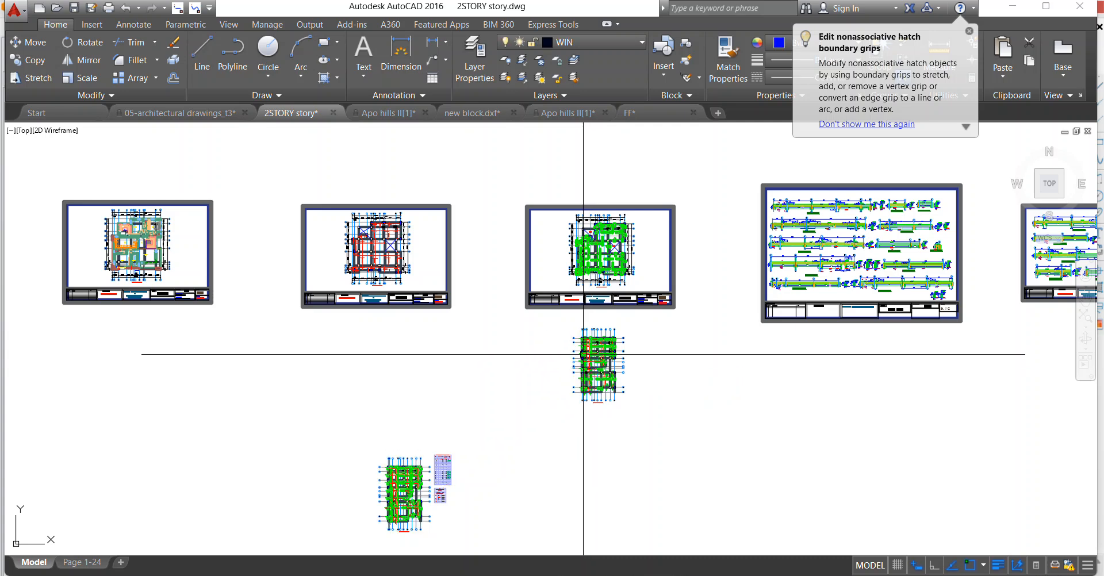
# Turn all layers in the drawing back on and view the First Floor Beam/slab Layout sheet.
pyautogui.click(505, 84)
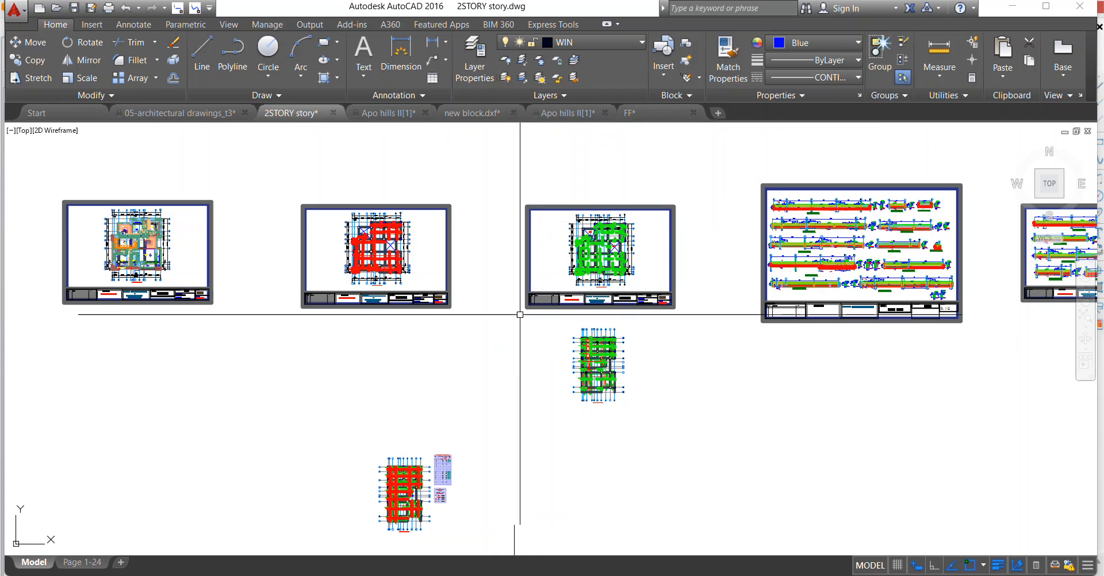
pyautogui.scroll(-4, 271, 246)
pyautogui.scroll(8, 296, 246)
pyautogui.scroll(5, 529, 271)
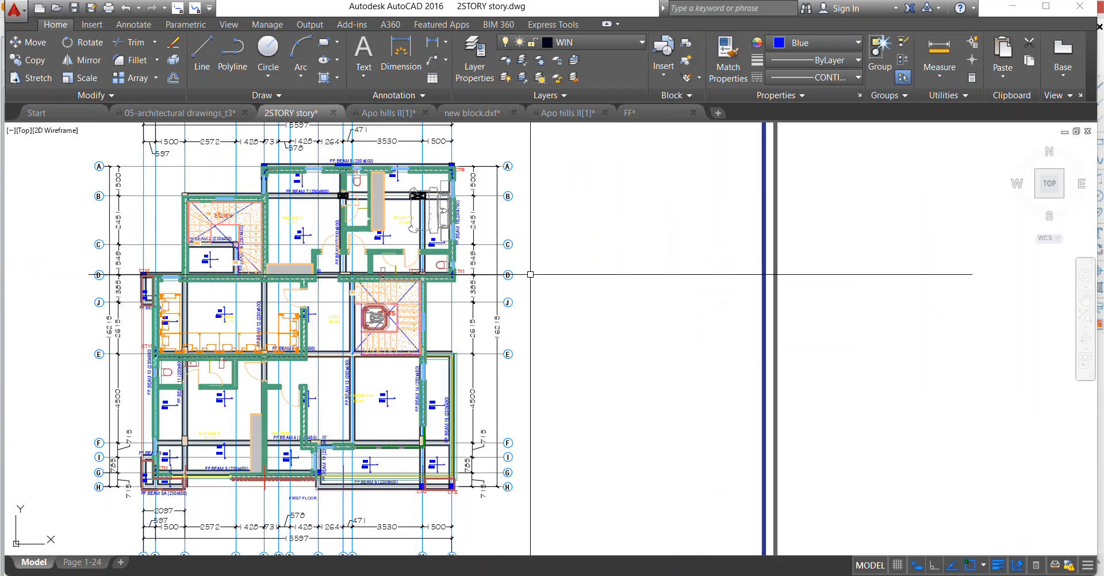
pyautogui.scroll(-3, 460, 282)
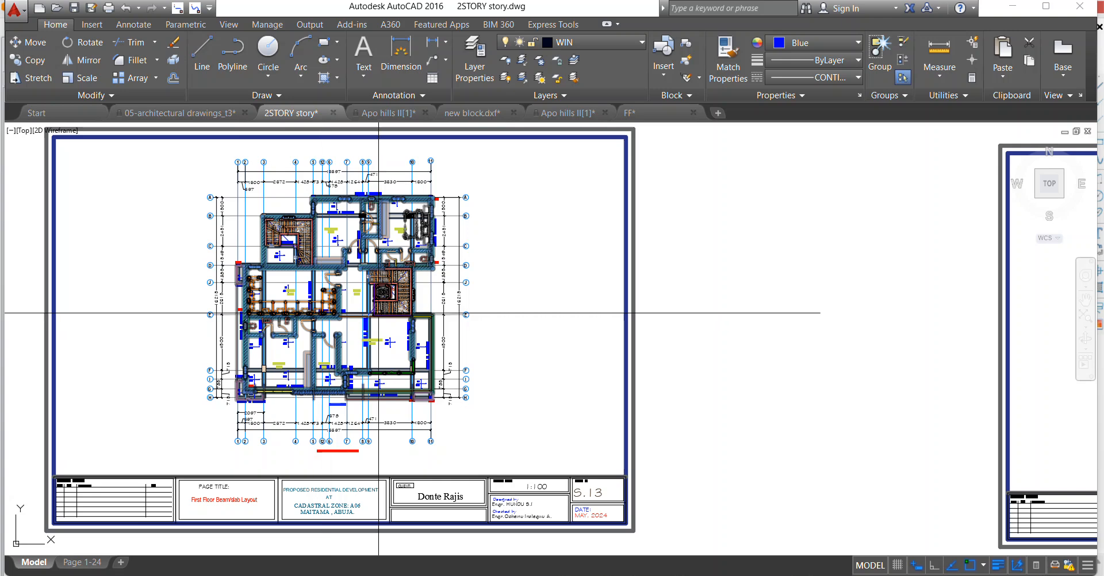
# Erase the 5Y12-1-250(B2) label with its vertical span arrow, the 19Y12-5-250(B1) label and the adjacent 750 text between axes A and B.
pyautogui.scroll(-4, 352, 305)
pyautogui.scroll(6, 562, 305)
pyautogui.scroll(10, 305, 249)
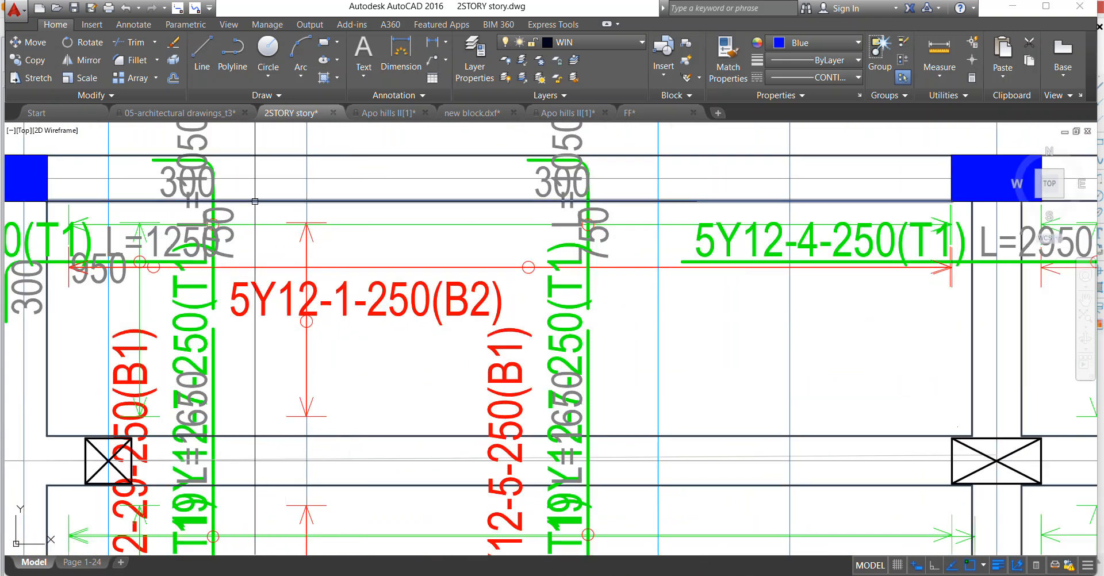
pyautogui.click(234, 214)
pyautogui.scroll(-5, 235, 211)
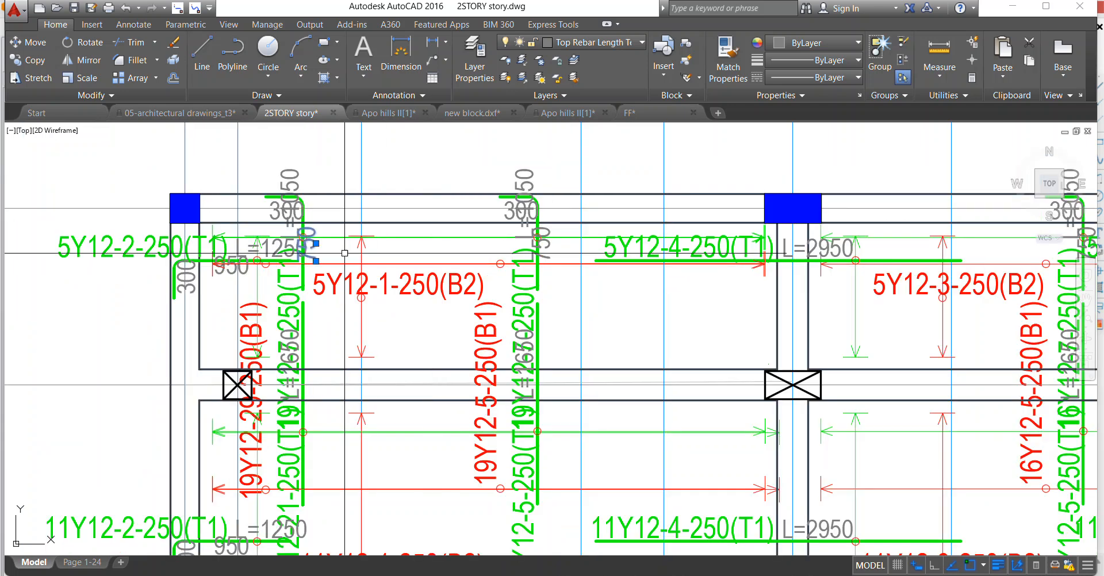
pyautogui.scroll(5, 221, 273)
pyautogui.scroll(2, 222, 272)
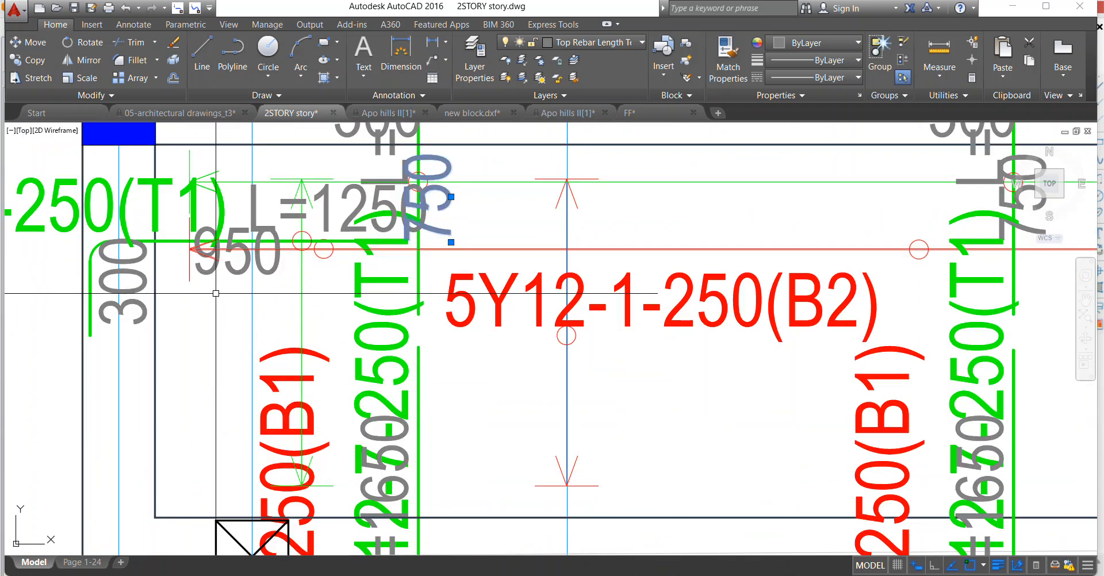
pyautogui.scroll(-2, 345, 279)
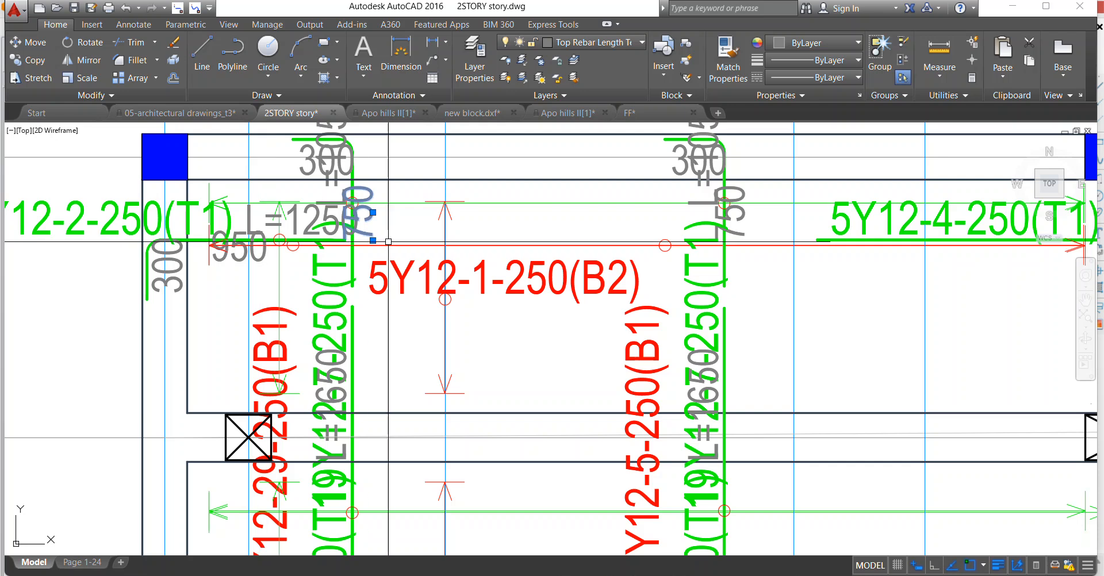
pyautogui.scroll(1, 423, 286)
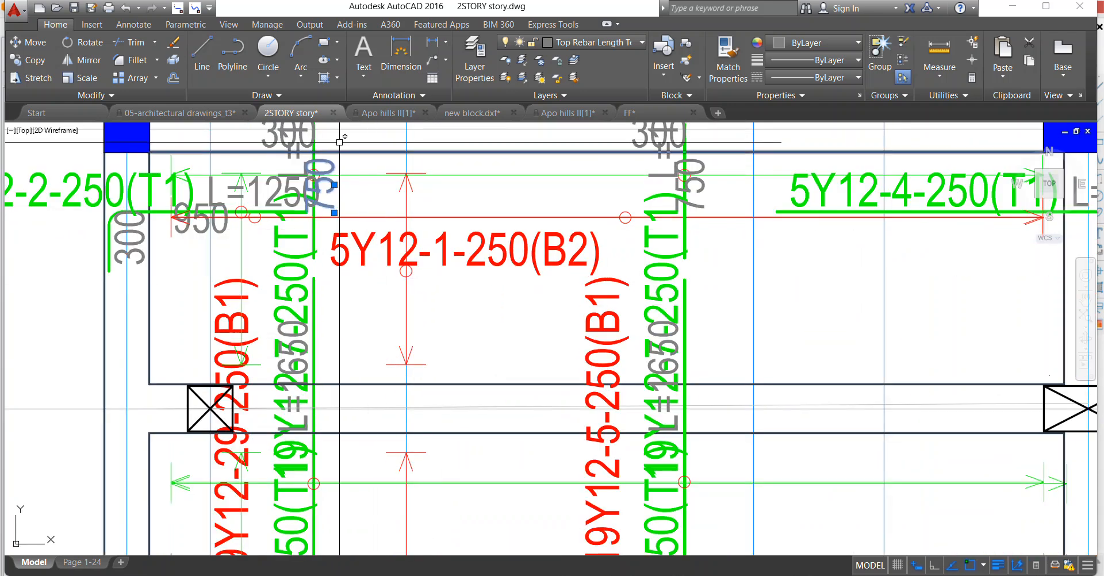
pyautogui.click(337, 142)
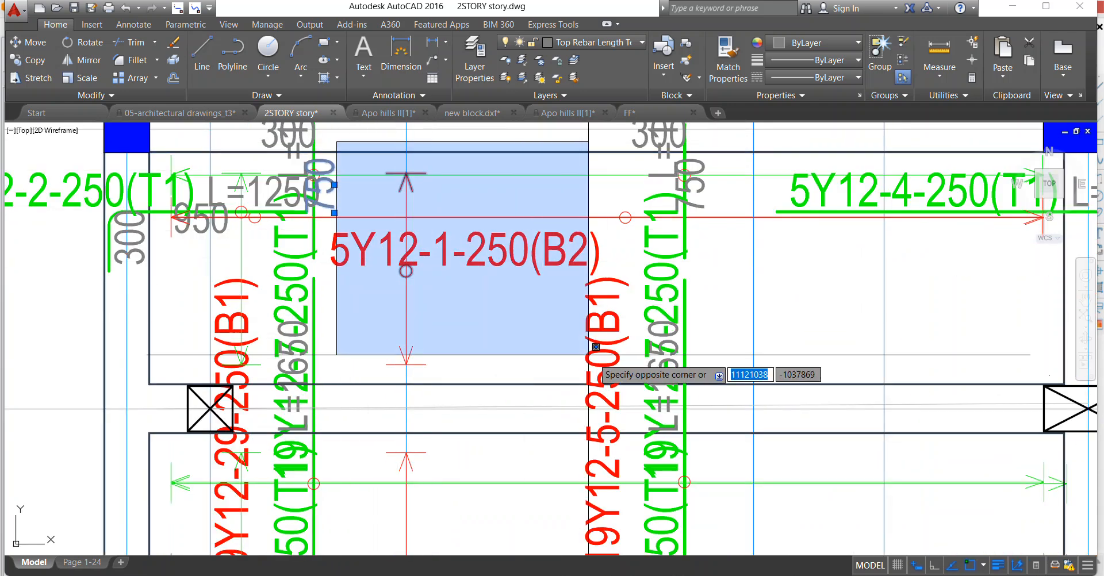
pyautogui.click(616, 371)
pyautogui.click(538, 244)
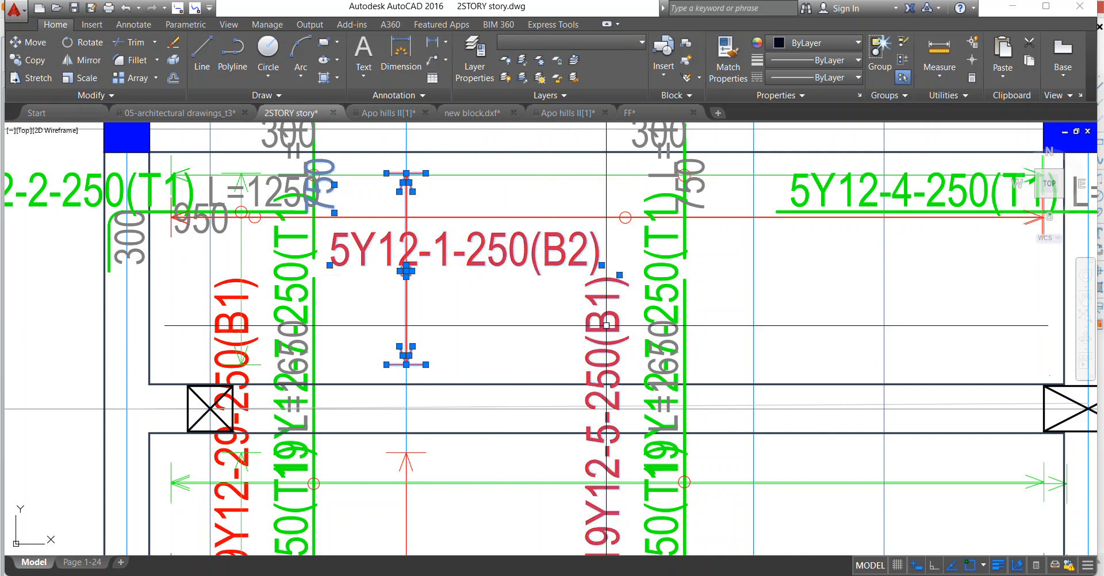
pyautogui.rightClick(470, 244)
pyautogui.click(535, 332)
# Erase the horizontal red span line of the bottom bars in the bay between axes A and B, before axis 4.
pyautogui.scroll(-4, 430, 445)
pyautogui.scroll(5, 430, 445)
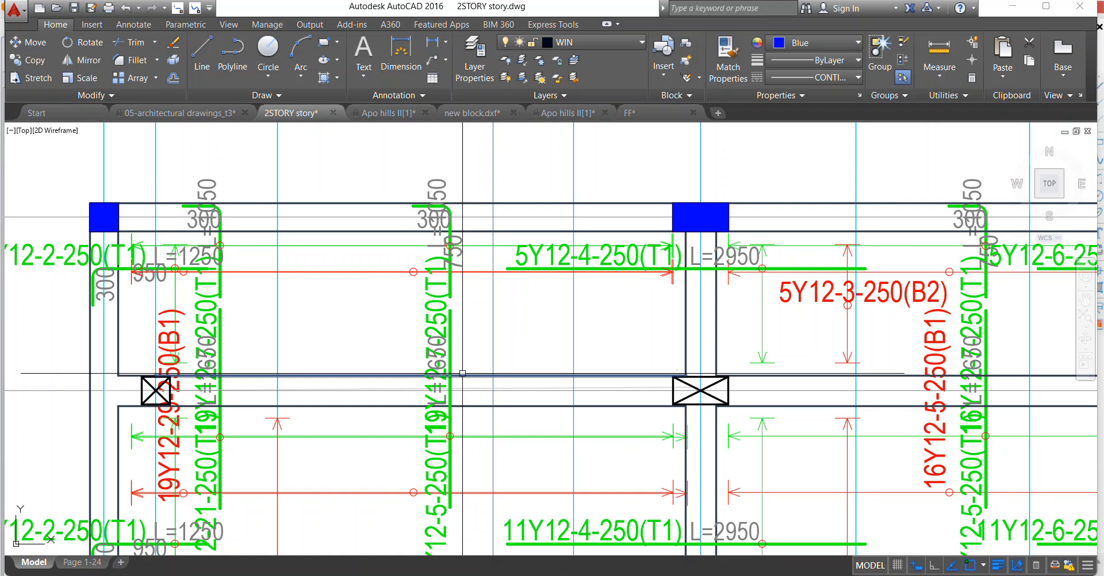
pyautogui.scroll(6, 463, 373)
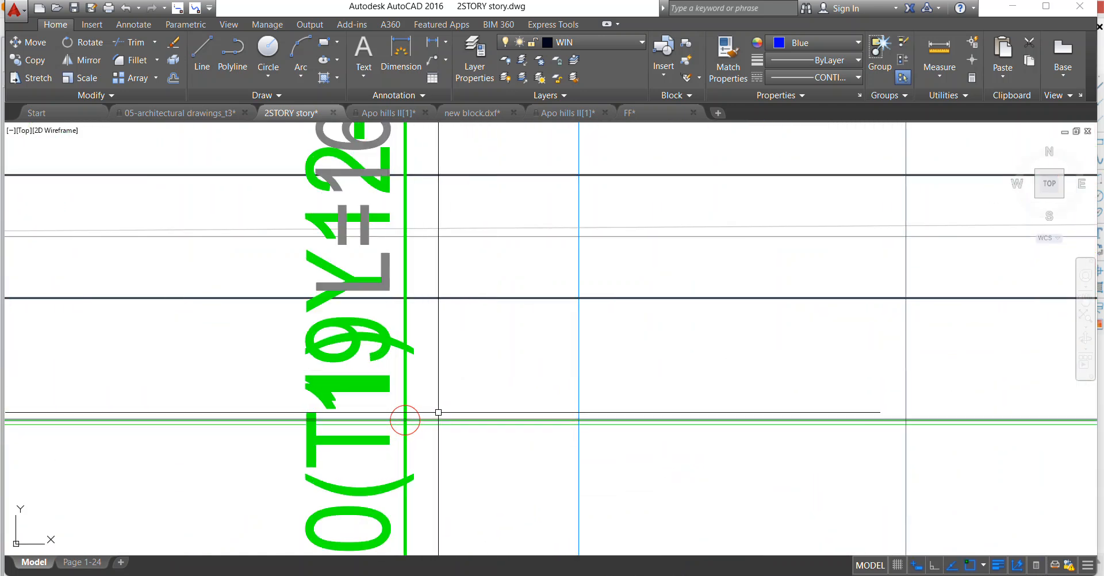
pyautogui.scroll(-8, 372, 443)
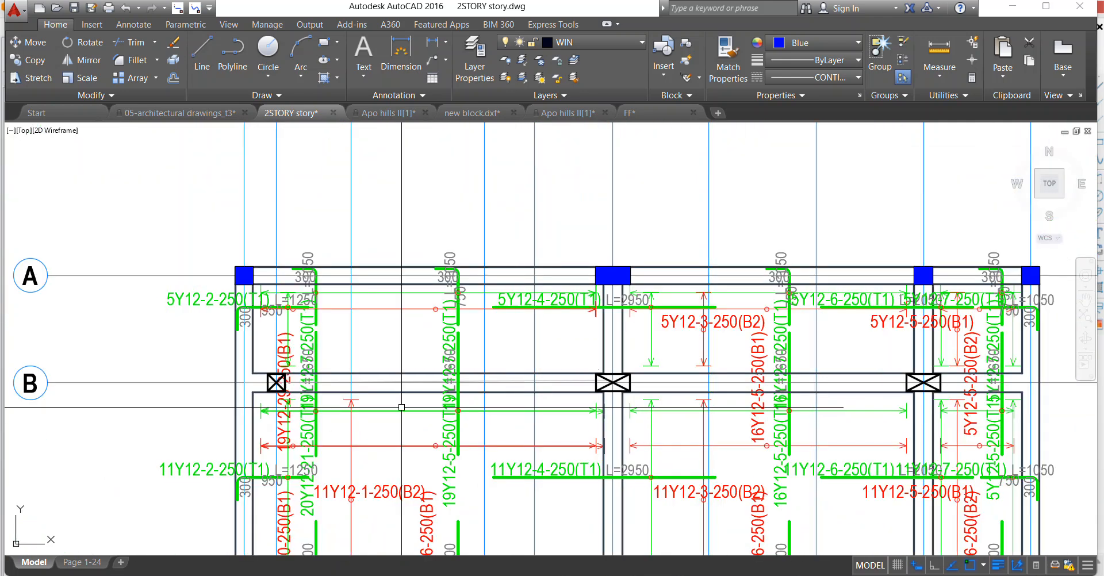
pyautogui.scroll(4, 419, 427)
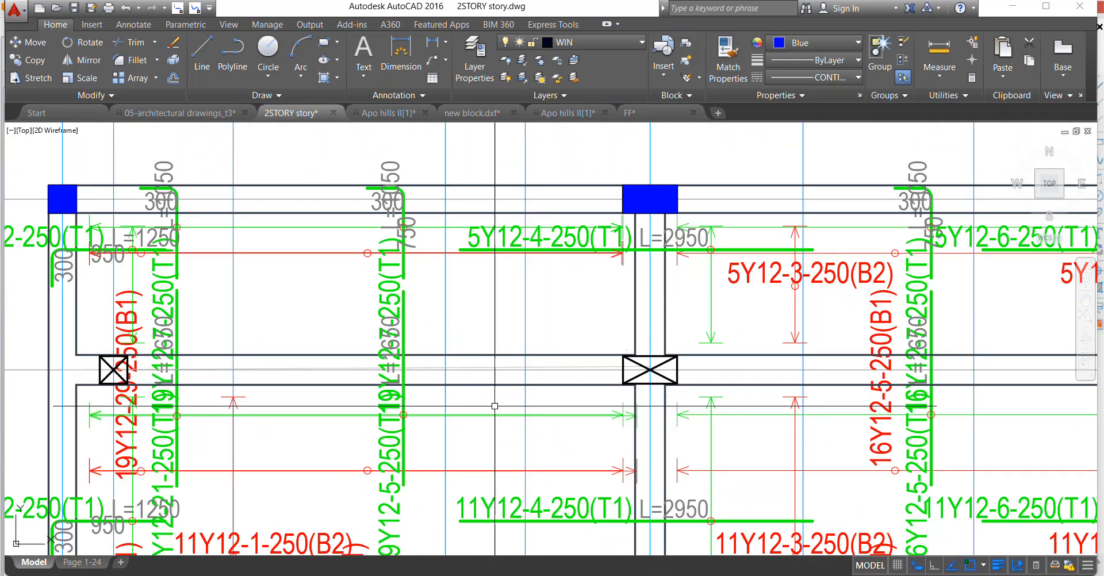
pyautogui.scroll(-5, 473, 411)
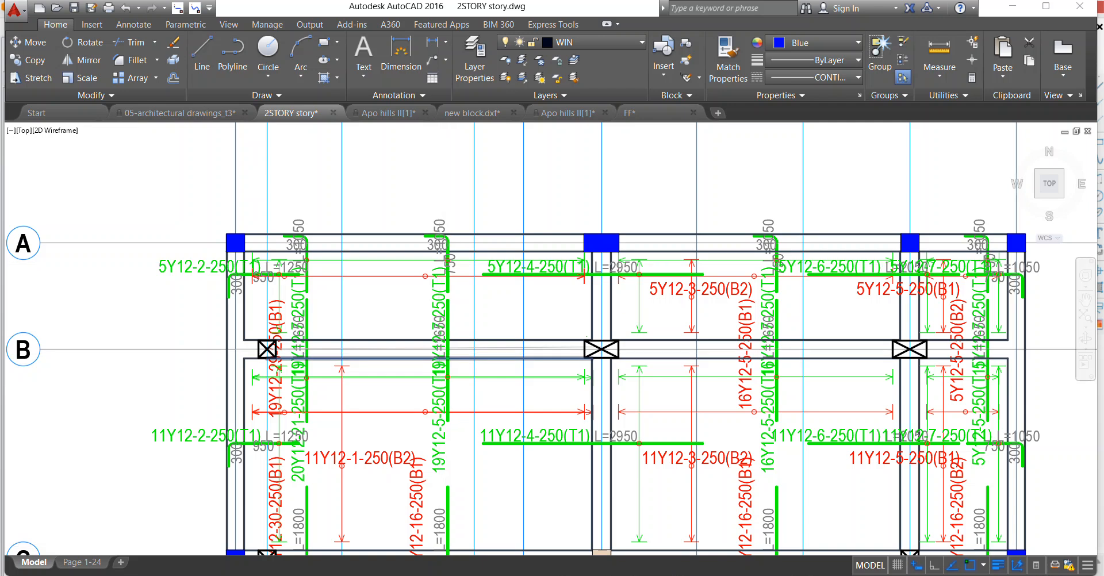
pyautogui.scroll(7, 412, 296)
pyautogui.click(414, 308)
pyautogui.scroll(-3, 402, 311)
pyautogui.scroll(8, 375, 354)
pyautogui.scroll(2, 374, 353)
pyautogui.click(368, 301)
pyautogui.scroll(-5, 377, 315)
pyautogui.scroll(8, 696, 385)
pyautogui.click(696, 385)
pyautogui.click(645, 367)
pyautogui.scroll(-5, 567, 365)
pyautogui.rightClick(543, 340)
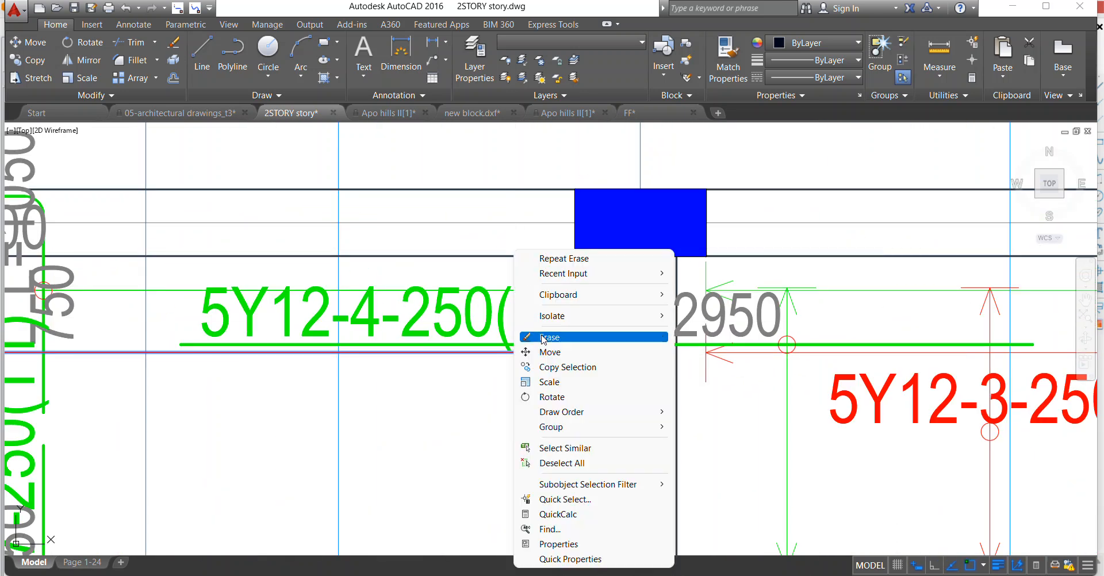
pyautogui.click(546, 337)
# Erase the leftover piece of the red span arrowhead under the 5Y12-4-250(T1) label.
pyautogui.scroll(-5, 539, 341)
pyautogui.scroll(8, 567, 333)
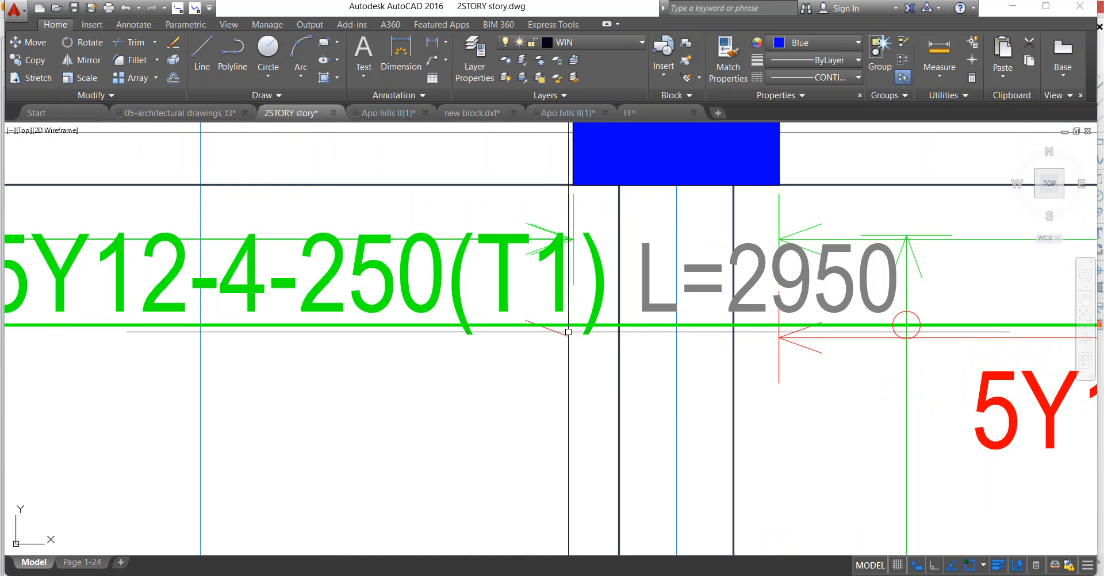
pyautogui.click(535, 323)
pyautogui.rightClick(535, 322)
pyautogui.click(530, 328)
pyautogui.scroll(-5, 518, 327)
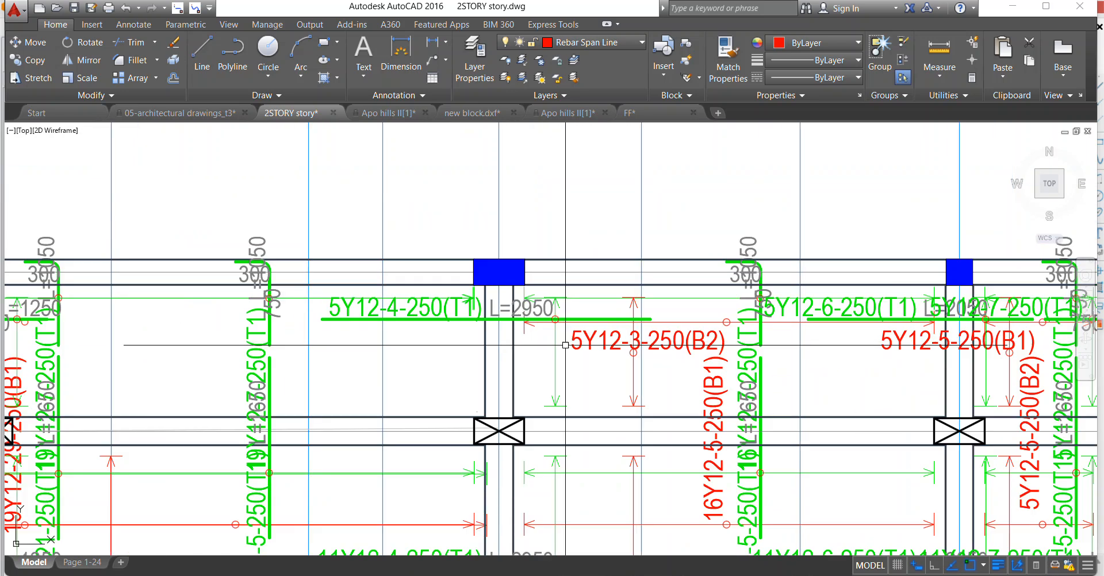
pyautogui.scroll(4, 684, 334)
pyautogui.scroll(-2, 502, 197)
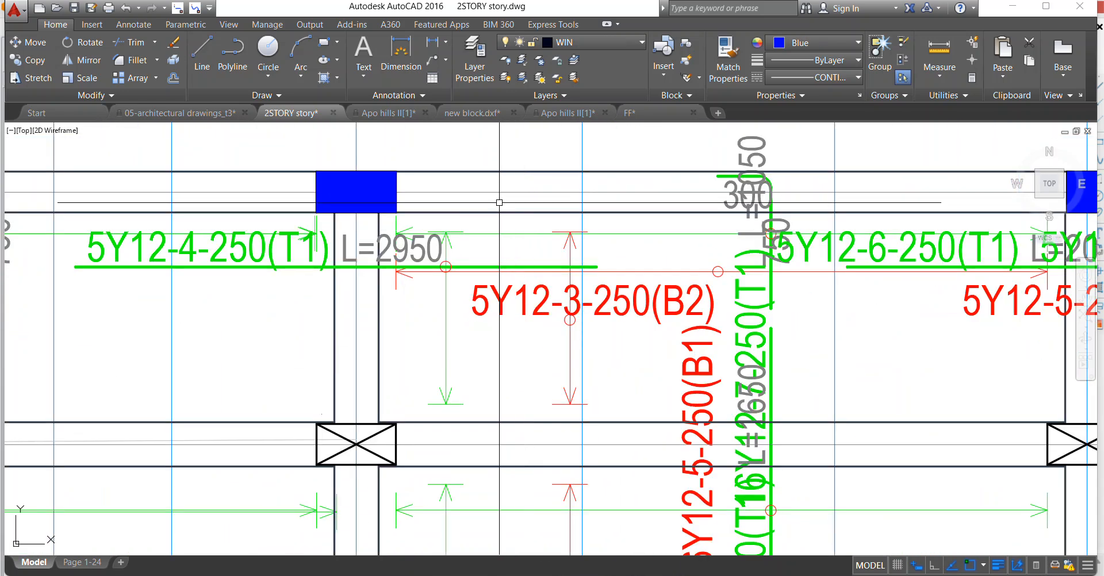
# Erase the 5Y12-3-250(B2) label and its red vertical span arrow between axes A and B.
pyautogui.click(500, 205)
pyautogui.click(628, 443)
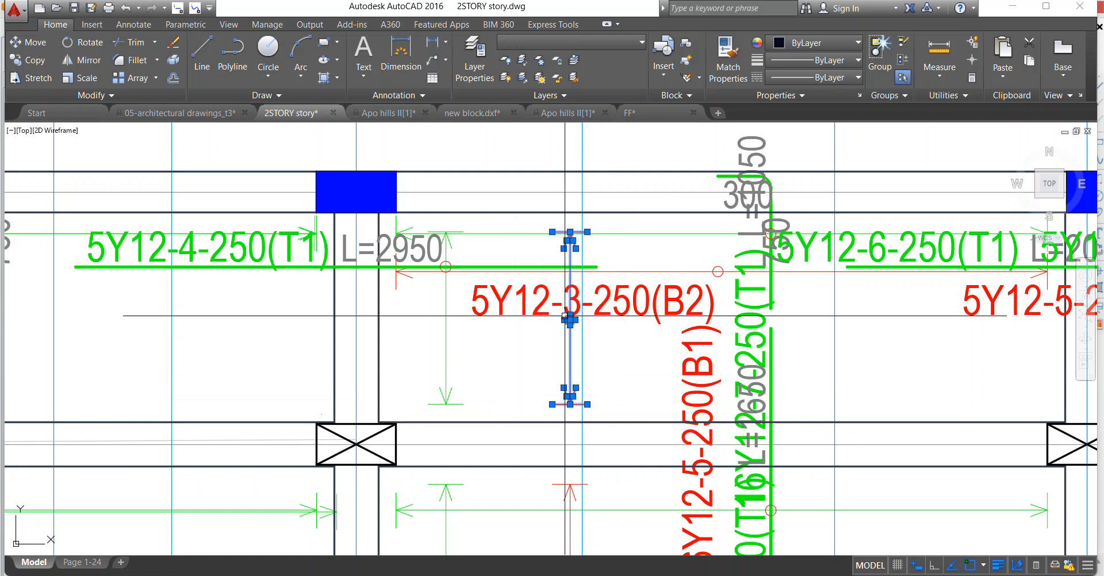
pyautogui.rightClick(517, 254)
pyautogui.click(546, 340)
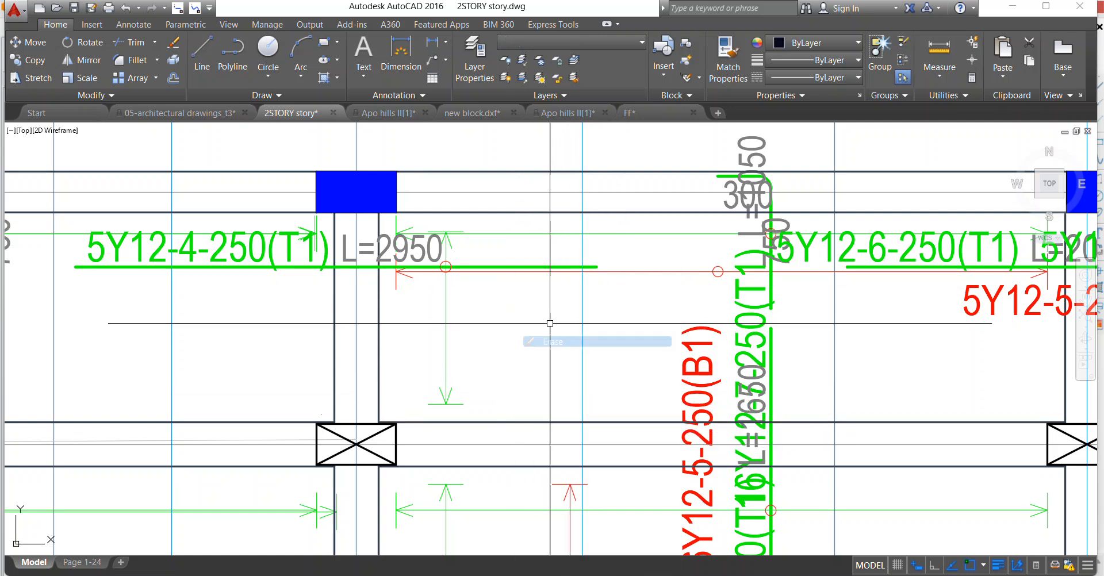
# Move the 5Y12-4-250(T1) bar with its label, L=2950 text and circle down its span arrow to mid-bay between axes A and B.
pyautogui.scroll(-3, 546, 333)
pyautogui.scroll(3, 545, 371)
pyautogui.rightClick(454, 338)
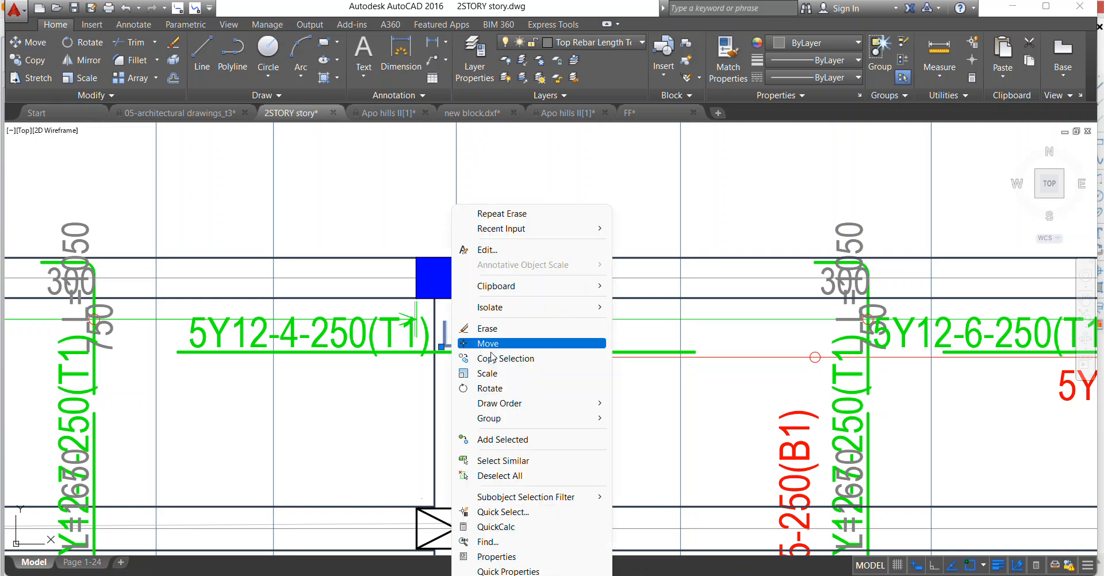
pyautogui.click(487, 373)
pyautogui.click(409, 374)
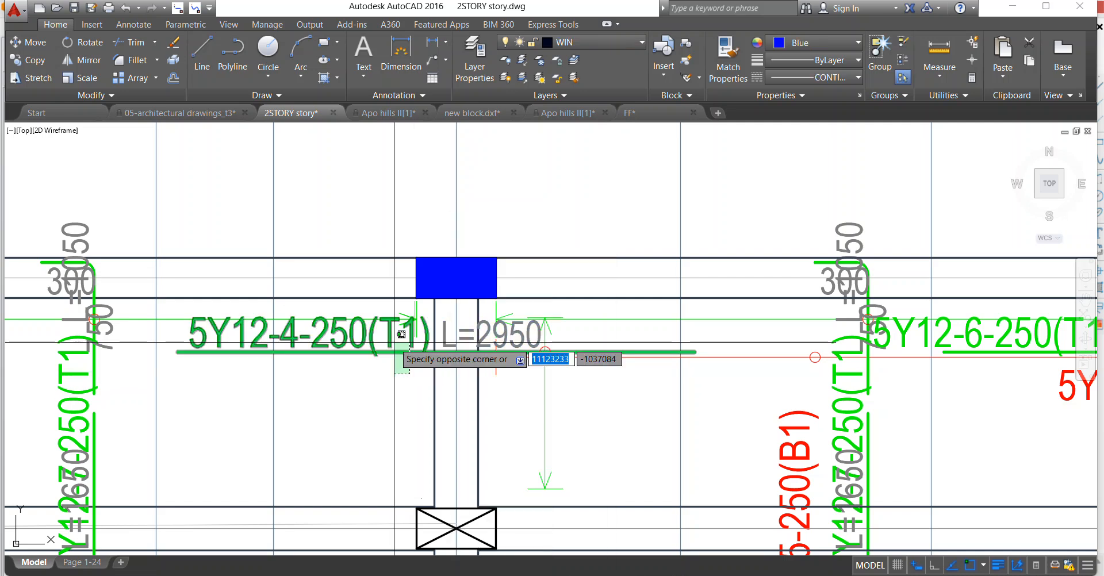
pyautogui.scroll(3, 542, 342)
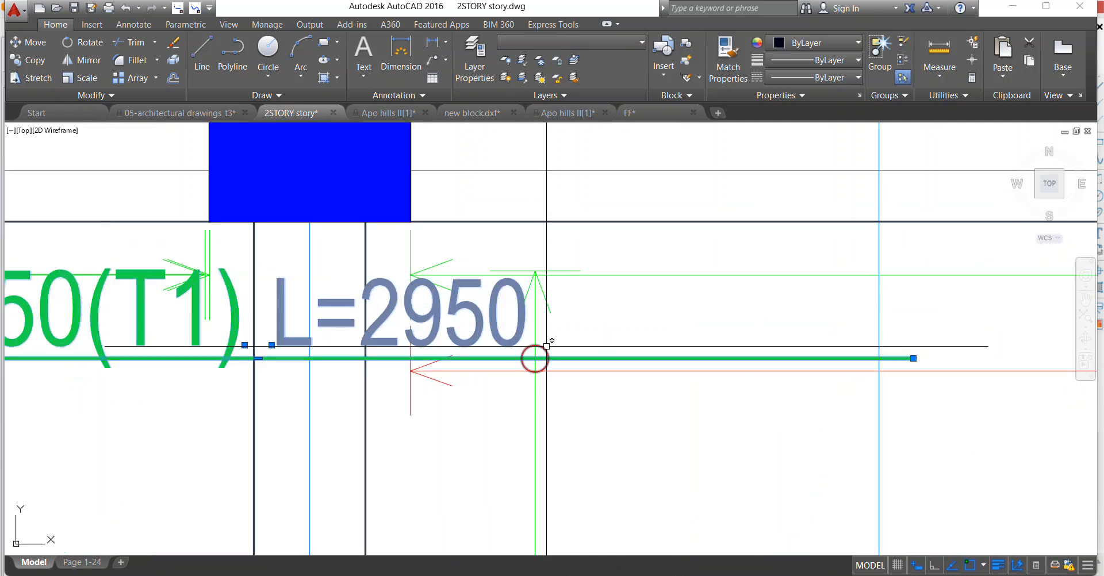
pyautogui.rightClick(517, 267)
pyautogui.click(546, 361)
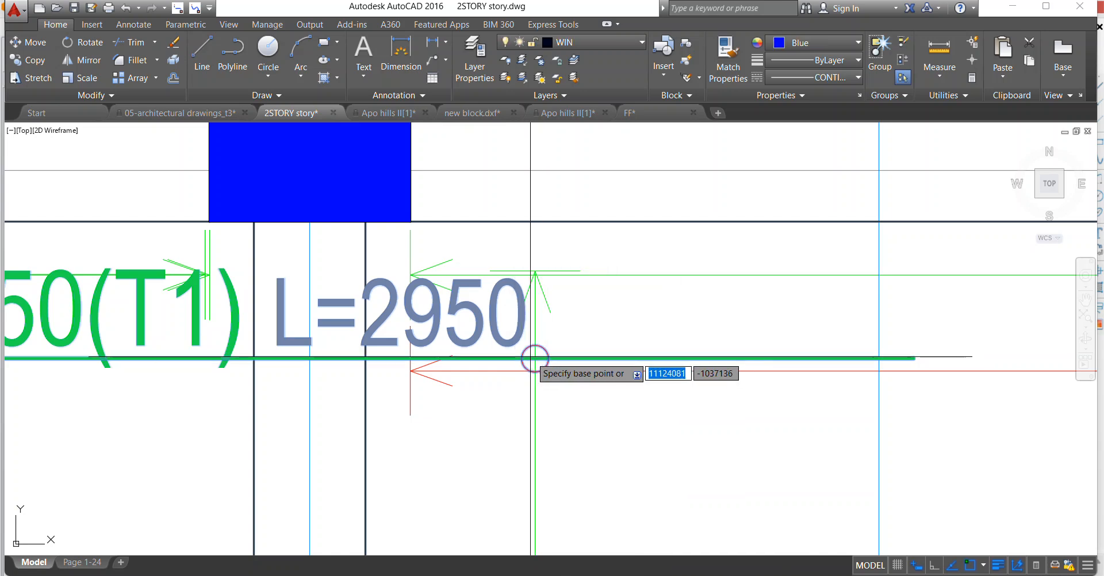
pyautogui.click(535, 358)
pyautogui.scroll(-3, 535, 358)
pyautogui.click(495, 346)
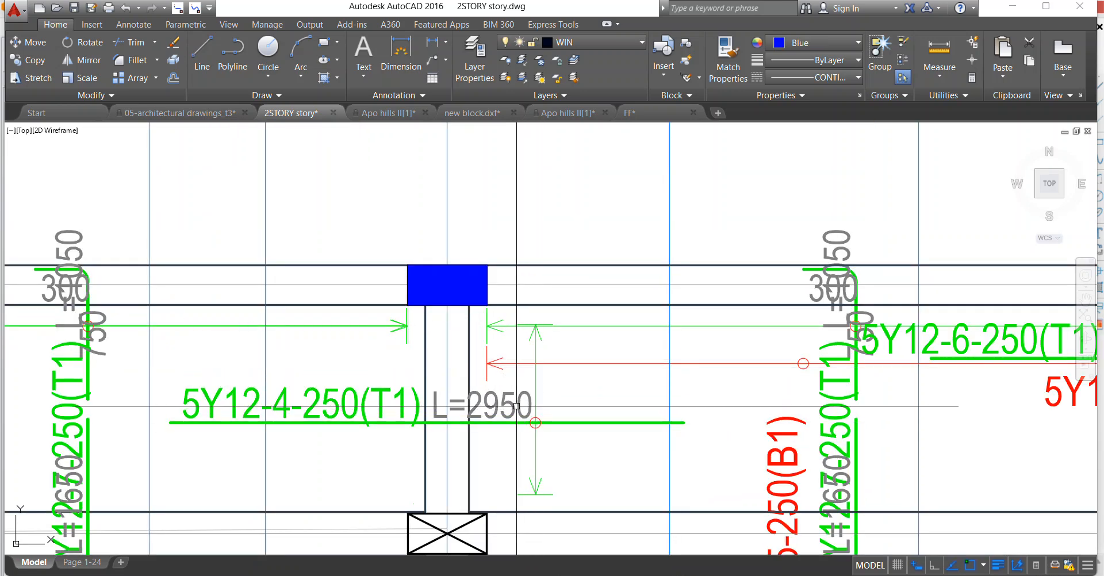
# Copy the L=2950 text to a spot beneath the bar, under the 5Y12-4-250(T1) label.
pyautogui.rightClick(495, 346)
pyautogui.click(529, 343)
pyautogui.click(538, 345)
pyautogui.scroll(-4, 394, 346)
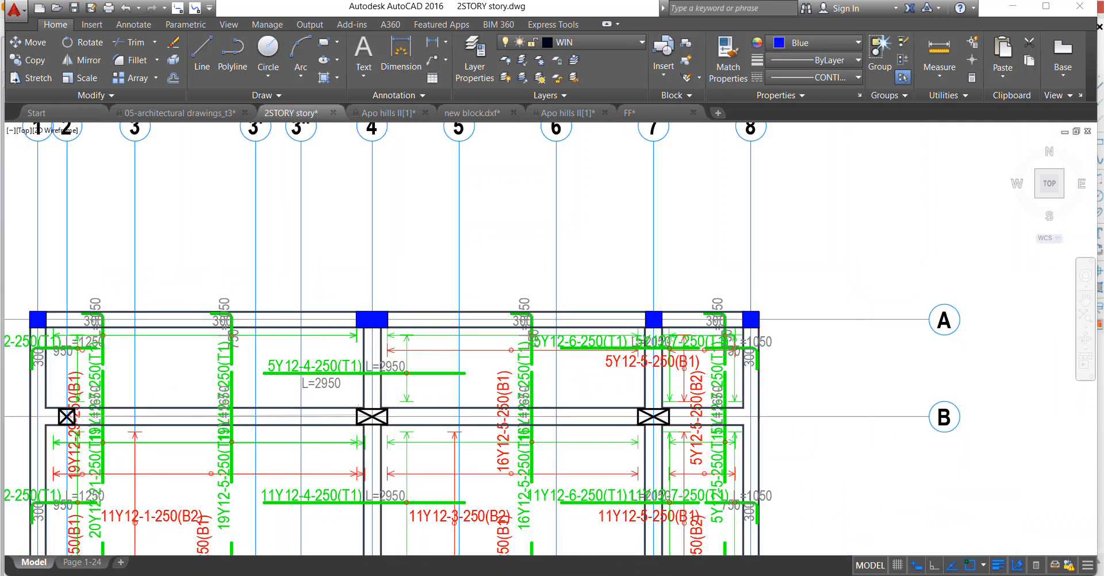
pyautogui.scroll(4, 393, 368)
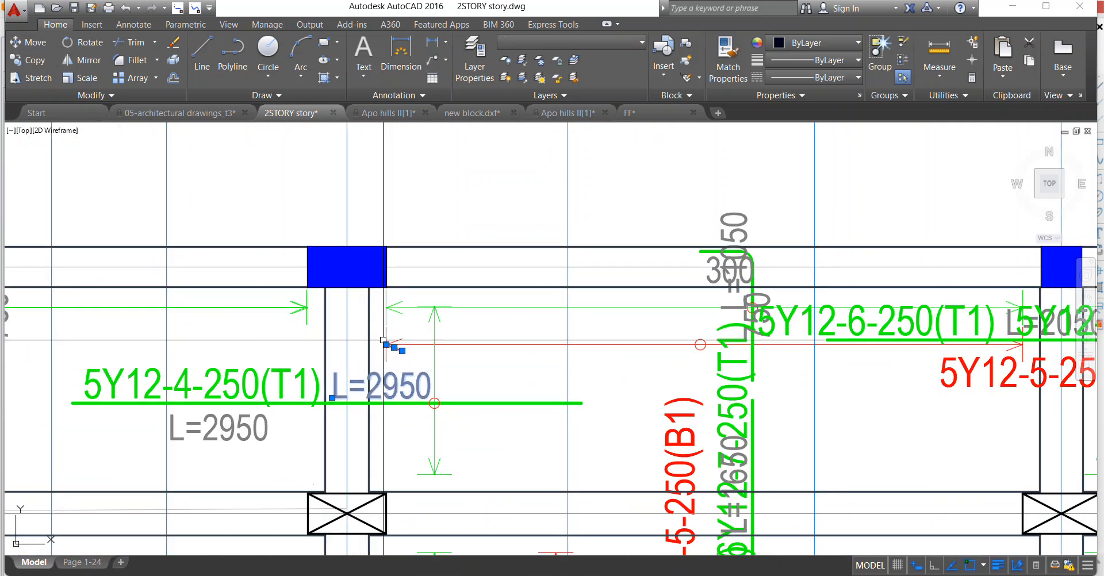
# Erase the old L=2950 text, the 5Y12-5-250(B1), 16Y12-5-250(B1) and 19Y12-29-250(B1) labels, and the red horizontal span arrows in the two wider bays.
pyautogui.scroll(2, 384, 342)
pyautogui.scroll(-5, 382, 345)
pyautogui.scroll(3, 462, 325)
pyautogui.click(461, 322)
pyautogui.click(568, 369)
pyautogui.scroll(-2, 485, 347)
pyautogui.scroll(6, 699, 348)
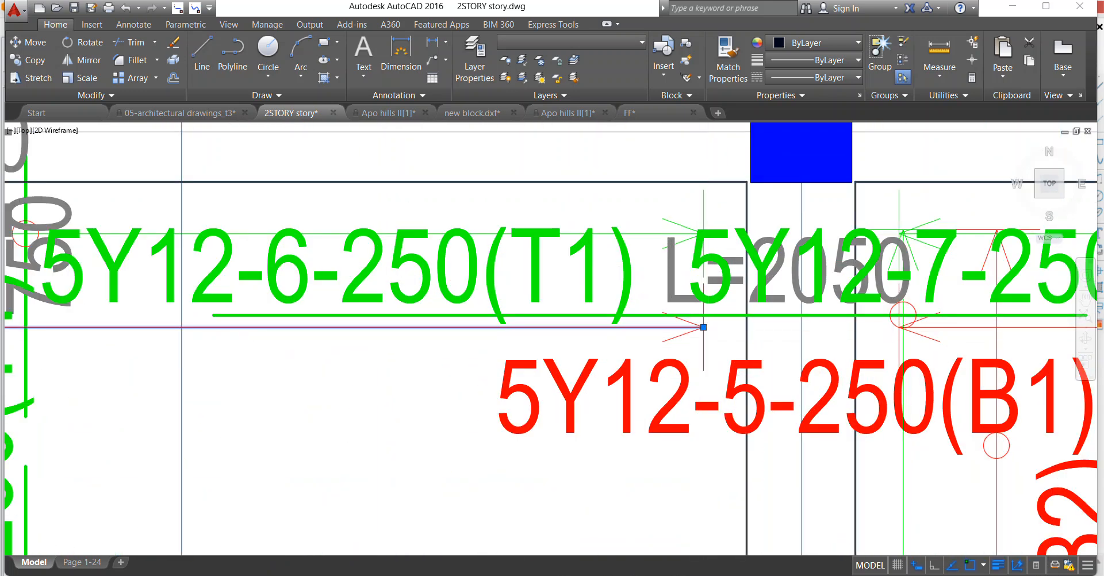
pyautogui.scroll(4, 717, 341)
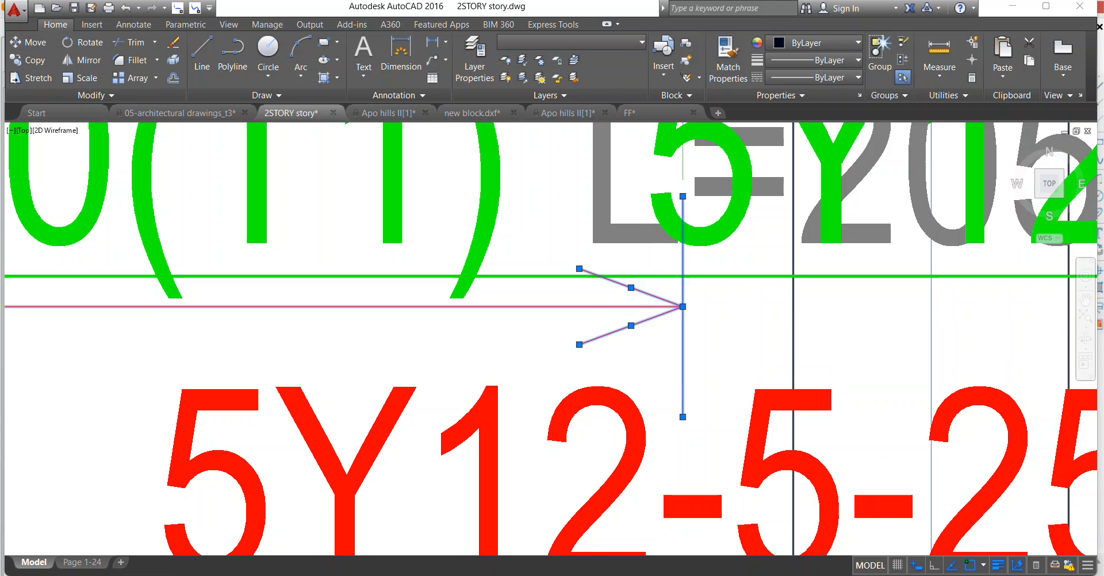
pyautogui.scroll(-4, 495, 297)
pyautogui.scroll(-4, 425, 400)
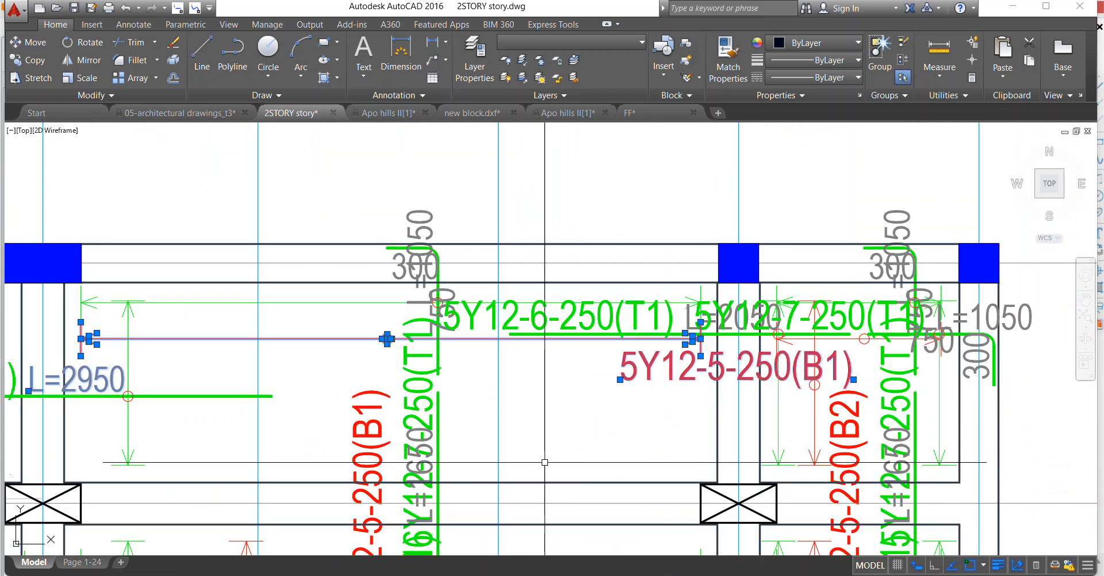
pyautogui.scroll(-4, 425, 400)
pyautogui.scroll(2, 425, 399)
pyautogui.scroll(2, 425, 401)
pyautogui.click(480, 458)
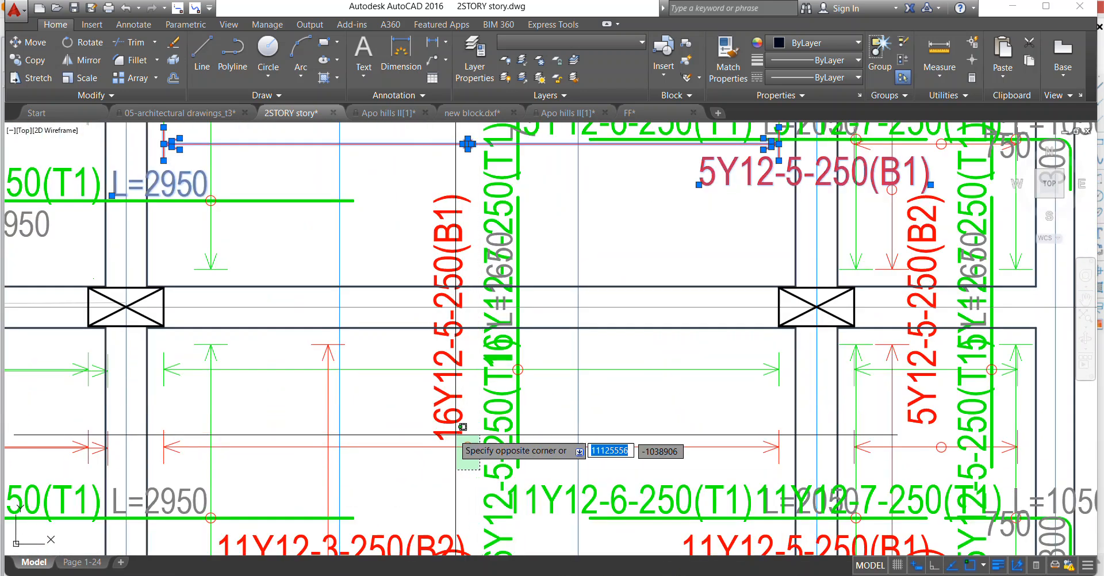
pyautogui.click(438, 422)
pyautogui.scroll(-4, 325, 391)
pyautogui.scroll(4, 325, 392)
pyautogui.click(217, 375)
pyautogui.click(517, 510)
pyautogui.scroll(1, 296, 443)
pyautogui.click(291, 452)
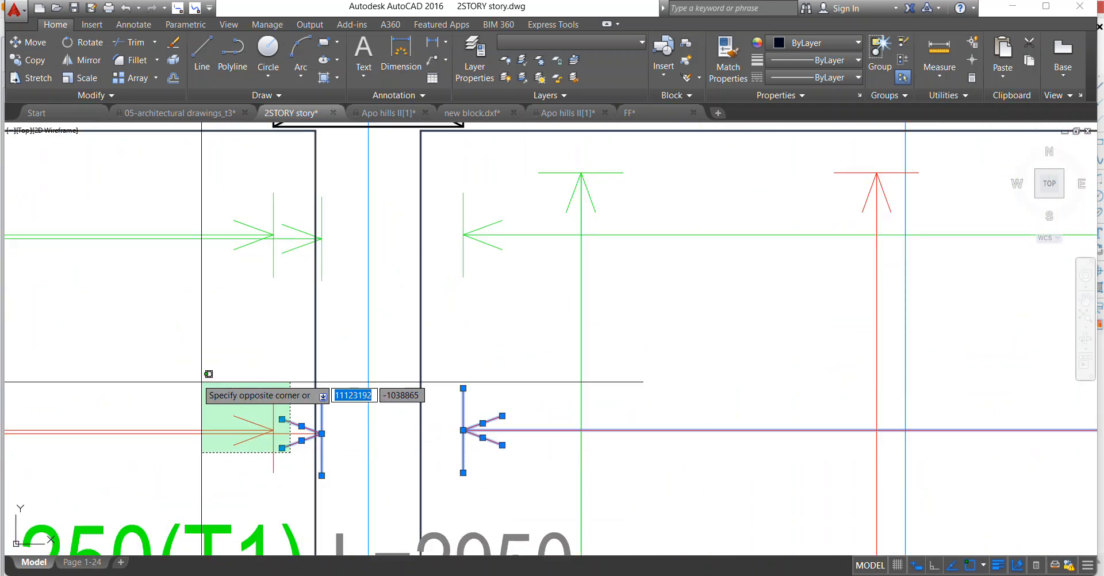
pyautogui.click(201, 382)
pyautogui.scroll(-5, 514, 380)
pyautogui.scroll(4, 439, 404)
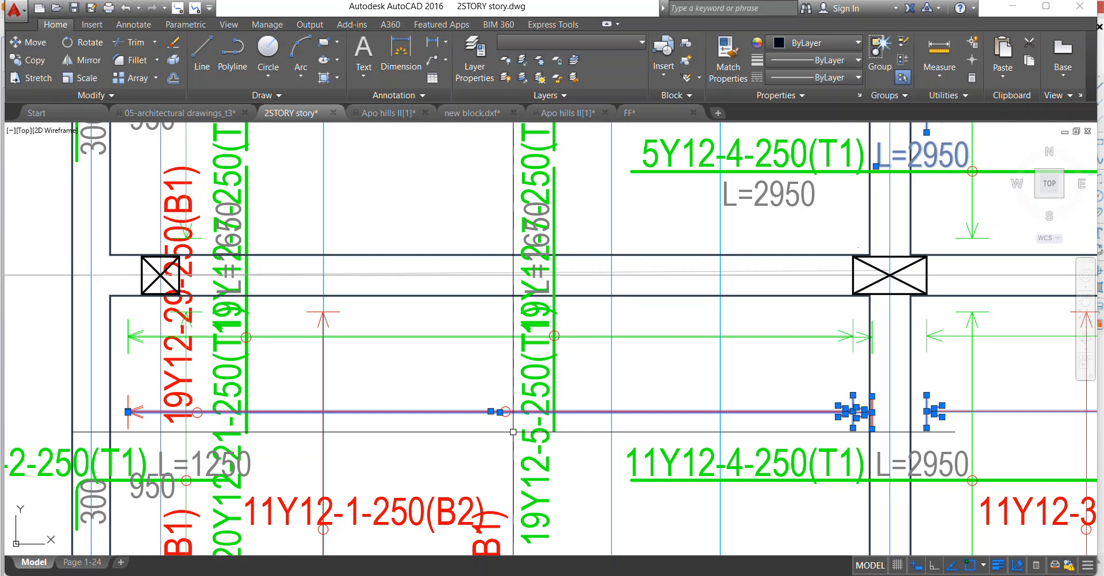
pyautogui.scroll(4, 140, 414)
pyautogui.click(132, 439)
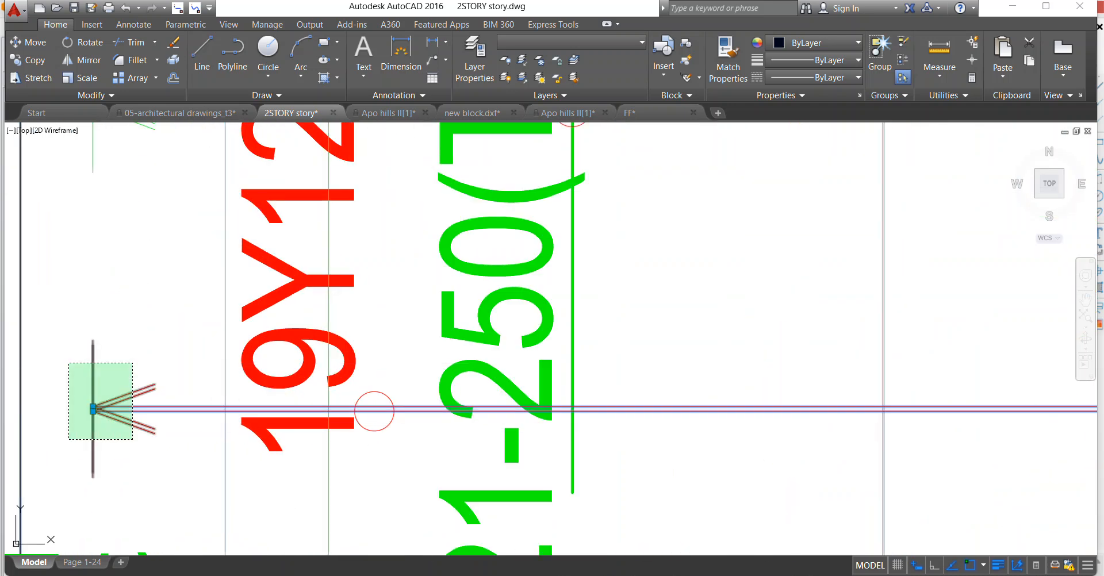
pyautogui.click(68, 364)
pyautogui.scroll(-4, 307, 321)
pyautogui.scroll(3, 316, 338)
pyautogui.scroll(-2, 331, 307)
pyautogui.rightClick(322, 244)
pyautogui.click(403, 349)
# Erase the 11Y12-1-250(B2) label with its red span arrow, plus the 20Y12-30-250(B1) and 19Y12-16-250(B1) labels between axes B and C.
pyautogui.scroll(-2, 303, 349)
pyautogui.scroll(-2, 303, 348)
pyautogui.scroll(4, 340, 299)
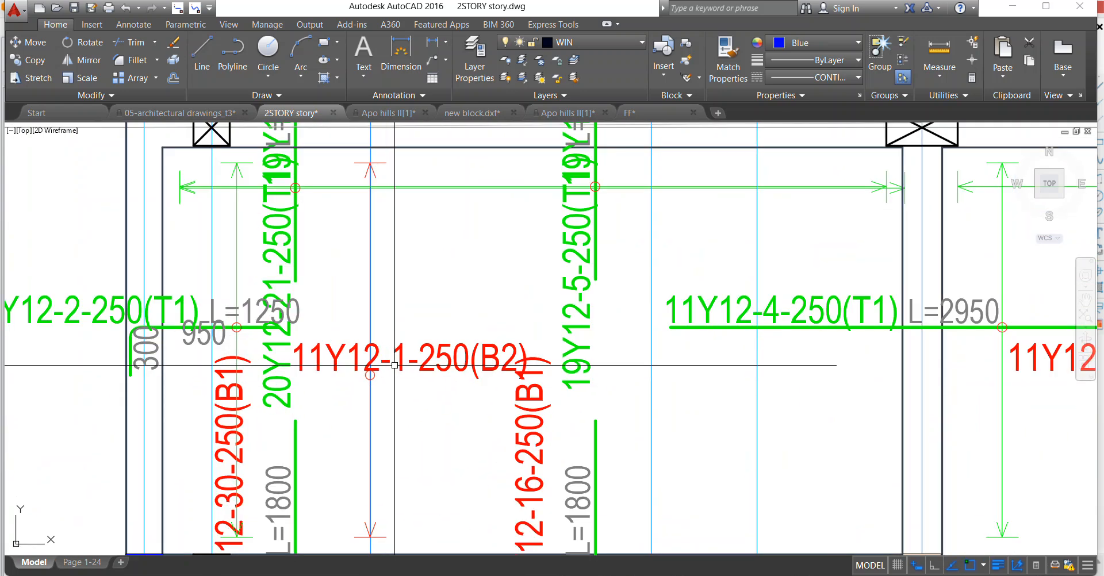
pyautogui.scroll(-4, 374, 249)
pyautogui.click(377, 247)
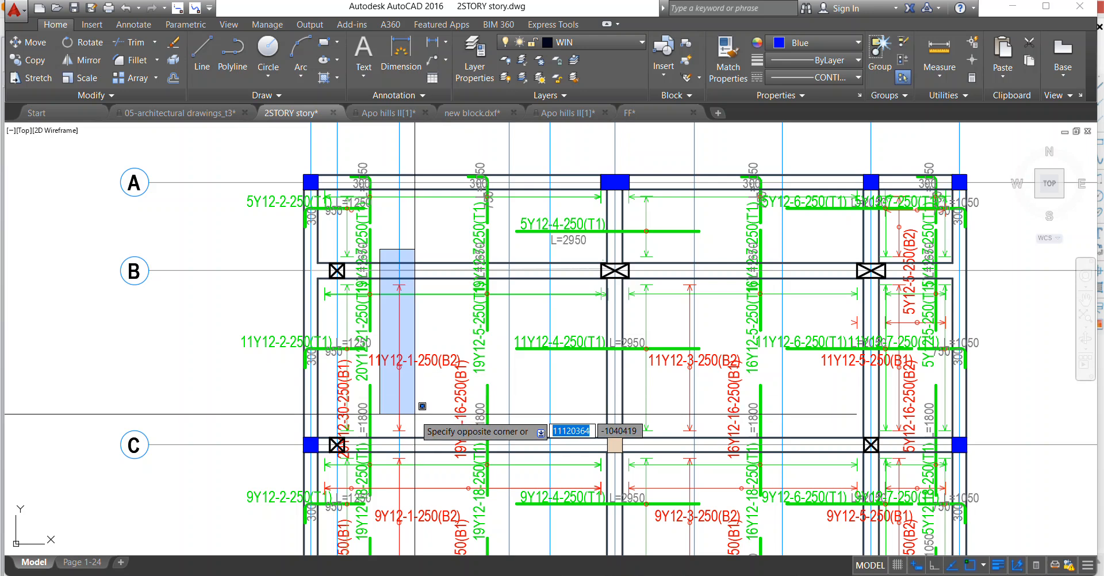
pyautogui.click(424, 442)
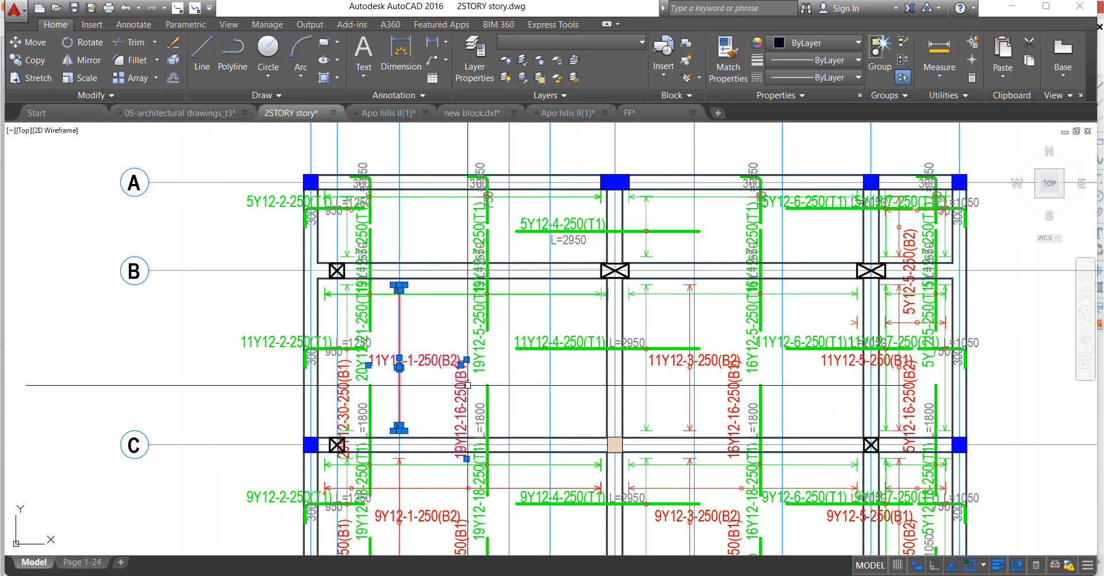
pyautogui.scroll(3, 350, 395)
pyautogui.rightClick(384, 341)
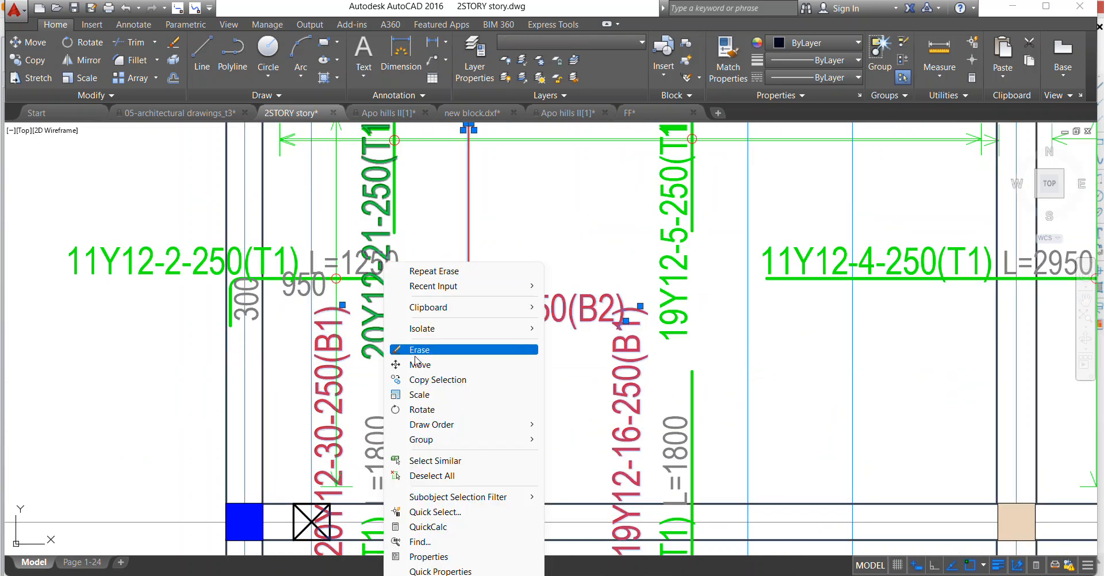
pyautogui.click(420, 350)
# Erase the 950 and 300 length texts beside the hooked 11Y12-2-250(T1) bar.
pyautogui.scroll(-5, 361, 319)
pyautogui.scroll(5, 360, 319)
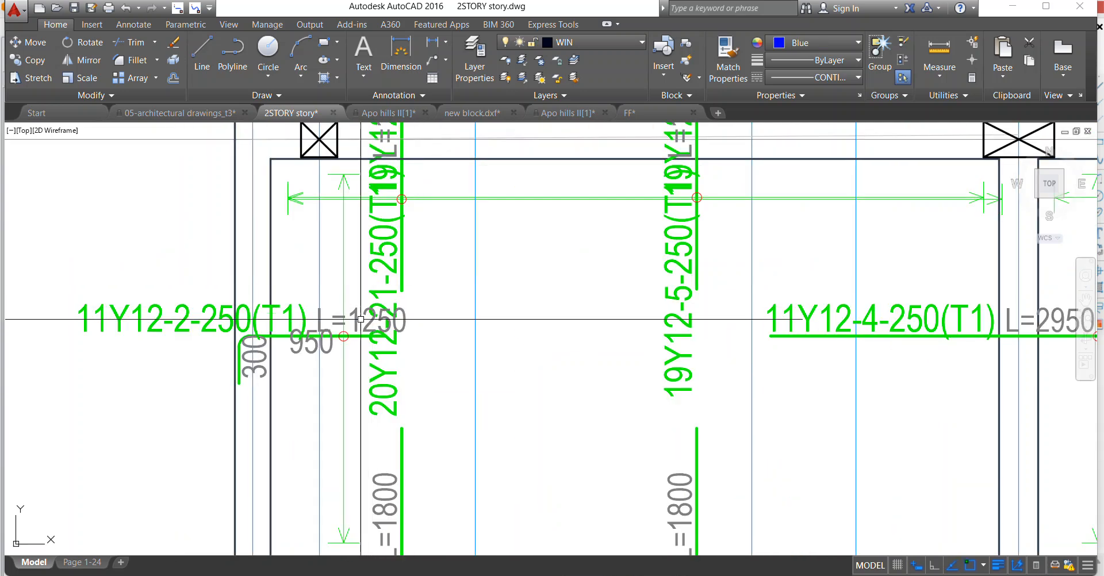
pyautogui.click(312, 343)
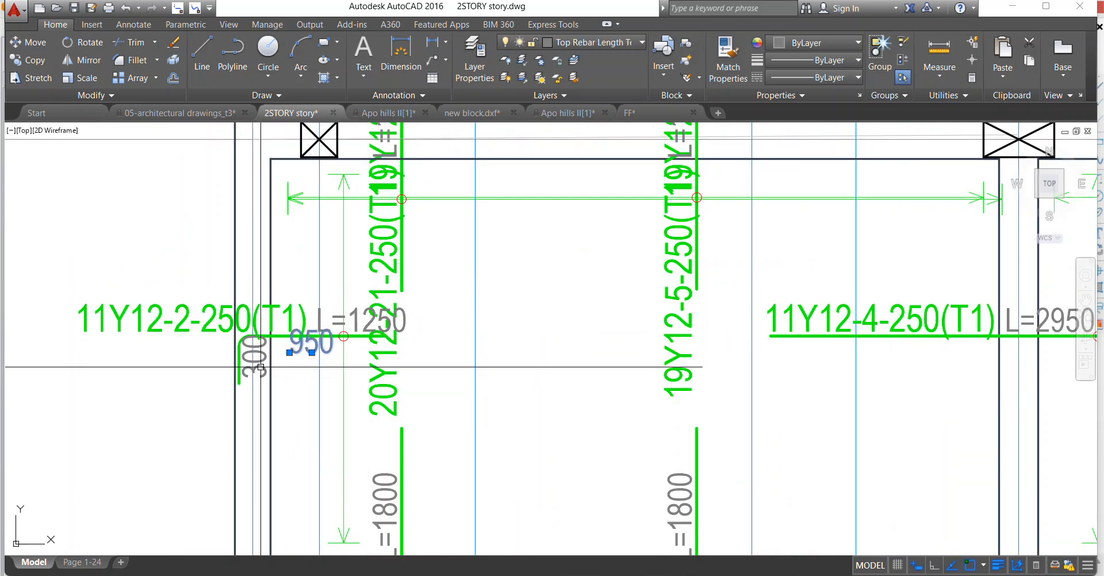
pyautogui.doubleClick(295, 340)
pyautogui.click(289, 371)
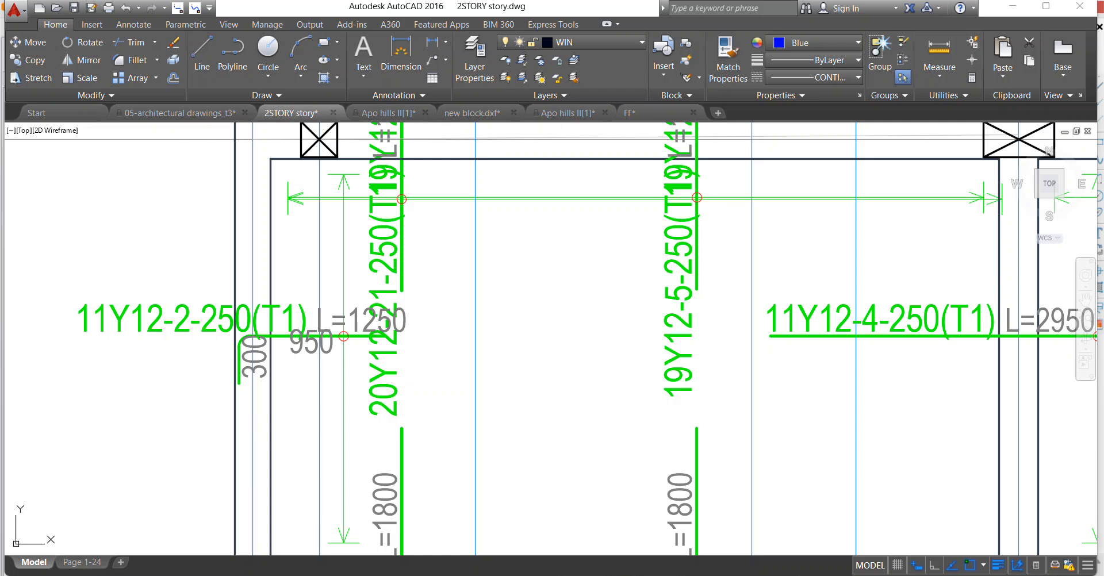
pyautogui.rightClick(262, 357)
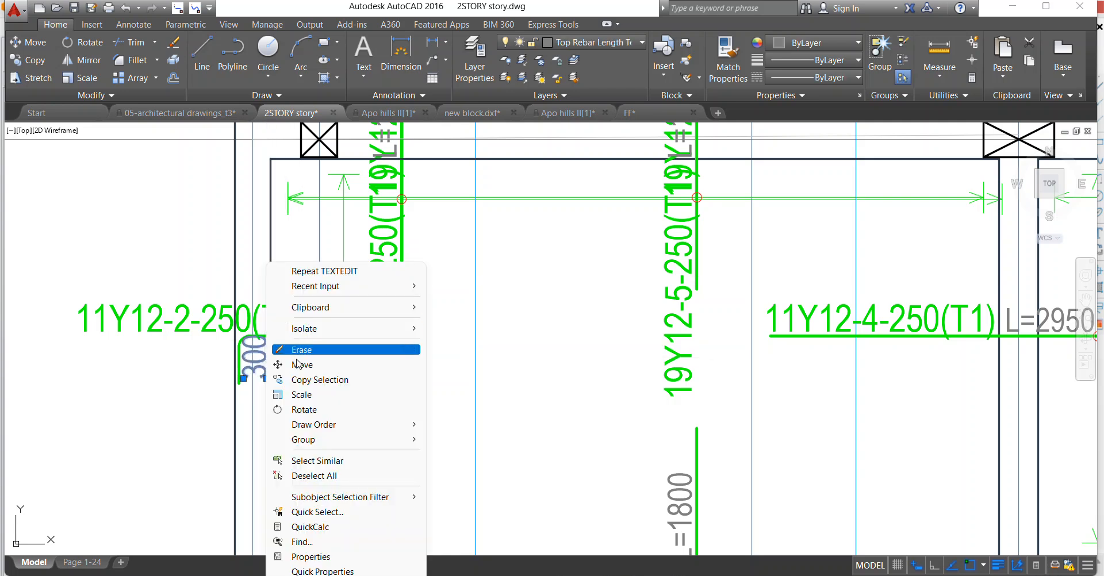
pyautogui.click(298, 350)
# Move the L=1250 text of the 11Y12-2-250(T1) bar to a spot just beneath the bar.
pyautogui.click(327, 322)
pyautogui.rightClick(329, 322)
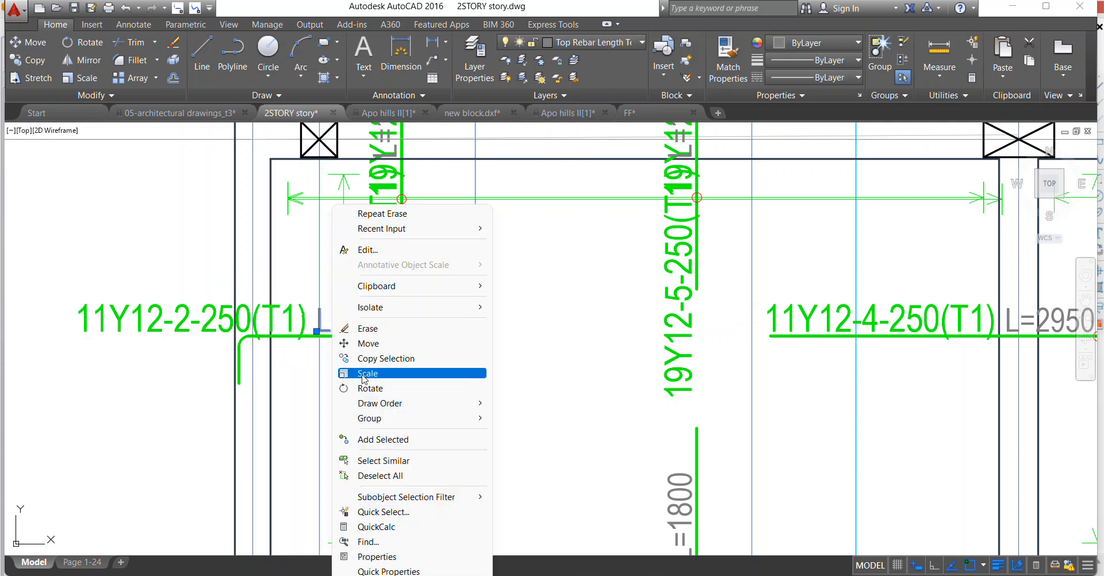
pyautogui.click(365, 346)
pyautogui.click(359, 321)
pyautogui.click(315, 354)
# Move the 11Y12-2-250(T1) label sideways so it sits directly above its bar.
pyautogui.click(191, 320)
pyautogui.rightClick(172, 291)
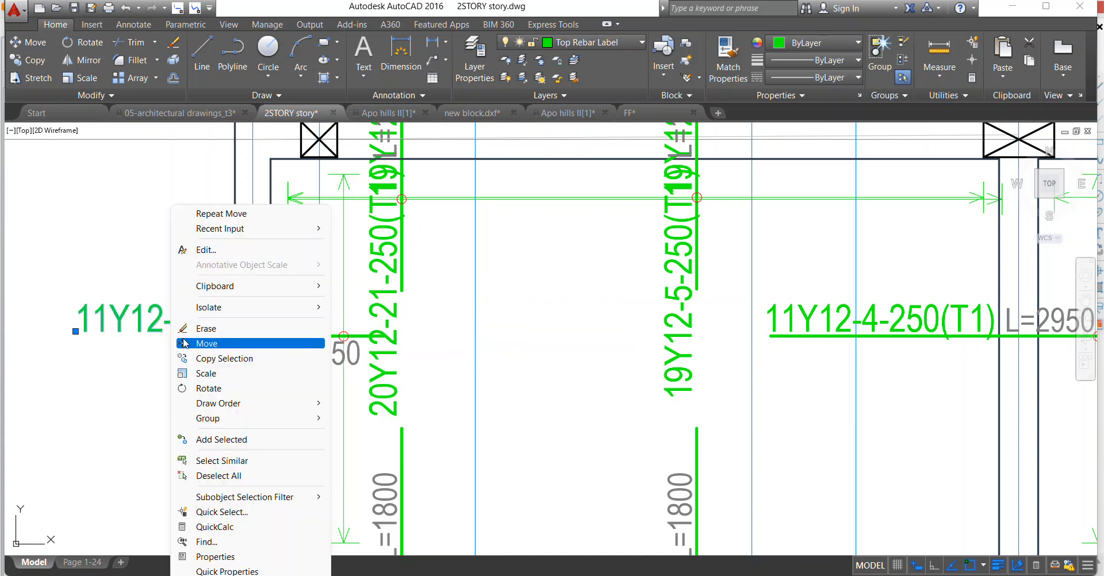
pyautogui.click(185, 344)
pyautogui.click(185, 322)
pyautogui.click(300, 323)
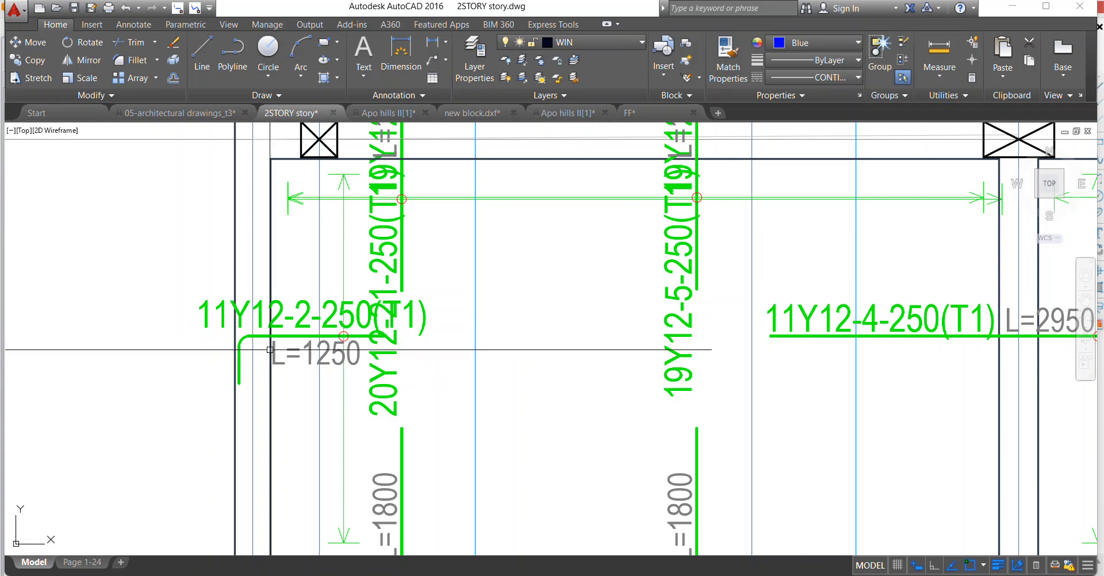
# Erase the first vertical top bar crossing axis B, with its label, L=2650 text and the duplicate green span arrow below axis B.
pyautogui.scroll(-5, 300, 322)
pyautogui.scroll(3, 241, 360)
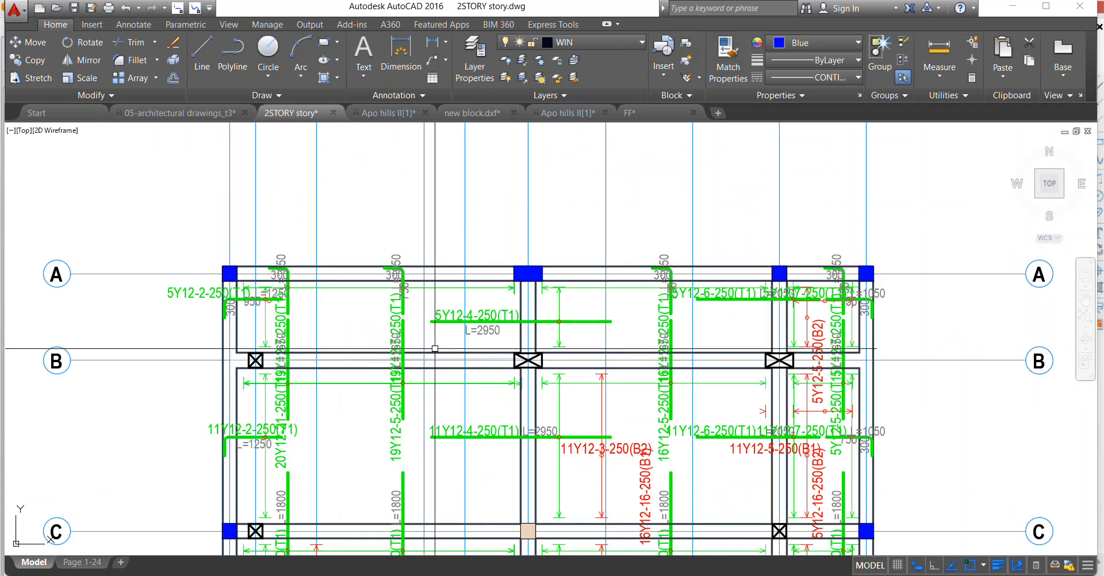
pyautogui.scroll(2, 280, 313)
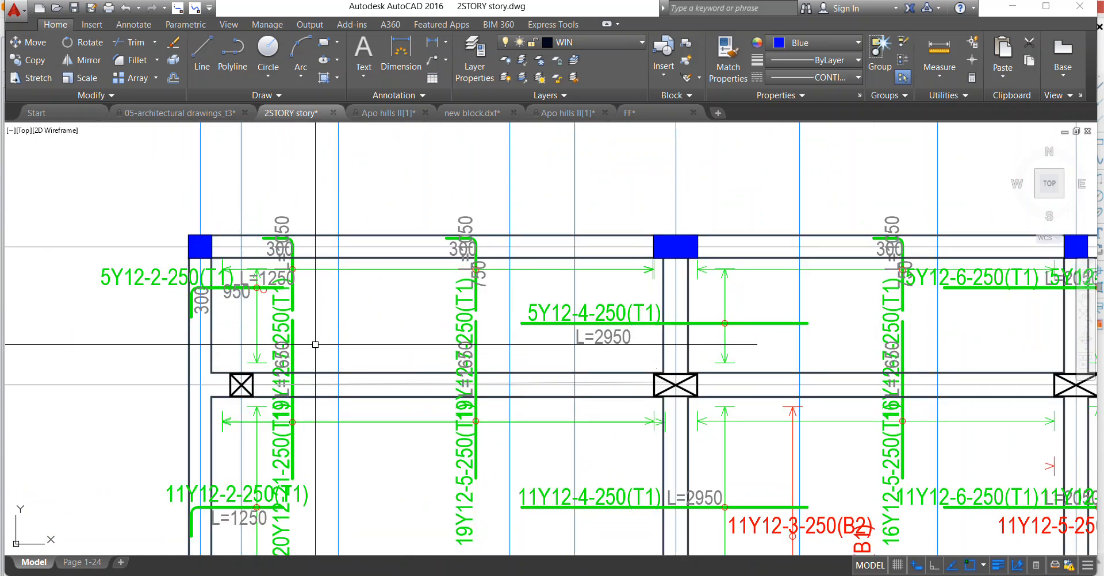
pyautogui.scroll(8, 265, 369)
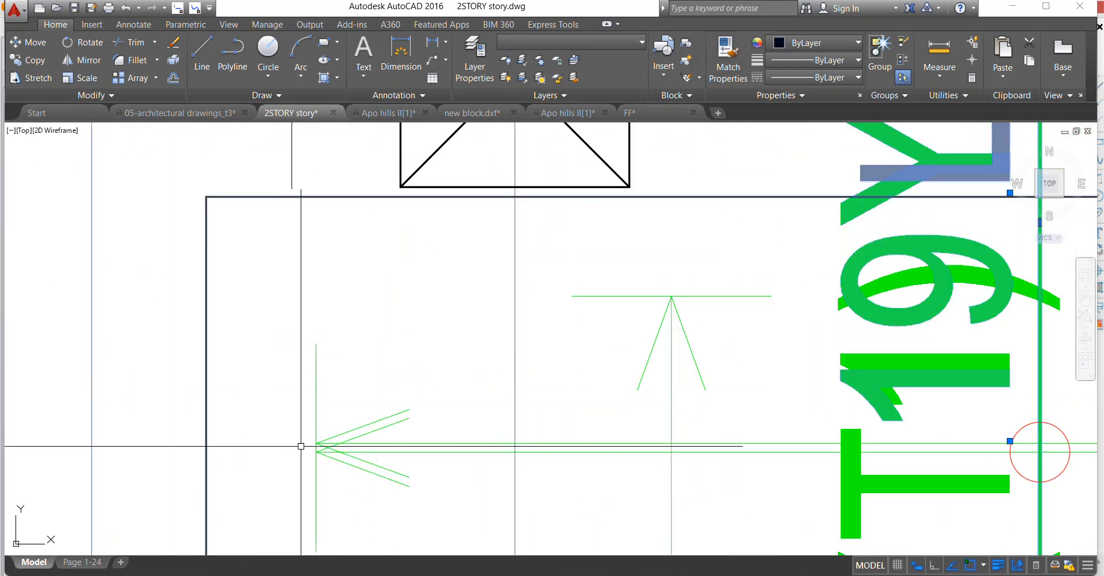
pyautogui.click(322, 462)
pyautogui.click(318, 448)
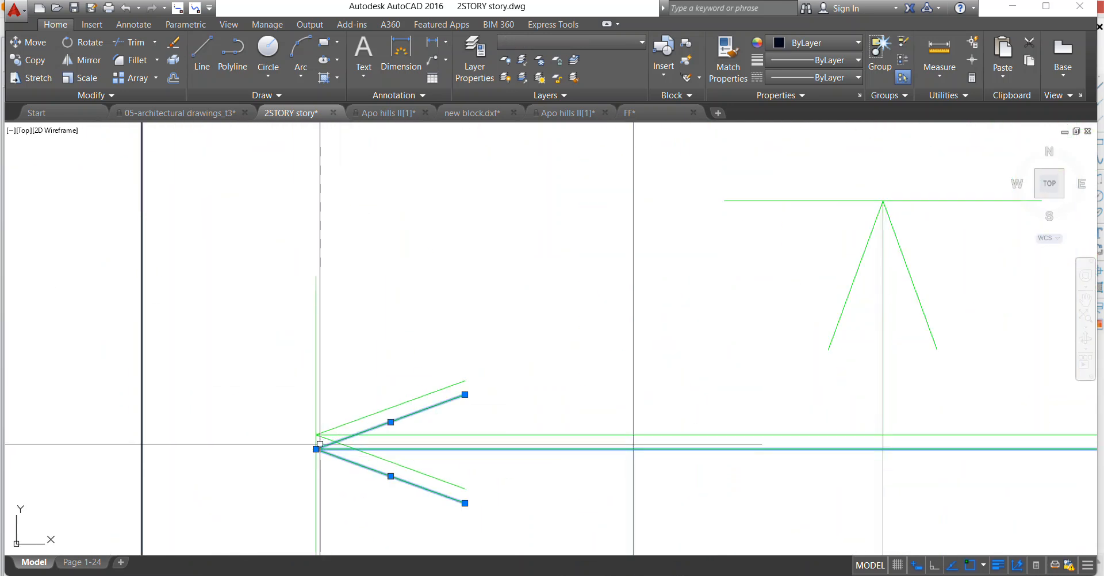
pyautogui.rightClick(314, 326)
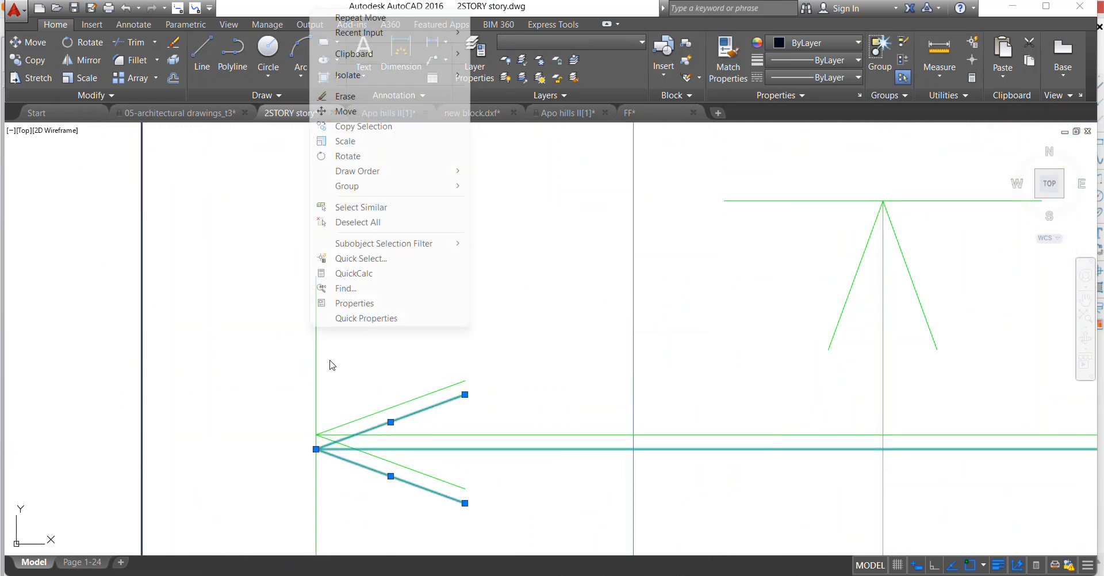
pyautogui.click(345, 96)
# Erase the first hooked vertical top bar at axis A together with its L=1050 and 300 texts and its circle.
pyautogui.scroll(-8, 308, 325)
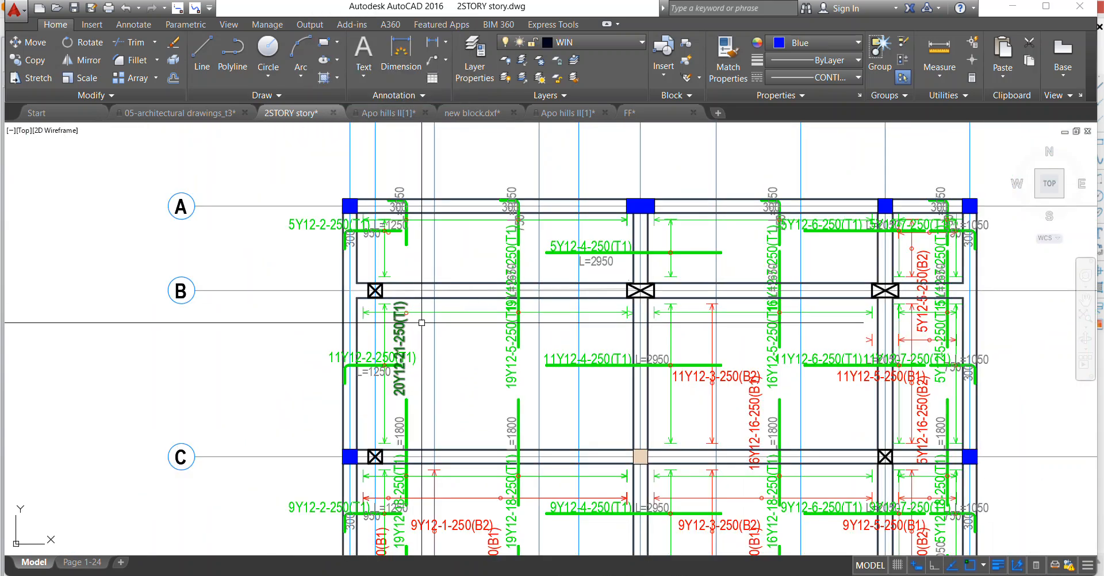
pyautogui.scroll(3, 424, 214)
pyautogui.scroll(-3, 429, 230)
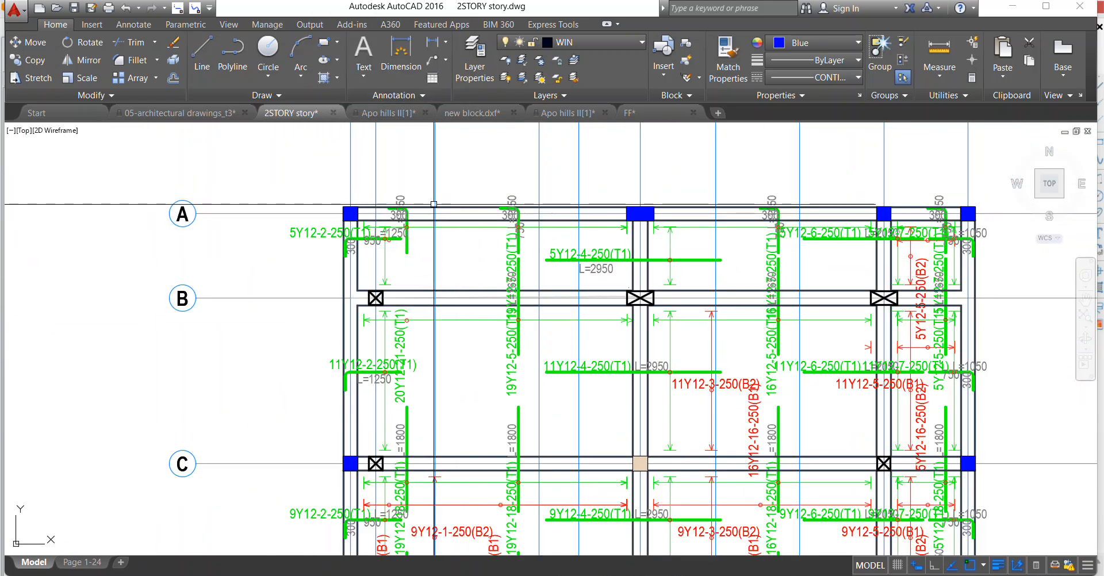
pyautogui.scroll(4, 433, 204)
pyautogui.scroll(-2, 369, 204)
pyautogui.scroll(5, 424, 252)
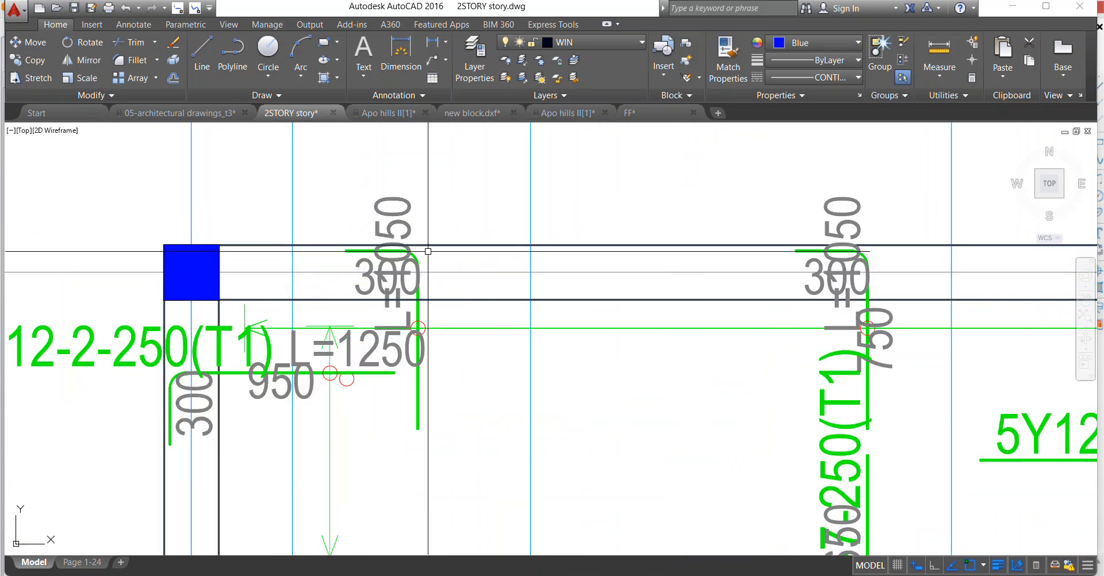
pyautogui.click(418, 260)
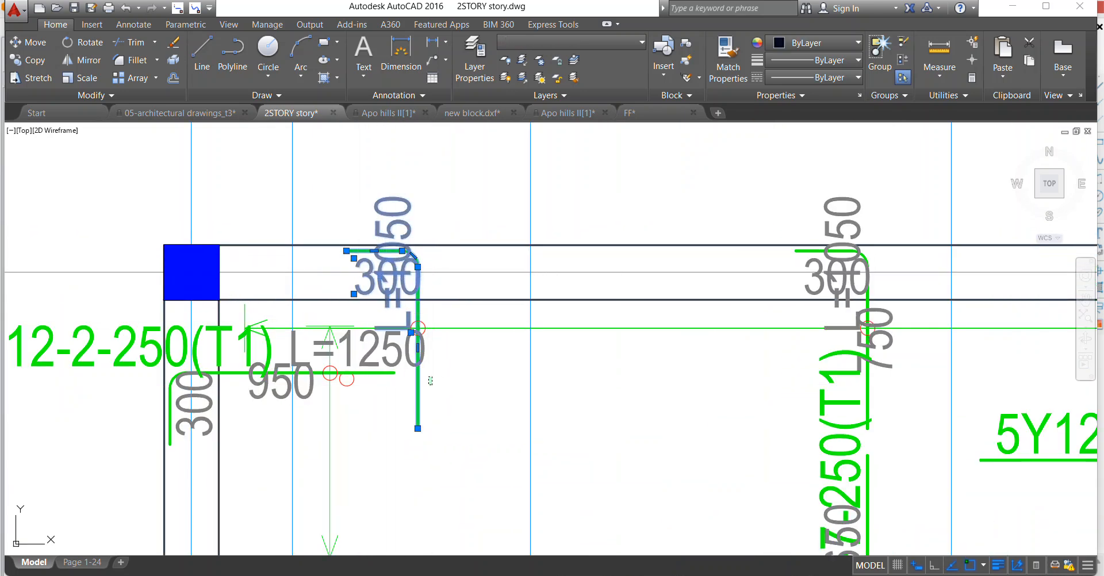
pyautogui.scroll(-2, 423, 338)
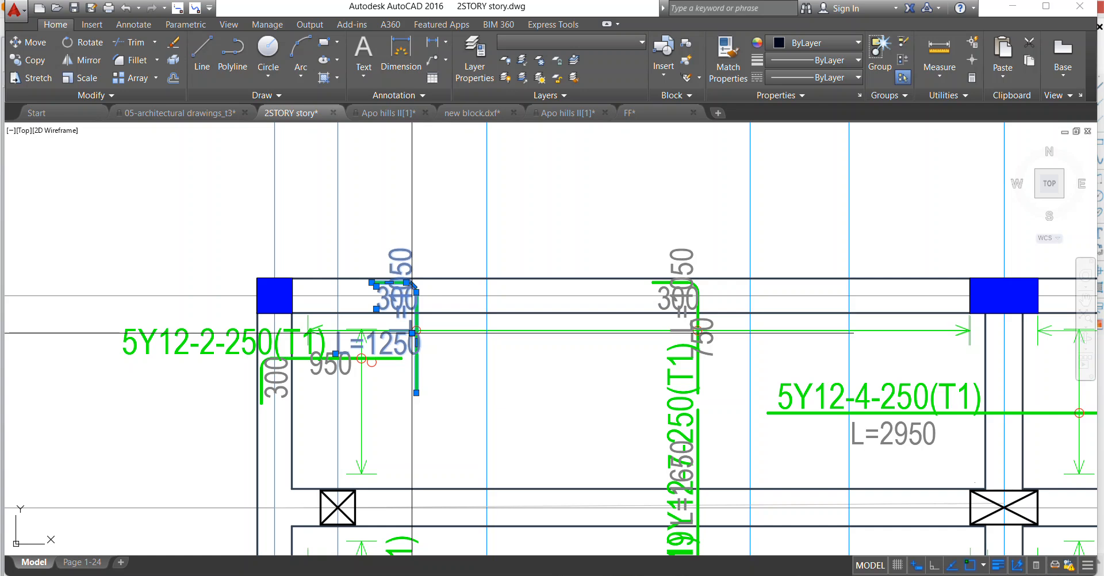
pyautogui.scroll(2, 432, 296)
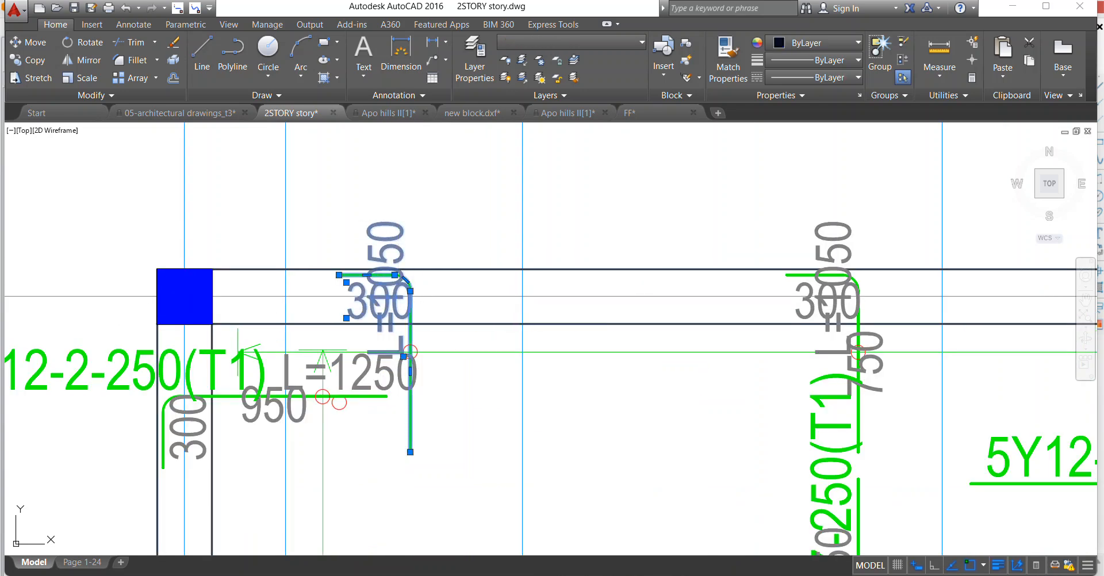
pyautogui.click(368, 202)
pyautogui.click(453, 450)
pyautogui.rightClick(419, 250)
pyautogui.click(460, 405)
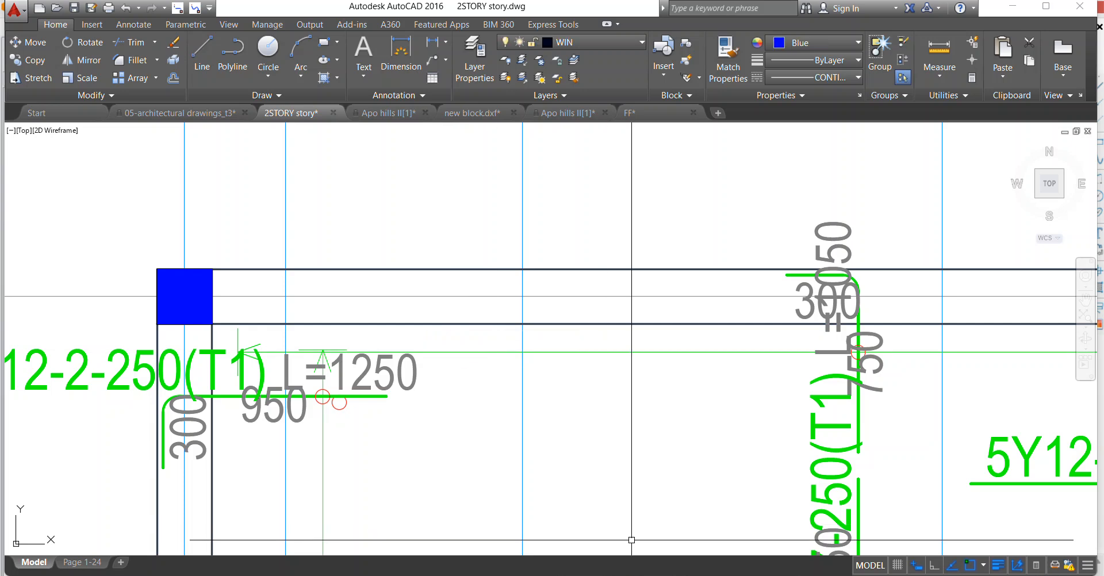
pyautogui.click(943, 575)
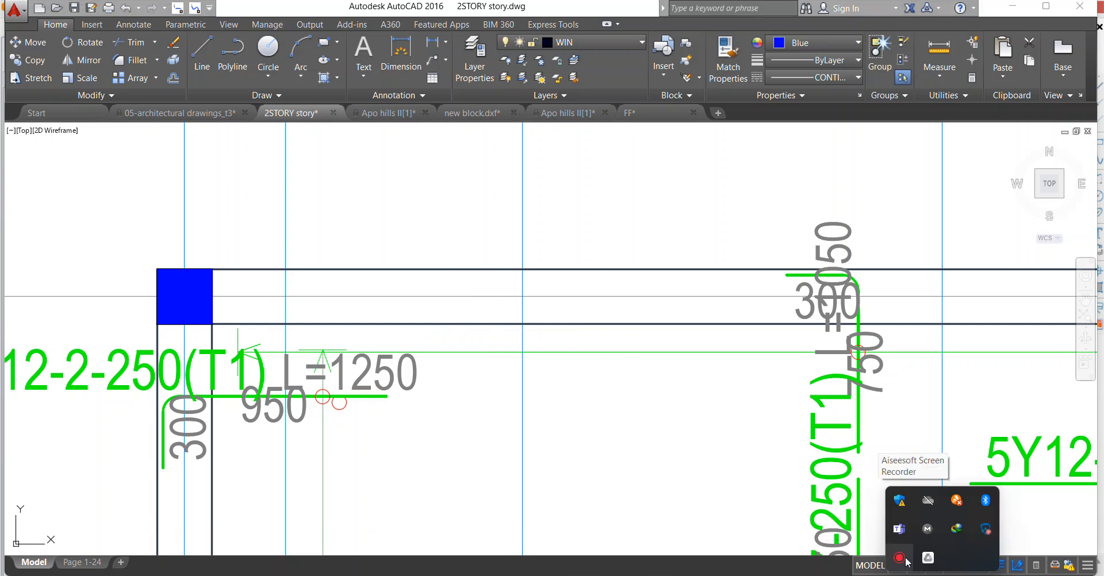
pyautogui.click(605, 564)
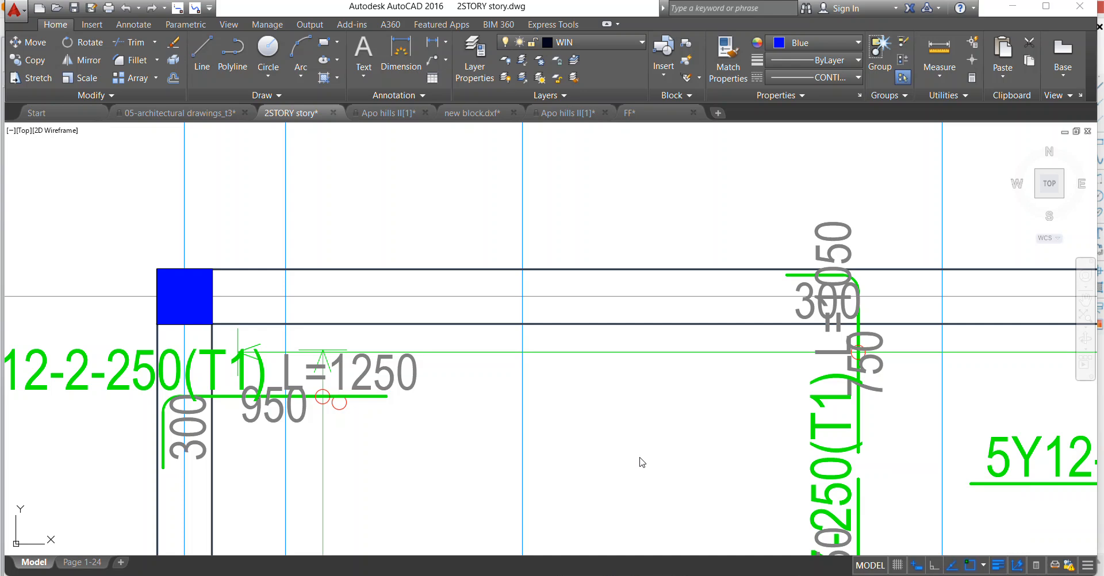
# Erase the 950 and 300 texts and the loose circle at the 5Y12-2-250(T1) bar near axis A.
pyautogui.scroll(-4, 466, 264)
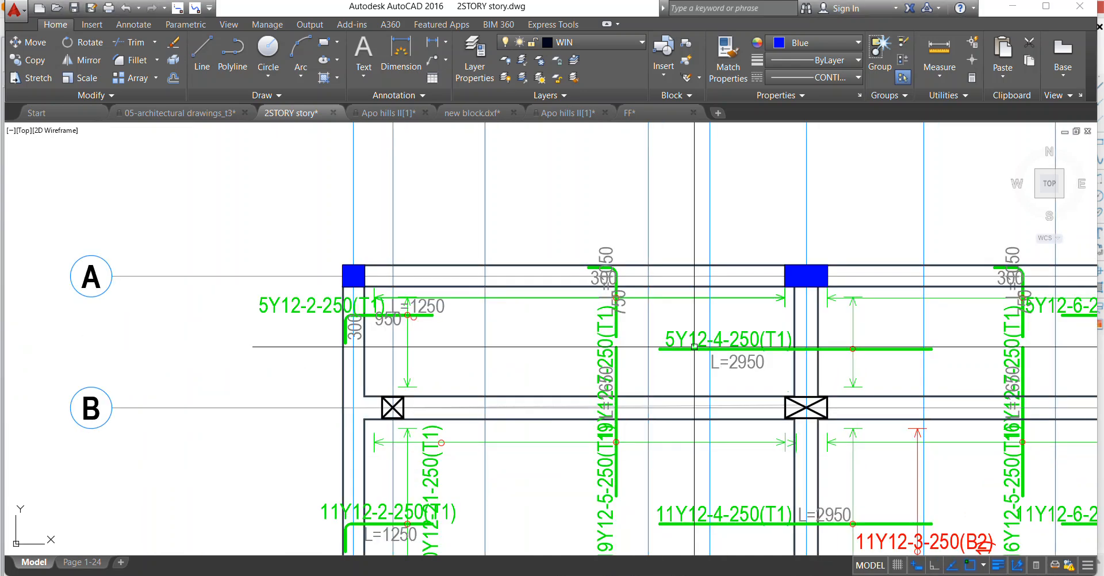
pyautogui.scroll(4, 411, 318)
pyautogui.click(424, 319)
pyautogui.click(381, 320)
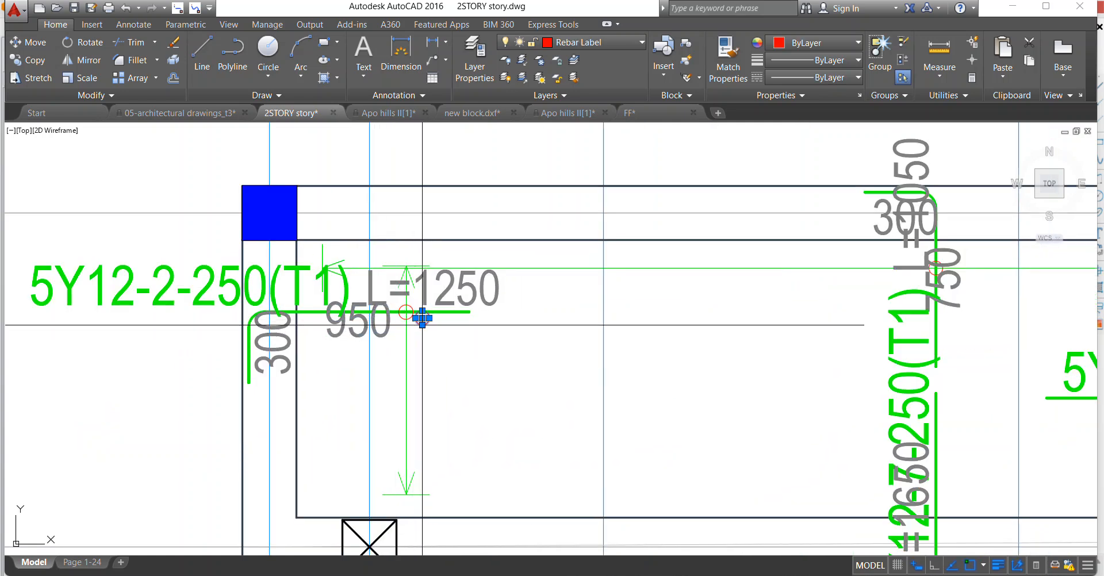
pyautogui.click(381, 334)
pyautogui.click(286, 343)
pyautogui.rightClick(330, 271)
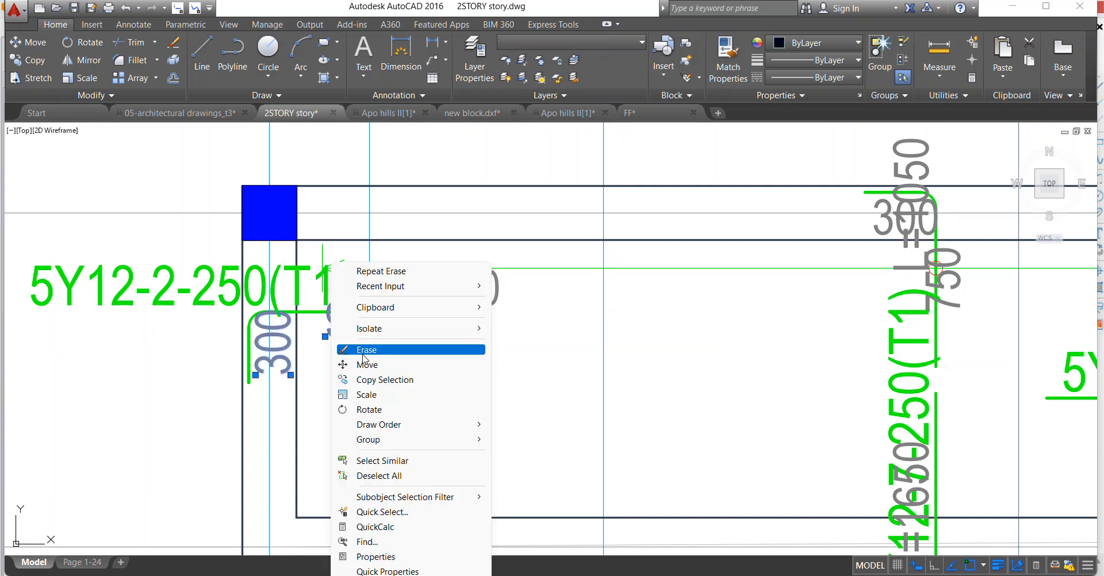
pyautogui.click(366, 350)
# Move the L=1250 text from above to below the 5Y12-2-250(T1) bar.
pyautogui.click(475, 302)
pyautogui.rightClick(461, 231)
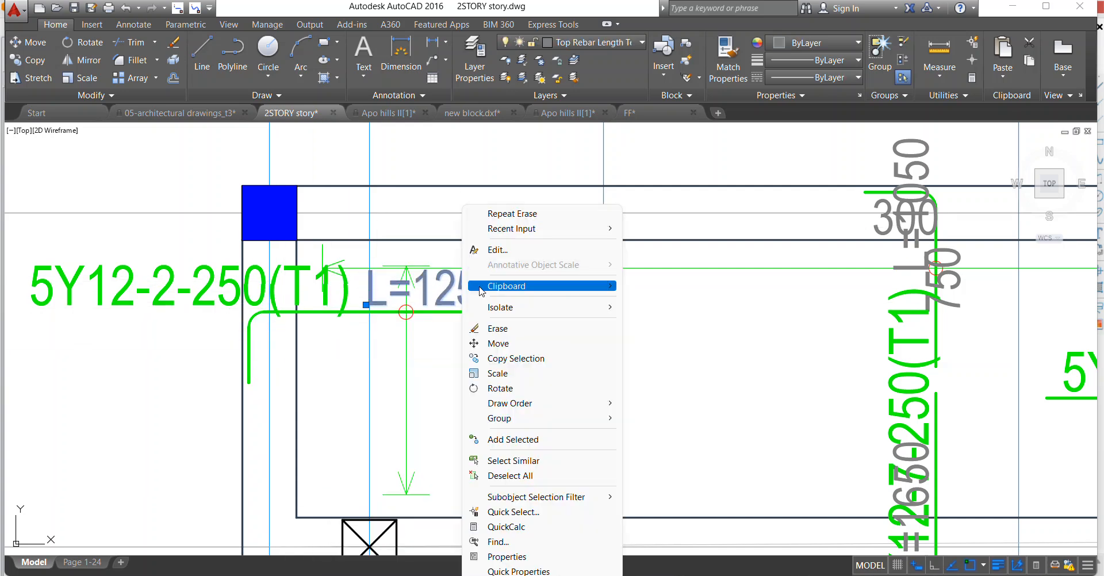
pyautogui.click(483, 344)
pyautogui.click(472, 295)
pyautogui.click(438, 373)
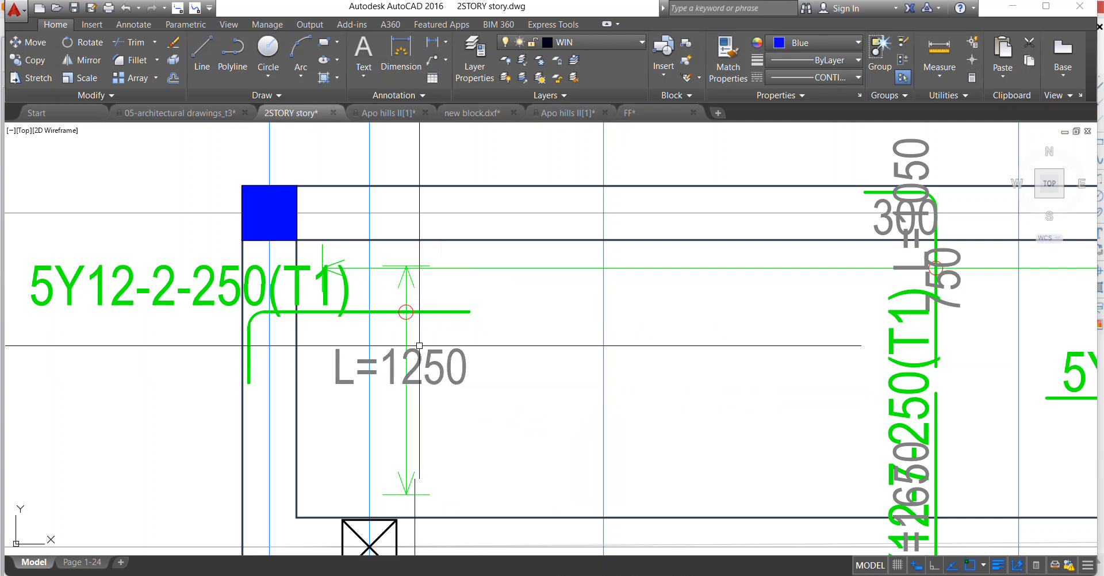
# Shift the L=1250 text up so it sits close beneath the 5Y12-2-250(T1) bar.
pyautogui.scroll(2, 374, 300)
pyautogui.click(311, 307)
pyautogui.click(390, 301)
pyautogui.click(474, 356)
pyautogui.rightClick(432, 236)
pyautogui.click(470, 339)
pyautogui.click(427, 319)
pyautogui.click(425, 357)
pyautogui.scroll(-5, 360, 269)
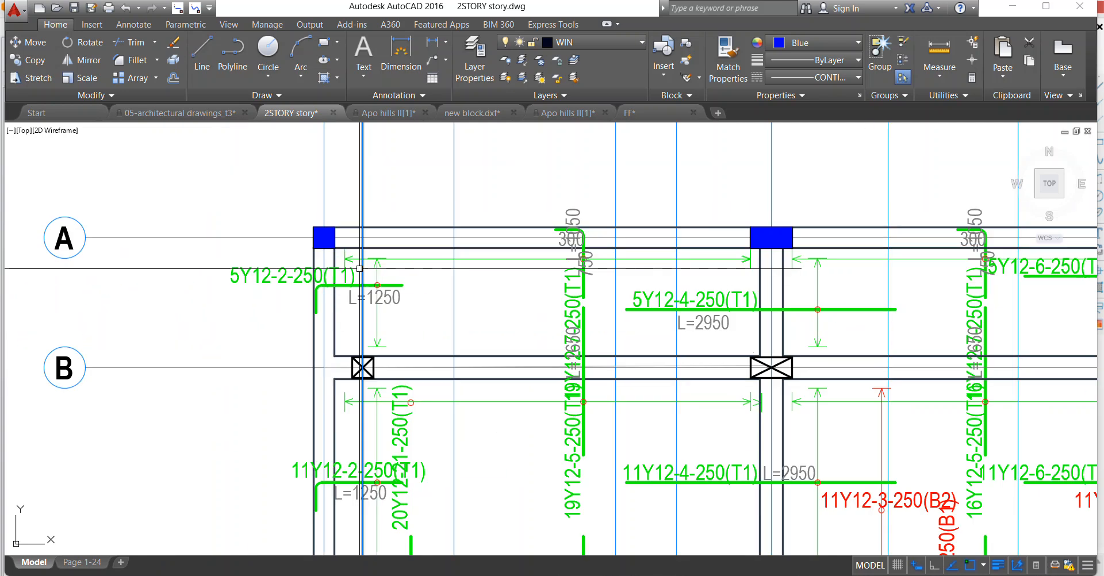
# Move the 5Y12-2-250(T1) label sideways so it sits directly above its bar.
pyautogui.scroll(4, 360, 268)
pyautogui.click(199, 252)
pyautogui.rightClick(150, 299)
pyautogui.click(170, 343)
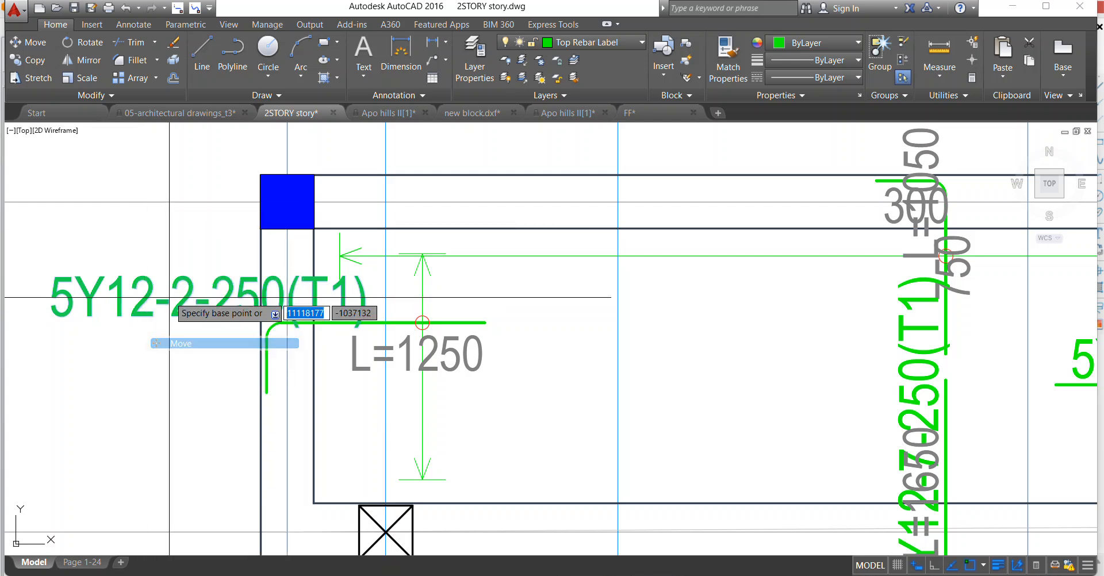
pyautogui.click(170, 298)
pyautogui.click(291, 292)
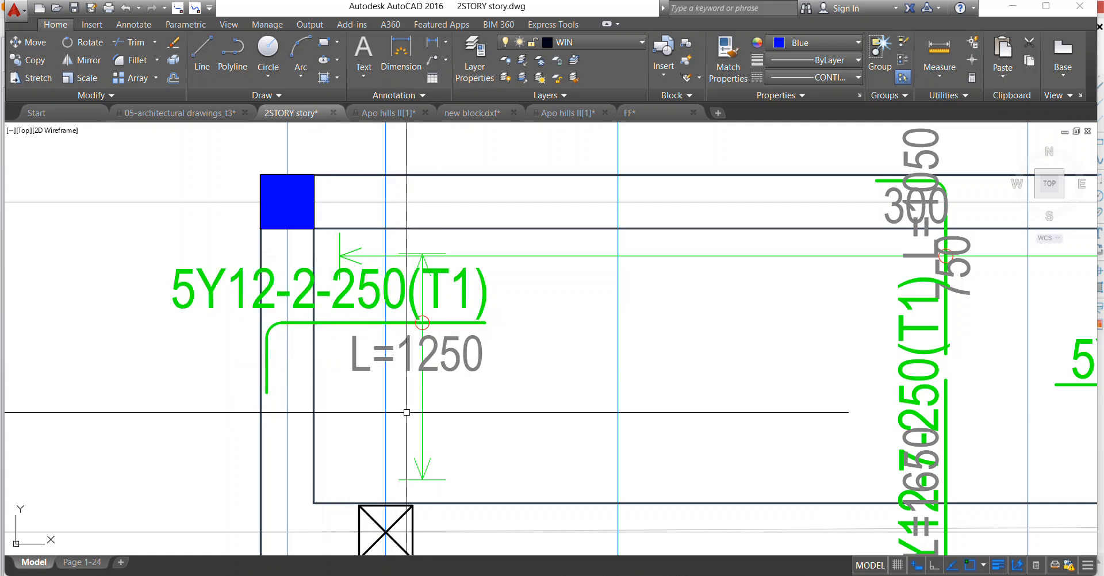
# Erase the 750 and 300 texts of the hooked 19Y12-7-250(T1) bar at axis A.
pyautogui.scroll(-2, 176, 316)
pyautogui.scroll(2, 303, 330)
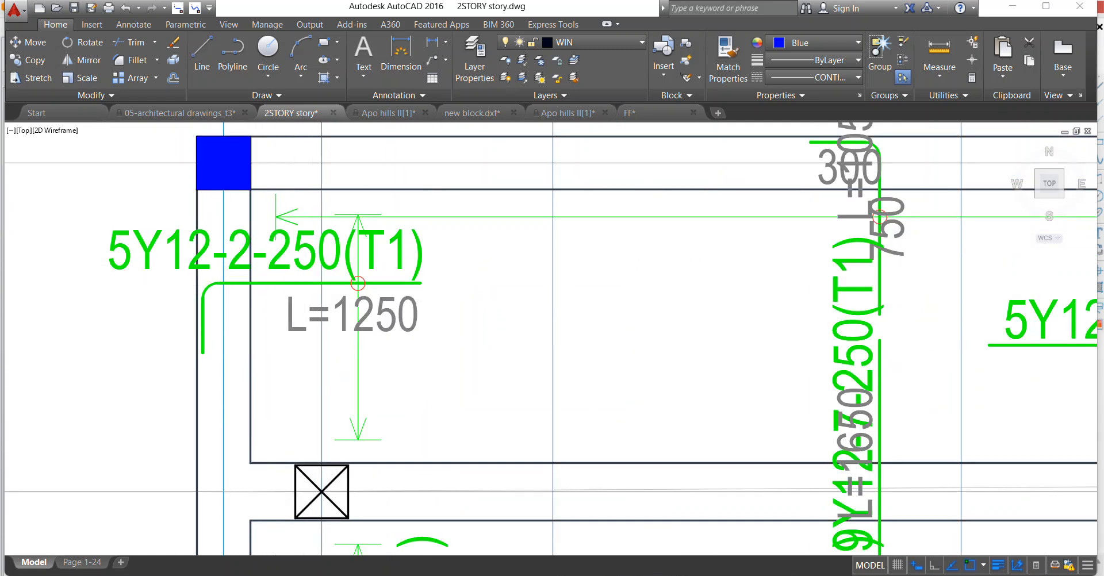
pyautogui.scroll(-4, 463, 273)
pyautogui.scroll(2, 690, 322)
pyautogui.scroll(-2, 788, 335)
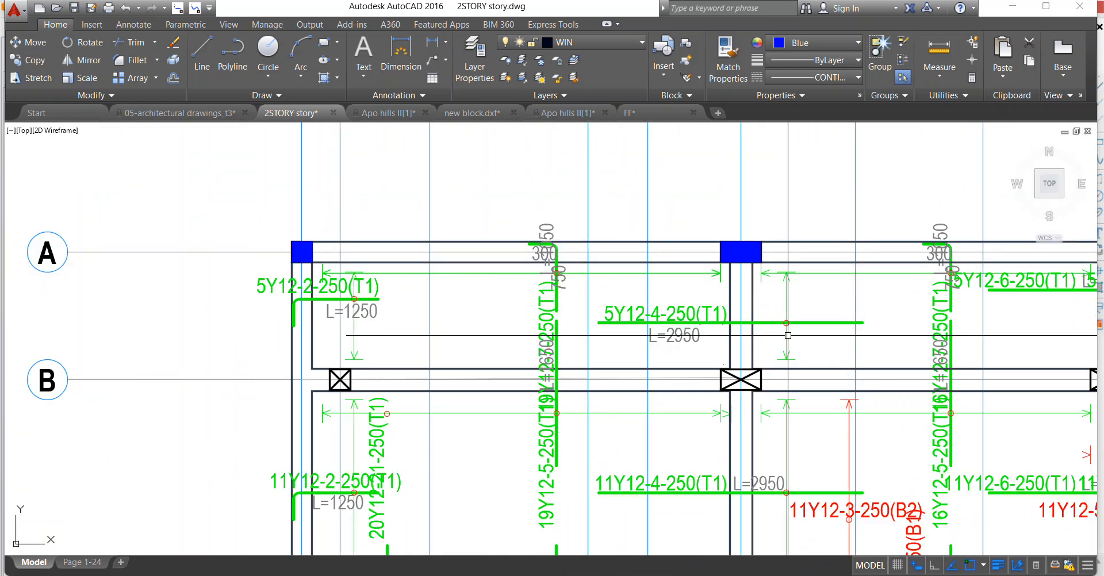
pyautogui.scroll(2, 788, 335)
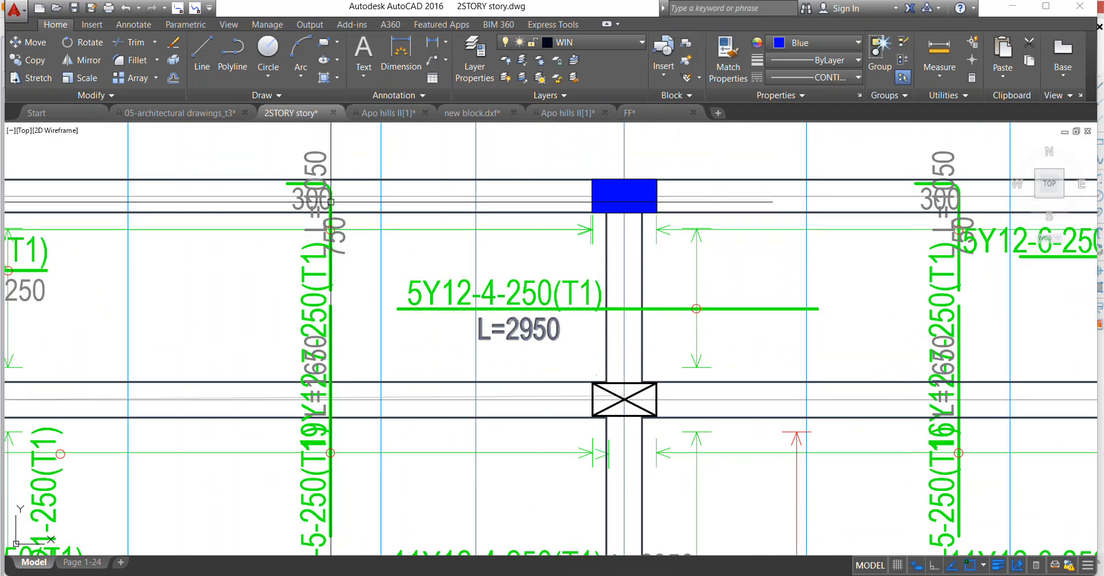
pyautogui.scroll(2, 341, 210)
pyautogui.click(288, 220)
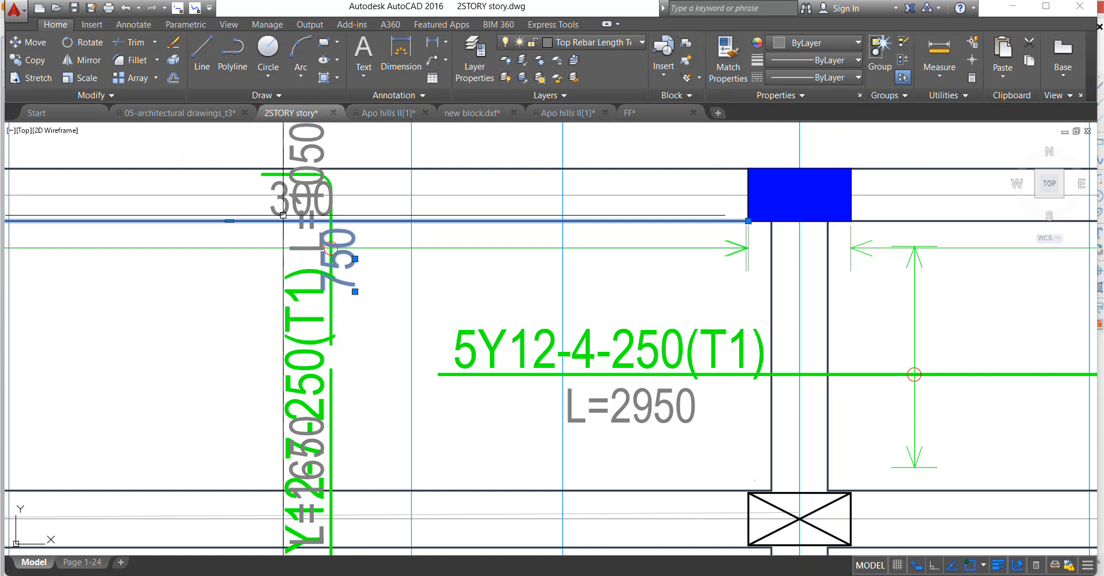
pyautogui.press('Escape')
pyautogui.click(352, 278)
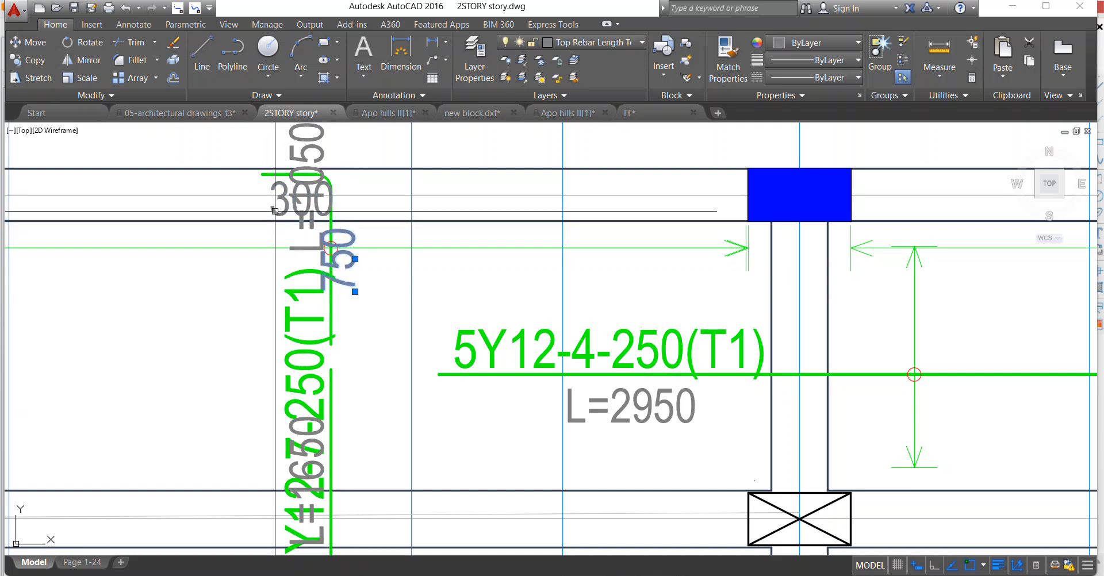
pyautogui.rightClick(266, 169)
pyautogui.click(299, 258)
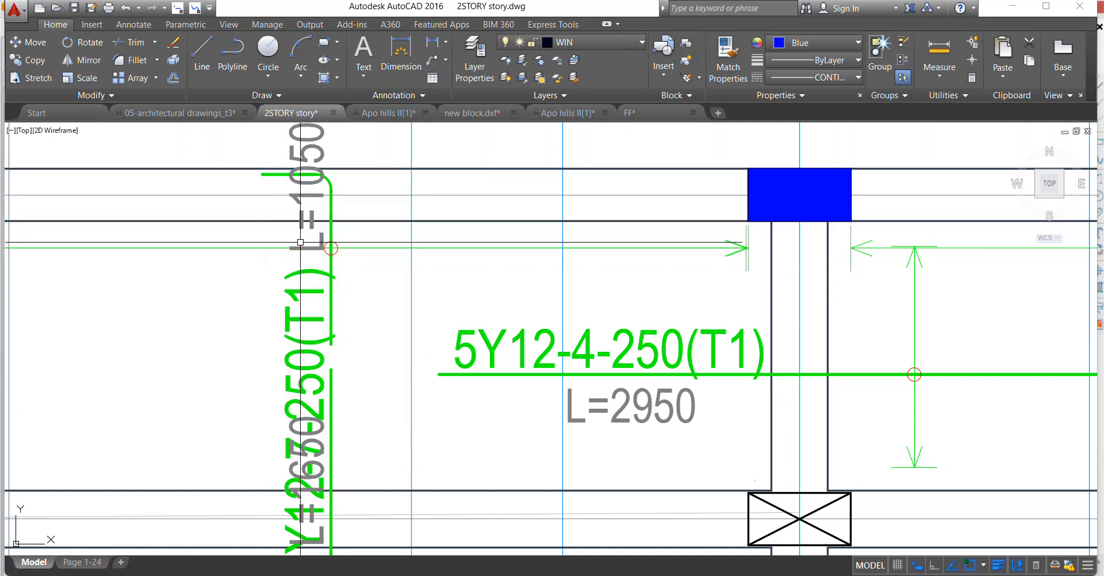
# Move the L=1050 text to the free side of the hooked 19Y12-7-250(T1) bar, opposite its label.
pyautogui.click(301, 231)
pyautogui.rightClick(320, 206)
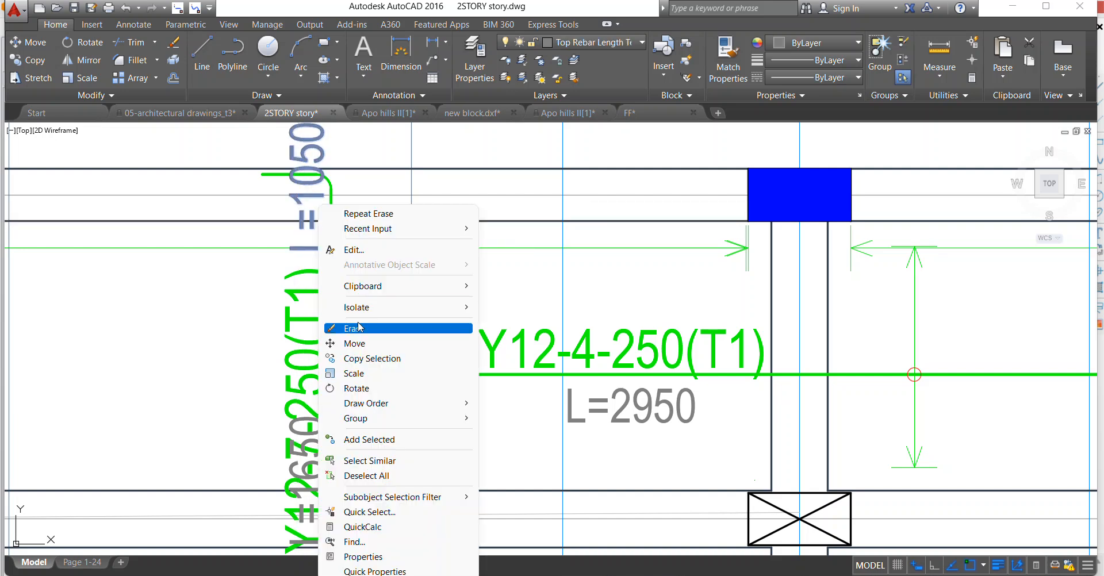
pyautogui.click(361, 344)
pyautogui.click(313, 239)
pyautogui.click(360, 342)
# Move the L=1650 text beside the vertical 19Y12-5-250(T1) bar, just below axis B and opposite its label.
pyautogui.scroll(-5, 356, 230)
pyautogui.scroll(5, 343, 315)
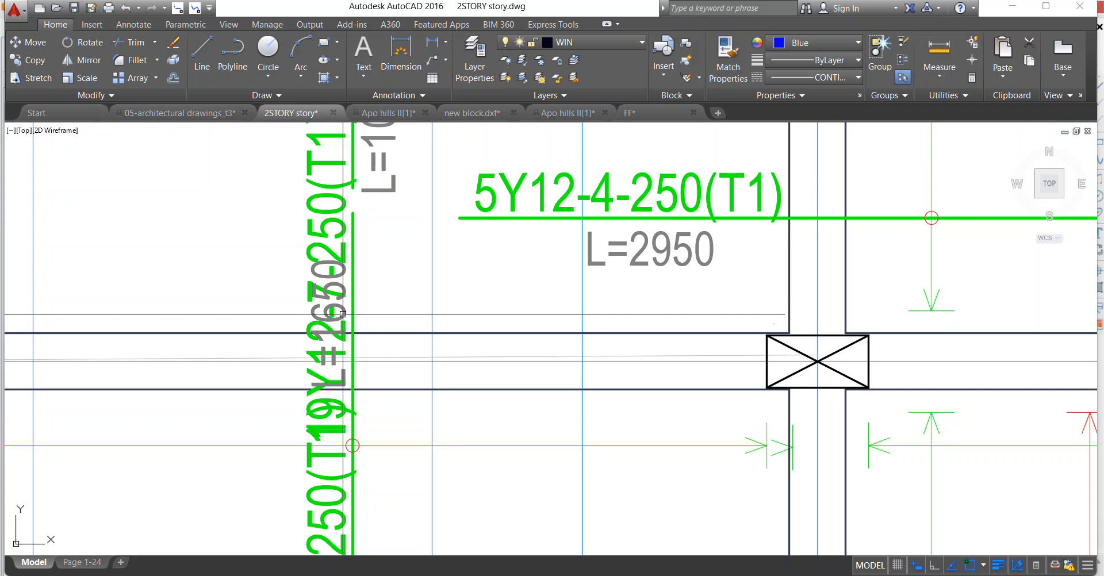
pyautogui.rightClick(369, 206)
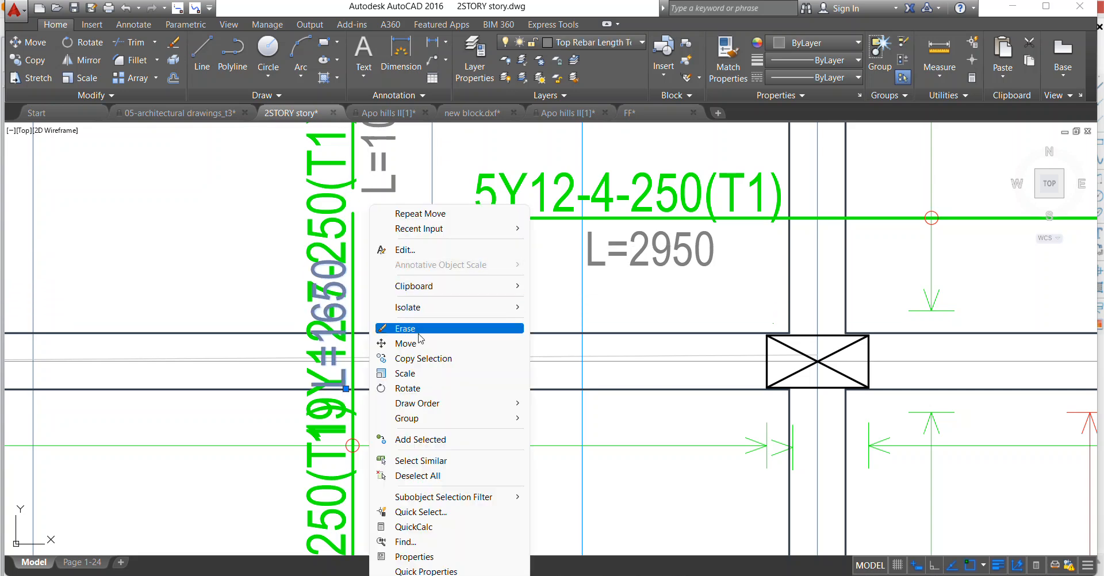
pyautogui.click(418, 343)
pyautogui.click(311, 315)
pyautogui.click(363, 459)
pyautogui.scroll(-2, 393, 311)
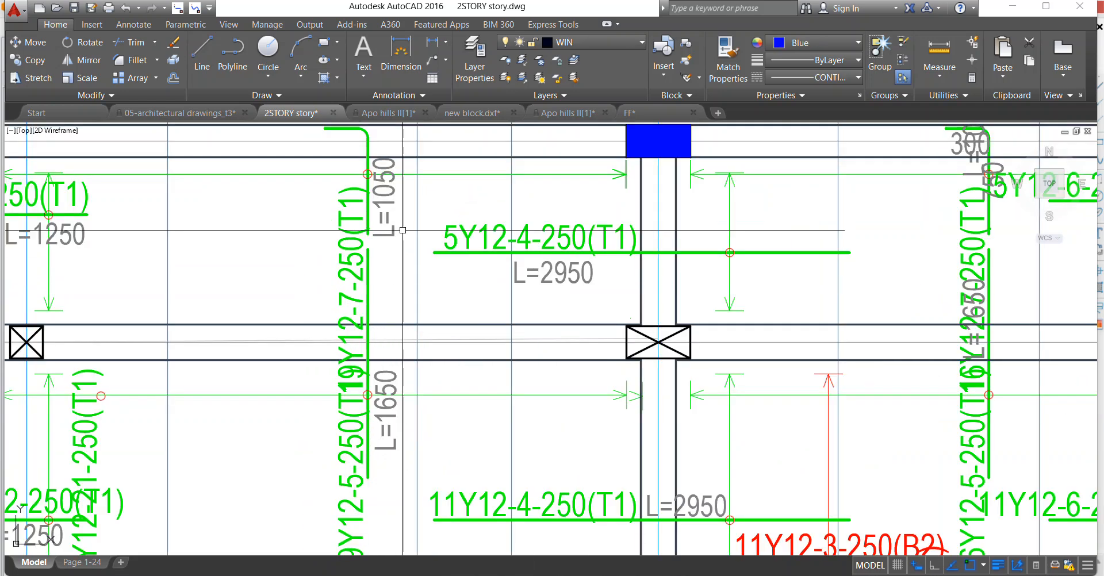
# Stretch the upper end of the vertical 19Y12-5-250(T1) bar to meet the lower end of the hooked 19Y12-7-250(T1) bar.
pyautogui.click(368, 253)
pyautogui.click(367, 249)
pyautogui.click(368, 234)
pyautogui.press('Escape')
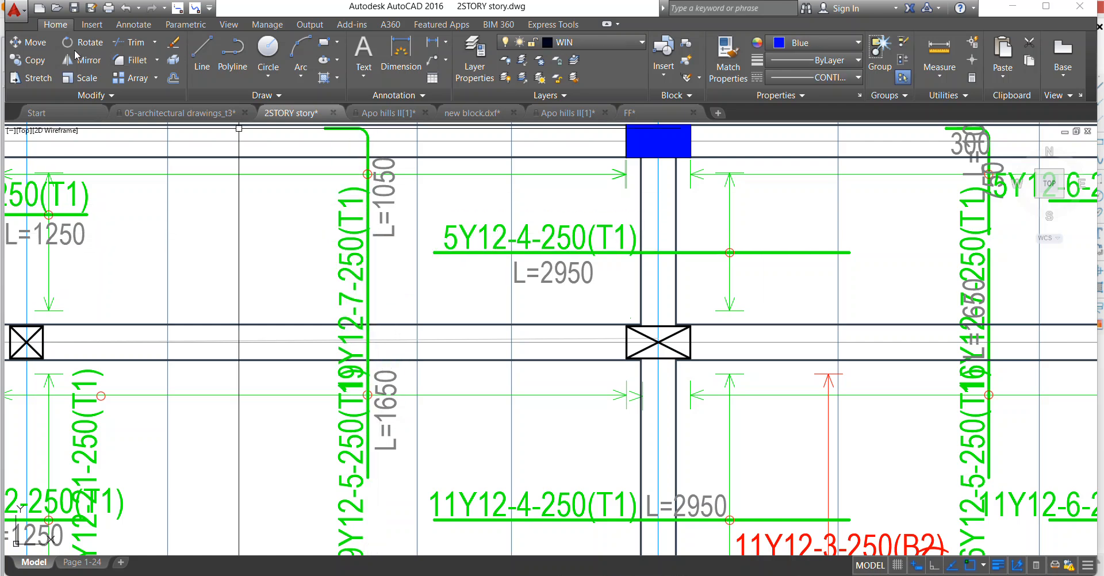
# Measure the combined vertical bar by tracing a trial polyline from its lower end up to the hook.
pyautogui.click(216, 53)
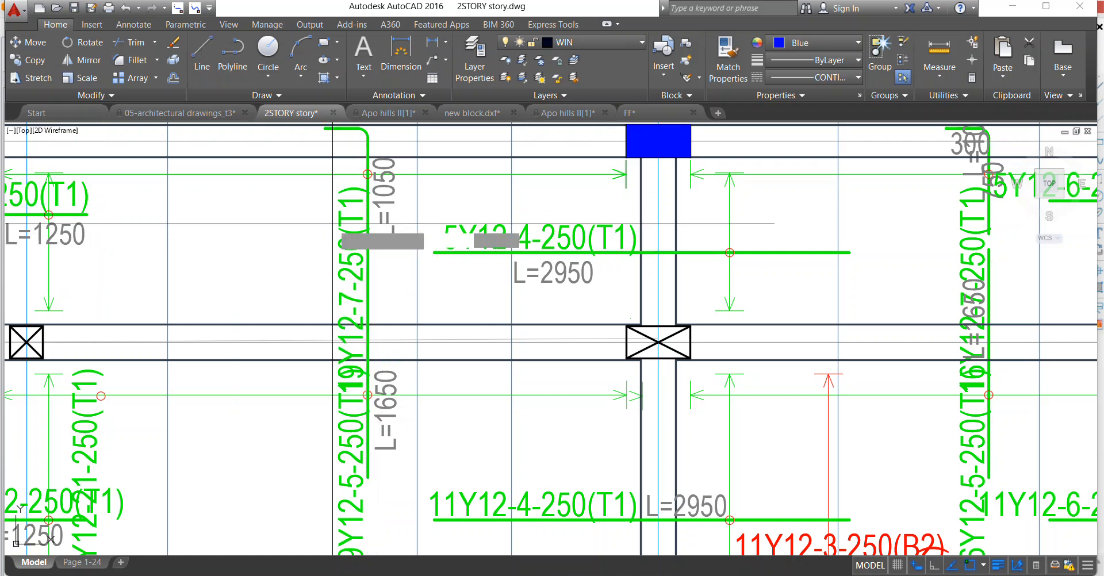
pyautogui.click(370, 475)
pyautogui.scroll(-2, 371, 230)
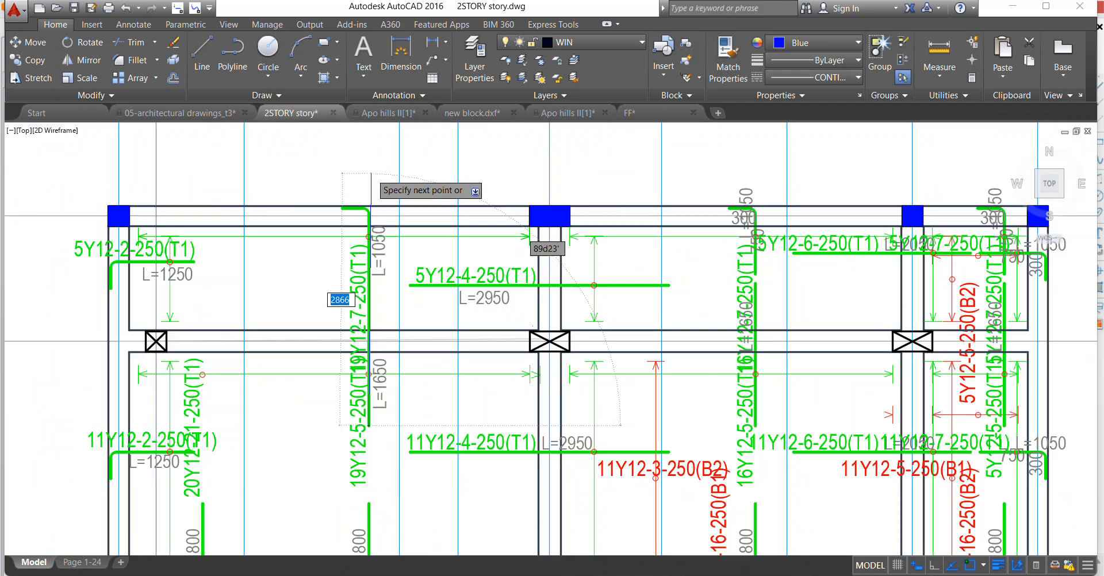
pyautogui.scroll(2, 368, 217)
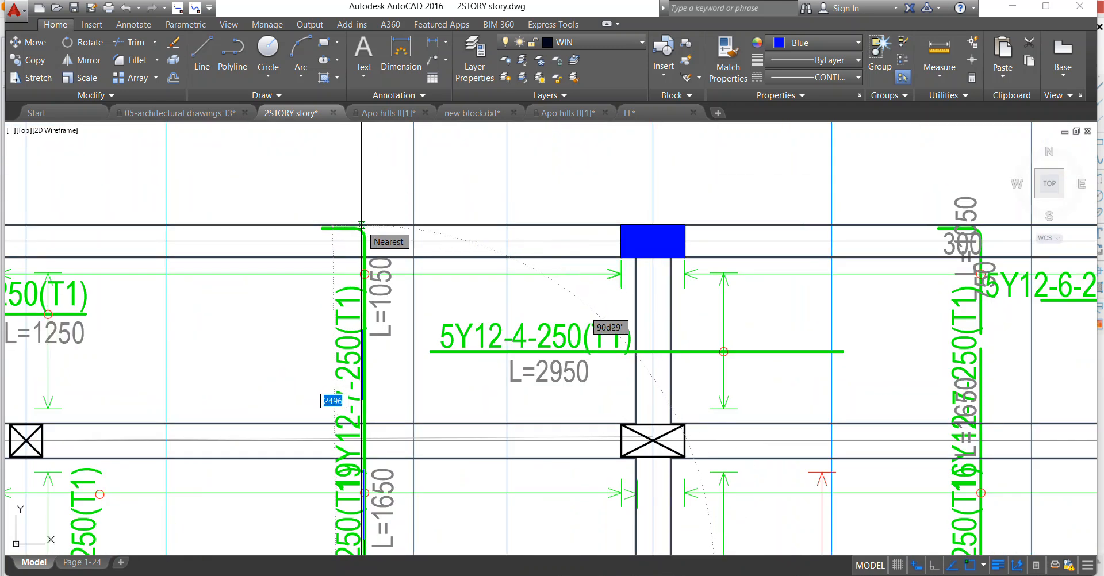
pyautogui.scroll(2, 362, 225)
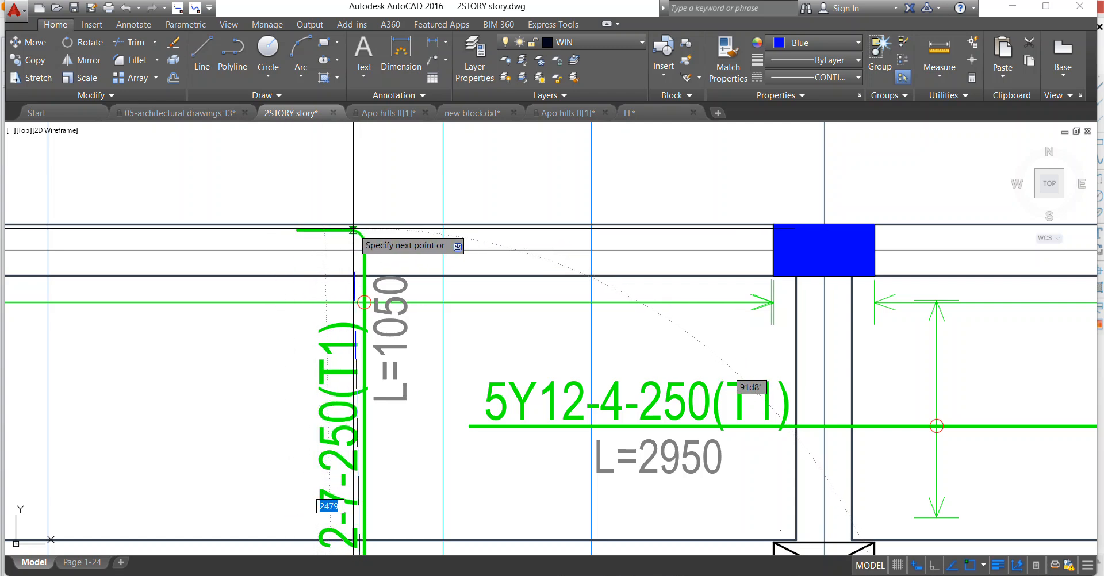
pyautogui.press('Escape')
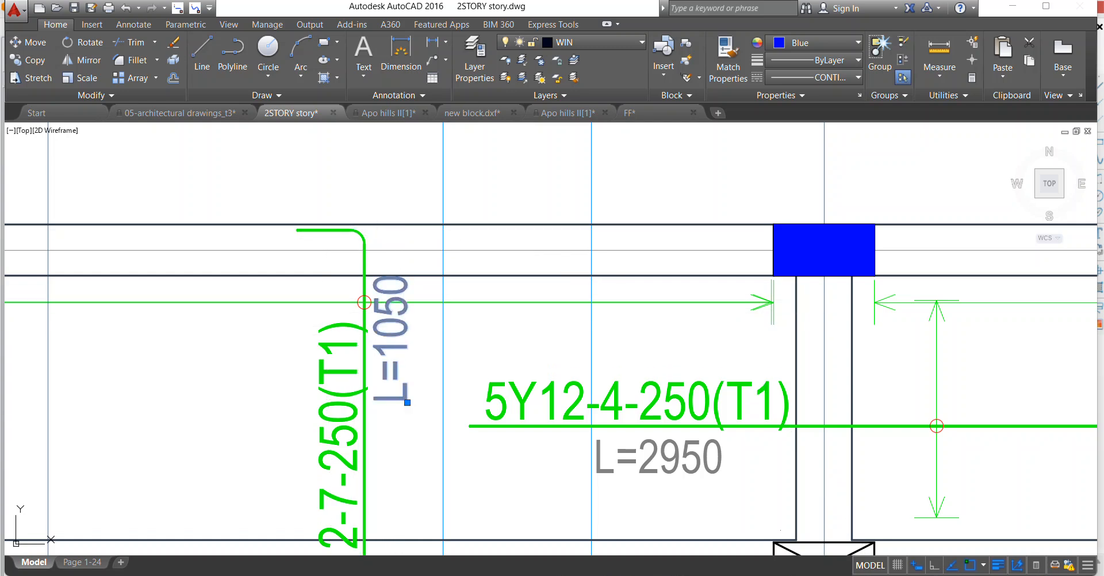
# Change the L=1050 text of the combined hooked bar to L=3750.
pyautogui.doubleClick(391, 345)
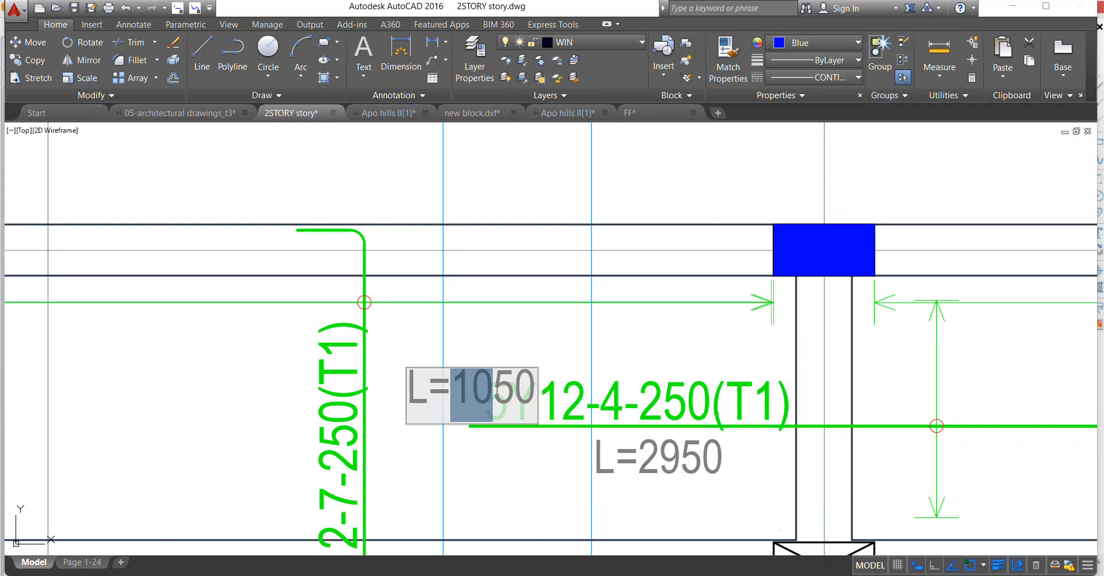
pyautogui.write('37')
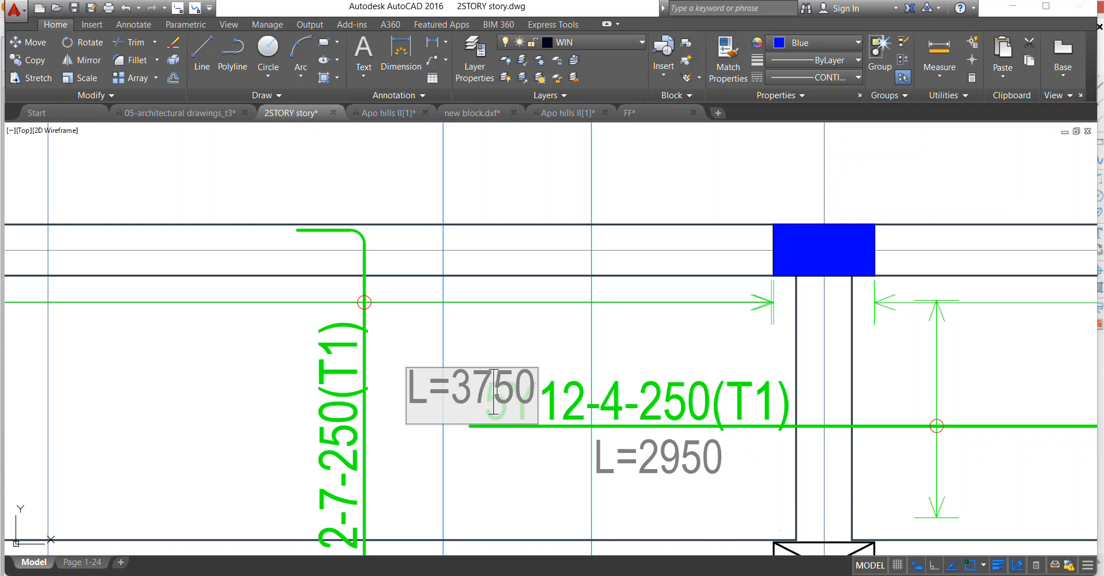
pyautogui.click(495, 340)
# Erase the L=1650 text beside the combined vertical bar below axis B.
pyautogui.scroll(-6, 398, 270)
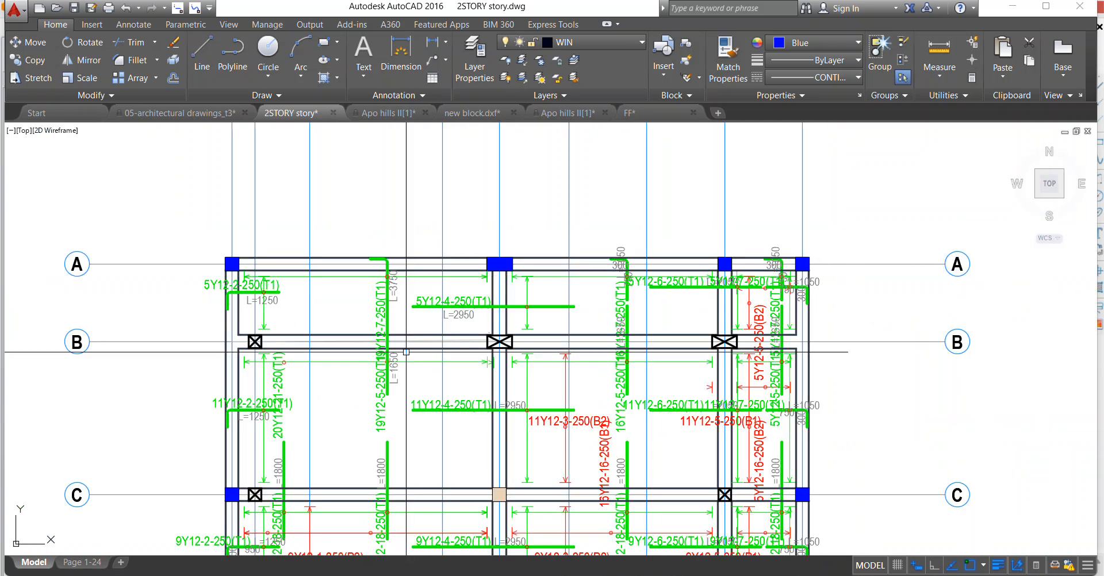
pyautogui.scroll(4, 406, 382)
pyautogui.click(387, 358)
pyautogui.rightClick(387, 250)
pyautogui.click(414, 318)
# Move the L=3750 text down along the vertical bar to a spot just below axis B.
pyautogui.moveTo(388, 128); pyautogui.dragTo(364, 253, button='middle')
pyautogui.click(363, 254)
pyautogui.rightClick(367, 249)
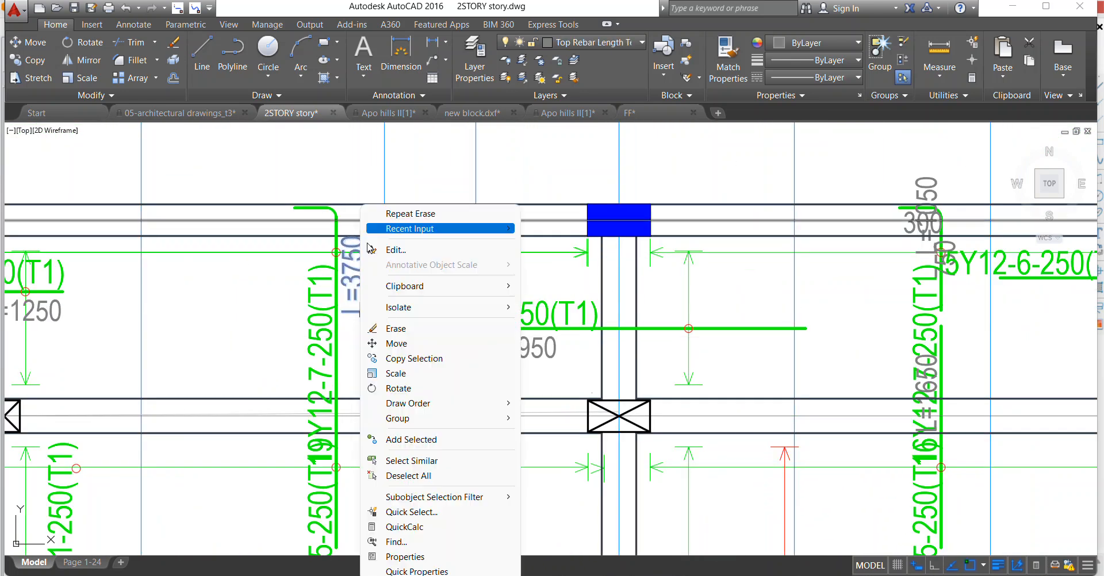
pyautogui.click(389, 343)
pyautogui.click(363, 289)
pyautogui.scroll(-2, 361, 357)
pyautogui.scroll(4, 367, 448)
pyautogui.click(366, 455)
# Erase the redundant 19Y12-5-250(T1) label beside the combined vertical bar.
pyautogui.scroll(-4, 330, 381)
pyautogui.scroll(2, 251, 478)
pyautogui.click(265, 478)
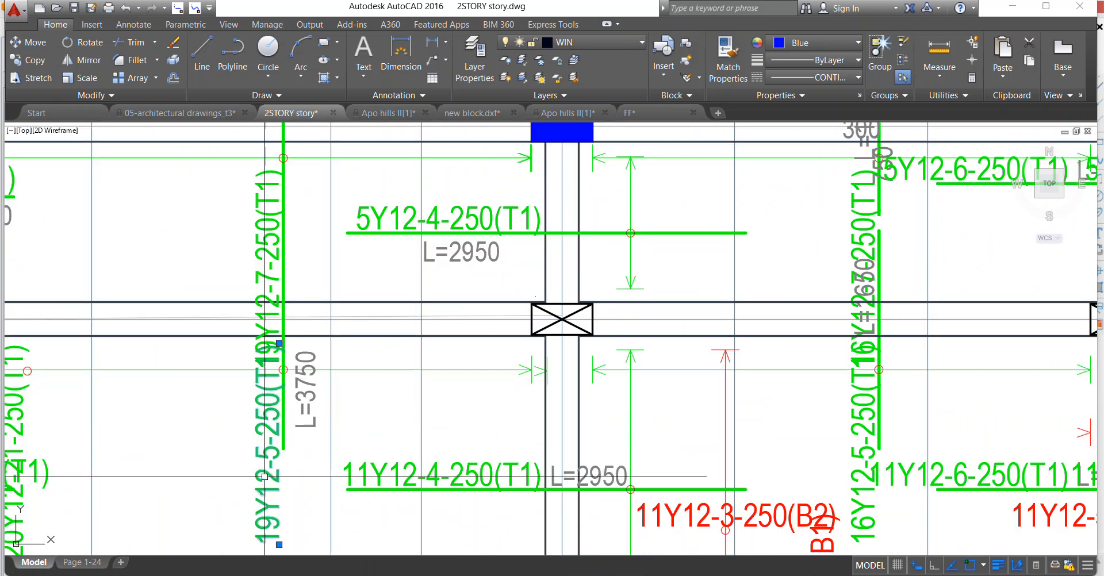
pyautogui.scroll(-2, 319, 352)
pyautogui.rightClick(323, 297)
pyautogui.click(355, 328)
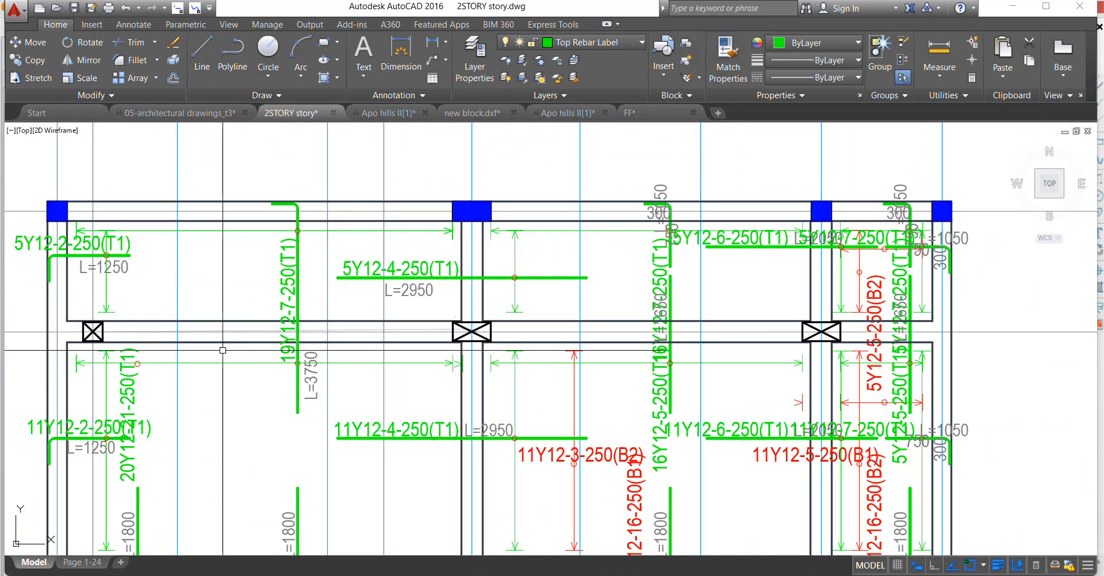
# Erase the stray circle on the green span arrow below axis B, next to the 20Y12-21-250(T1) label.
pyautogui.scroll(-2, 288, 362)
pyautogui.scroll(2, 289, 361)
pyautogui.scroll(-2, 288, 361)
pyautogui.scroll(2, 288, 361)
pyautogui.scroll(2, 195, 276)
pyautogui.click(183, 248)
pyautogui.click(241, 364)
pyautogui.rightClick(282, 236)
pyautogui.click(314, 326)
# Erase the green horizontal span arrow and its marker circle just below axis A, between axes 1 and 4.
pyautogui.scroll(-3, 270, 361)
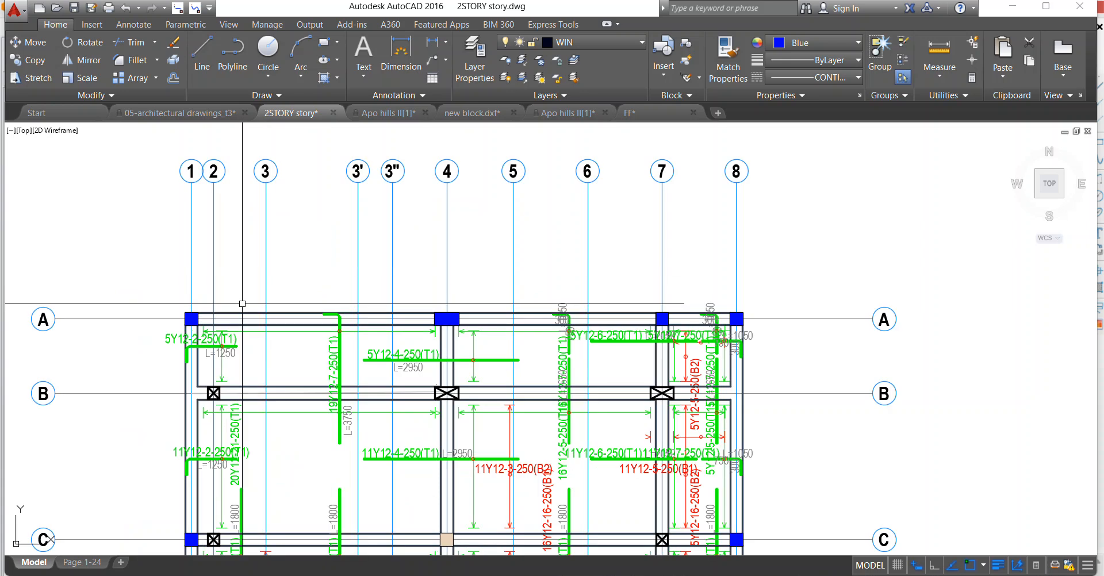
pyautogui.scroll(2, 263, 274)
pyautogui.scroll(5, 224, 322)
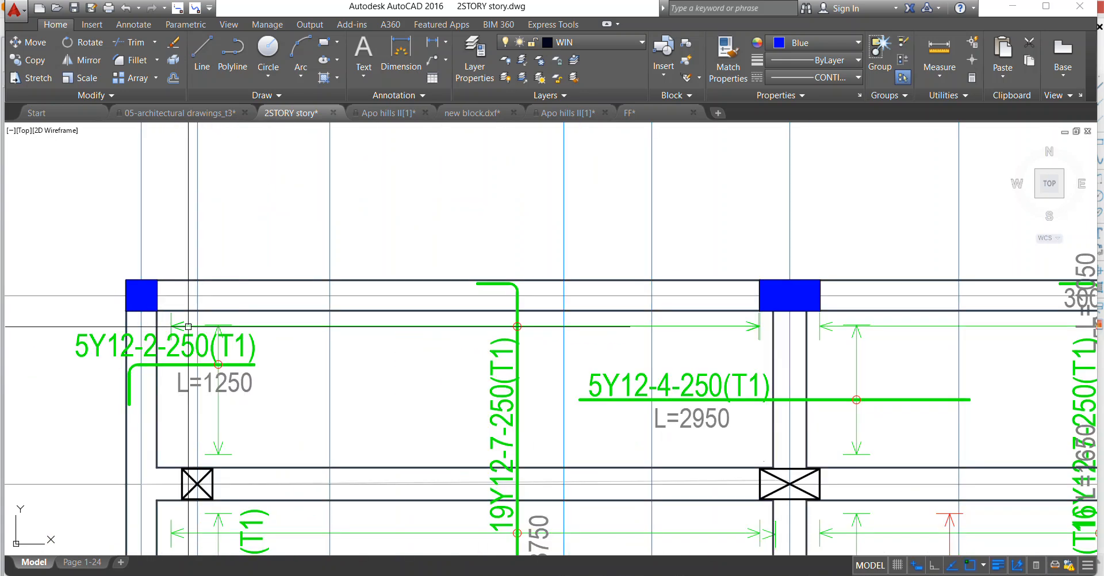
pyautogui.click(176, 293)
pyautogui.scroll(-5, 173, 313)
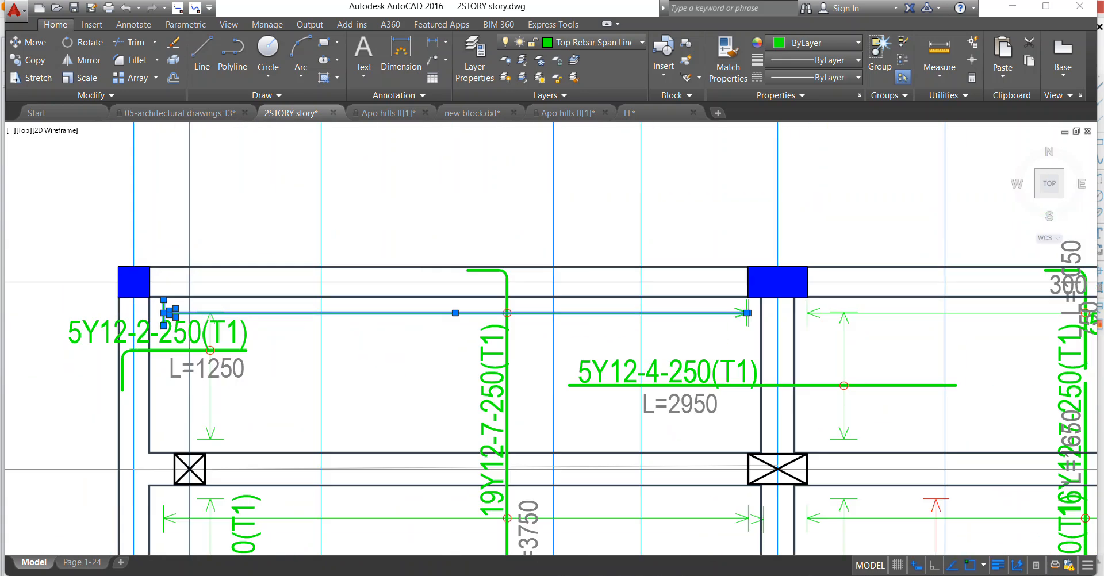
pyautogui.scroll(6, 292, 322)
pyautogui.click(376, 361)
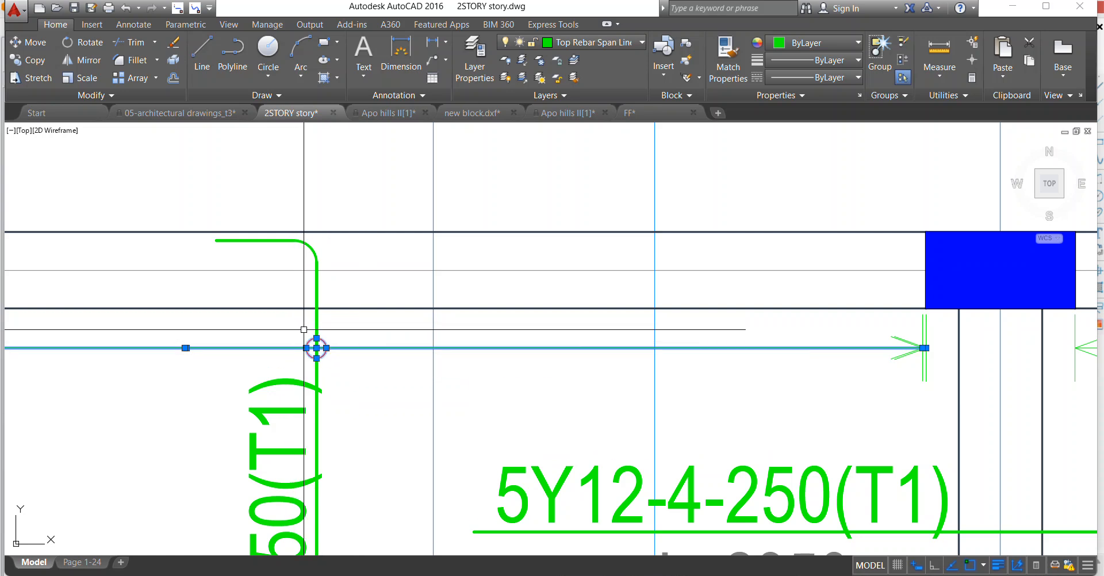
pyautogui.scroll(-4, 303, 330)
pyautogui.scroll(4, 526, 342)
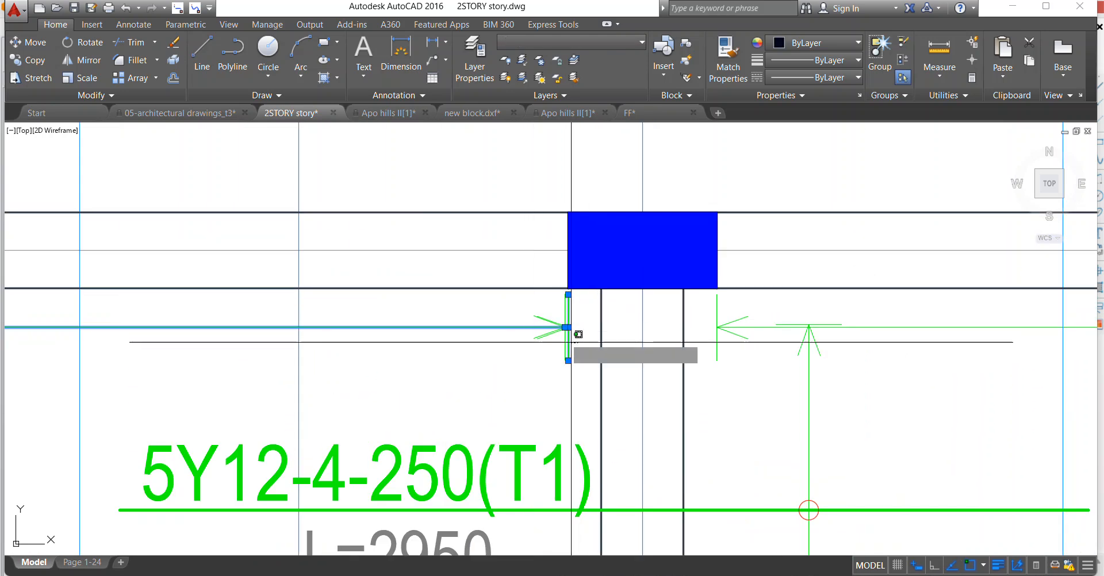
pyautogui.rightClick(419, 259)
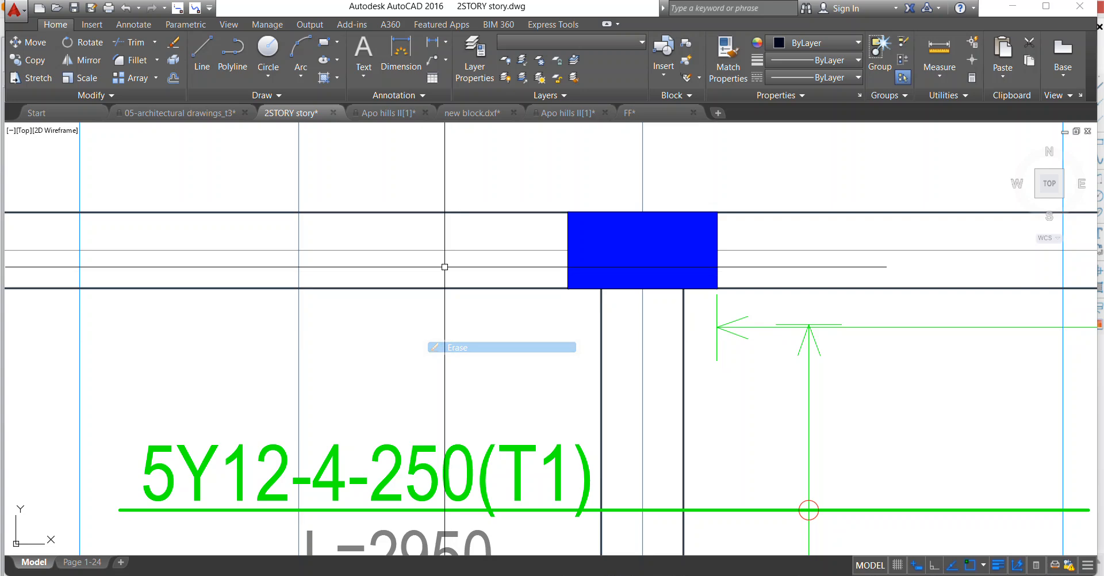
pyautogui.scroll(-8, 445, 280)
# Erase the red vertical span arrow and the 11Y12-3-250(B2) and 16Y12-16-250(B1) labels between axes B and C, right of axis 4.
pyautogui.scroll(2, 364, 377)
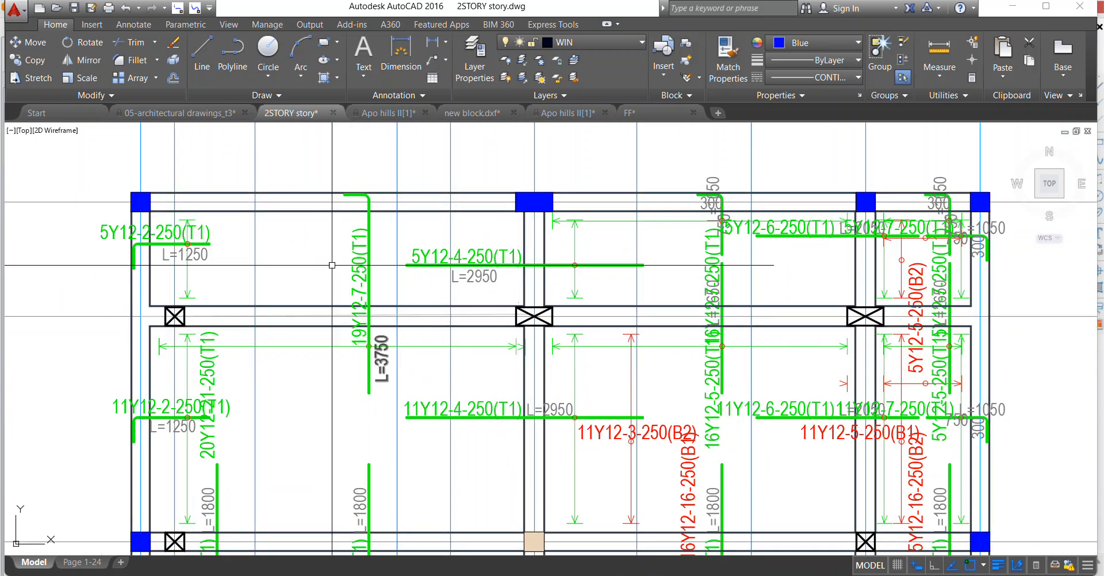
pyautogui.scroll(-2, 332, 265)
pyautogui.scroll(2, 547, 241)
pyautogui.scroll(-2, 419, 277)
pyautogui.scroll(-2, 552, 304)
pyautogui.scroll(4, 456, 387)
pyautogui.scroll(-2, 451, 359)
pyautogui.scroll(4, 505, 331)
pyautogui.scroll(-4, 356, 320)
pyautogui.scroll(2, 498, 173)
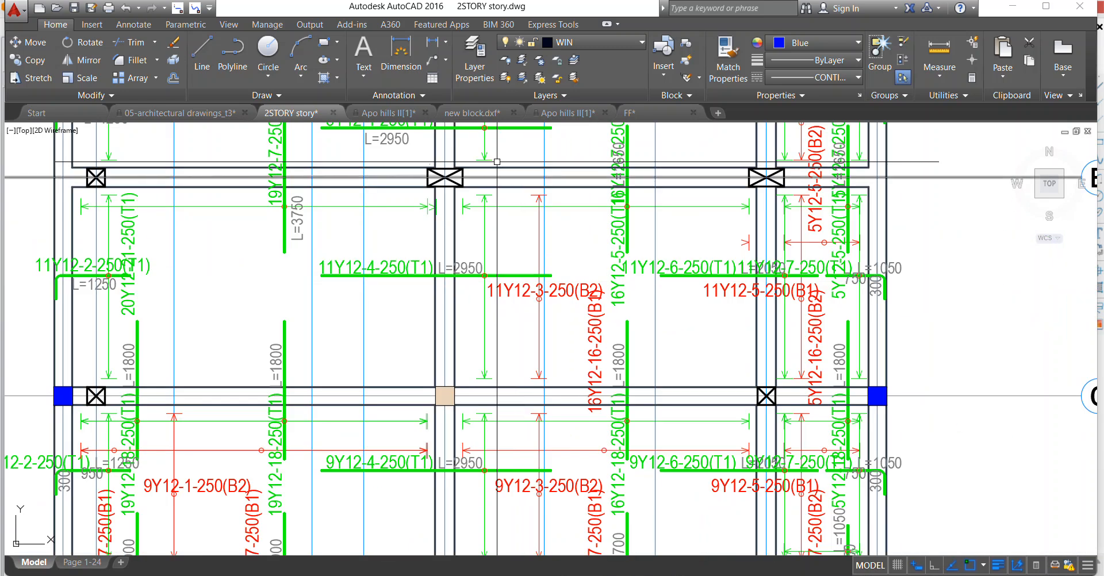
pyautogui.click(496, 155)
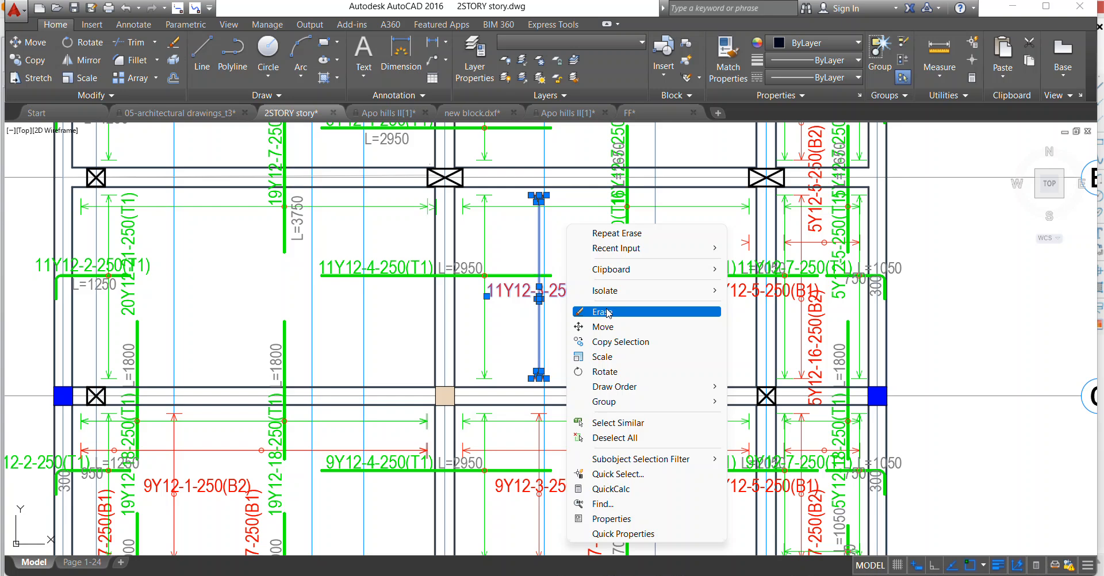
pyautogui.click(606, 312)
# Erase the red vertical span arrow, its 5Y12-5-250(B2) label between axes A and B, and the stray red arrowhead near axis 7.
pyautogui.scroll(-3, 607, 312)
pyautogui.scroll(6, 633, 258)
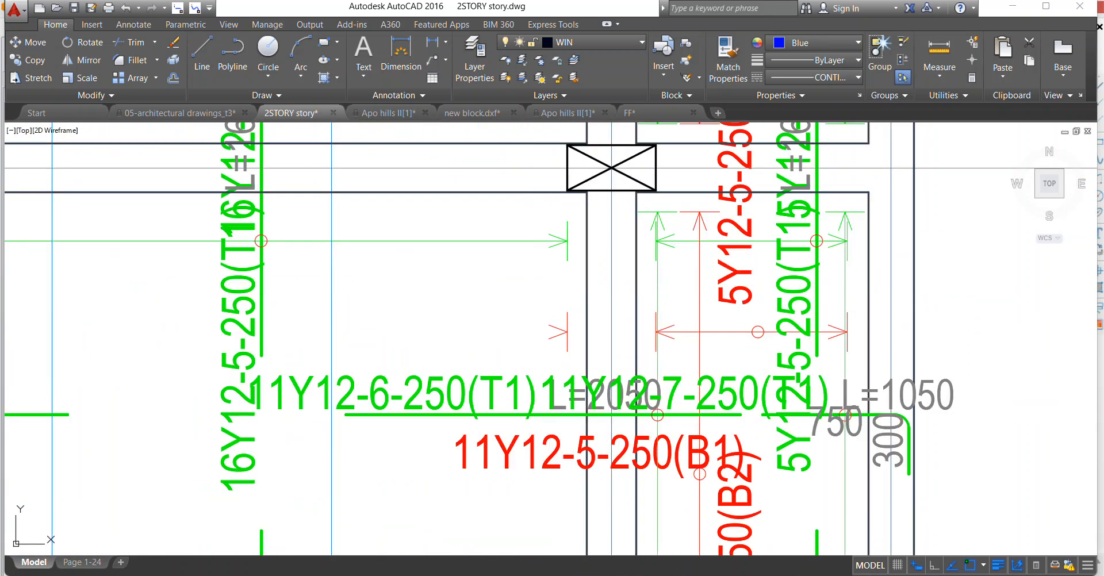
pyautogui.scroll(-4, 477, 280)
pyautogui.scroll(4, 603, 181)
pyautogui.scroll(-8, 500, 271)
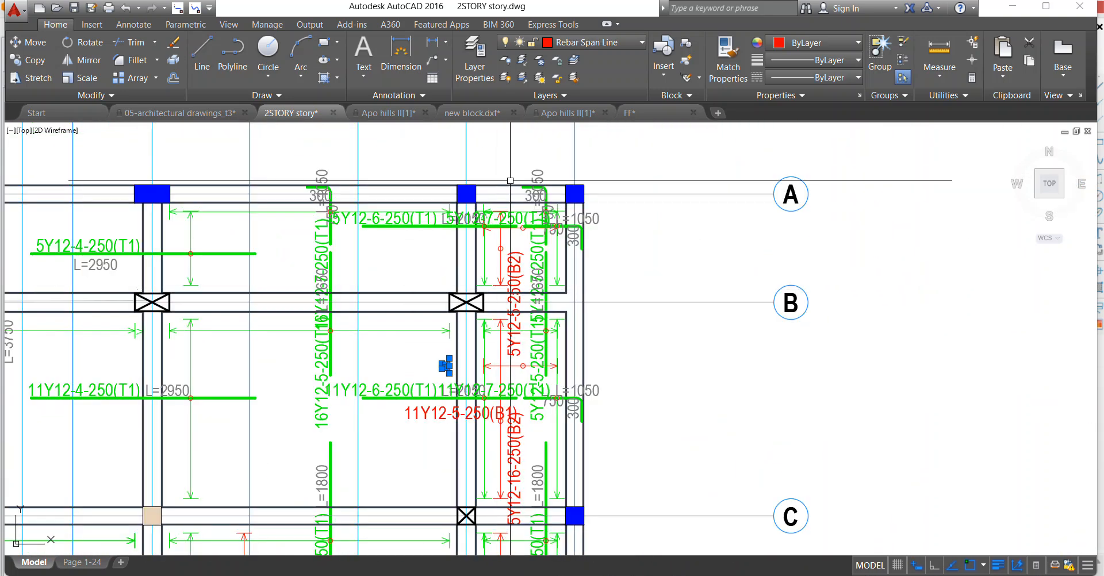
pyautogui.scroll(8, 501, 202)
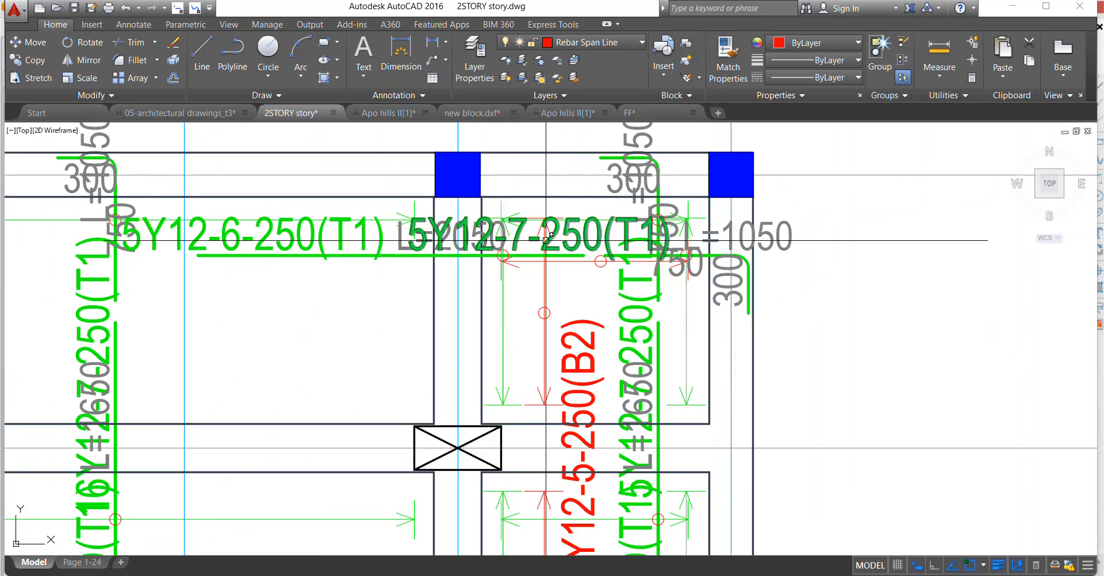
pyautogui.scroll(6, 521, 203)
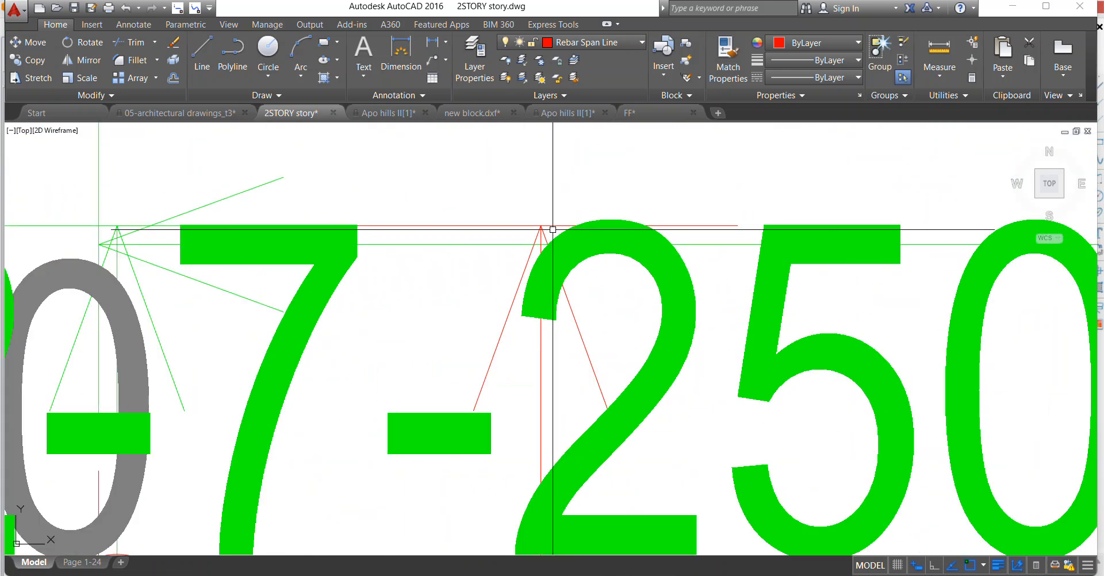
pyautogui.scroll(-6, 535, 219)
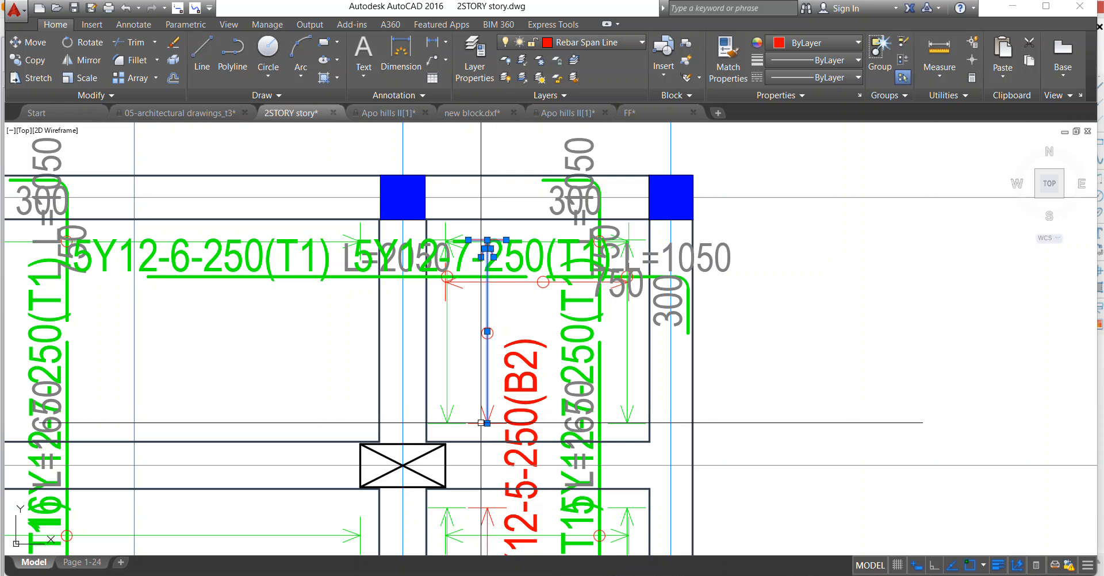
pyautogui.scroll(4, 480, 422)
pyautogui.click(578, 350)
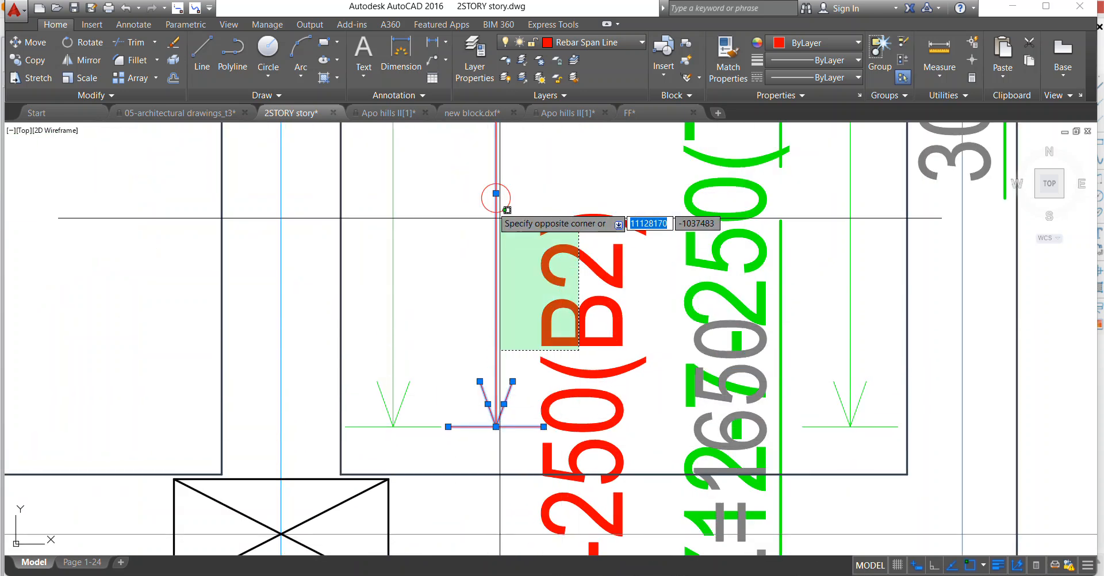
pyautogui.click(479, 165)
pyautogui.scroll(-4, 474, 287)
pyautogui.rightClick(513, 248)
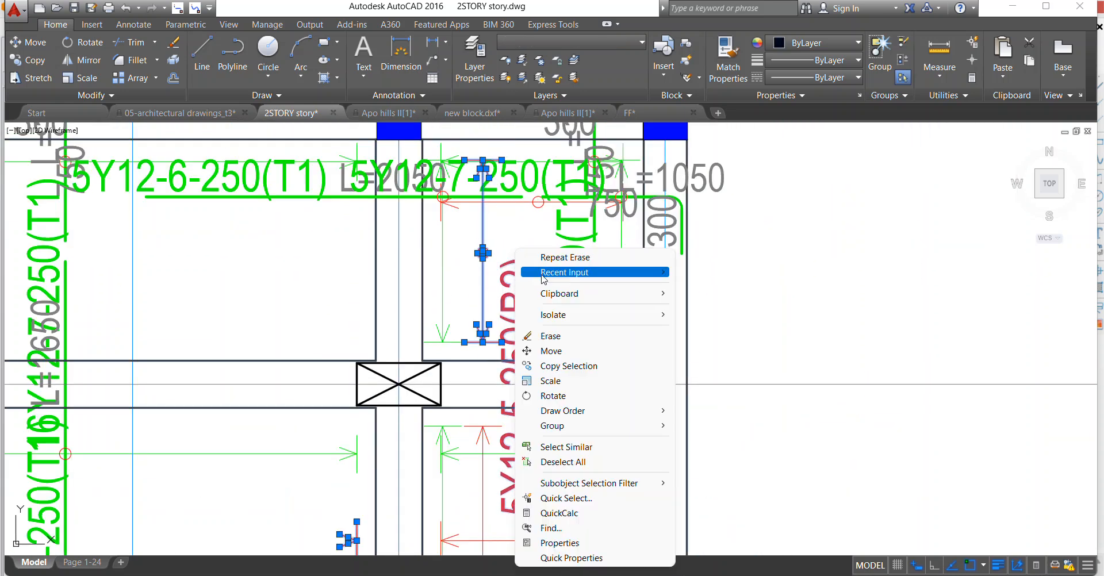
pyautogui.click(573, 337)
pyautogui.scroll(-2, 511, 276)
# Erase the red span arrows and the 11Y12-5-250(B1) and 5Y12-16-250(B2) labels between axes B and C near axes 7 and 8.
pyautogui.scroll(3, 410, 372)
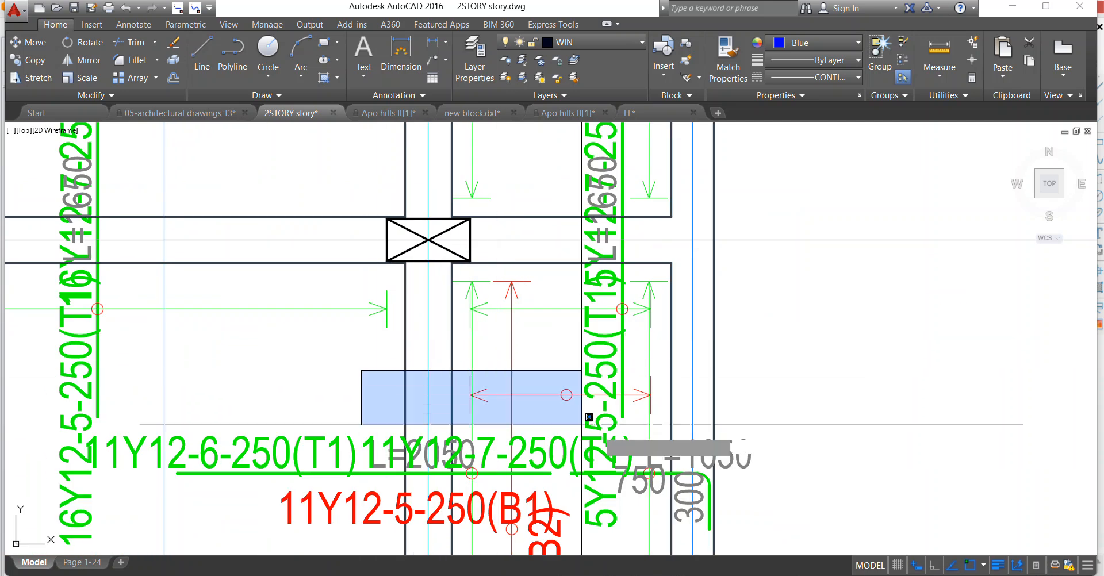
pyautogui.scroll(4, 545, 295)
pyautogui.click(432, 224)
pyautogui.scroll(-6, 453, 202)
pyautogui.scroll(2, 455, 354)
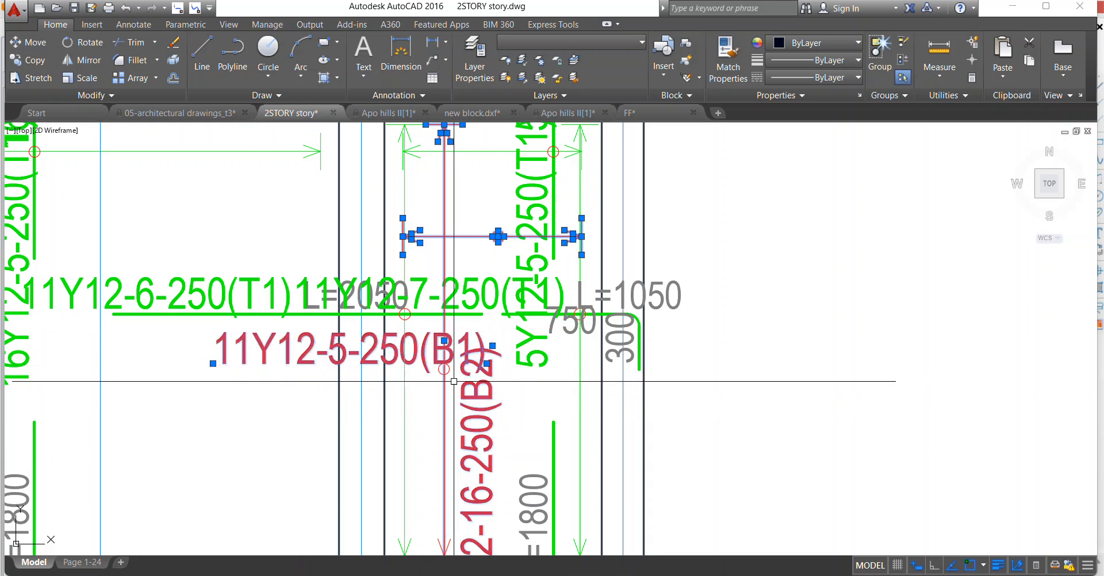
pyautogui.scroll(-4, 438, 339)
pyautogui.scroll(7, 509, 410)
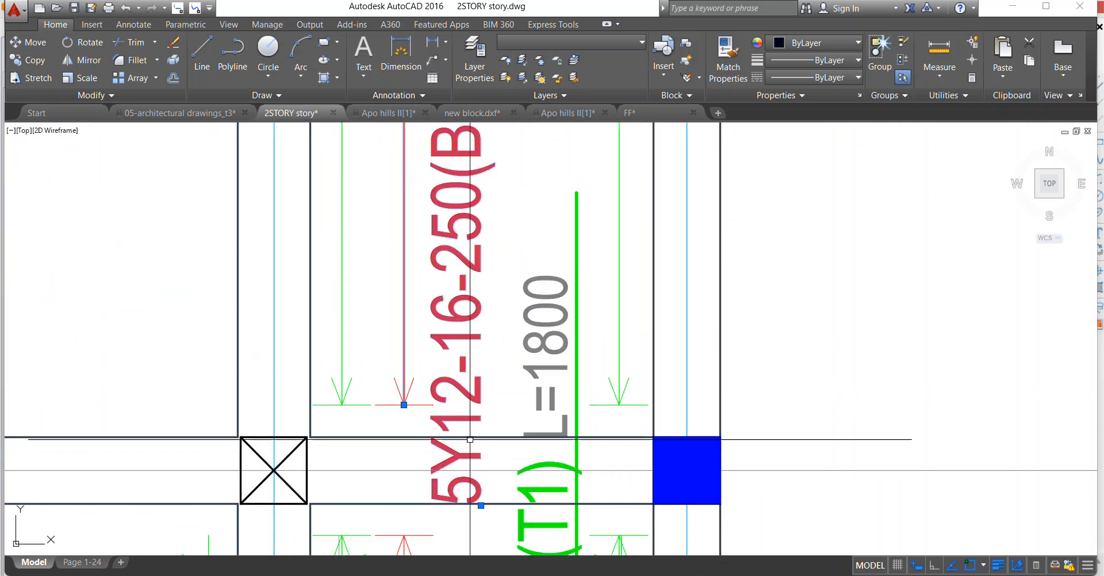
pyautogui.rightClick(354, 303)
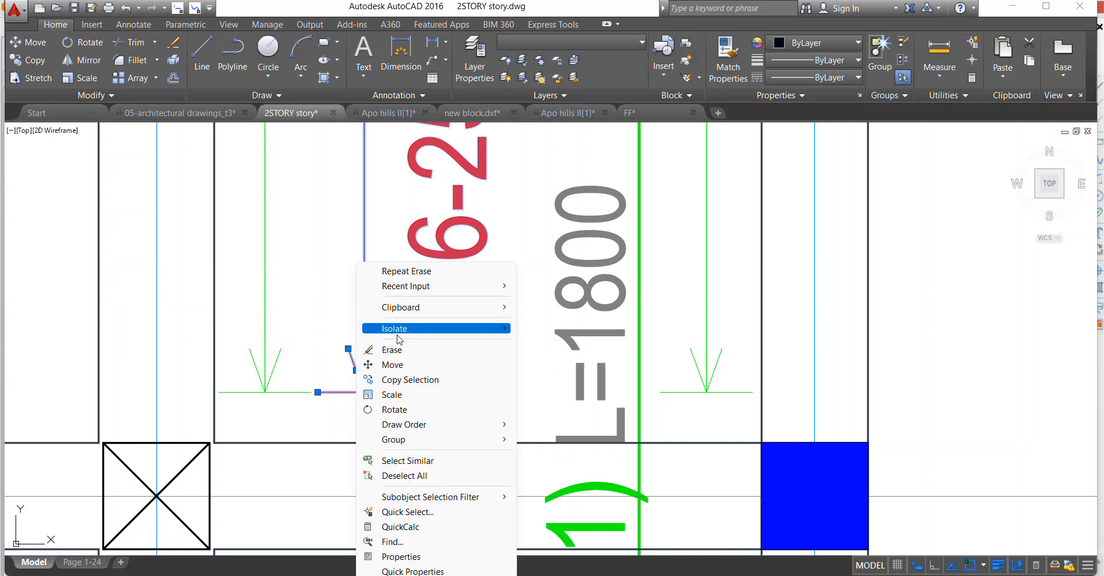
pyautogui.click(396, 351)
pyautogui.scroll(-9, 398, 352)
# Erase the red horizontal span arrow and its circles beneath the 5Y12-7-250(T1) label, between axes 7 and 8.
pyautogui.scroll(4, 398, 242)
pyautogui.scroll(2, 361, 347)
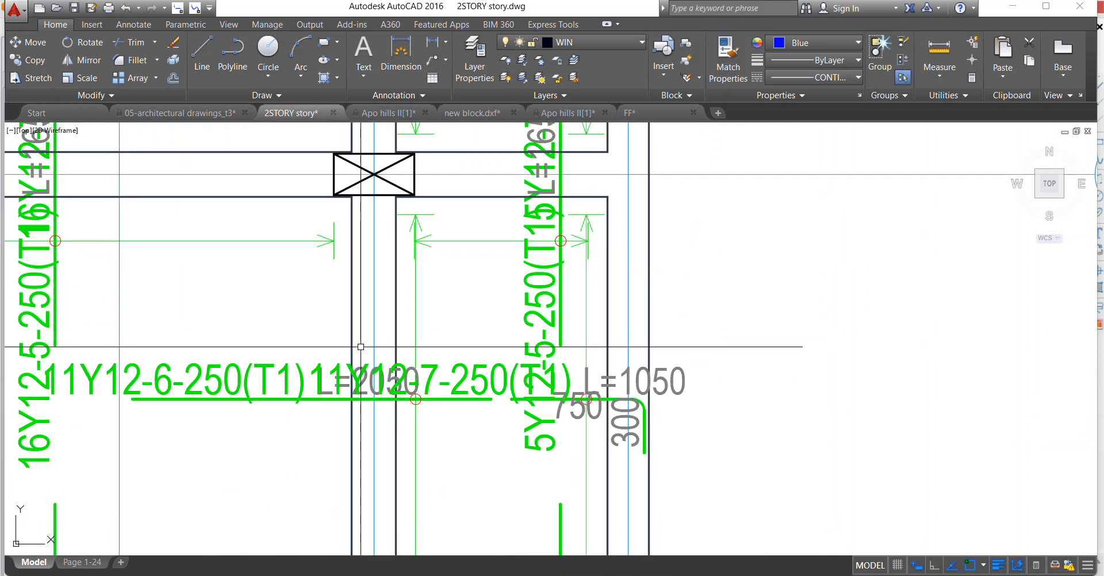
pyautogui.scroll(2, 331, 392)
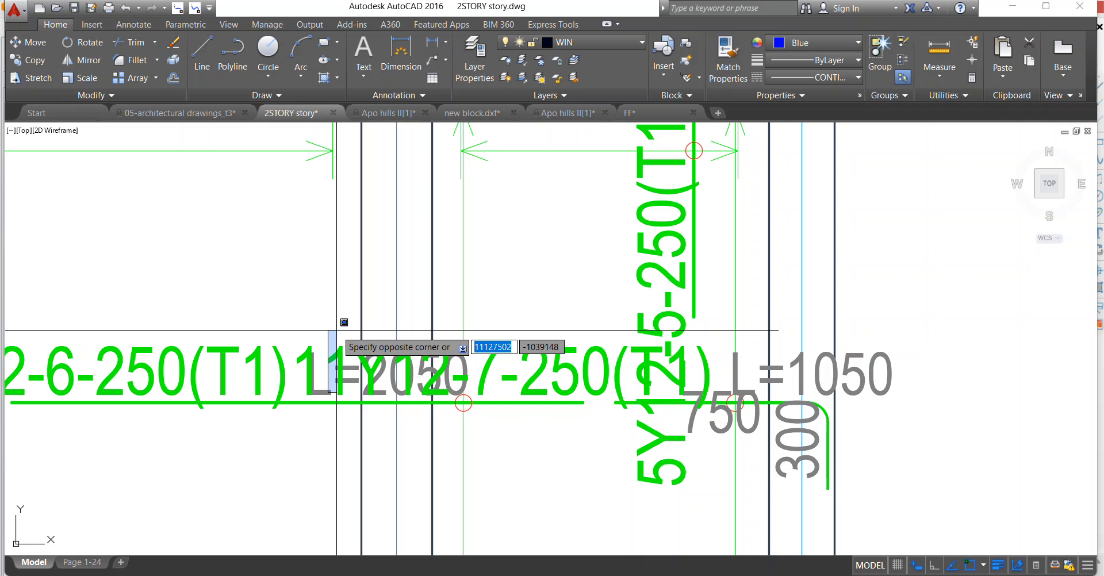
pyautogui.scroll(-3, 441, 317)
pyautogui.scroll(3, 442, 317)
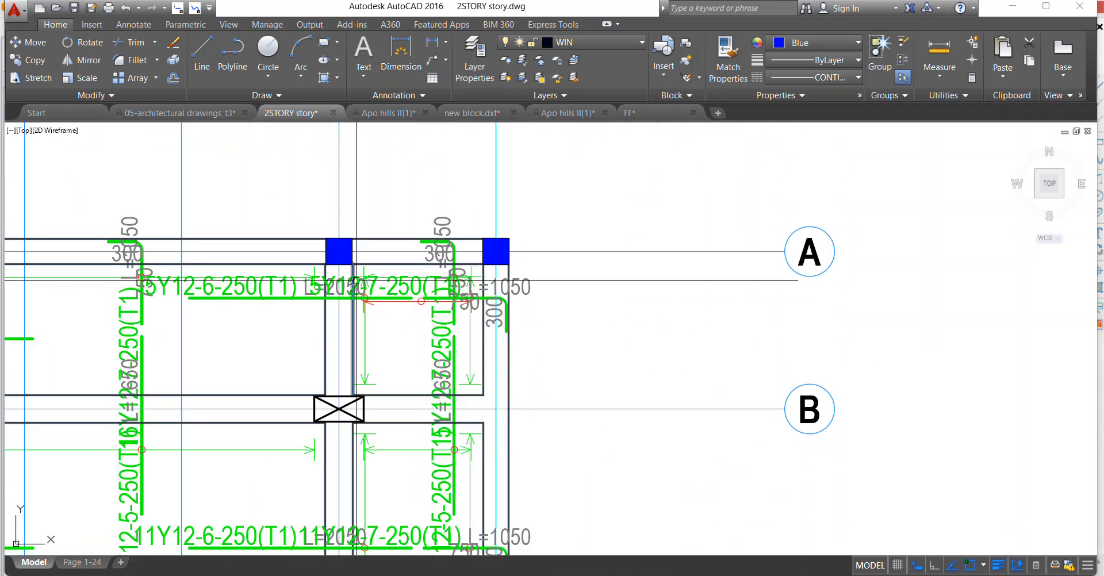
pyautogui.scroll(4, 346, 328)
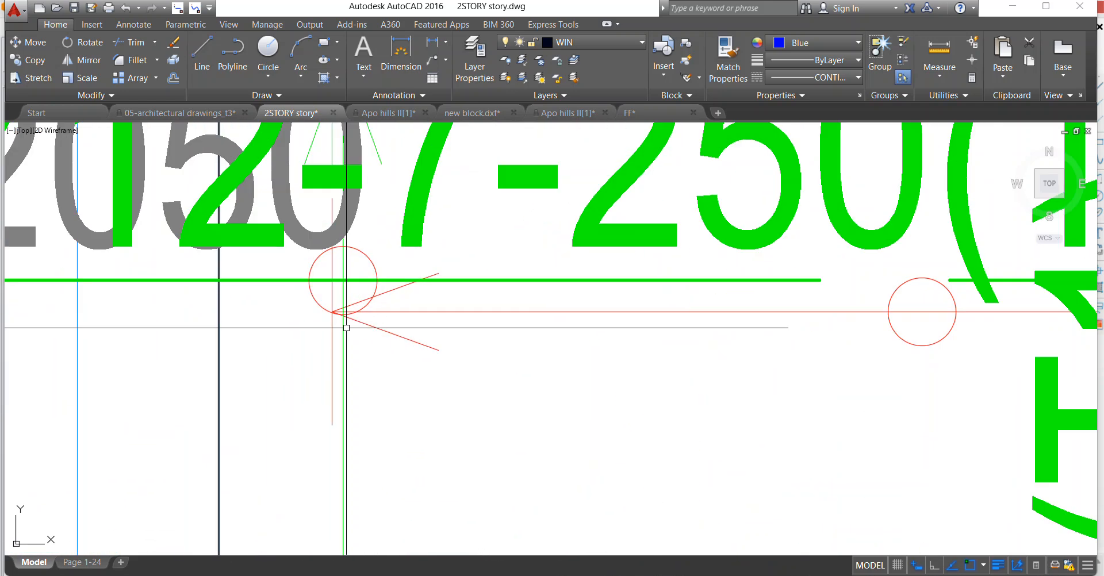
pyautogui.click(339, 334)
pyautogui.scroll(-3, 345, 328)
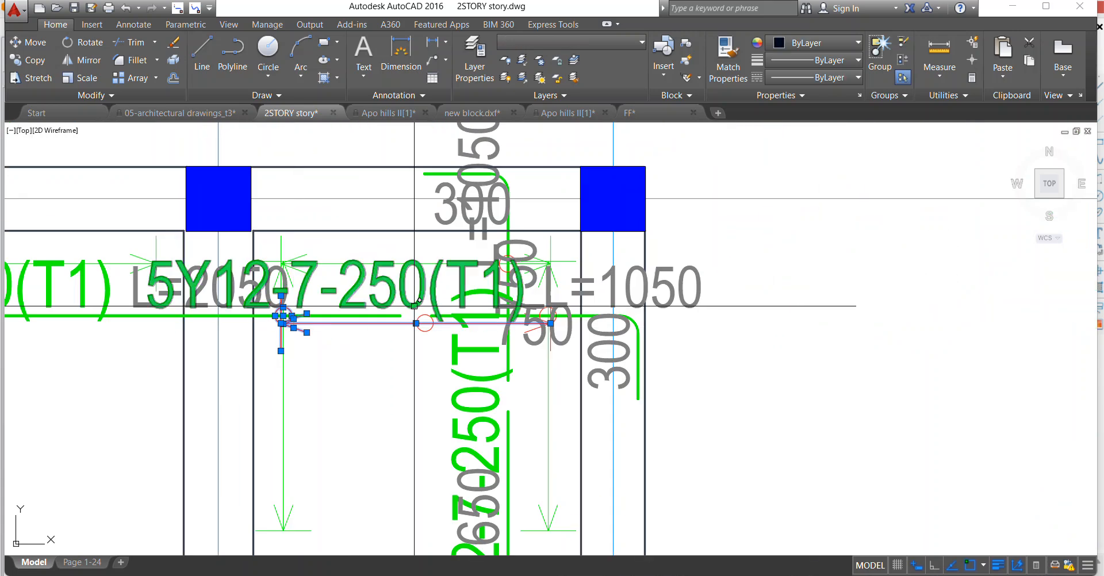
pyautogui.scroll(2, 419, 328)
pyautogui.scroll(6, 606, 307)
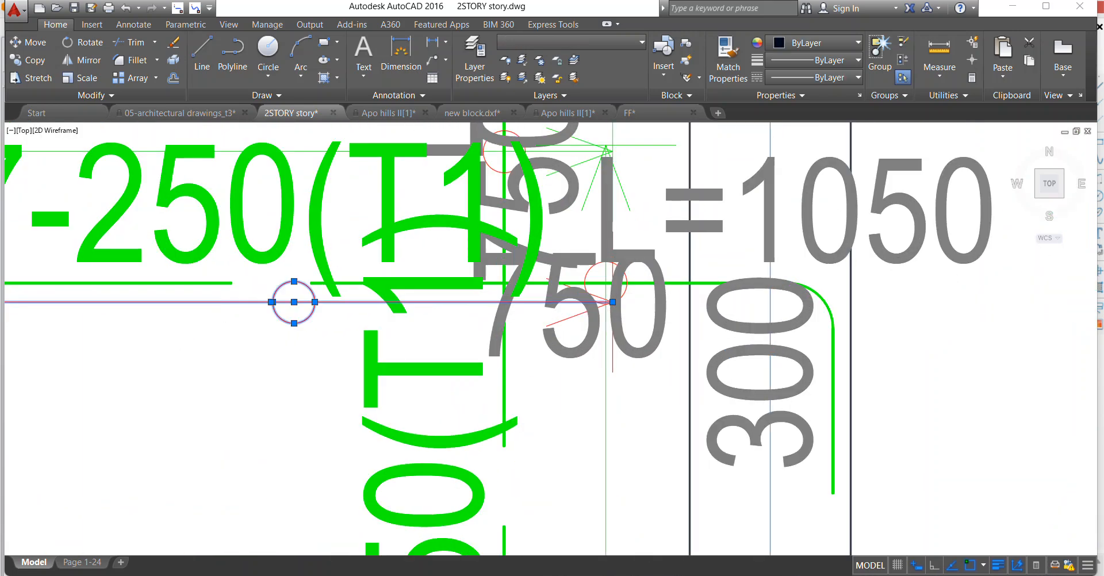
pyautogui.click(590, 320)
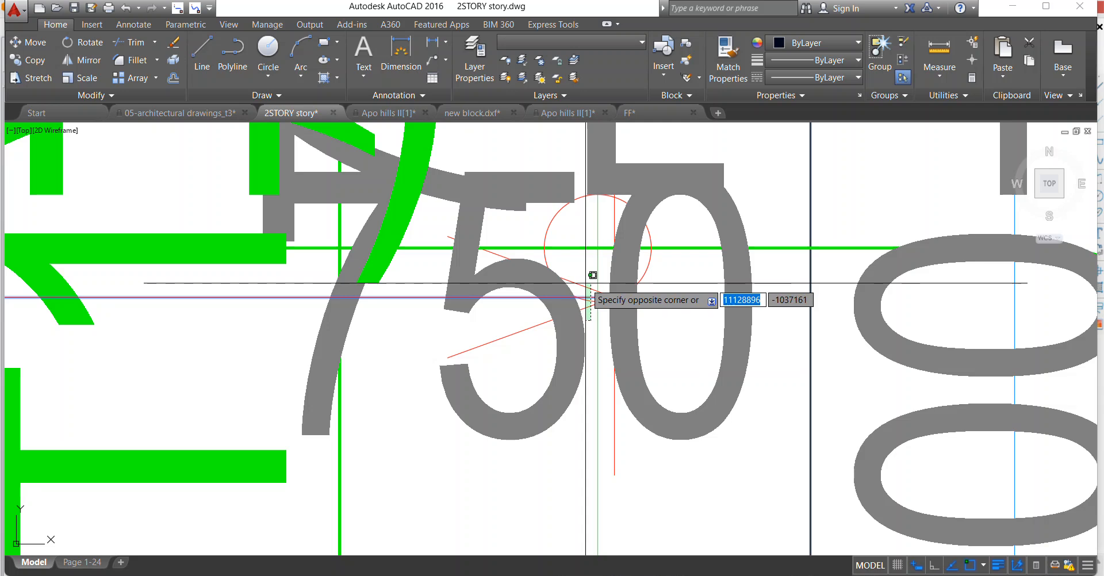
pyautogui.click(588, 276)
pyautogui.scroll(-6, 601, 263)
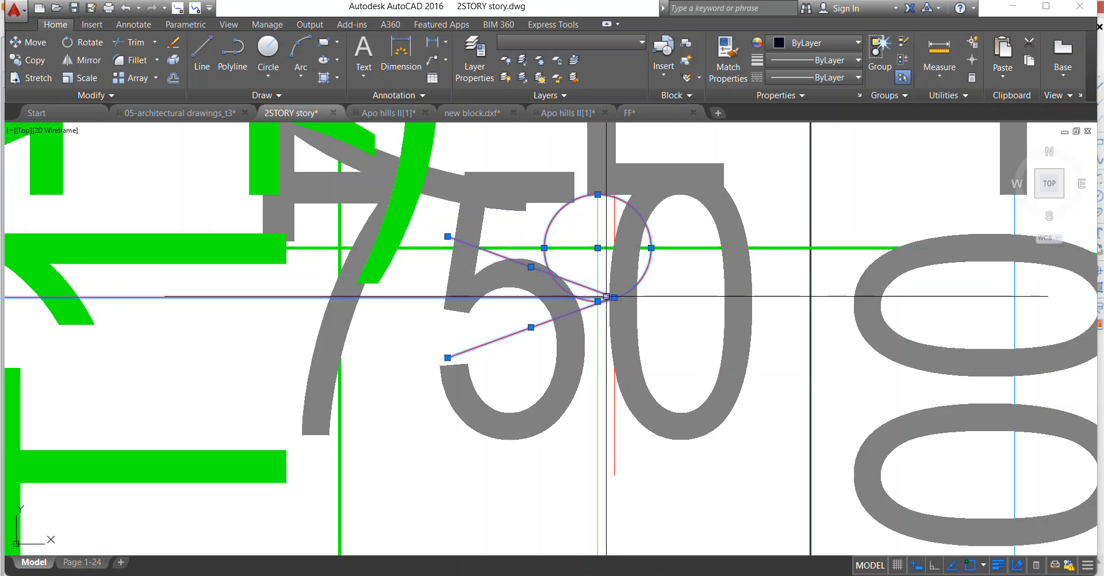
pyautogui.rightClick(494, 263)
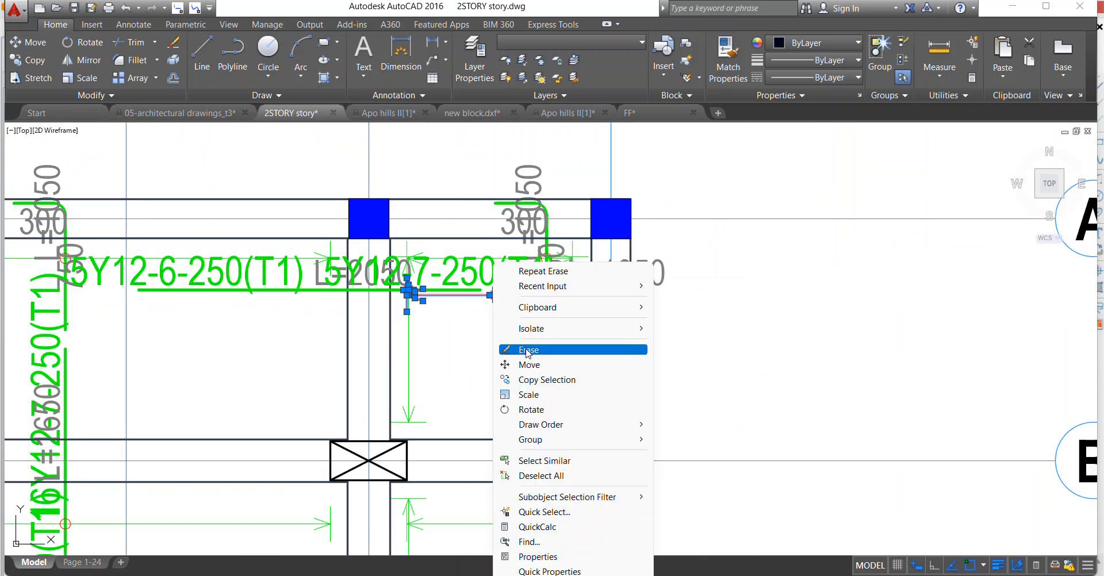
pyautogui.click(527, 350)
# Copy the red circle on the span arrow between axes B and C onto the vertical green span arrow just right of axis 7, between A and B.
pyautogui.scroll(4, 339, 242)
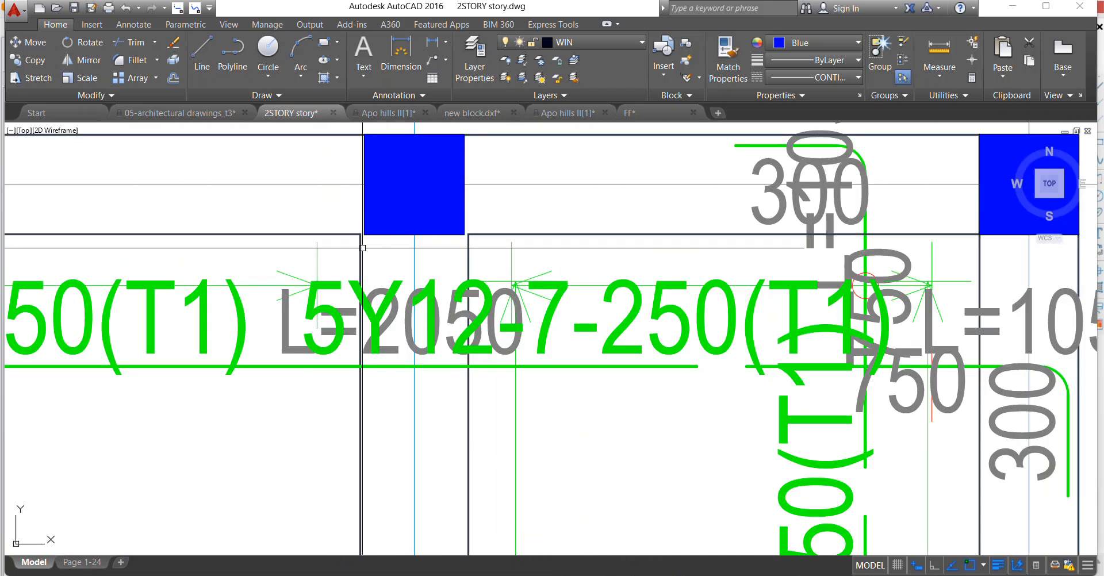
pyautogui.scroll(-4, 429, 286)
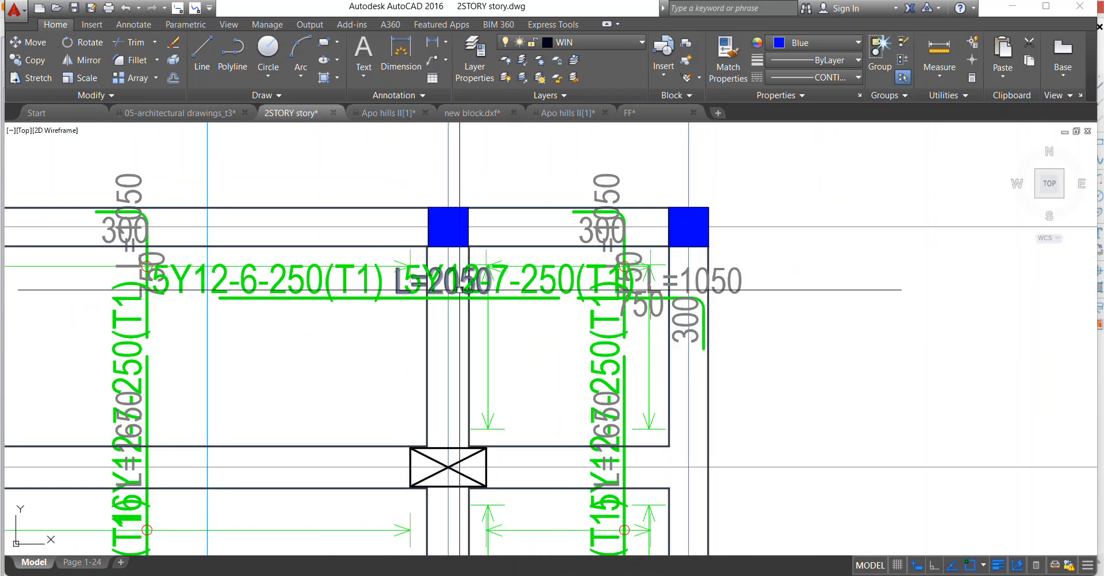
pyautogui.scroll(4, 472, 289)
pyautogui.scroll(-5, 498, 303)
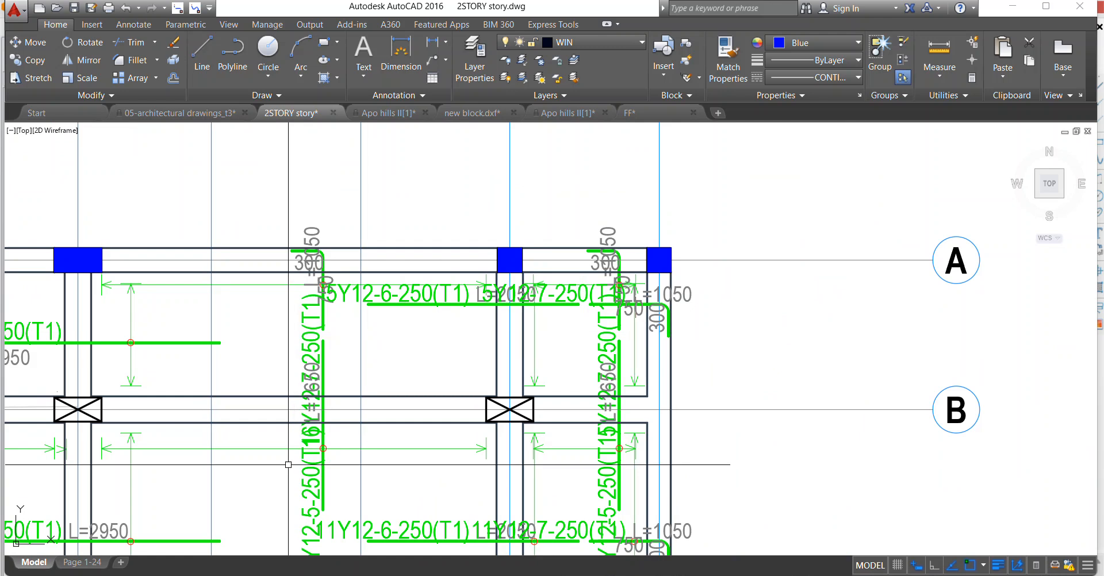
pyautogui.scroll(5, 304, 457)
pyautogui.rightClick(377, 417)
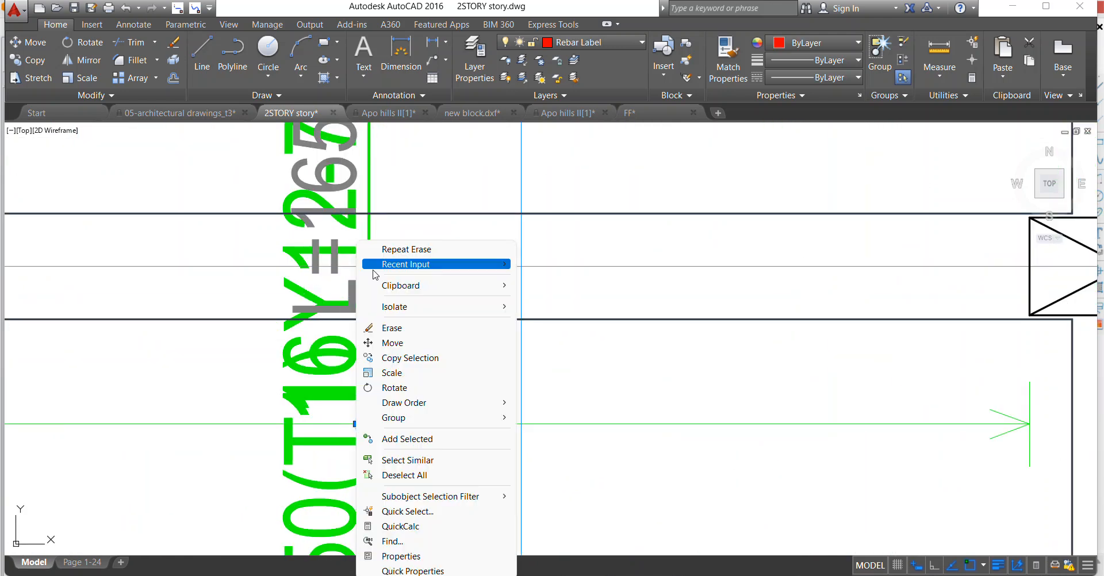
pyautogui.click(412, 363)
pyautogui.click(369, 424)
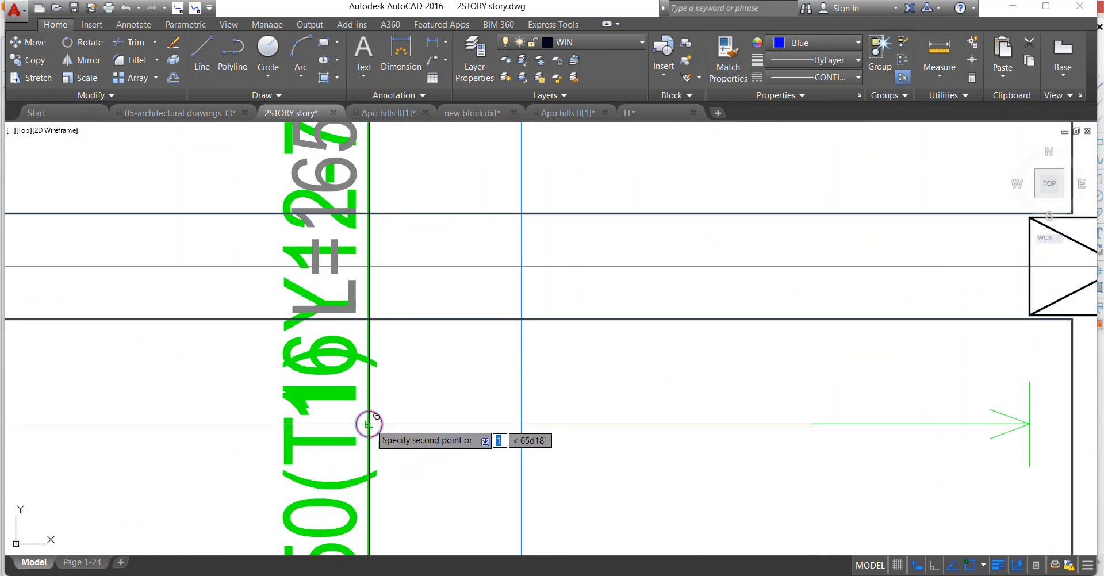
pyautogui.scroll(-5, 228, 340)
pyautogui.scroll(-5, 409, 374)
pyautogui.scroll(5, 506, 304)
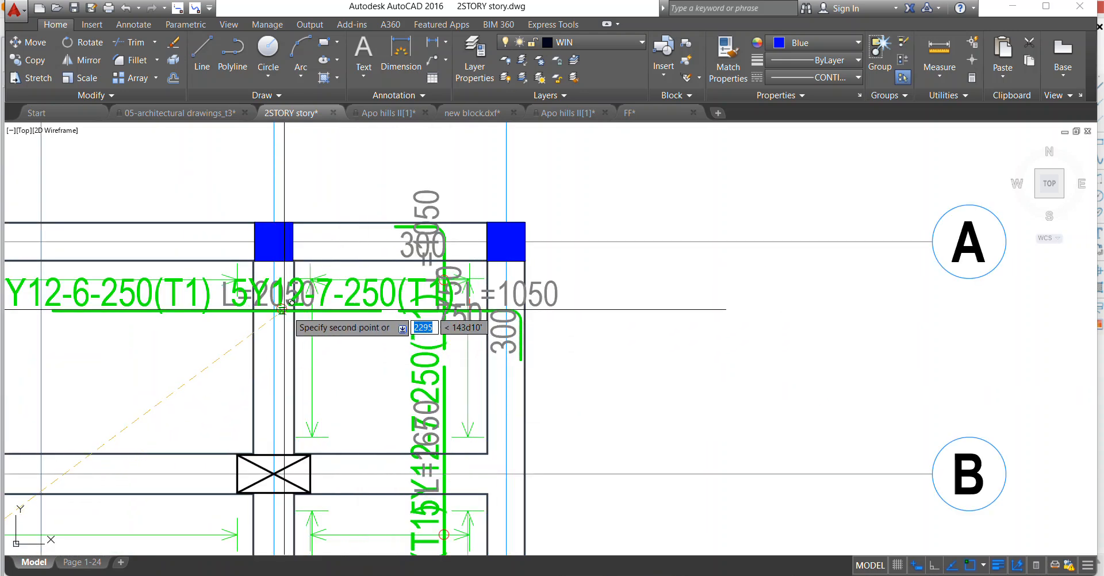
pyautogui.scroll(2, 305, 313)
pyautogui.scroll(2, 318, 345)
pyautogui.click(316, 352)
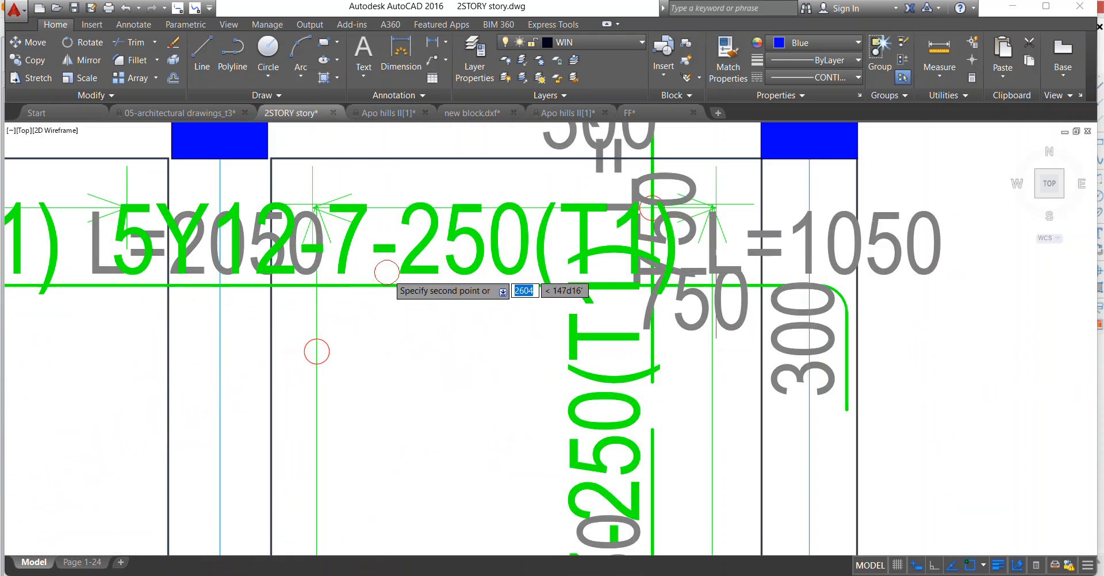
pyautogui.press('Escape')
# Move the 5Y12-6-250(T1) top bar with its label and L=2050 text down onto the red circle beside axis 7.
pyautogui.scroll(-4, 388, 274)
pyautogui.scroll(2, 296, 273)
pyautogui.click(258, 286)
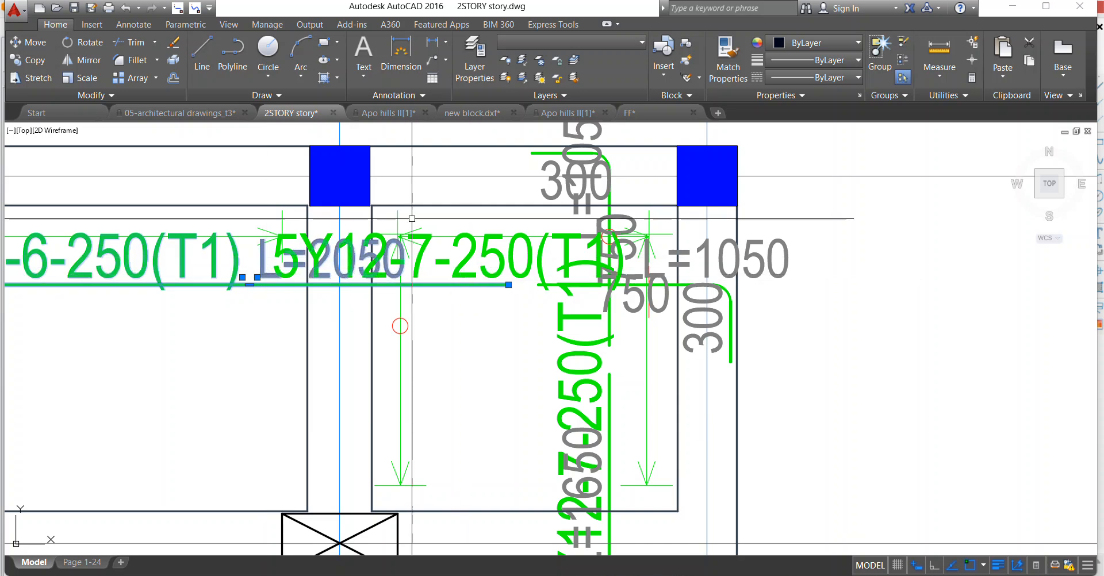
pyautogui.rightClick(375, 222)
pyautogui.click(409, 325)
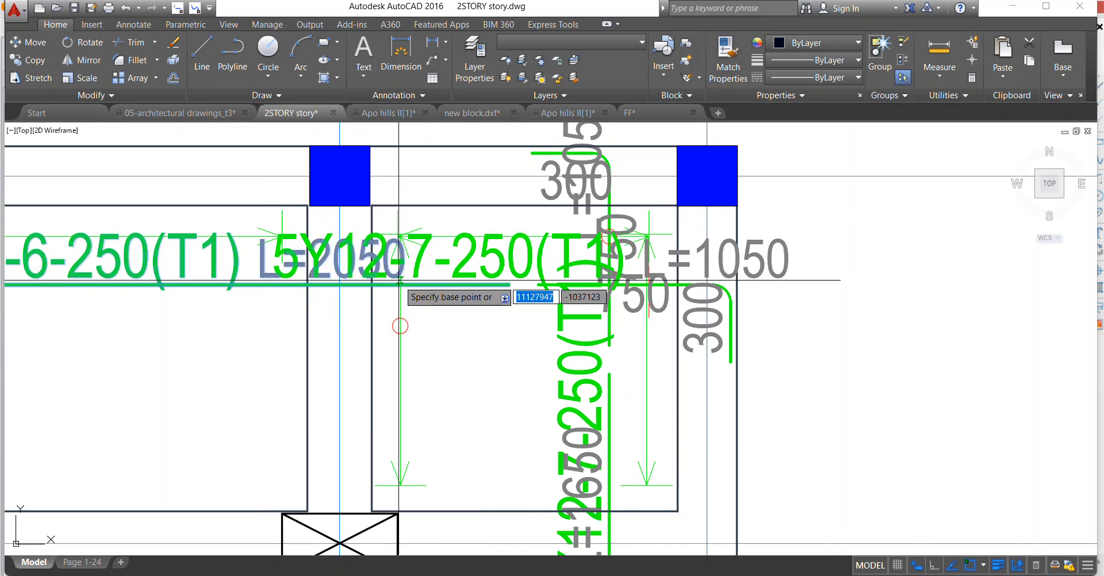
pyautogui.click(398, 284)
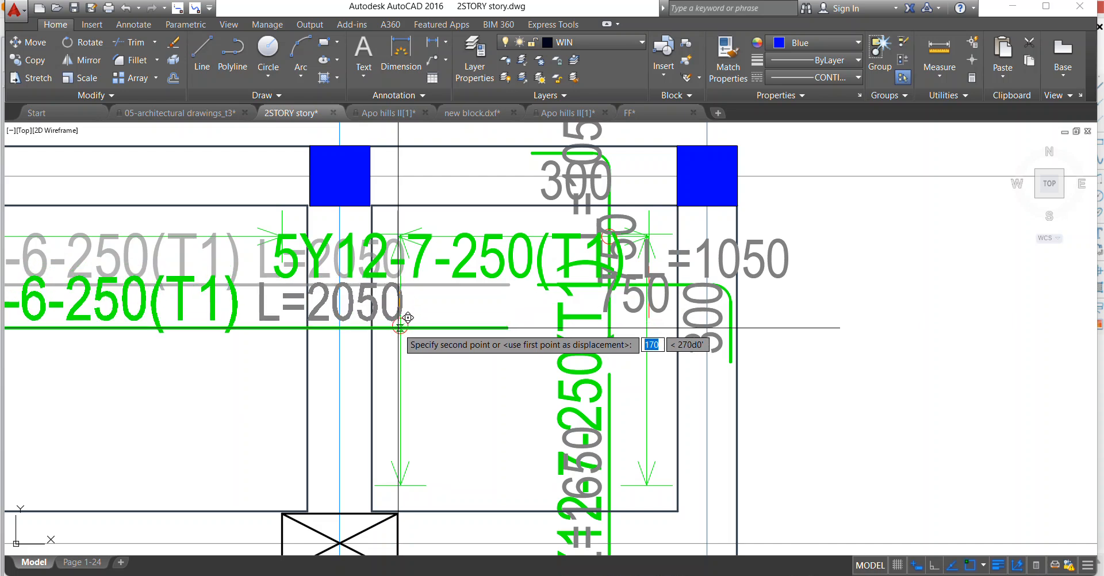
pyautogui.click(408, 318)
# Move the L=2050 text to just below the 5Y12-6-250(T1) bar, midway along it.
pyautogui.scroll(-4, 408, 318)
pyautogui.scroll(2, 412, 289)
pyautogui.click(412, 289)
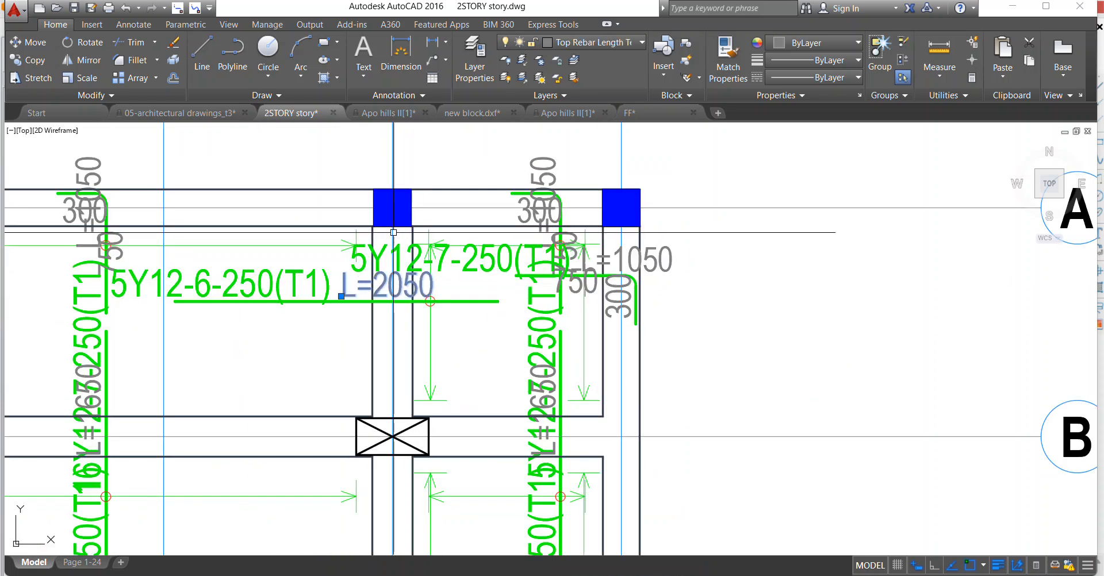
pyautogui.rightClick(393, 293)
pyautogui.click(415, 344)
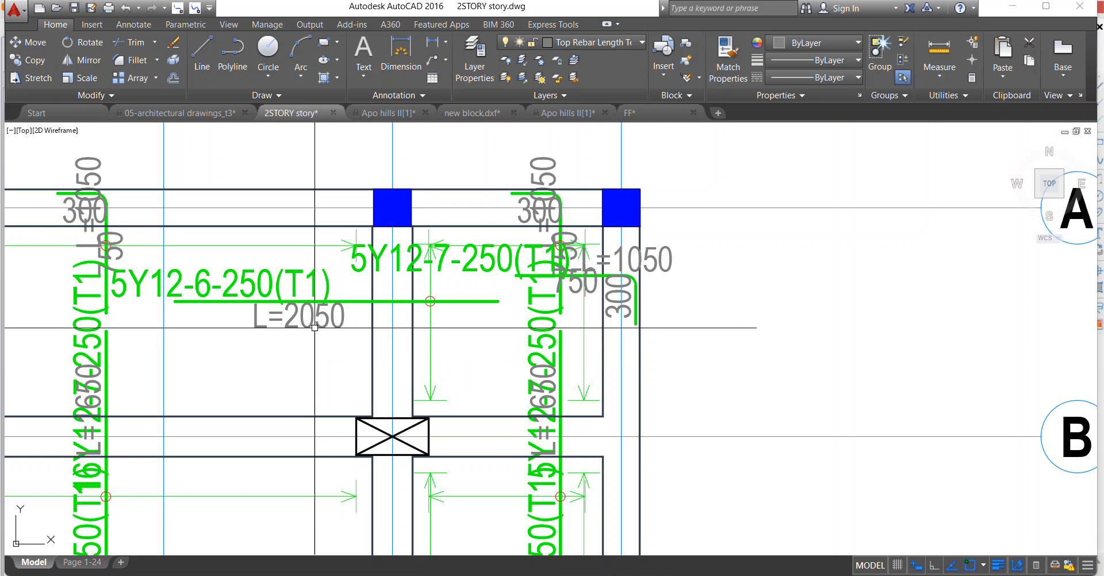
# Erase the vertical 16Y12-7-250(T1) label overlapping the 16Y12-5-250(T1) label between axes 5 and 6.
pyautogui.scroll(-3, 348, 260)
pyautogui.scroll(4, 347, 260)
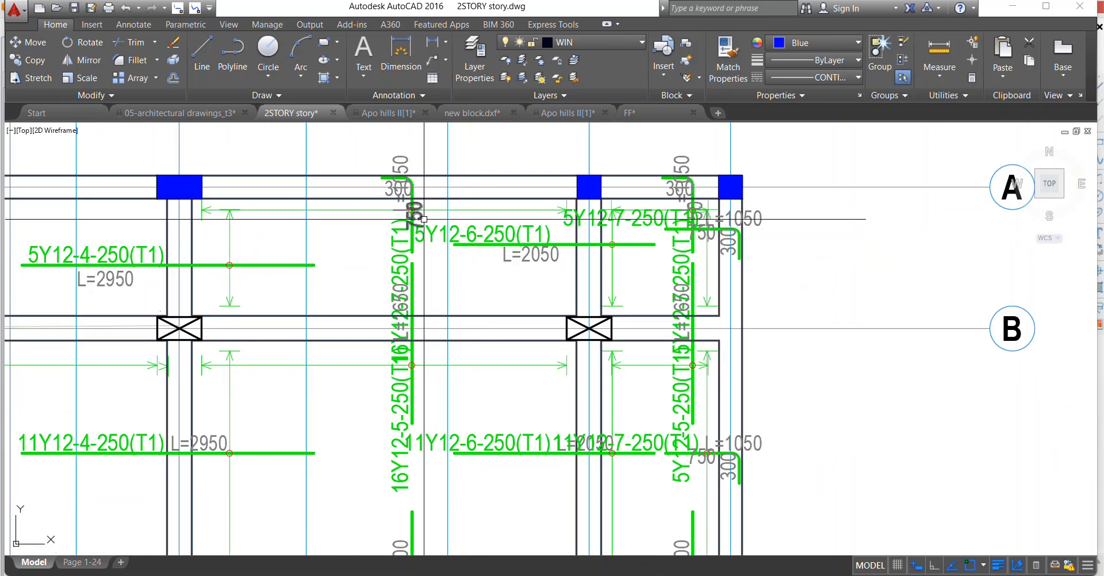
pyautogui.scroll(-3, 412, 365)
pyautogui.scroll(2, 299, 319)
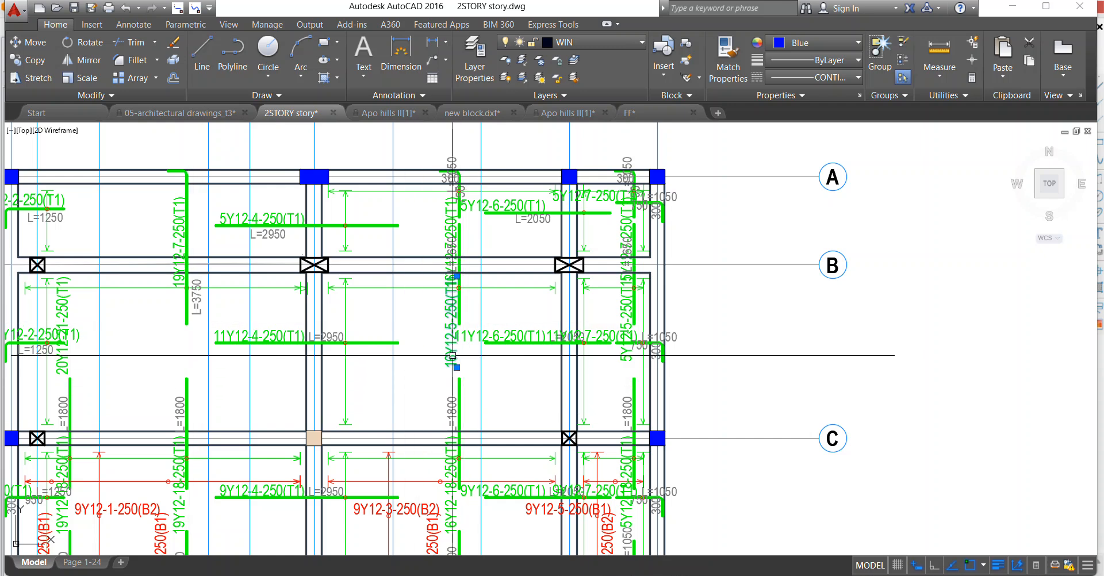
pyautogui.scroll(-2, 387, 273)
pyautogui.scroll(3, 412, 245)
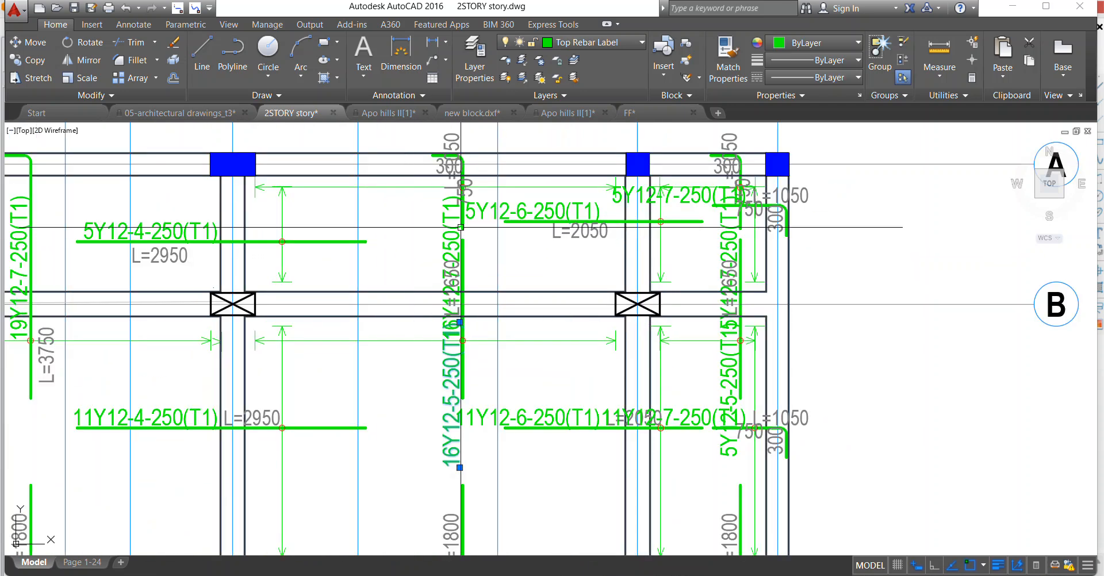
pyautogui.rightClick(450, 219)
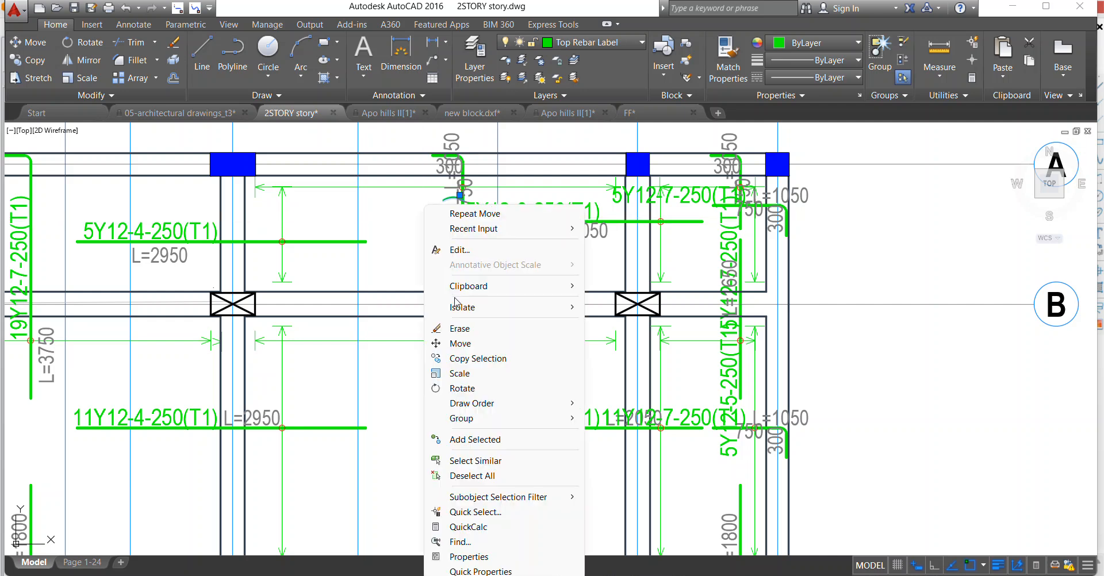
pyautogui.click(455, 328)
# Erase the 750, 300 and total-length texts around the hooked vertical top bar at axis A, between axes 5 and 6.
pyautogui.scroll(2, 463, 205)
pyautogui.click(471, 183)
pyautogui.scroll(-2, 411, 224)
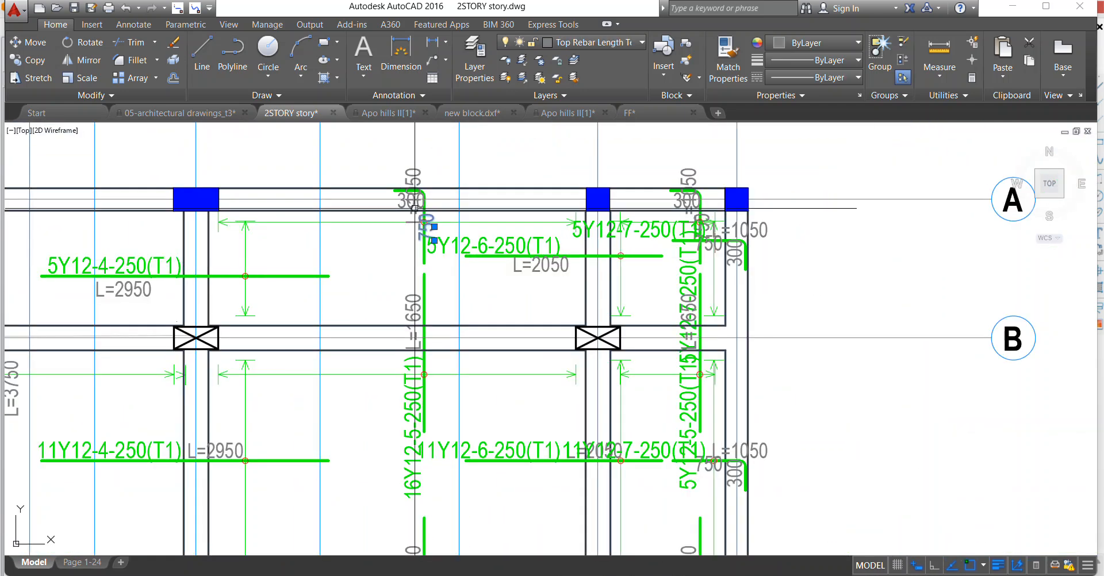
pyautogui.scroll(3, 442, 229)
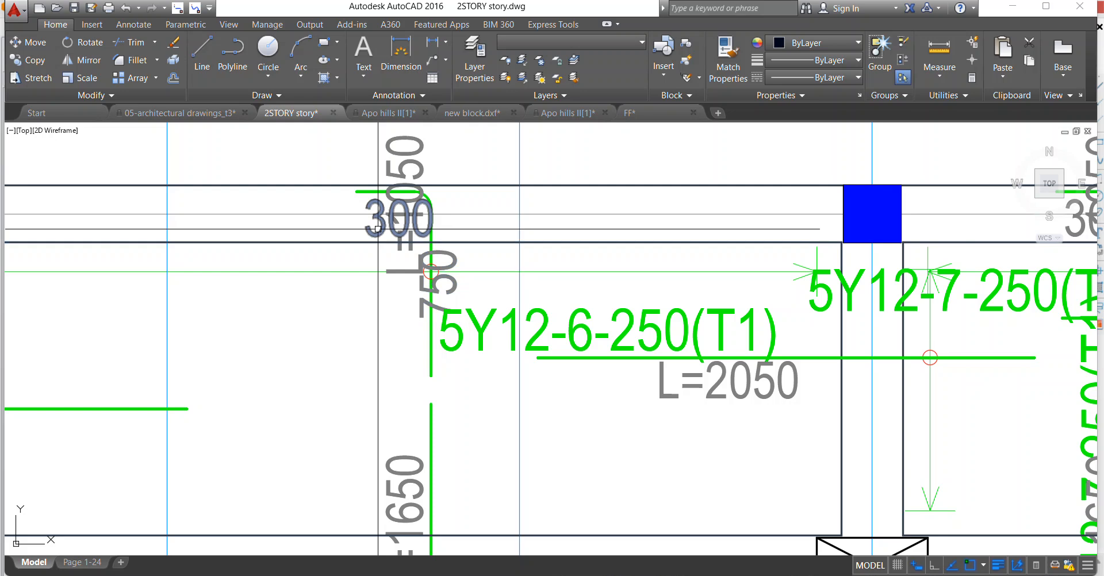
pyautogui.click(378, 228)
pyautogui.click(455, 272)
pyautogui.click(433, 162)
pyautogui.click(350, 165)
pyautogui.rightClick(345, 165)
pyautogui.click(383, 254)
# Stretch the lower end of the hooked top bar between axes 5 and 6 to meet the vertical bar below it.
pyautogui.click(435, 371)
pyautogui.click(435, 371)
pyautogui.click(435, 373)
pyautogui.click(436, 374)
pyautogui.click(436, 372)
pyautogui.click(437, 373)
pyautogui.click(432, 370)
pyautogui.click(431, 375)
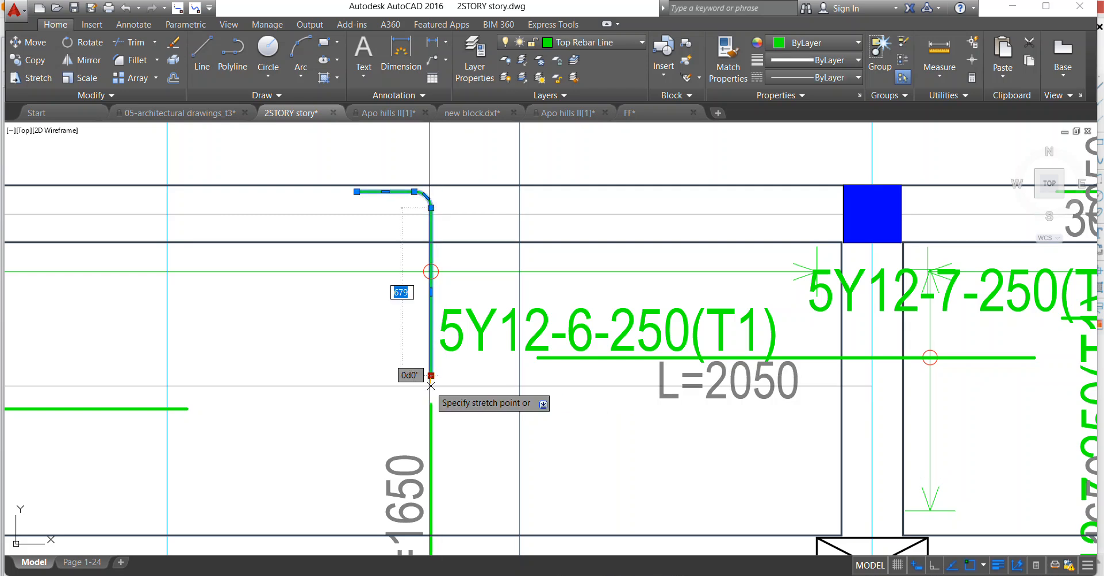
pyautogui.click(432, 403)
pyautogui.press('Escape')
# Move the L=1650 text to the other side of the joined vertical bar, just below axis B.
pyautogui.scroll(-4, 438, 283)
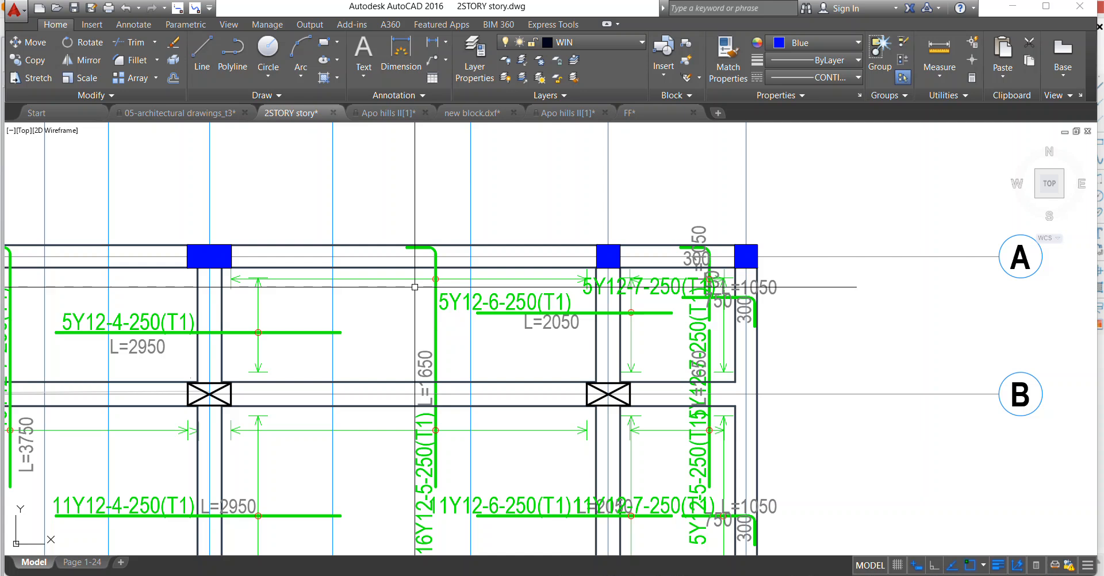
pyautogui.click(424, 370)
pyautogui.rightClick(424, 370)
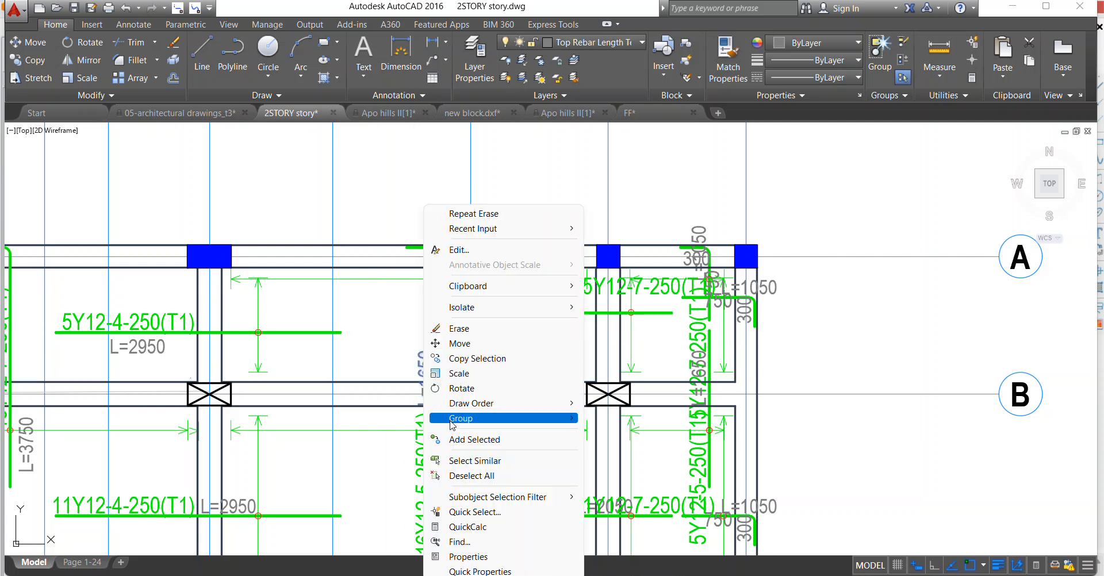
pyautogui.click(448, 345)
pyautogui.click(413, 388)
pyautogui.scroll(2, 452, 471)
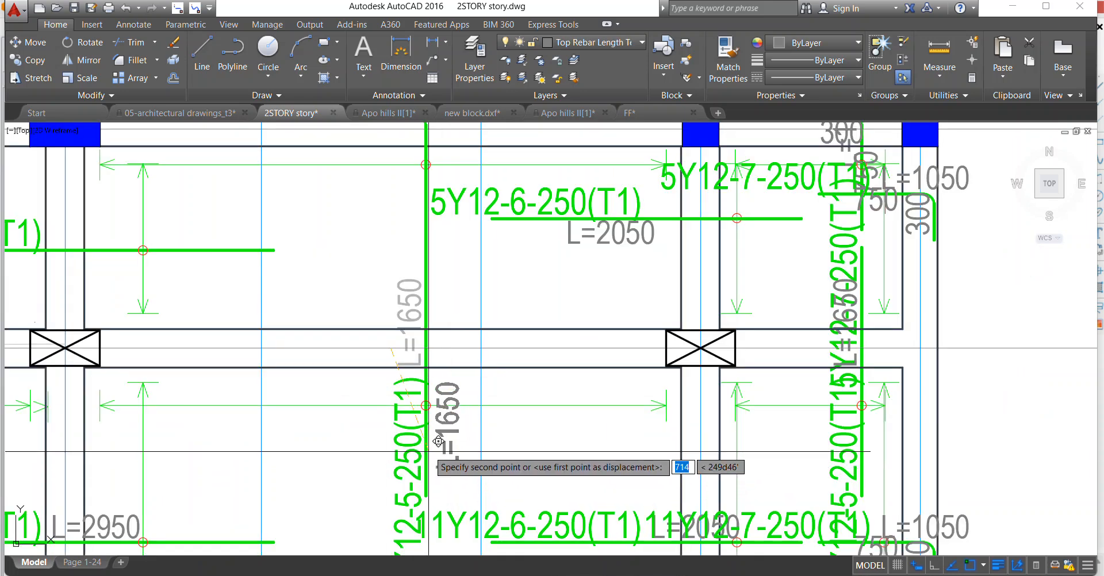
pyautogui.click(431, 439)
pyautogui.scroll(-3, 450, 394)
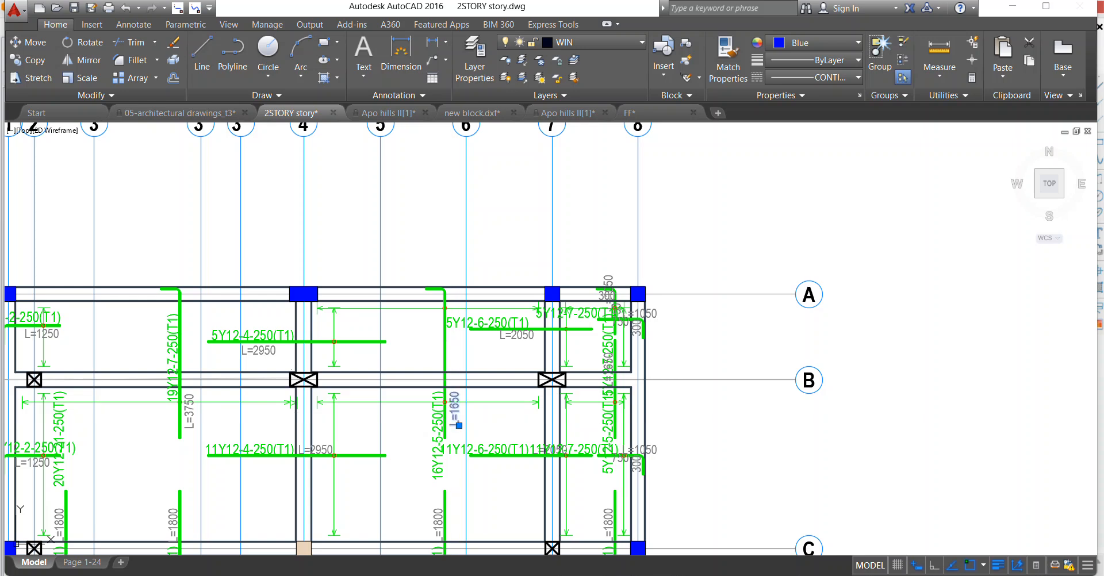
# Change the length text beside the joined 16Y12-5-250(T1) bar to L=3750.
pyautogui.doubleClick(458, 421)
pyautogui.scroll(3, 463, 422)
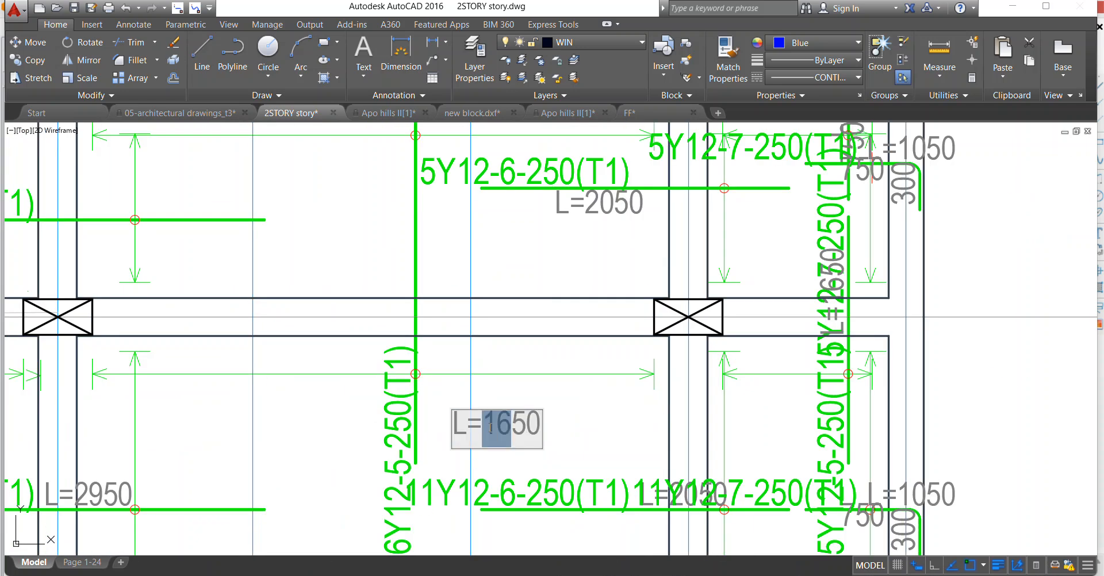
pyautogui.write('37')
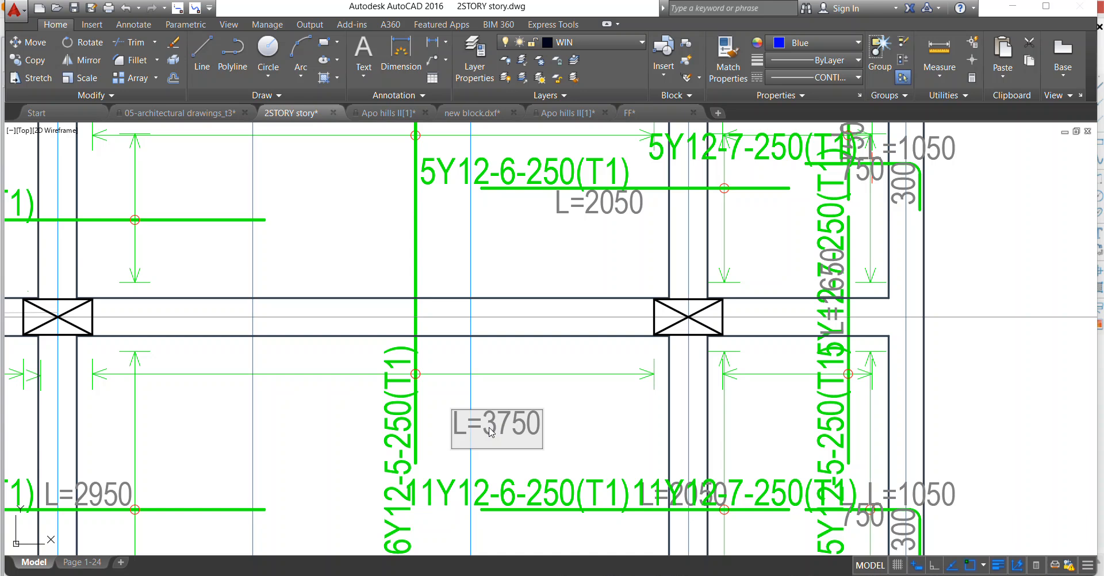
pyautogui.click(512, 371)
# Move the 19Y12-7-250(T1) label down along its vertical bar between axes 3 and 3'.
pyautogui.scroll(-3, 397, 305)
pyautogui.scroll(3, 486, 202)
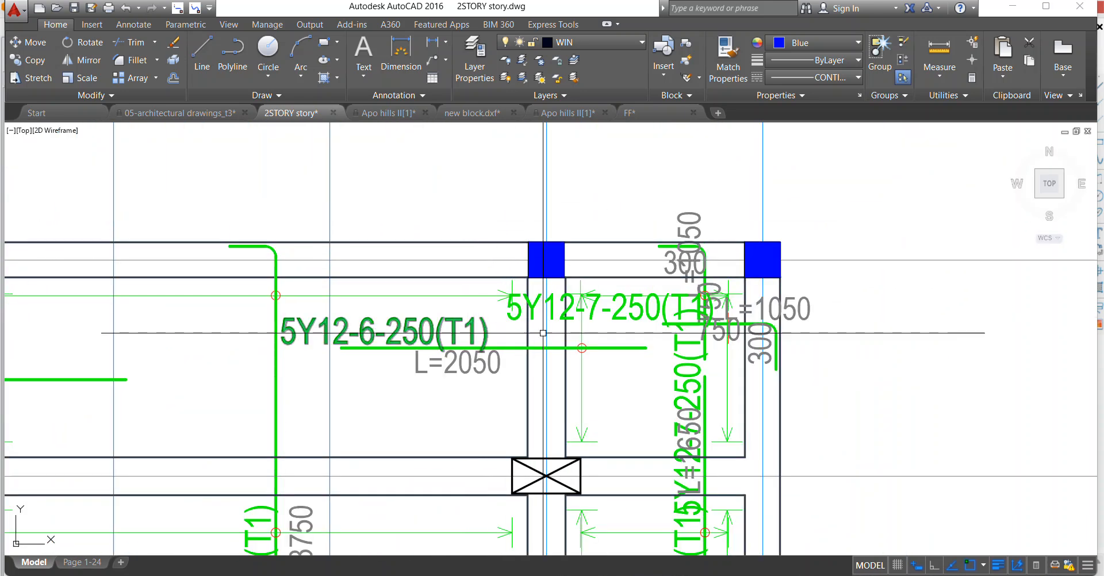
pyautogui.scroll(-5, 587, 244)
pyautogui.scroll(-2, 471, 247)
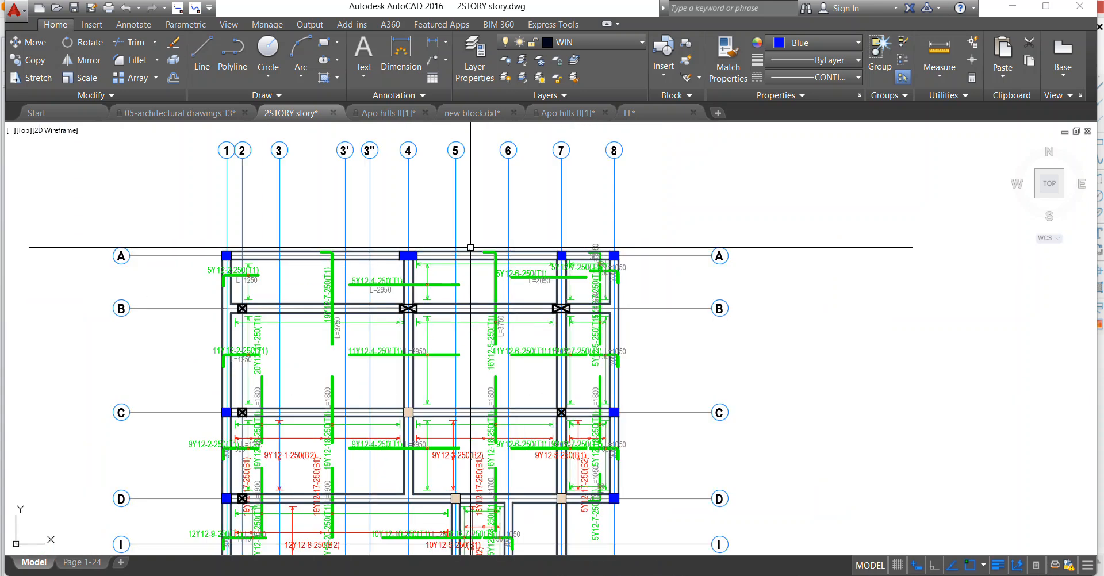
pyautogui.scroll(3, 347, 236)
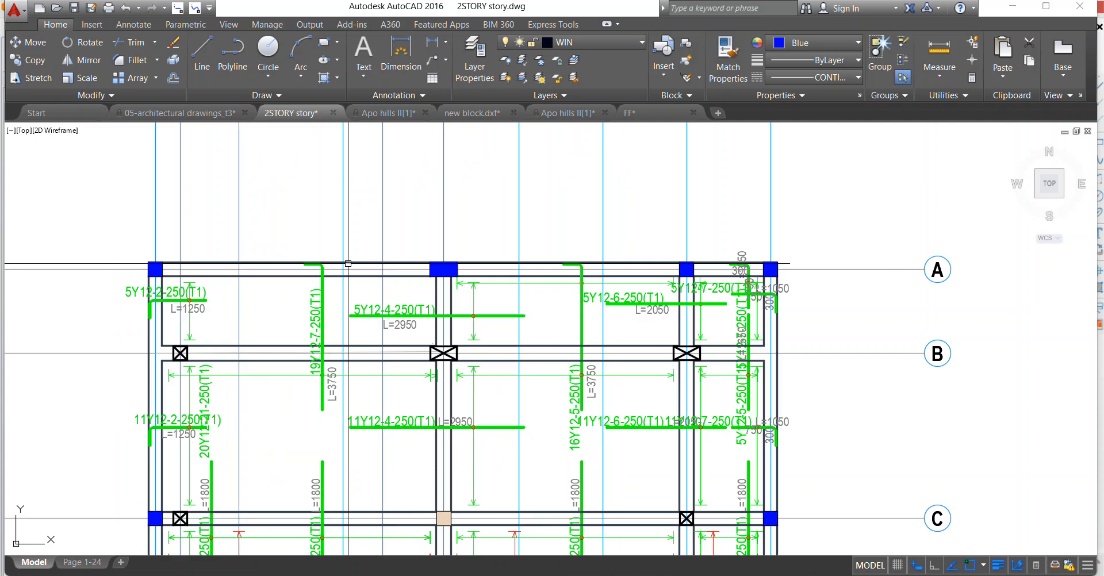
pyautogui.click(311, 325)
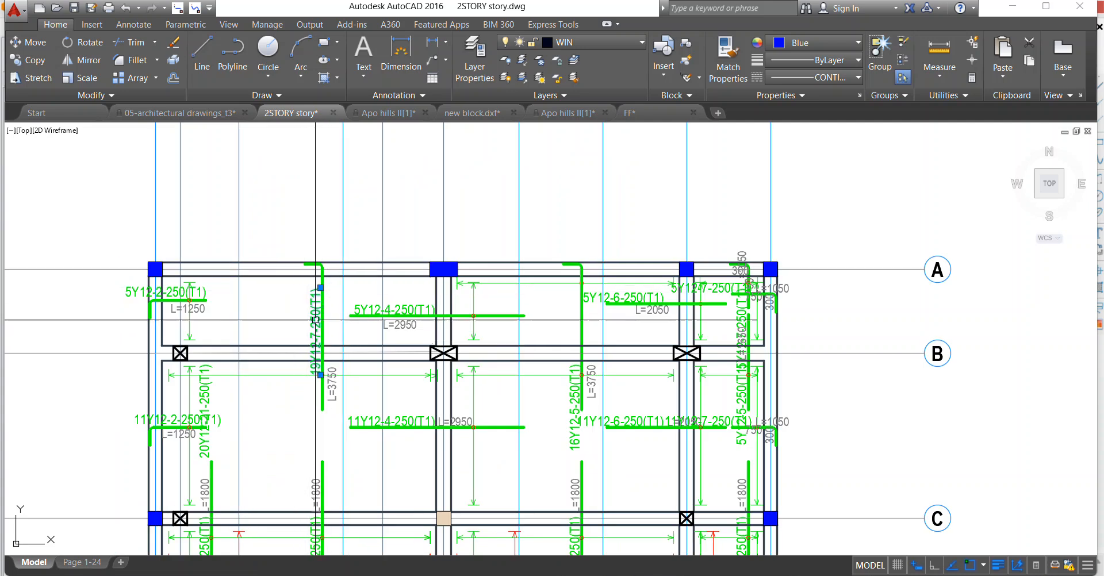
pyautogui.rightClick(291, 293)
pyautogui.click(330, 358)
pyautogui.scroll(4, 319, 336)
pyautogui.click(319, 374)
pyautogui.scroll(-8, 296, 398)
pyautogui.scroll(6, 432, 361)
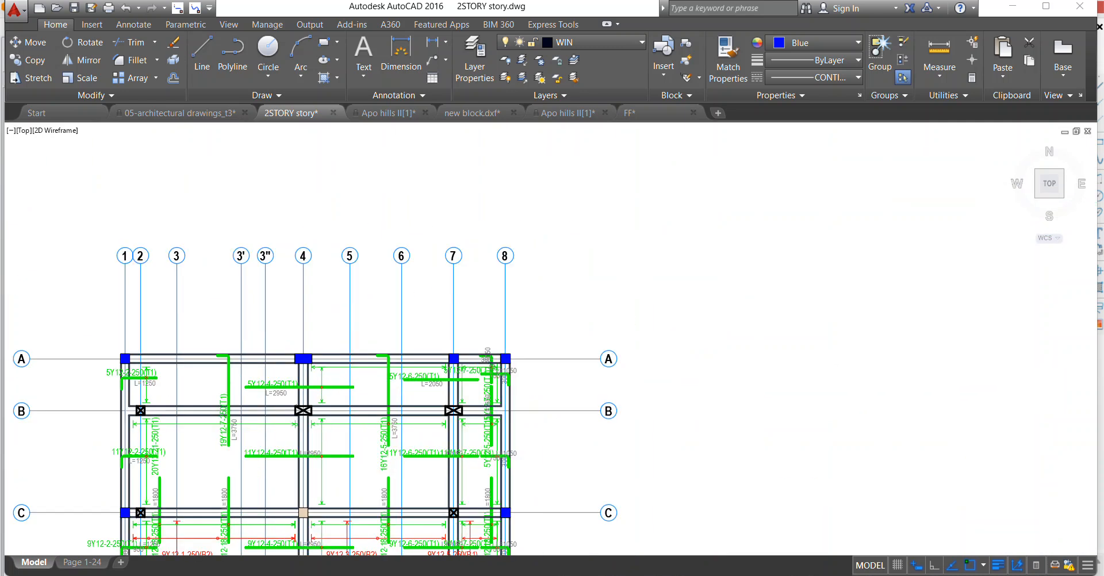
# Erase the horizontal 750 text and the 300 hook text of the 5Y12-7-250(T1) bar near axis 8.
pyautogui.scroll(2, 612, 413)
pyautogui.click(616, 398)
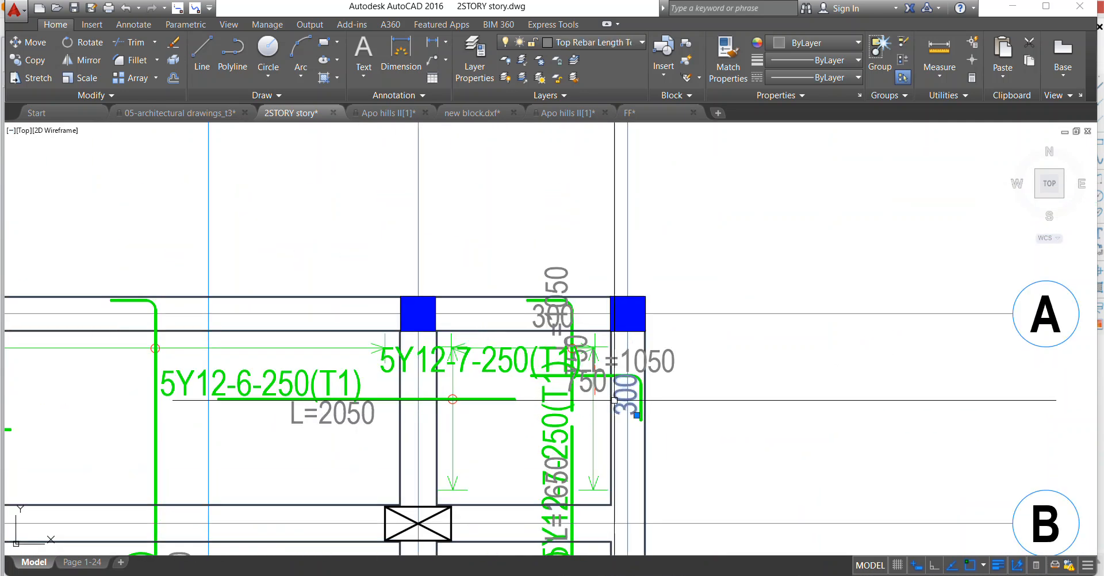
pyautogui.rightClick(495, 367)
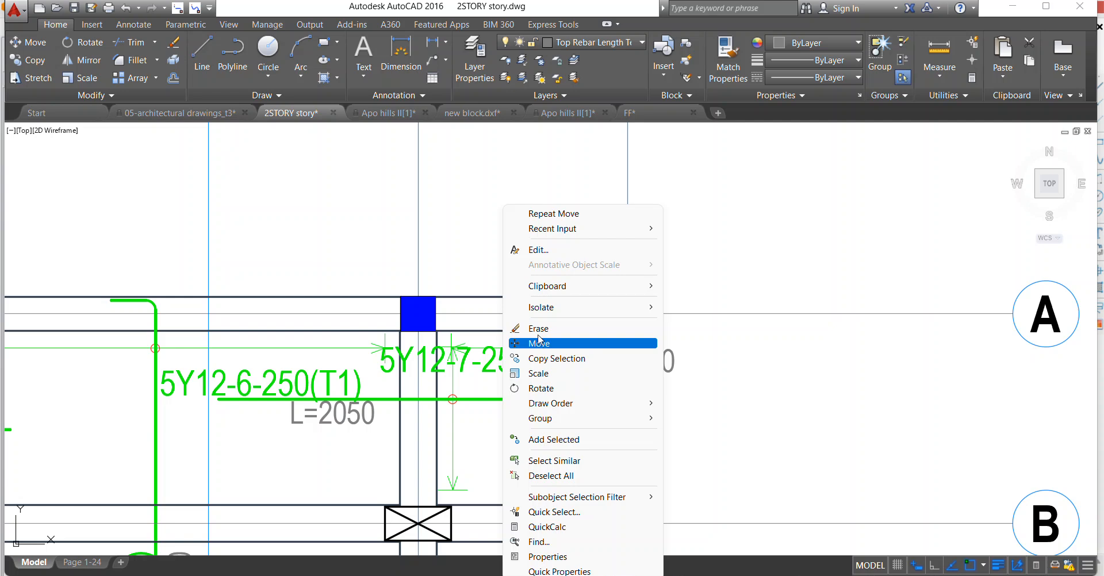
pyautogui.click(539, 330)
pyautogui.scroll(2, 579, 391)
pyautogui.click(620, 406)
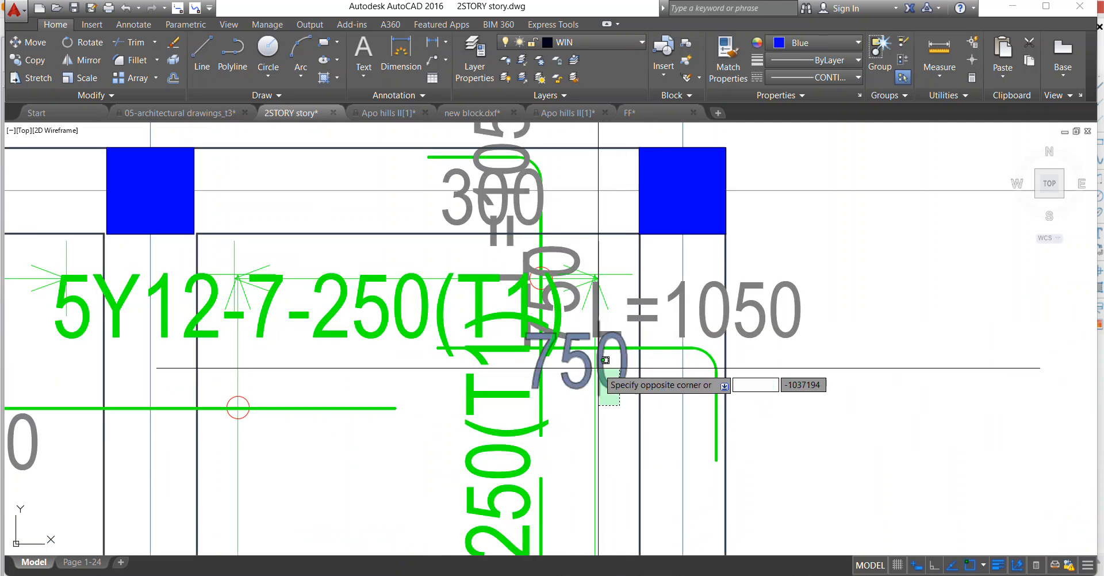
pyautogui.scroll(2, 606, 360)
pyautogui.click(600, 372)
pyautogui.rightClick(588, 377)
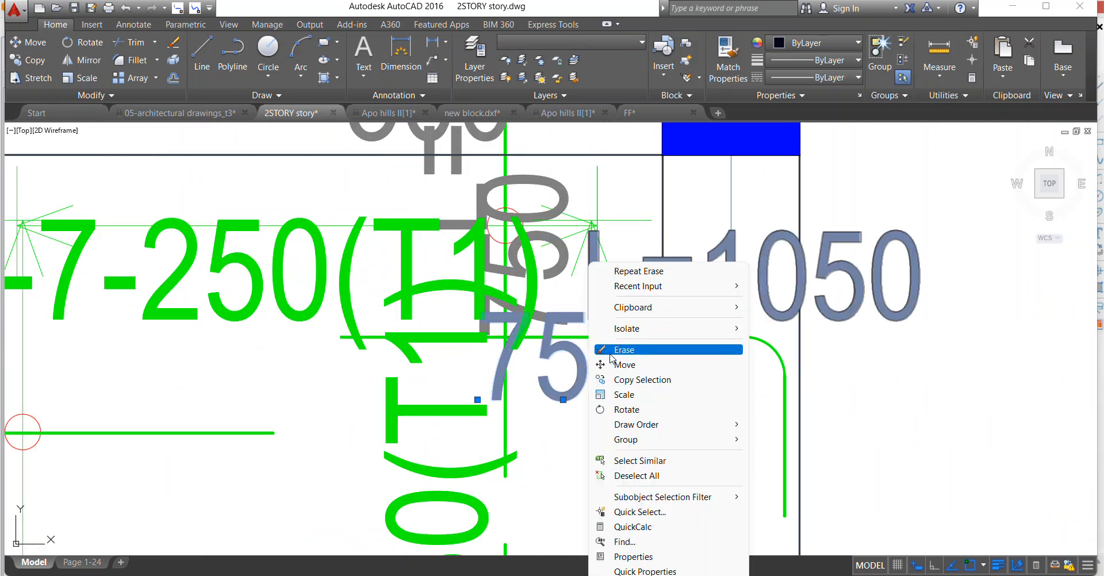
pyautogui.click(610, 353)
# Select the horizontal 5Y12-6-250(T1) top bar crossing axis 7, between axes A and B.
pyautogui.scroll(-3, 532, 386)
pyautogui.scroll(1, 456, 407)
pyautogui.click(422, 397)
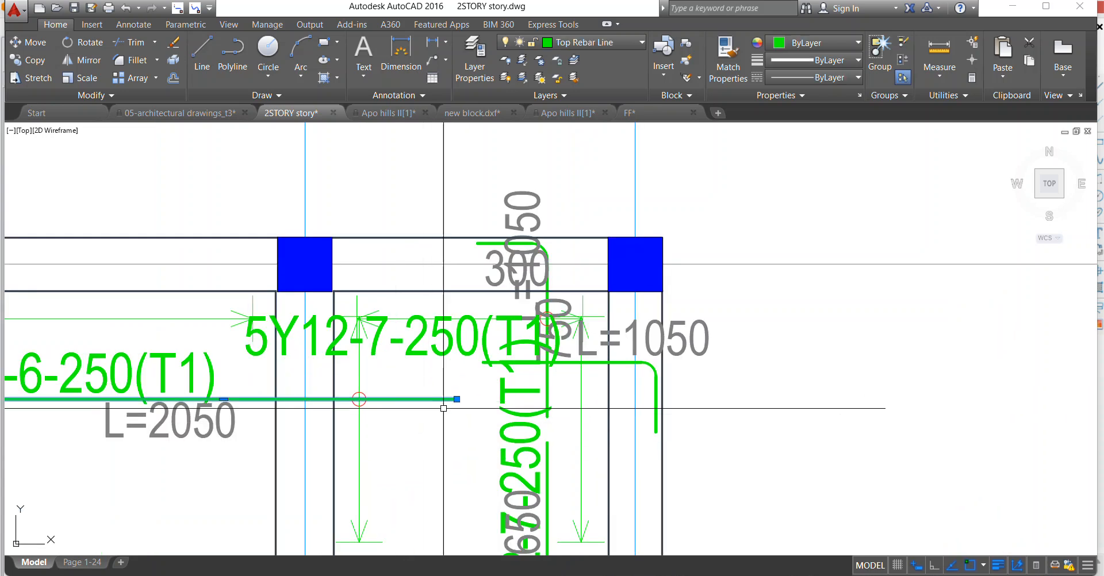
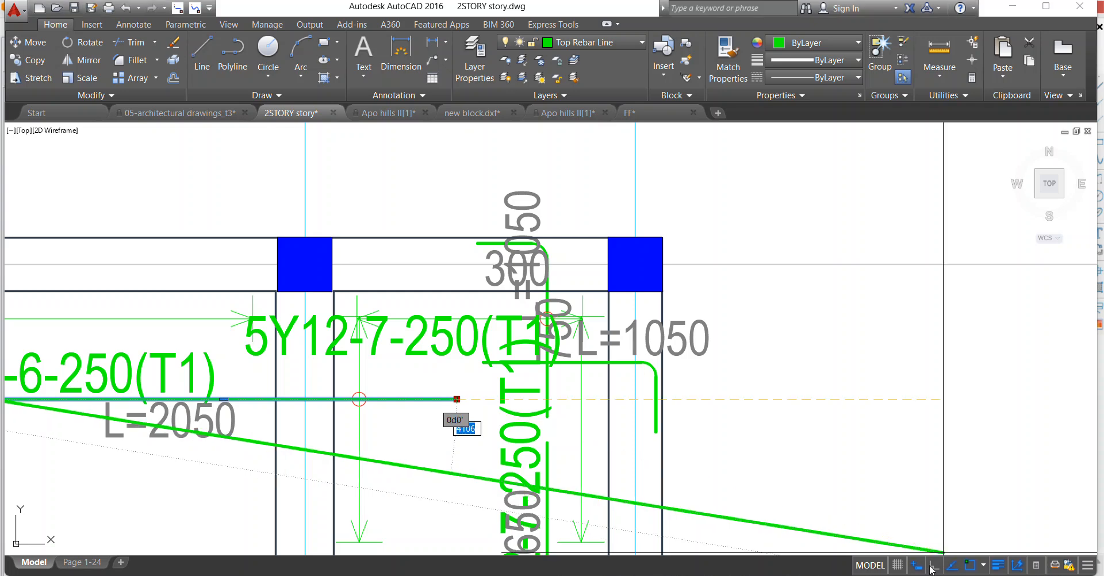
# Stretch the end of the 5Y12-6-250(T1) top bar horizontally to the inner face of the edge beam on axis 8.
pyautogui.press('F8')
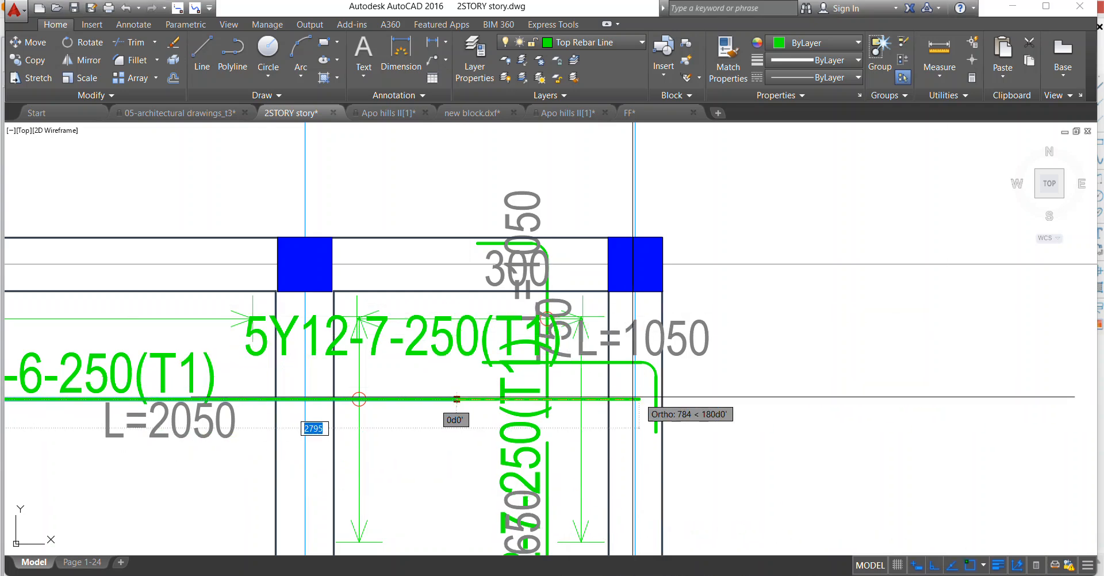
pyautogui.click(613, 393)
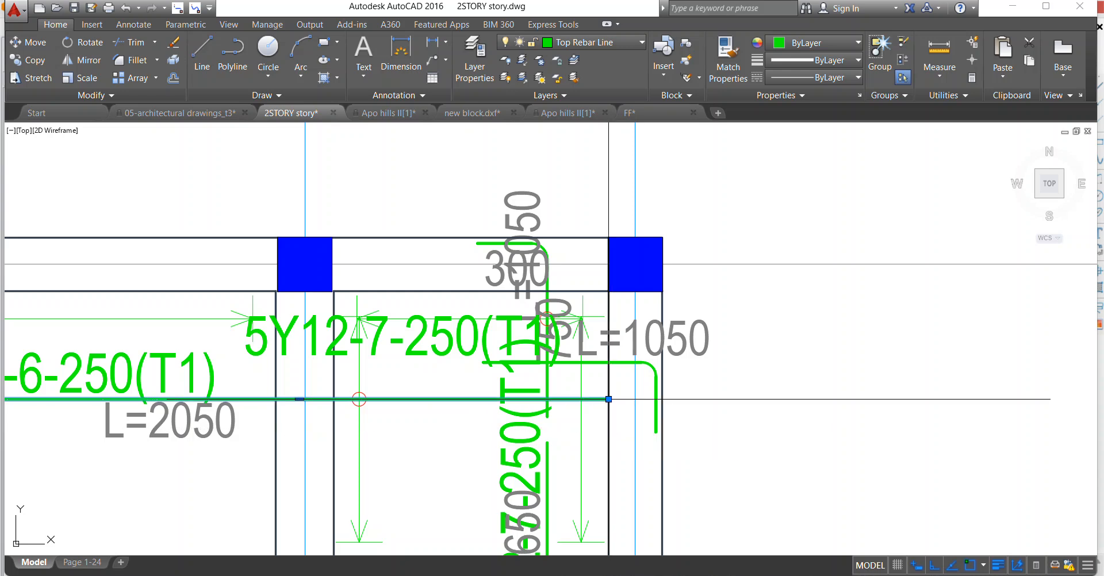
pyautogui.press('Escape')
# Move the hooked horizontal 5Y12-7-250(T1) bar near axis 8, with its L=1050 text, down into line with the 5Y12-6-250(T1) bar.
pyautogui.scroll(2, 539, 364)
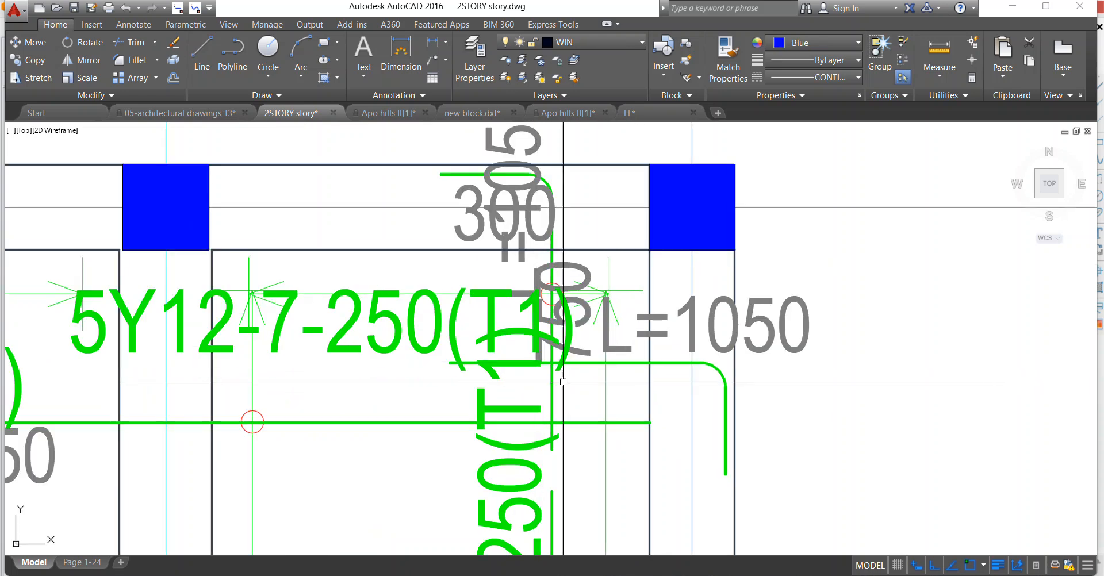
pyautogui.click(724, 375)
pyautogui.click(628, 385)
pyautogui.click(615, 339)
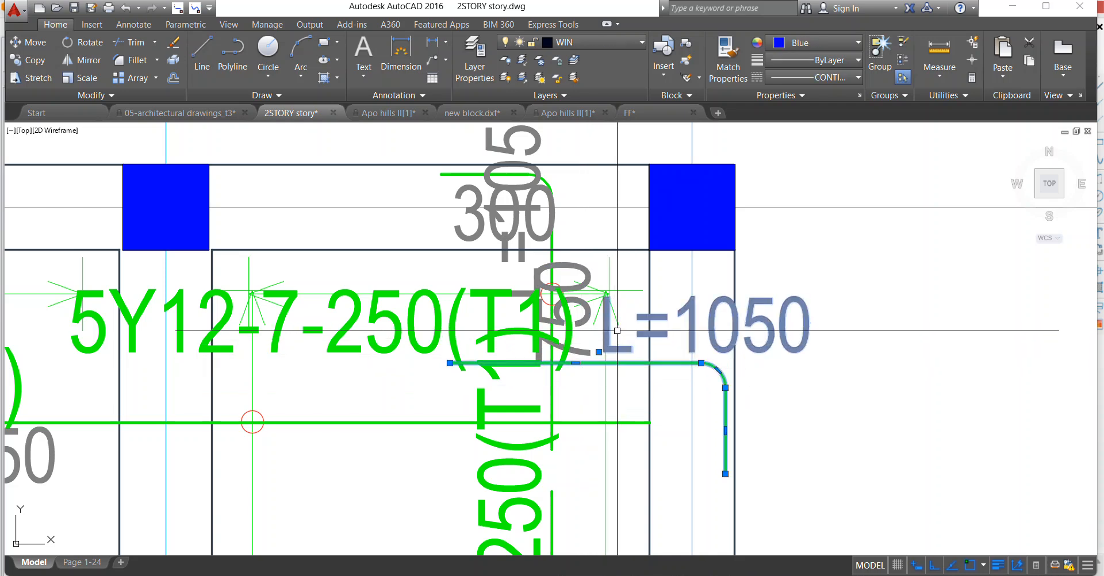
pyautogui.rightClick(624, 358)
pyautogui.click(669, 364)
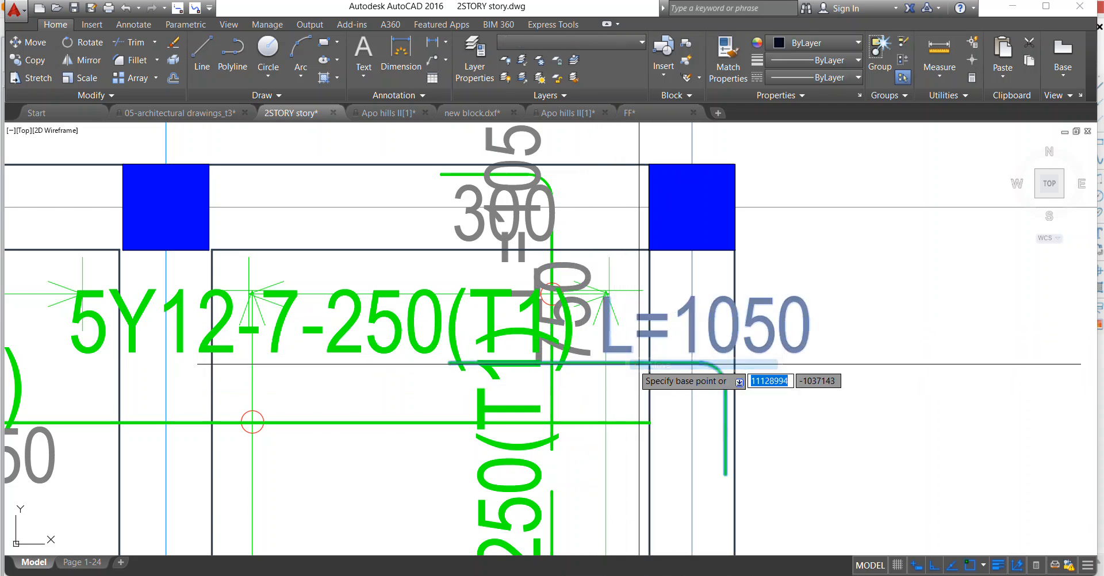
pyautogui.click(608, 363)
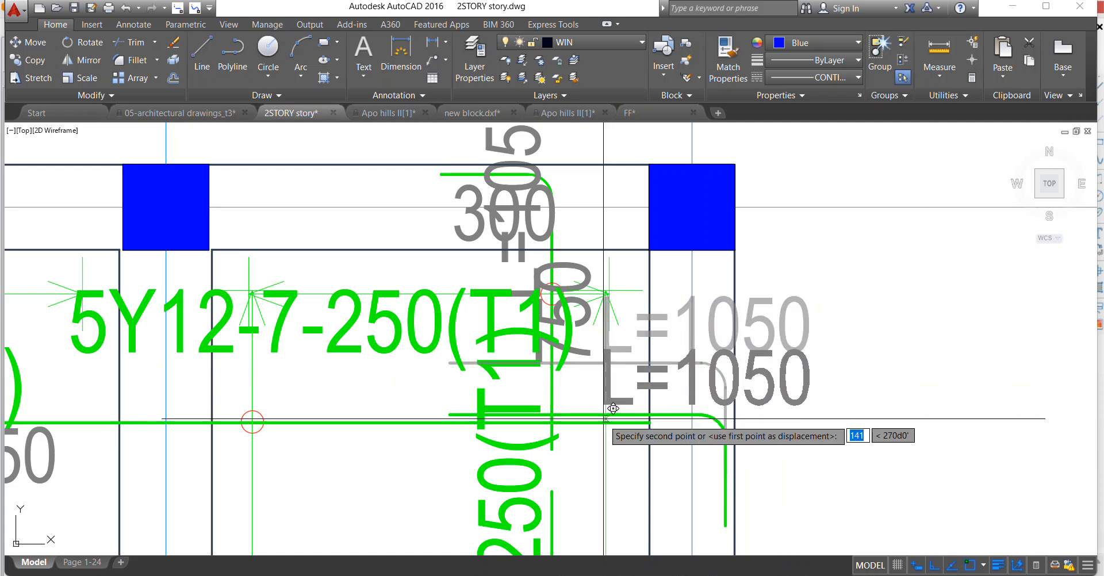
pyautogui.scroll(-4, 606, 423)
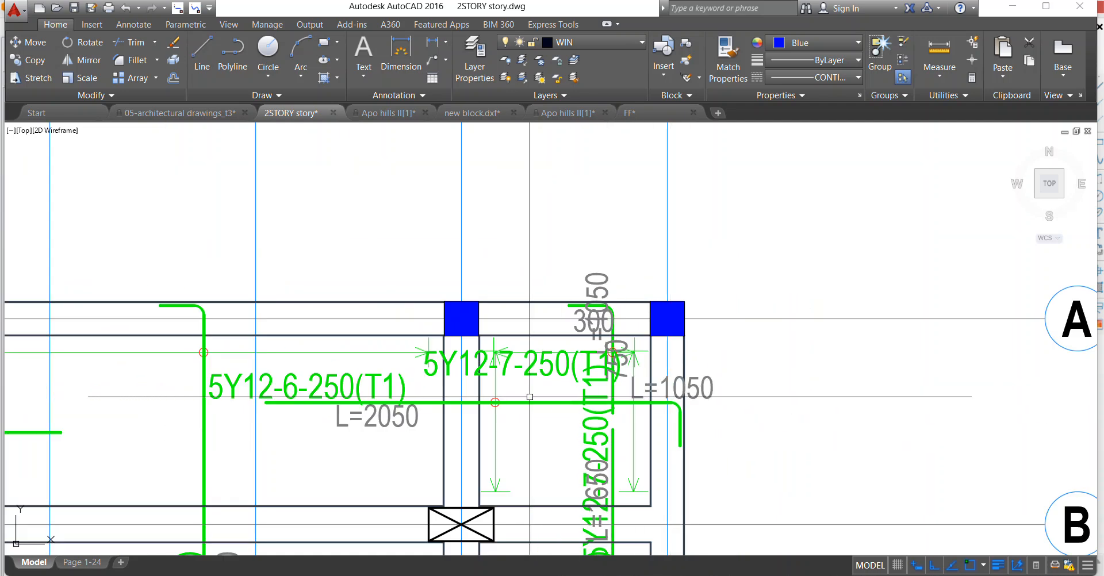
# Erase the horizontal L=1050 text above the hooked bar near axis 8.
pyautogui.rightClick(664, 382)
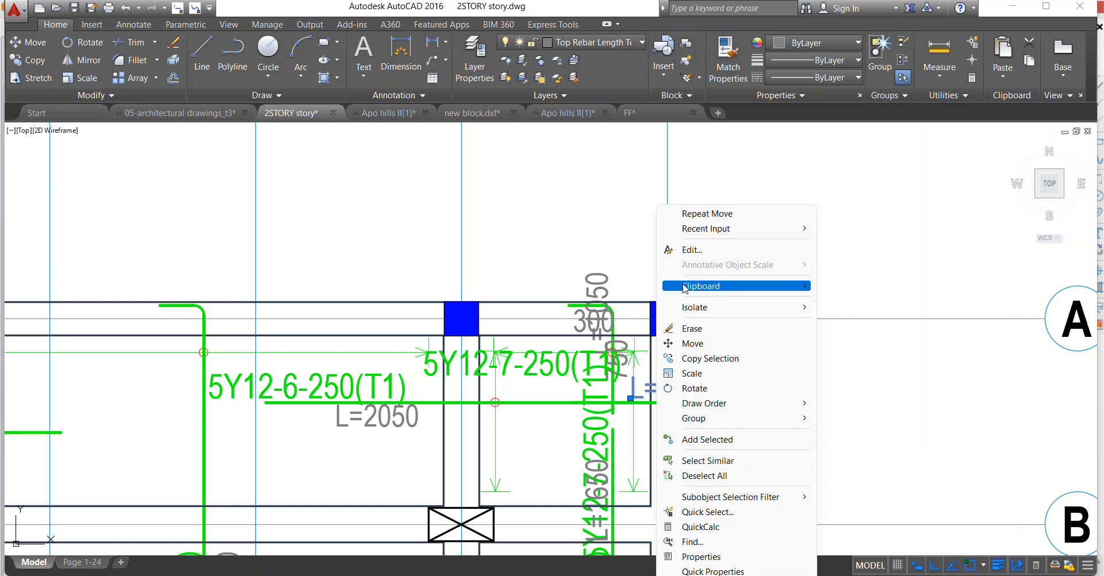
pyautogui.click(693, 343)
pyautogui.scroll(-3, 619, 390)
pyautogui.scroll(4, 619, 391)
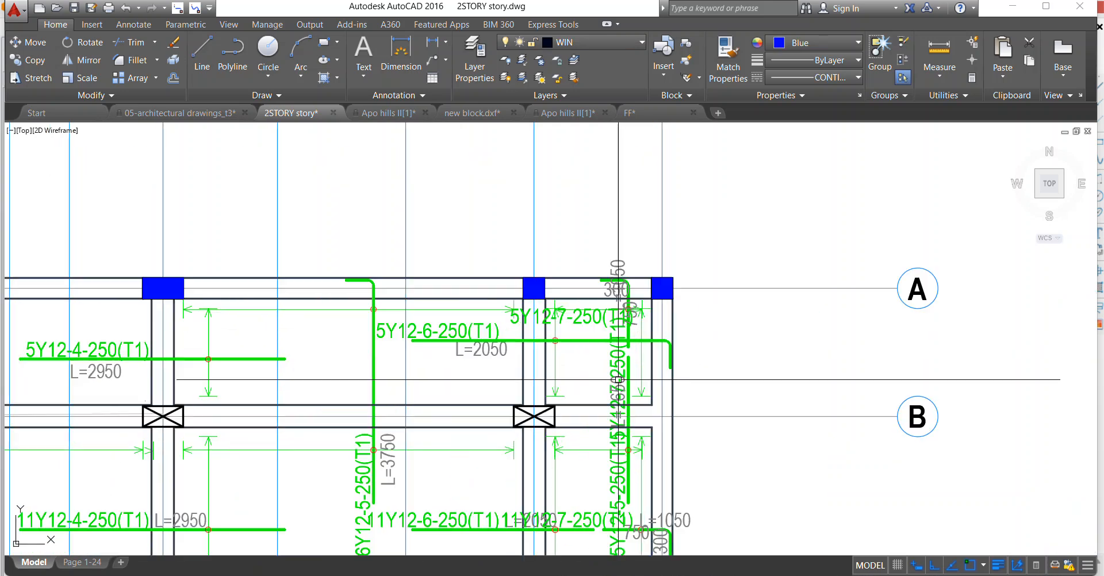
pyautogui.scroll(2, 552, 322)
pyautogui.scroll(-4, 552, 322)
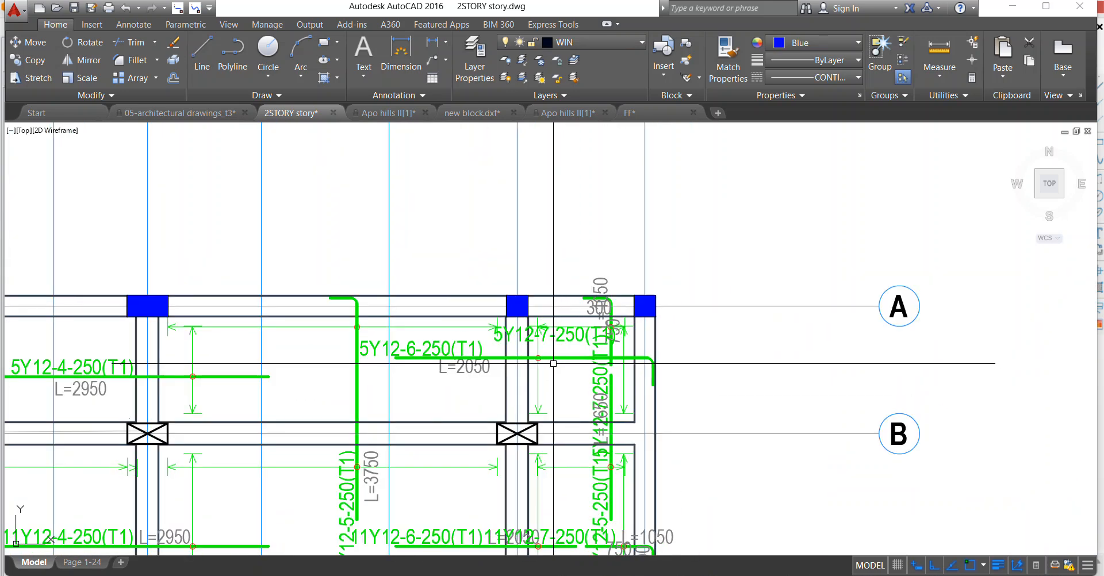
pyautogui.scroll(4, 589, 339)
pyautogui.scroll(2, 588, 339)
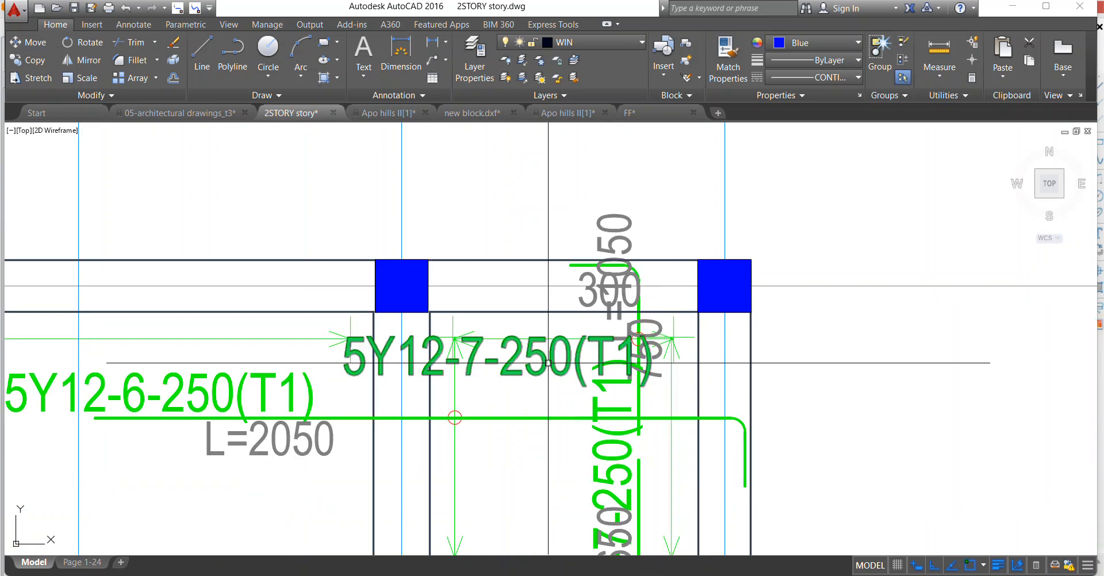
# Erase the horizontal 5Y12-7-250(T1) label and the vertical 750 text between axes 7 and 8 below axis A.
pyautogui.click(589, 338)
pyautogui.scroll(-2, 493, 243)
pyautogui.rightClick(493, 242)
pyautogui.click(511, 328)
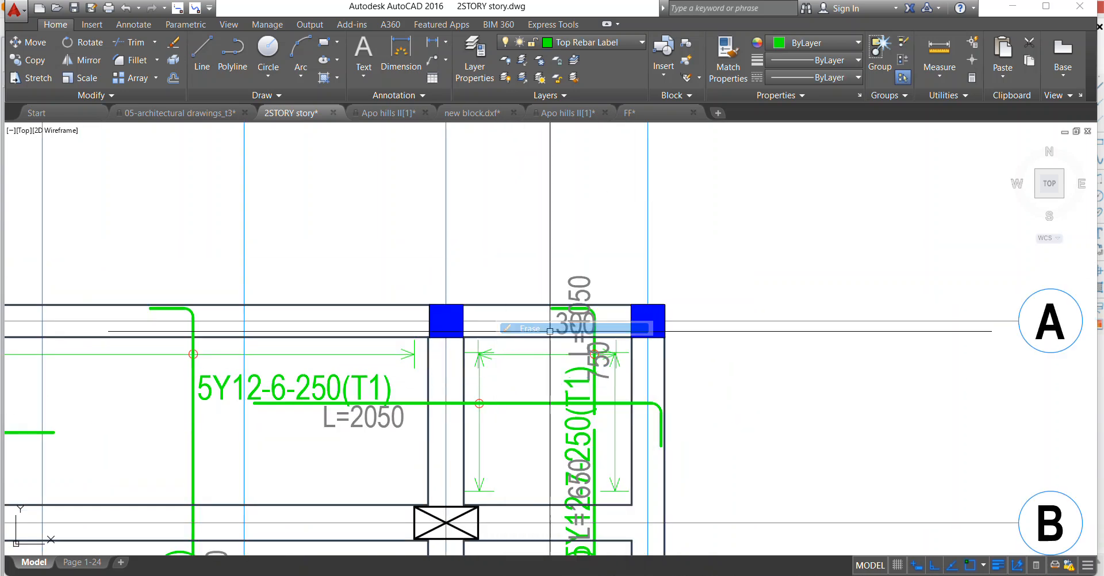
pyautogui.scroll(-2, 604, 356)
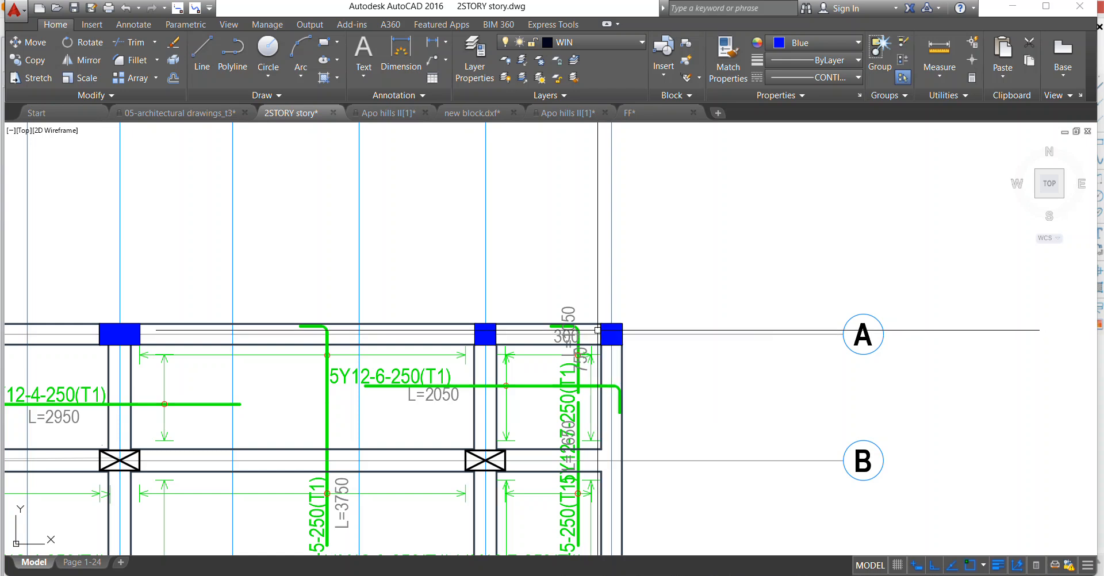
pyautogui.scroll(4, 580, 321)
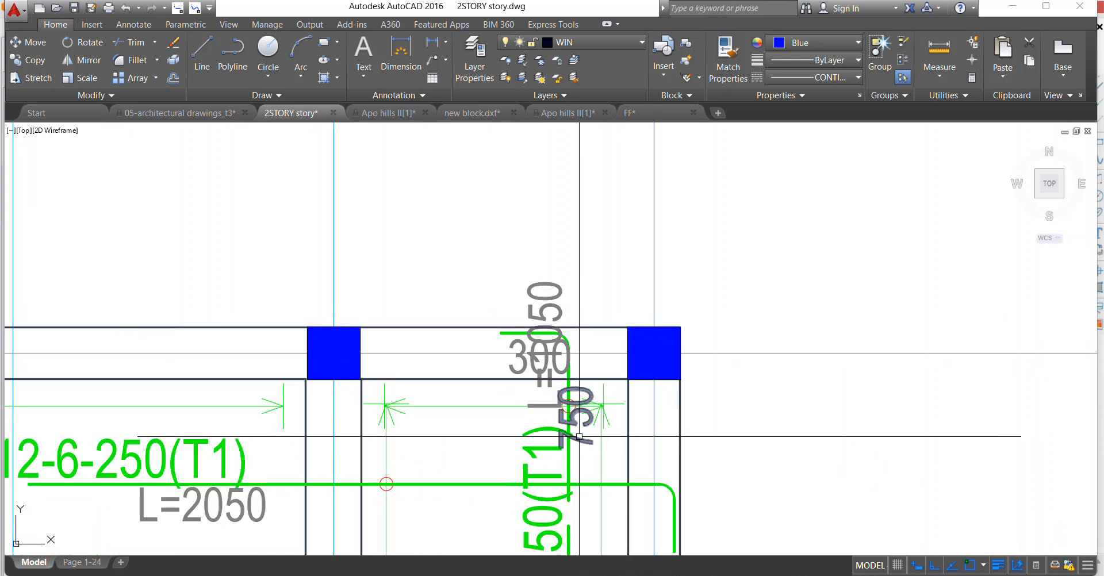
pyautogui.rightClick(596, 278)
pyautogui.click(623, 329)
# Move the vertical 5Y12-7-250(T1) bar with its circle mark and label horizontally towards axis 7, clear of the 5Y12-5-250(T1) bar.
pyautogui.scroll(-4, 522, 310)
pyautogui.scroll(2, 515, 341)
pyautogui.scroll(4, 532, 327)
pyautogui.scroll(-2, 581, 392)
pyautogui.scroll(2, 576, 460)
pyautogui.click(587, 456)
pyautogui.click(522, 420)
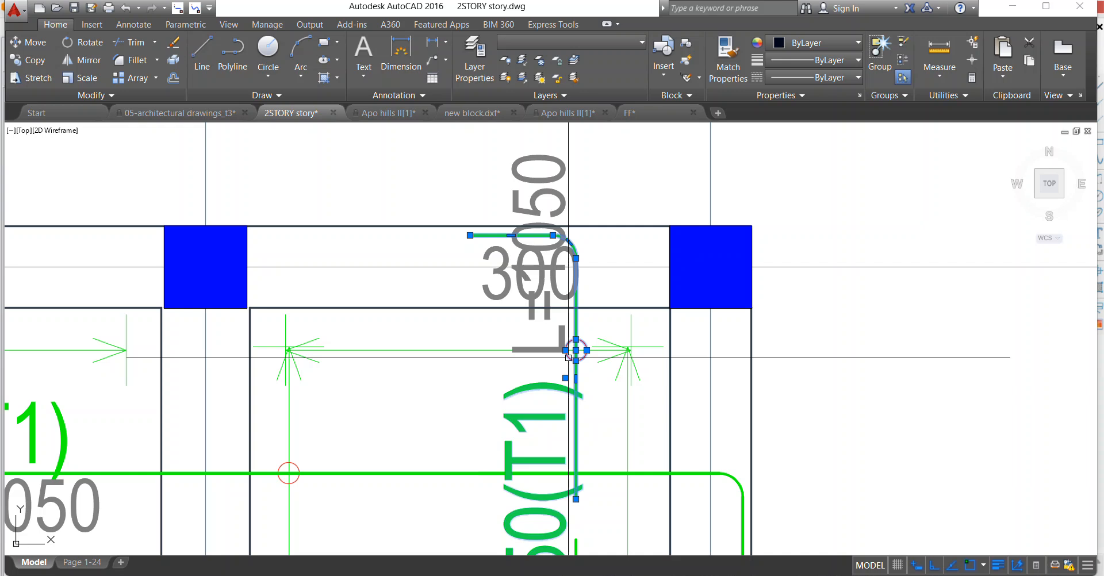
pyautogui.rightClick(568, 357)
pyautogui.click(576, 357)
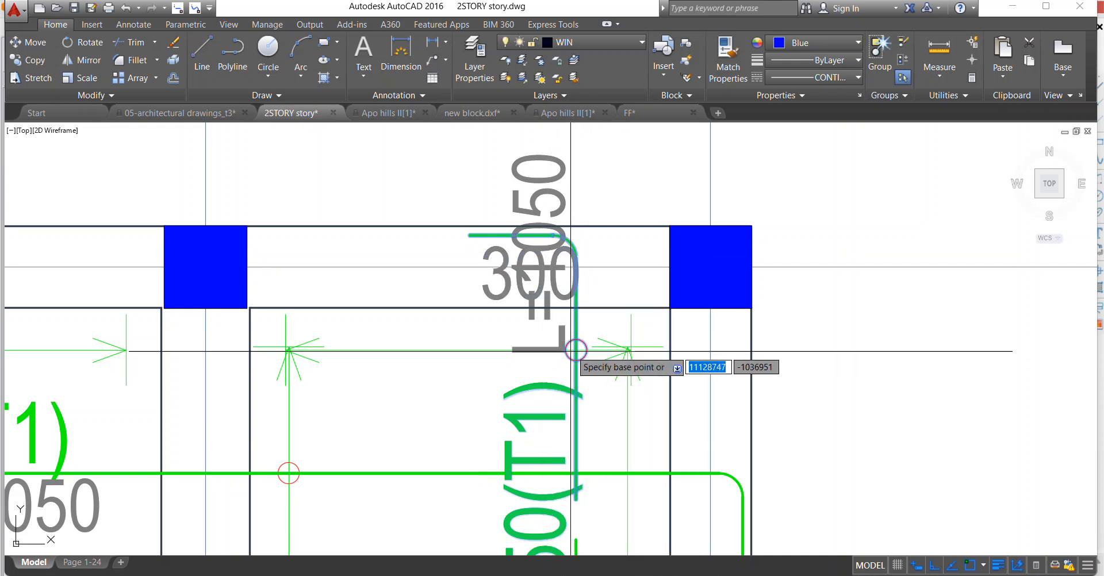
pyautogui.click(575, 349)
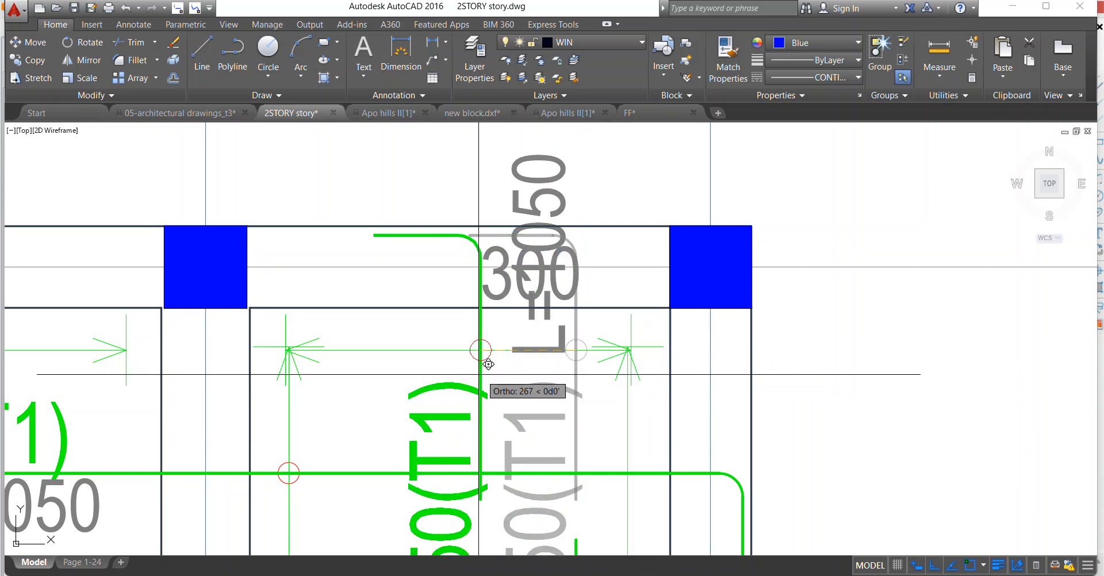
pyautogui.click(415, 353)
pyautogui.scroll(-4, 415, 352)
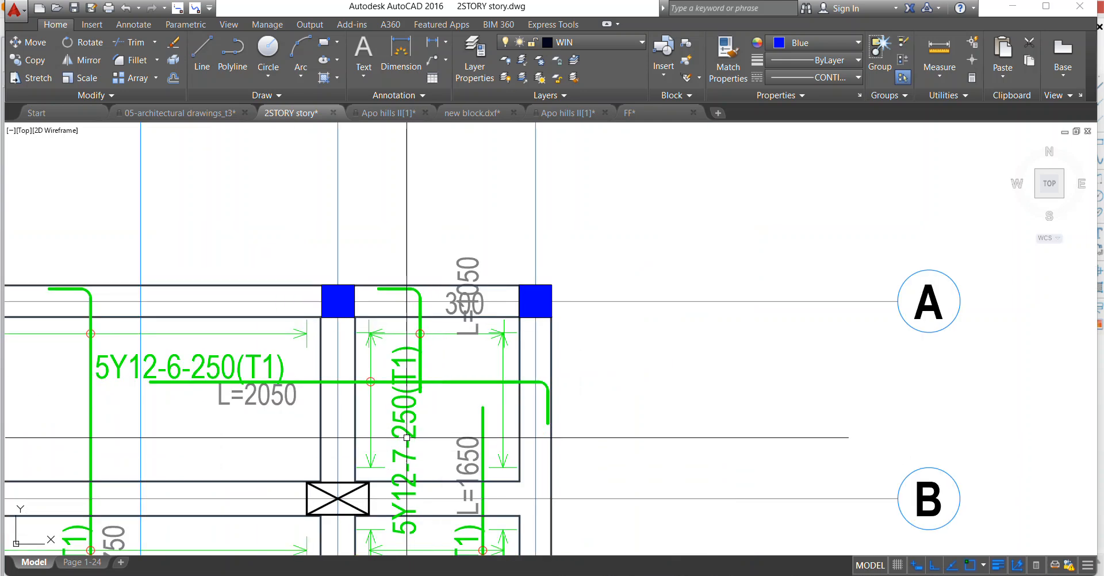
# Erase the 300 hook text of the vertical 5Y12-7-250(T1) bar and move its L=1050 text down beside the bar.
pyautogui.rightClick(453, 297)
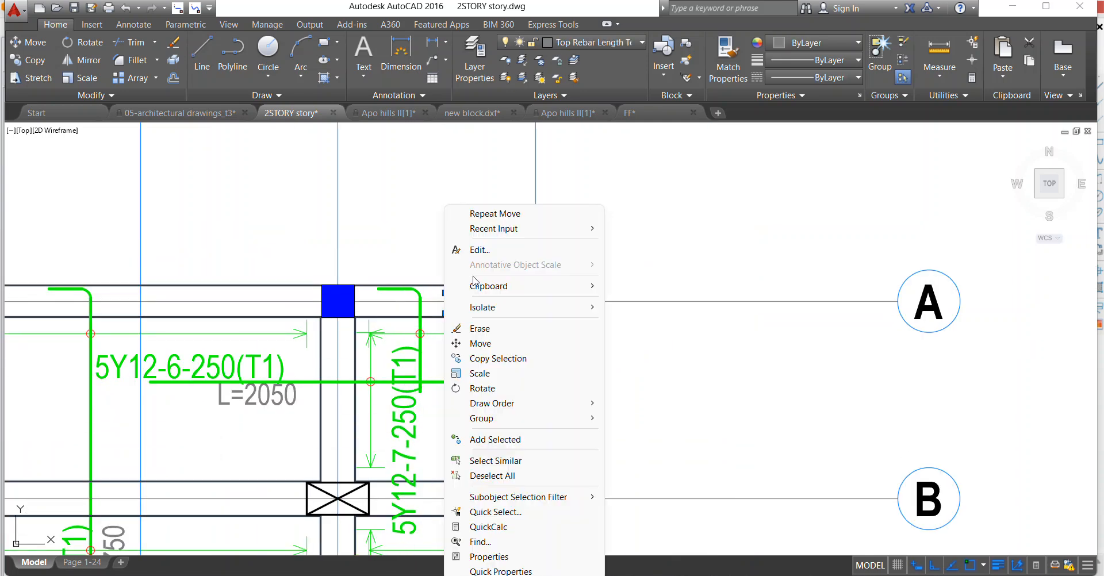
pyautogui.click(486, 329)
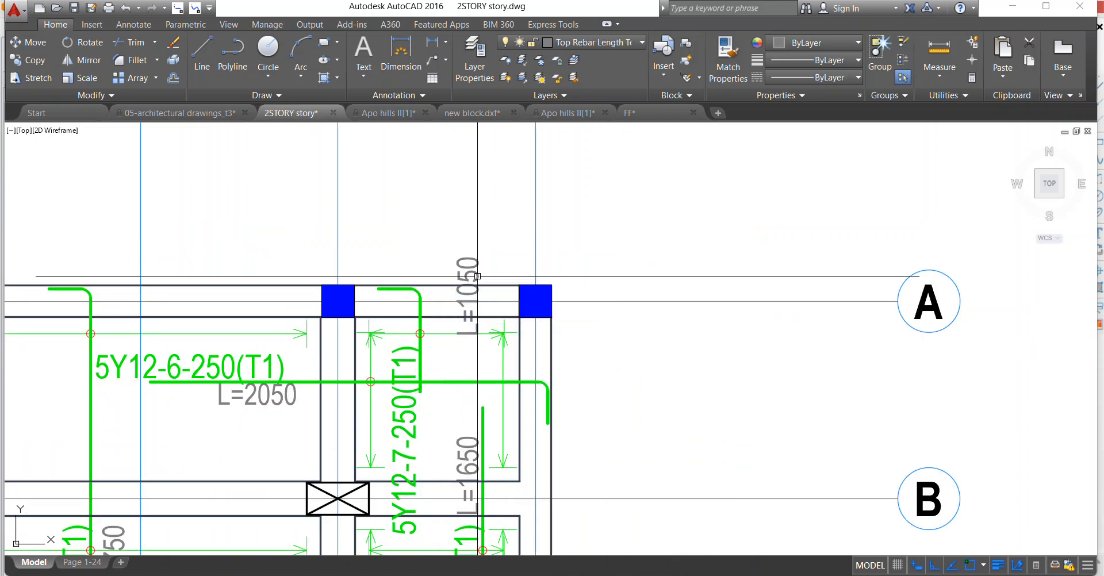
pyautogui.rightClick(429, 219)
pyautogui.click(501, 343)
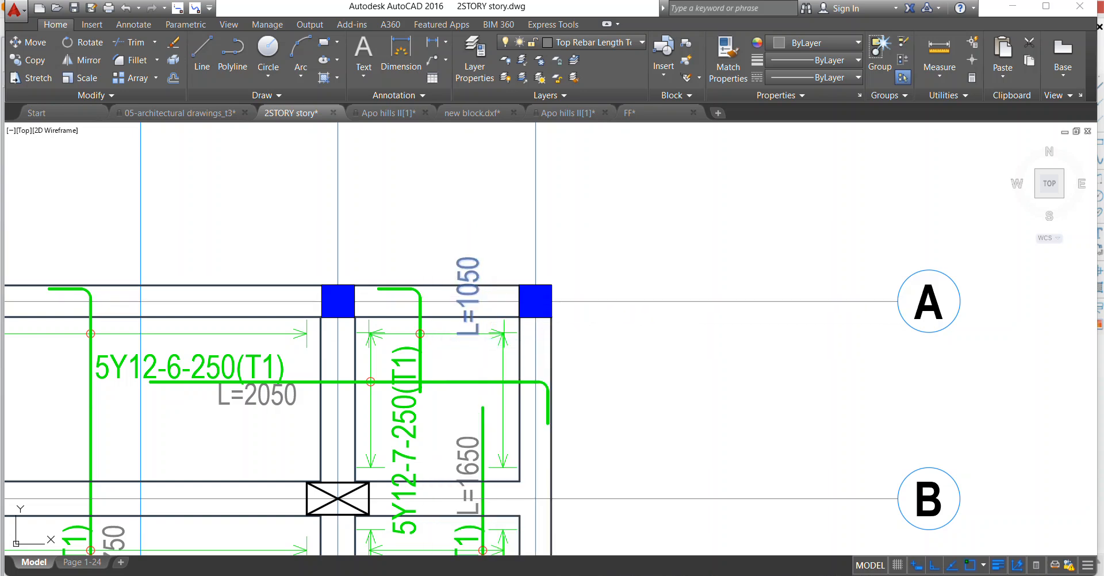
pyautogui.click(482, 550)
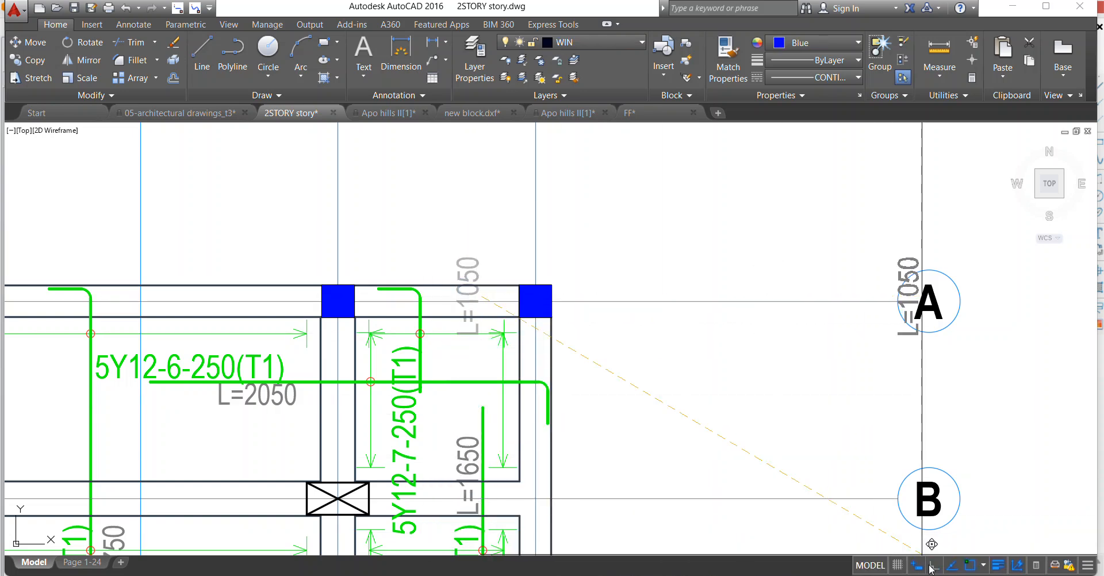
pyautogui.scroll(4, 434, 341)
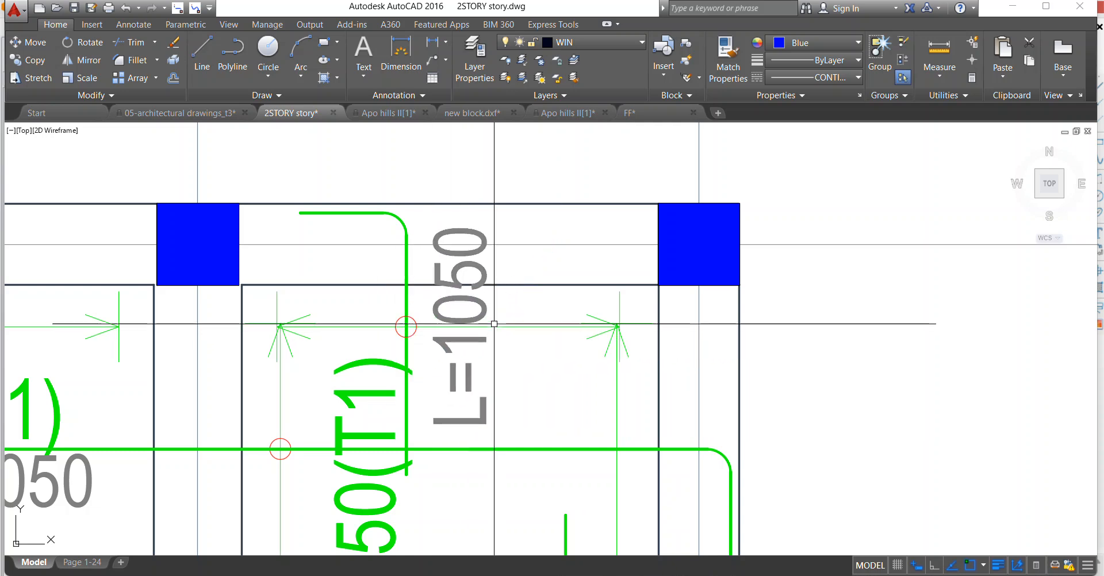
# Move the vertical 5Y12-7-250(T1) label up along its bar so that it reaches into the axis A beam.
pyautogui.scroll(-4, 482, 285)
pyautogui.click(445, 385)
pyautogui.rightClick(432, 269)
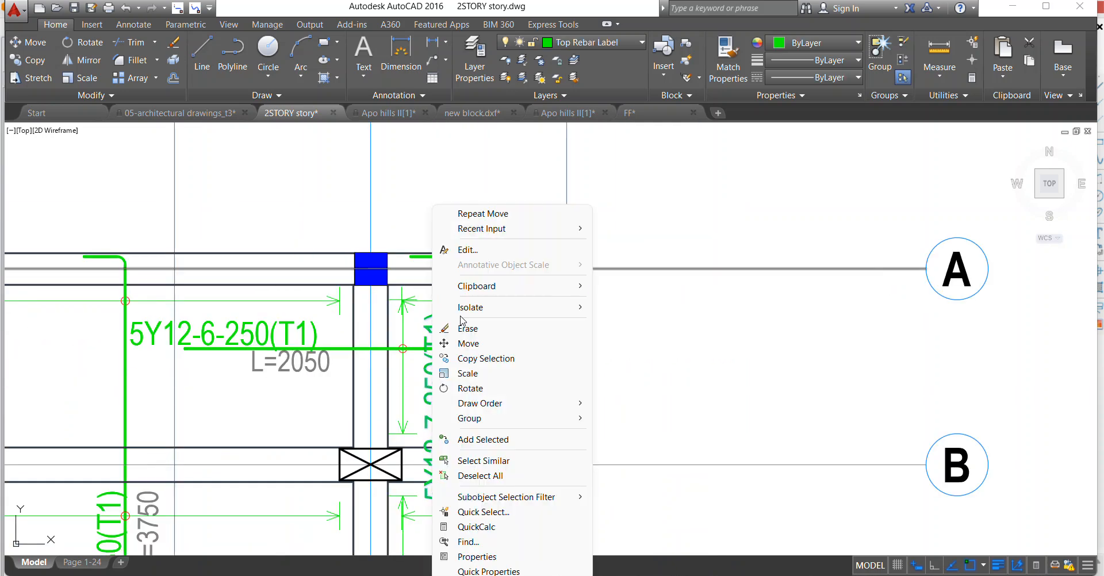
pyautogui.click(472, 349)
pyautogui.scroll(2, 442, 356)
pyautogui.click(442, 356)
pyautogui.click(435, 287)
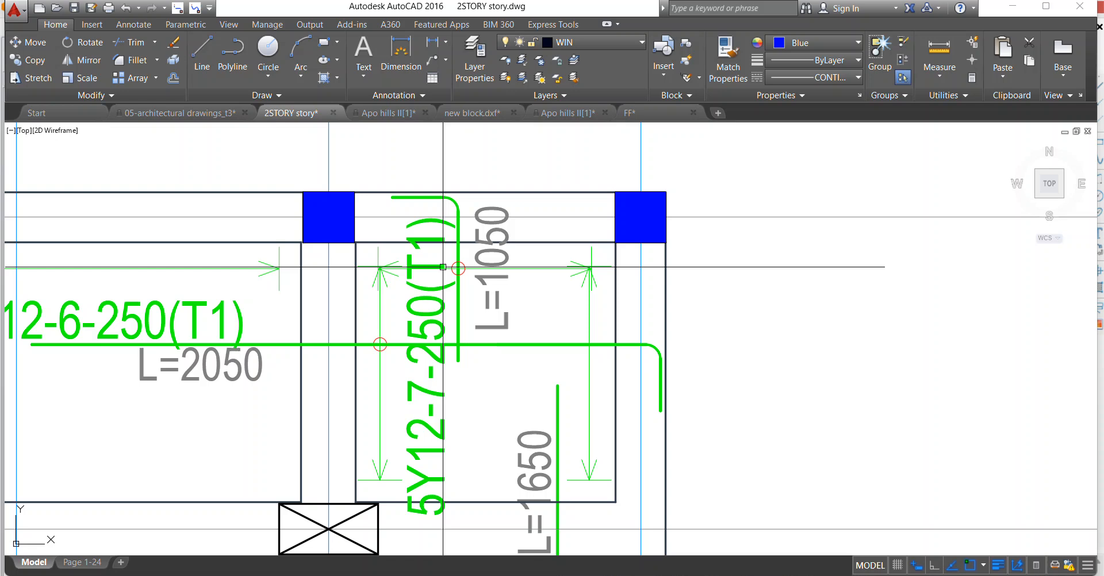
# Stretch the vertical 5Y12-7-250(T1) bar straight down past axis B to the level of the 5Y12-5-250(T1) bar's lower end.
pyautogui.scroll(-4, 442, 267)
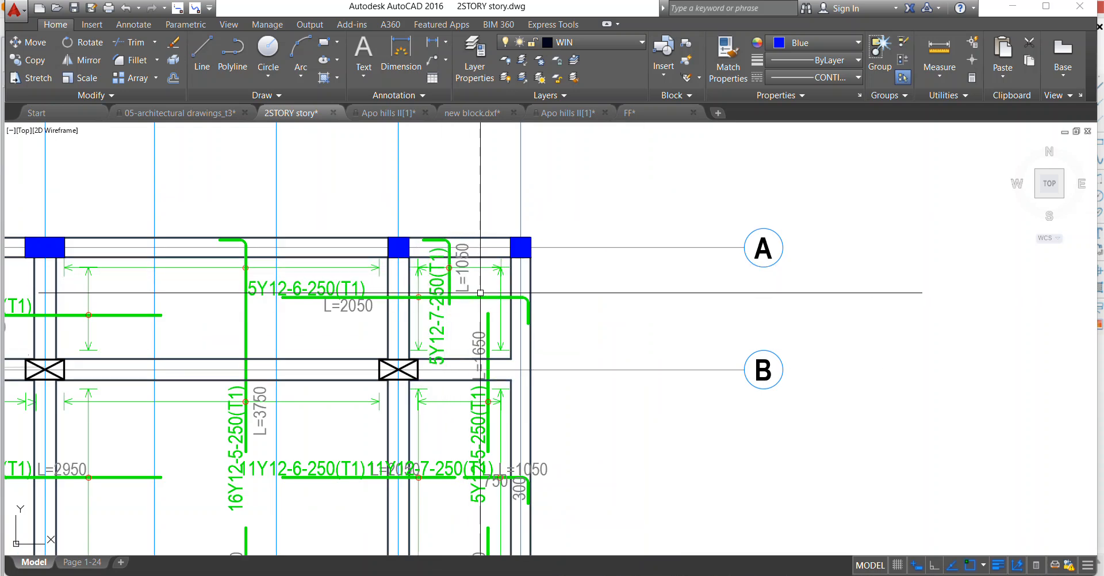
pyautogui.scroll(-2, 501, 324)
pyautogui.scroll(2, 500, 321)
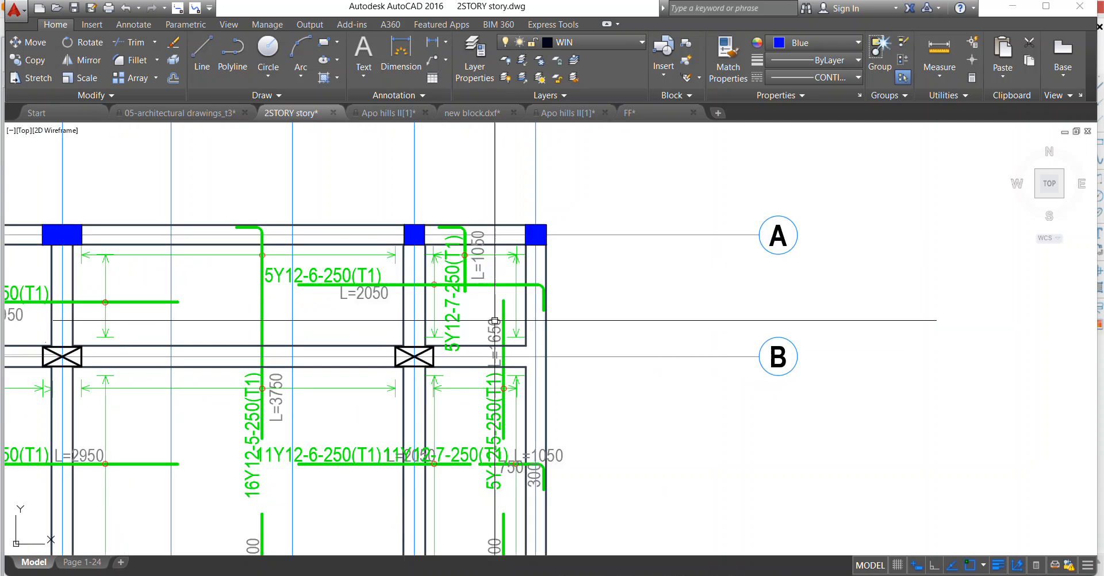
pyautogui.click(465, 291)
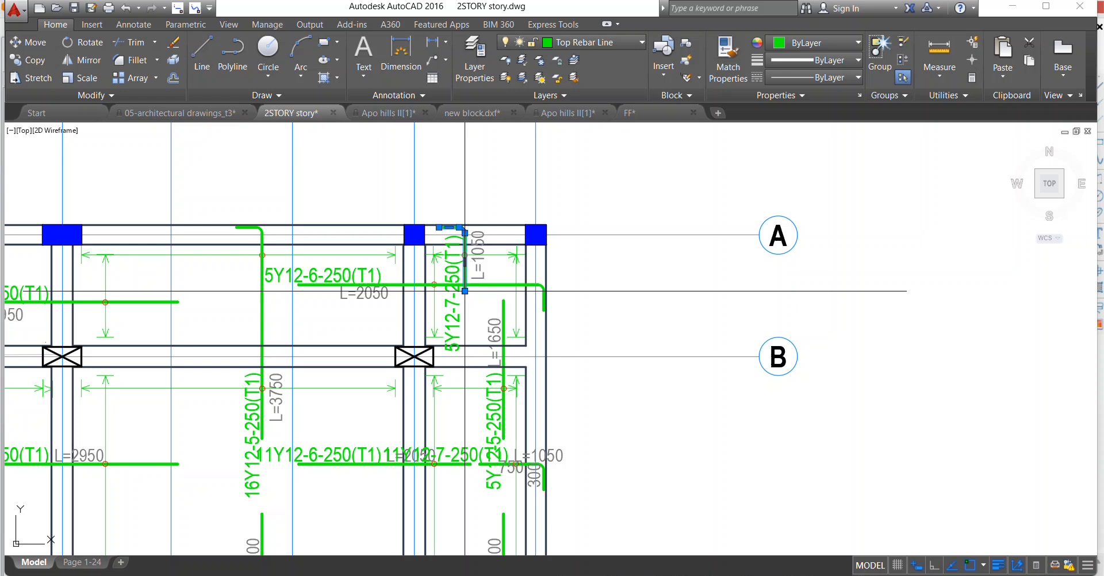
pyautogui.click(934, 567)
pyautogui.press('Escape')
pyautogui.press('Escape')
pyautogui.scroll(2, 506, 381)
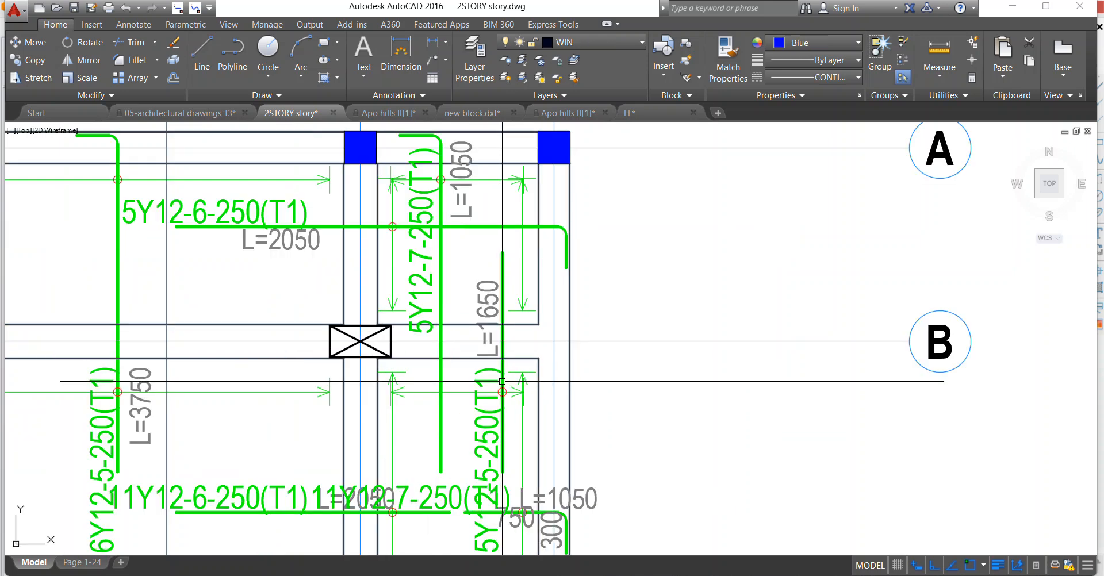
pyautogui.click(492, 428)
pyautogui.scroll(-2, 477, 390)
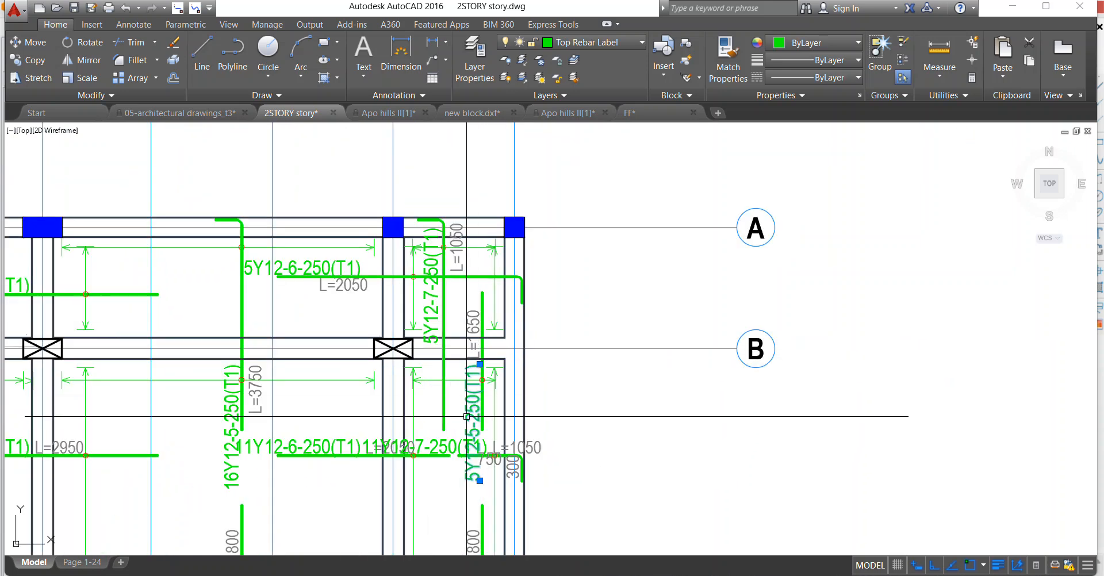
pyautogui.scroll(-4, 463, 359)
pyautogui.scroll(4, 463, 358)
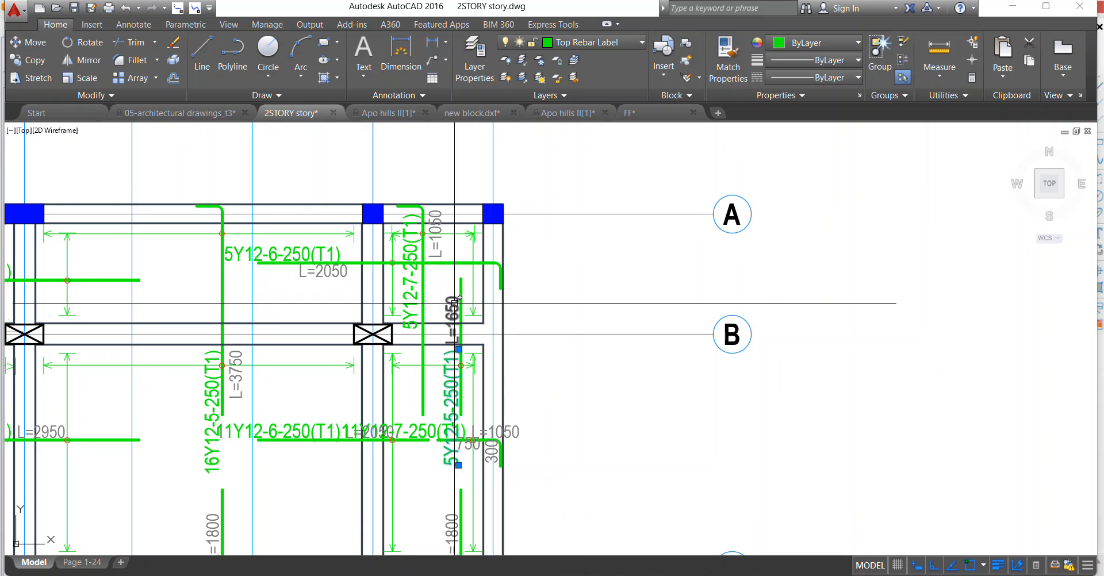
pyautogui.click(456, 311)
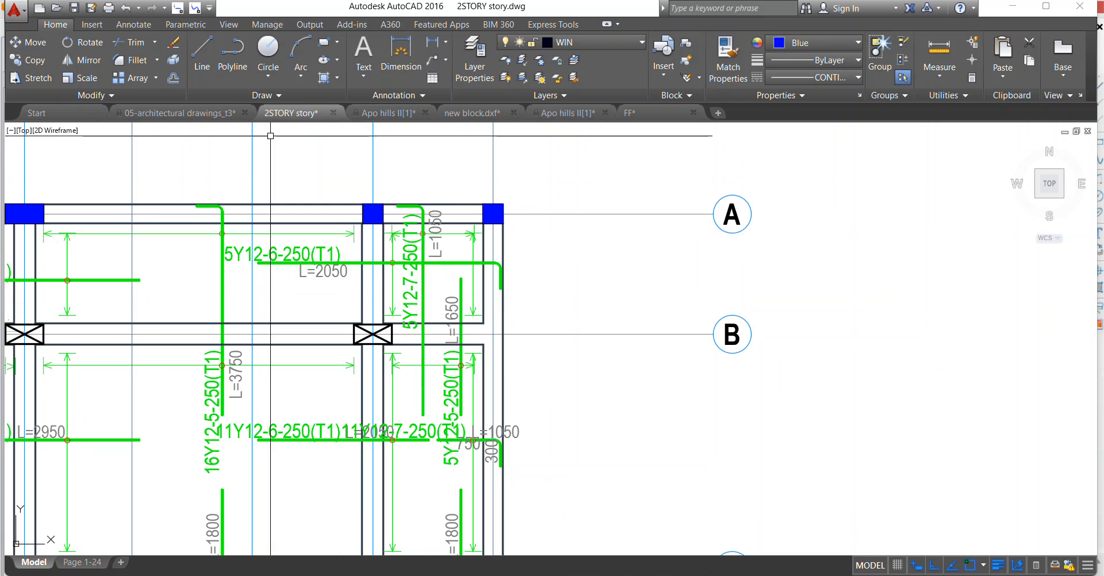
# Measure the vertical 5Y12-7-250(T1) bar with a polyline from its lower end up to its hook at axis A.
pyautogui.click(228, 46)
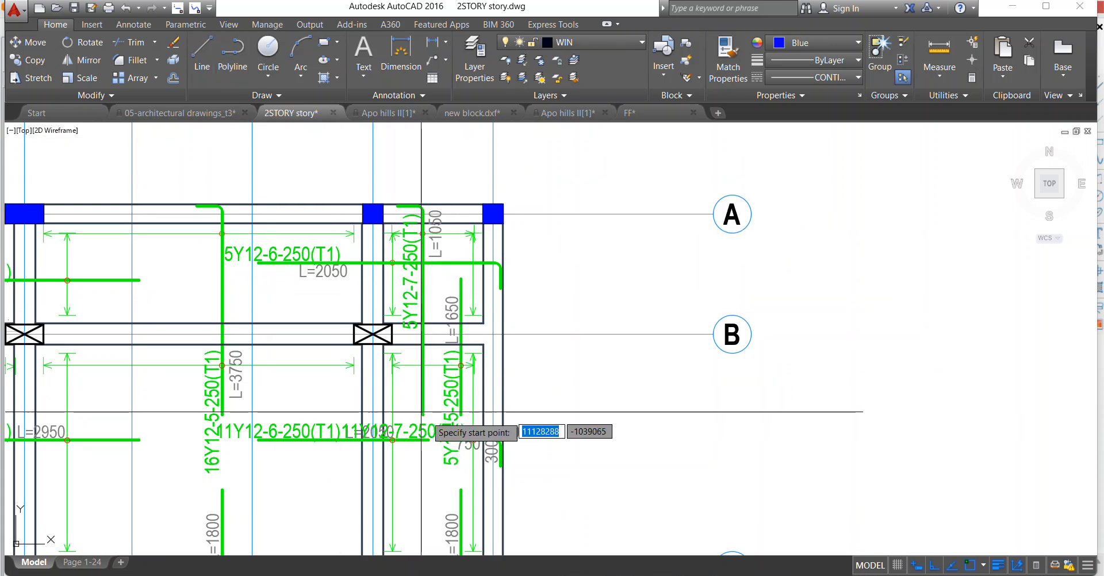
pyautogui.click(423, 415)
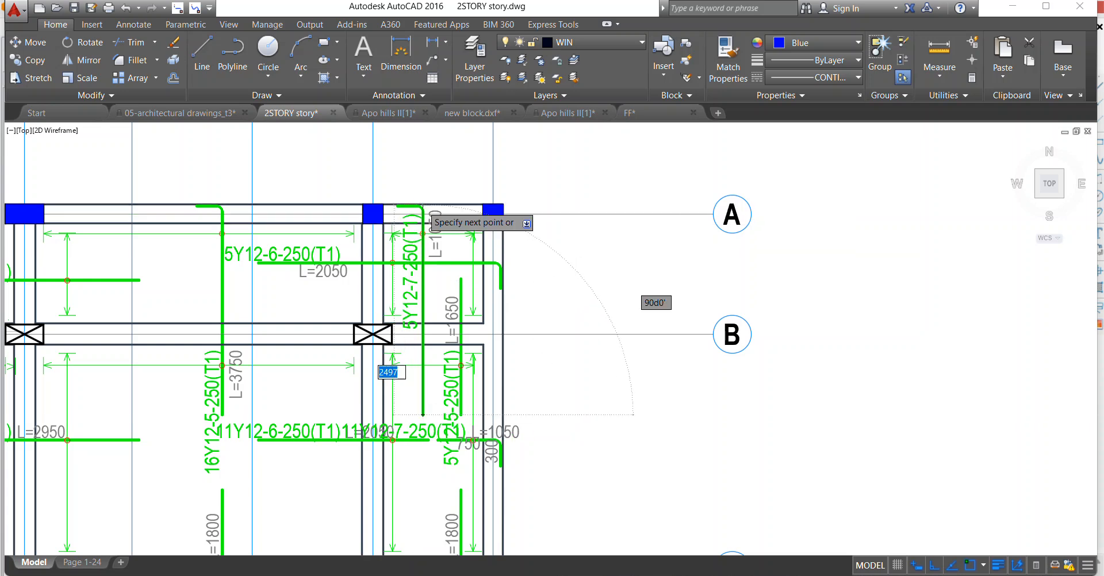
pyautogui.scroll(2, 428, 207)
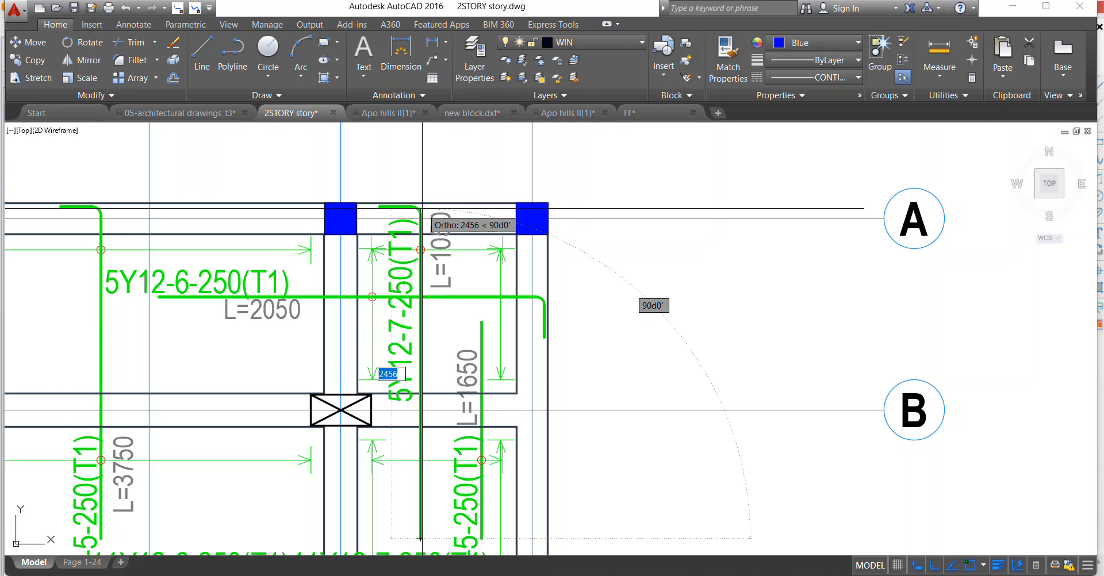
pyautogui.scroll(-2, 422, 207)
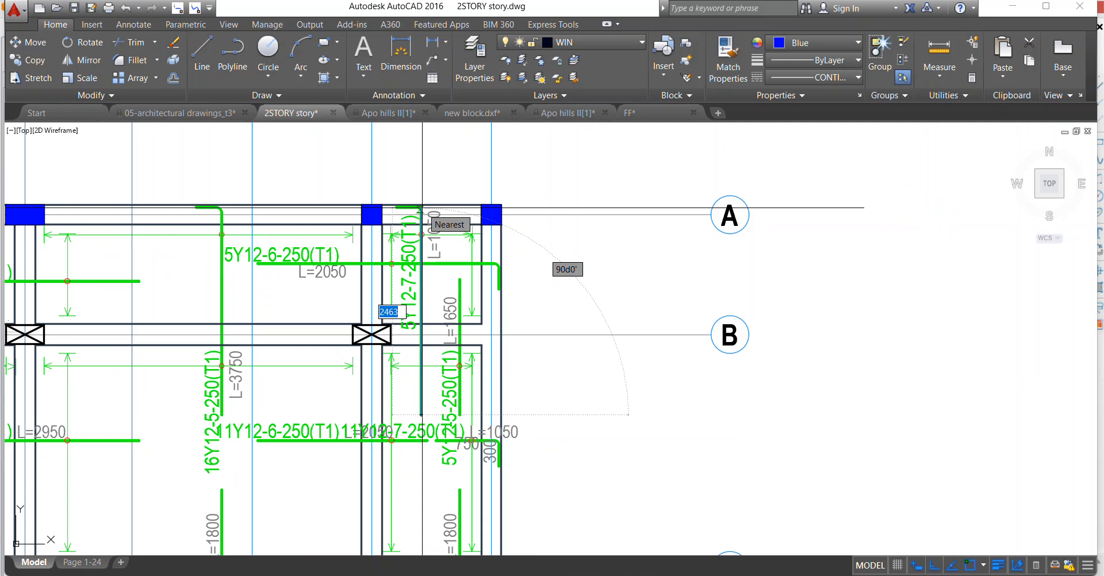
pyautogui.click(422, 208)
pyautogui.press('Return')
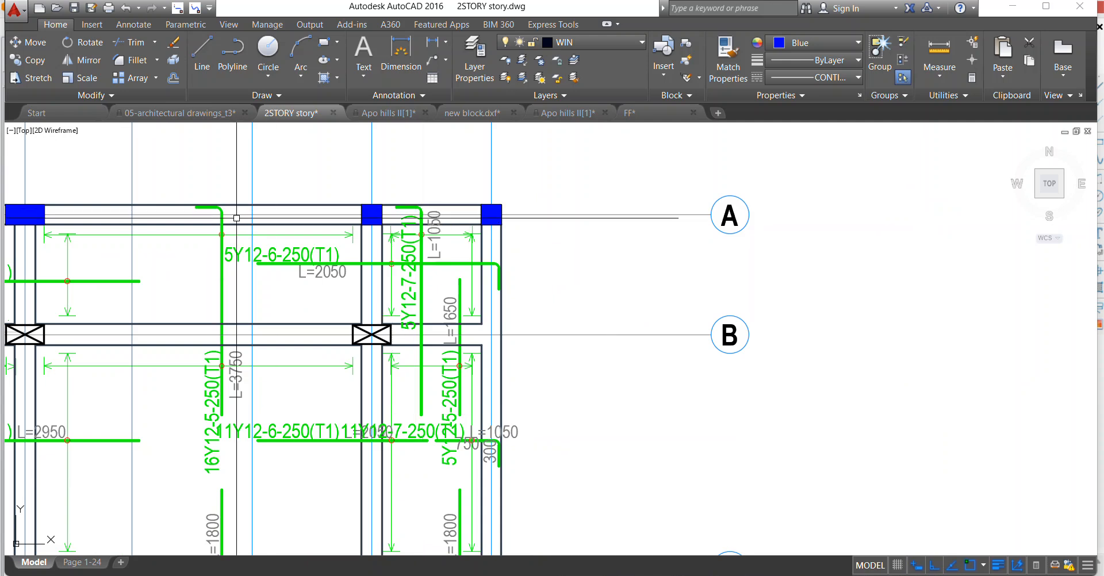
# Measure the vertical 16Y12-5-250(T1) bar with a line from its lower end up to its hook at axis A.
pyautogui.click(200, 66)
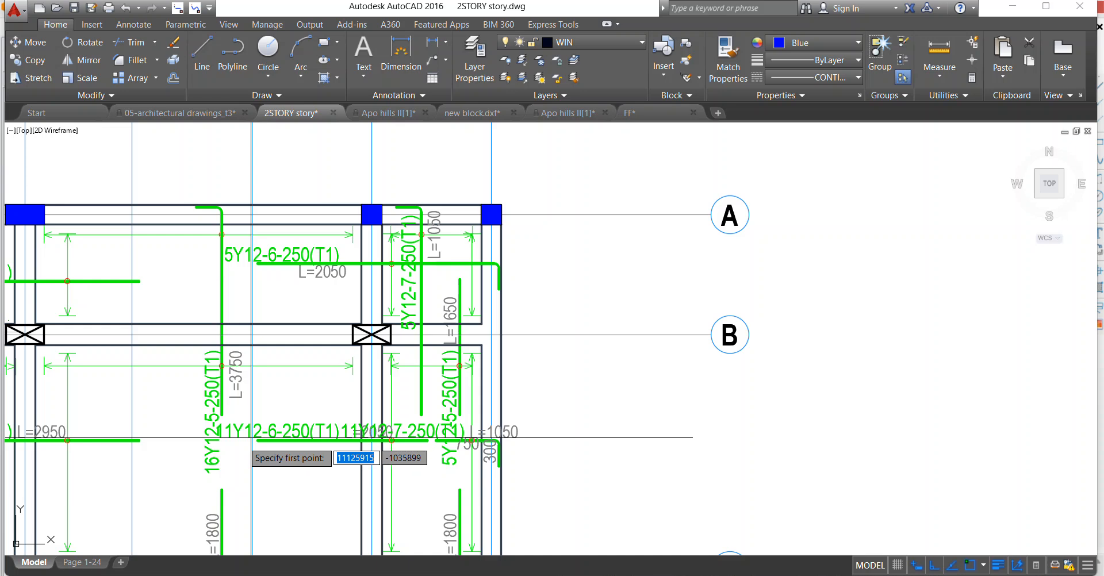
pyautogui.click(223, 414)
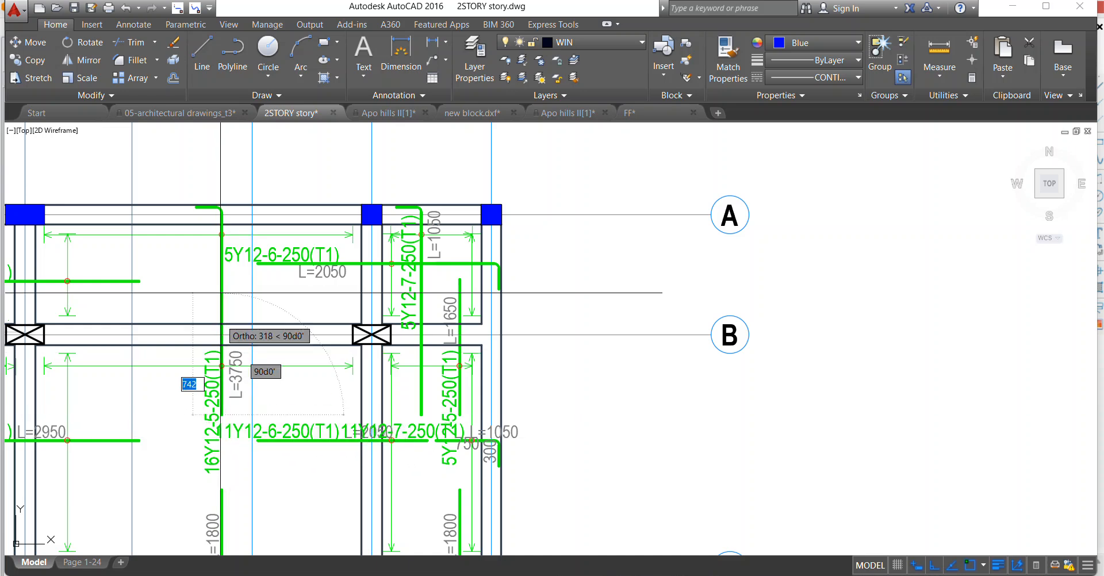
pyautogui.click(220, 208)
pyautogui.press('Return')
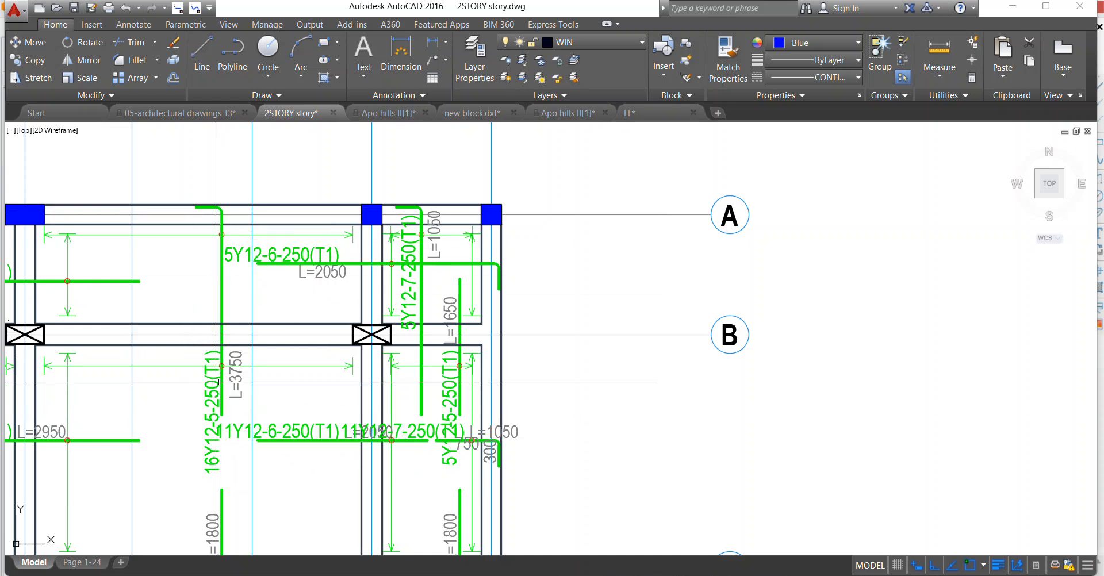
# Change the length texts of the vertical 16Y12-5-250(T1) and 19Y12-7-250(T1) bars to L=2750.
pyautogui.doubleClick(237, 377)
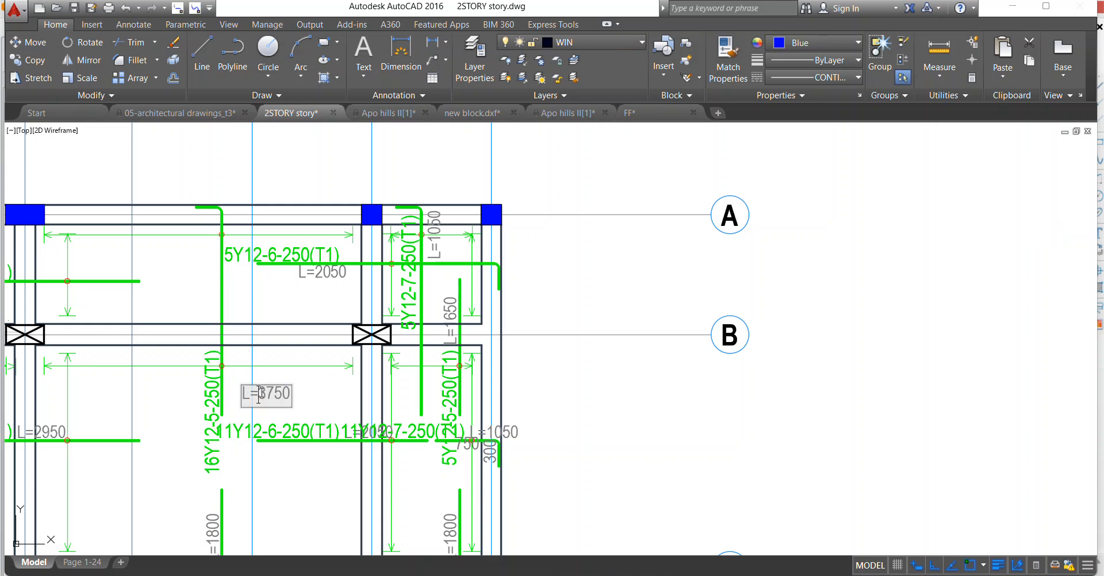
pyautogui.click(292, 366)
pyautogui.scroll(-6, 328, 381)
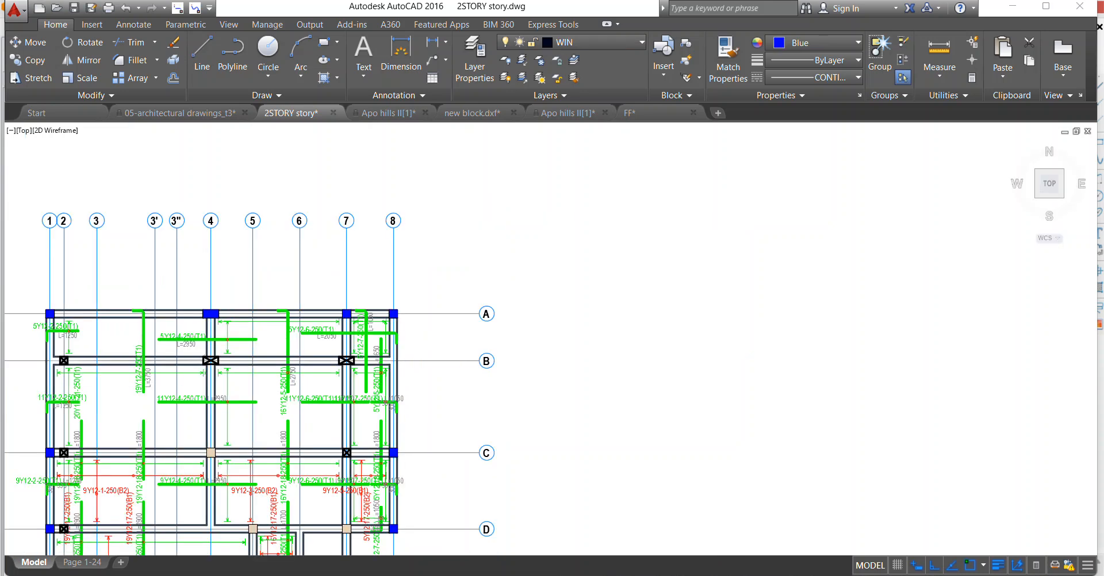
pyautogui.scroll(4, 215, 381)
pyautogui.scroll(2, 223, 375)
pyautogui.doubleClick(219, 376)
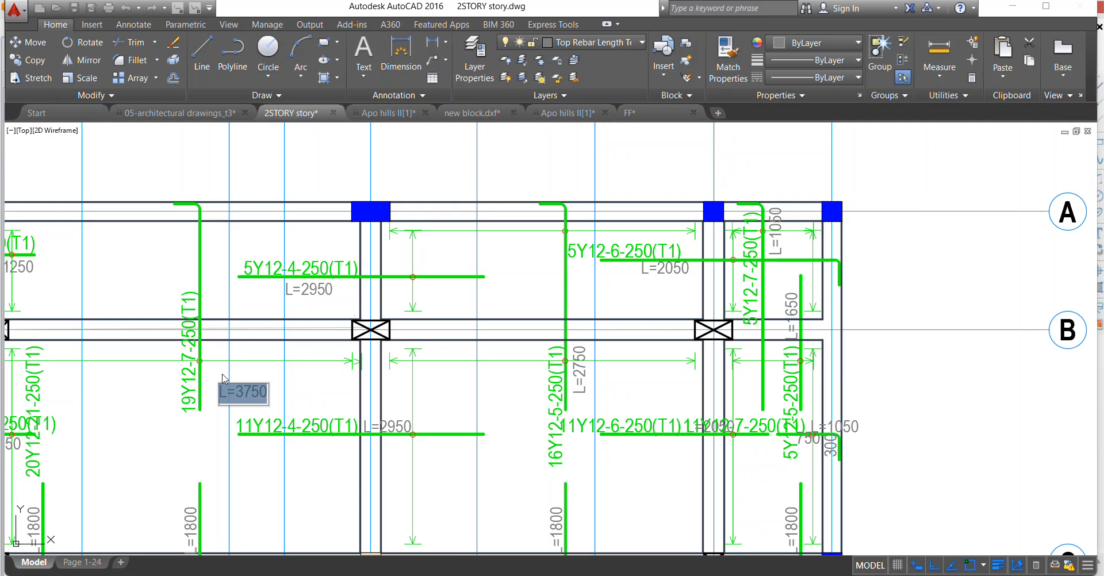
pyautogui.press('Return')
pyautogui.scroll(-6, 246, 397)
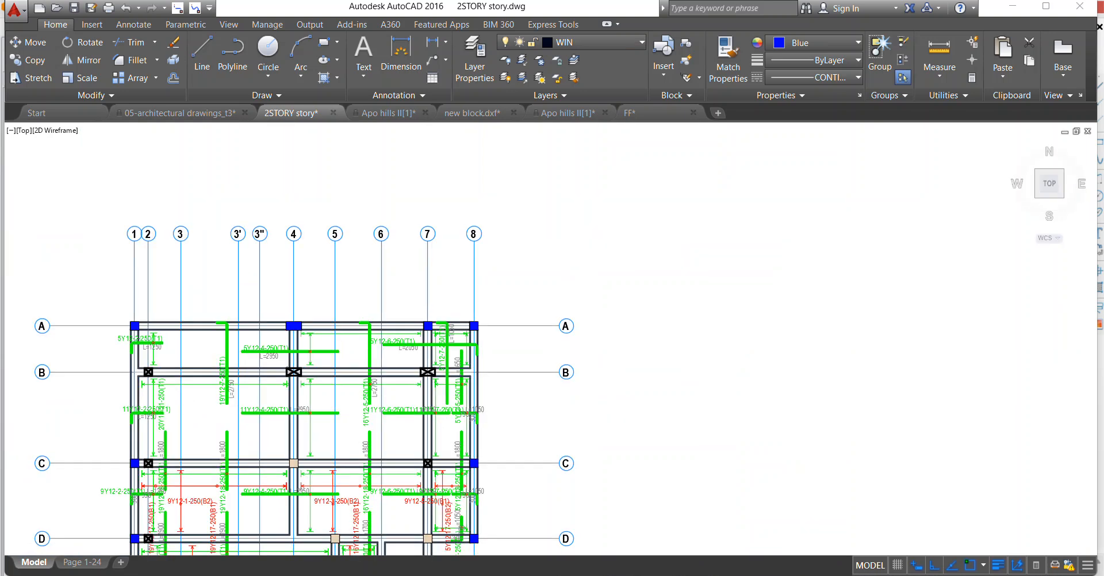
# Copy the L=2750 text of the 16Y12-5-250(T1) bar horizontally to beside the vertical 5Y12-7-250(T1) bar below axis B.
pyautogui.scroll(4, 396, 354)
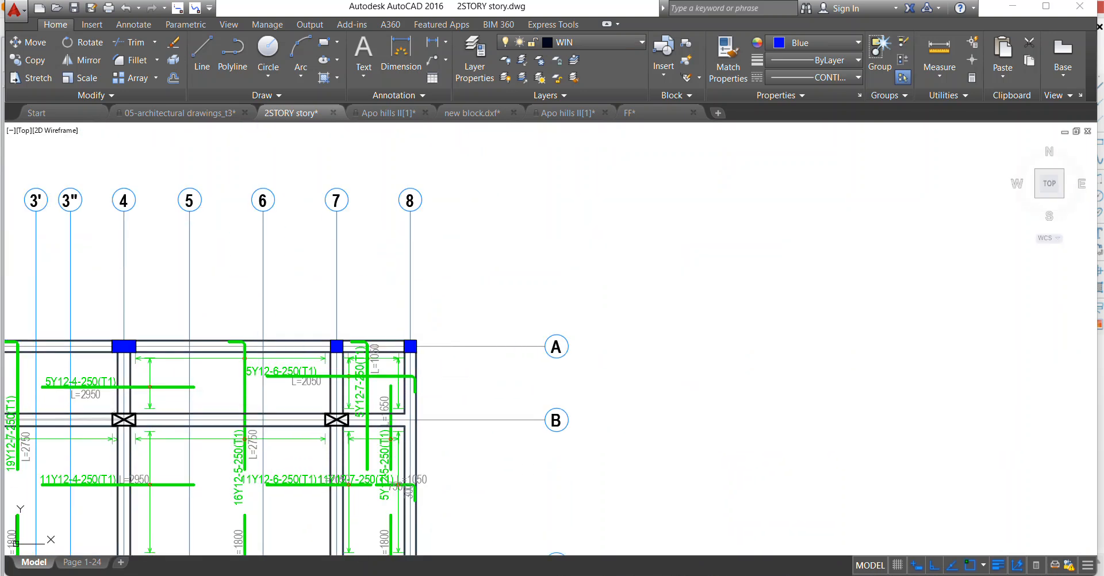
pyautogui.click(257, 453)
pyautogui.rightClick(277, 453)
pyautogui.click(308, 357)
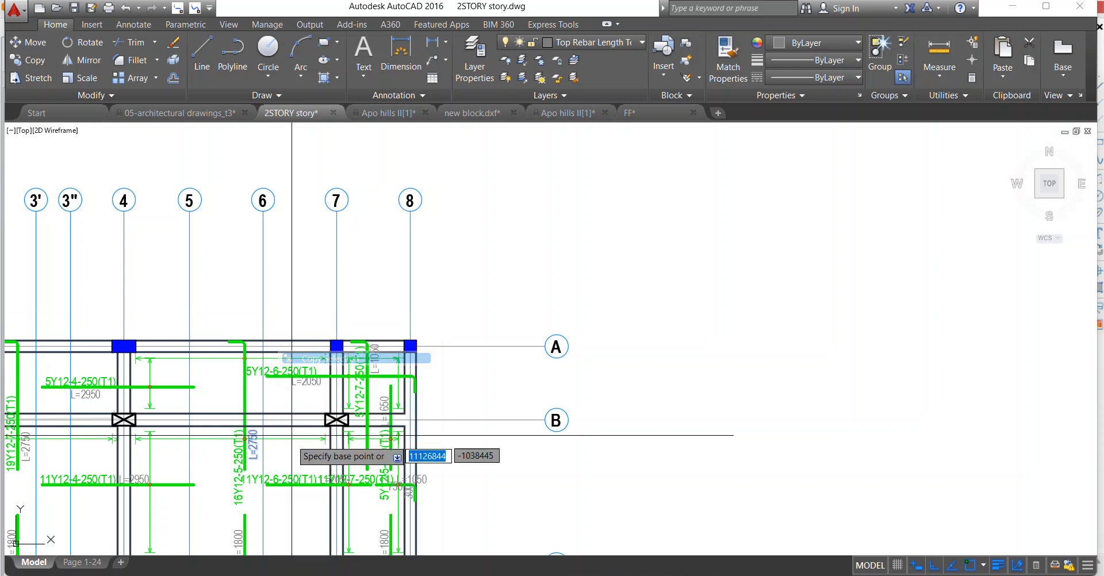
pyautogui.click(249, 450)
pyautogui.scroll(4, 405, 451)
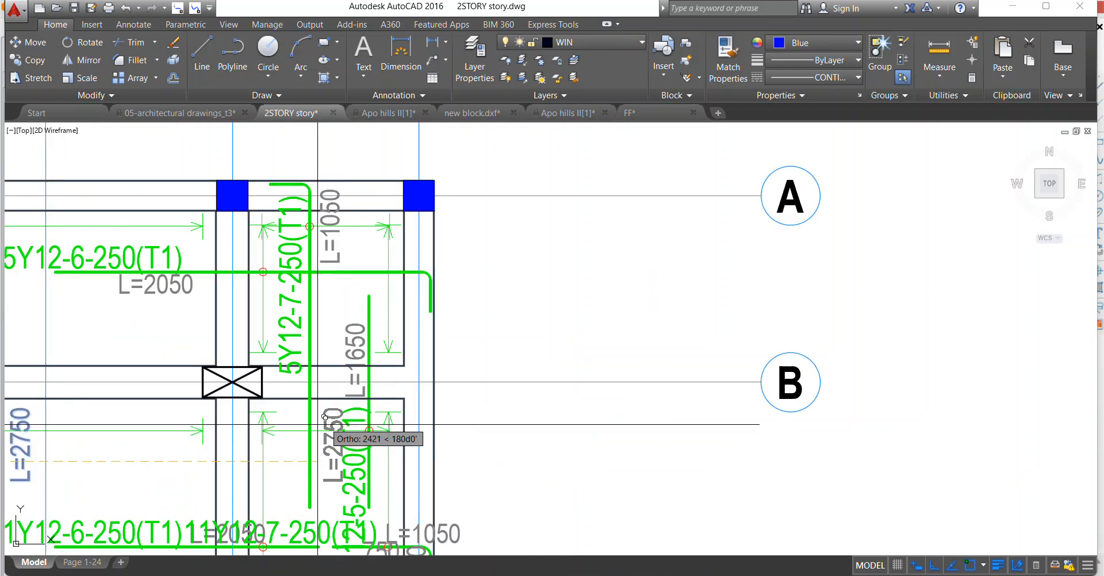
pyautogui.scroll(2, 322, 440)
pyautogui.scroll(2, 326, 440)
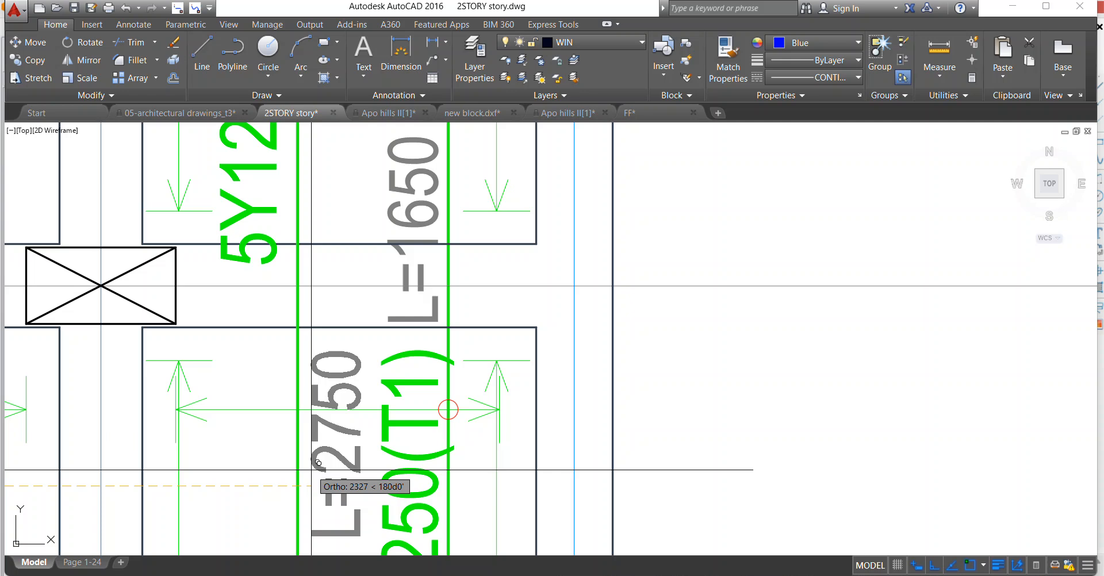
pyautogui.scroll(-3, 317, 425)
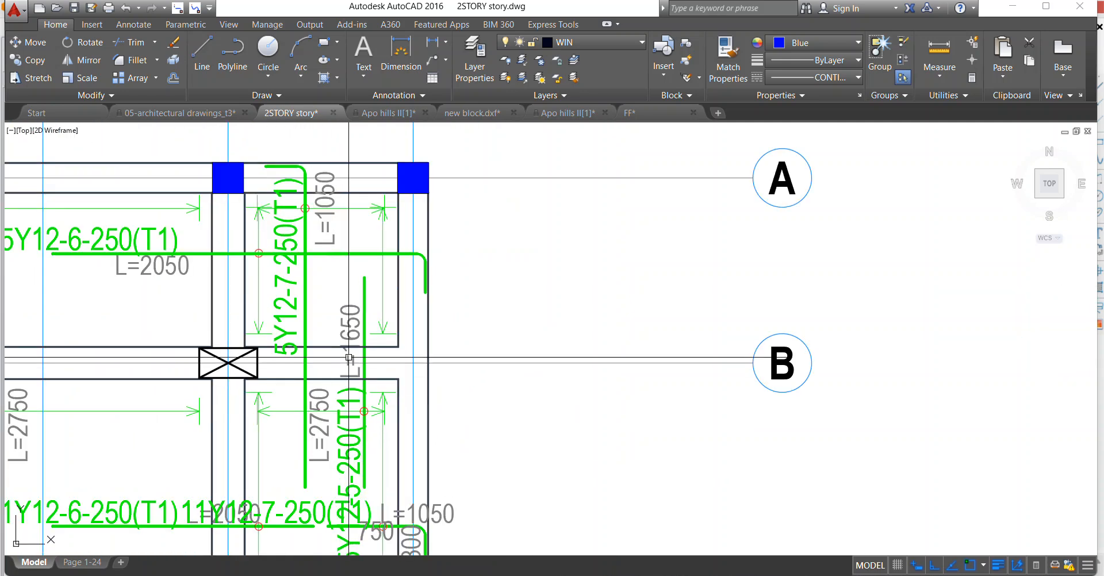
# Erase the vertical 5Y12-5-250(T1) bar between axes 7 and 8 together with its L=1650 text and circle mark.
pyautogui.scroll(-2, 347, 359)
pyautogui.scroll(2, 346, 358)
pyautogui.click(355, 327)
pyautogui.click(346, 323)
pyautogui.scroll(4, 343, 439)
pyautogui.click(363, 389)
pyautogui.rightClick(401, 379)
pyautogui.click(428, 352)
pyautogui.scroll(-3, 382, 396)
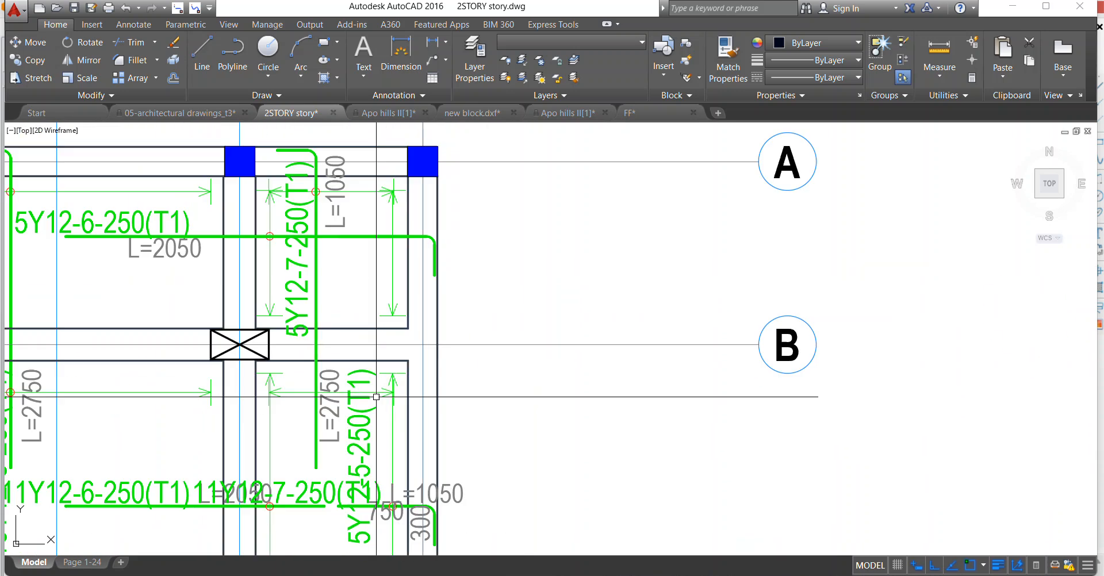
# Erase the leftover 5Y12-5-250(T1) label below axis B between axes 7 and 8.
pyautogui.click(366, 384)
pyautogui.rightClick(369, 315)
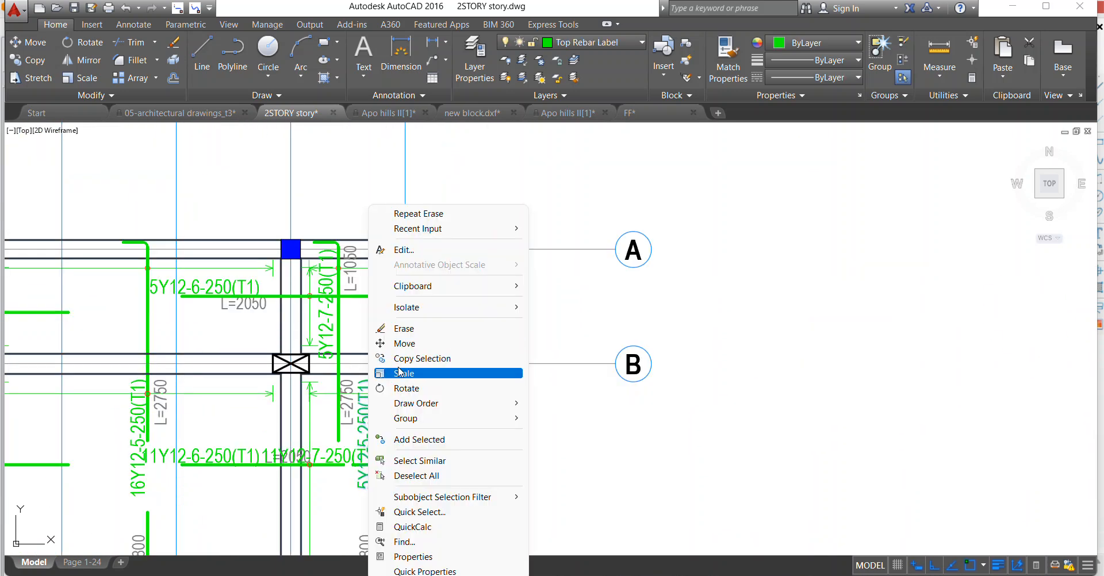
pyautogui.click(402, 328)
pyautogui.scroll(-3, 365, 311)
pyautogui.scroll(5, 402, 319)
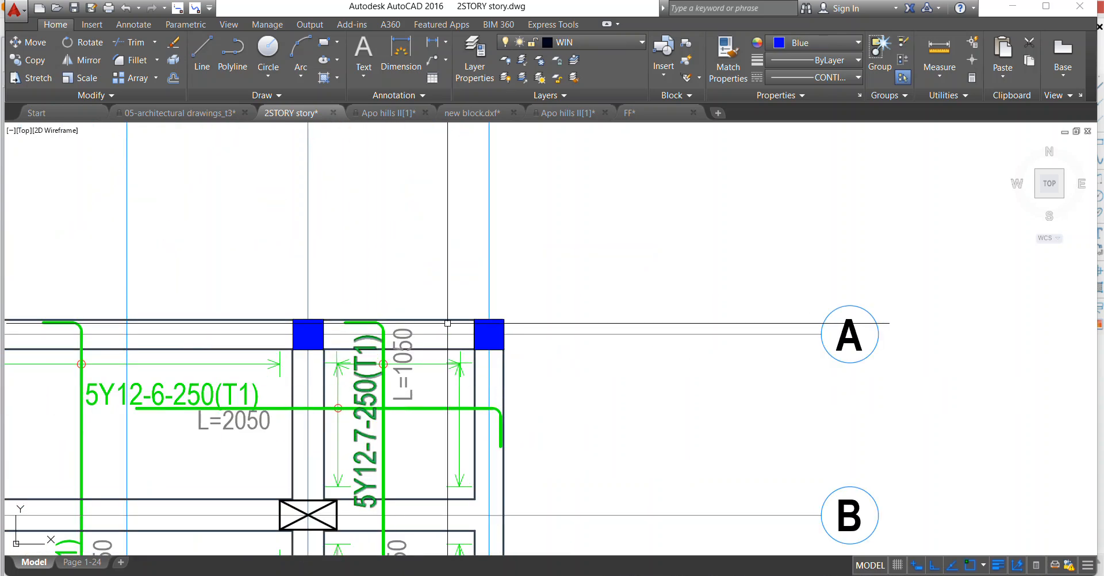
pyautogui.scroll(-2, 447, 323)
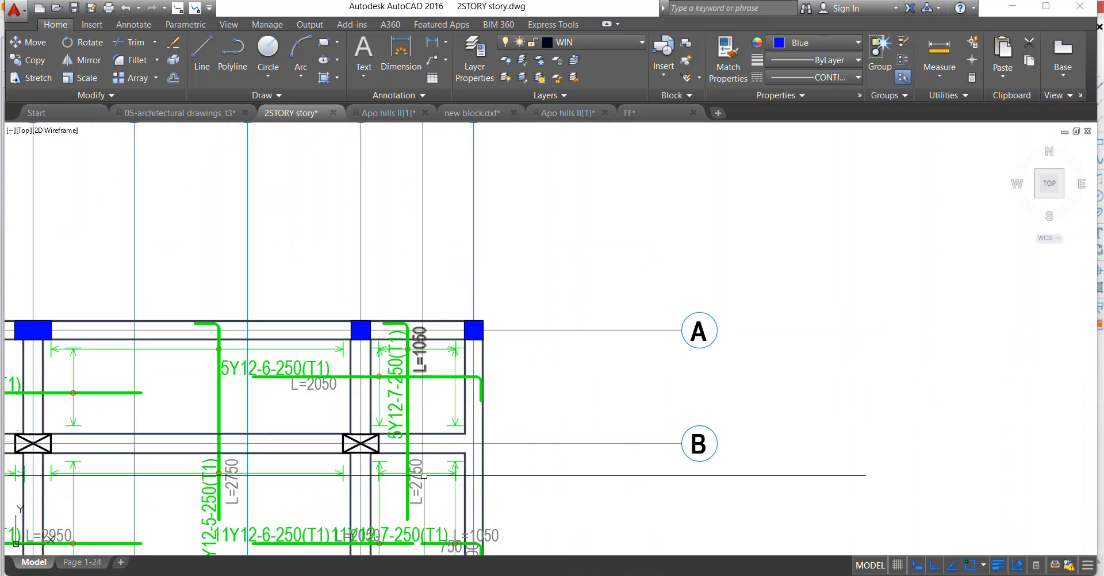
# Erase the horizontal span line below axis B between axes 7 and 8, including its arrowheads and end ticks.
pyautogui.scroll(8, 420, 488)
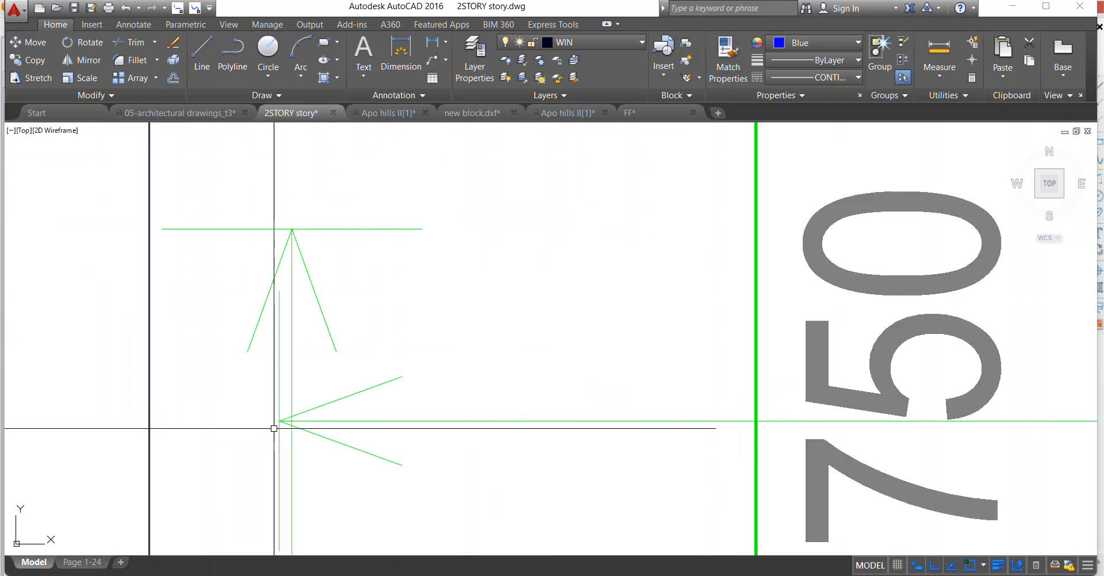
pyautogui.click(278, 424)
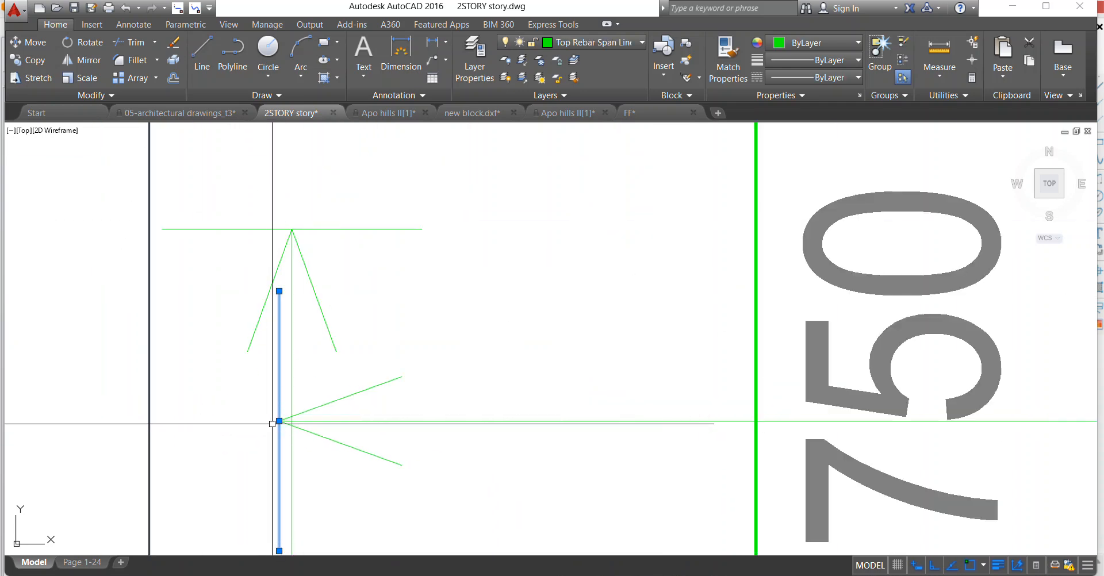
pyautogui.click(279, 357)
pyautogui.scroll(-3, 558, 365)
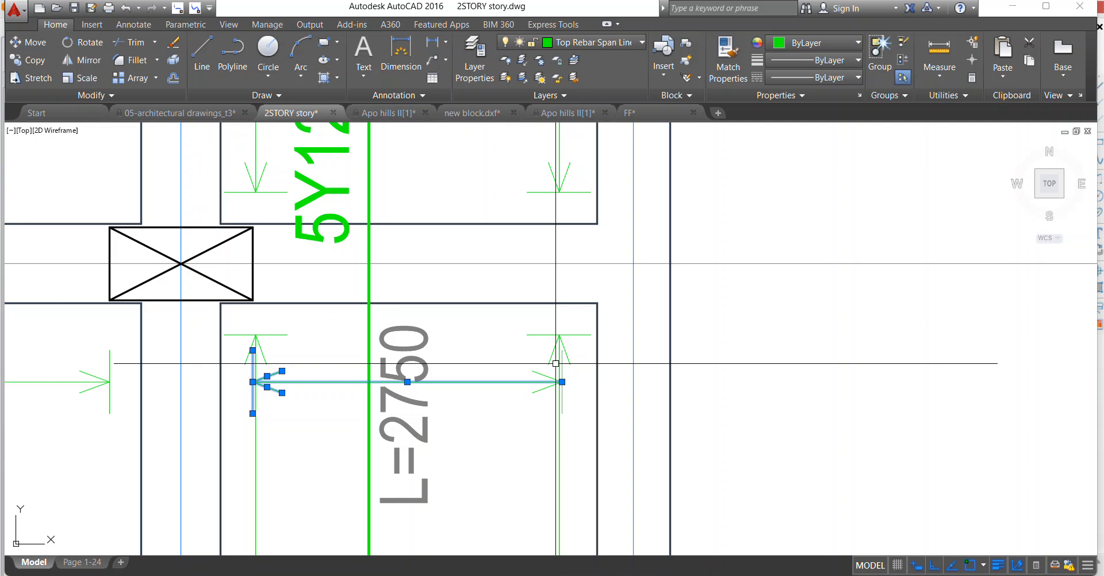
pyautogui.scroll(3, 471, 337)
pyautogui.click(472, 315)
pyautogui.click(614, 496)
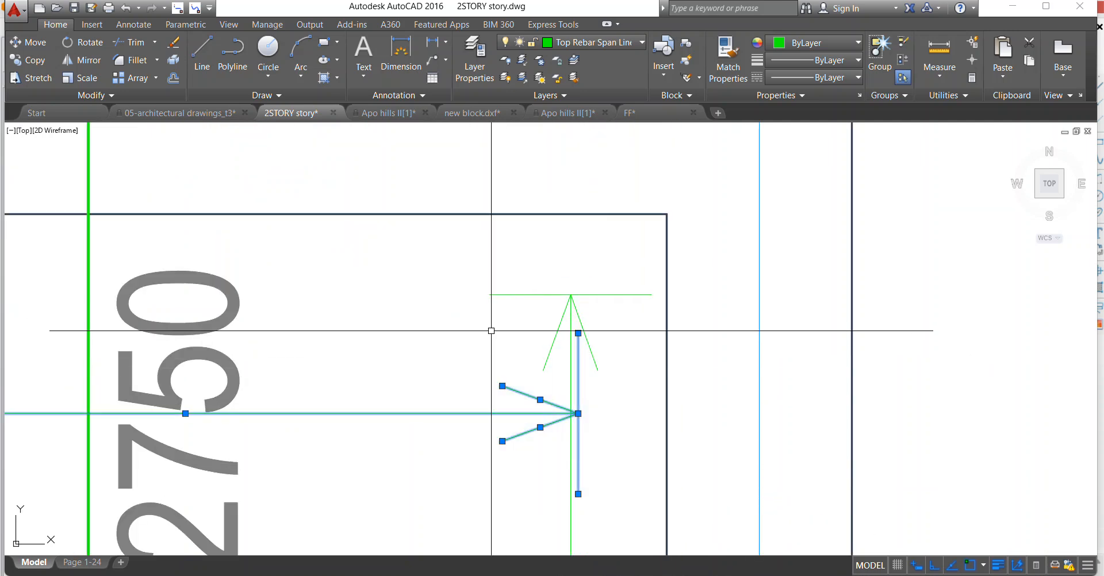
pyautogui.rightClick(490, 330)
pyautogui.click(519, 101)
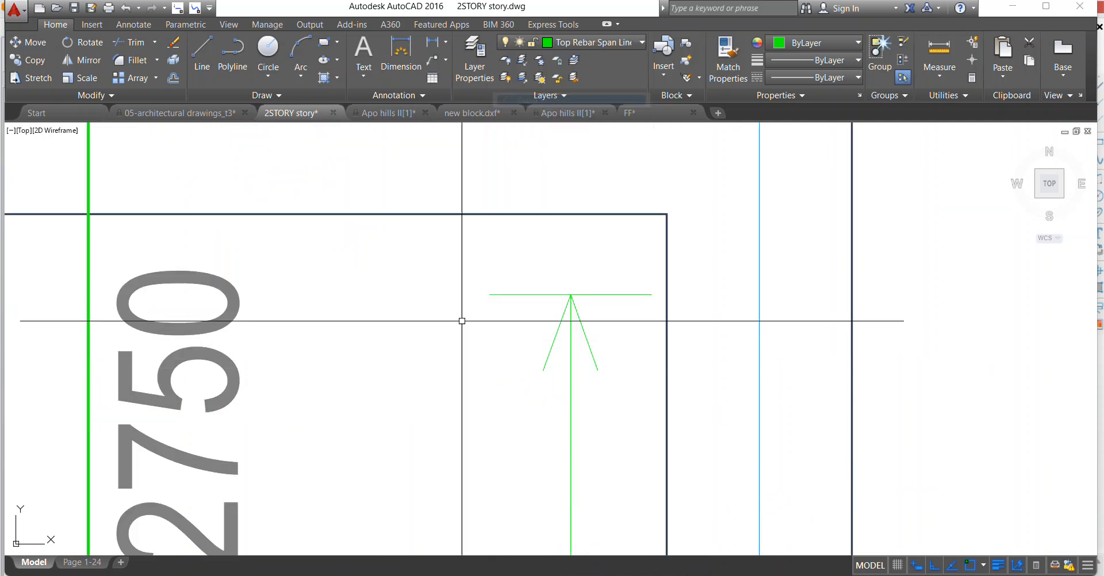
pyautogui.scroll(-10, 461, 320)
# Move the L=1050 text down along the vertical 5Y12-7-250(T1) bar to just above the axis B beam.
pyautogui.scroll(2, 434, 281)
pyautogui.scroll(2, 434, 282)
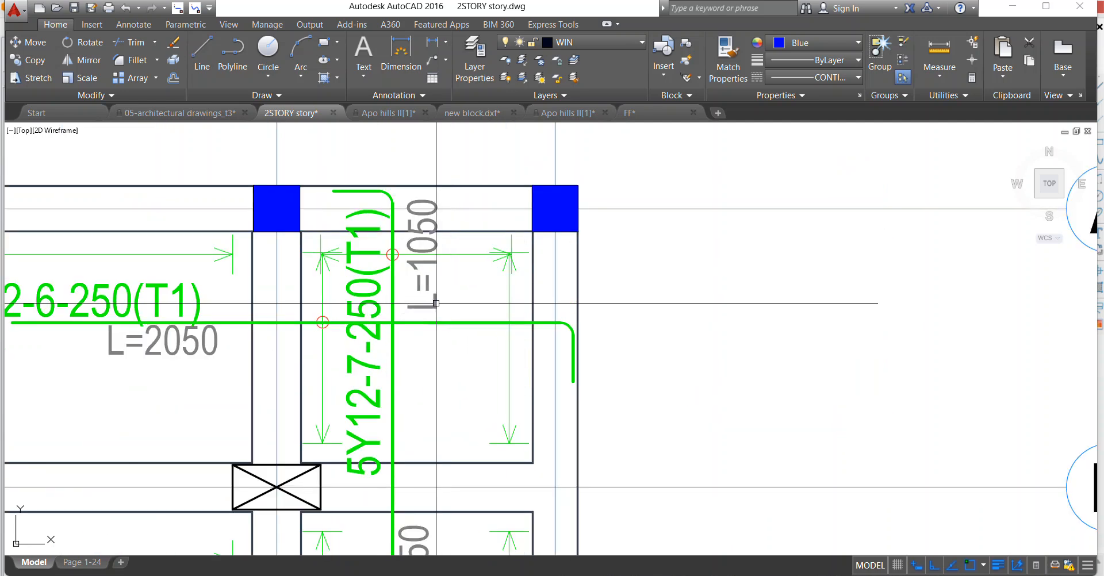
pyautogui.click(430, 247)
pyautogui.rightClick(409, 206)
pyautogui.click(462, 360)
pyautogui.click(426, 290)
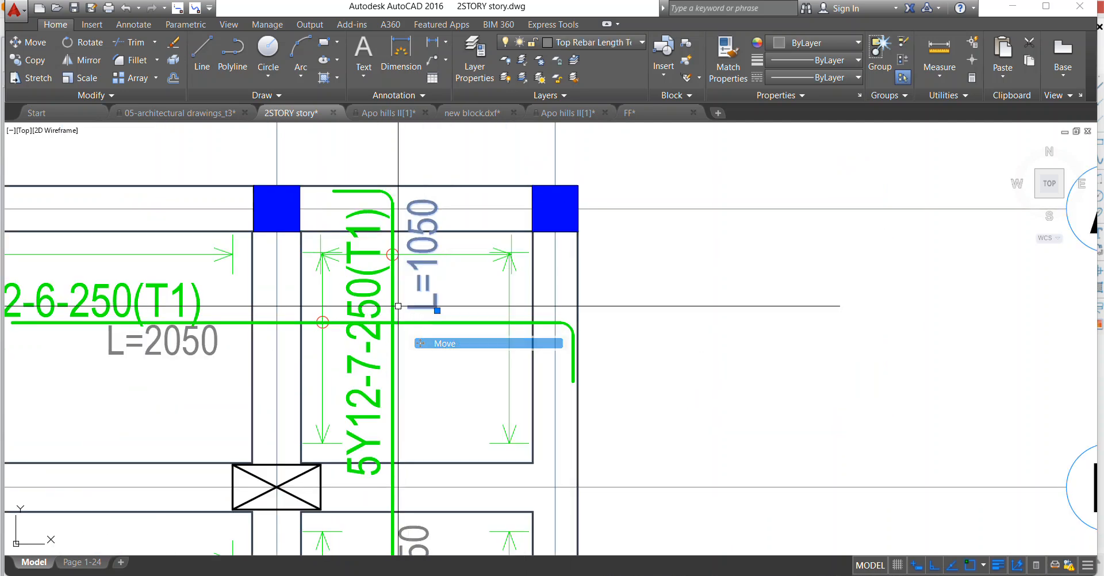
pyautogui.scroll(-4, 418, 359)
pyautogui.scroll(2, 436, 435)
# Erase the copied L=2750 text beside the vertical 5Y12-7-250(T1) bar.
pyautogui.click(406, 432)
pyautogui.rightClick(385, 426)
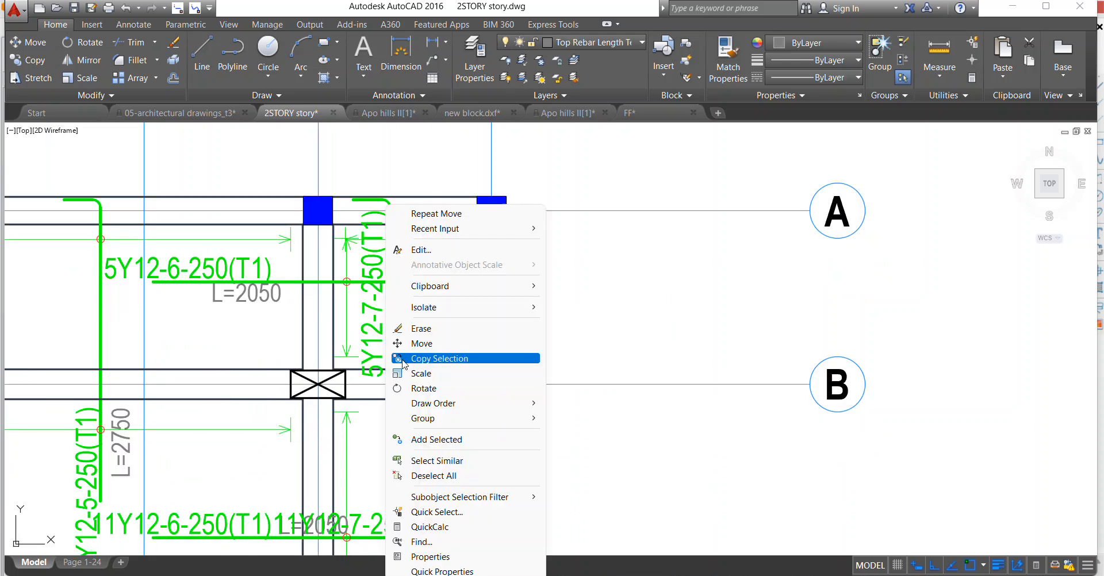
pyautogui.click(420, 328)
pyautogui.scroll(-4, 407, 330)
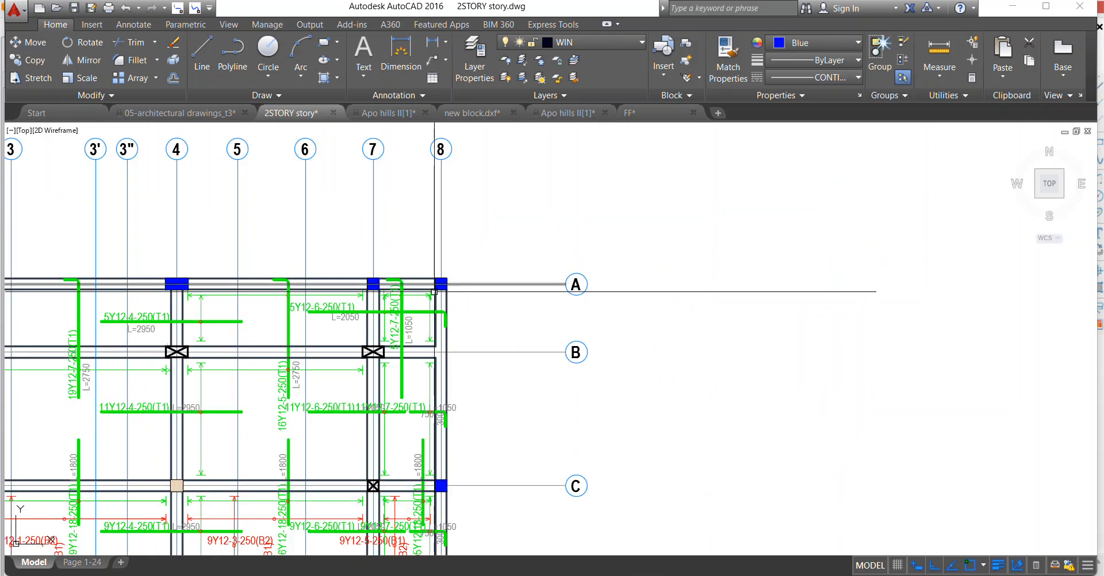
# Stretch the straight end of the hooked 11Y12-7-250(T1) bar between axes B and C to meet the 11Y12-6-250(T1) bar.
pyautogui.scroll(-2, 397, 332)
pyautogui.scroll(7, 479, 359)
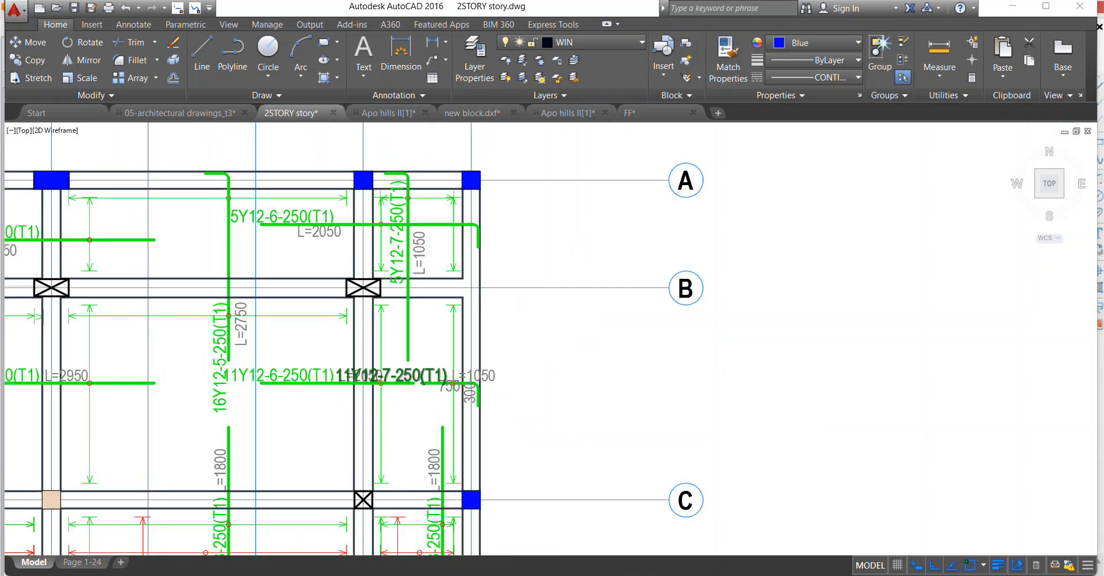
pyautogui.scroll(2, 449, 391)
pyautogui.click(459, 389)
pyautogui.click(459, 389)
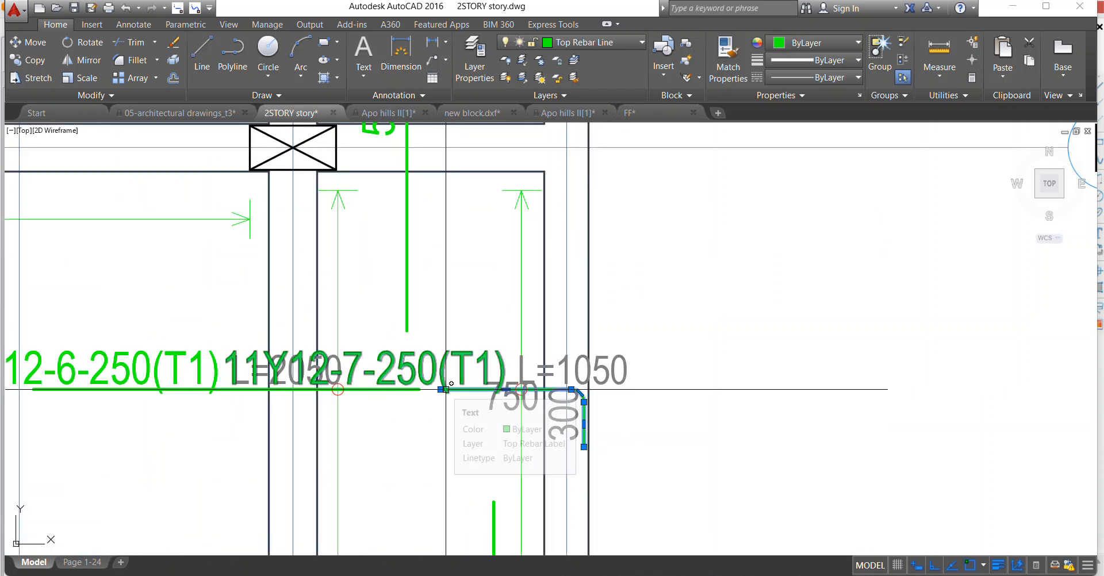
pyautogui.click(441, 389)
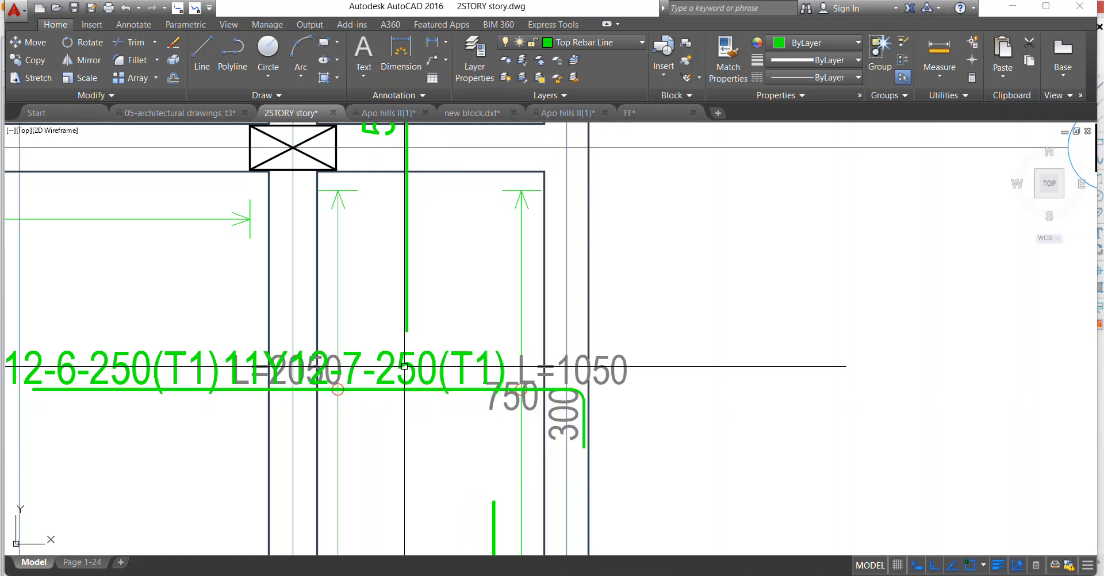
pyautogui.scroll(-5, 404, 366)
pyautogui.press('Escape')
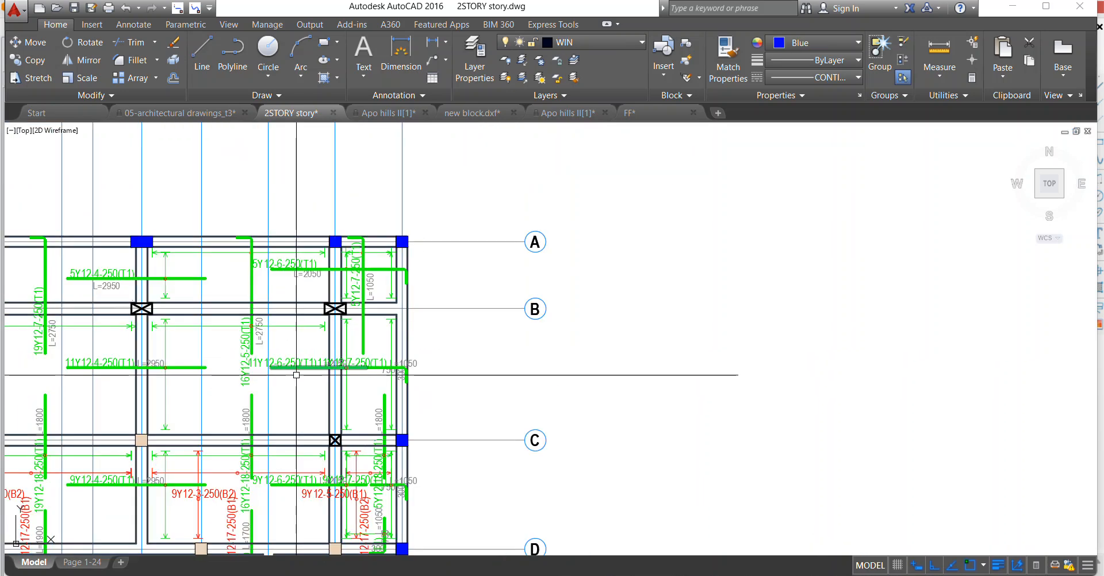
# Erase the 750, 300 and L=1050 texts at the hooked end of the 11Y12-7-250(T1) bar between axes B and C.
pyautogui.scroll(2, 296, 374)
pyautogui.scroll(4, 460, 365)
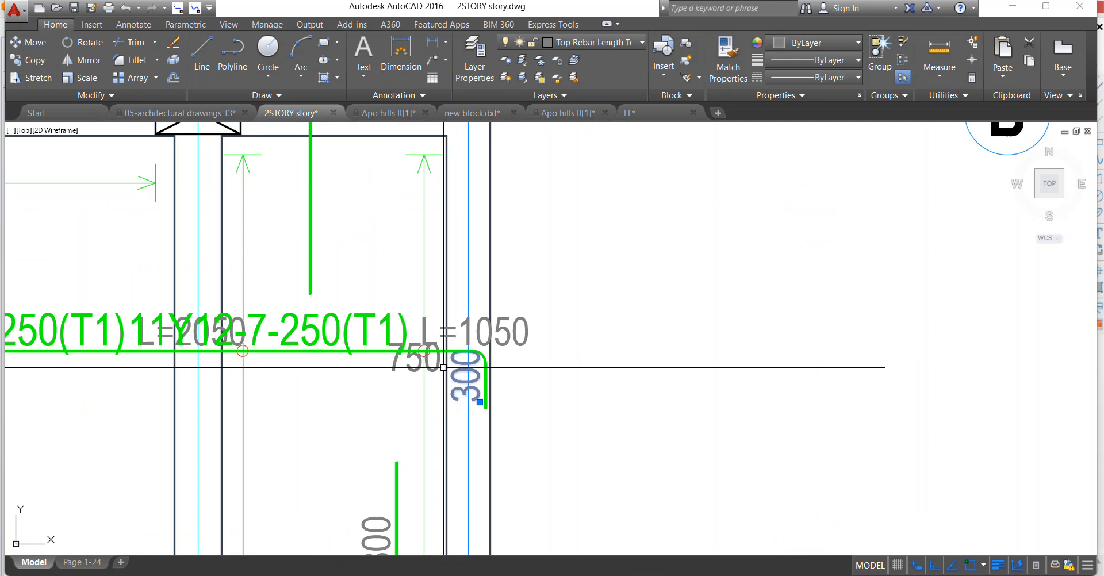
pyautogui.rightClick(383, 368)
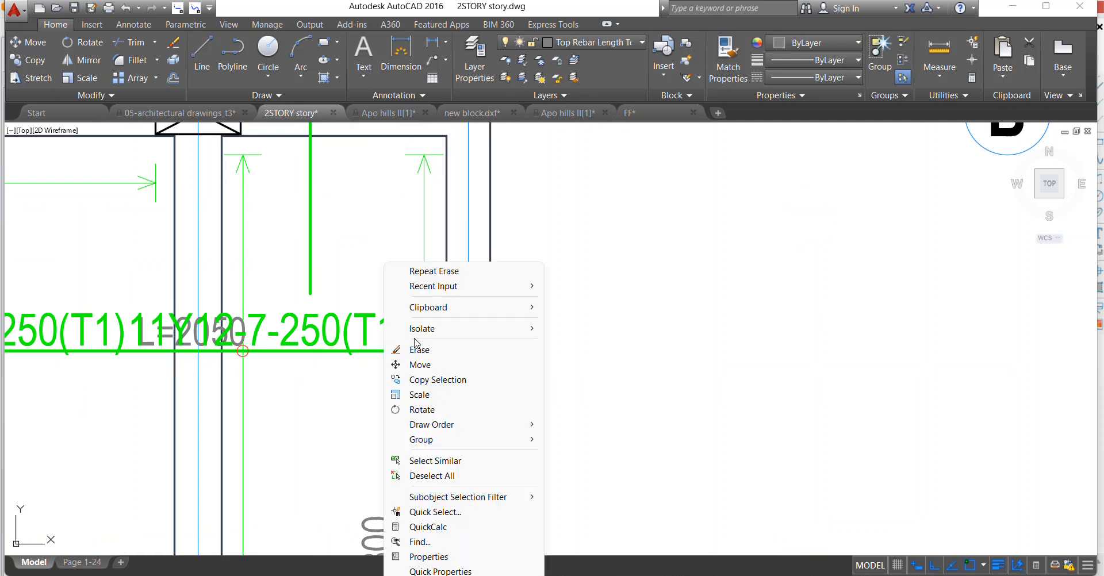
pyautogui.click(415, 349)
pyautogui.scroll(-3, 477, 339)
pyautogui.click(473, 344)
pyautogui.click(470, 299)
pyautogui.rightClick(476, 296)
pyautogui.click(494, 326)
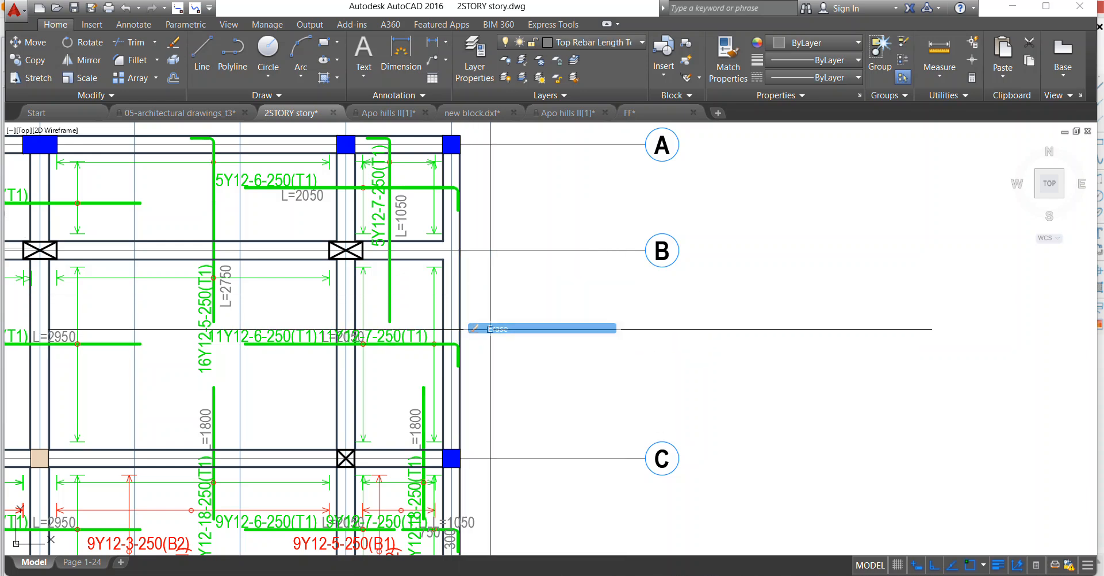
# Erase the 11Y12-6-250(T1) label above the joined bar between axes B and C.
pyautogui.scroll(2, 301, 332)
pyautogui.click(295, 331)
pyautogui.rightClick(262, 282)
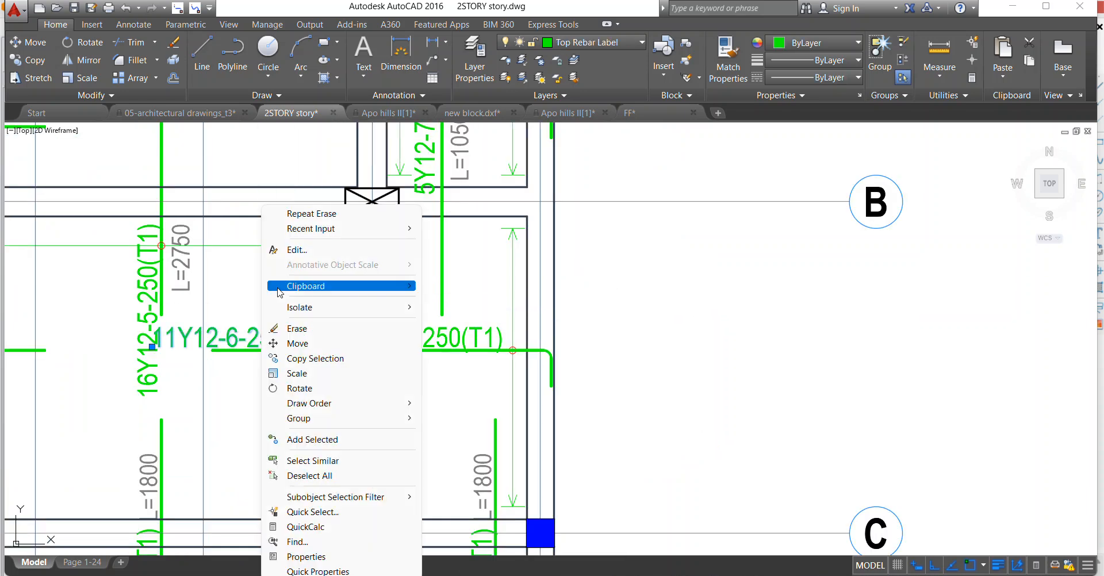
pyautogui.click(294, 328)
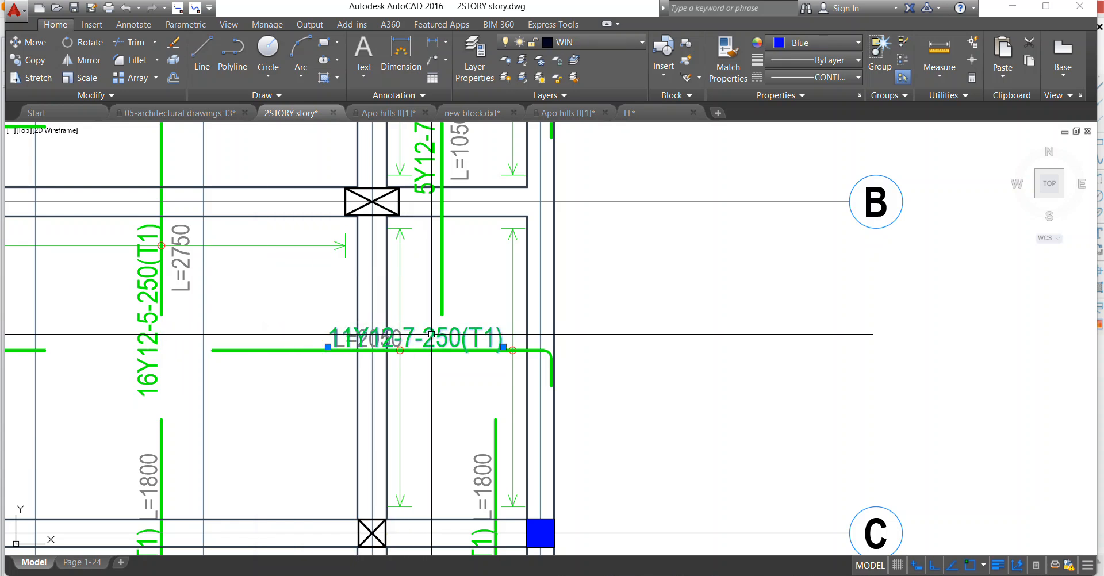
# Move the 11Y12-7-250(T1) label below the joined bar and shift it left toward the bar's straight end.
pyautogui.rightClick(307, 269)
pyautogui.click(369, 357)
pyautogui.click(380, 340)
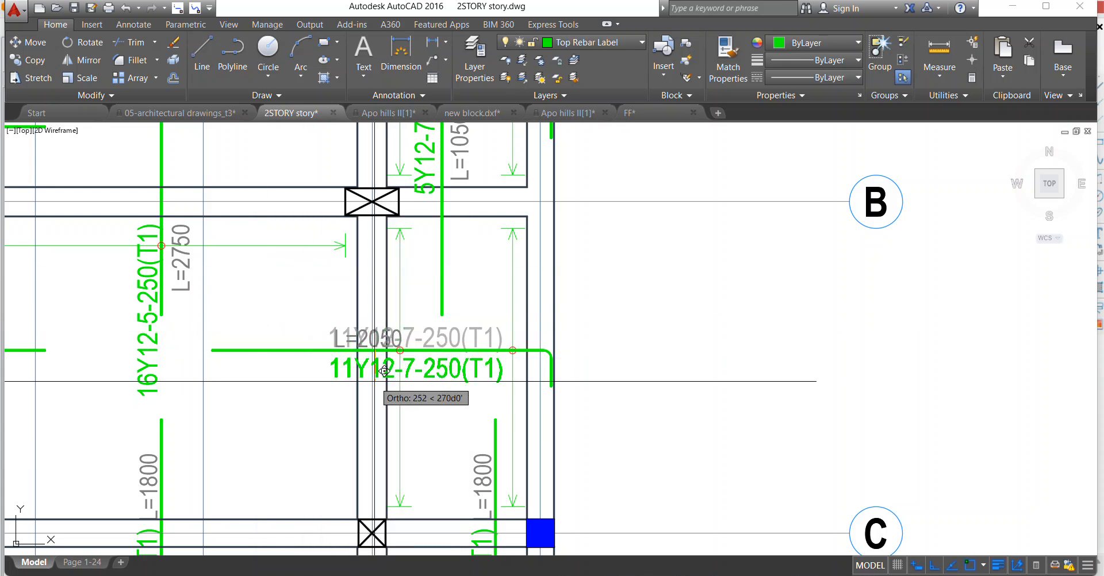
pyautogui.click(373, 379)
pyautogui.click(381, 367)
pyautogui.rightClick(310, 301)
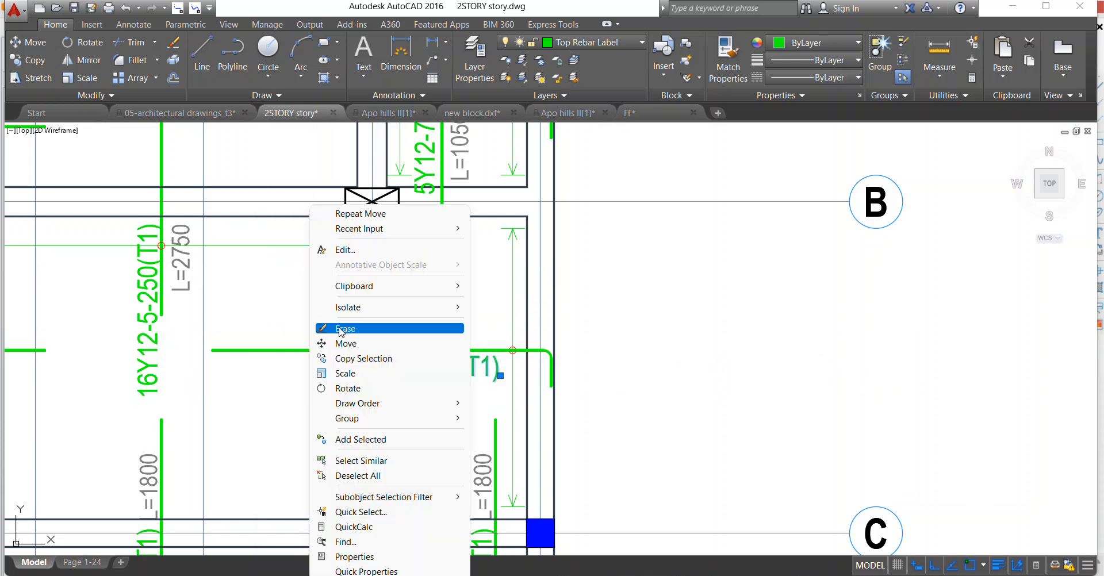
pyautogui.click(345, 343)
pyautogui.click(368, 382)
pyautogui.click(264, 383)
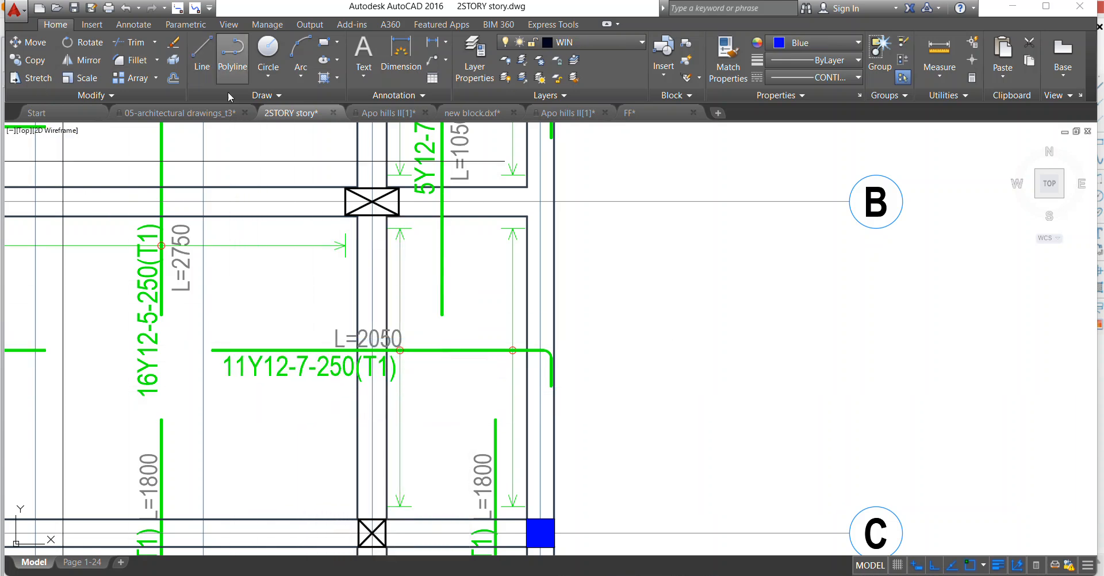
# Measure the joined bar's straight length with a temporary polyline from its left end to the hook.
pyautogui.click(236, 63)
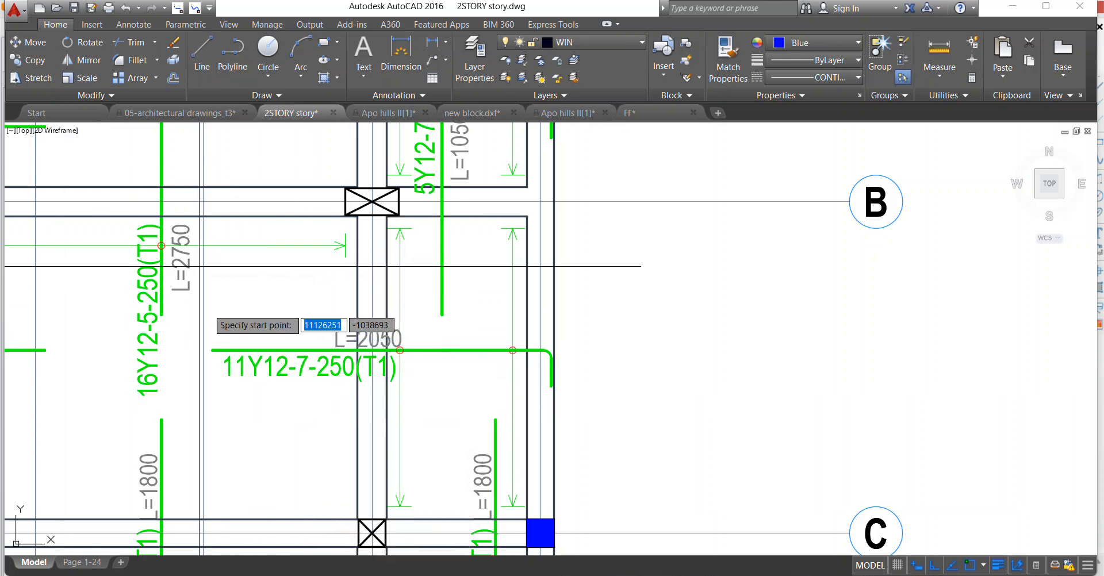
pyautogui.click(212, 350)
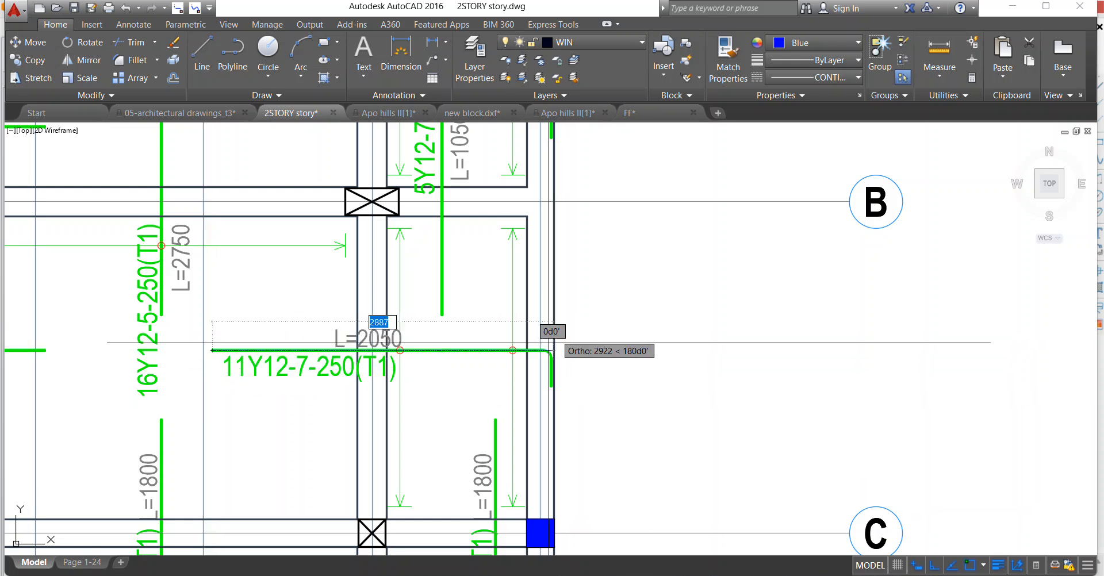
pyautogui.scroll(2, 546, 349)
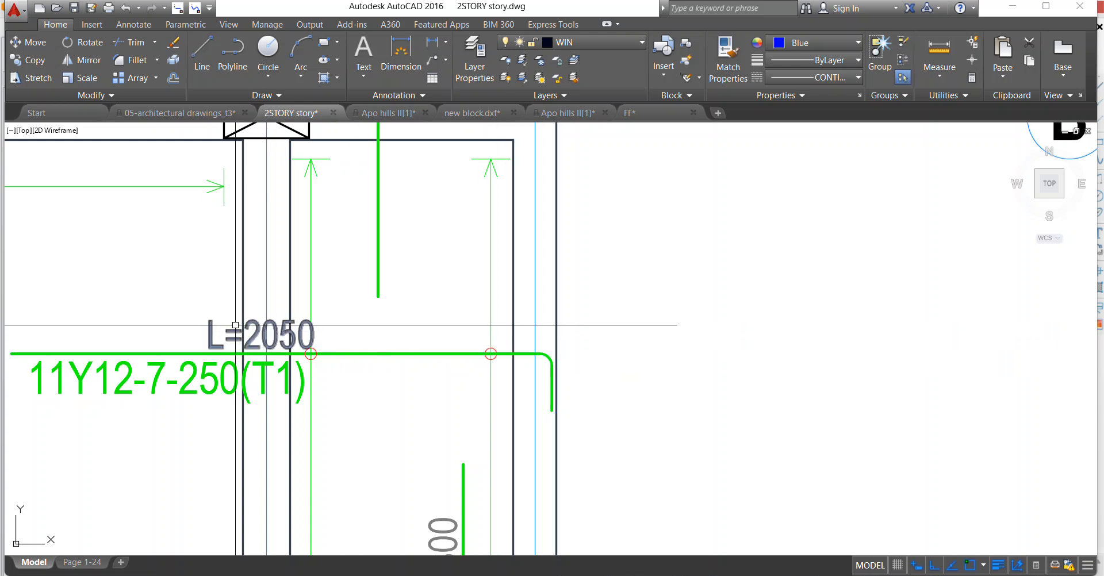
# Move the 11Y12-7-250(T1) label straight up to sit above the joined bar.
pyautogui.scroll(-2, 479, 325)
pyautogui.scroll(1, 305, 339)
pyautogui.click(375, 360)
pyautogui.rightClick(375, 330)
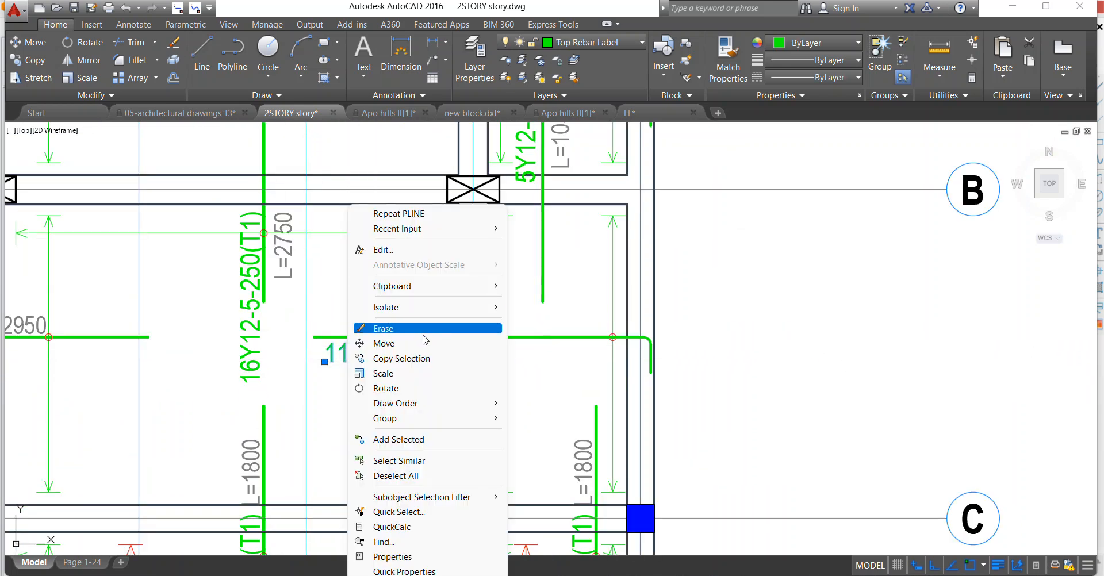
pyautogui.click(401, 348)
pyautogui.click(406, 364)
pyautogui.scroll(2, 407, 326)
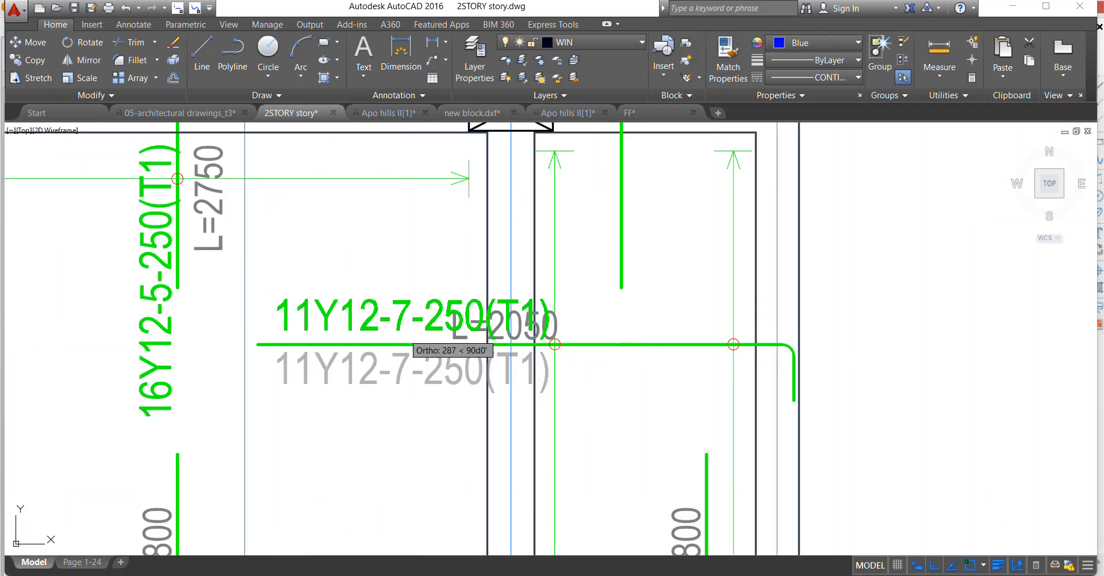
pyautogui.click(406, 334)
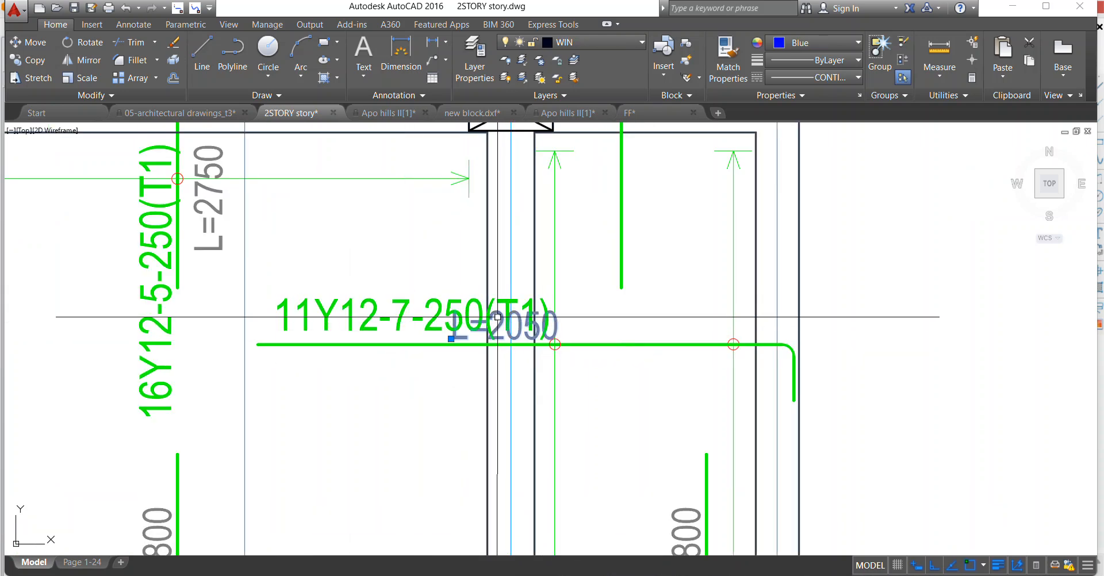
# Move the L=2050 text below the joined 11Y12-7-250(T1) bar and shift it left, clear of the beam.
pyautogui.click(498, 320)
pyautogui.rightClick(395, 217)
pyautogui.click(438, 344)
pyautogui.click(451, 321)
pyautogui.click(452, 358)
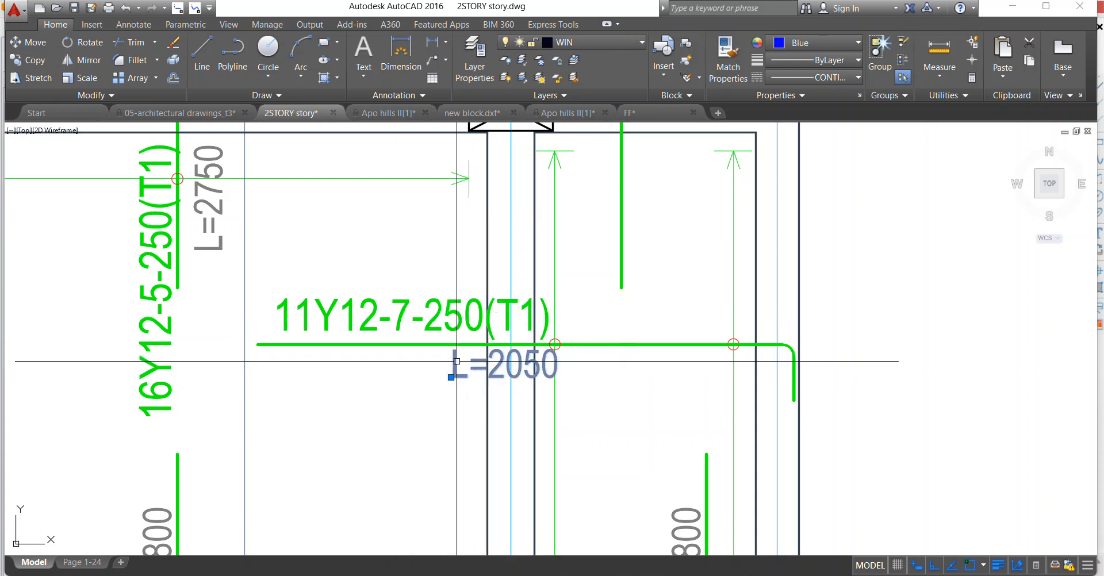
pyautogui.rightClick(378, 280)
pyautogui.click(429, 345)
pyautogui.click(442, 366)
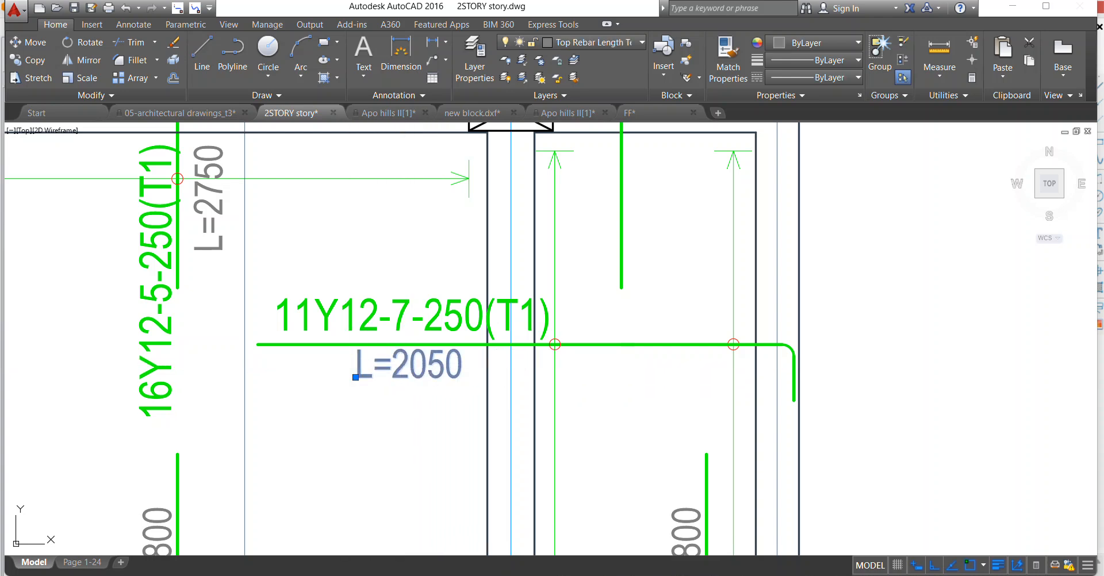
# Change the length text under the joined 11Y12-7-250(T1) bar to L=3150.
pyautogui.doubleClick(401, 369)
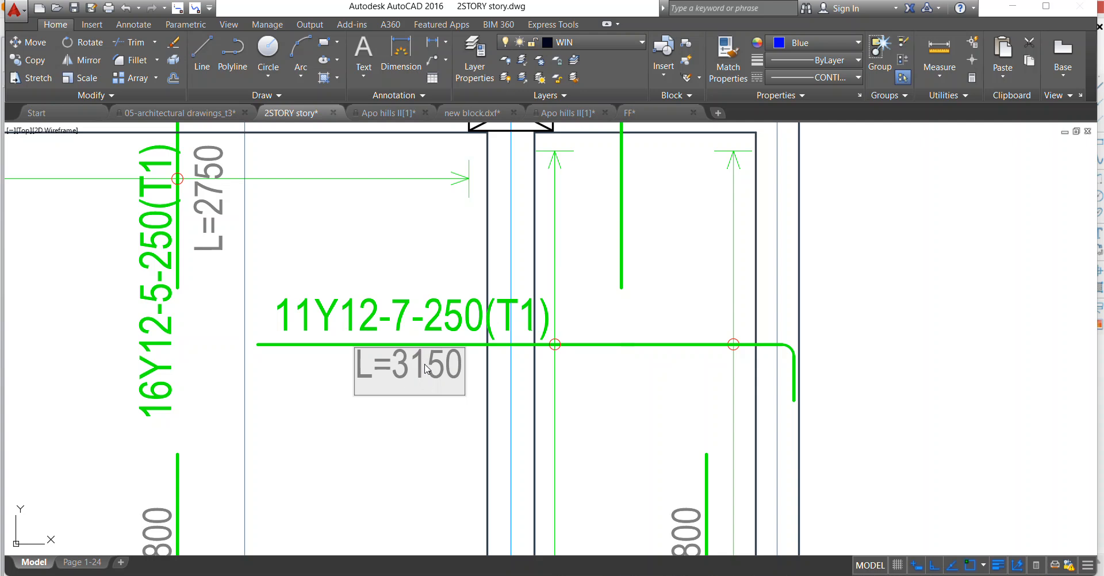
pyautogui.click(417, 444)
pyautogui.scroll(-4, 401, 345)
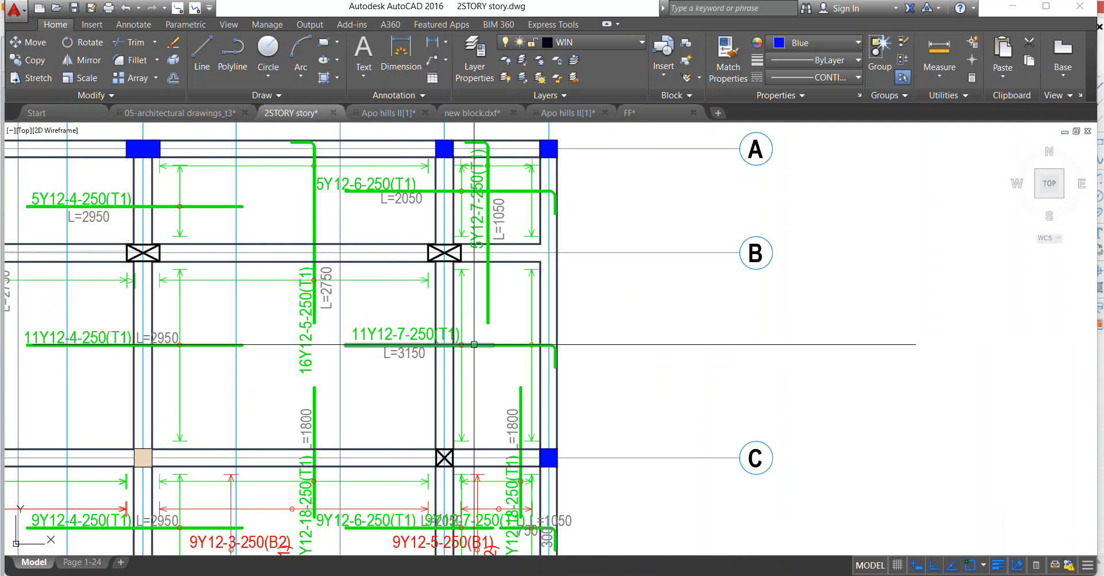
# Erase the left vertical span line crossing the 11Y12-7-250(T1) bar between axes B and C, including its arrowheads, end ticks and circle.
pyautogui.scroll(3, 545, 277)
pyautogui.scroll(-5, 517, 322)
pyautogui.scroll(2, 486, 365)
pyautogui.scroll(-2, 454, 368)
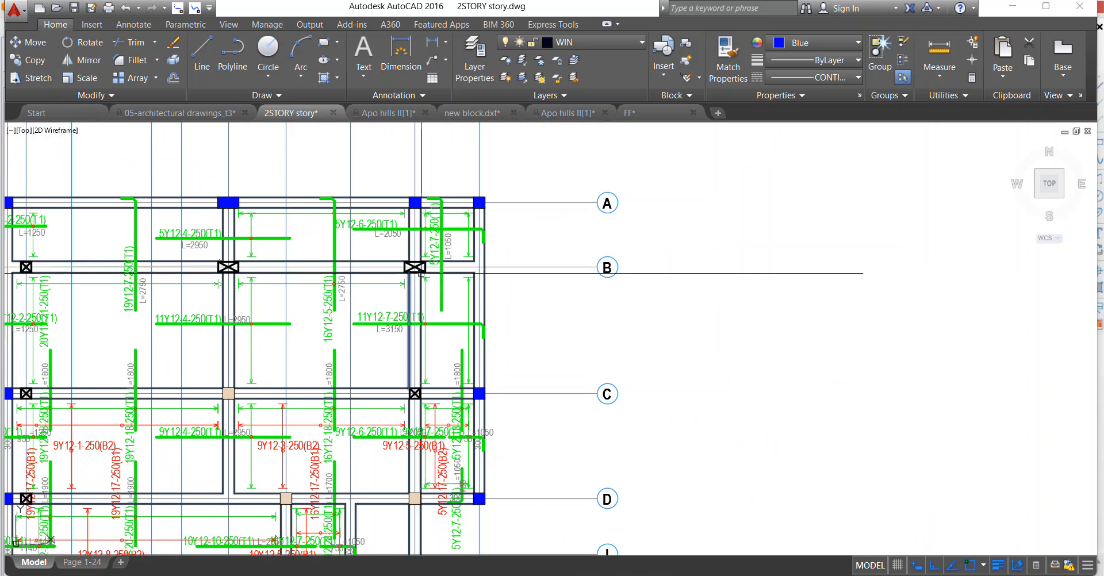
pyautogui.scroll(6, 420, 273)
pyautogui.click(427, 276)
pyautogui.click(411, 456)
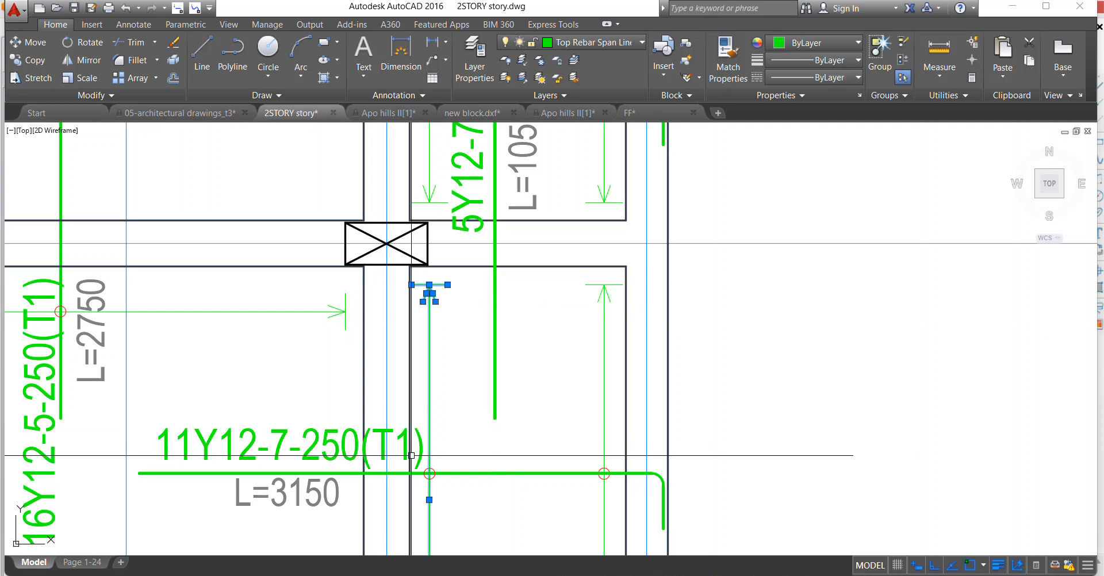
pyautogui.scroll(-4, 425, 382)
pyautogui.click(424, 394)
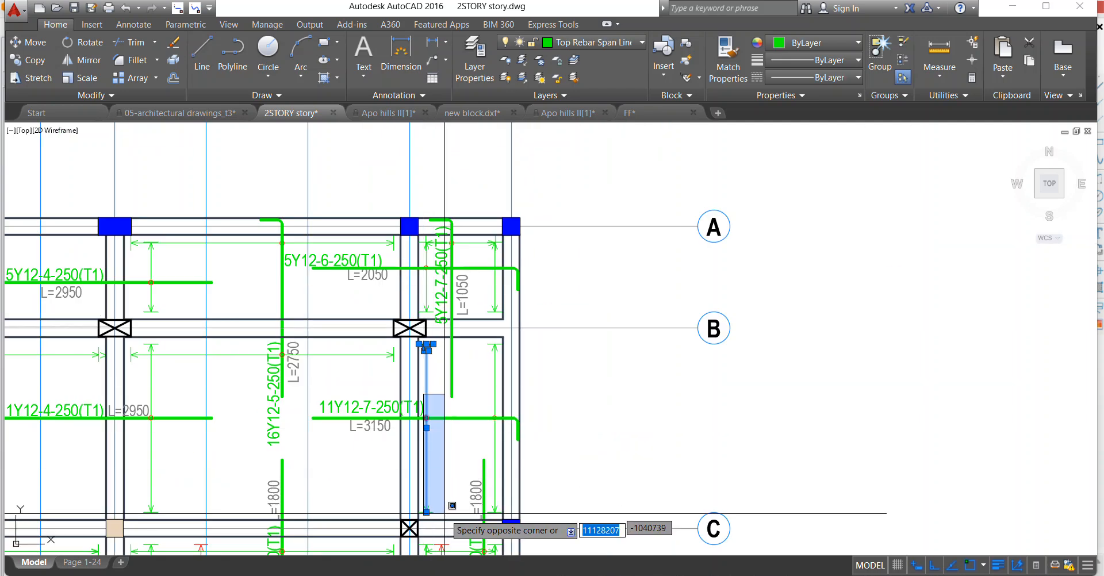
pyautogui.scroll(4, 444, 509)
pyautogui.click(410, 461)
pyautogui.rightClick(439, 273)
pyautogui.click(473, 349)
pyautogui.scroll(-6, 469, 337)
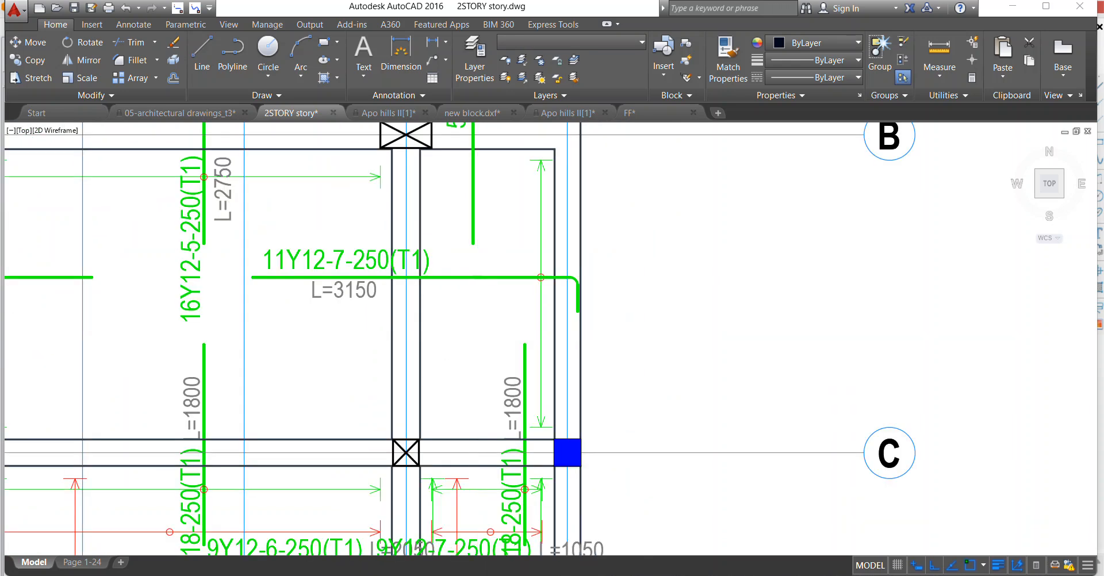
# Move the L=2950 text below the 11Y12-4-250(T1) bar between axes B and C and shift it left, clear of the beam.
pyautogui.scroll(3, 385, 281)
pyautogui.scroll(4, 385, 271)
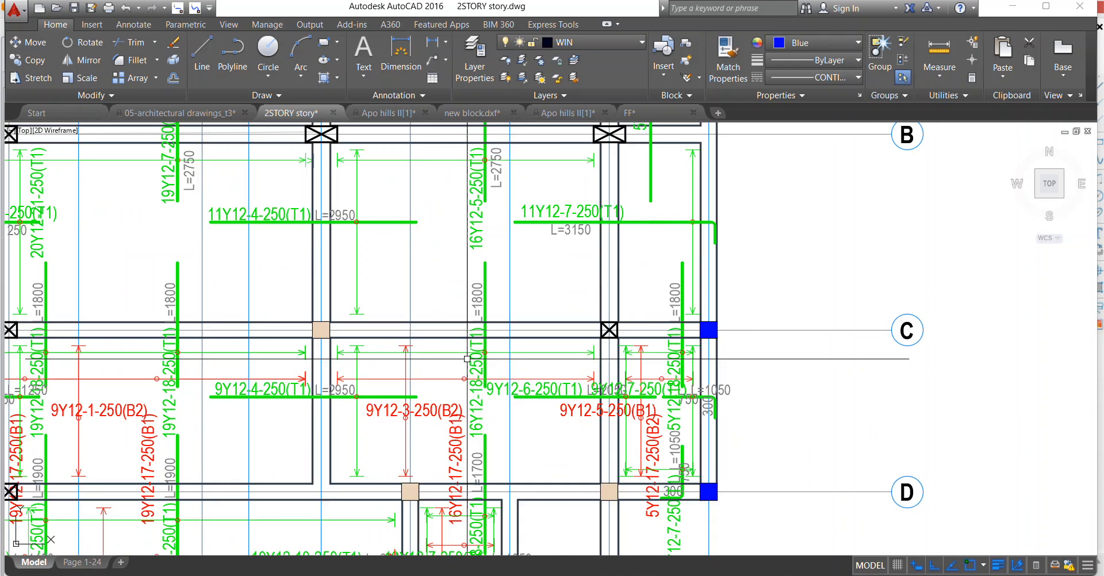
pyautogui.scroll(-4, 397, 281)
pyautogui.scroll(6, 410, 294)
pyautogui.rightClick(426, 279)
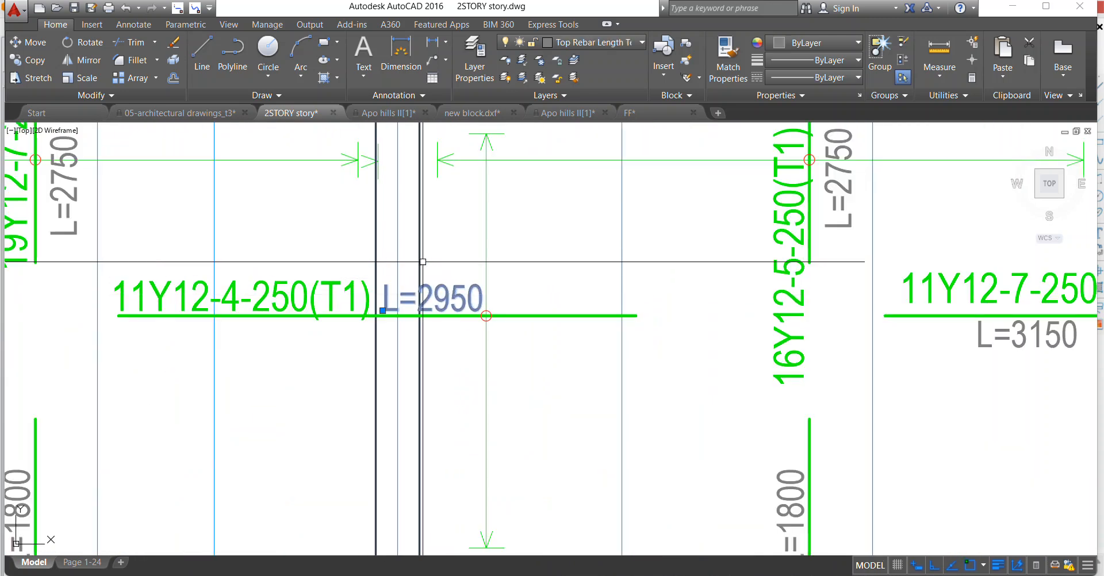
pyautogui.click(465, 343)
pyautogui.click(453, 332)
pyautogui.rightClick(413, 336)
pyautogui.click(463, 346)
pyautogui.click(448, 344)
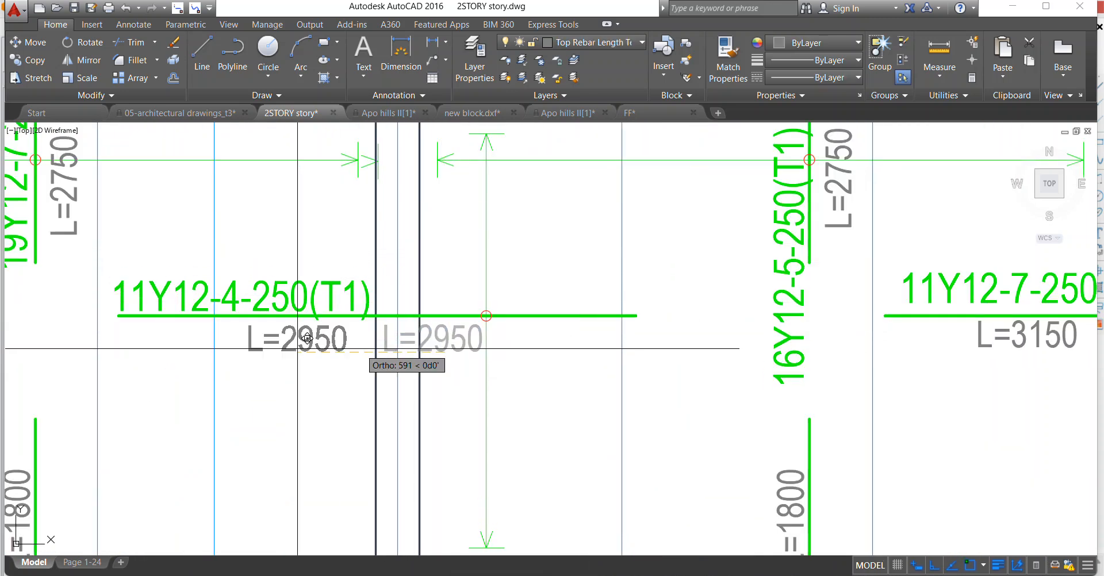
pyautogui.click(282, 350)
# Erase the red bottom-bar span lines with the 9Y12-1-250(B2) and both 19Y12-17-250(B1) labels in the leftmost panel between axes C and D.
pyautogui.scroll(-5, 377, 295)
pyautogui.scroll(10, 317, 331)
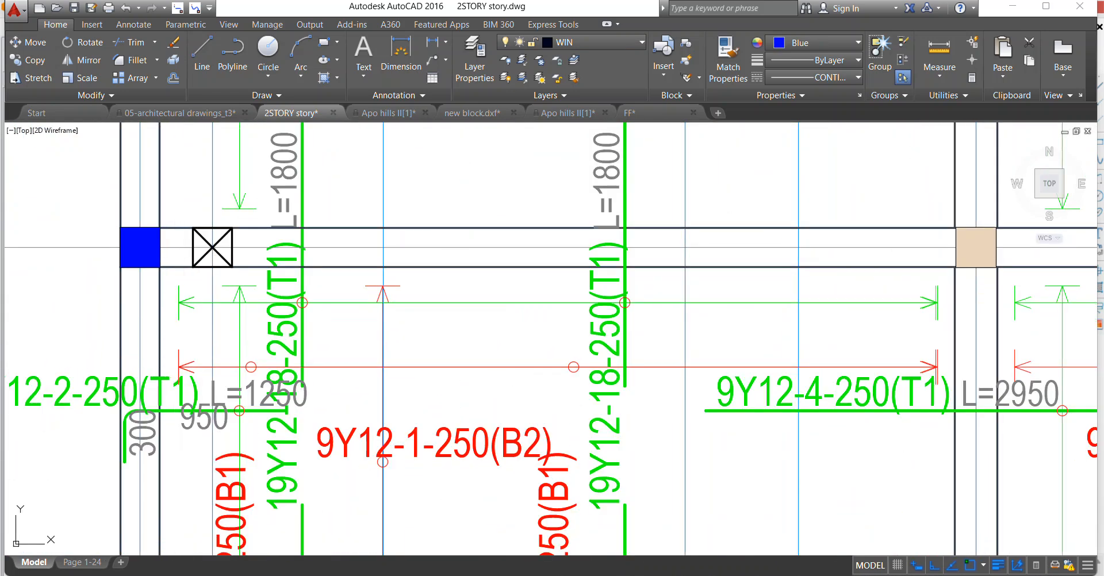
pyautogui.click(173, 335)
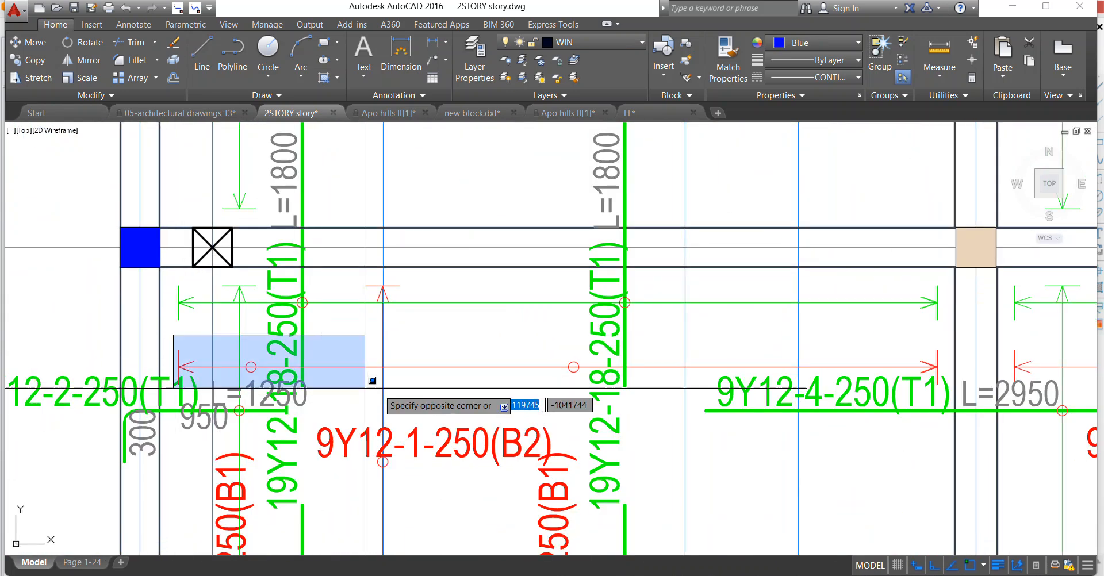
pyautogui.click(939, 386)
pyautogui.scroll(2, 942, 382)
pyautogui.scroll(-4, 764, 349)
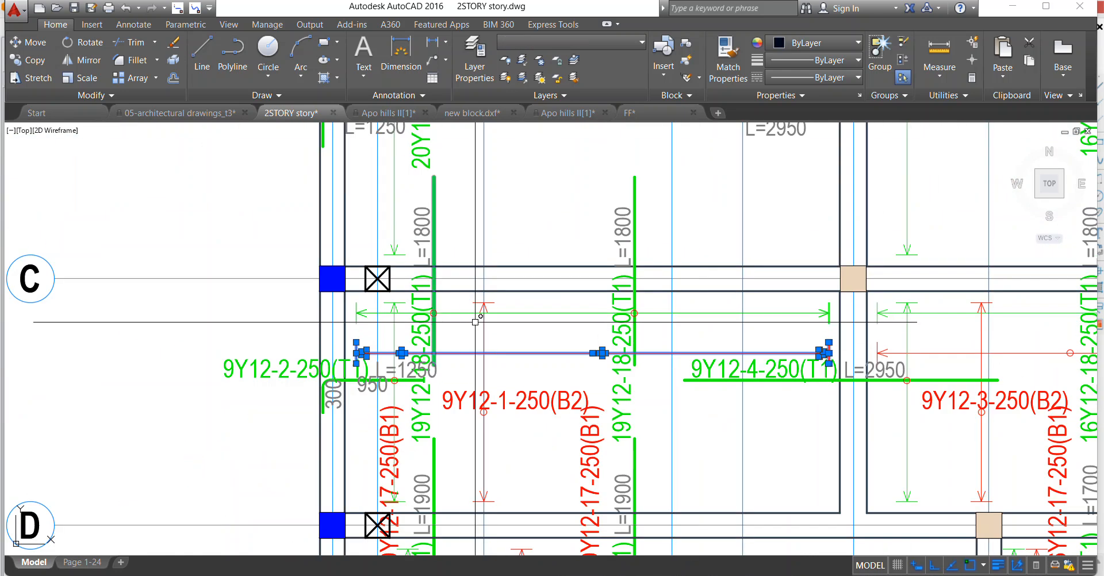
pyautogui.click(459, 233)
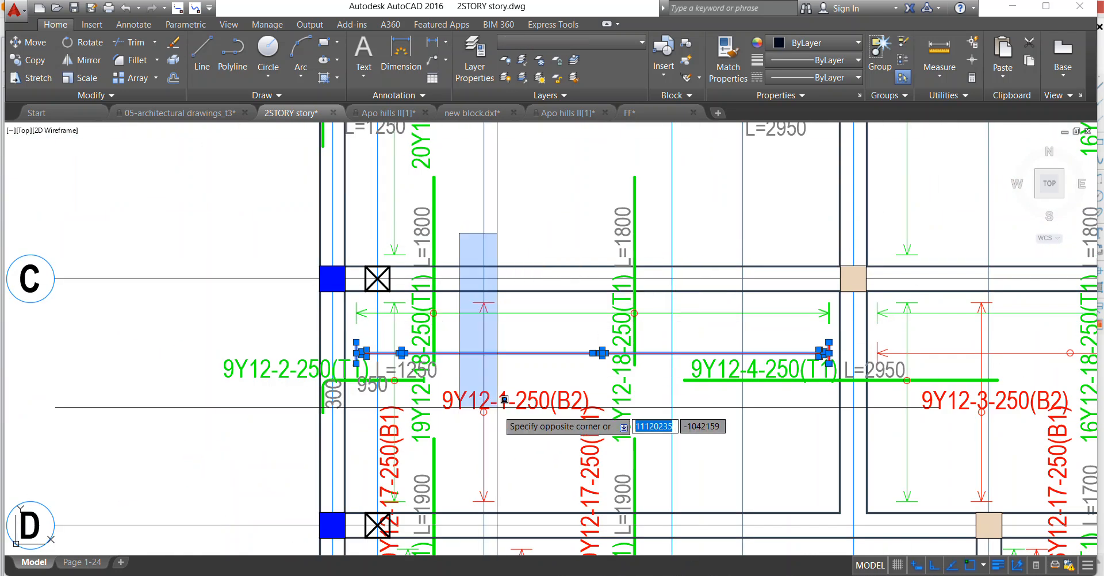
pyautogui.click(515, 507)
pyautogui.click(551, 405)
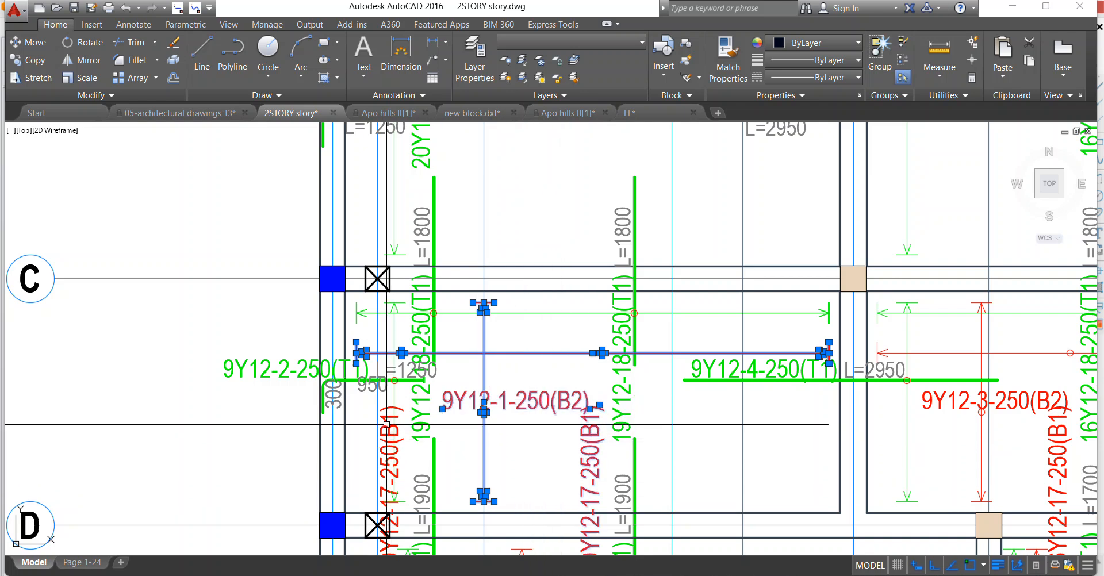
pyautogui.rightClick(418, 263)
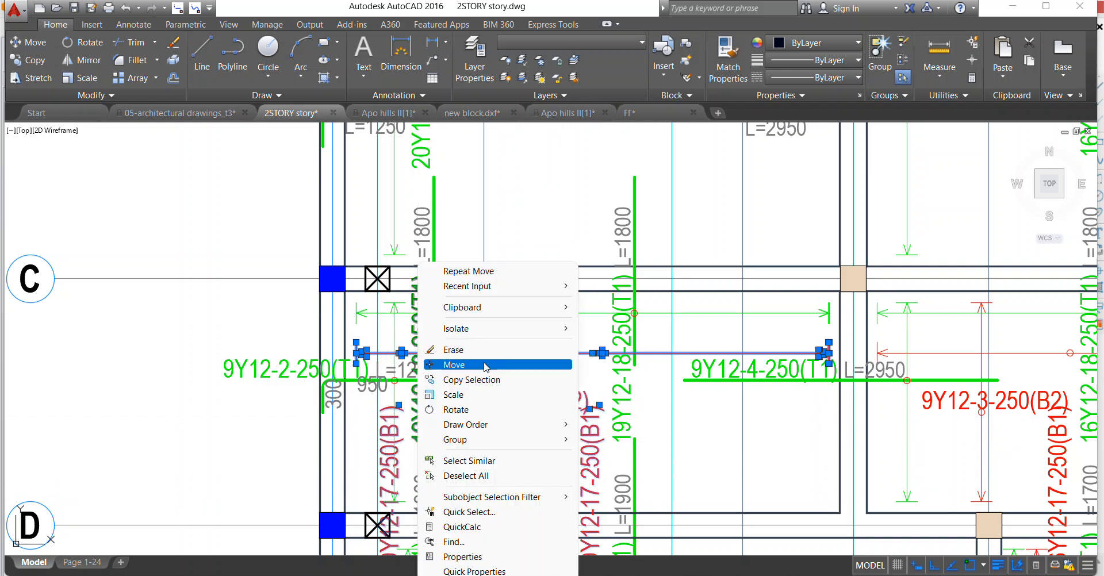
pyautogui.click(454, 350)
# Erase the 950 and 300 texts at the hooked 9Y12-2-250(T1) bar between axes C and D.
pyautogui.scroll(2, 405, 386)
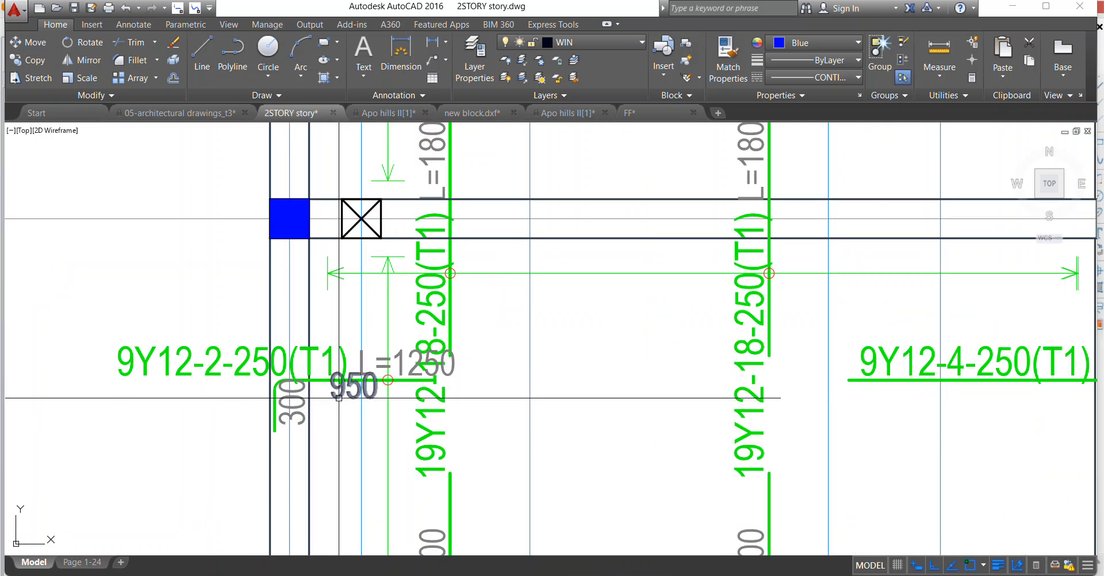
pyautogui.click(400, 356)
pyautogui.click(350, 391)
pyautogui.click(302, 399)
pyautogui.rightClick(353, 390)
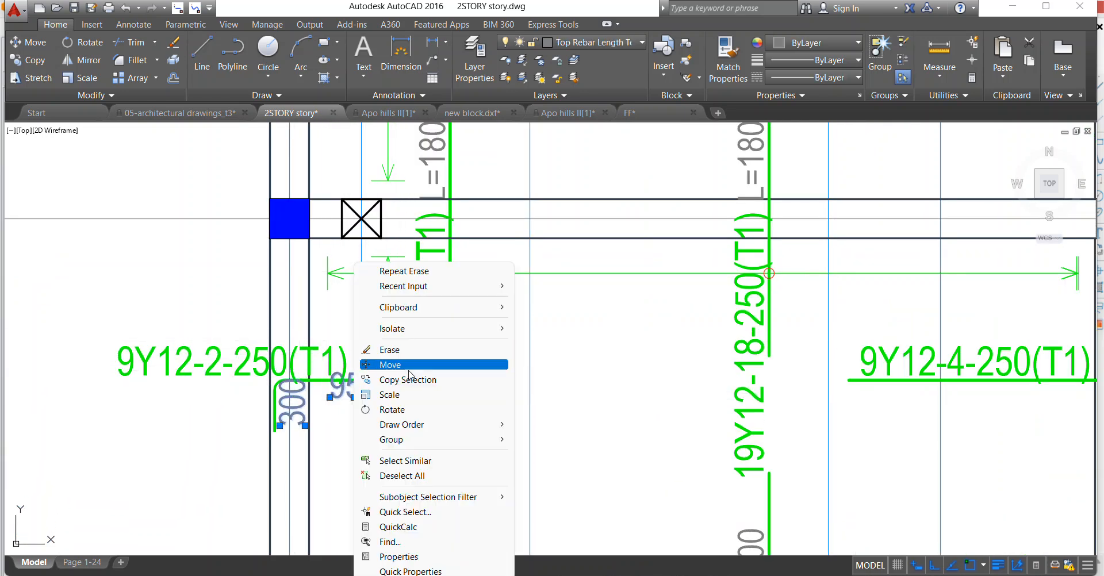
pyautogui.click(396, 350)
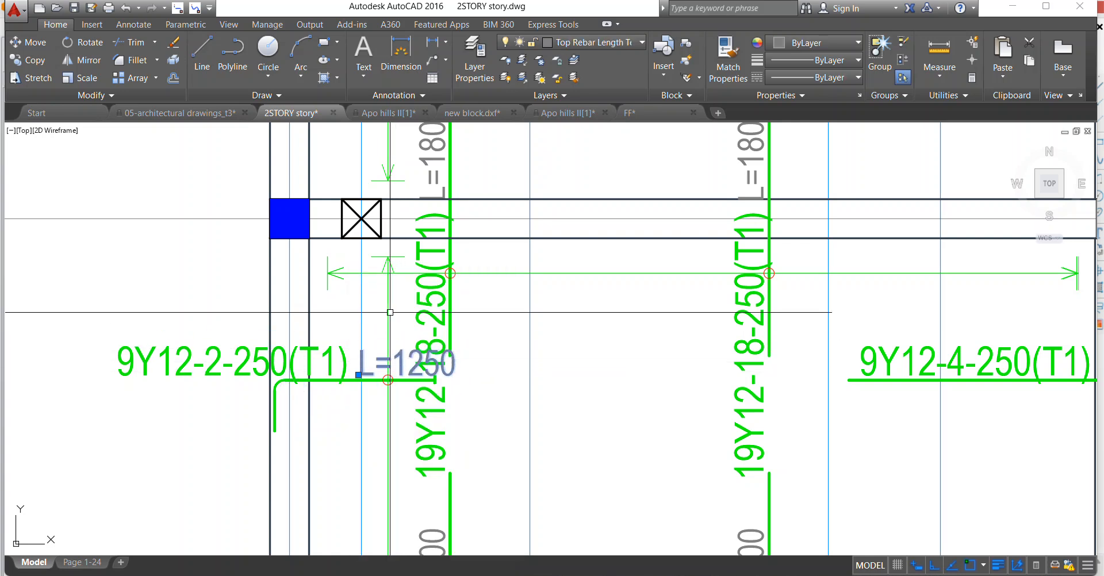
# Move the L=1250 text to just below the hooked 9Y12-2-250(T1) bar between axes C and D.
pyautogui.rightClick(374, 344)
pyautogui.click(407, 345)
pyautogui.click(409, 359)
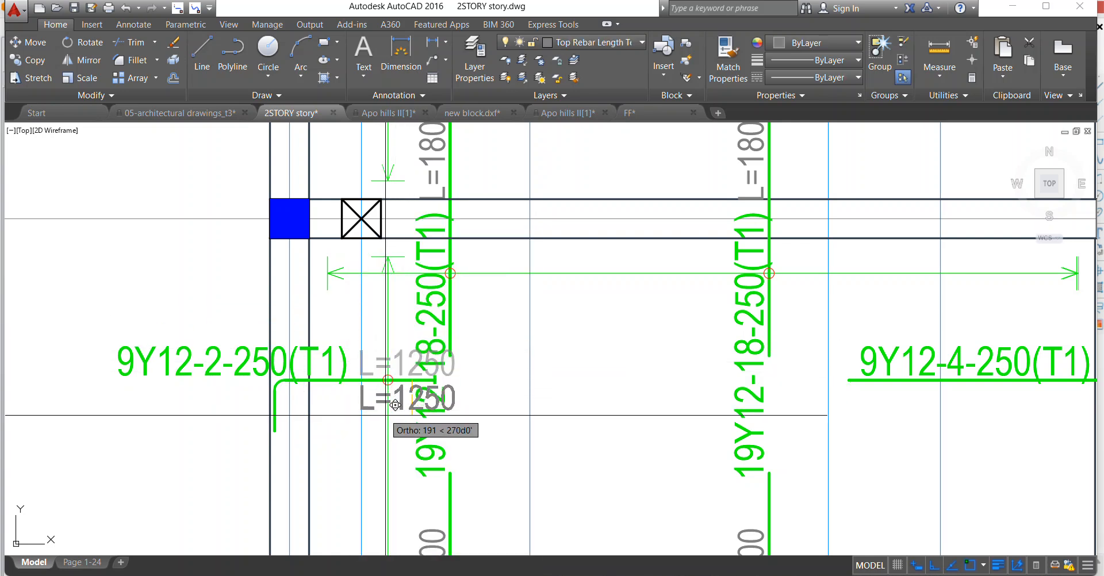
pyautogui.scroll(-8, 387, 393)
pyautogui.scroll(5, 371, 401)
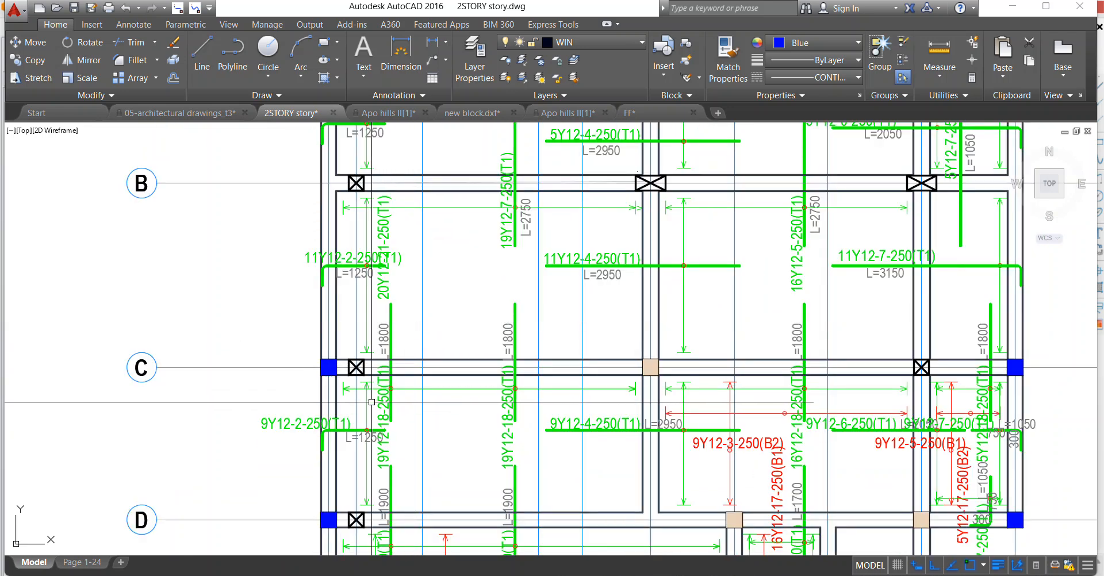
# Move the 19Y12-18-250(T1) label of the leftmost vertical bar crossing axis C to the bar's right side.
pyautogui.rightClick(381, 255)
pyautogui.click(419, 343)
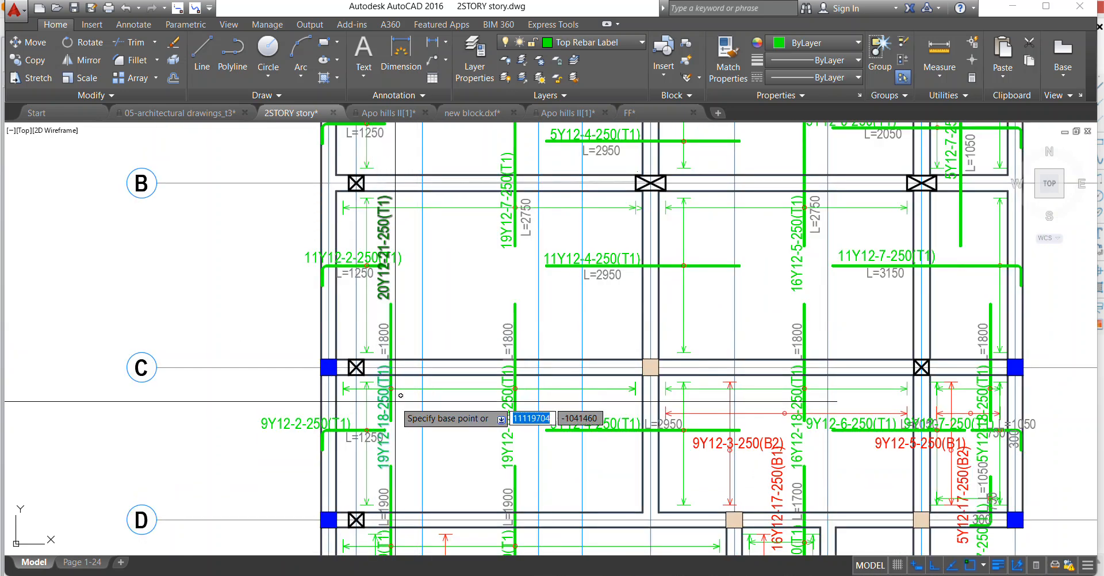
pyautogui.click(392, 405)
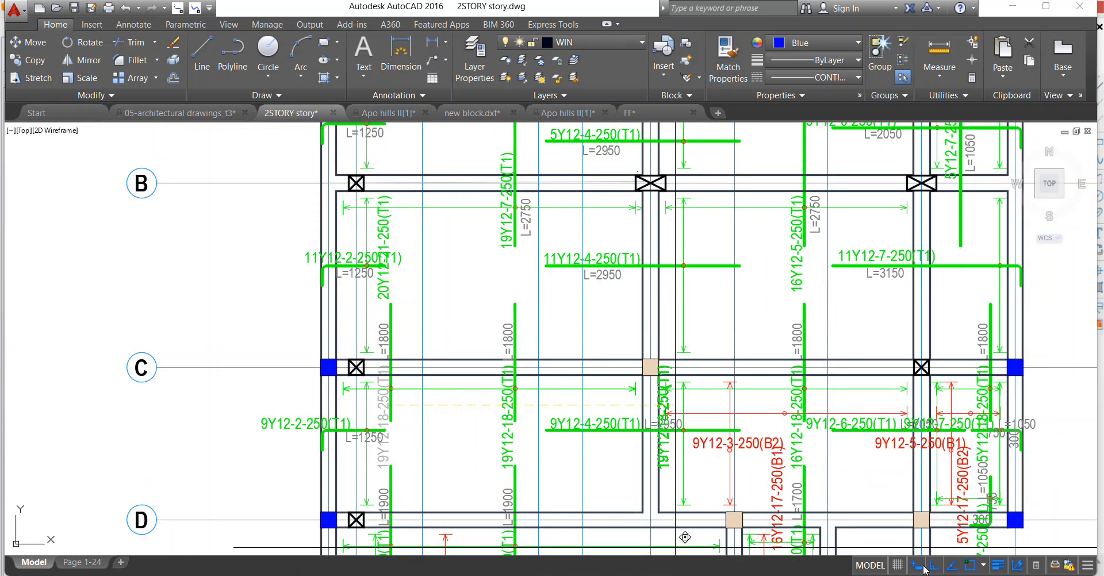
pyautogui.scroll(2, 429, 362)
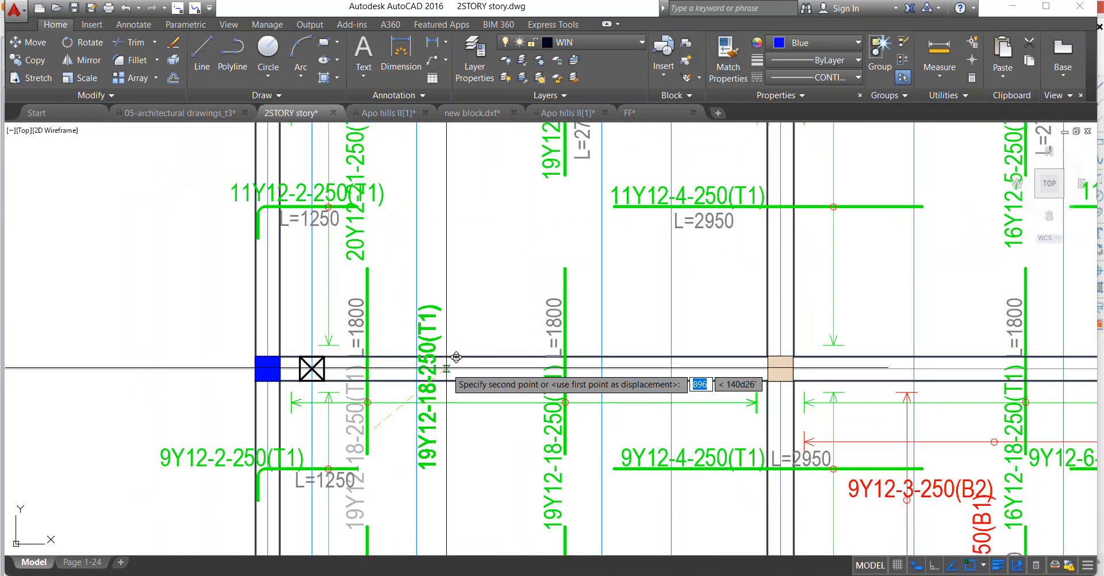
pyautogui.click(405, 349)
pyautogui.scroll(-2, 453, 294)
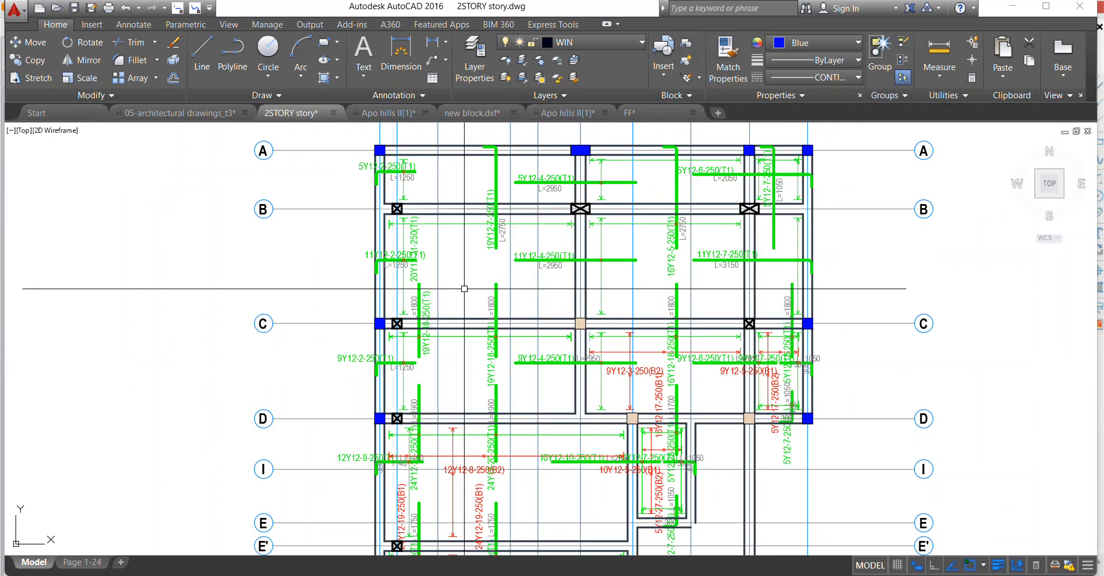
# Erase the leftmost vertical top bar crossing axis C, together with its 19Y12-18-250(T1) label, L=1800 text and circle.
pyautogui.scroll(1, 467, 283)
pyautogui.scroll(2, 385, 297)
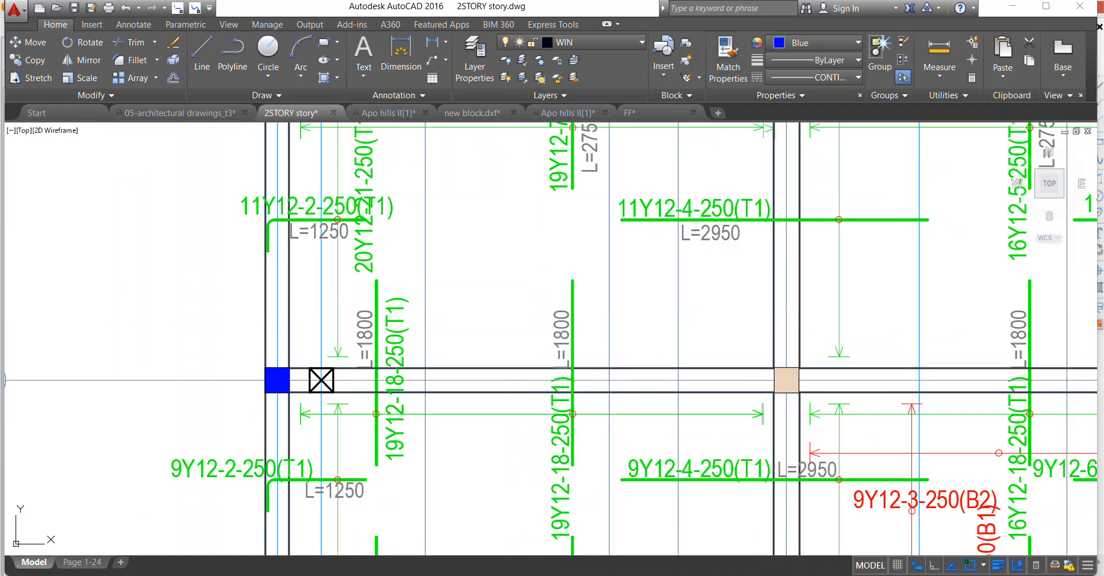
pyautogui.click(360, 305)
pyautogui.click(360, 300)
pyautogui.click(418, 464)
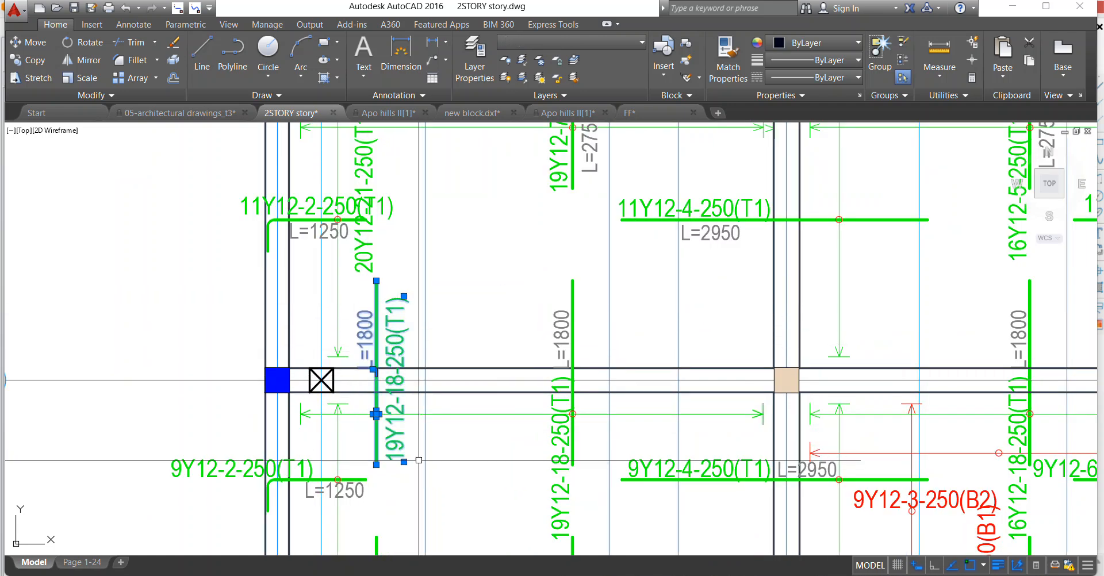
pyautogui.rightClick(440, 305)
pyautogui.click(477, 350)
pyautogui.scroll(-4, 324, 360)
pyautogui.scroll(2, 325, 360)
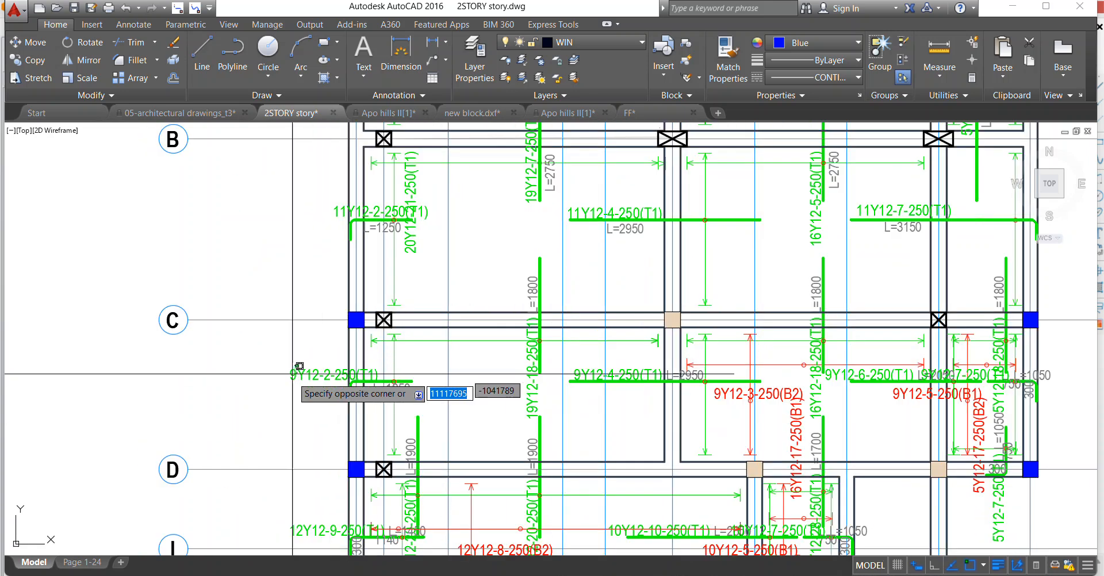
# Shift the 9Y12-2-250(T1) label between axes C and D to the right, clear of the beam.
pyautogui.click(299, 367)
pyautogui.rightClick(294, 368)
pyautogui.click(325, 343)
pyautogui.scroll(2, 342, 369)
pyautogui.click(342, 369)
pyautogui.scroll(2, 442, 369)
pyautogui.click(487, 369)
# Erase the red span lines with the 12Y12-8-250(B2) label and the right-hand 24Y12-19-250(B1) label in the large panel between axes D and E'.
pyautogui.scroll(-2, 453, 287)
pyautogui.scroll(-2, 453, 287)
pyautogui.scroll(4, 463, 495)
pyautogui.scroll(-2, 302, 175)
pyautogui.moveTo(531, 377); pyautogui.dragTo(458, 354, button='middle')
pyautogui.click(393, 191)
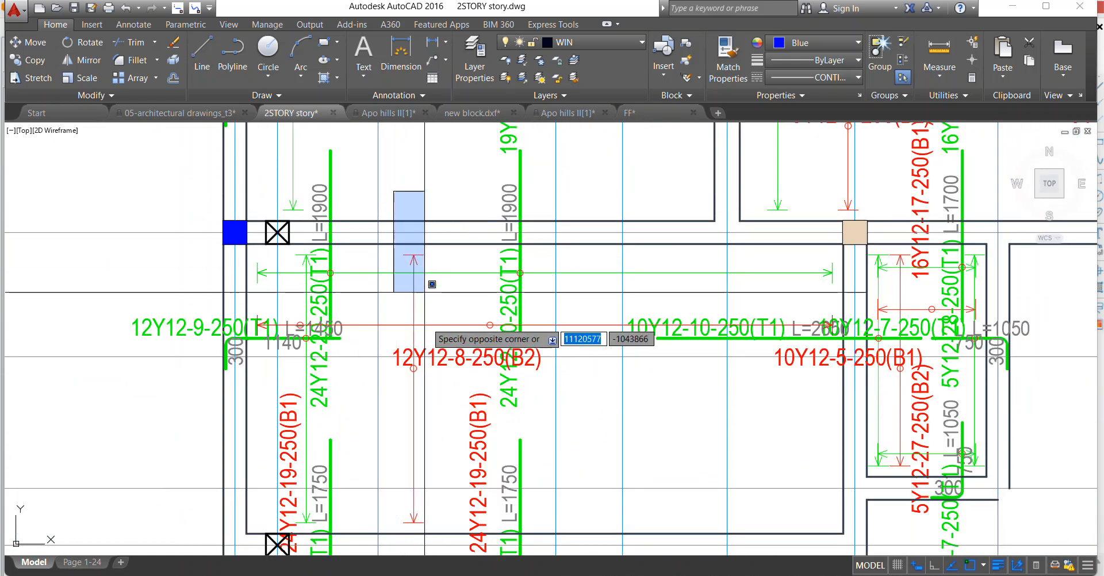
pyautogui.click(452, 532)
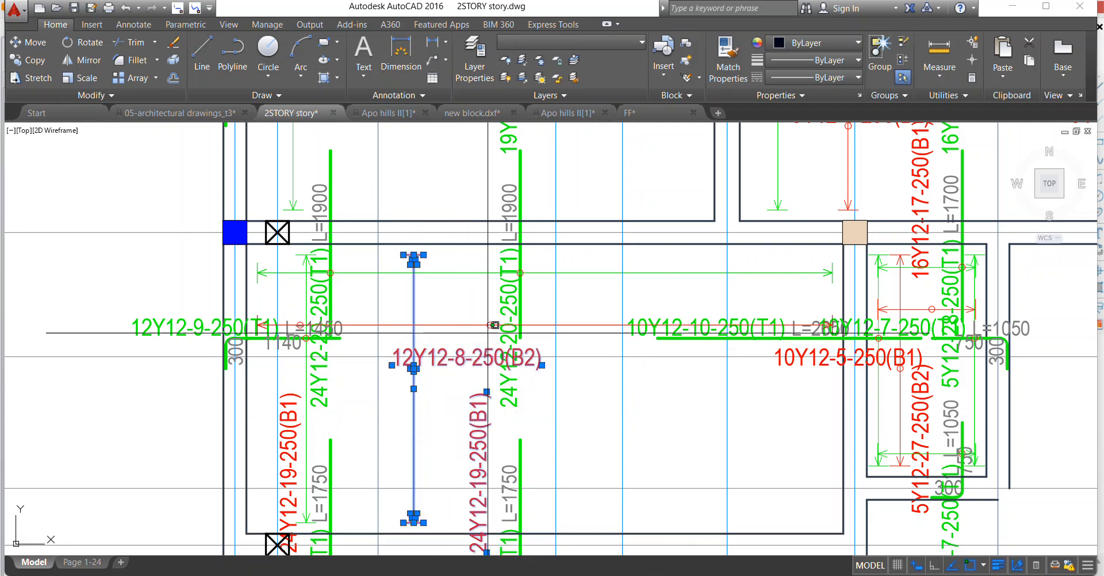
pyautogui.scroll(-2, 366, 326)
pyautogui.scroll(4, 306, 313)
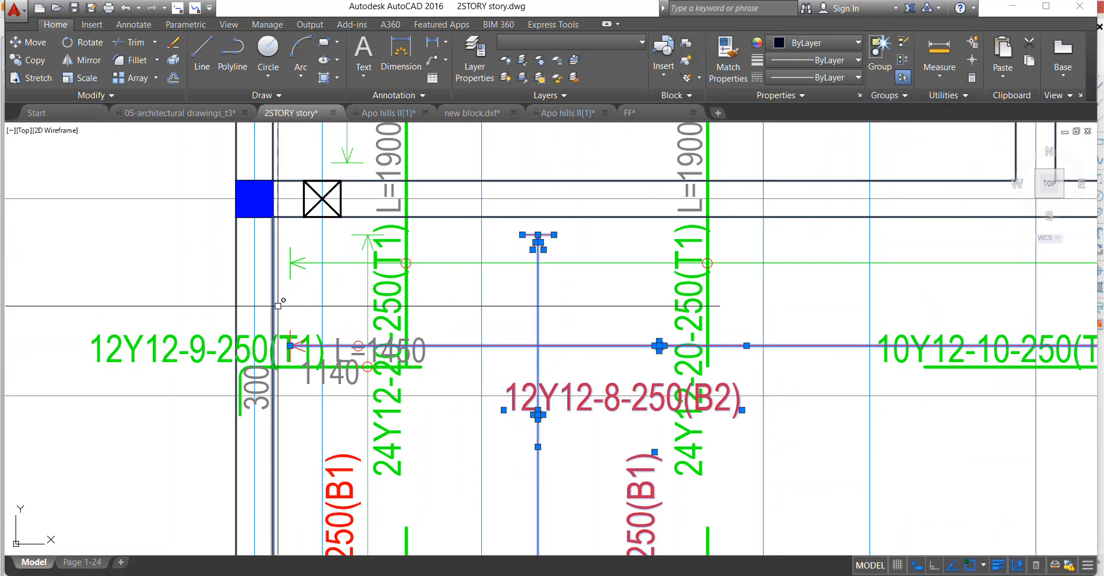
pyautogui.scroll(-3, 318, 363)
pyautogui.scroll(6, 310, 345)
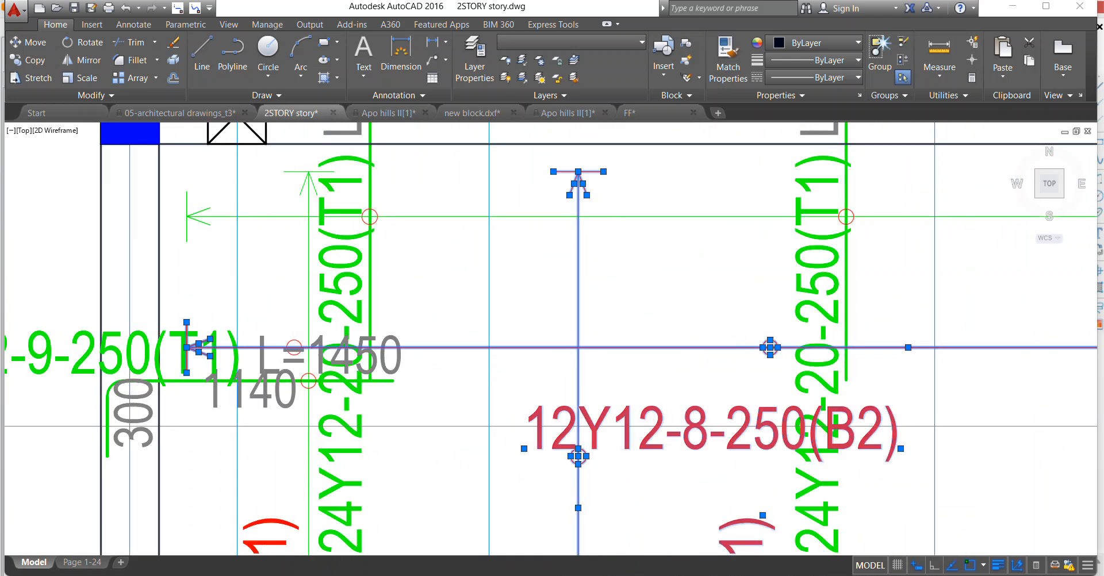
pyautogui.scroll(-4, 305, 333)
pyautogui.scroll(-2, 305, 333)
pyautogui.scroll(6, 506, 322)
pyautogui.click(512, 317)
pyautogui.click(666, 459)
pyautogui.rightClick(562, 315)
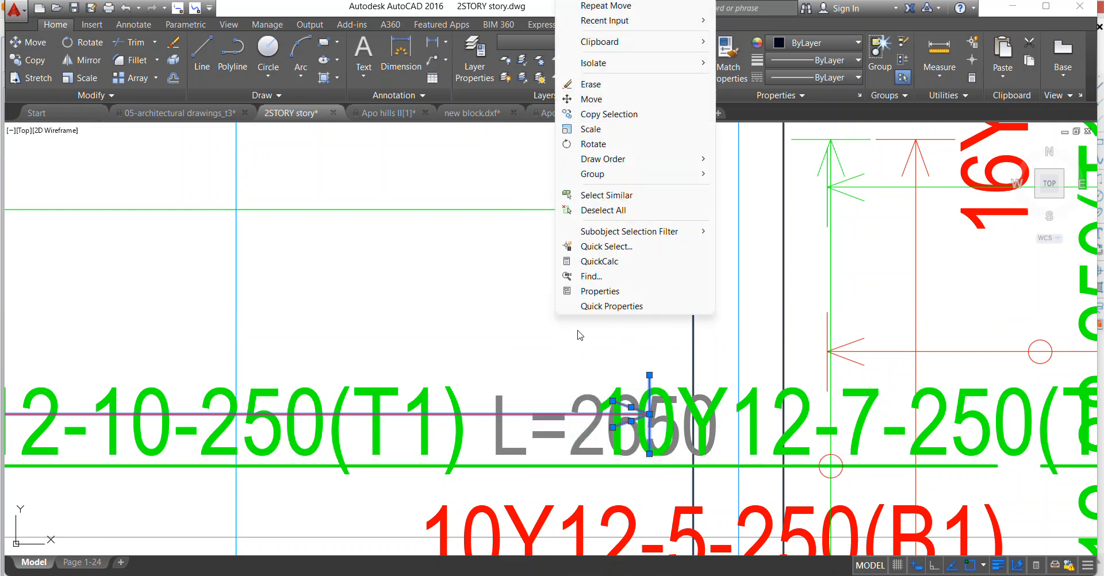
pyautogui.click(592, 85)
pyautogui.scroll(-5, 488, 387)
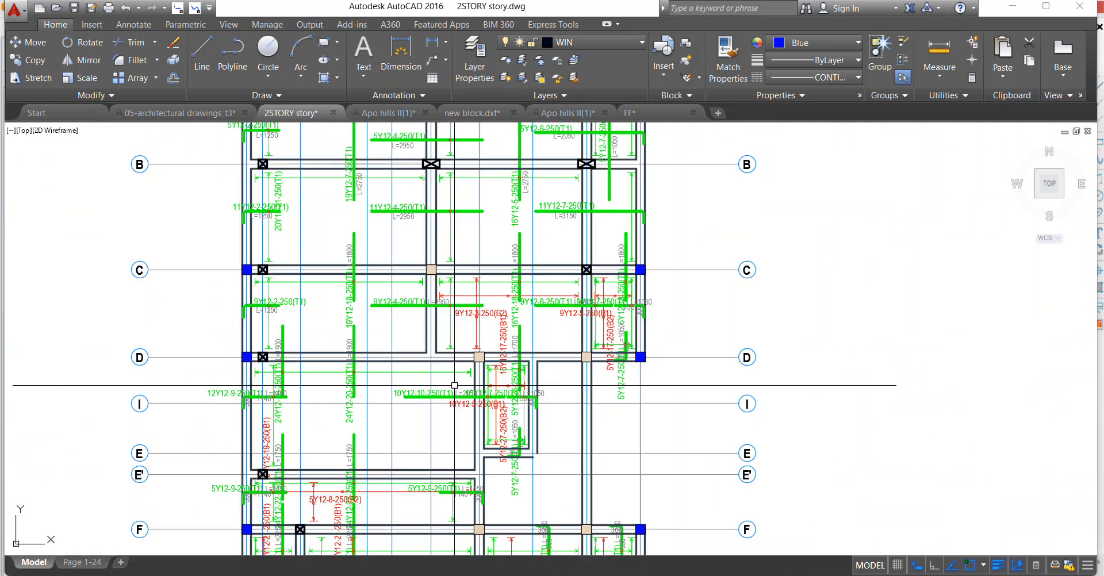
# Erase the red span lines and the 9Y12-3-250(B2), 16Y12-17-250(B1), 9Y12-5-250(B1) and 5Y12-17-250(B2) labels in the middle and right panels between axes C and D.
pyautogui.scroll(6, 488, 387)
pyautogui.click(456, 411)
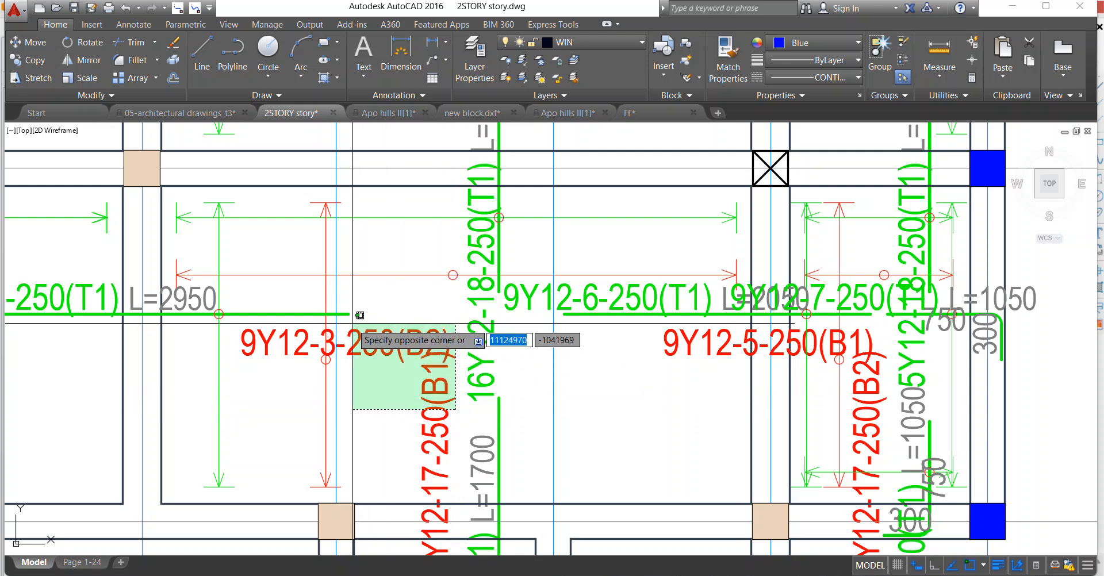
pyautogui.click(350, 320)
pyautogui.scroll(-2, 350, 319)
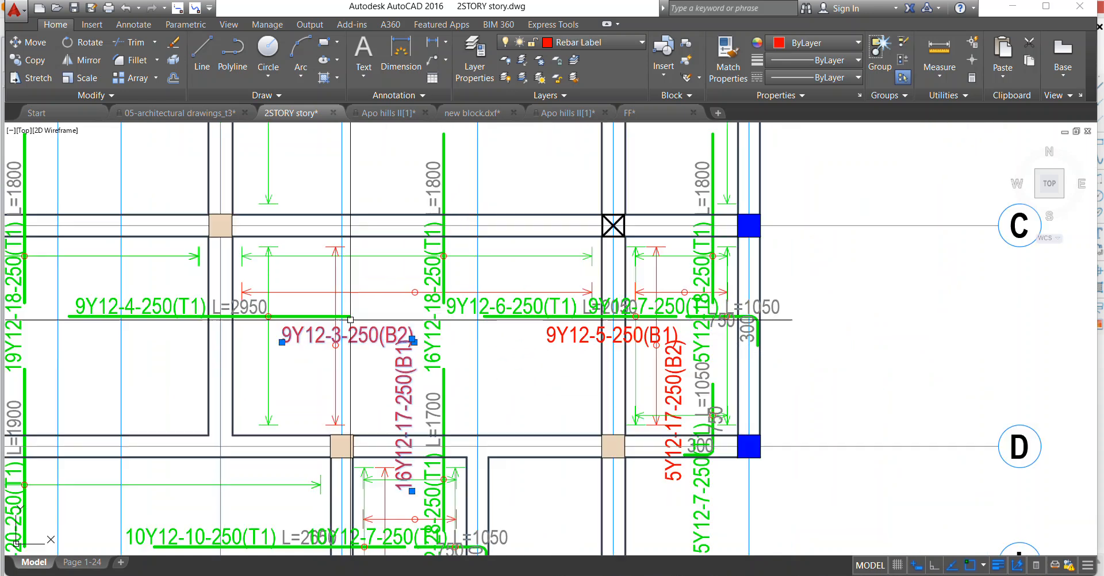
pyautogui.click(310, 200)
pyautogui.click(392, 412)
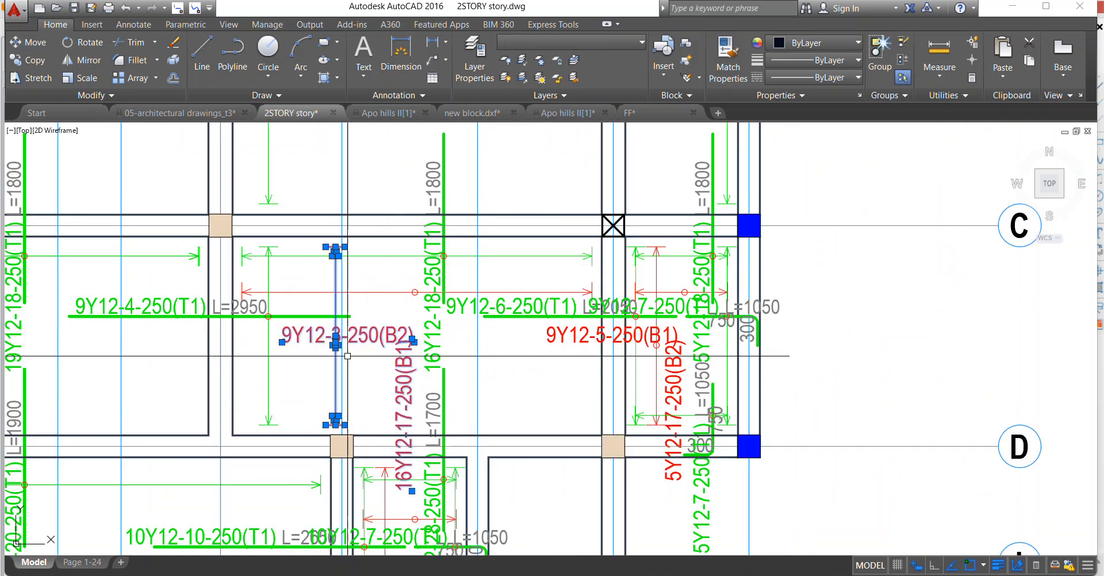
pyautogui.scroll(3, 245, 298)
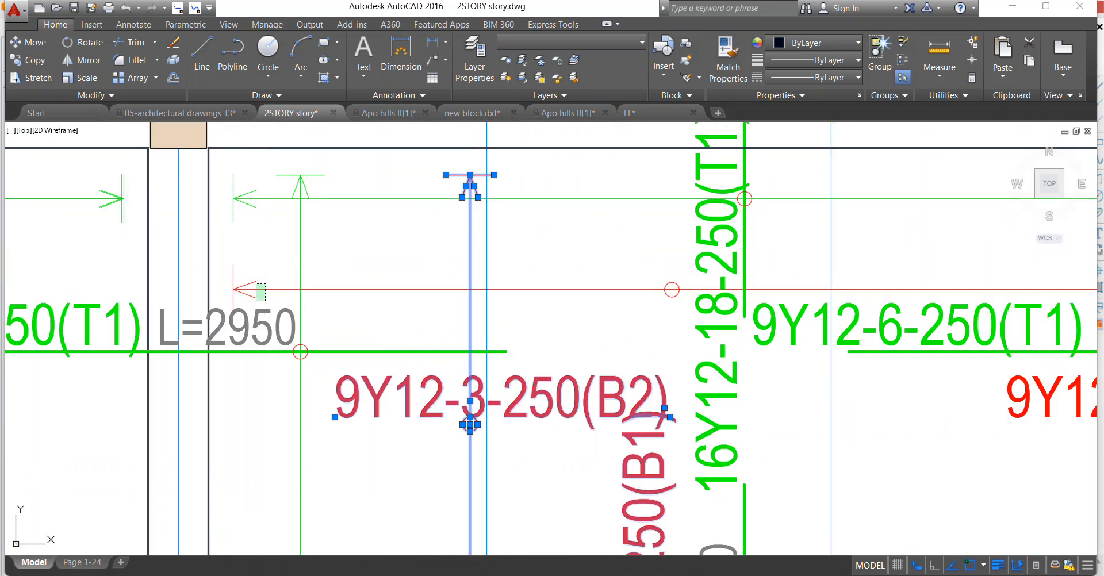
pyautogui.click(220, 245)
pyautogui.scroll(-4, 231, 285)
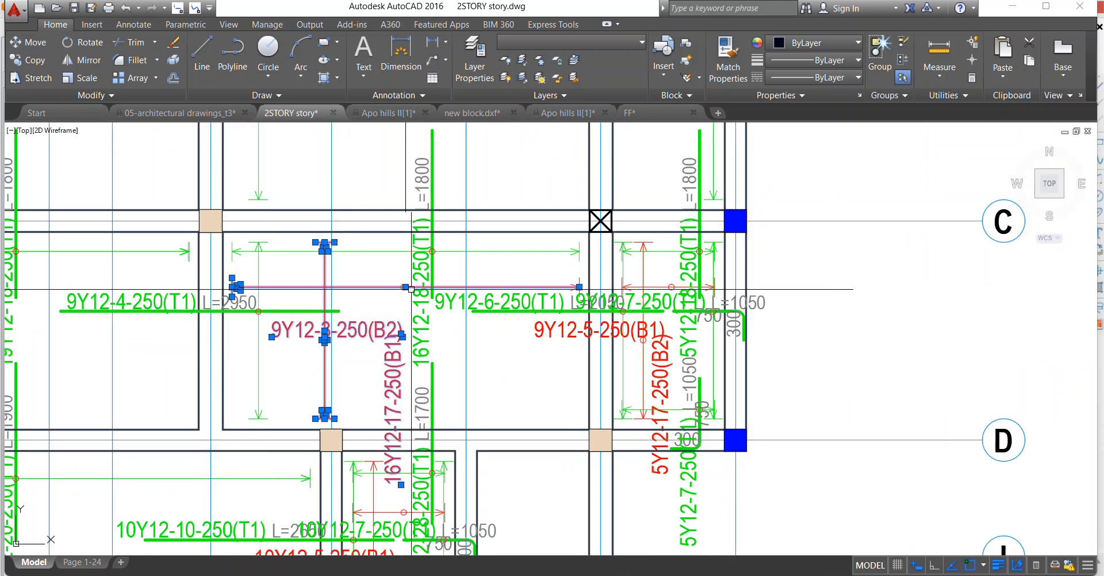
pyautogui.scroll(4, 402, 288)
pyautogui.scroll(-4, 378, 284)
pyautogui.scroll(4, 454, 252)
pyautogui.click(446, 237)
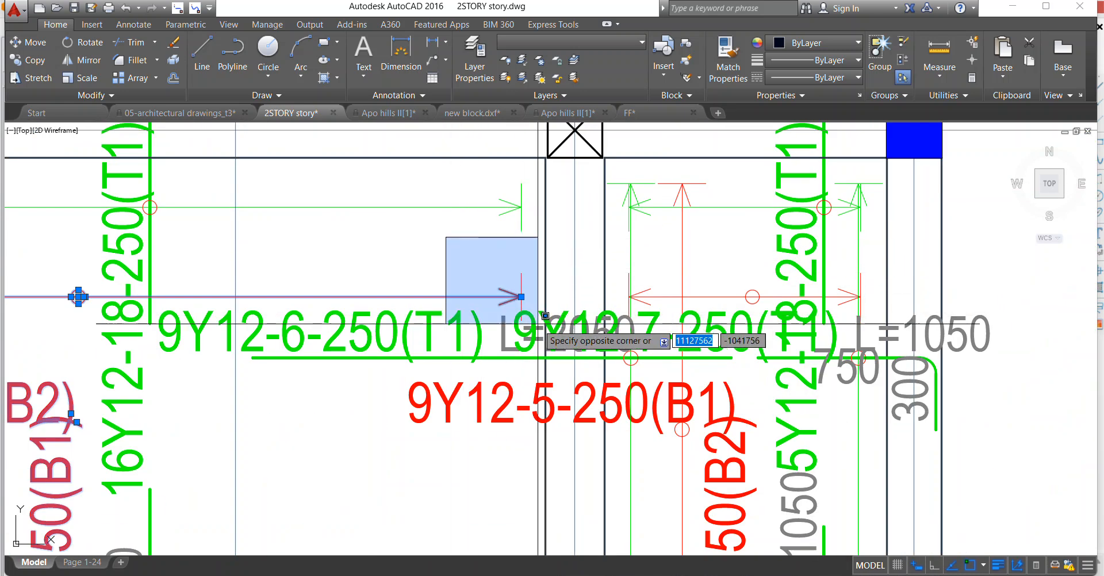
pyautogui.click(538, 324)
pyautogui.click(487, 374)
pyautogui.click(416, 425)
pyautogui.scroll(-4, 415, 368)
pyautogui.scroll(4, 586, 411)
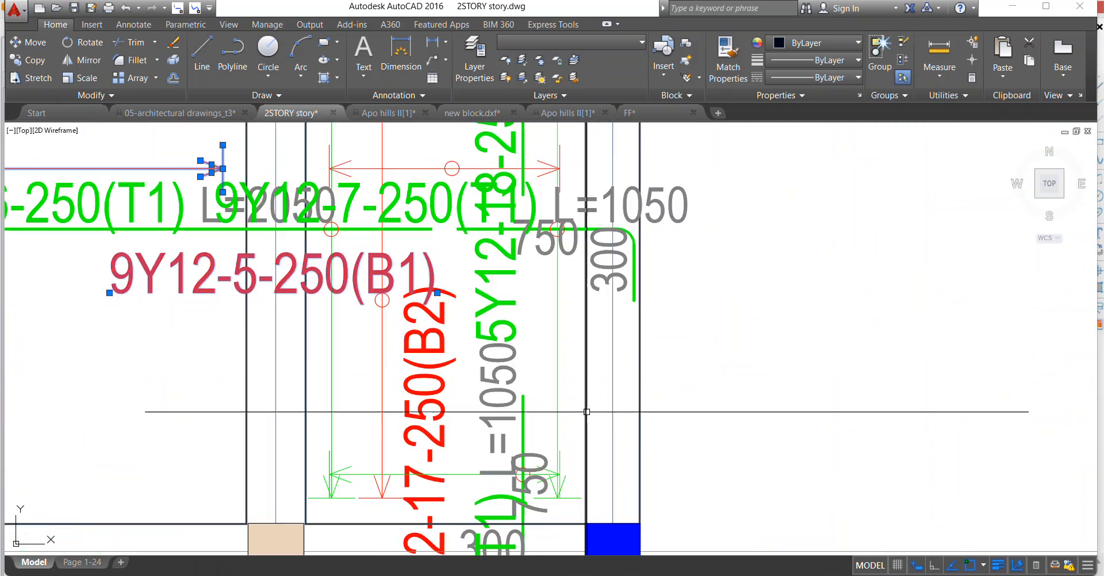
pyautogui.click(456, 424)
pyautogui.click(367, 375)
pyautogui.click(362, 381)
pyautogui.click(428, 516)
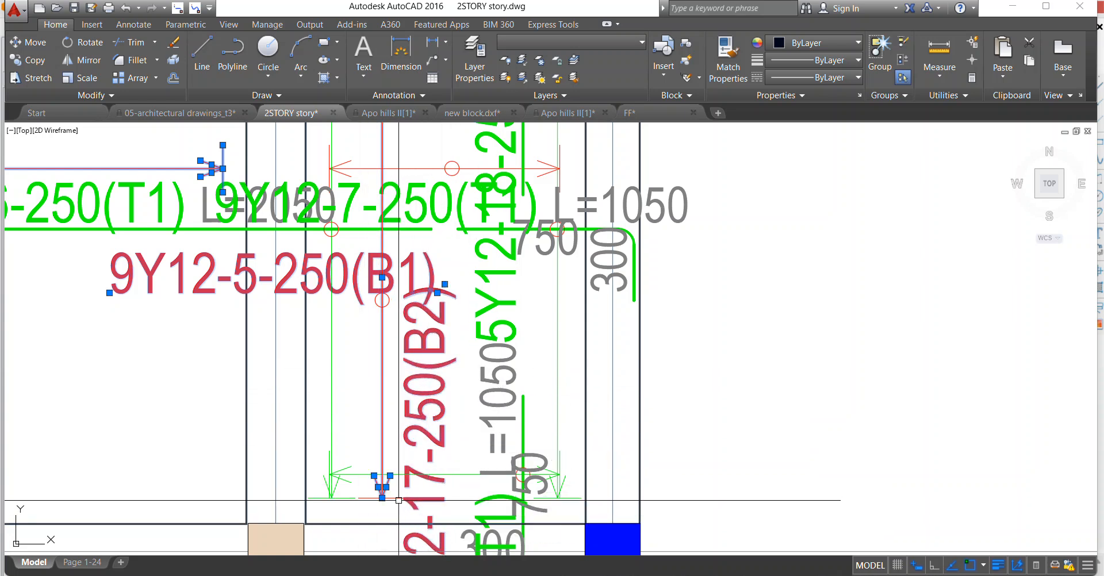
pyautogui.scroll(-2, 379, 483)
pyautogui.scroll(4, 406, 474)
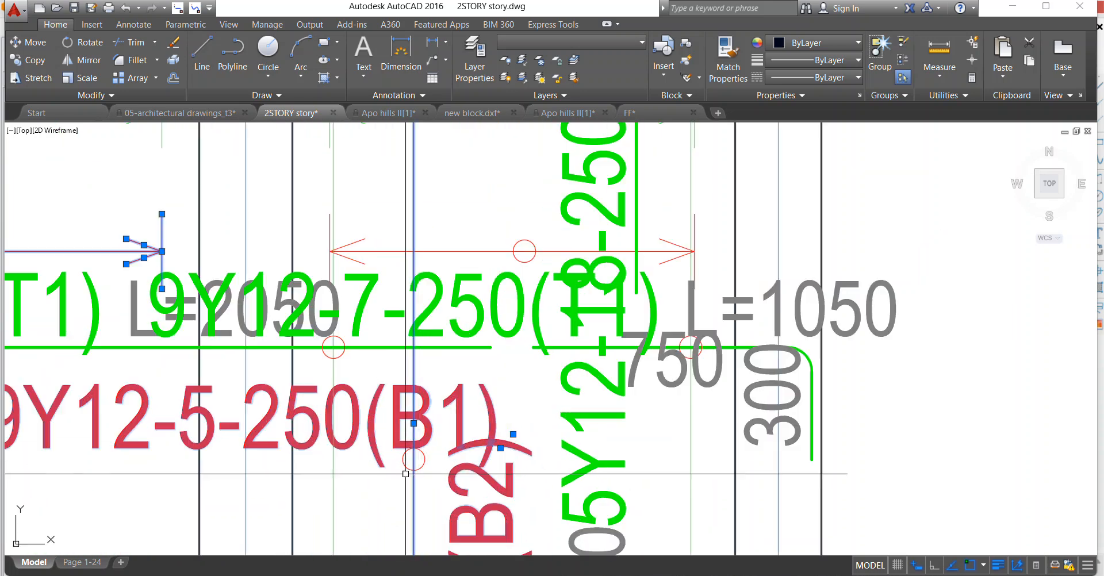
pyautogui.scroll(-2, 403, 446)
pyautogui.scroll(2, 427, 349)
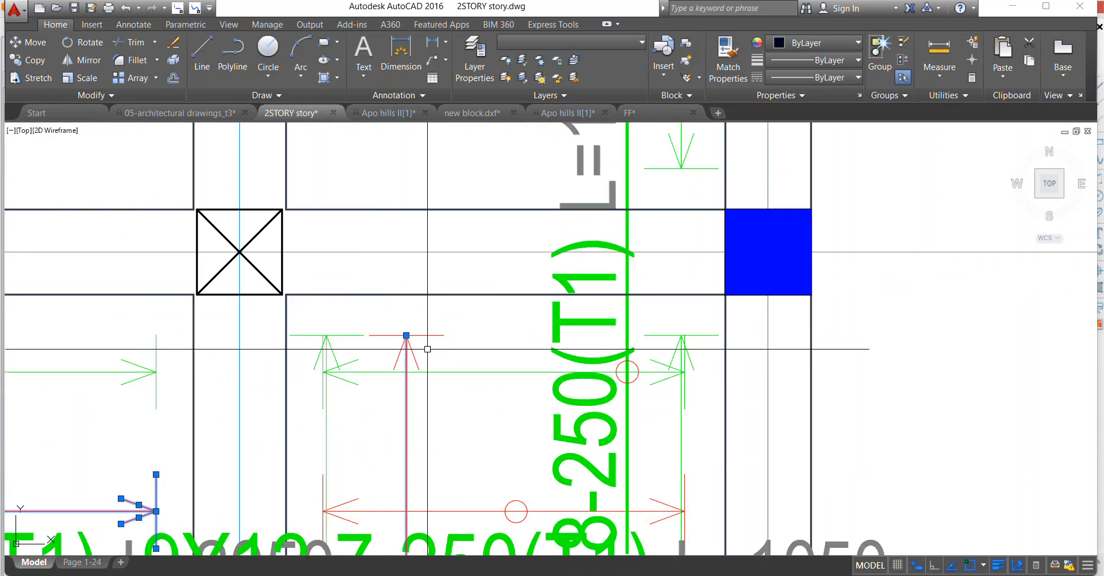
pyautogui.click(397, 321)
pyautogui.scroll(3, 312, 325)
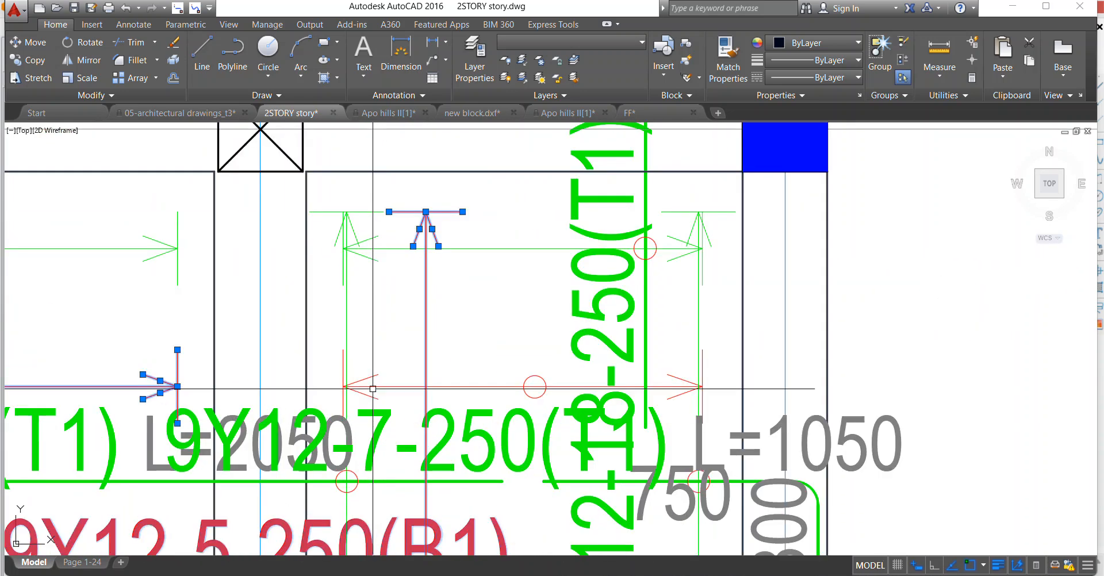
pyautogui.click(288, 292)
pyautogui.scroll(-2, 370, 352)
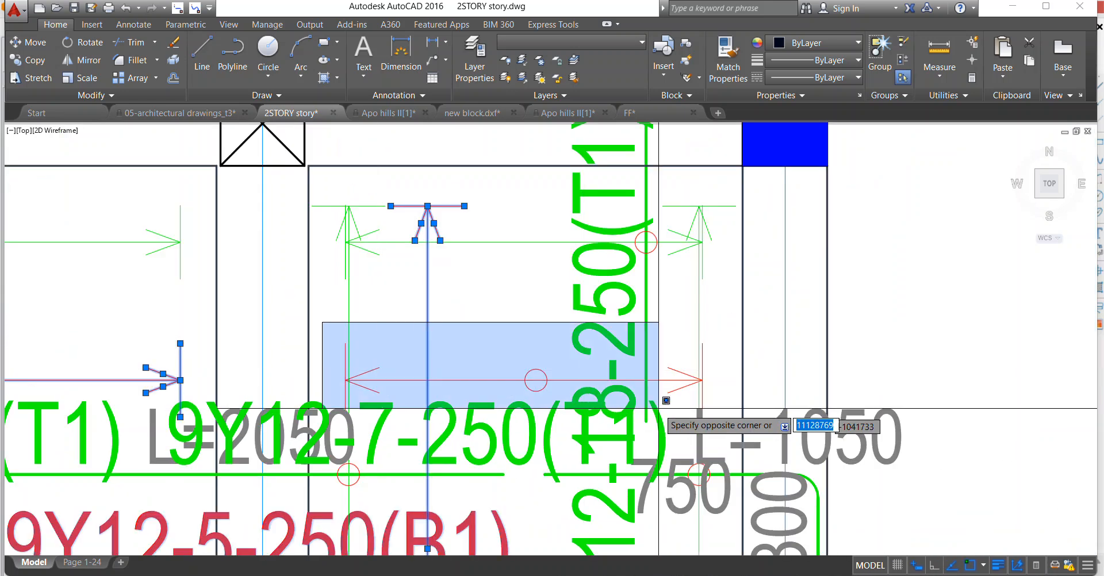
pyautogui.click(759, 419)
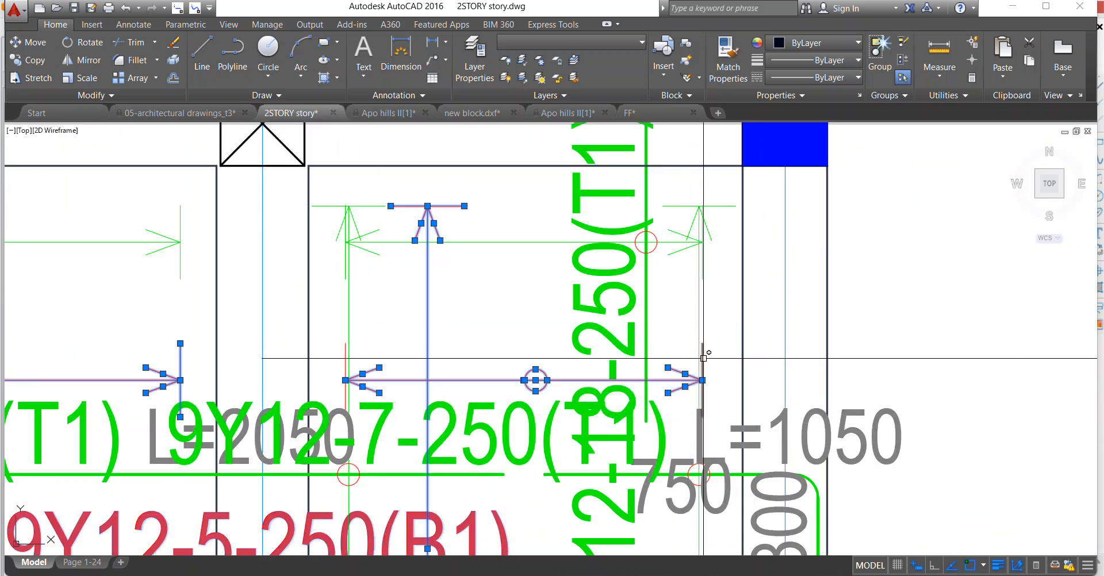
pyautogui.scroll(-3, 703, 358)
pyautogui.scroll(3, 723, 368)
pyautogui.click(729, 375)
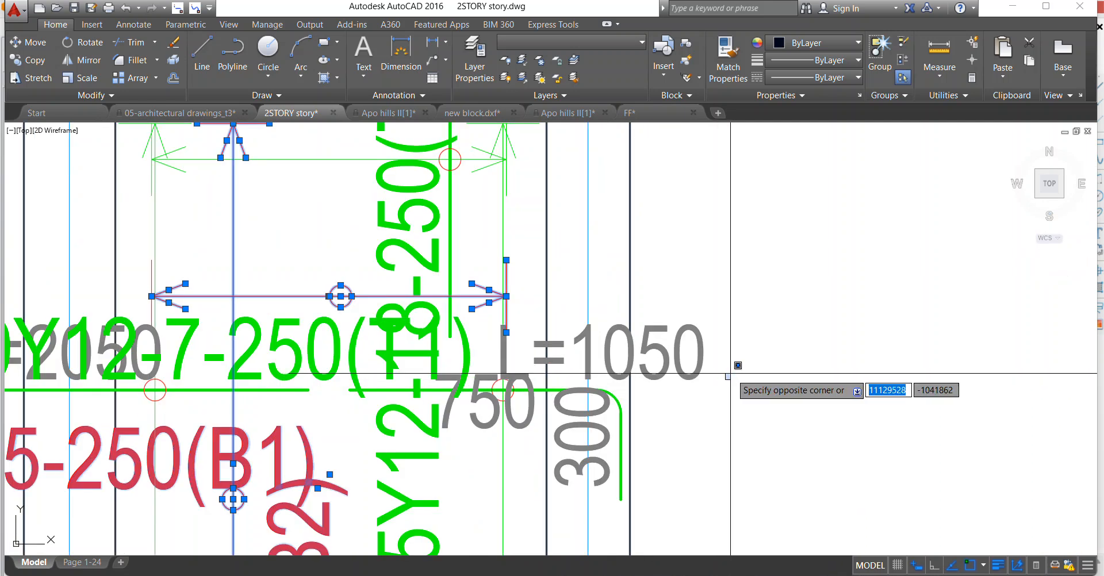
pyautogui.click(730, 373)
pyautogui.scroll(-6, 699, 374)
pyautogui.rightClick(390, 262)
pyautogui.click(423, 349)
# Move the L=2950 text below the 9Y12-4-250(T1) bar between axes C and D and shift it left, clear of the beam.
pyautogui.scroll(-5, 523, 350)
pyautogui.scroll(6, 422, 360)
pyautogui.rightClick(389, 347)
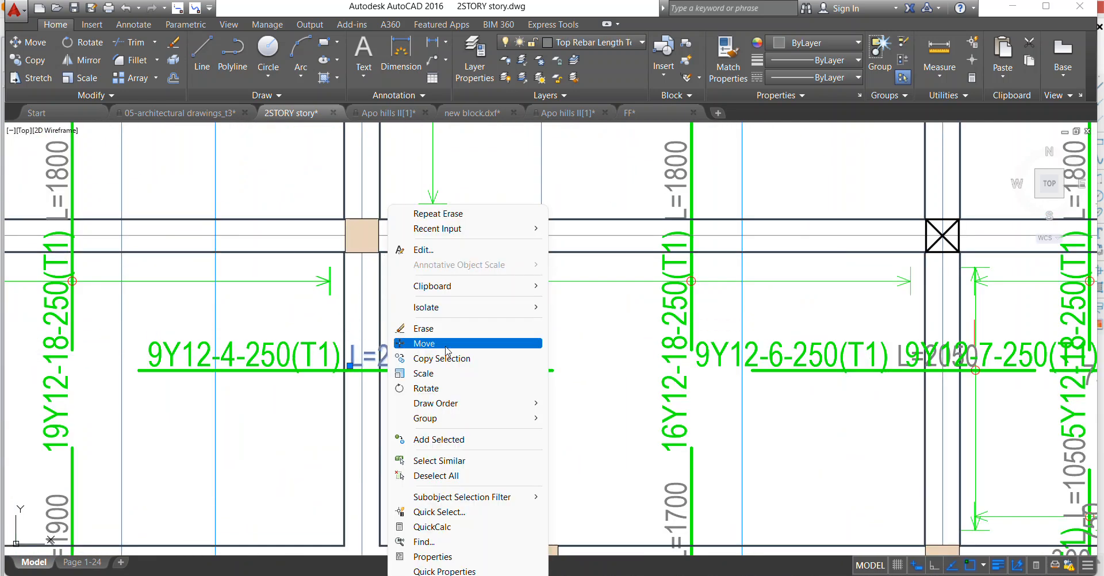
pyautogui.click(435, 346)
pyautogui.click(382, 362)
pyautogui.click(263, 391)
pyautogui.scroll(-8, 263, 381)
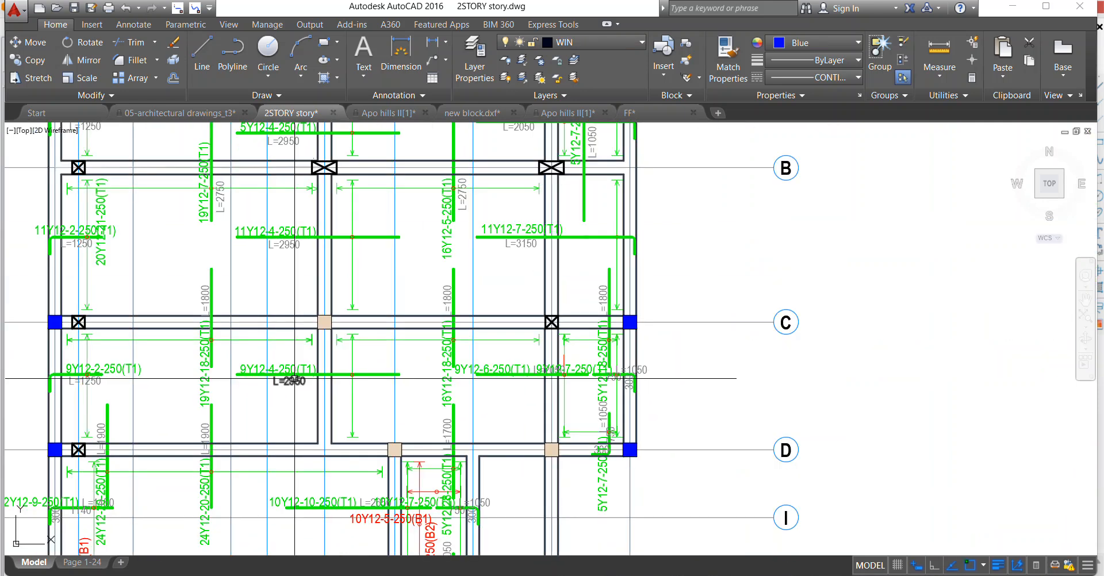
# Move the L=1800 text of the 19Y12-18-250(T1) bar to the bar's right side, just below axis C.
pyautogui.scroll(4, 264, 382)
pyautogui.scroll(2, 334, 278)
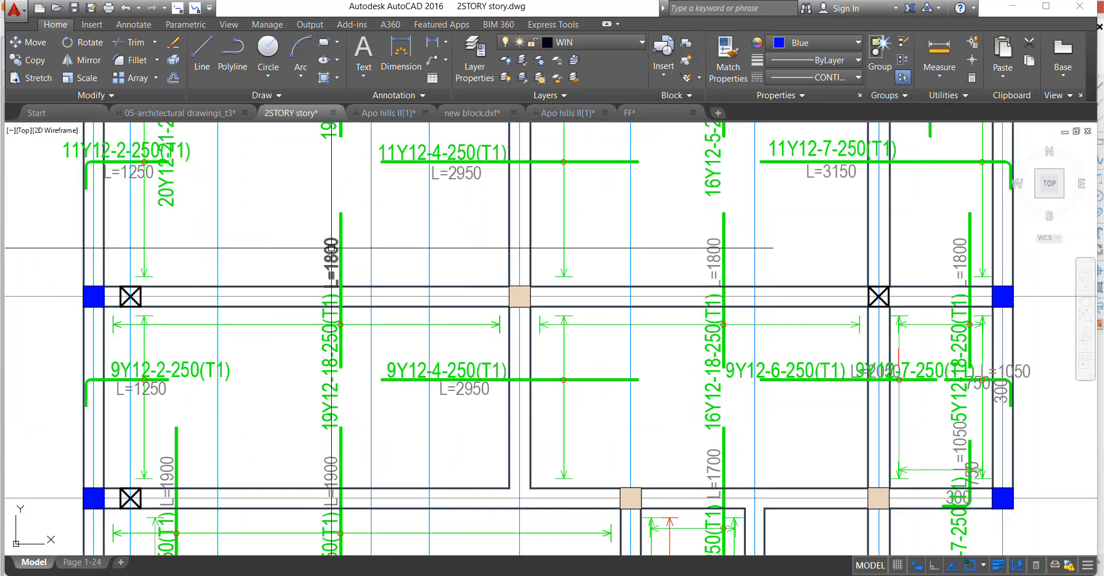
pyautogui.click(331, 282)
pyautogui.rightClick(329, 290)
pyautogui.click(363, 342)
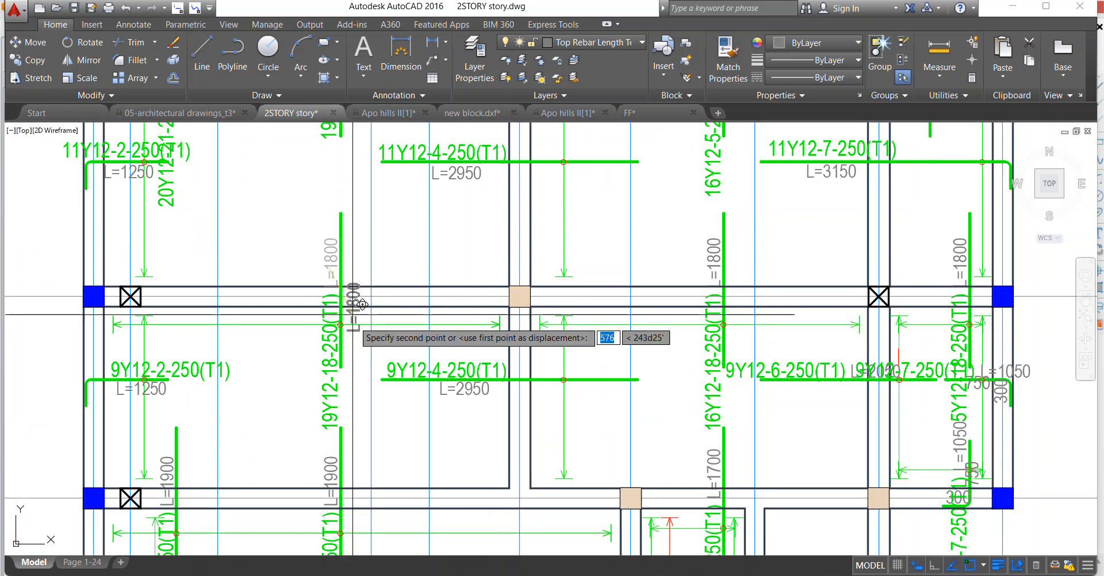
pyautogui.scroll(3, 332, 340)
pyautogui.scroll(-3, 332, 339)
# Move the L=1900 text of the 24Y12-20-250(T1) bar to the bar's right side, just below axis D.
pyautogui.scroll(3, 332, 339)
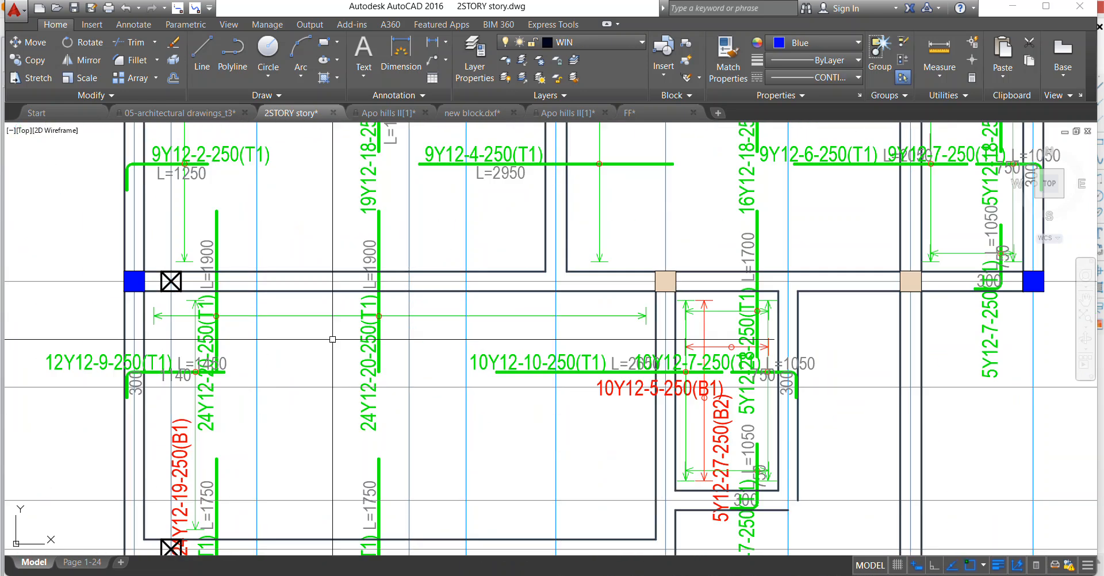
pyautogui.click(375, 248)
pyautogui.rightClick(375, 247)
pyautogui.click(412, 345)
pyautogui.click(384, 277)
pyautogui.scroll(2, 403, 332)
pyautogui.click(404, 337)
pyautogui.scroll(-2, 328, 280)
pyautogui.scroll(-2, 322, 280)
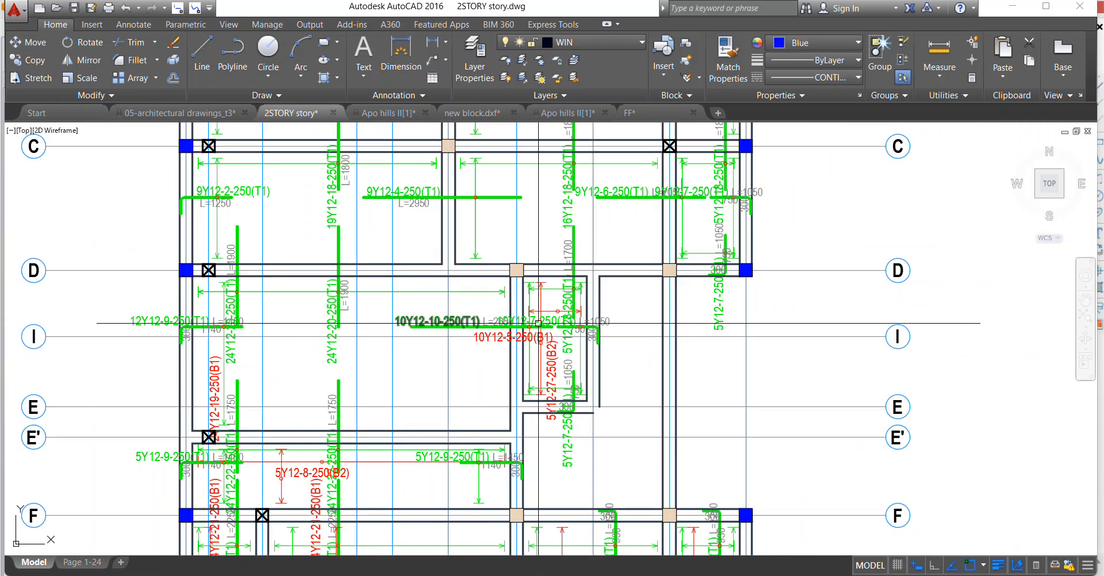
# Erase the red span lines, the 10Y12-5-250(B1) and 5Y12-27-250(B2) labels, and the hooked bar's 750 and 300 texts in the small panel between axes D and E.
pyautogui.scroll(4, 540, 320)
pyautogui.scroll(2, 587, 399)
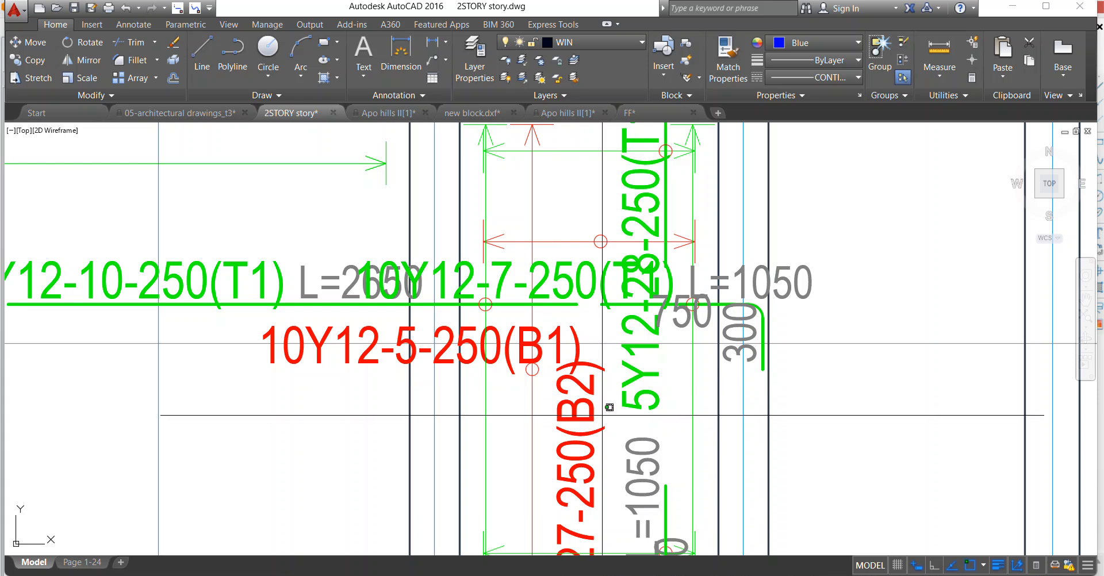
pyautogui.click(506, 351)
pyautogui.scroll(-3, 493, 348)
pyautogui.scroll(2, 530, 233)
pyautogui.scroll(1, 490, 301)
pyautogui.click(492, 314)
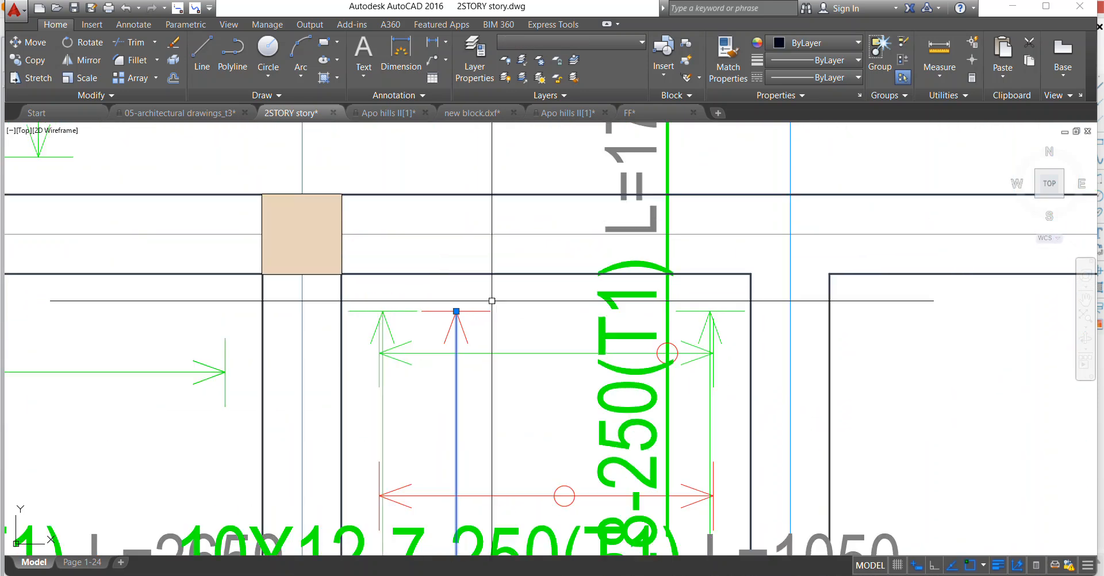
pyautogui.click(448, 298)
pyautogui.scroll(-3, 451, 266)
pyautogui.scroll(6, 449, 454)
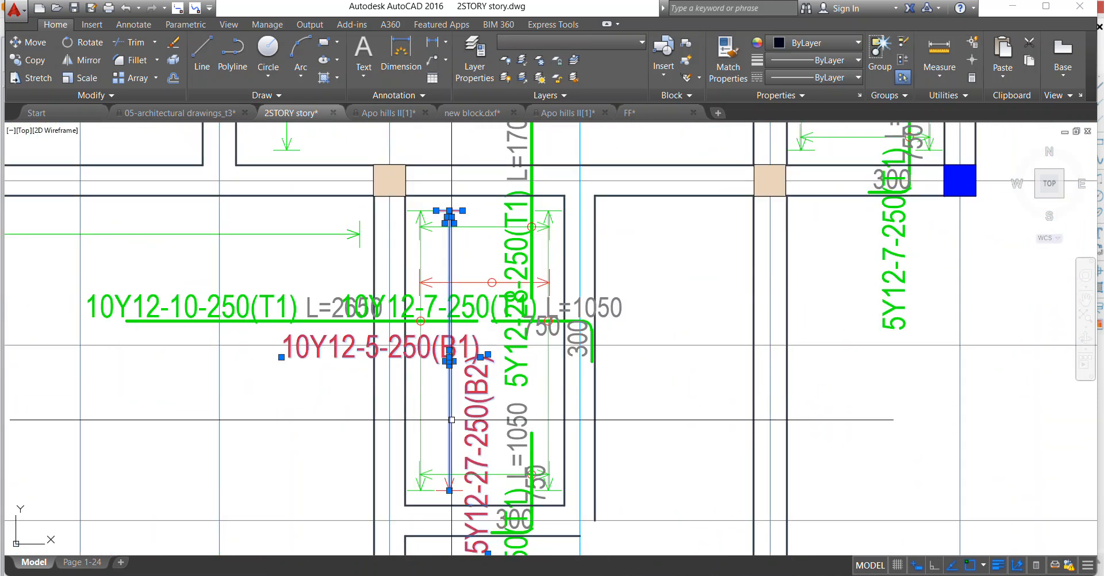
pyautogui.click(414, 475)
pyautogui.click(413, 458)
pyautogui.click(401, 447)
pyautogui.click(401, 439)
pyautogui.scroll(-2, 381, 466)
pyautogui.scroll(1, 376, 274)
pyautogui.moveTo(376, 275); pyautogui.dragTo(384, 347, button='middle')
pyautogui.scroll(-1, 384, 347)
pyautogui.scroll(1, 358, 288)
pyautogui.scroll(-3, 429, 385)
pyautogui.click(289, 233)
pyautogui.click(505, 272)
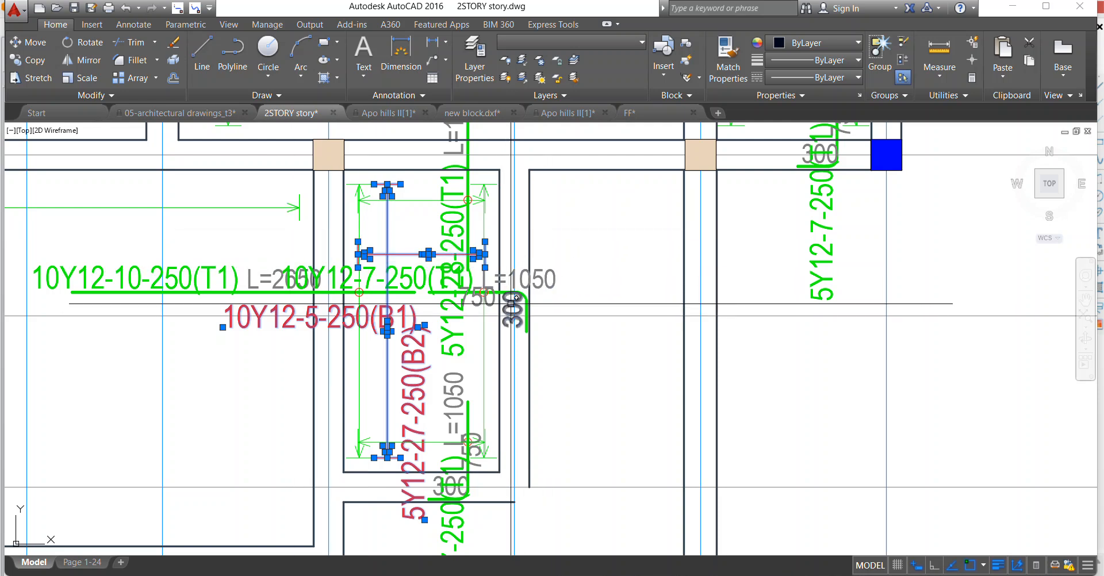
pyautogui.scroll(4, 495, 308)
pyautogui.rightClick(486, 291)
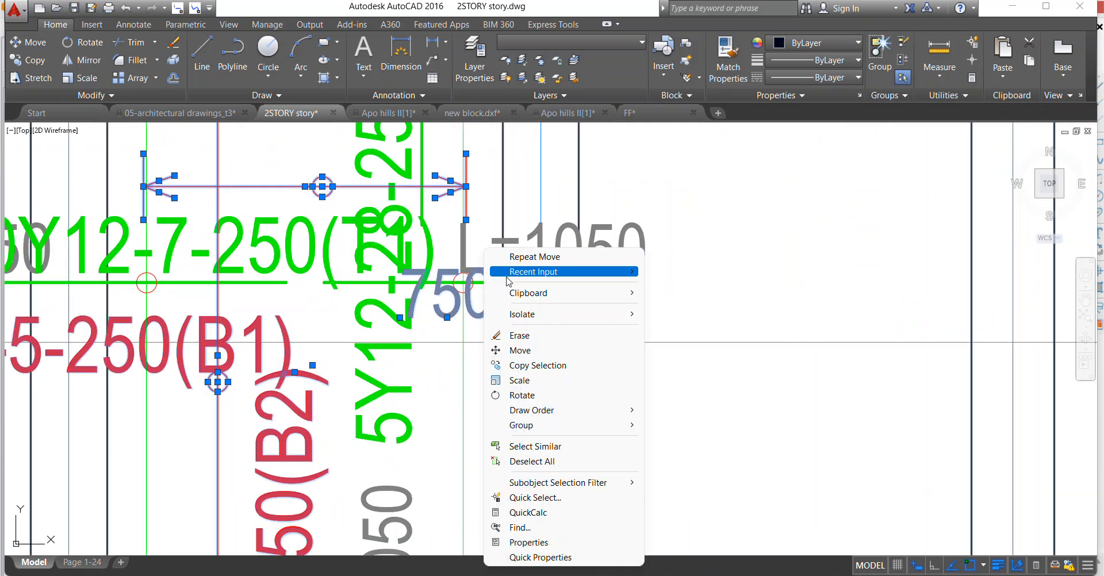
pyautogui.click(512, 335)
pyautogui.scroll(-3, 550, 282)
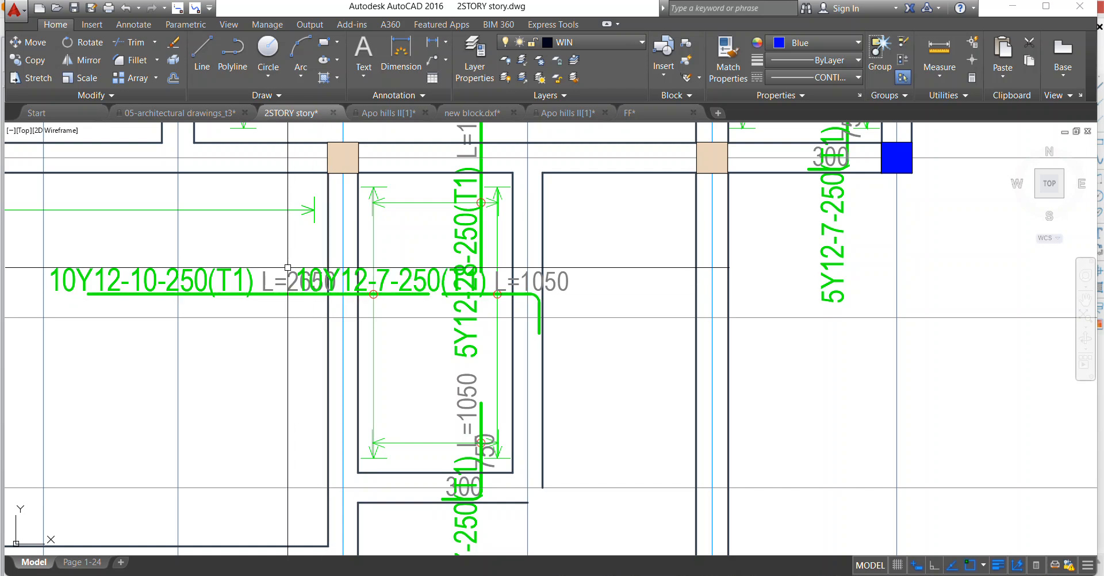
# Move the L=2650 text below the 10Y12-10-250(T1) bar and shift it left, clear of the beam.
pyautogui.rightClick(277, 280)
pyautogui.click(302, 357)
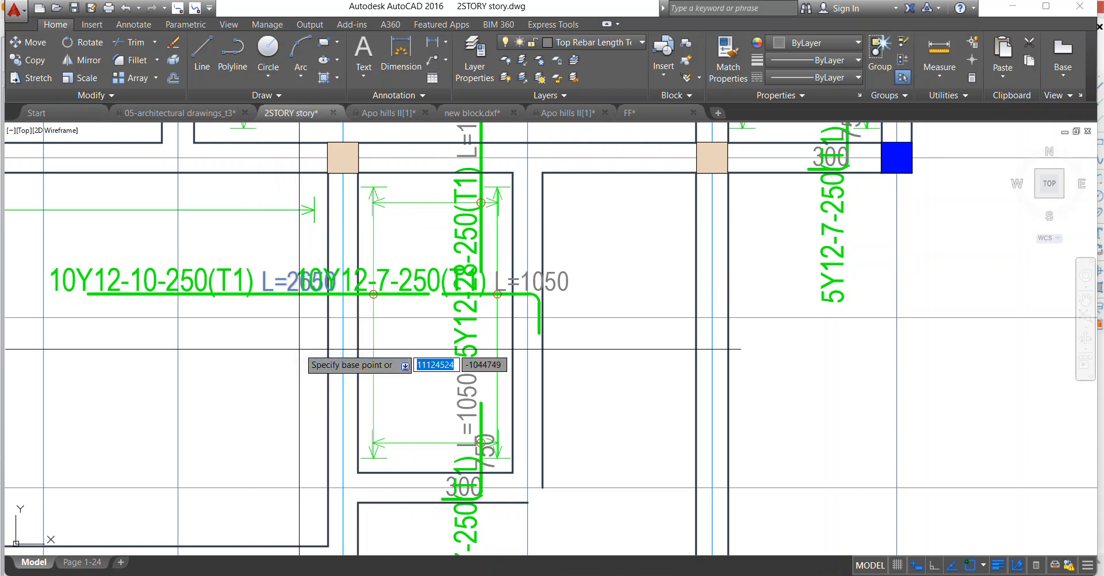
pyautogui.rightClick(271, 240)
pyautogui.click(287, 357)
pyautogui.click(299, 269)
pyautogui.click(161, 306)
pyautogui.scroll(-2, 177, 284)
pyautogui.scroll(1, 319, 277)
pyautogui.scroll(-1, 318, 294)
pyautogui.scroll(4, 304, 316)
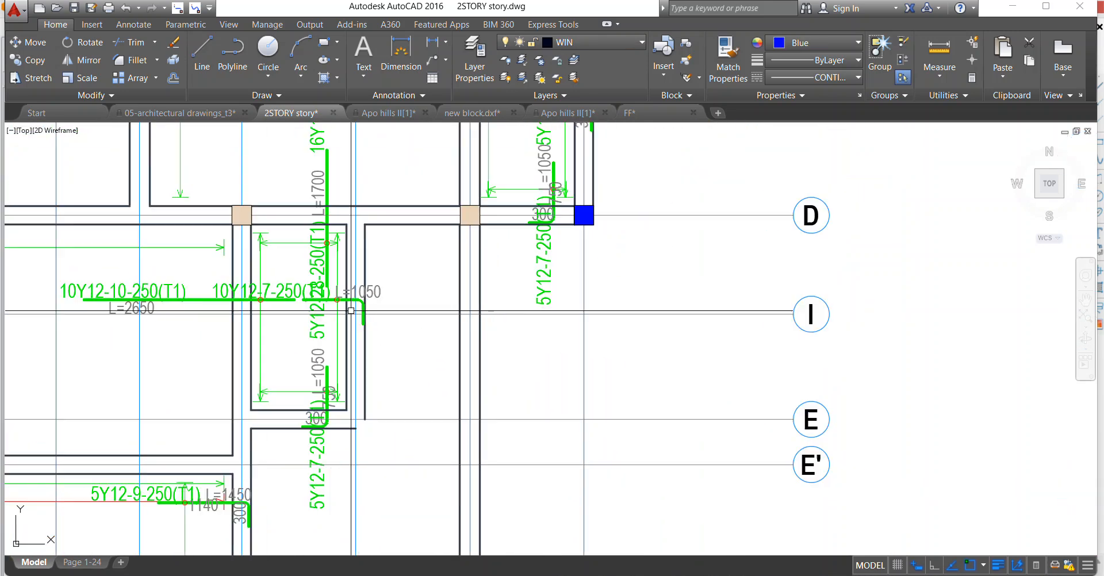
# Move the 10Y12-7-250(T1) label below its hooked bar near axis I.
pyautogui.rightClick(250, 271)
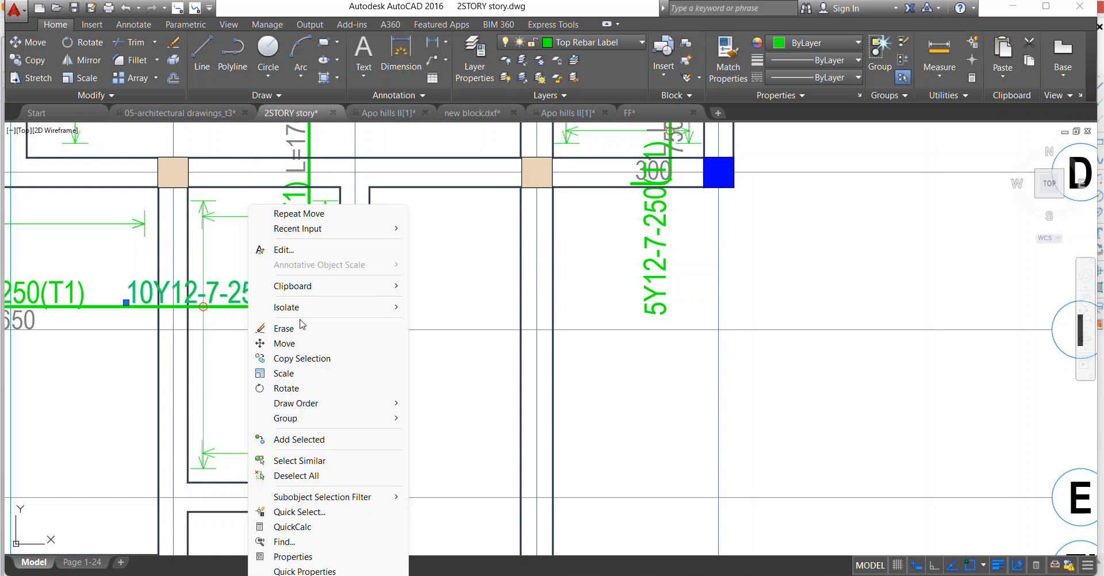
pyautogui.click(293, 343)
pyautogui.click(292, 292)
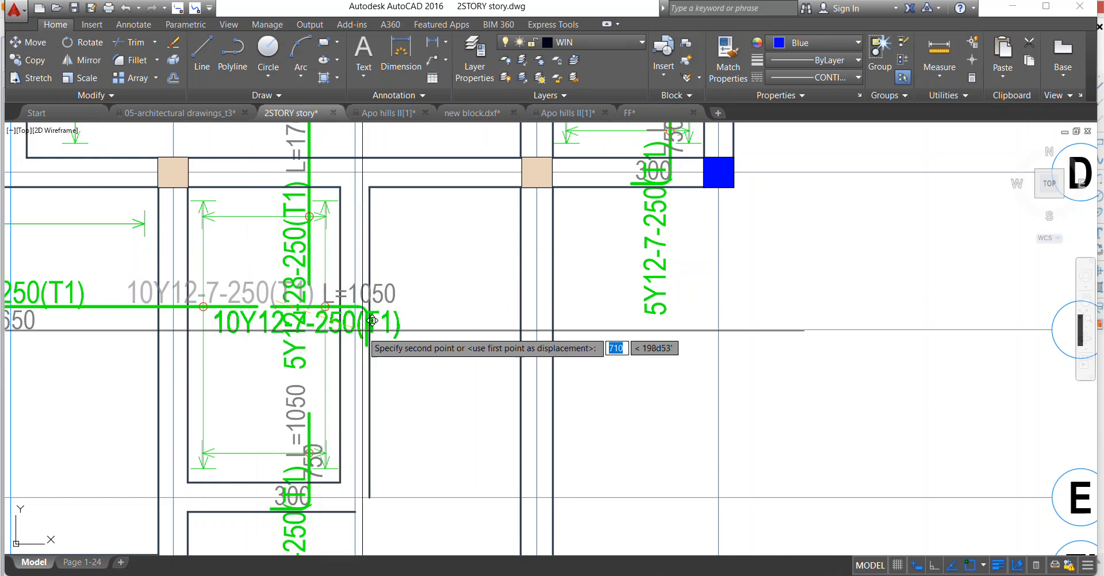
pyautogui.click(398, 337)
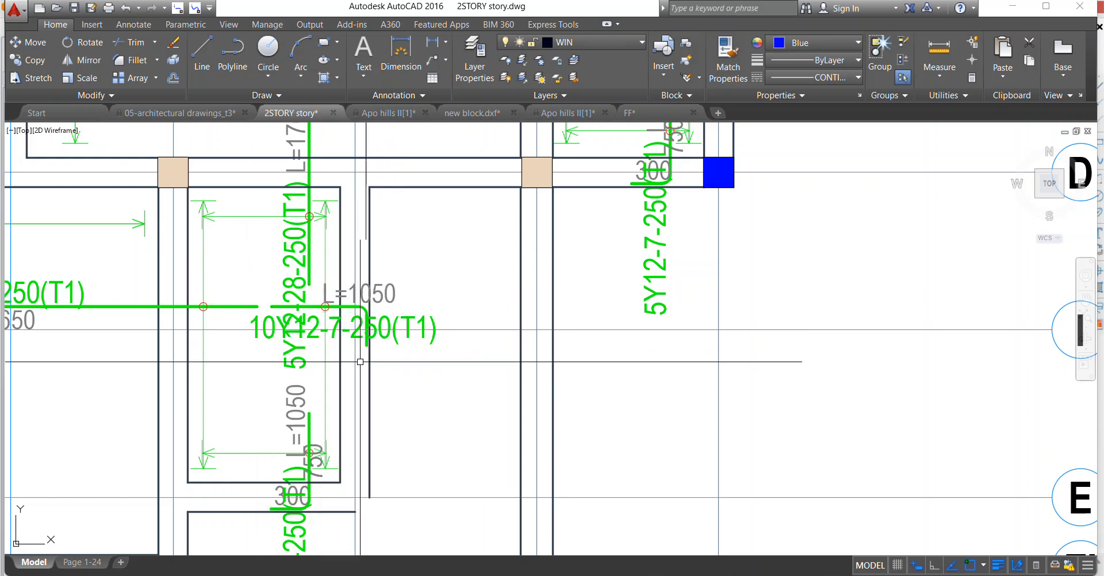
# Move the 5Y12-28-250(T1) bar left together with its label, L=1700 text and circle mark at axis D.
pyautogui.scroll(-1, 346, 361)
pyautogui.scroll(1, 341, 304)
pyautogui.scroll(-2, 336, 304)
pyautogui.scroll(2, 324, 278)
pyautogui.scroll(1, 323, 320)
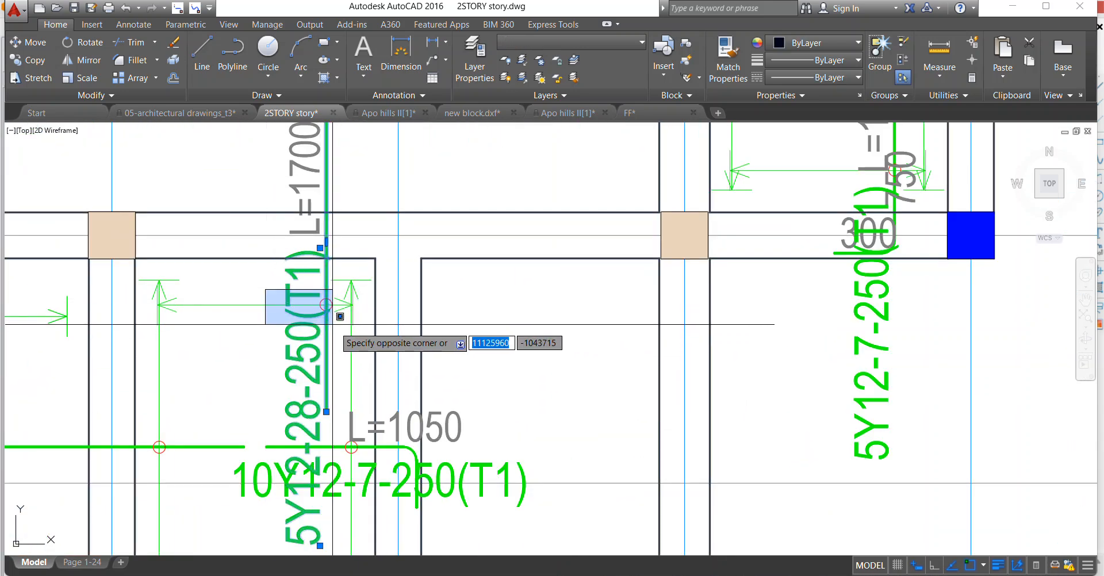
pyautogui.scroll(-2, 326, 305)
pyautogui.rightClick(292, 254)
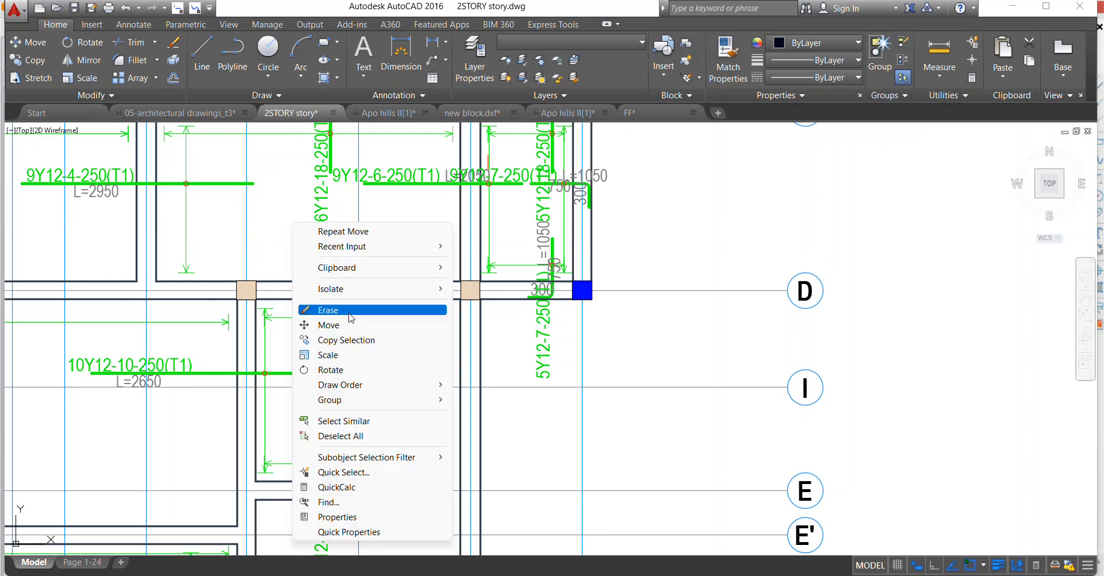
pyautogui.click(328, 324)
pyautogui.scroll(2, 336, 314)
pyautogui.click(315, 324)
pyautogui.click(261, 323)
pyautogui.scroll(-1, 291, 304)
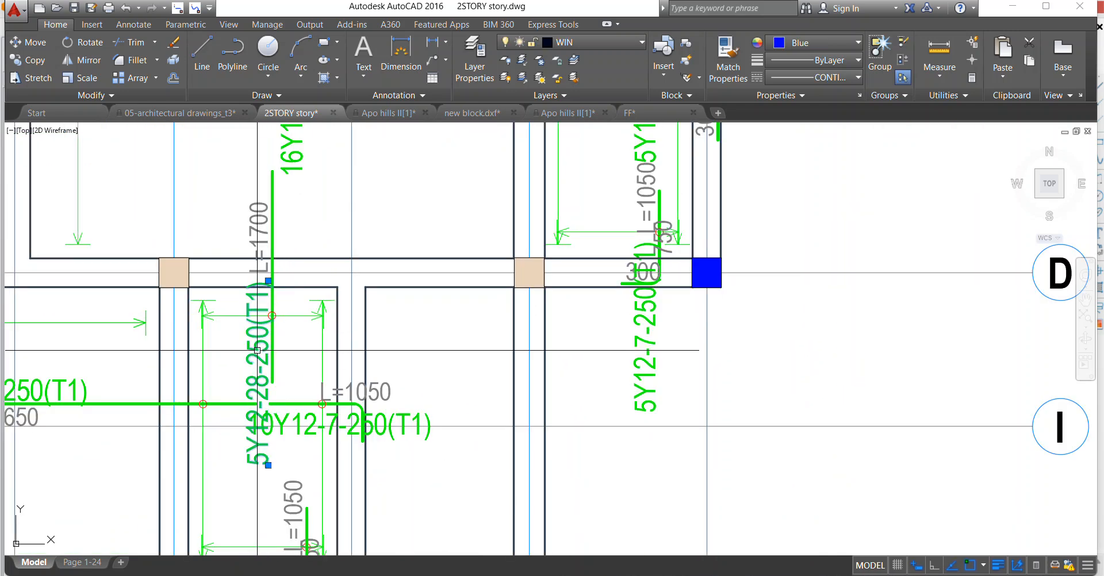
# Move the 5Y12-28-250(T1) label to the right side of its bar, just below axis D.
pyautogui.rightClick(293, 256)
pyautogui.click(329, 344)
pyautogui.scroll(1, 307, 325)
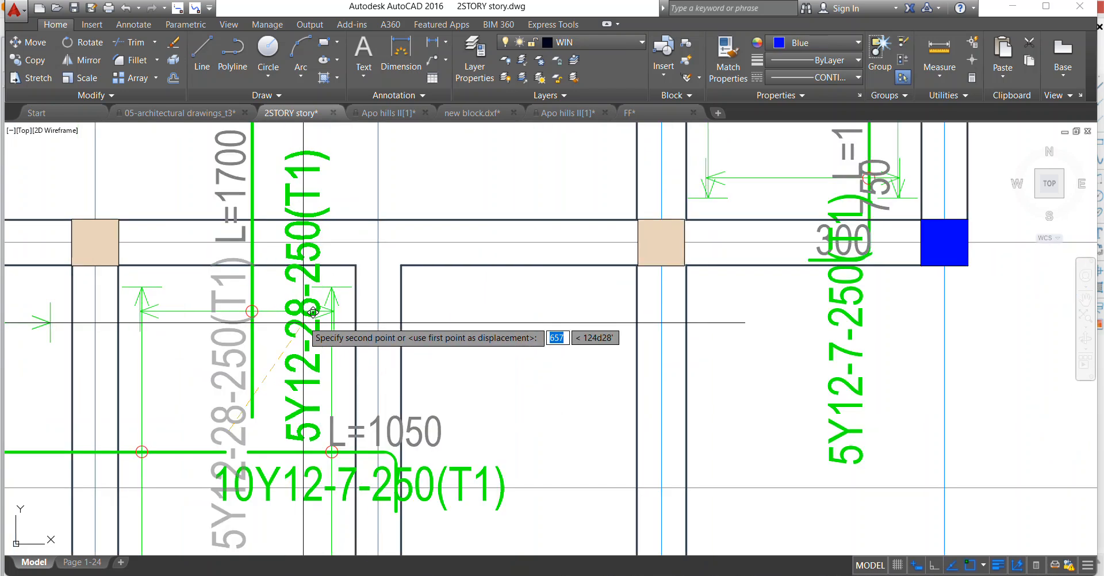
pyautogui.scroll(-2, 316, 328)
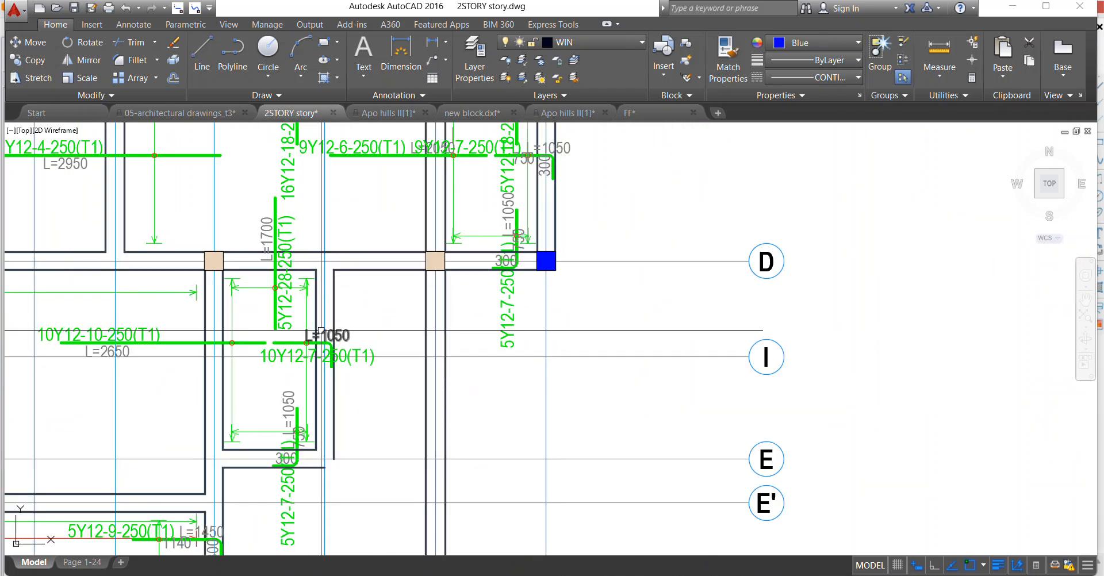
# Join the hooked 10Y12-7-250(T1) bar to the 10Y12-10-250(T1) bar as one continuous top bar near axis I.
pyautogui.scroll(1, 321, 331)
pyautogui.scroll(-2, 366, 366)
pyautogui.scroll(-1, 329, 374)
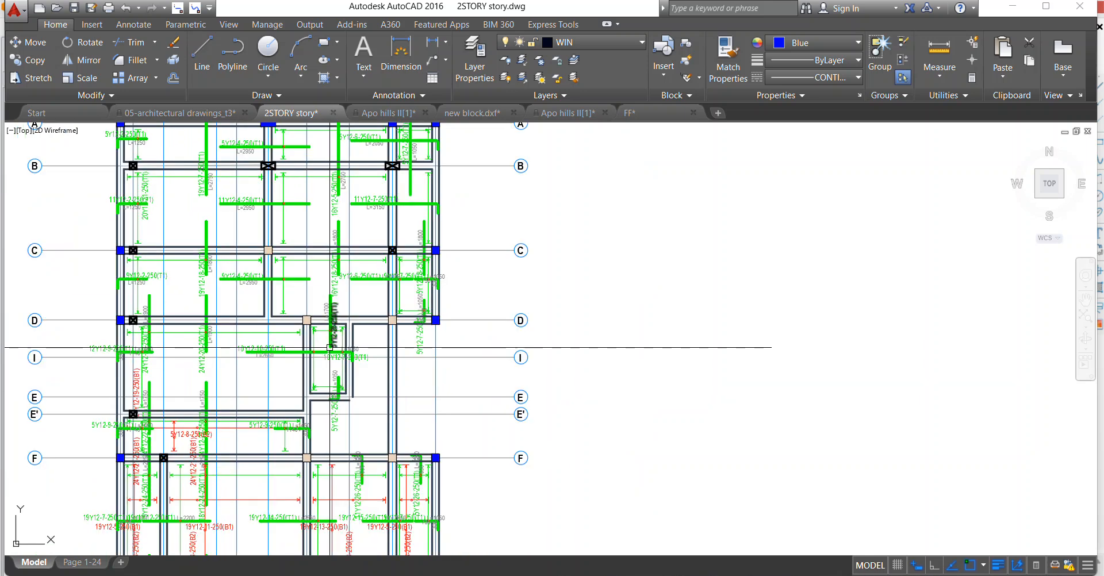
pyautogui.scroll(3, 326, 348)
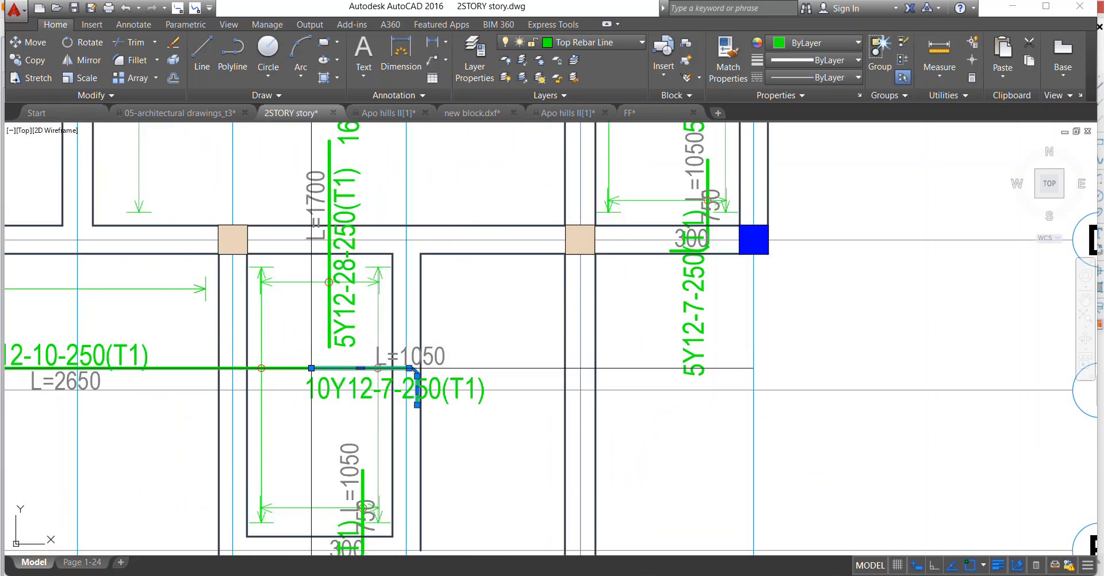
pyautogui.press('Escape')
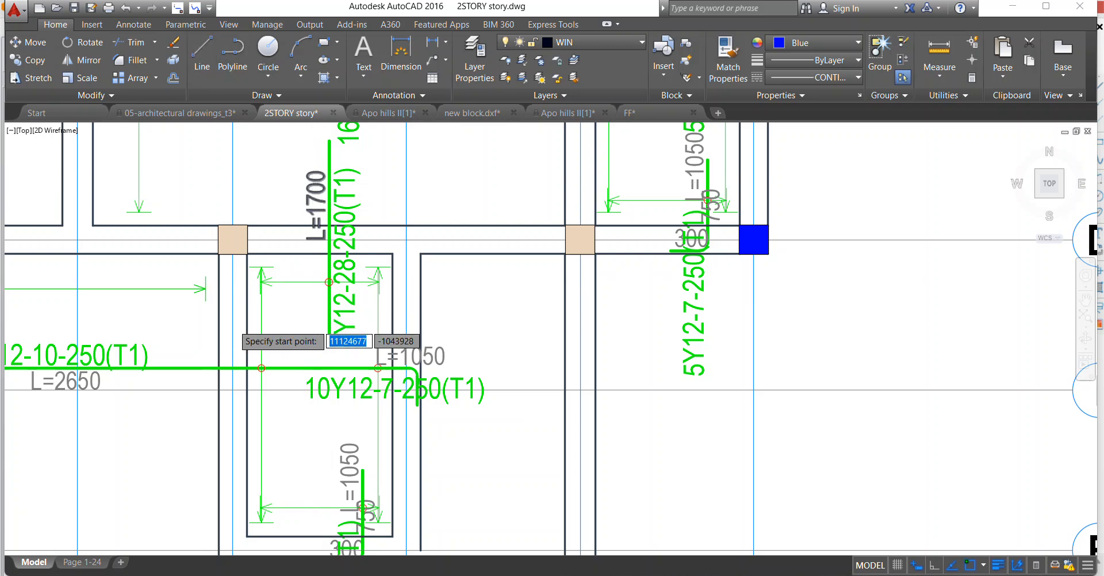
# Measure the joined 10Y12-10-250(T1) bar with a trial polyline and change its length text to L=3900.
pyautogui.scroll(-1, 226, 330)
pyautogui.click(91, 355)
pyautogui.scroll(1, 302, 351)
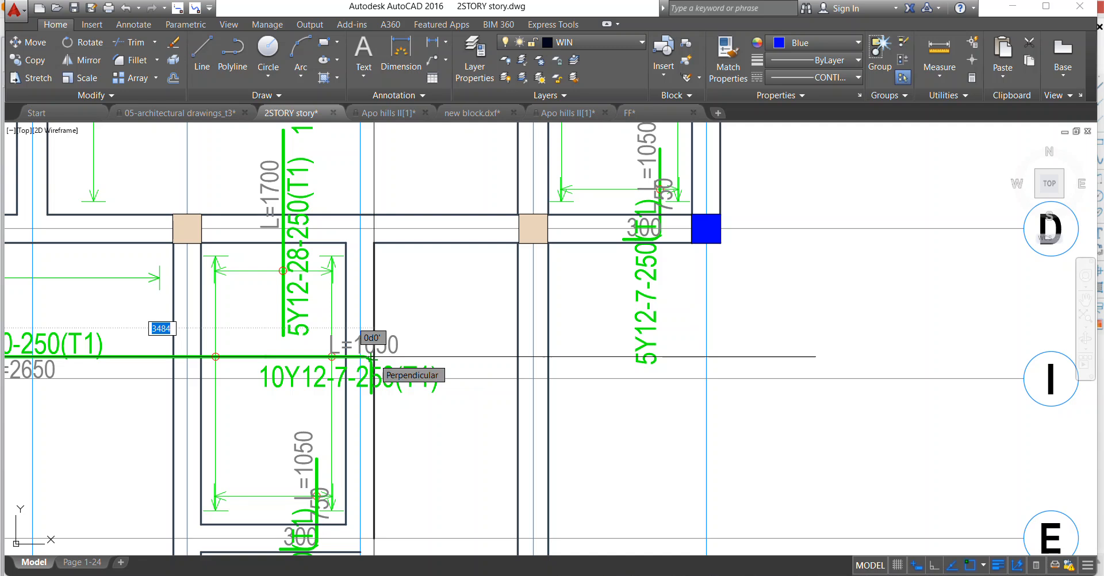
pyautogui.press('Escape')
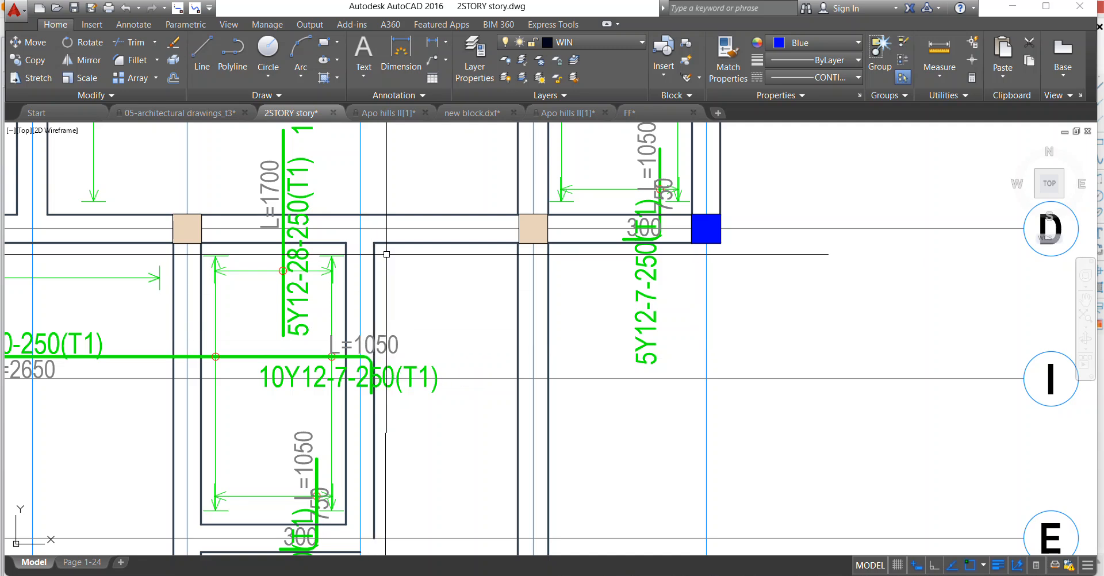
pyautogui.scroll(-1, 435, 352)
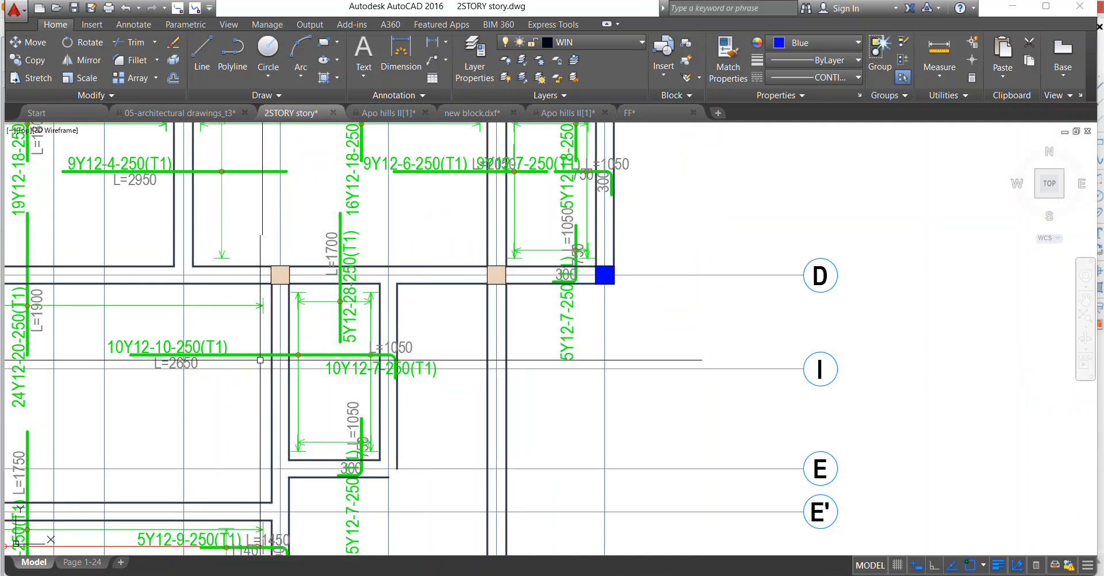
pyautogui.click(178, 365)
pyautogui.scroll(4, 161, 359)
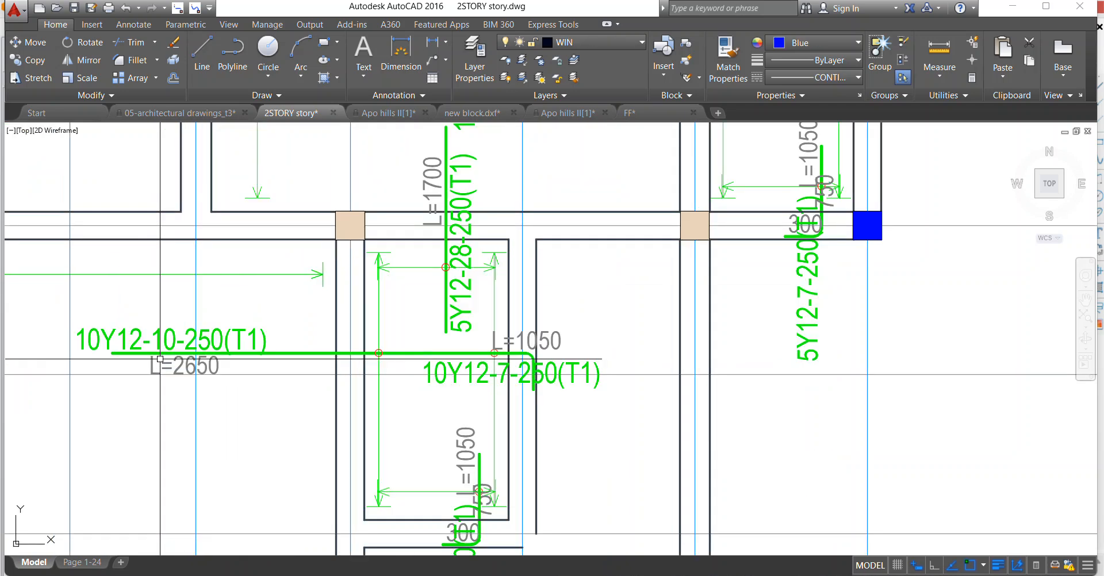
pyautogui.doubleClick(180, 371)
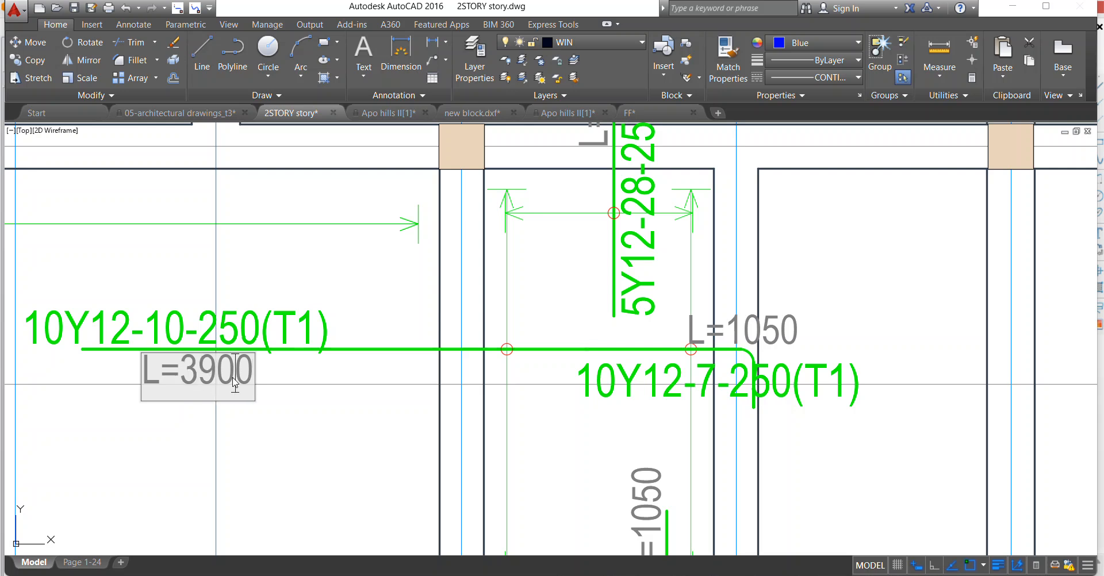
pyautogui.click(286, 439)
# Erase the redundant 10Y12-7-250(T1) label beneath the joined bar near axis I.
pyautogui.scroll(-6, 282, 386)
pyautogui.scroll(6, 396, 383)
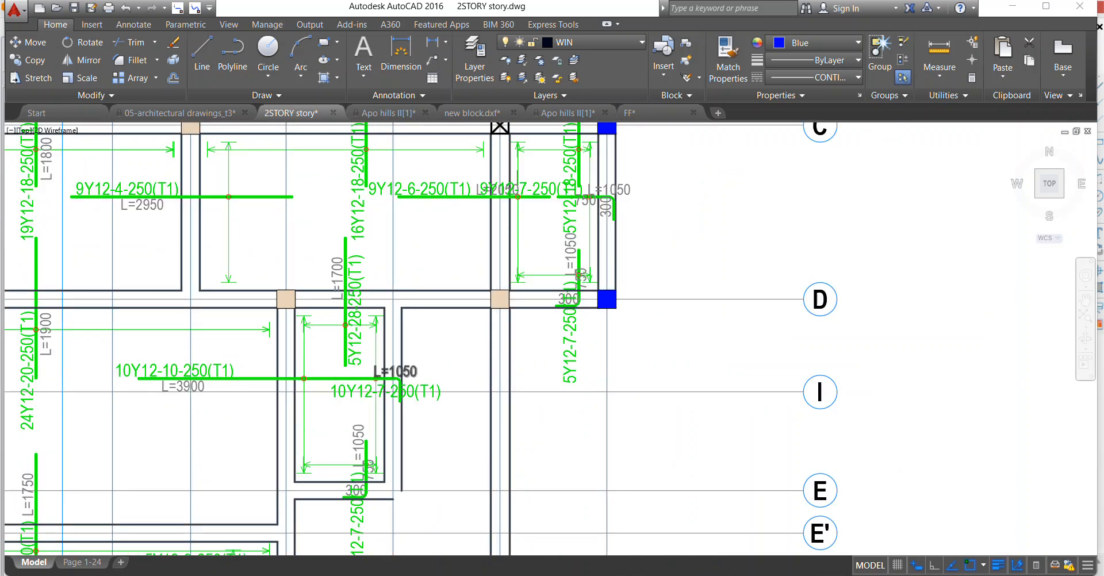
pyautogui.click(361, 400)
pyautogui.rightClick(335, 347)
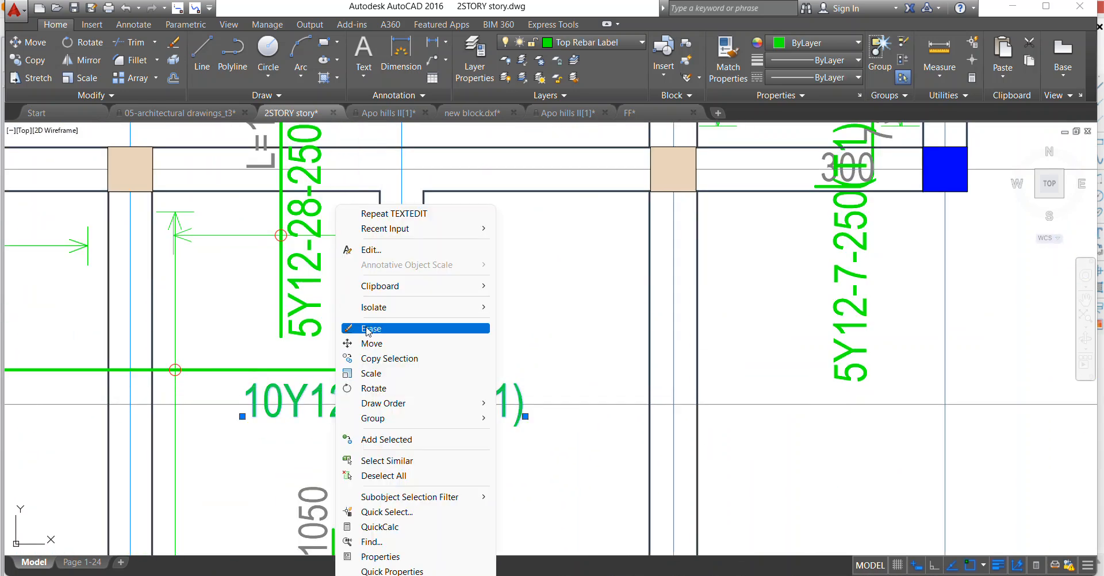
pyautogui.click(367, 328)
pyautogui.scroll(-4, 437, 362)
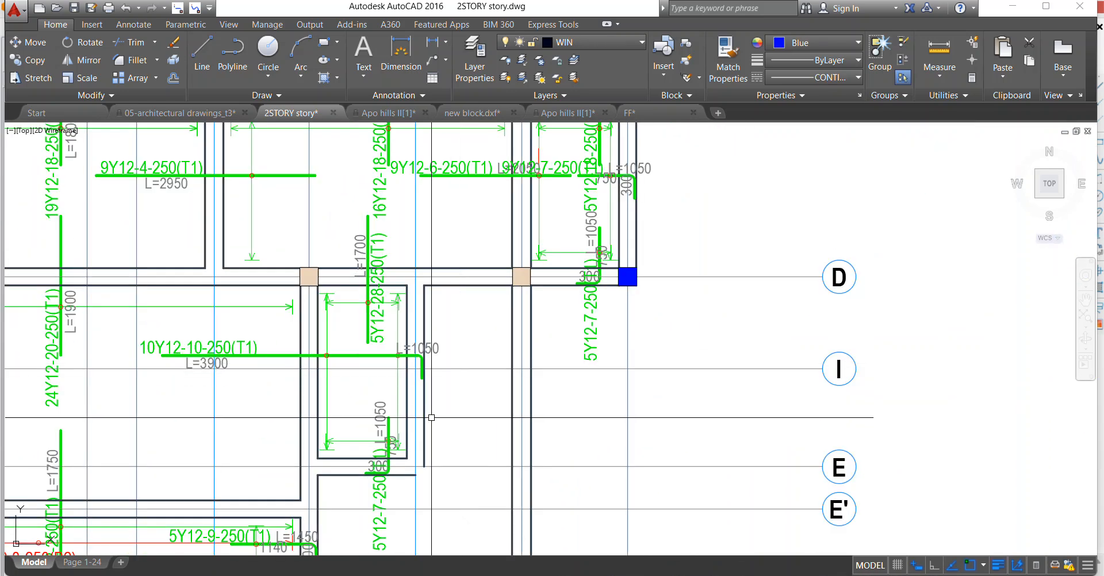
# Erase the small panel's right-hand vertical green span line with its arrowheads and circle mark, and the joined bar's L=1050 text.
pyautogui.scroll(10, 368, 390)
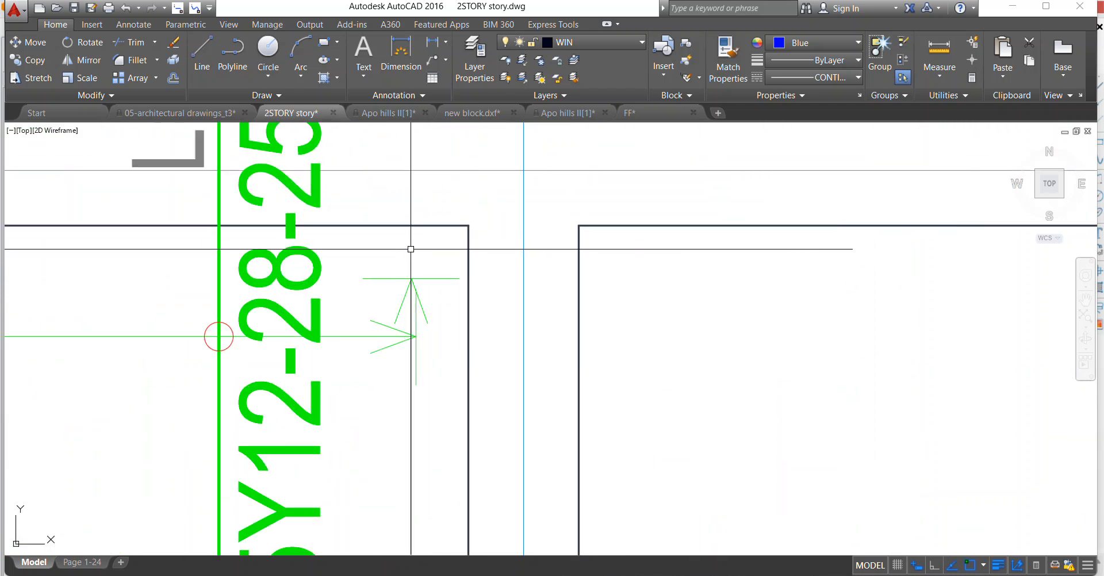
pyautogui.scroll(-5, 406, 283)
pyautogui.scroll(5, 417, 282)
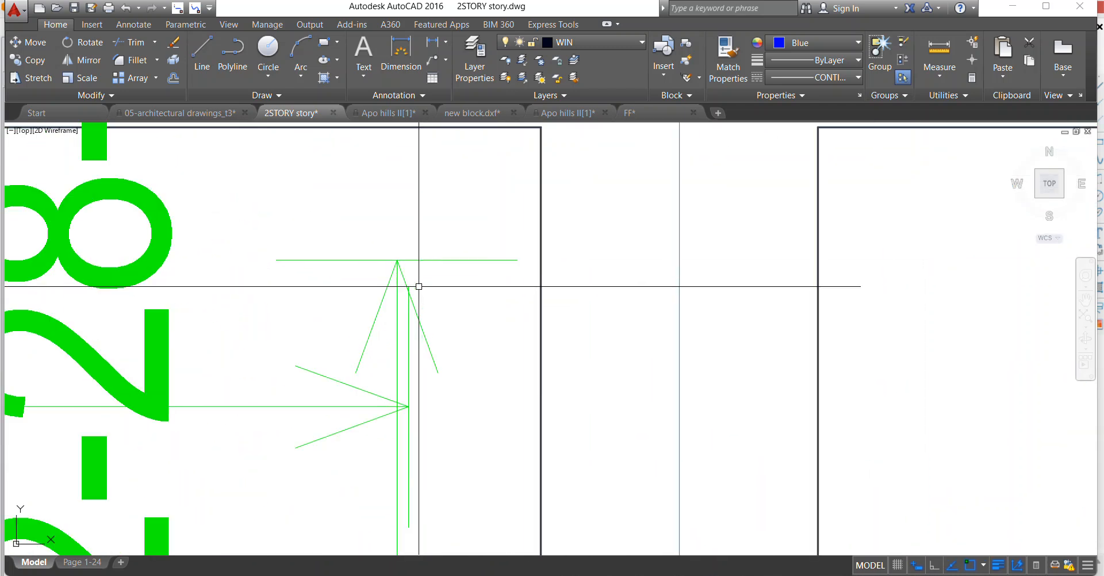
pyautogui.click(415, 267)
pyautogui.scroll(-5, 414, 267)
pyautogui.scroll(6, 403, 345)
pyautogui.scroll(6, 410, 397)
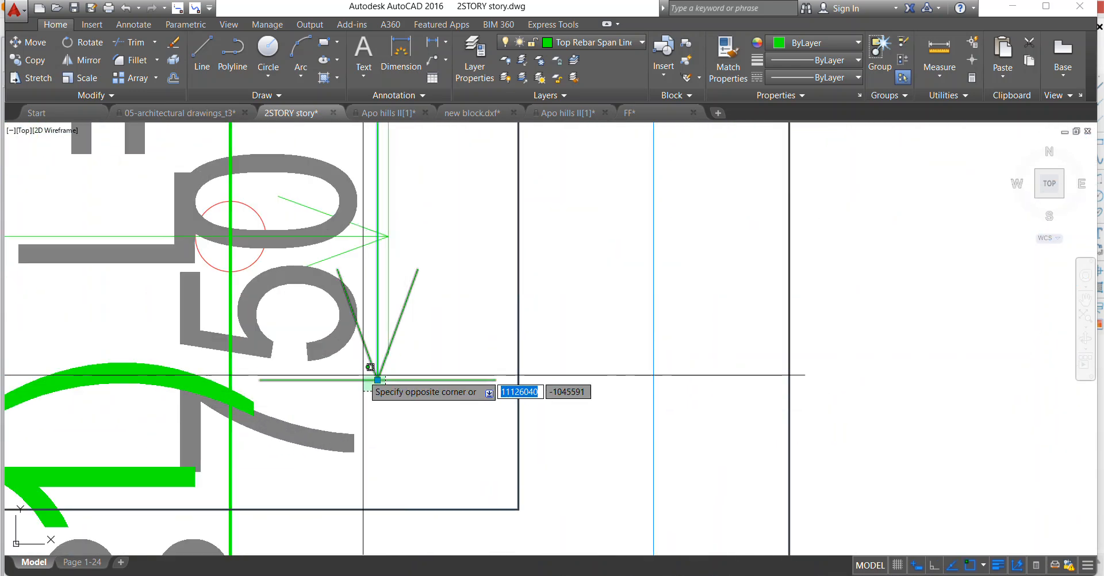
pyautogui.scroll(-4, 363, 375)
pyautogui.scroll(3, 377, 275)
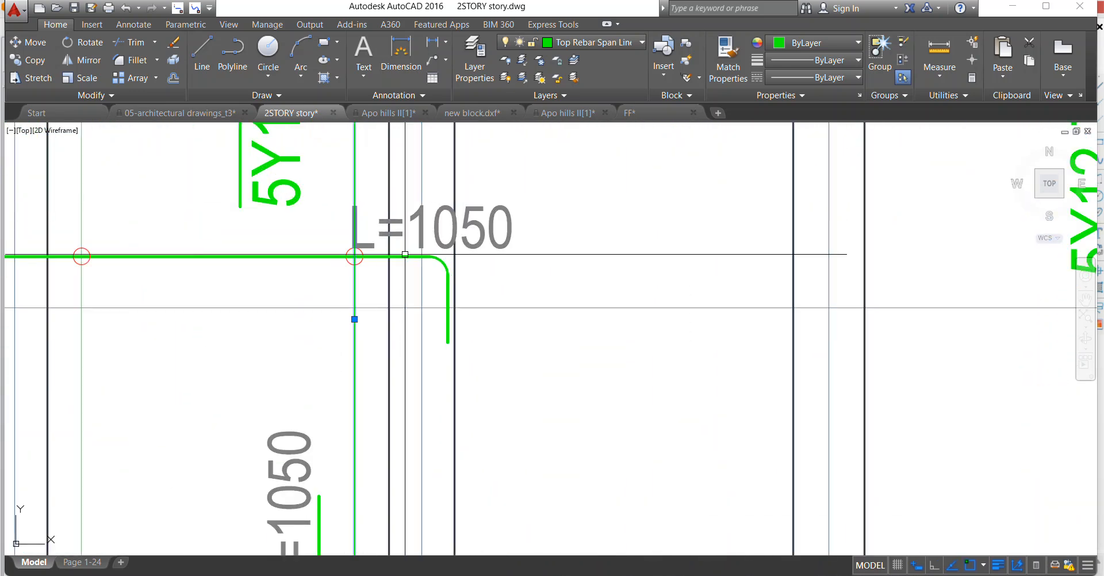
pyautogui.scroll(-4, 403, 259)
pyautogui.scroll(2, 437, 299)
pyautogui.click(381, 273)
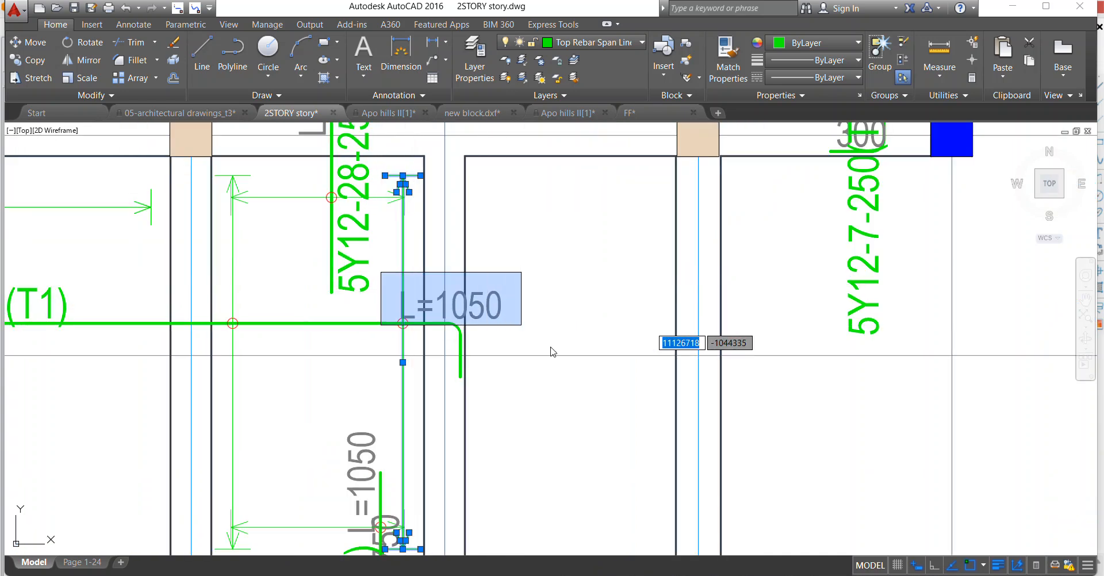
pyautogui.click(481, 321)
pyautogui.rightClick(482, 321)
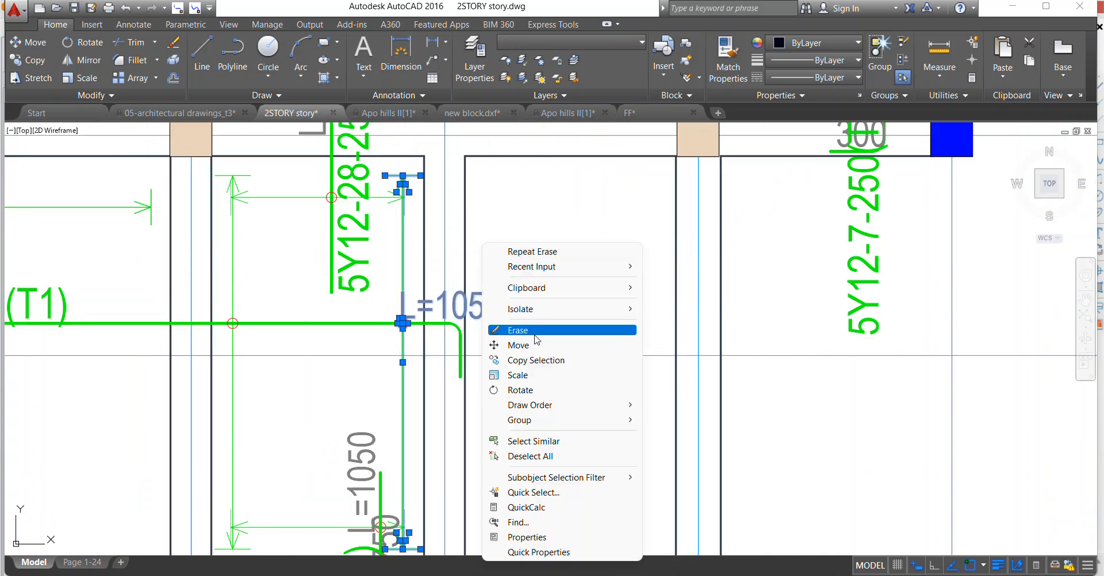
pyautogui.click(535, 337)
# Erase the 300 and 750 segment texts of the hooked vertical bar at the small panel's lower edge near axis E.
pyautogui.scroll(-4, 484, 257)
pyautogui.scroll(3, 460, 395)
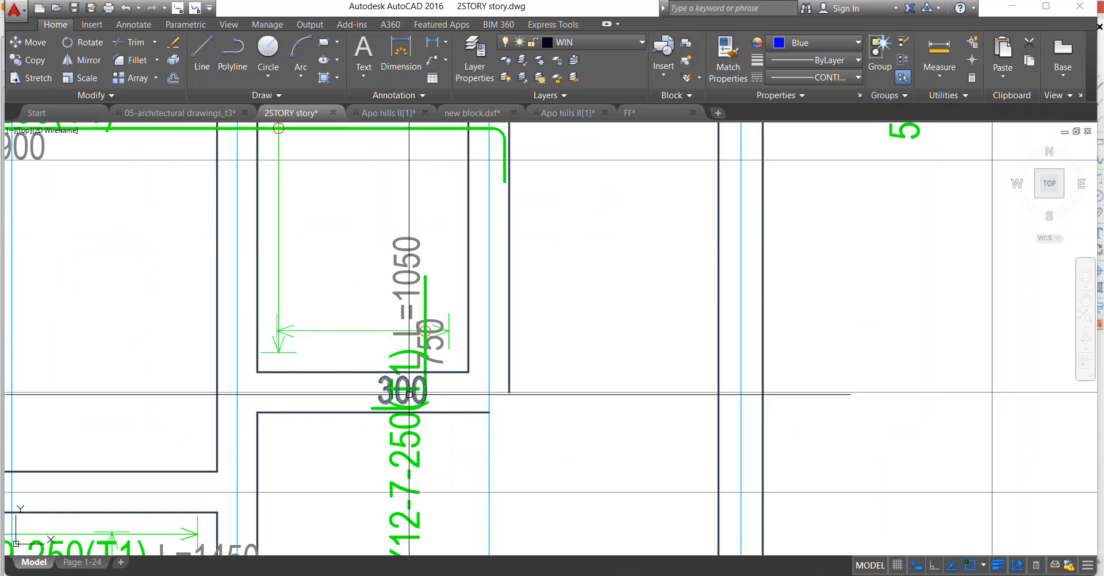
pyautogui.click(378, 380)
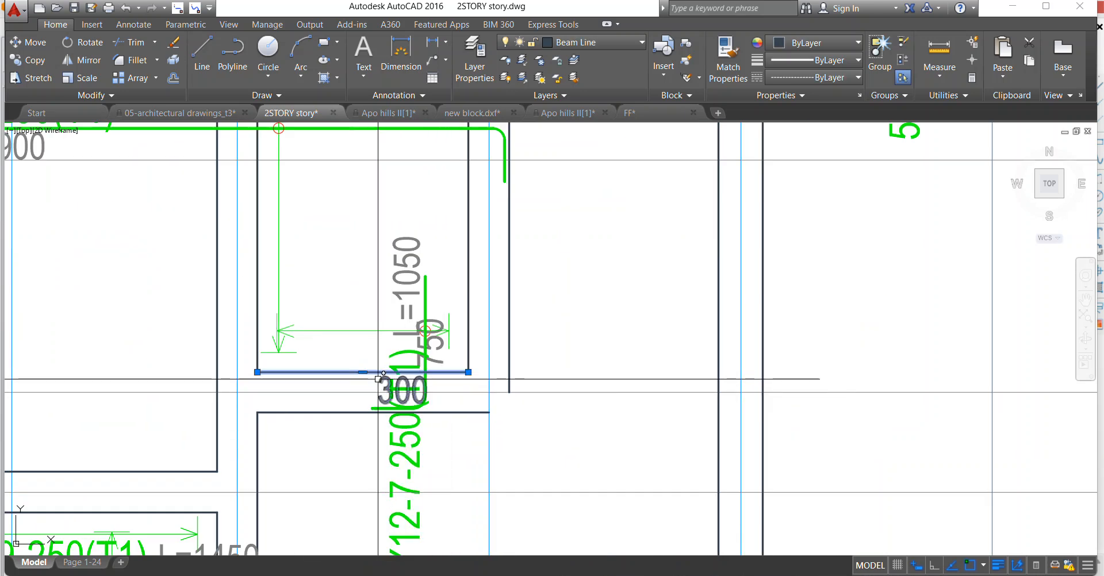
pyautogui.scroll(2, 435, 345)
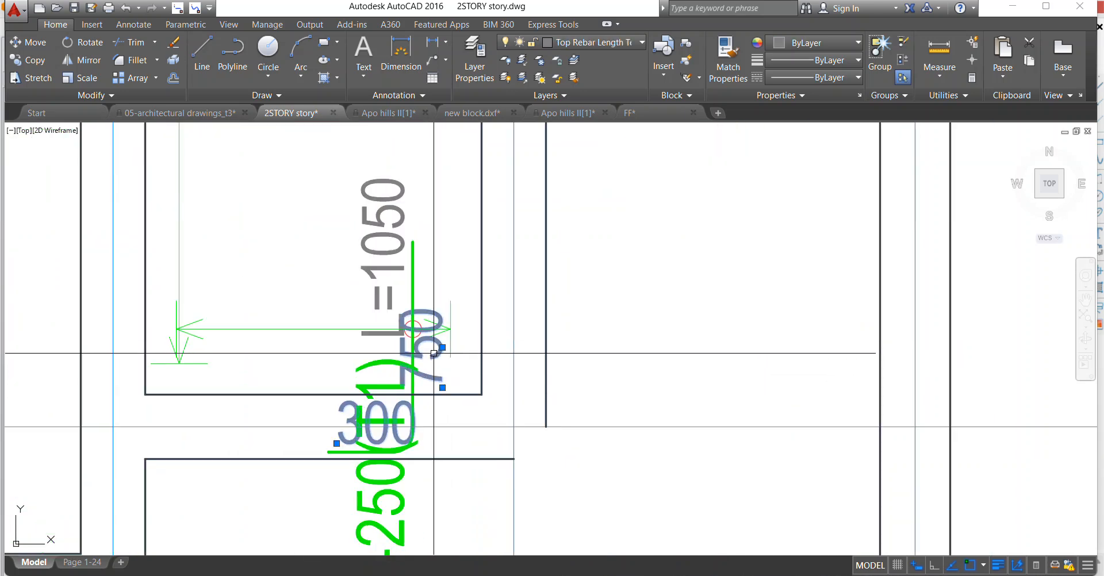
pyautogui.rightClick(410, 348)
pyautogui.click(445, 348)
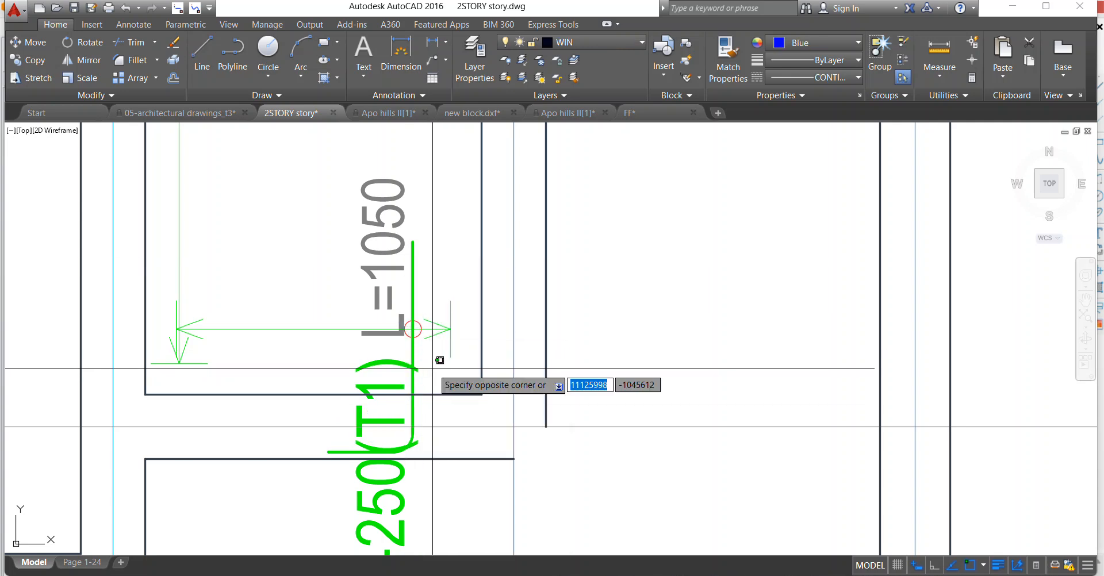
# Move the hooked vertical bar with its circle mark, 5Y12-7-250(T1) label and L=1050 text to the middle of its horizontal span line.
pyautogui.click(413, 340)
pyautogui.click(322, 247)
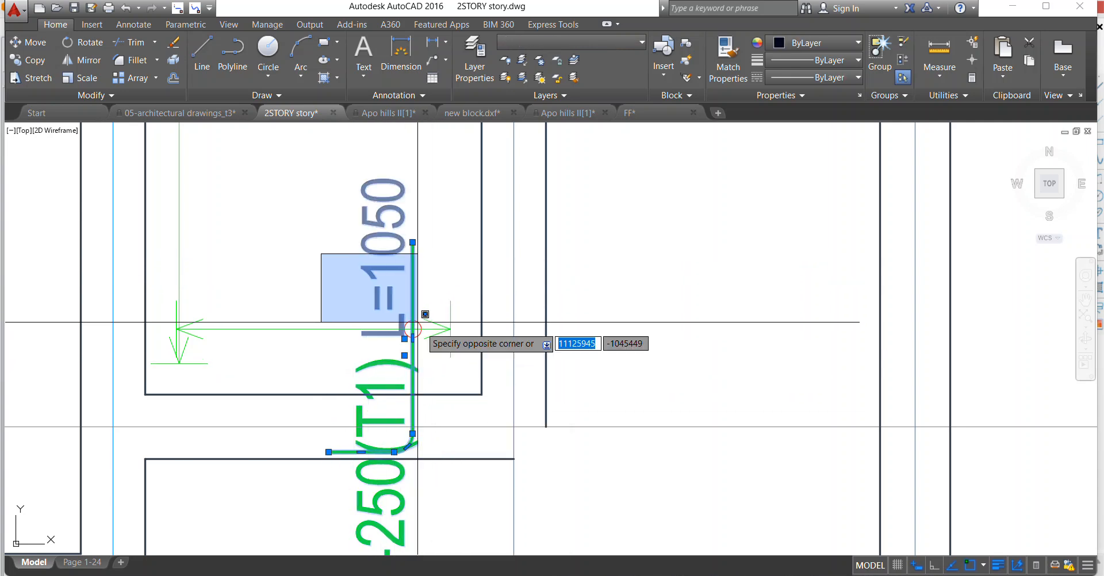
pyautogui.click(439, 345)
pyautogui.rightClick(376, 249)
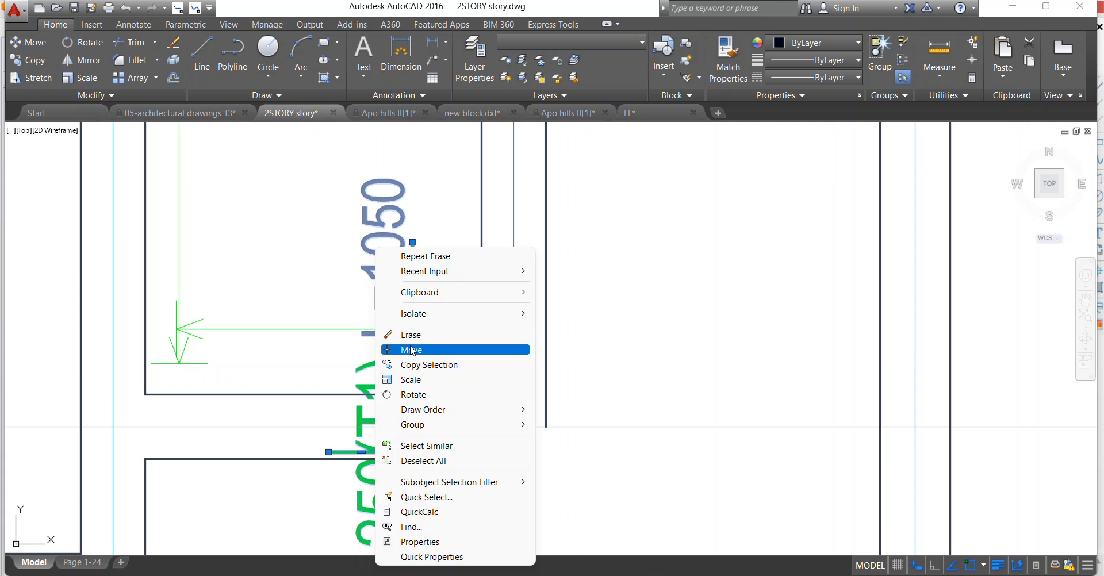
pyautogui.click(412, 350)
pyautogui.click(412, 329)
pyautogui.click(310, 330)
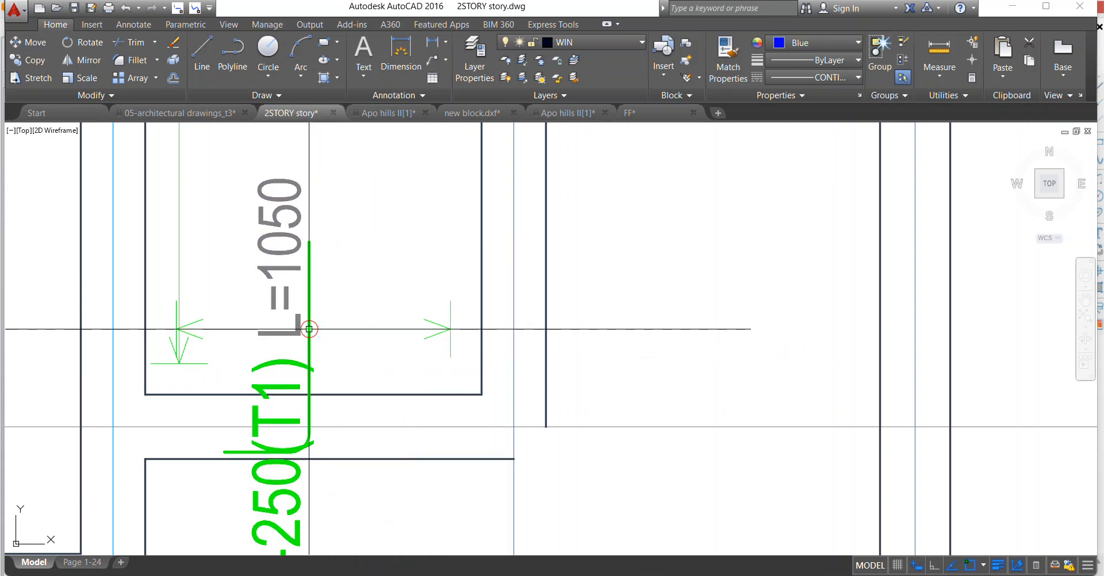
# Move the 5Y12-7-250(T1) label to the right-hand side of its vertical bar, clear of the L=1050 text.
pyautogui.scroll(-2, 310, 330)
pyautogui.click(290, 403)
pyautogui.click(274, 421)
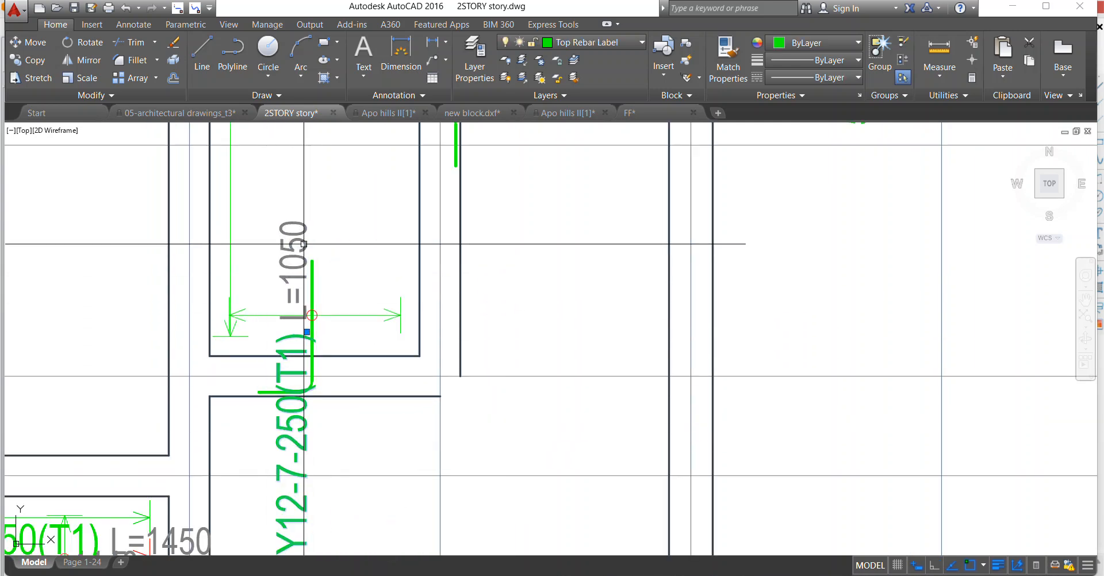
pyautogui.rightClick(305, 243)
pyautogui.click(347, 344)
pyautogui.click(303, 450)
pyautogui.click(346, 284)
# Erase the 5Y12-8-250(B2) label, the middle 24Y12-21-250(B1) label and the red bar lines with arrowheads and marks between axes E' and F.
pyautogui.scroll(-4, 397, 278)
pyautogui.scroll(-4, 408, 289)
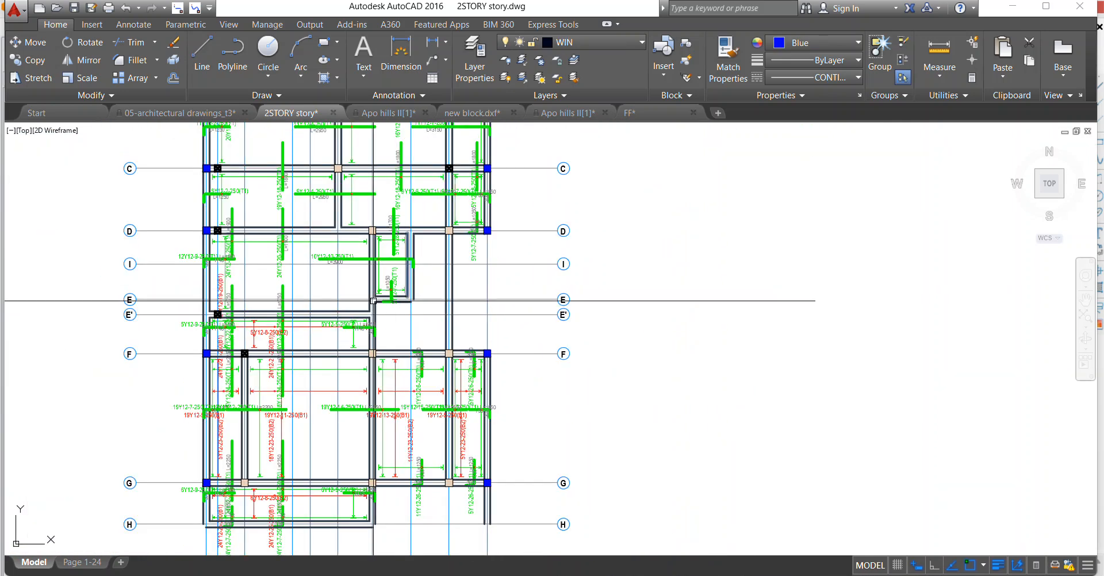
pyautogui.scroll(8, 257, 332)
pyautogui.click(192, 205)
pyautogui.click(244, 384)
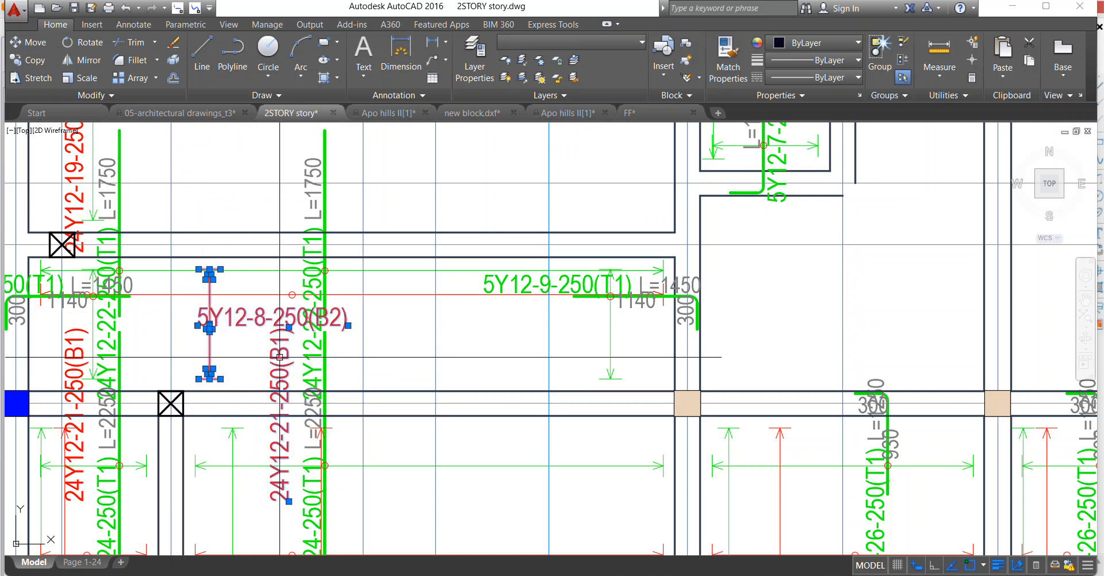
pyautogui.scroll(2, 300, 314)
pyautogui.click(278, 283)
pyautogui.scroll(-6, 356, 320)
pyautogui.scroll(6, 201, 313)
pyautogui.scroll(4, 230, 313)
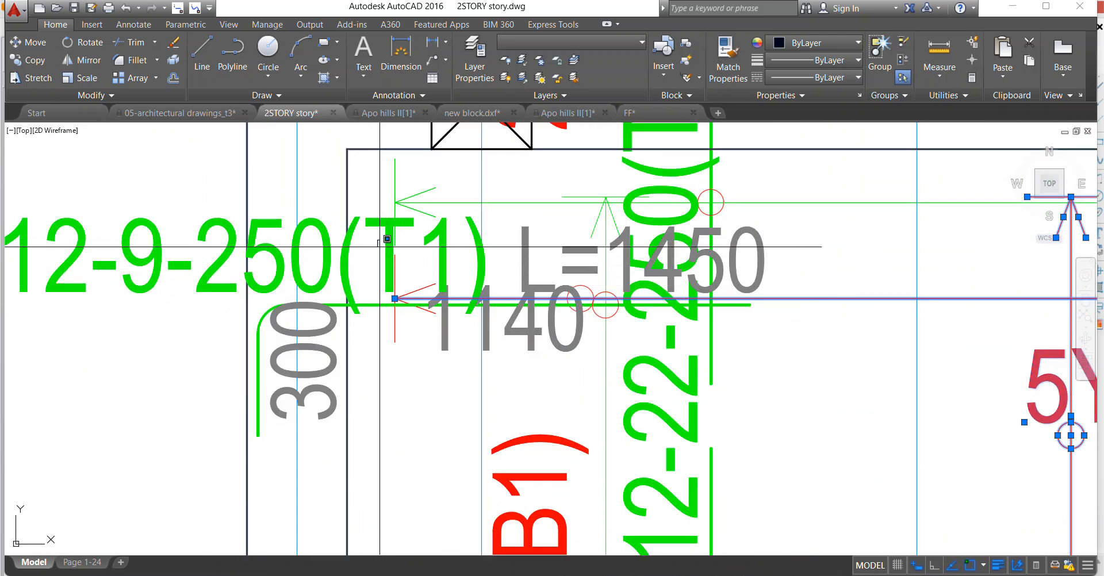
pyautogui.scroll(-9, 396, 287)
pyautogui.scroll(6, 456, 279)
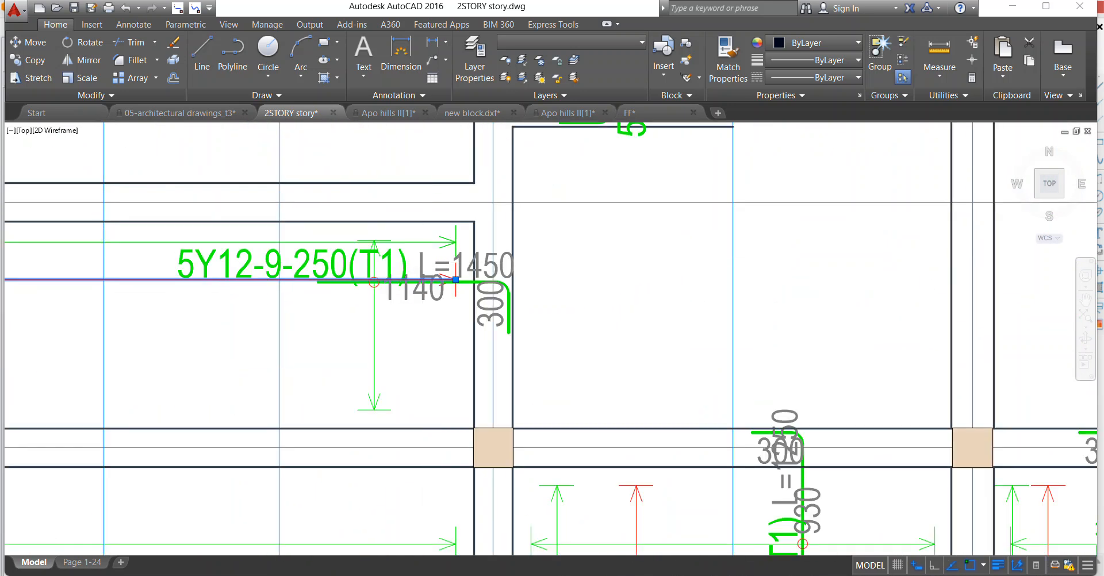
pyautogui.scroll(3, 455, 279)
pyautogui.click(483, 296)
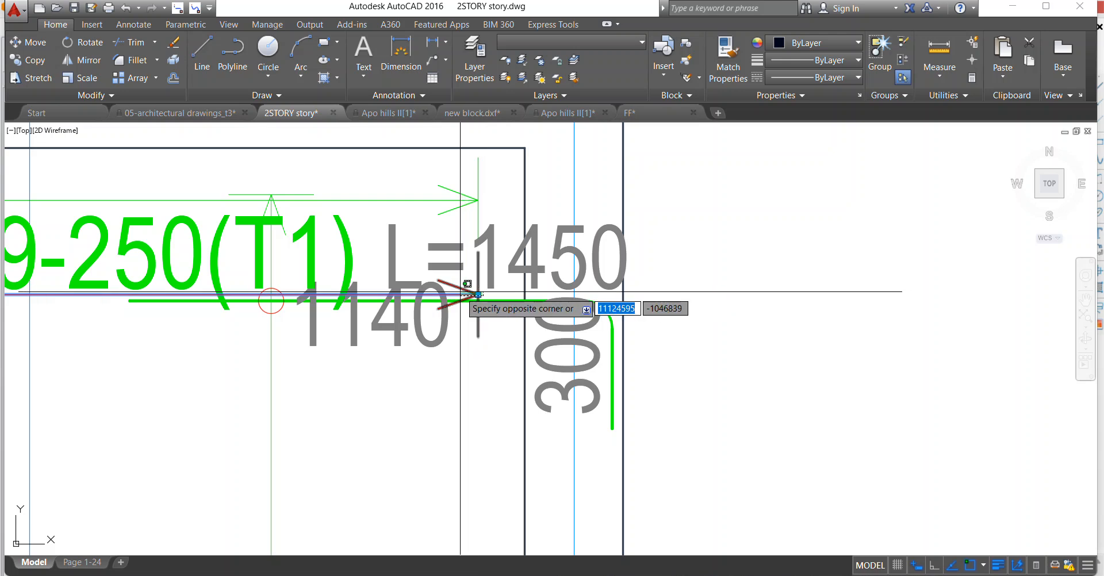
pyautogui.rightClick(456, 252)
pyautogui.click(484, 340)
# Erase the 1140 and 300 texts of the right-hand 5Y12-9-250(T1) bar above axis F, and move its L=1450 text beneath the bar.
pyautogui.scroll(-5, 477, 322)
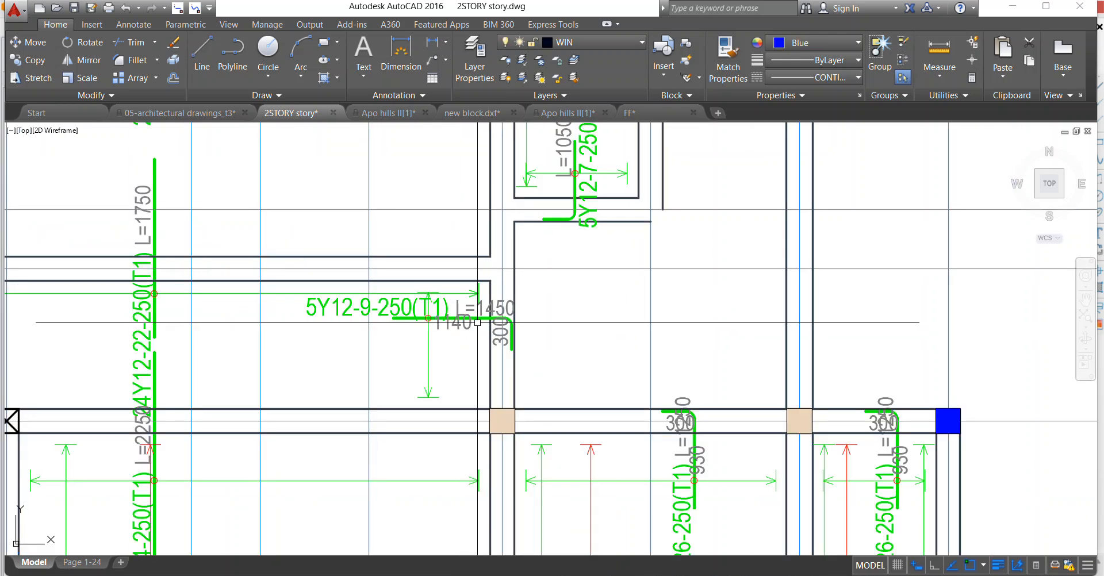
pyautogui.rightClick(471, 265)
pyautogui.click(507, 350)
pyautogui.scroll(2, 498, 320)
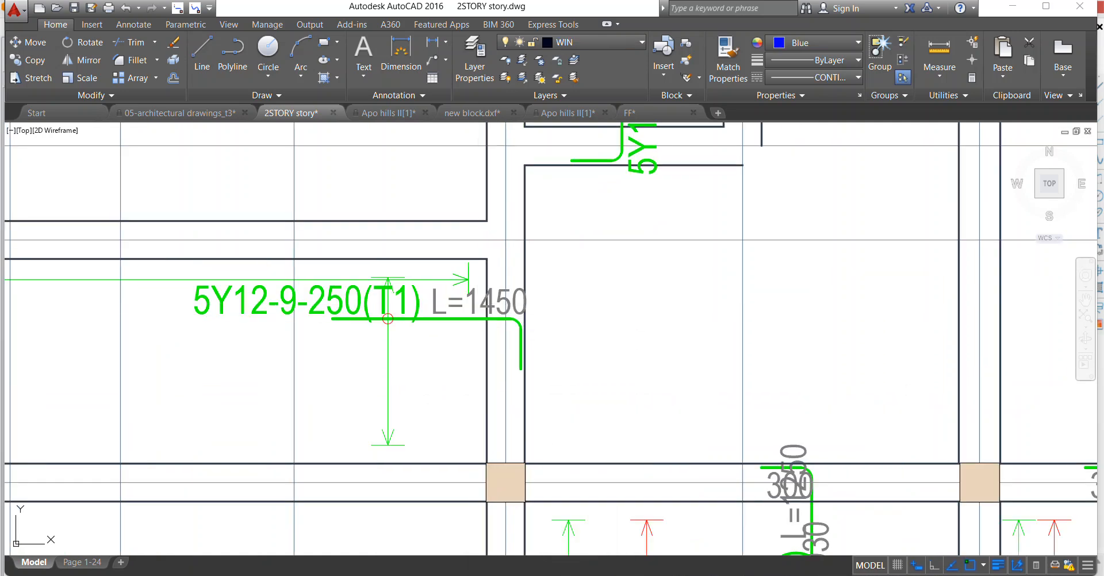
pyautogui.rightClick(434, 257)
pyautogui.click(479, 341)
pyautogui.click(477, 320)
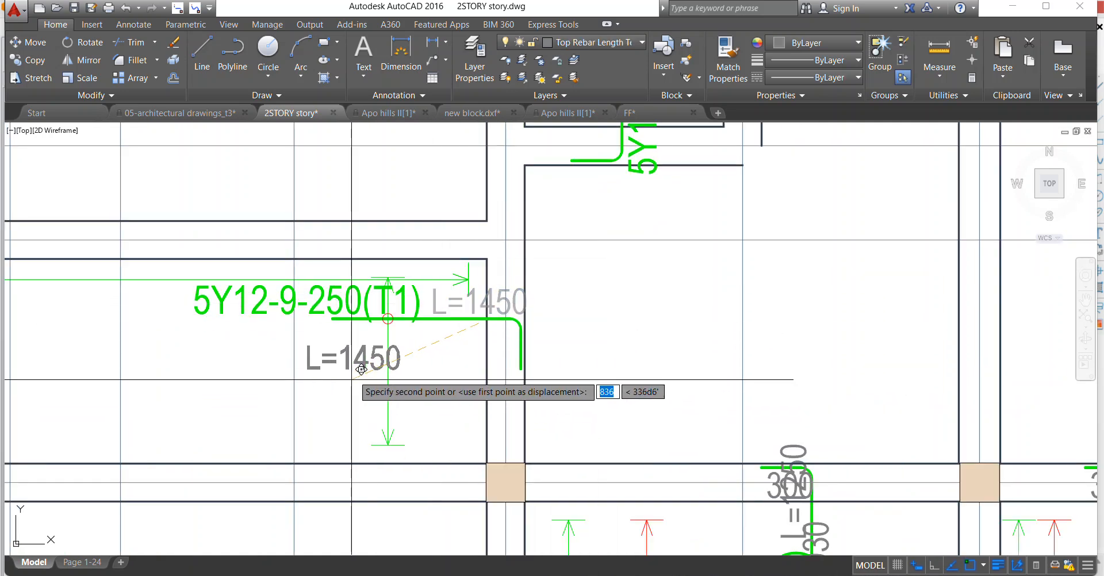
pyautogui.click(379, 368)
# Move the right-hand 5Y12-9-250(T1) bar with its label and circle mark slightly down along its vertical span line.
pyautogui.scroll(2, 375, 327)
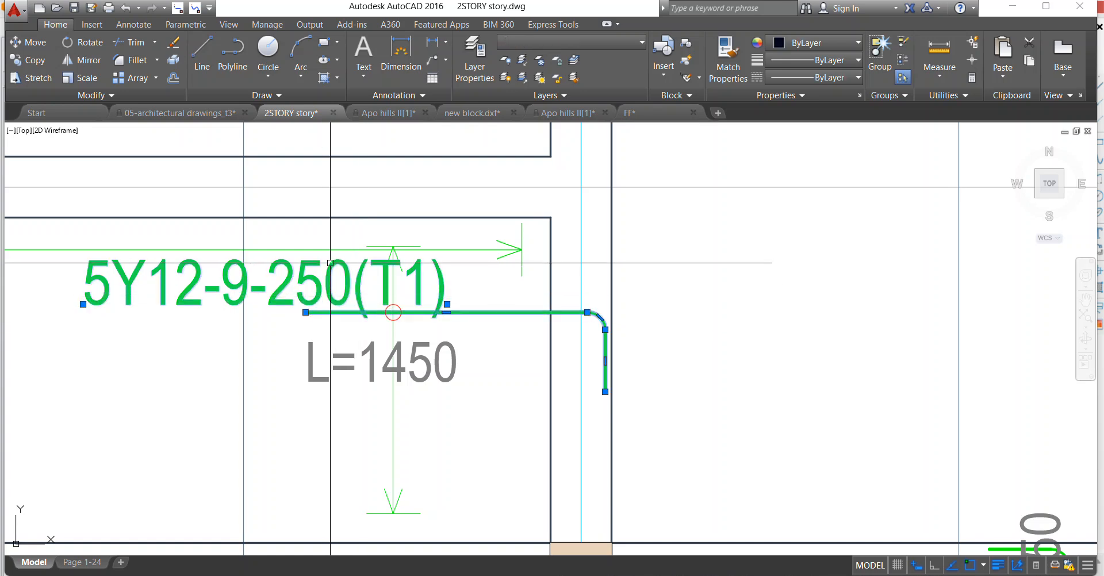
pyautogui.rightClick(389, 268)
pyautogui.click(425, 364)
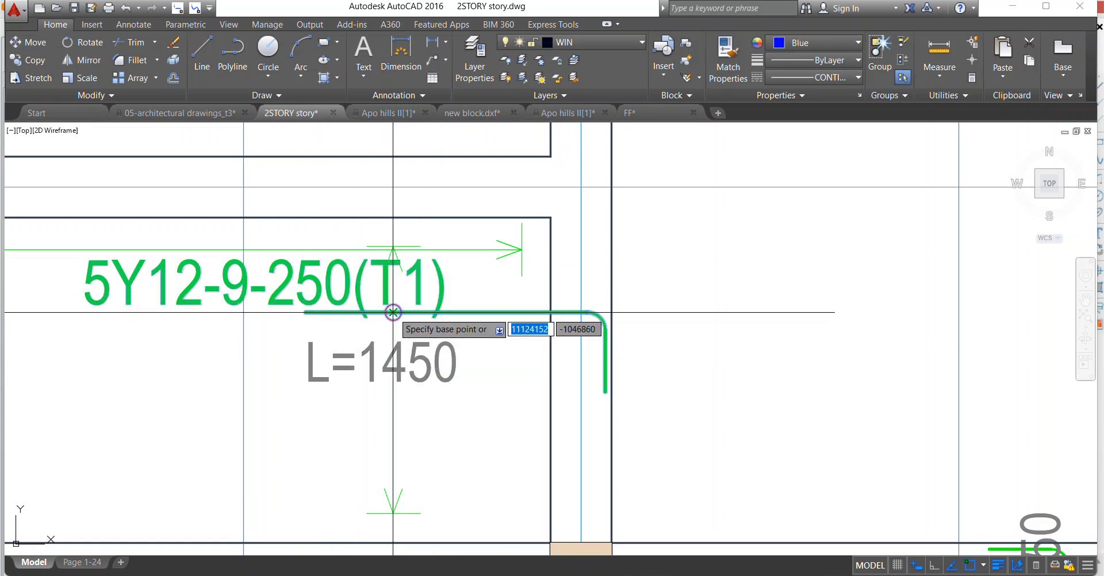
pyautogui.click(393, 312)
pyautogui.click(392, 332)
# Erase the 19Y12-11-250(B1) and 18Y12-23-250(B2) labels, the wide panel's red lines and the adjacent narrow panel's horizontal red line between axes F and G.
pyautogui.scroll(-6, 394, 318)
pyautogui.scroll(-5, 421, 372)
pyautogui.scroll(8, 422, 372)
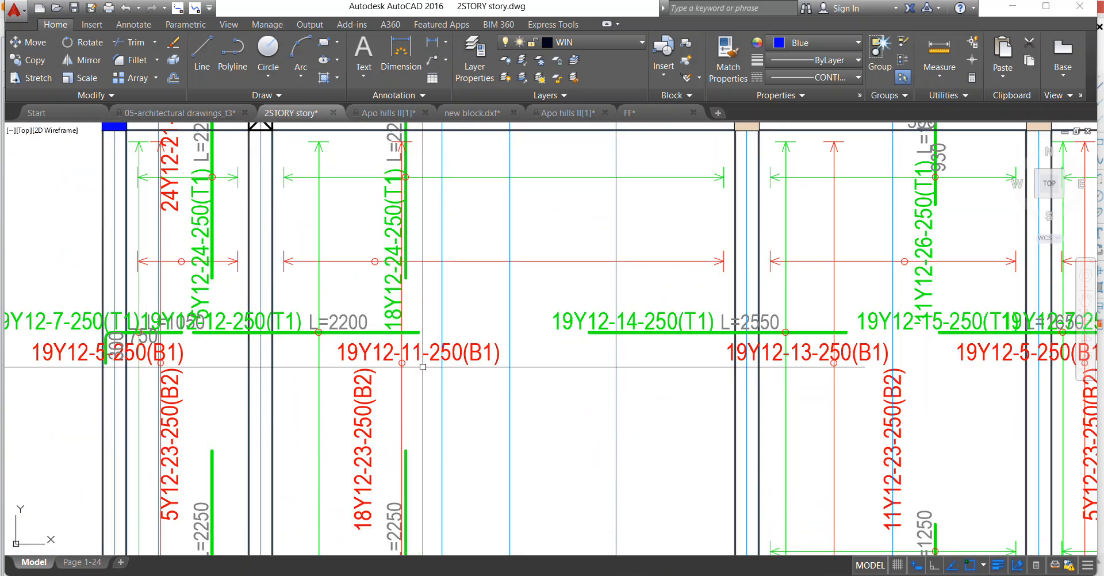
pyautogui.click(391, 362)
pyautogui.scroll(-5, 380, 368)
pyautogui.scroll(8, 372, 382)
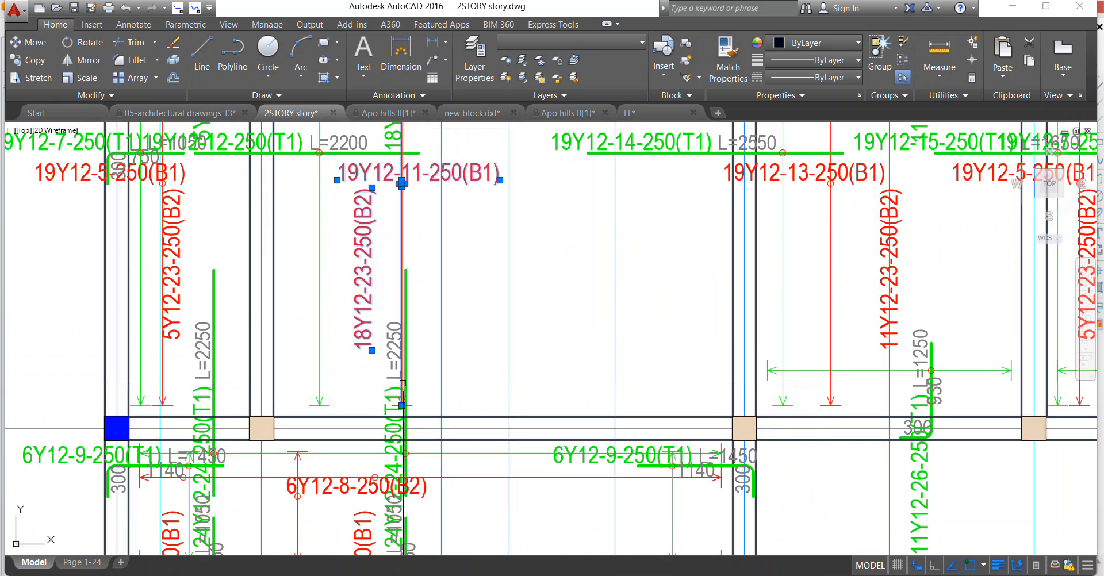
pyautogui.click(477, 394)
pyautogui.scroll(-6, 446, 361)
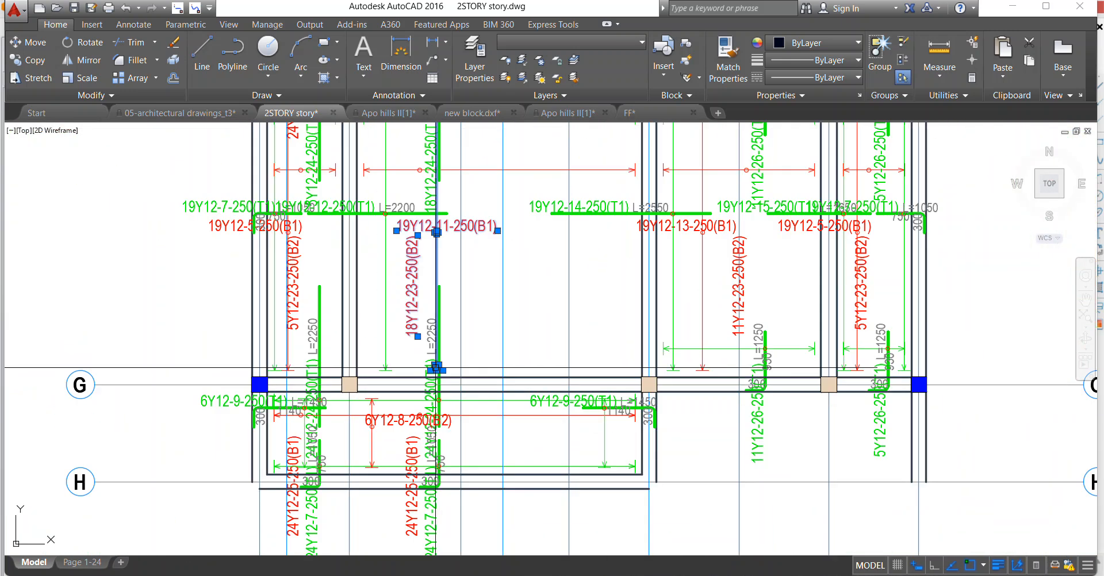
pyautogui.scroll(4, 335, 262)
pyautogui.scroll(-5, 334, 262)
pyautogui.scroll(5, 318, 257)
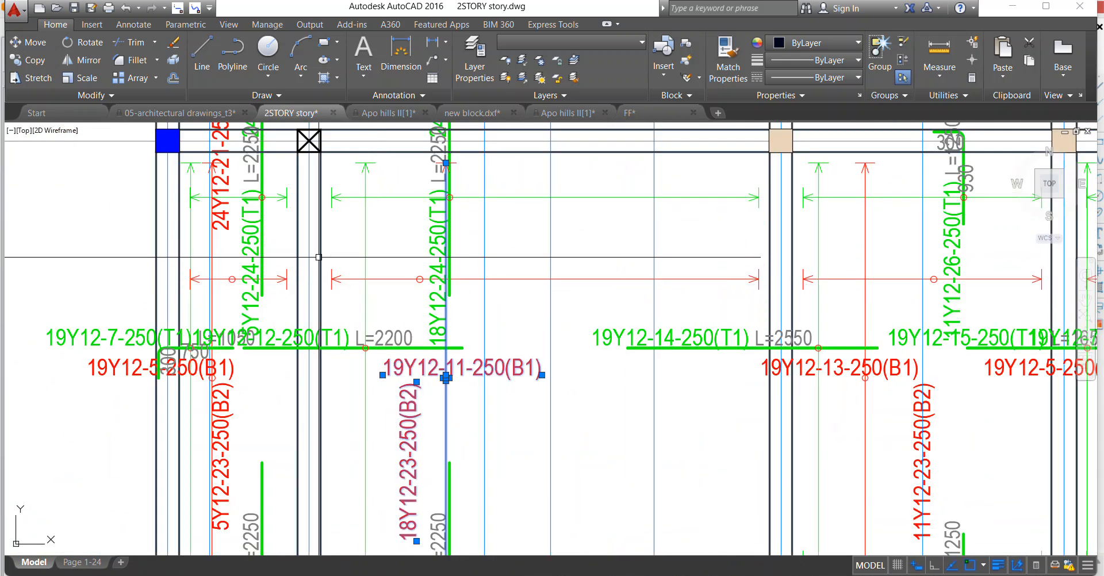
pyautogui.scroll(-4, 418, 314)
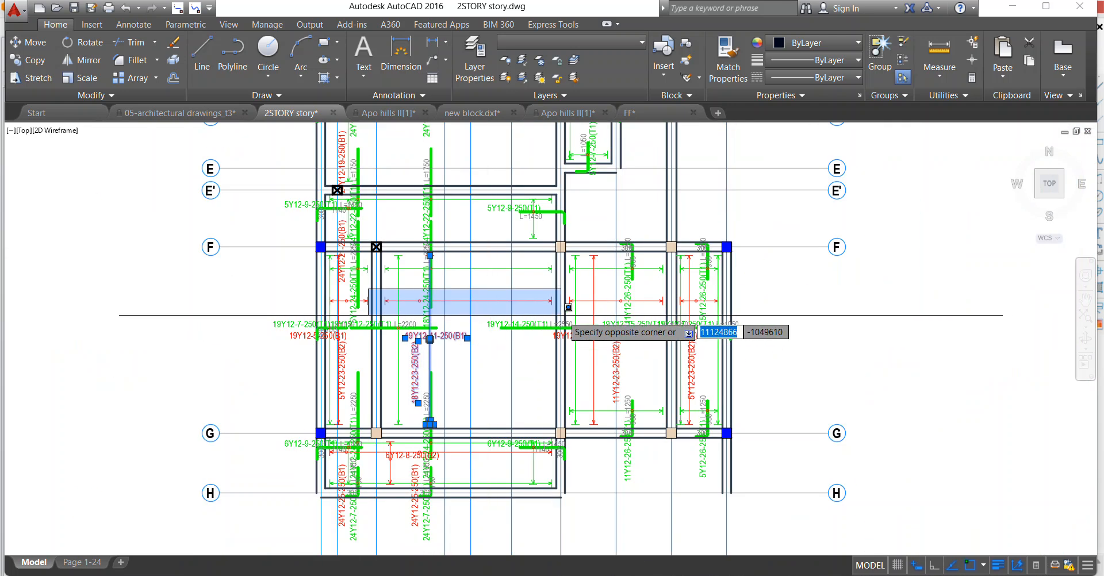
pyautogui.scroll(4, 374, 293)
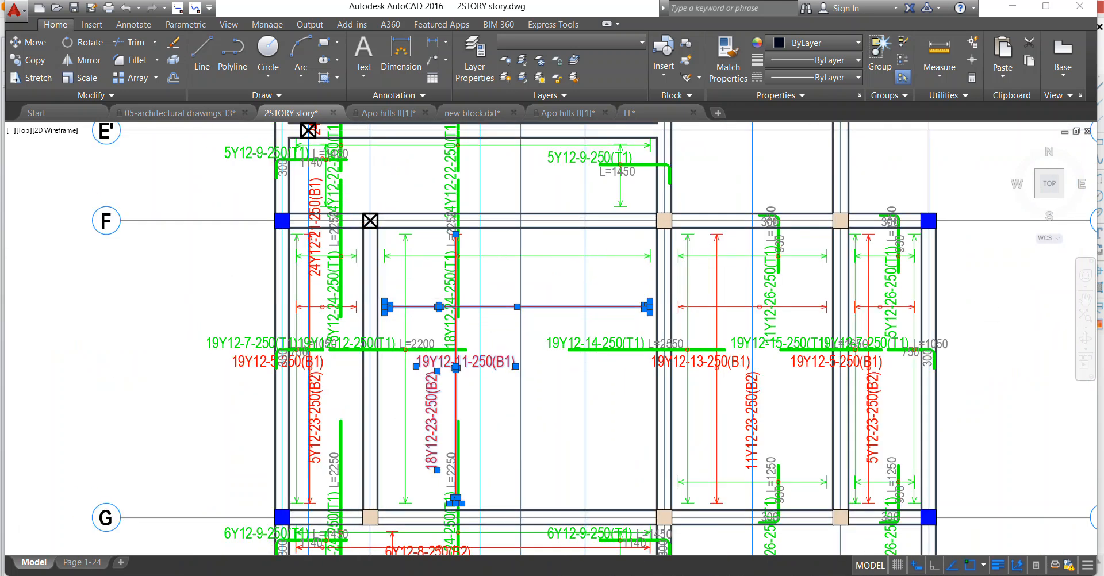
pyautogui.click(382, 344)
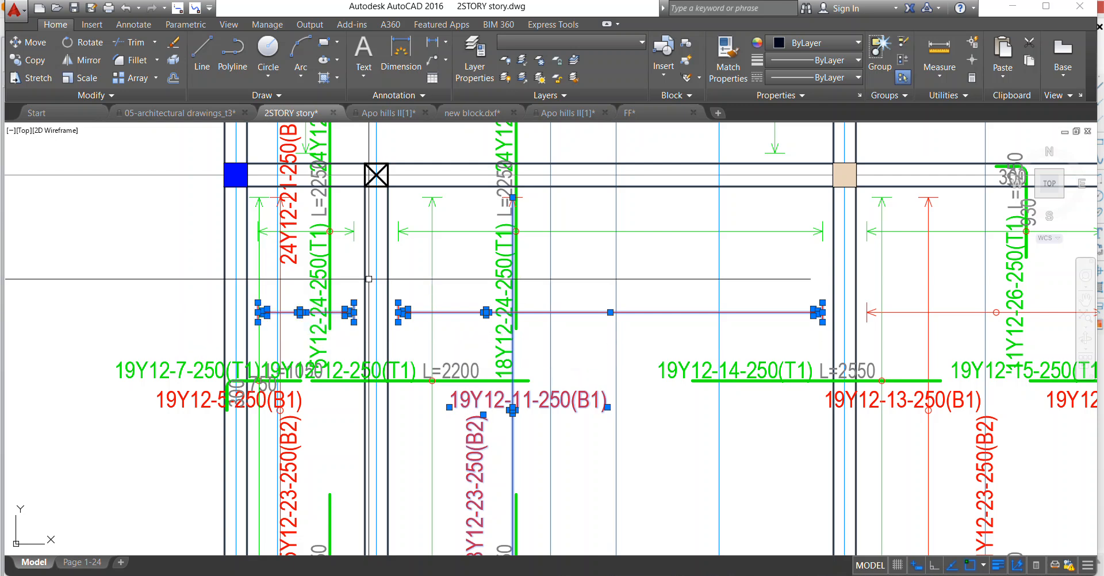
pyautogui.rightClick(379, 345)
pyautogui.click(391, 348)
# Erase the red bottom-bar lines and labels 19Y12-13-250(B1), 11Y12-23-250(B2), 19Y12-5-250(B1) and 5Y12-23-250(B2) in the two right-hand panels between axes F and G.
pyautogui.scroll(-5, 397, 334)
pyautogui.scroll(3, 561, 312)
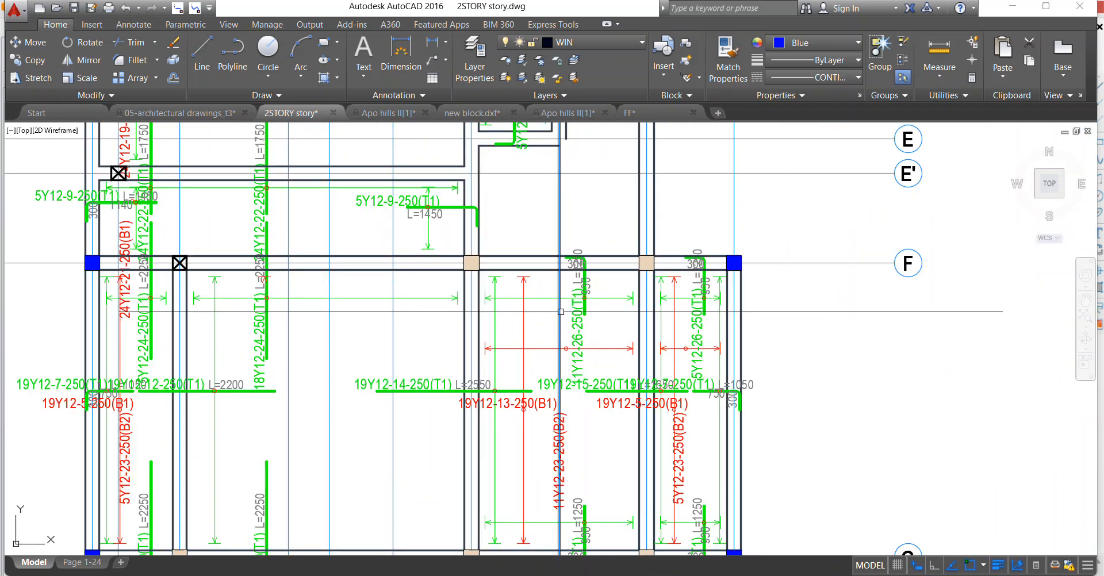
pyautogui.scroll(-2, 536, 348)
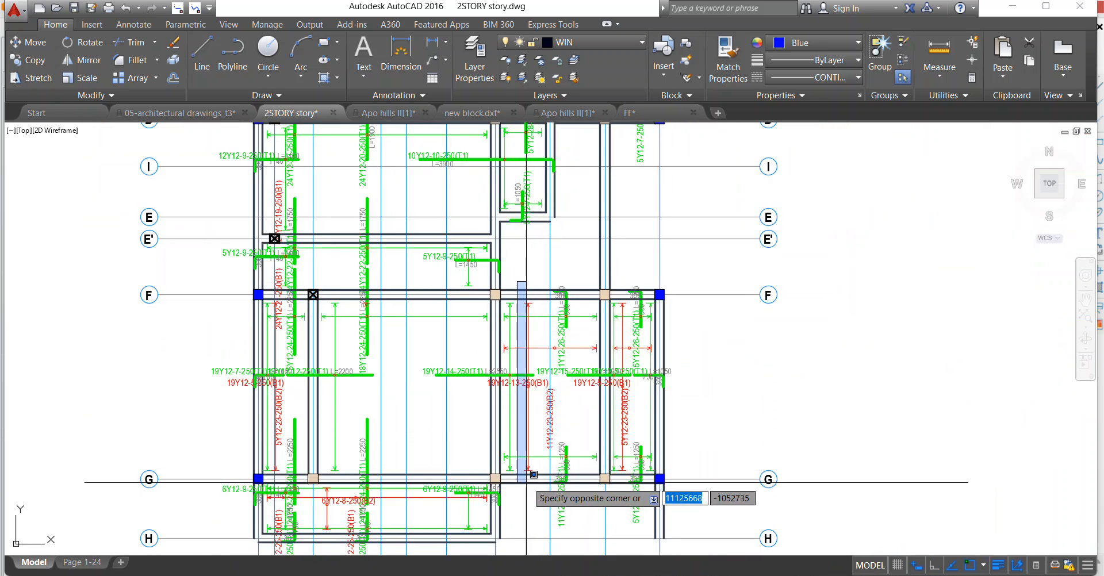
pyautogui.click(534, 479)
pyautogui.scroll(4, 543, 391)
pyautogui.click(499, 373)
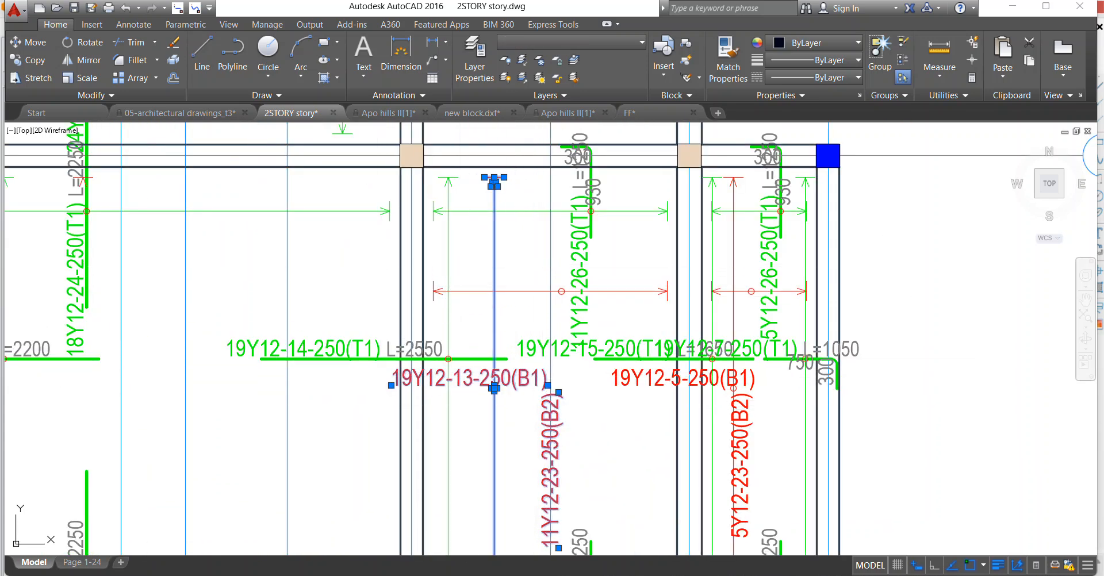
pyautogui.click(676, 320)
pyautogui.scroll(-4, 675, 320)
pyautogui.scroll(4, 723, 301)
pyautogui.scroll(3, 645, 231)
pyautogui.click(652, 216)
pyautogui.click(630, 189)
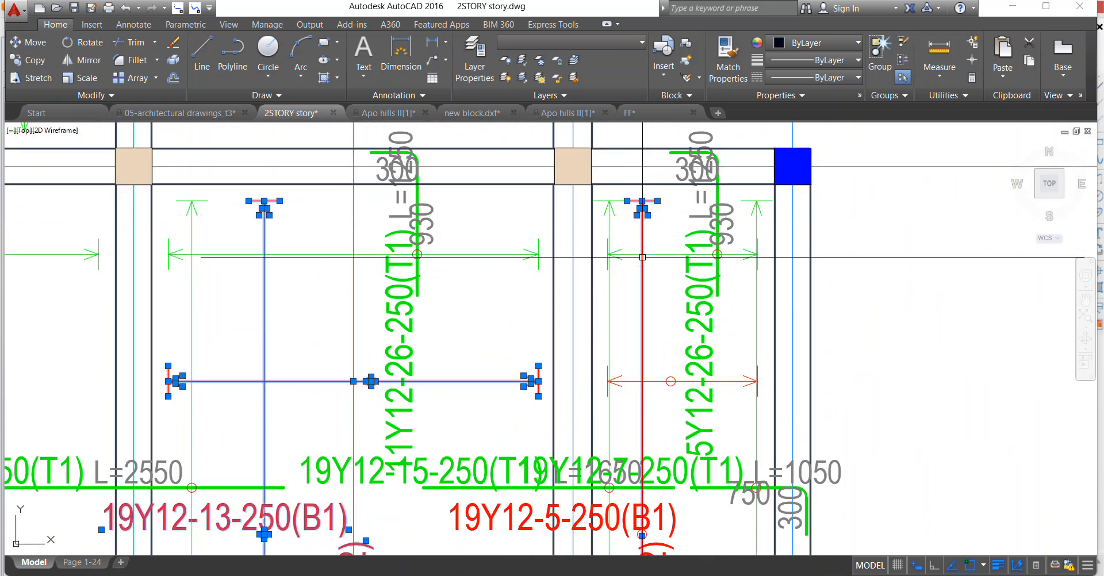
pyautogui.scroll(-3, 639, 289)
pyautogui.scroll(1, 596, 337)
pyautogui.click(549, 295)
pyautogui.click(751, 382)
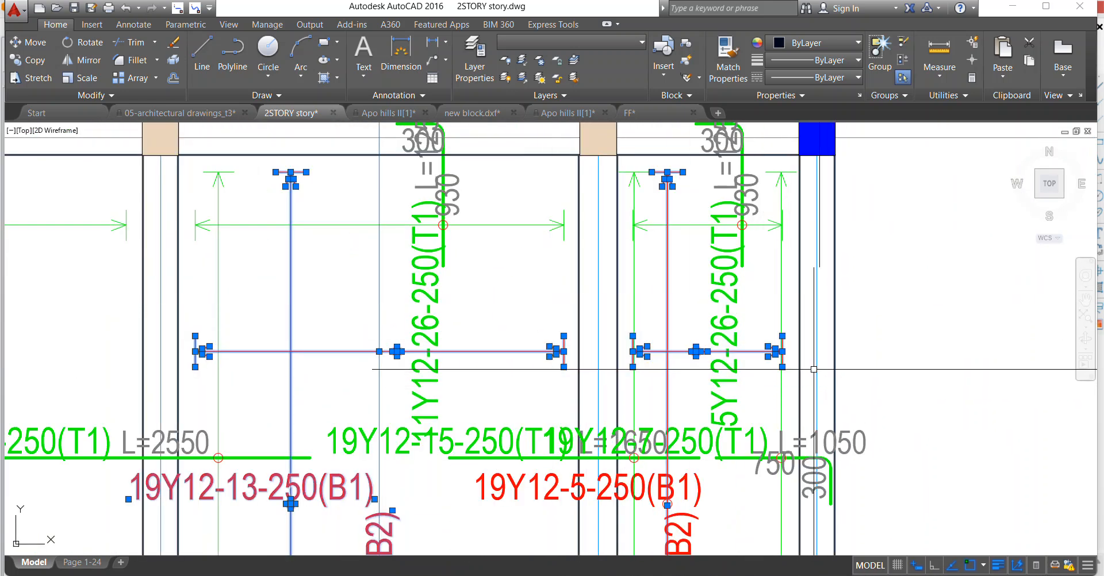
pyautogui.scroll(-3, 624, 350)
pyautogui.scroll(4, 626, 359)
pyautogui.click(710, 387)
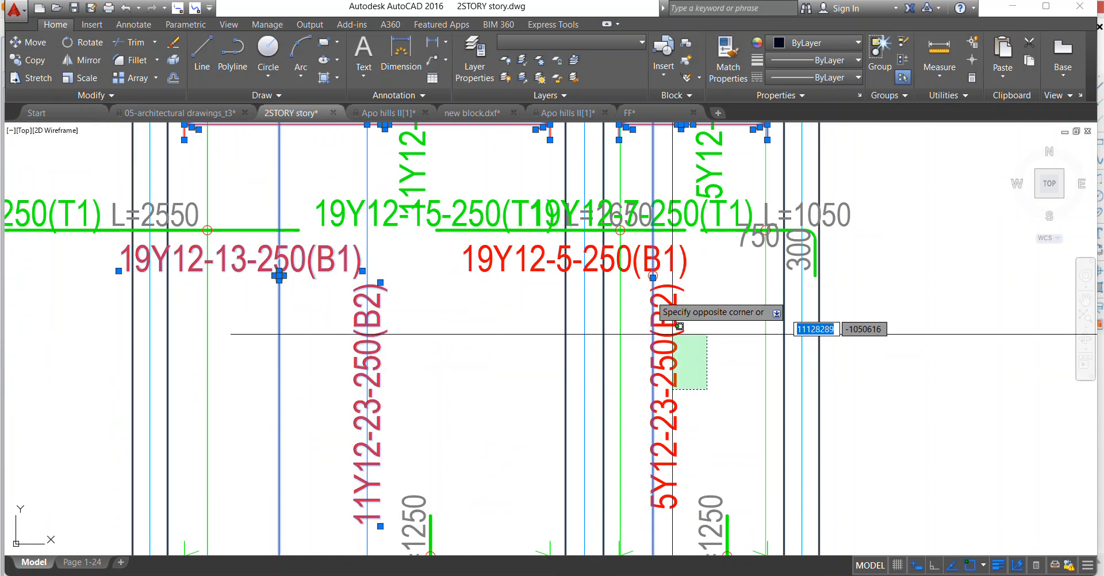
pyautogui.click(644, 268)
pyautogui.scroll(-2, 634, 272)
pyautogui.scroll(-2, 633, 265)
pyautogui.rightClick(506, 264)
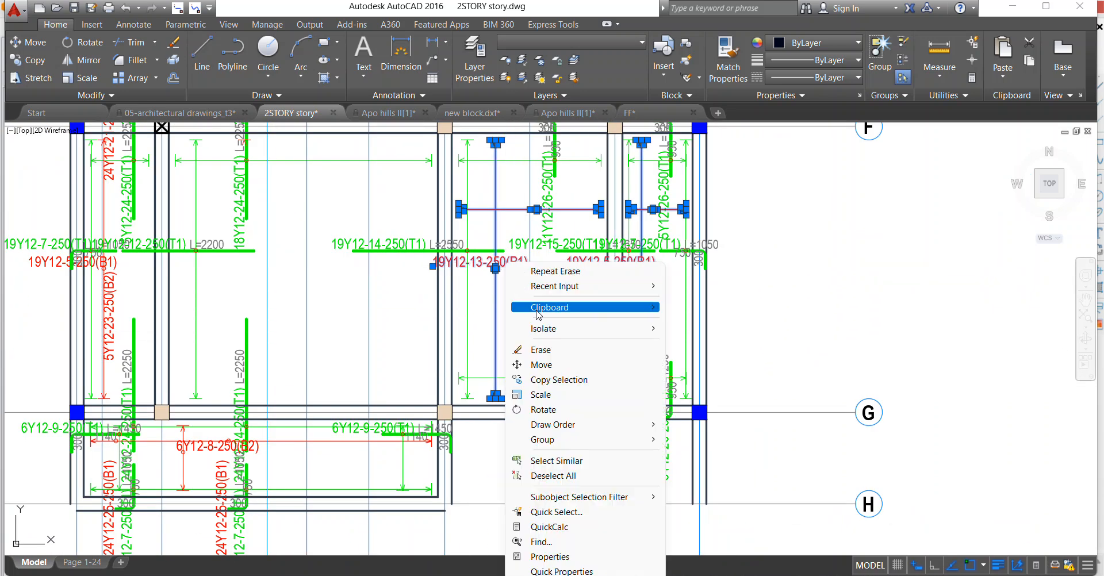
pyautogui.click(541, 350)
# Erase the 300 and 930 segment texts of the 11Y12-26-250(T1) hooked bar at axis F.
pyautogui.moveTo(541, 349); pyautogui.dragTo(477, 532, button='middle')
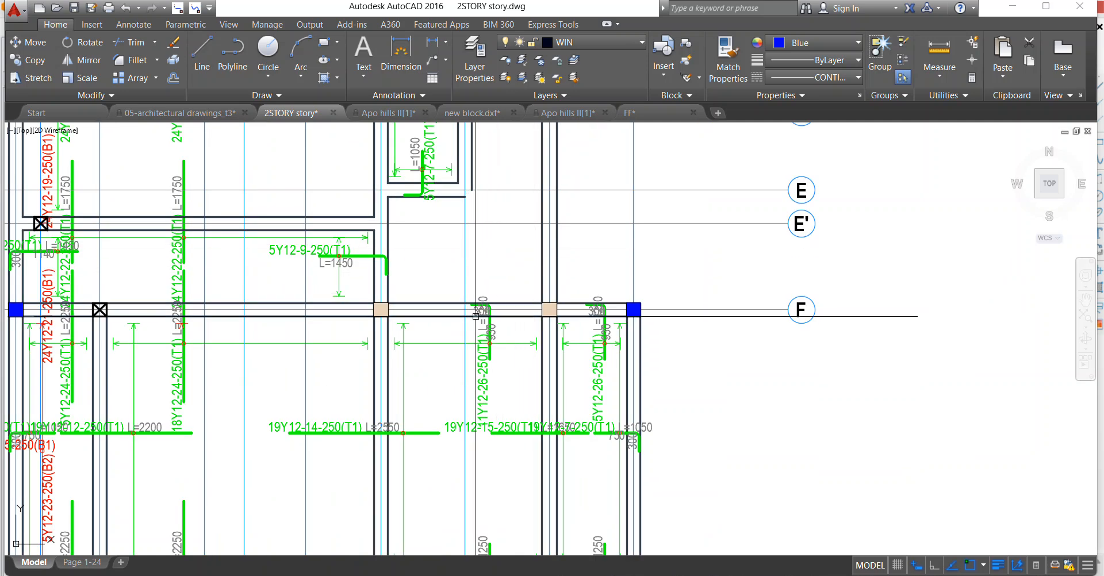
pyautogui.scroll(2, 476, 315)
pyautogui.scroll(4, 504, 310)
pyautogui.click(420, 322)
pyautogui.click(416, 322)
pyautogui.rightClick(487, 236)
pyautogui.click(521, 325)
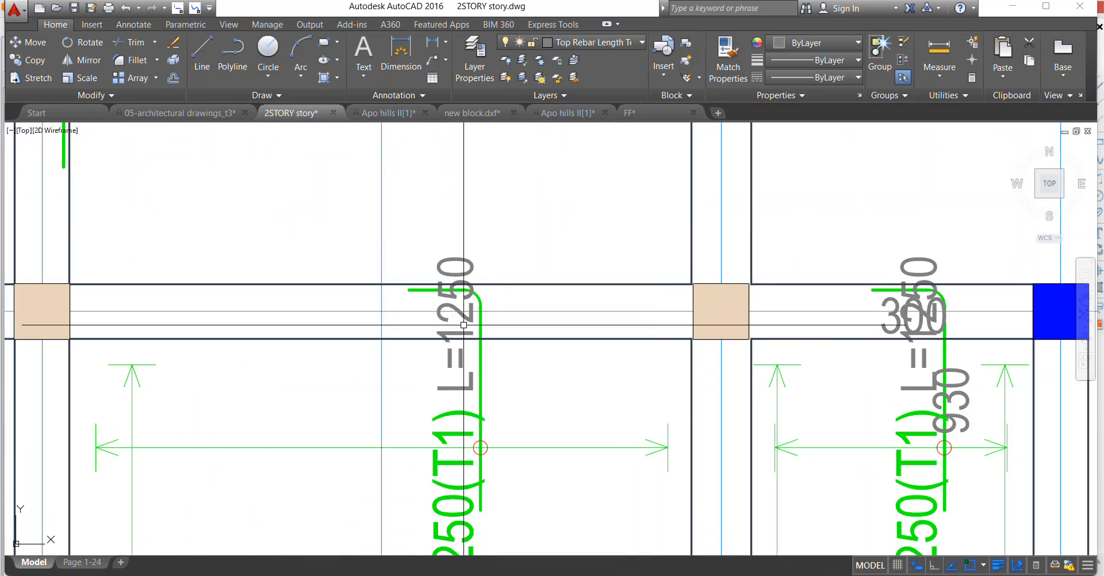
# Move the L=1250 text of the 11Y12-26-250(T1) bar at axis F down to the right side of the bar.
pyautogui.click(463, 314)
pyautogui.rightClick(467, 205)
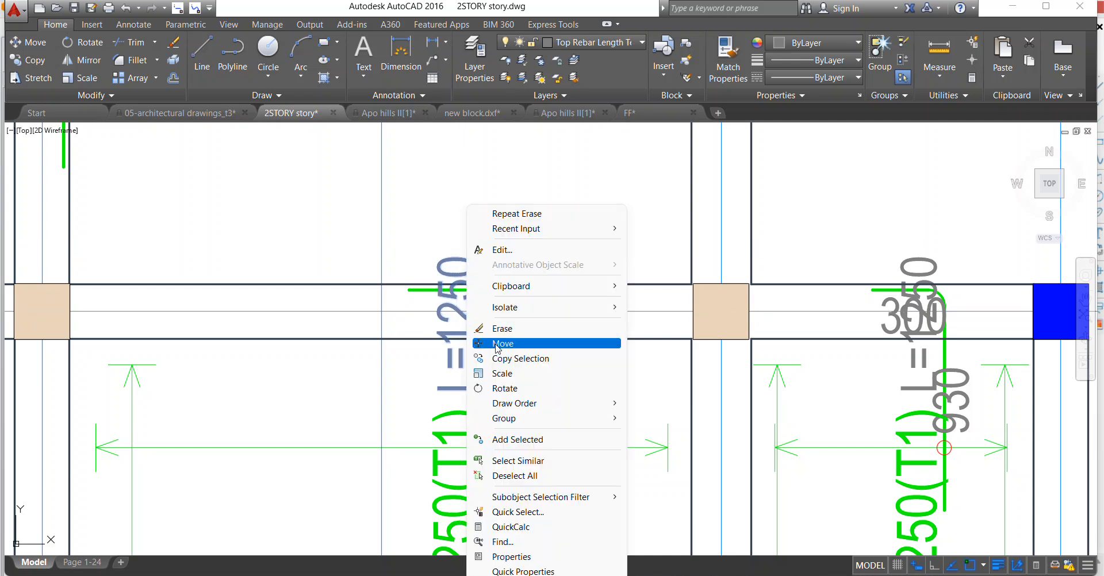
pyautogui.click(496, 348)
pyautogui.click(476, 338)
pyautogui.click(536, 470)
pyautogui.scroll(-6, 392, 290)
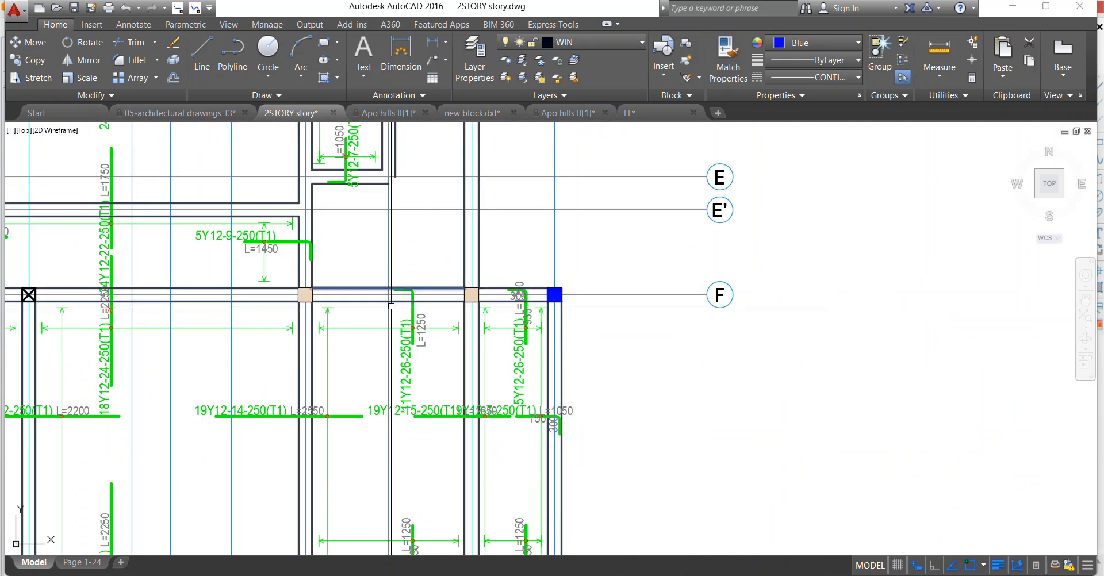
# Move the L=2550 text of the 19Y12-14-250(T1) bar to just below the bar's left part.
pyautogui.scroll(4, 391, 306)
pyautogui.rightClick(361, 339)
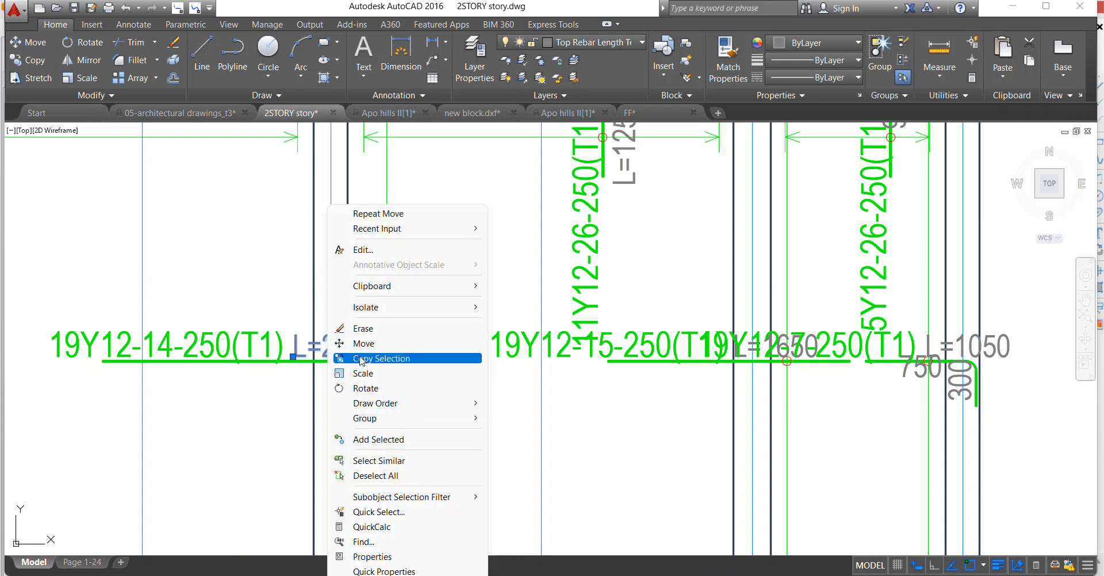
pyautogui.click(357, 347)
pyautogui.click(349, 362)
pyautogui.click(218, 394)
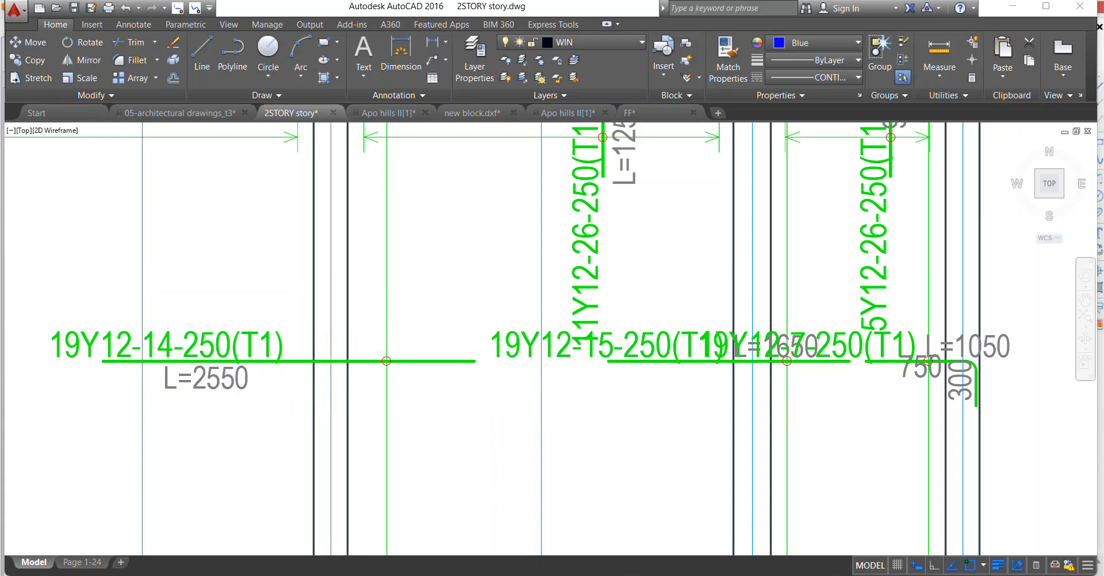
# Erase the 750 and 300 segment texts of the hooked 19Y12-7-250(T1) bar between axes F and G.
pyautogui.scroll(-8, 253, 344)
pyautogui.scroll(4, 360, 330)
pyautogui.scroll(5, 360, 331)
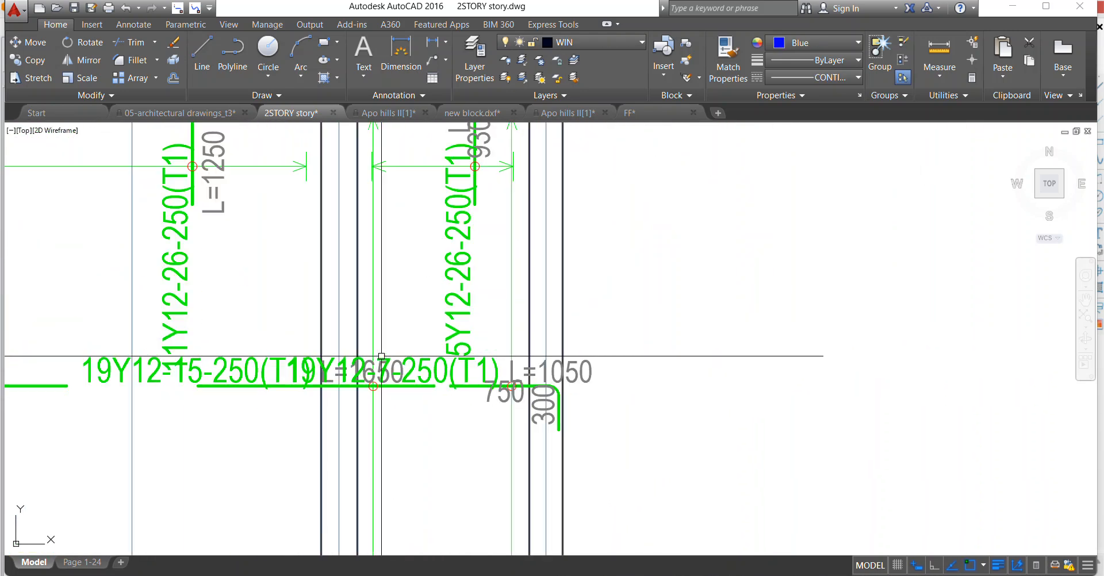
pyautogui.click(509, 405)
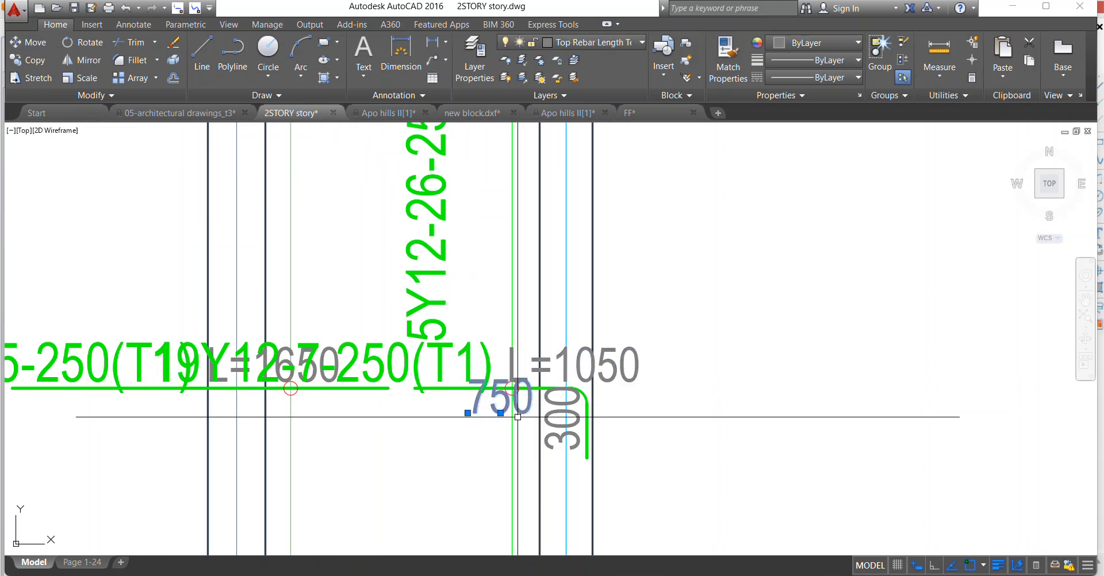
pyautogui.rightClick(548, 401)
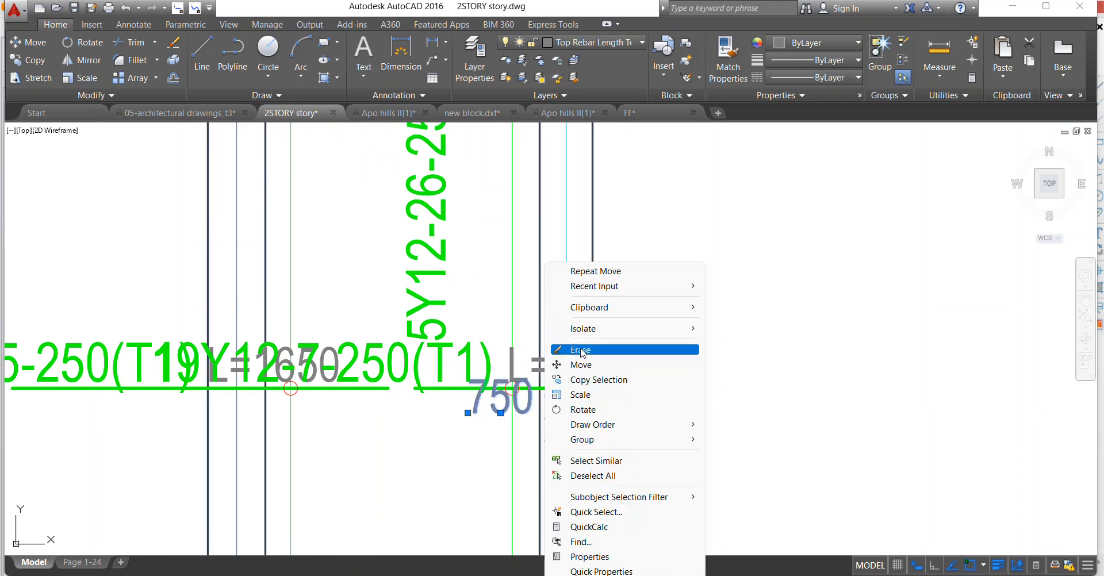
pyautogui.click(581, 350)
# Move the right-hand 19Y12-7-250(T1) label clear of the 19Y12-15-250(T1) label to just below its hooked bar.
pyautogui.rightClick(357, 370)
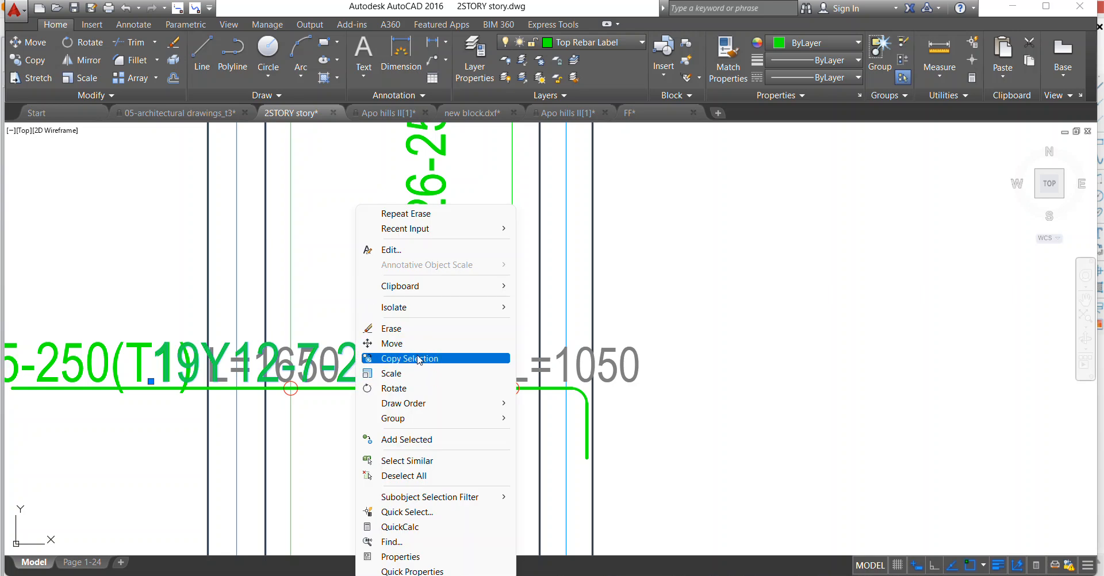
pyautogui.click(413, 343)
pyautogui.click(417, 356)
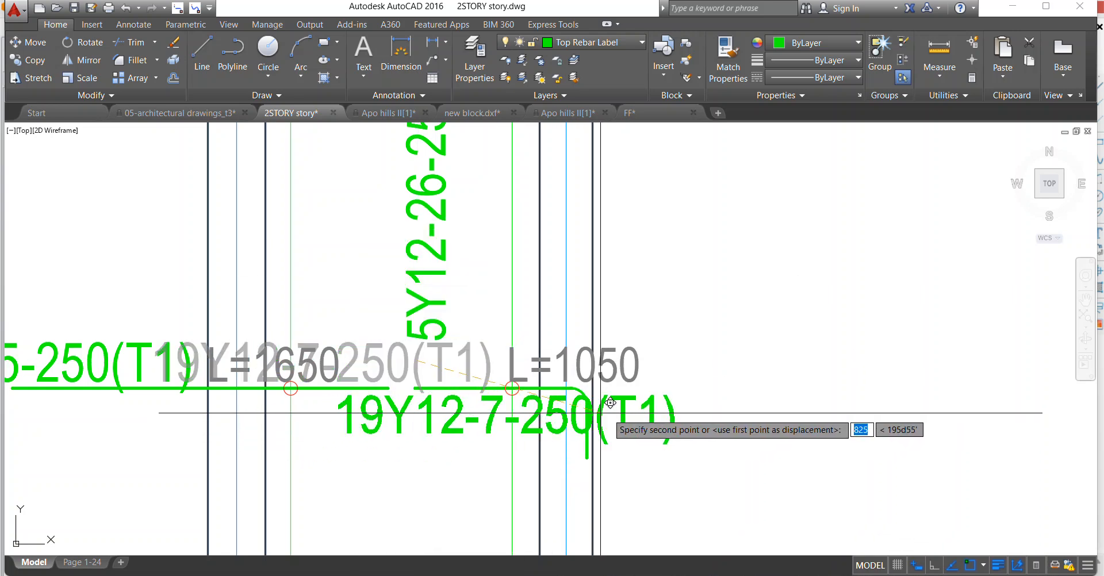
pyautogui.click(656, 426)
pyautogui.scroll(-2, 540, 385)
# Stretch the hooked 19Y12-7 bar's inner end to meet the 19Y12-15 bar, and trace the combined bar with a trial polyline to check its length.
pyautogui.click(468, 386)
pyautogui.click(458, 385)
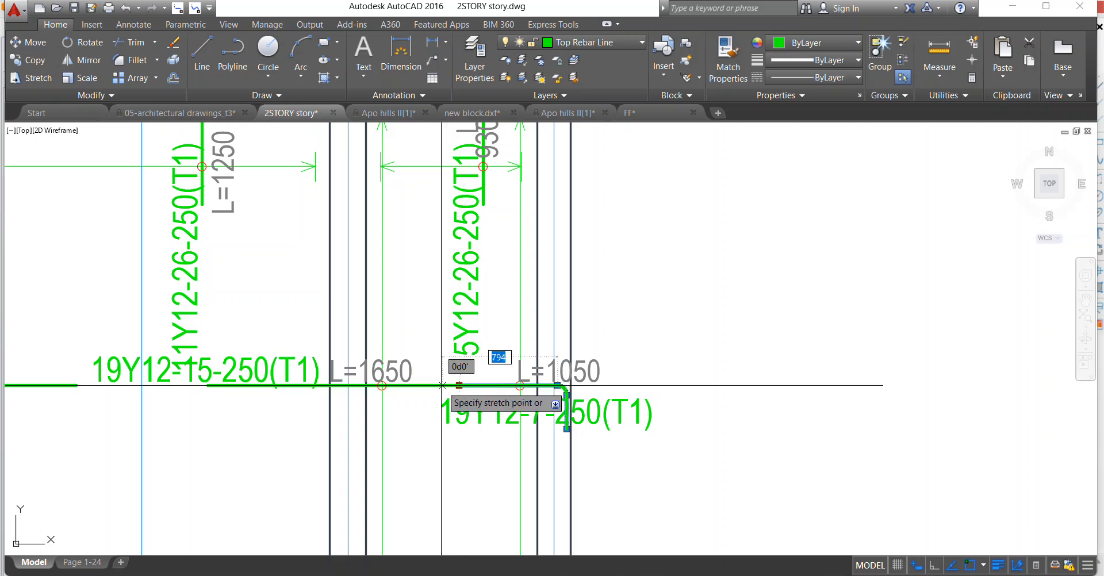
pyautogui.press('Escape')
pyautogui.click(201, 57)
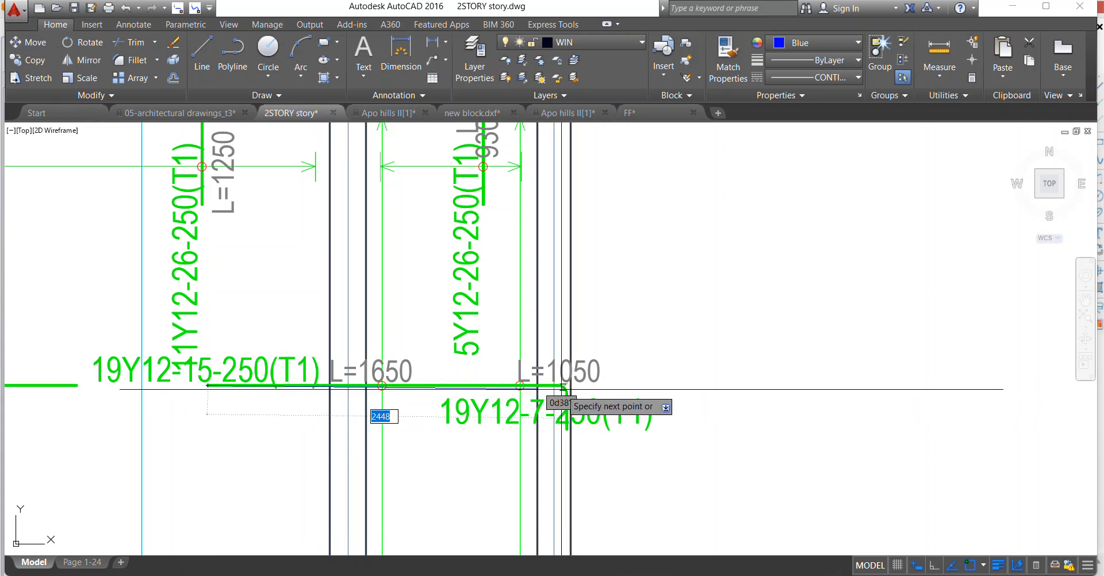
pyautogui.press('Escape')
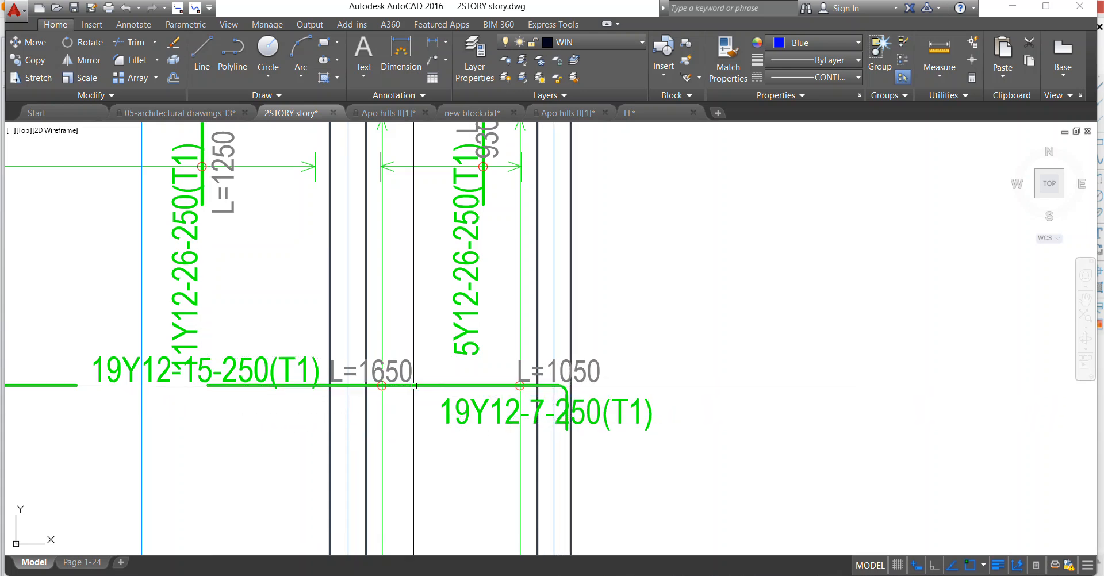
# Move the 19Y12-15-250(T1) bar's length text below the bar's left part and change it to L=2750.
pyautogui.click(362, 370)
pyautogui.rightClick(338, 322)
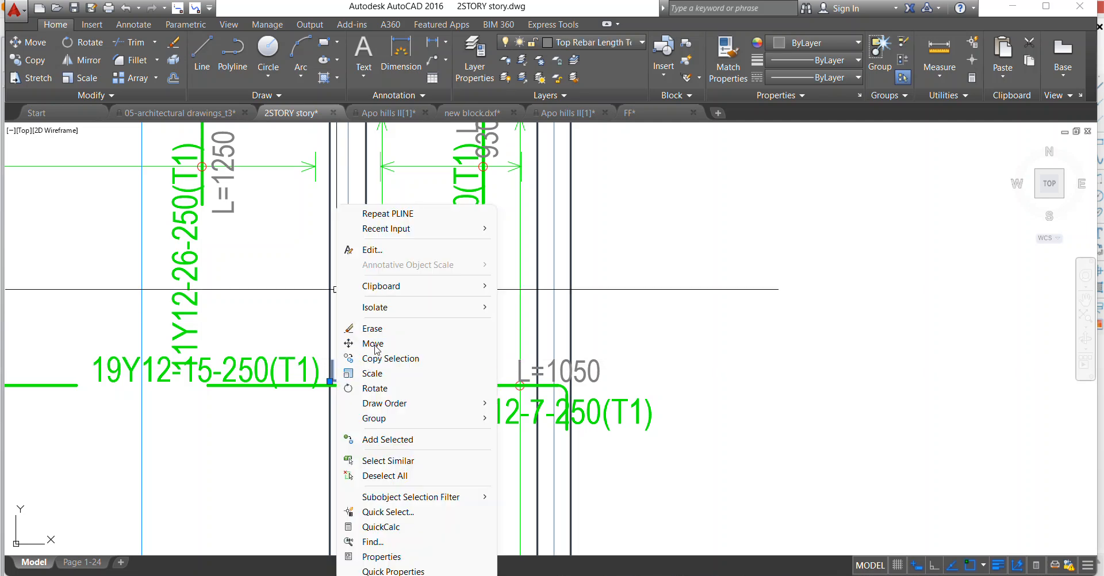
pyautogui.click(375, 344)
pyautogui.click(369, 373)
pyautogui.click(284, 411)
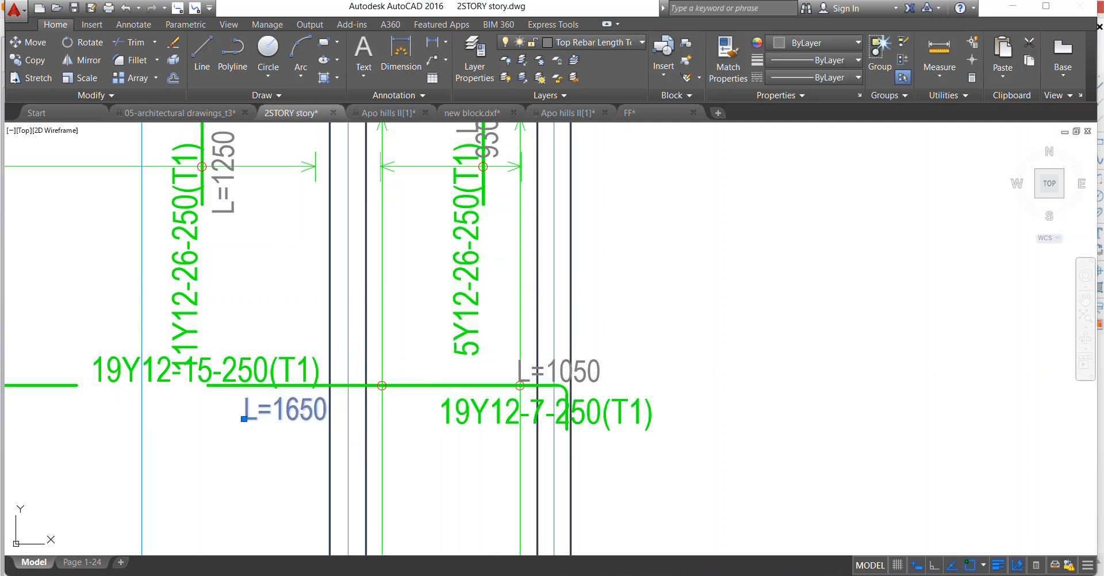
pyautogui.doubleClick(278, 413)
pyautogui.click(274, 413)
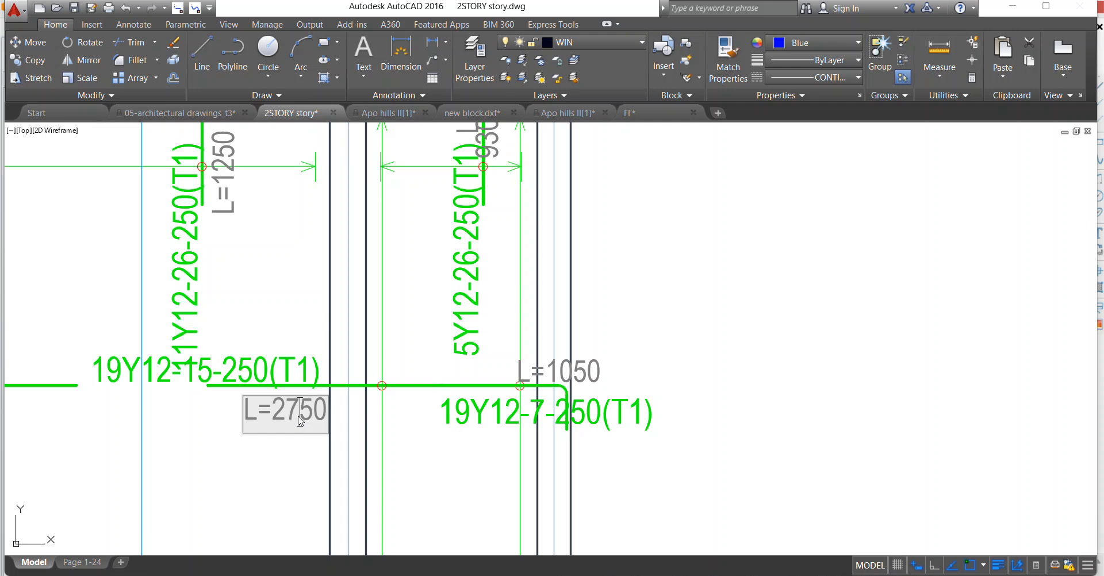
pyautogui.click(269, 374)
# Move the 19Y12-15-250(T1) label to the right so it sits directly above the joined bar.
pyautogui.scroll(-4, 331, 480)
pyautogui.scroll(4, 325, 391)
pyautogui.scroll(-4, 286, 374)
pyautogui.scroll(2, 261, 431)
pyautogui.click(261, 431)
pyautogui.rightClick(256, 290)
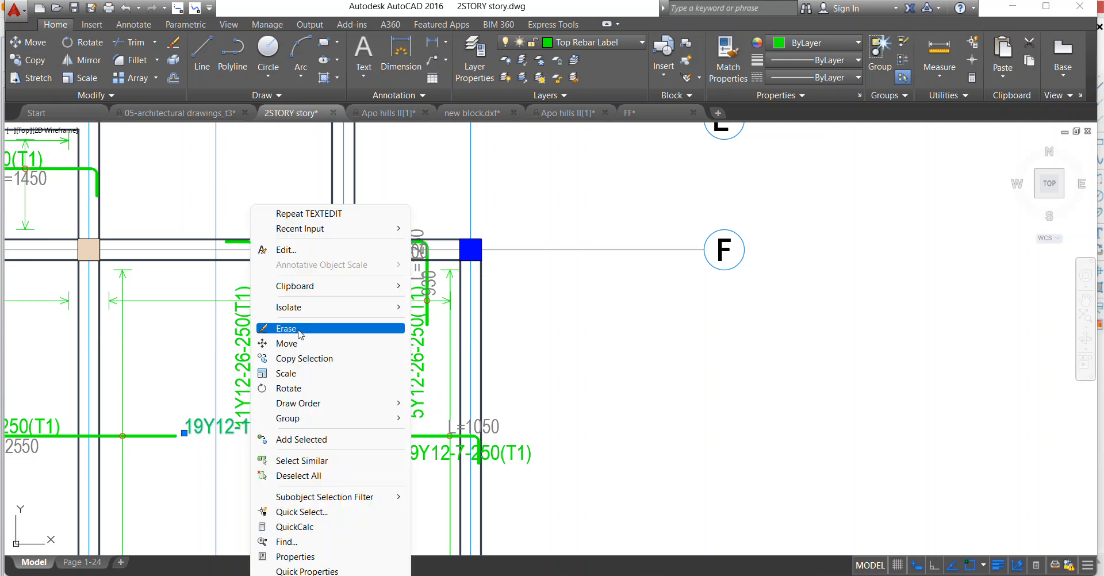
pyautogui.click(298, 343)
pyautogui.scroll(2, 285, 402)
pyautogui.click(291, 388)
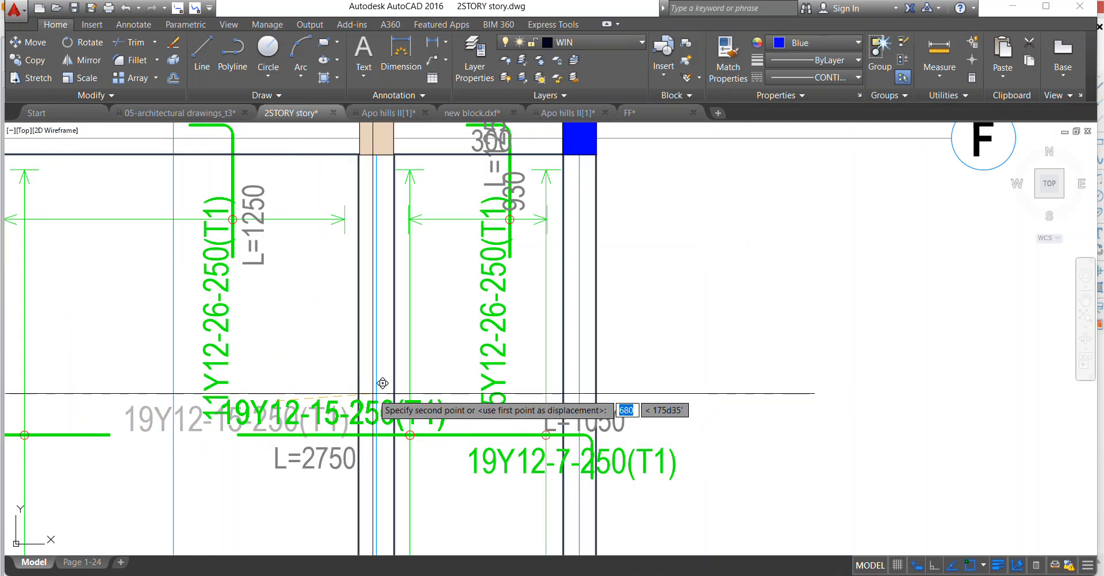
pyautogui.click(417, 387)
# Erase the redundant L=1050 text and 19Y12-7-250(T1) label at the hooked end of the joined bar.
pyautogui.scroll(-4, 403, 397)
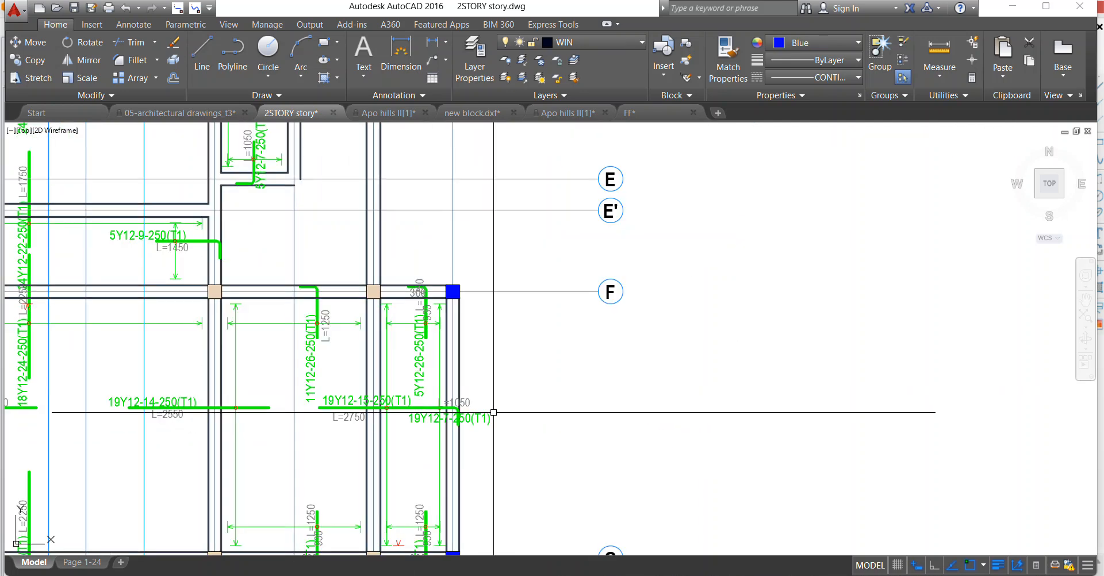
pyautogui.scroll(4, 456, 406)
pyautogui.click(445, 410)
pyautogui.click(438, 428)
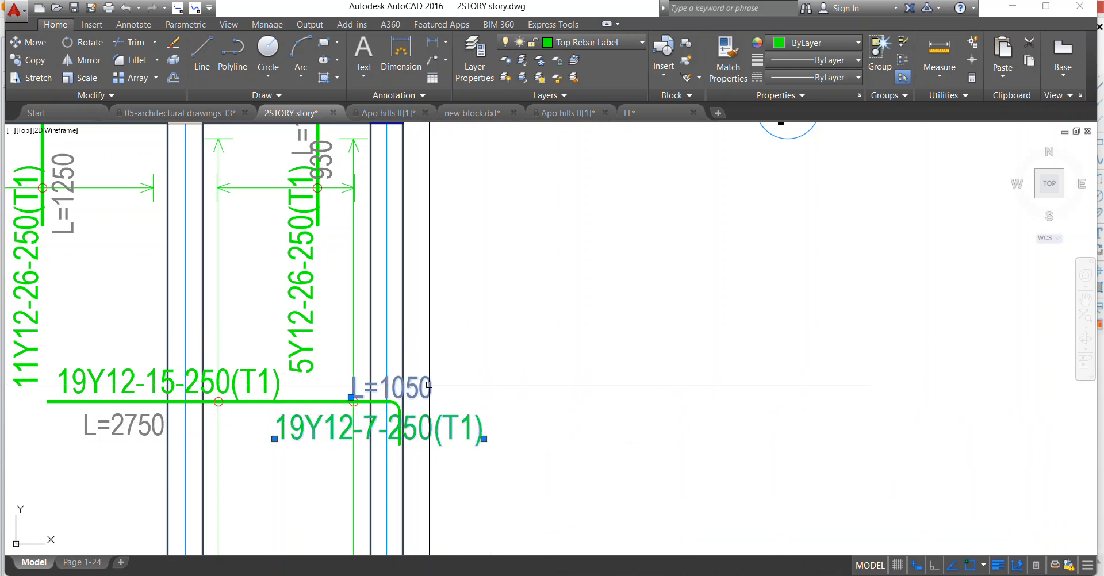
pyautogui.rightClick(449, 384)
pyautogui.click(481, 84)
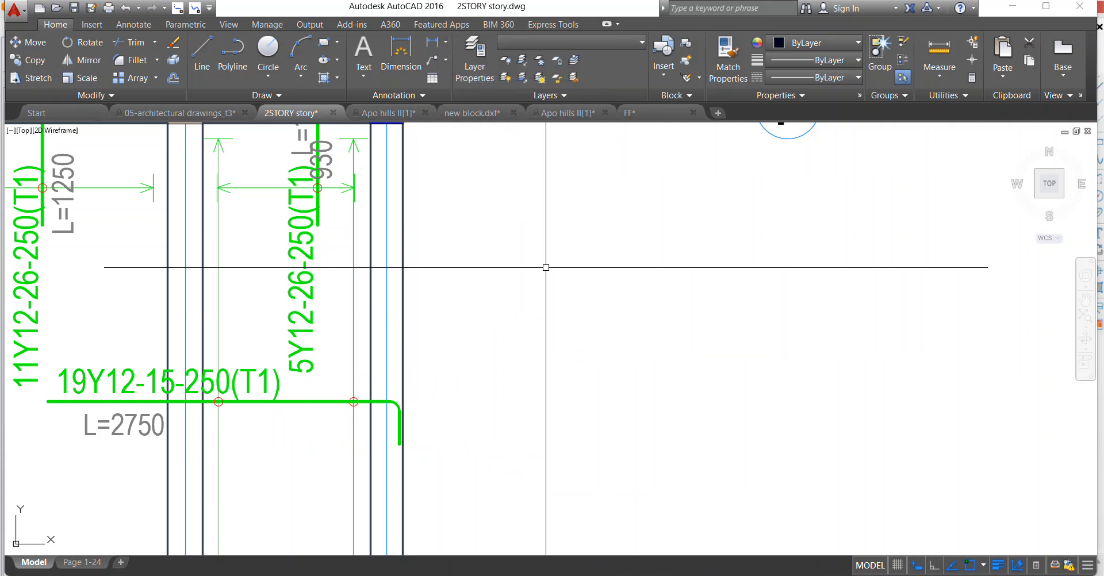
# Erase the stray red mark left in the narrow right-hand panel just above axis G.
pyautogui.scroll(-5, 542, 263)
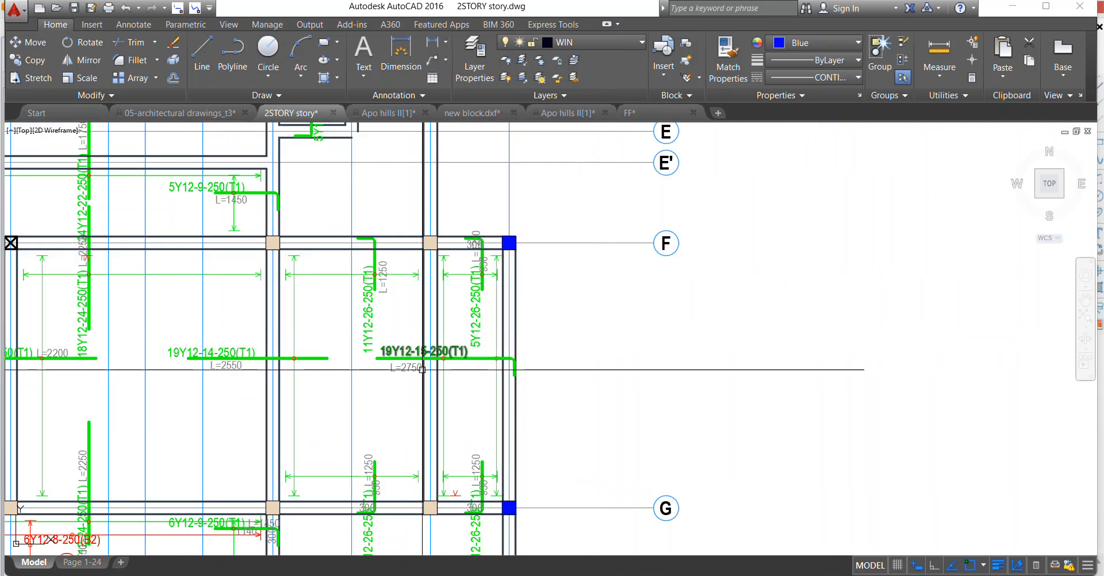
pyautogui.scroll(-2, 569, 425)
pyautogui.scroll(6, 570, 425)
pyautogui.scroll(2, 570, 425)
pyautogui.click(557, 410)
pyautogui.rightClick(517, 374)
pyautogui.click(558, 338)
pyautogui.scroll(-2, 551, 299)
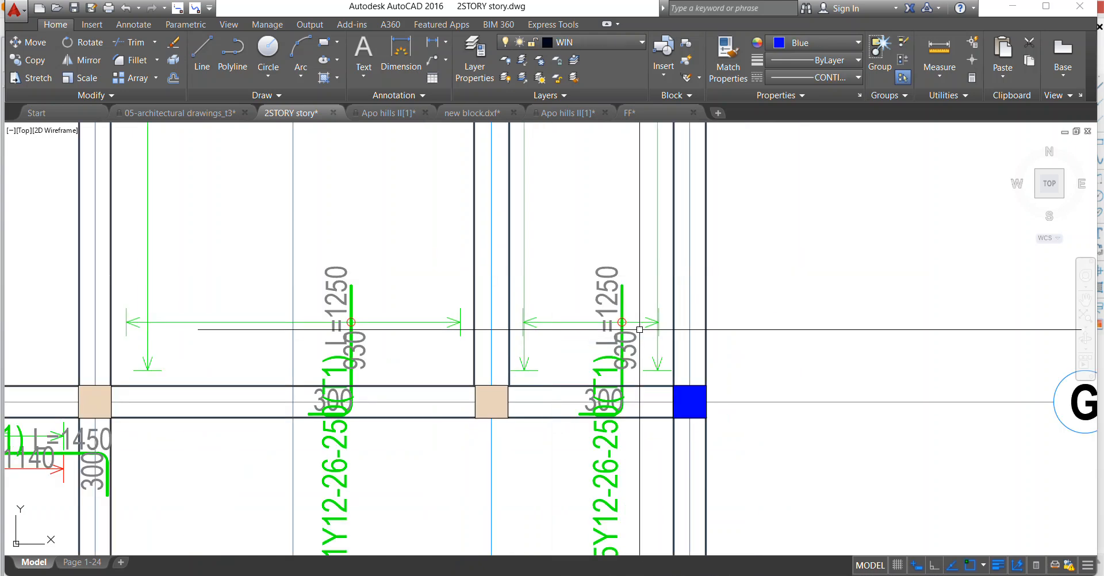
# Erase the 930 and 300 segment texts of the 5Y12-26-250(T1) hooked bar at axis G.
pyautogui.scroll(2, 624, 325)
pyautogui.click(631, 377)
pyautogui.click(638, 362)
pyautogui.click(638, 362)
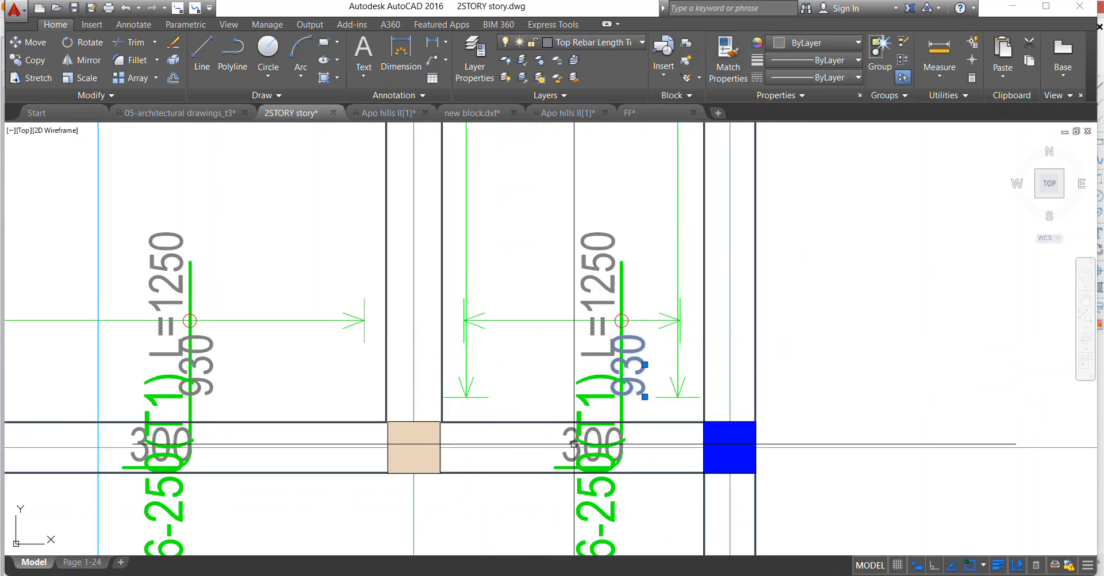
pyautogui.rightClick(564, 345)
pyautogui.click(598, 350)
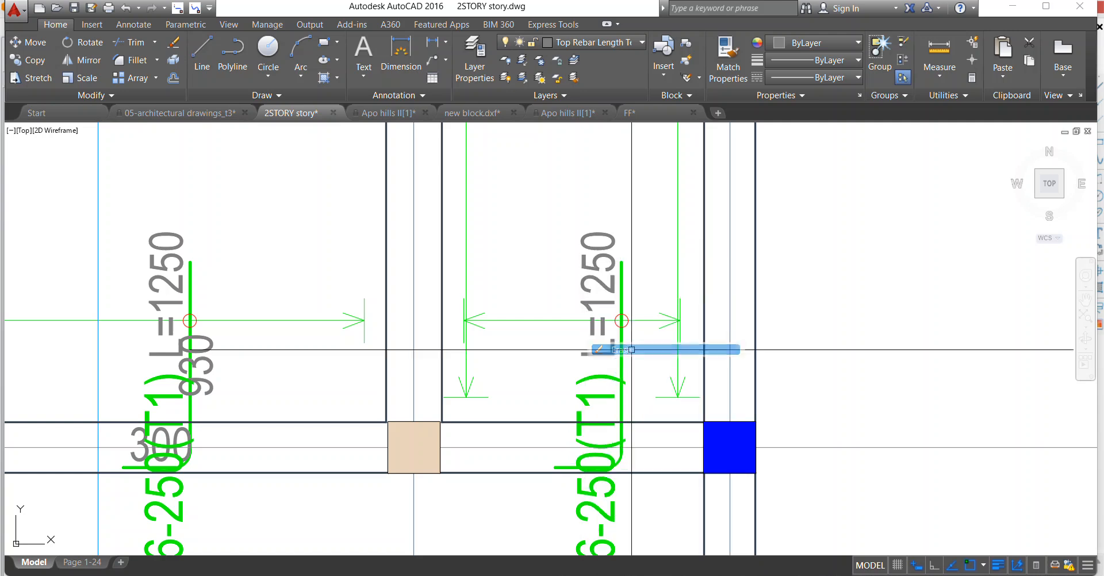
# Move the 5Y12-26-250(T1) hooked bar at axis G with its label, length text and circle mark to the left along its span line.
pyautogui.scroll(-3, 585, 267)
pyautogui.scroll(3, 592, 279)
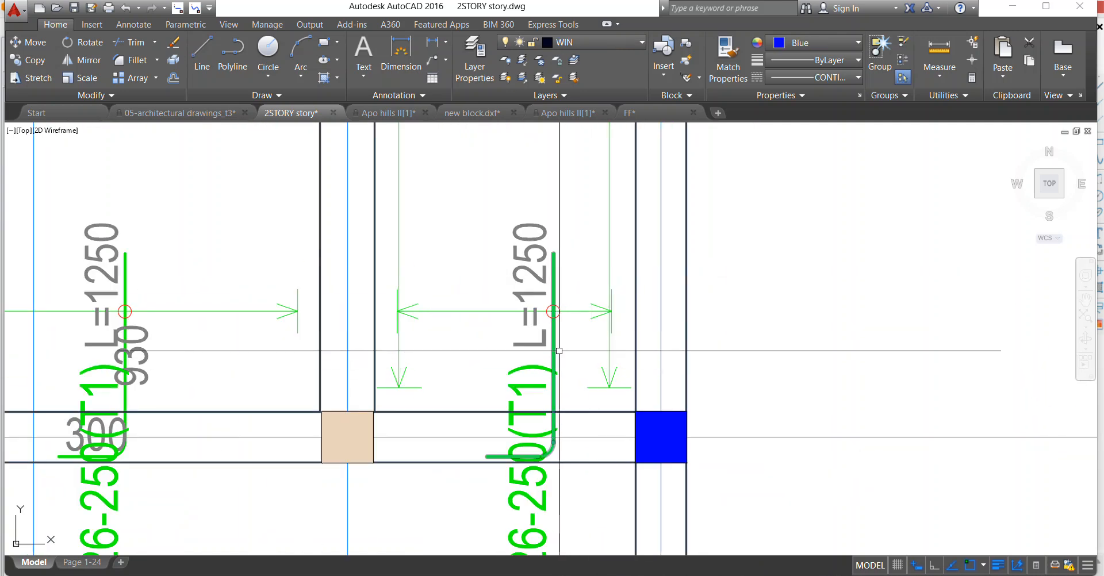
pyautogui.click(553, 364)
pyautogui.click(477, 190)
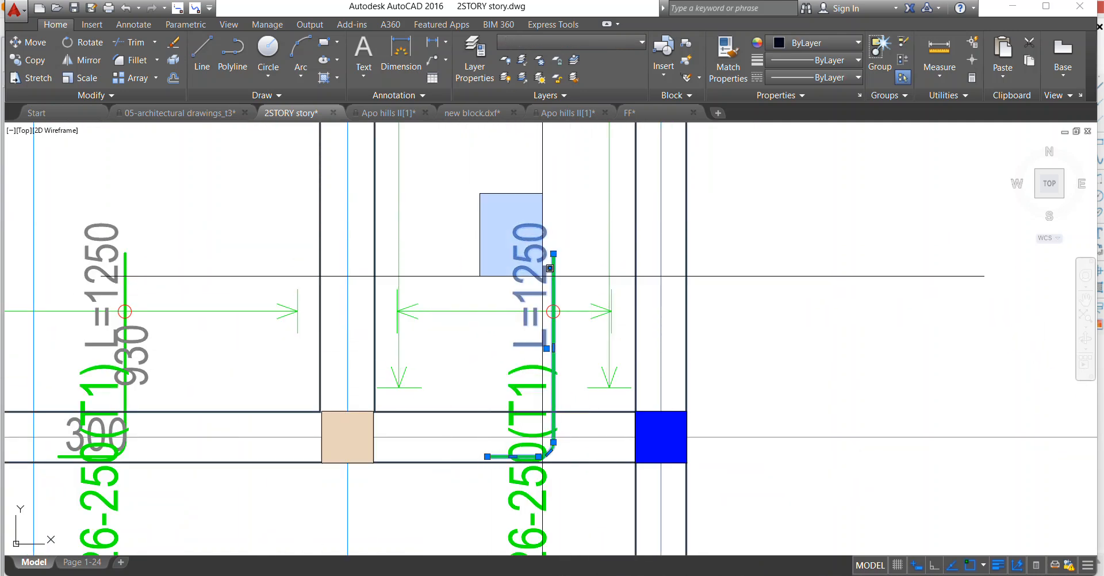
pyautogui.click(583, 331)
pyautogui.rightClick(506, 267)
pyautogui.click(543, 365)
pyautogui.scroll(2, 553, 311)
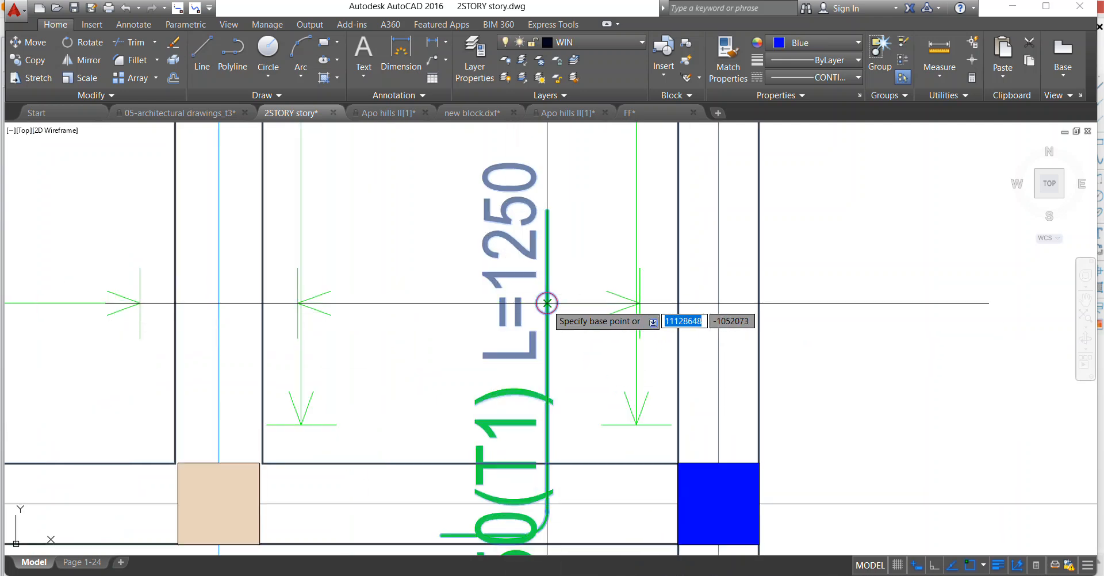
pyautogui.click(546, 302)
pyautogui.click(427, 298)
pyautogui.scroll(-3, 439, 295)
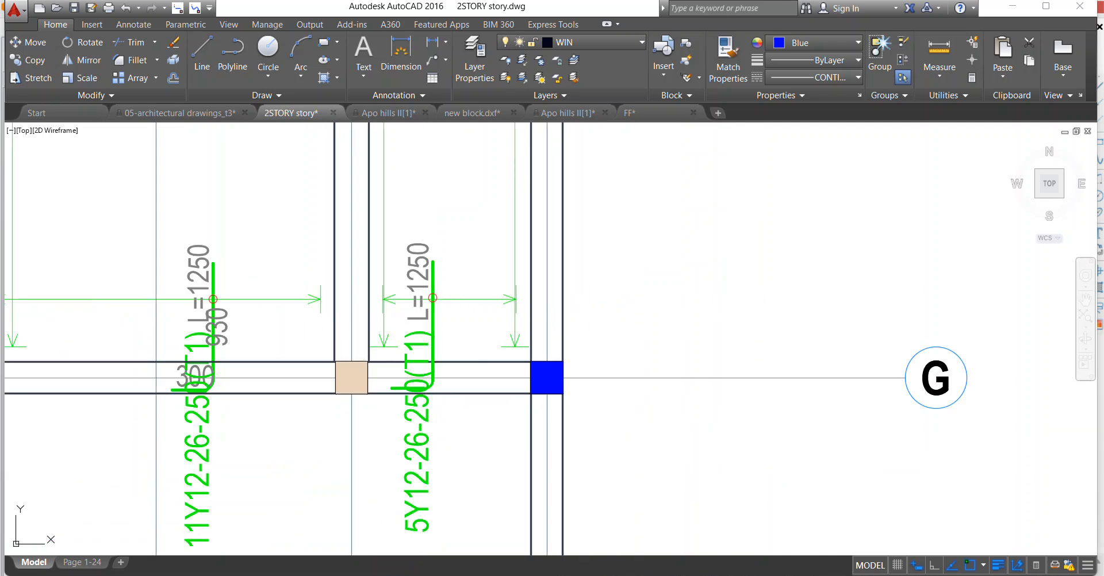
# Move the 5Y12-26-250(T1) label at axis G up to the right side of its bar, above the beam.
pyautogui.click(425, 444)
pyautogui.rightClick(434, 264)
pyautogui.click(483, 345)
pyautogui.click(424, 455)
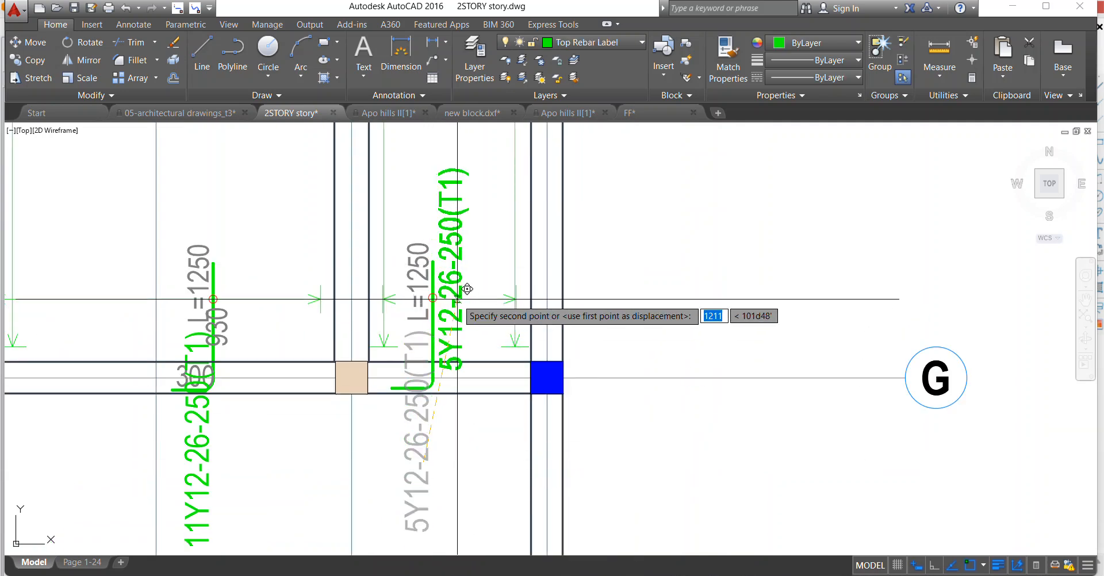
pyautogui.click(459, 282)
# Erase the 930 and 300 segment texts of the 11Y12-26-250(T1) hooked bar at axis G.
pyautogui.scroll(-2, 487, 305)
pyautogui.scroll(-1, 487, 307)
pyautogui.scroll(1, 405, 328)
pyautogui.scroll(1, 375, 310)
pyautogui.click(365, 302)
pyautogui.scroll(1, 323, 341)
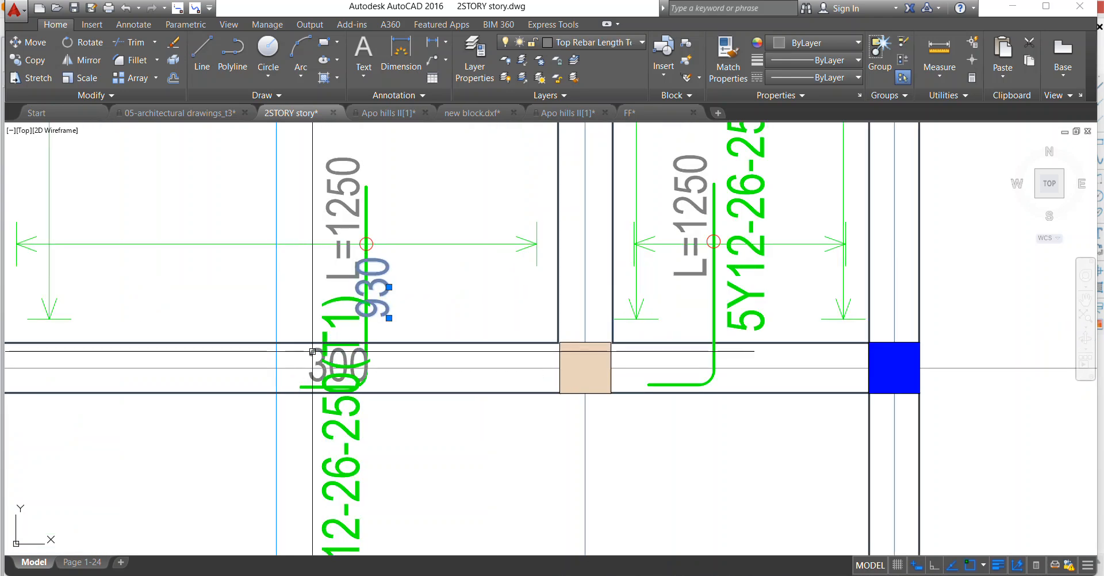
pyautogui.rightClick(329, 242)
pyautogui.click(389, 329)
# Move the 11Y12-26-250(T1) label at axis G up to the right side of its bar, above the beam.
pyautogui.scroll(-2, 390, 334)
pyautogui.click(386, 435)
pyautogui.click(374, 416)
pyautogui.rightClick(396, 279)
pyautogui.click(437, 342)
pyautogui.click(394, 416)
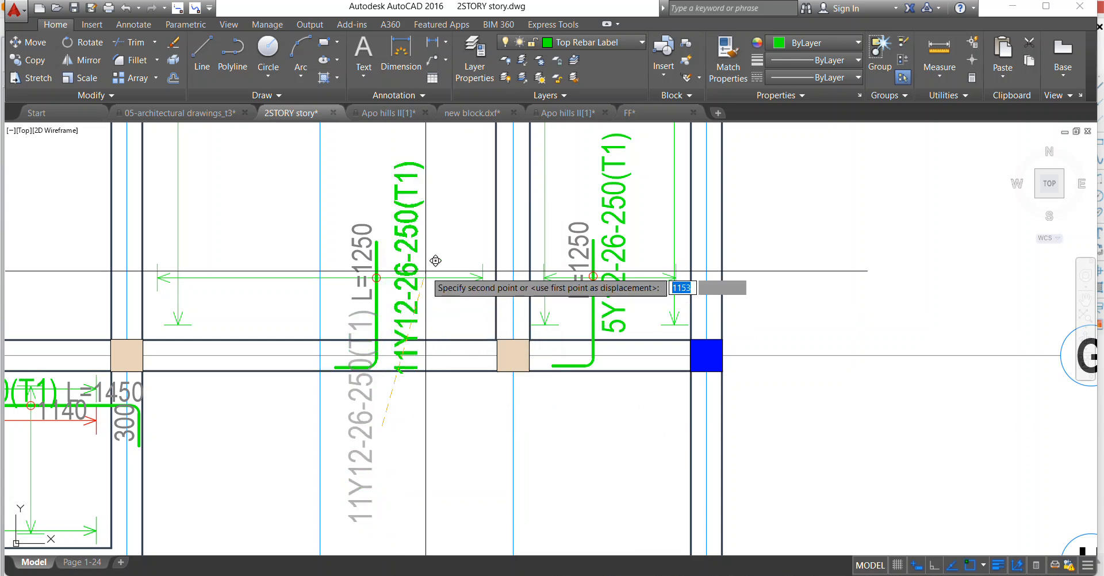
pyautogui.click(433, 230)
# Erase the 300 and 930 segment texts of the 5Y12-26-250(T1) hooked bar at axis F.
pyautogui.scroll(-5, 433, 230)
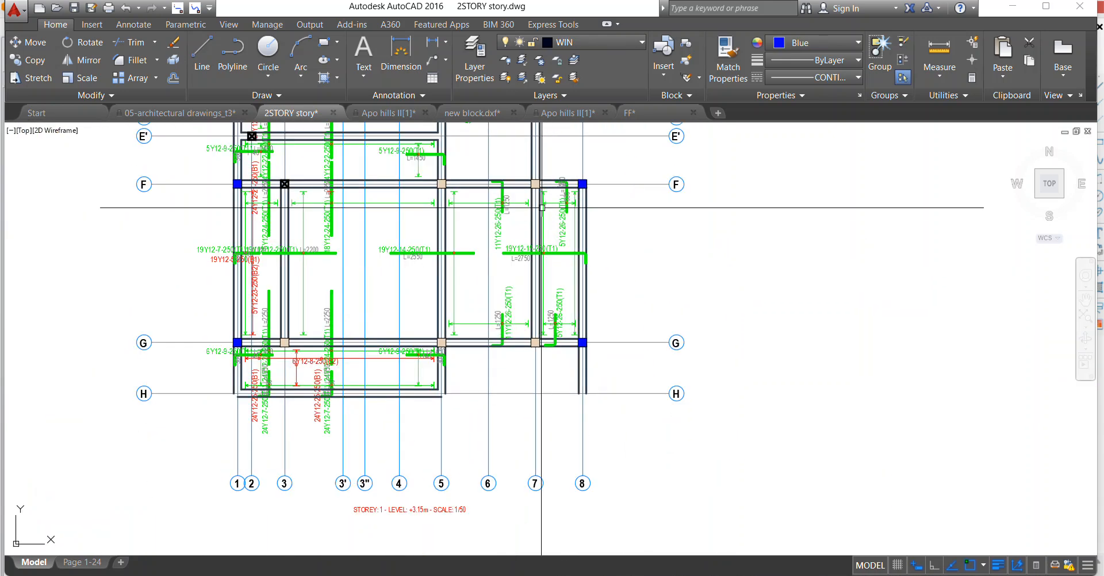
pyautogui.scroll(5, 544, 157)
pyautogui.scroll(5, 595, 253)
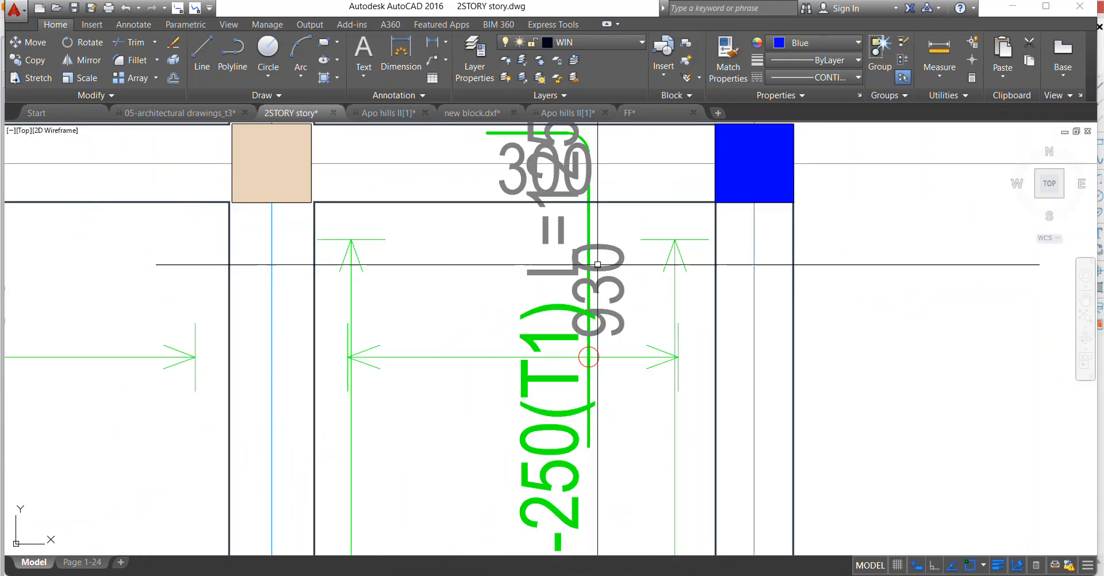
pyautogui.scroll(-5, 611, 265)
pyautogui.scroll(5, 521, 253)
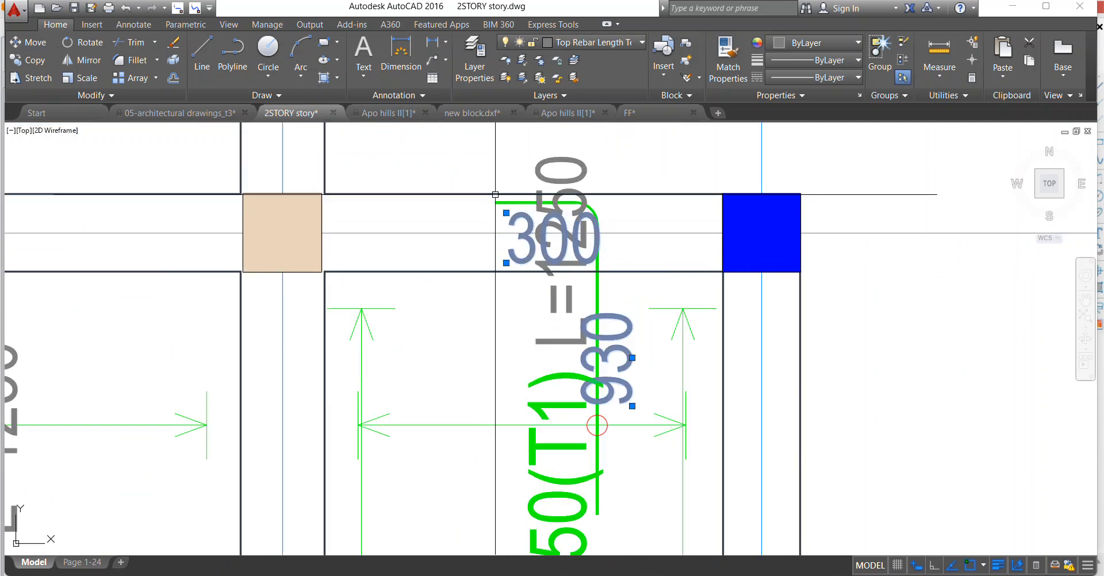
pyautogui.click(526, 266)
pyautogui.scroll(-4, 512, 250)
pyautogui.scroll(2, 538, 287)
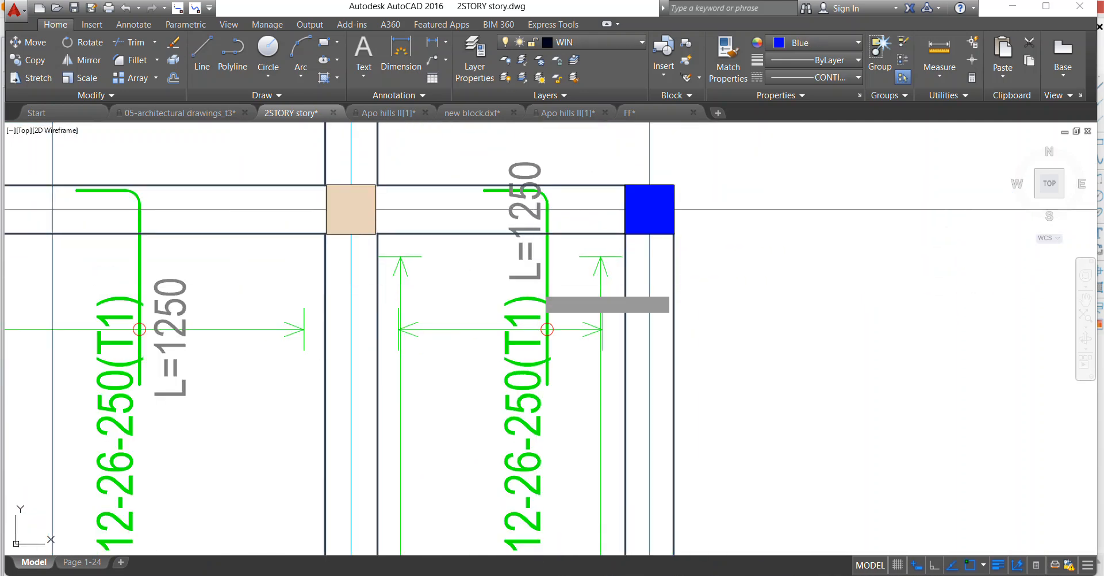
# Move the L=1250 text of the 5Y12-26-250(T1) bar at axis F down to the right side of its bar, below the beam.
pyautogui.rightClick(515, 212)
pyautogui.click(552, 349)
pyautogui.click(540, 254)
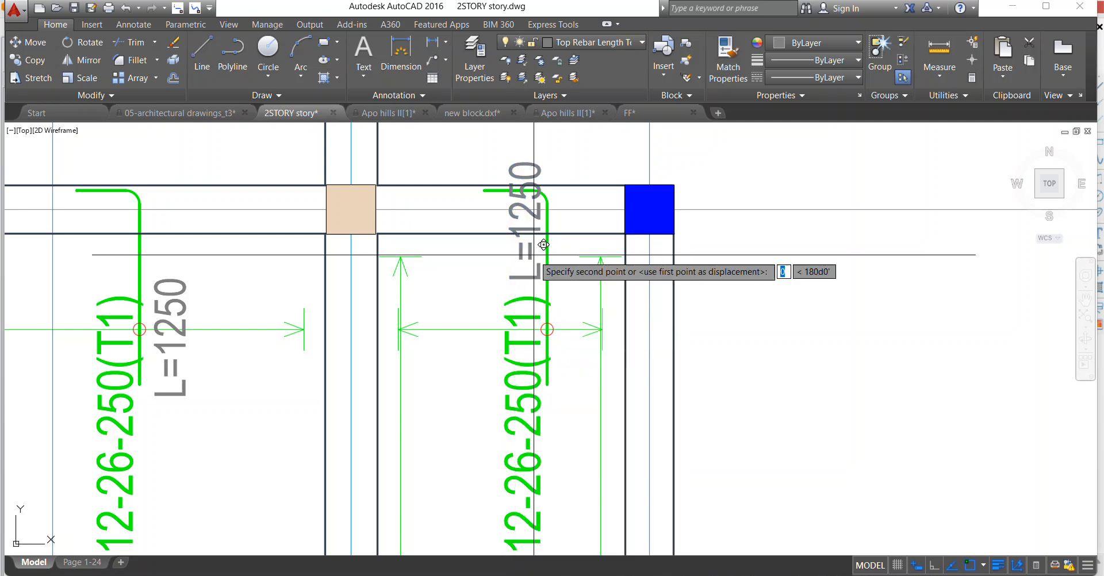
pyautogui.scroll(2, 577, 354)
pyautogui.click(586, 358)
pyautogui.scroll(-4, 552, 370)
pyautogui.scroll(4, 554, 383)
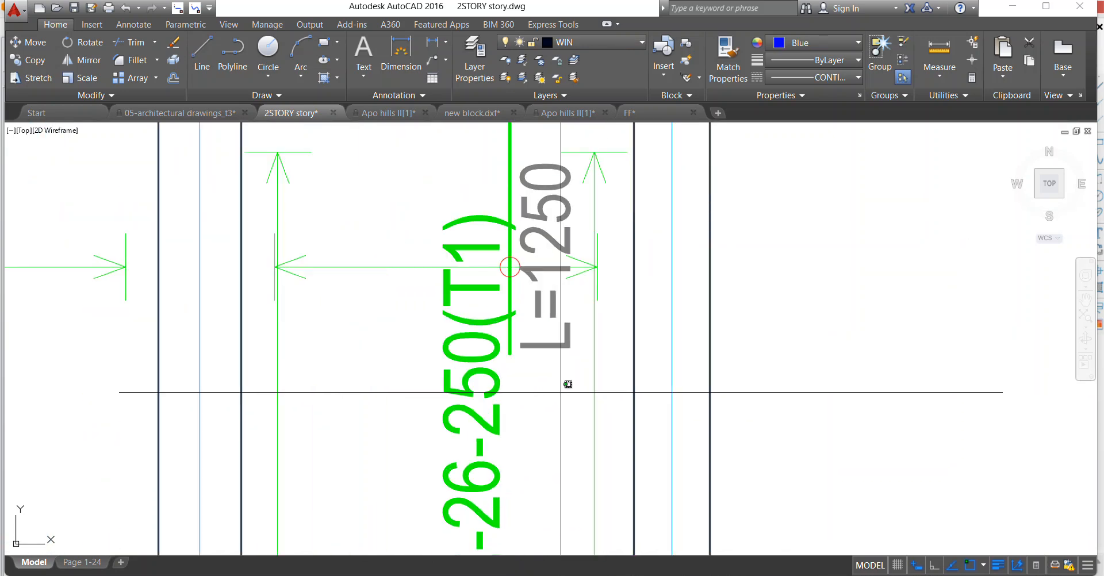
pyautogui.scroll(-8, 509, 266)
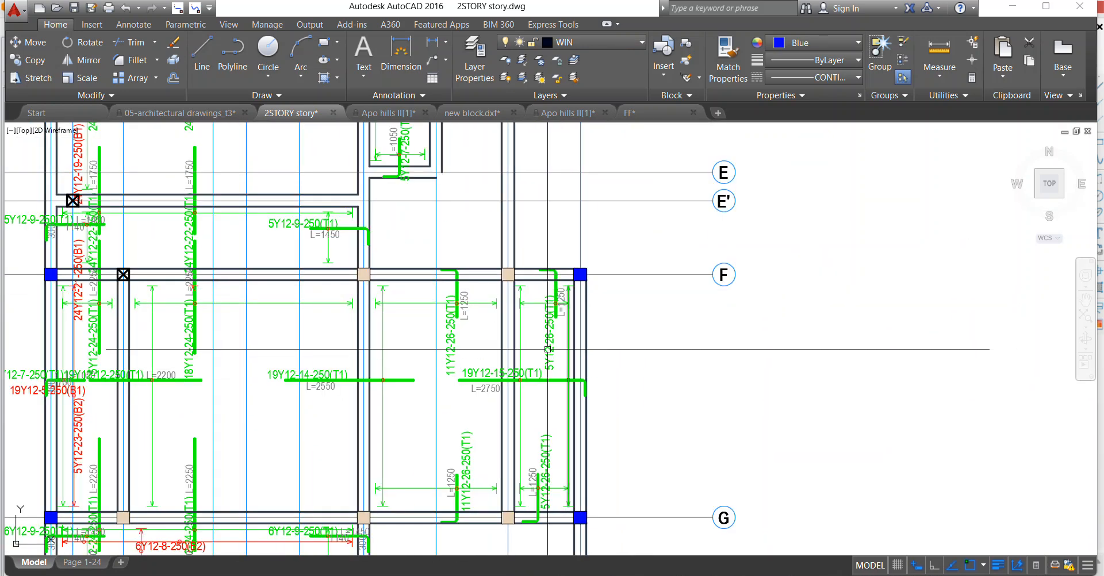
# Erase the 1140 and 300 segment texts and the red distribution line at the 6Y12-9-250(T1) bar below axis G near axis 5.
pyautogui.scroll(-2, 548, 349)
pyautogui.scroll(2, 543, 339)
pyautogui.scroll(-2, 540, 339)
pyautogui.scroll(2, 536, 351)
pyautogui.scroll(-4, 535, 355)
pyautogui.scroll(9, 575, 385)
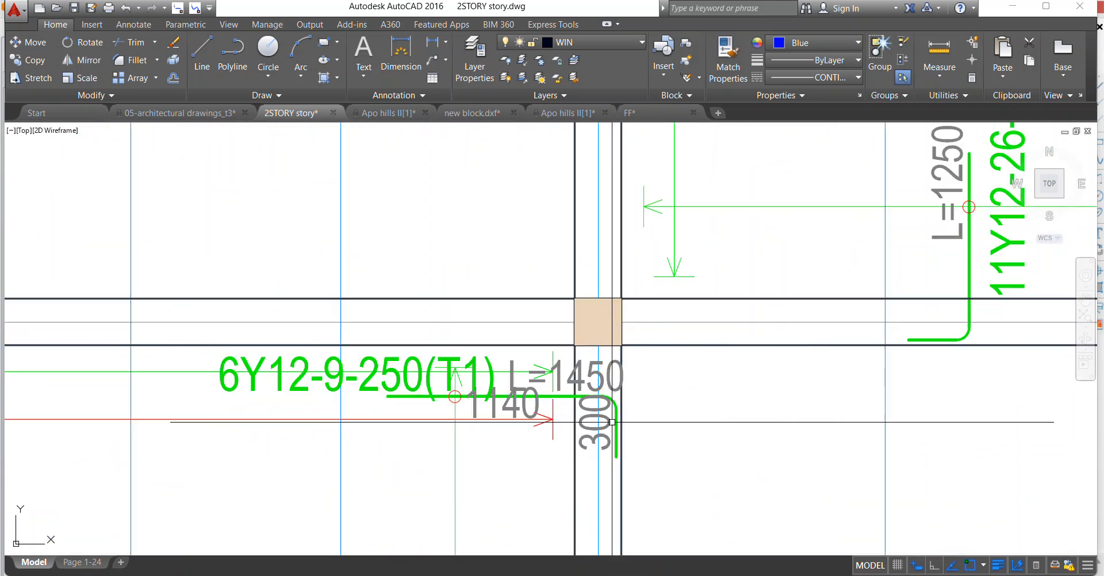
pyautogui.scroll(2, 567, 432)
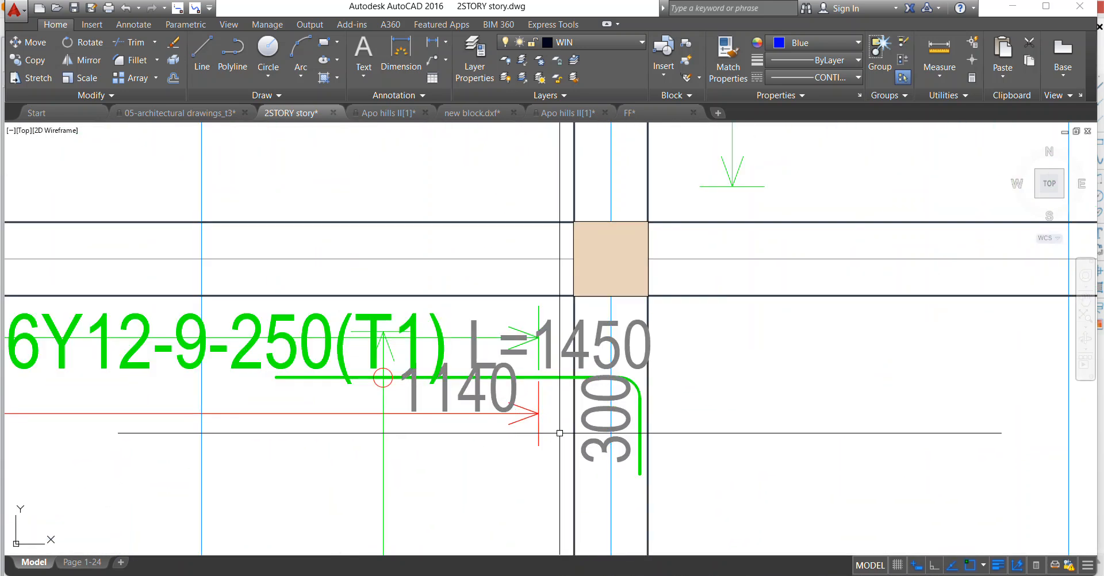
pyautogui.click(471, 398)
pyautogui.rightClick(591, 325)
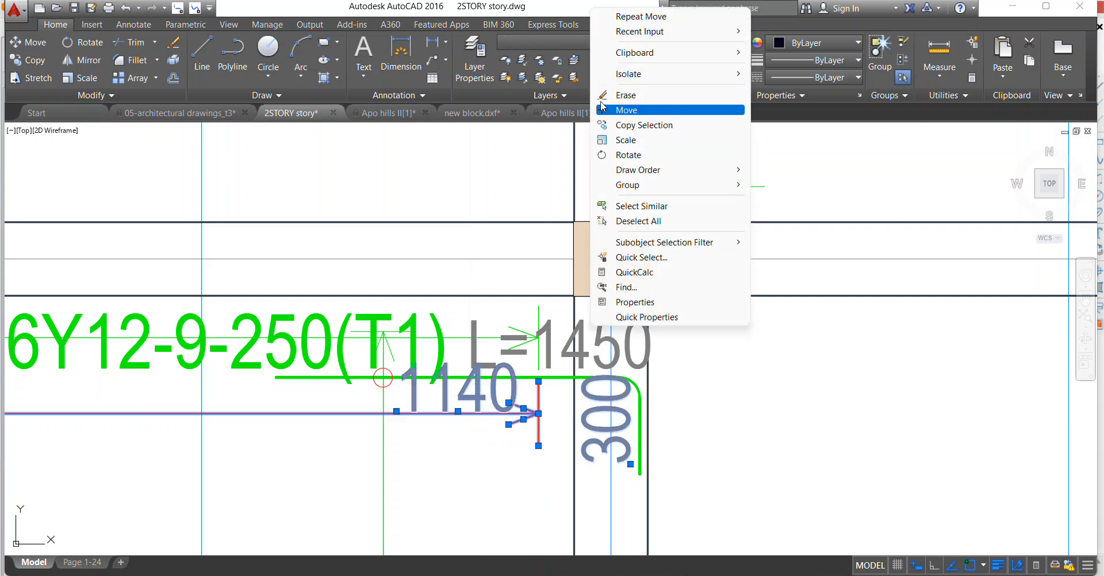
pyautogui.click(604, 95)
# Move the L=1450 text of the 6Y12-9-250(T1) bar near axis 5 to just below its bar.
pyautogui.rightClick(545, 344)
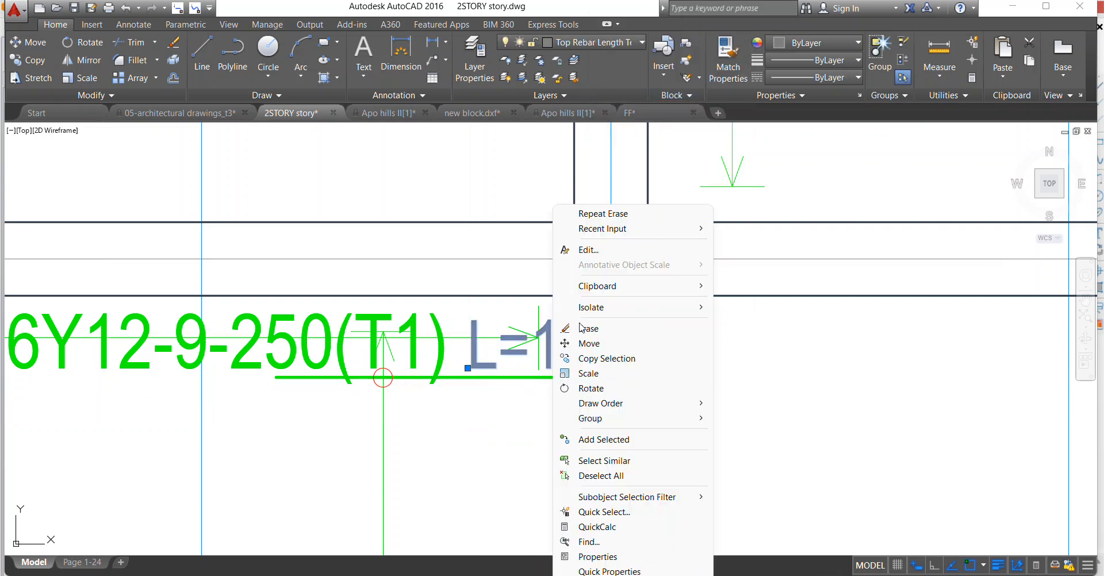
pyautogui.click(582, 344)
pyautogui.click(583, 347)
pyautogui.click(439, 446)
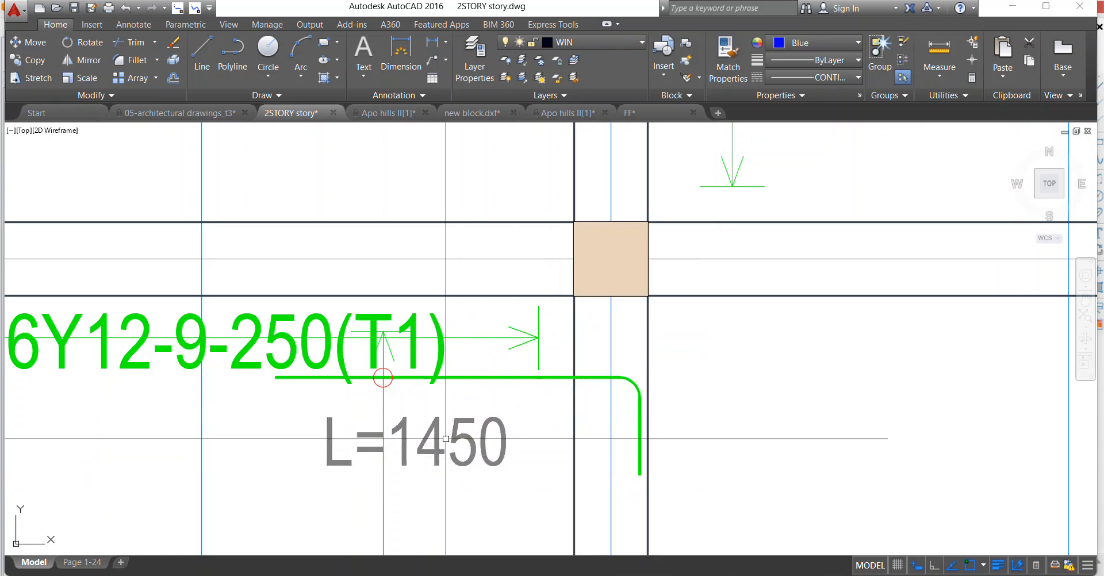
pyautogui.scroll(-4, 489, 391)
pyautogui.scroll(4, 445, 394)
# Move the 6Y12-9-250(T1) hooked bar near axis 5 slightly down together with its label and circle mark.
pyautogui.click(401, 356)
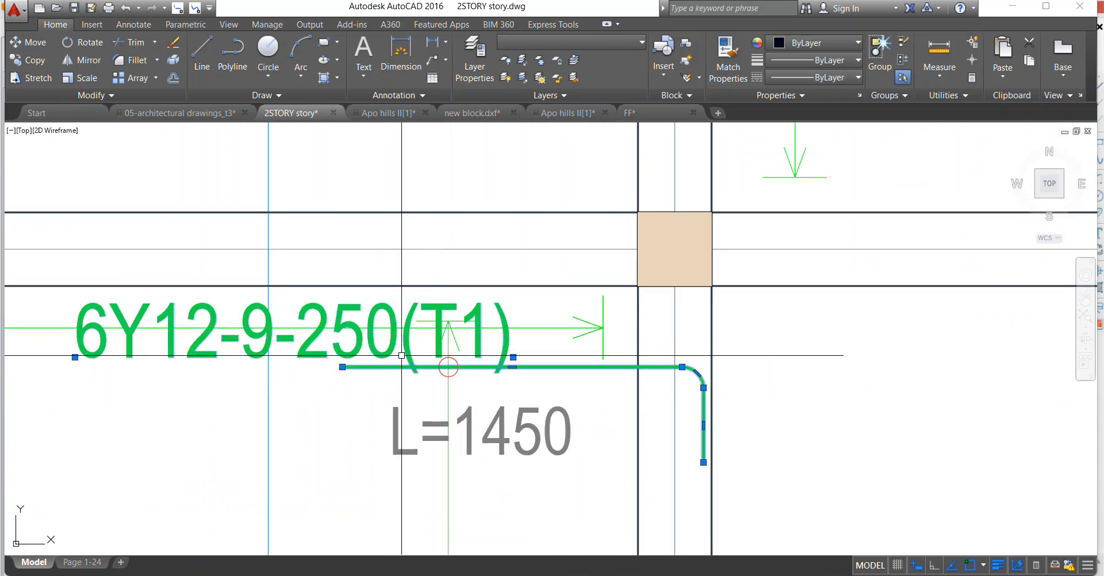
pyautogui.rightClick(448, 367)
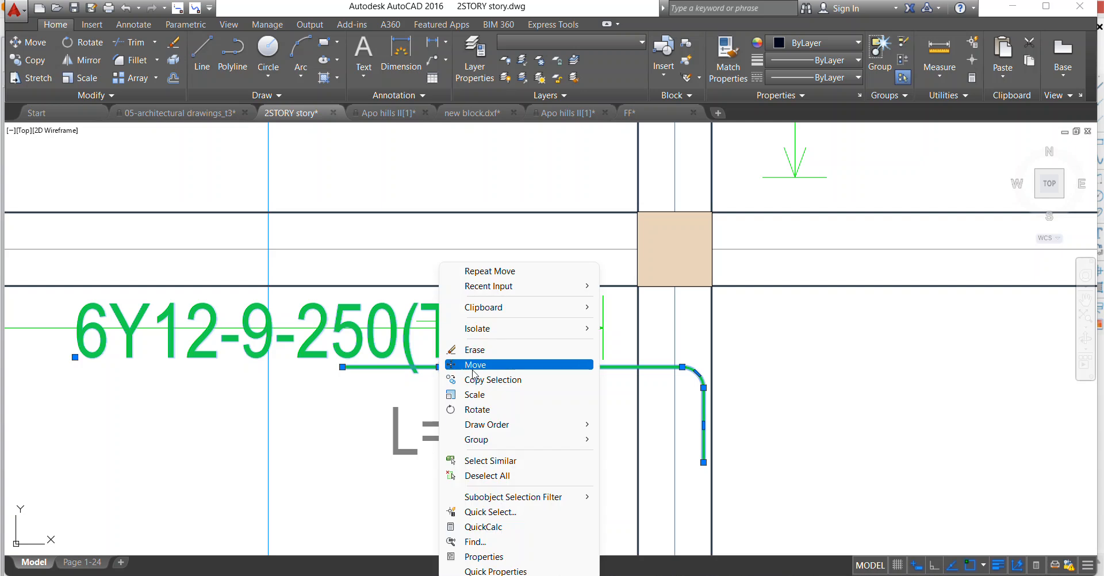
pyautogui.click(473, 368)
pyautogui.click(448, 367)
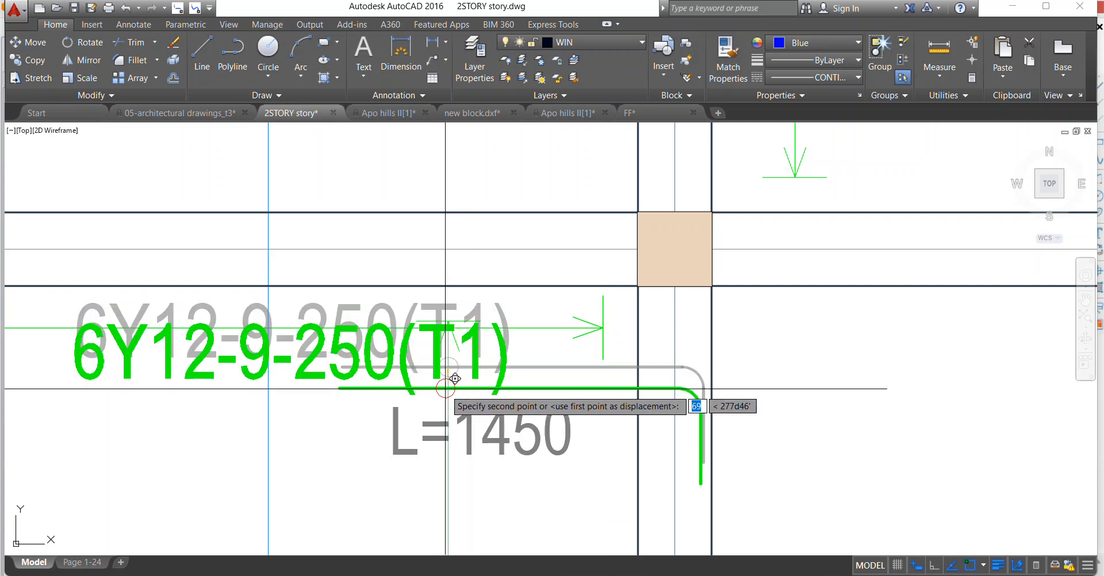
pyautogui.click(445, 401)
pyautogui.scroll(-5, 535, 308)
pyautogui.scroll(-2, 535, 307)
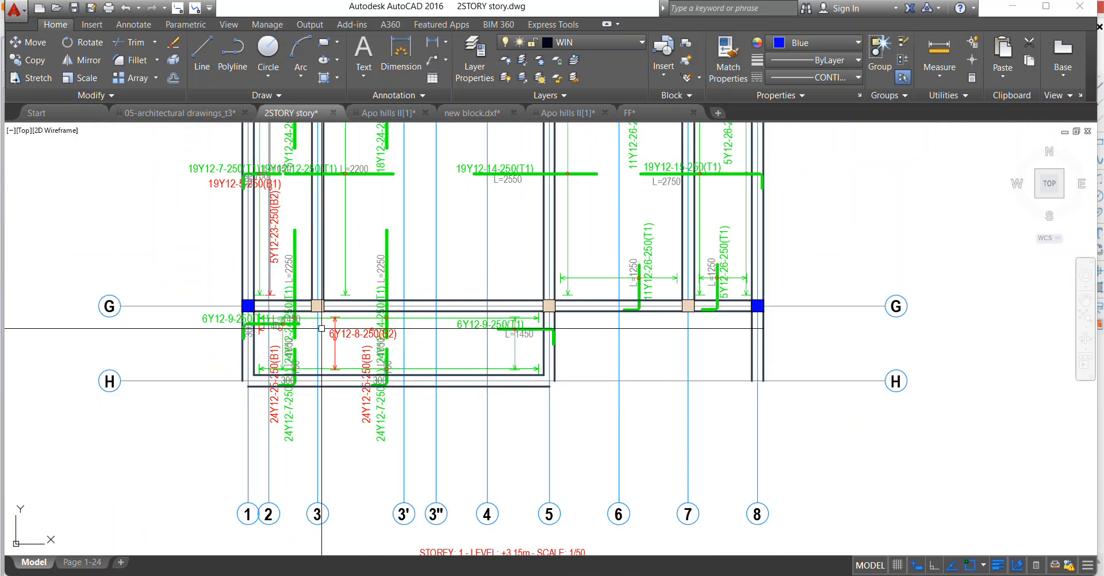
# Erase the 6Y12-8-250(B2) label with its red distribution line and the 24Y12-25-250(B1) label near axis 3' between axes G and H.
pyautogui.scroll(4, 326, 331)
pyautogui.click(332, 239)
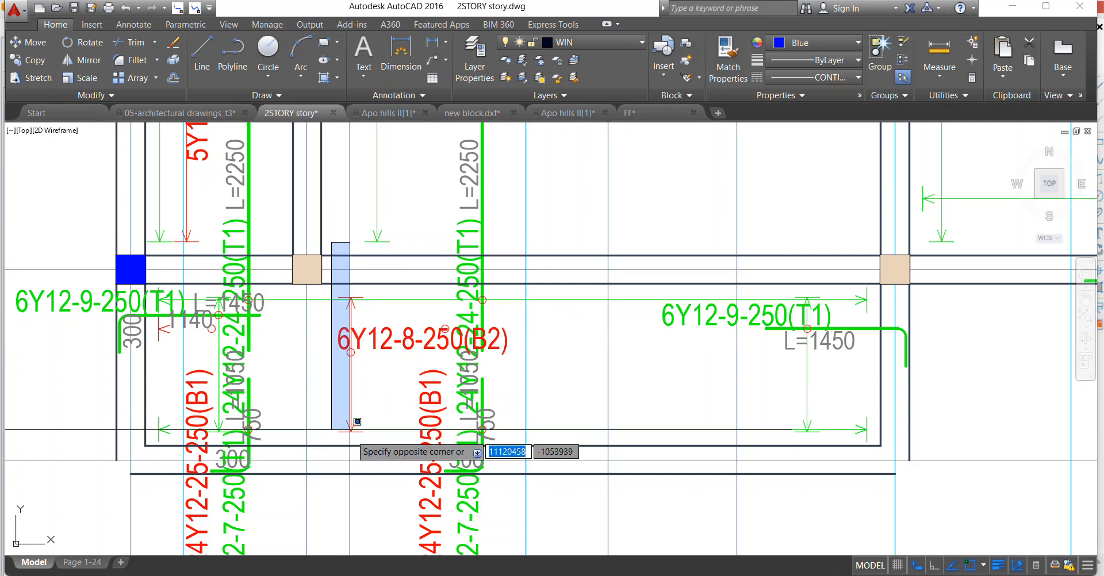
pyautogui.click(370, 436)
pyautogui.click(402, 340)
pyautogui.click(482, 350)
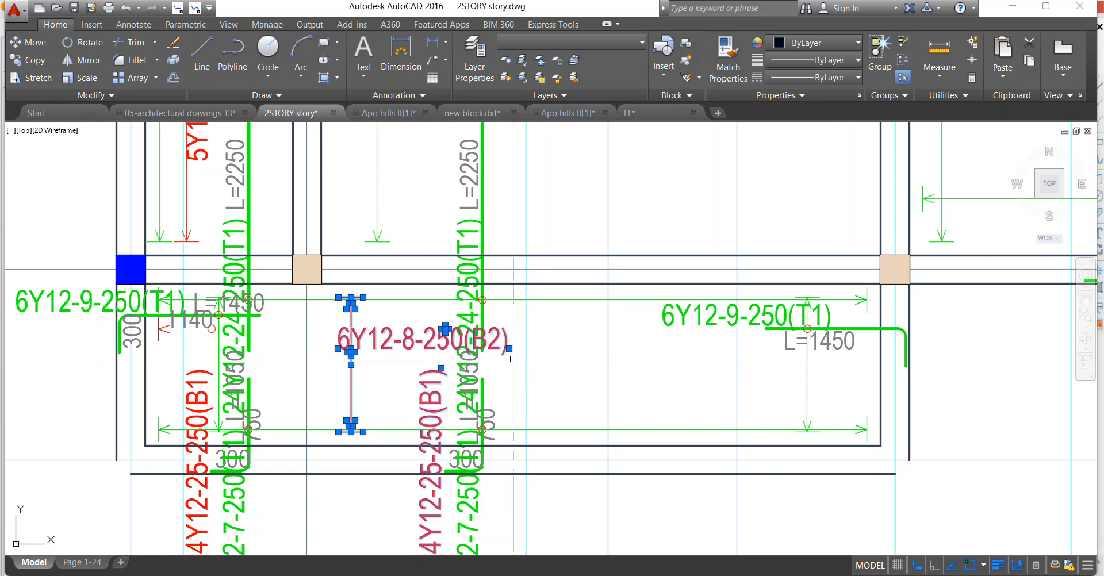
pyautogui.rightClick(516, 264)
pyautogui.click(550, 350)
pyautogui.scroll(-2, 584, 216)
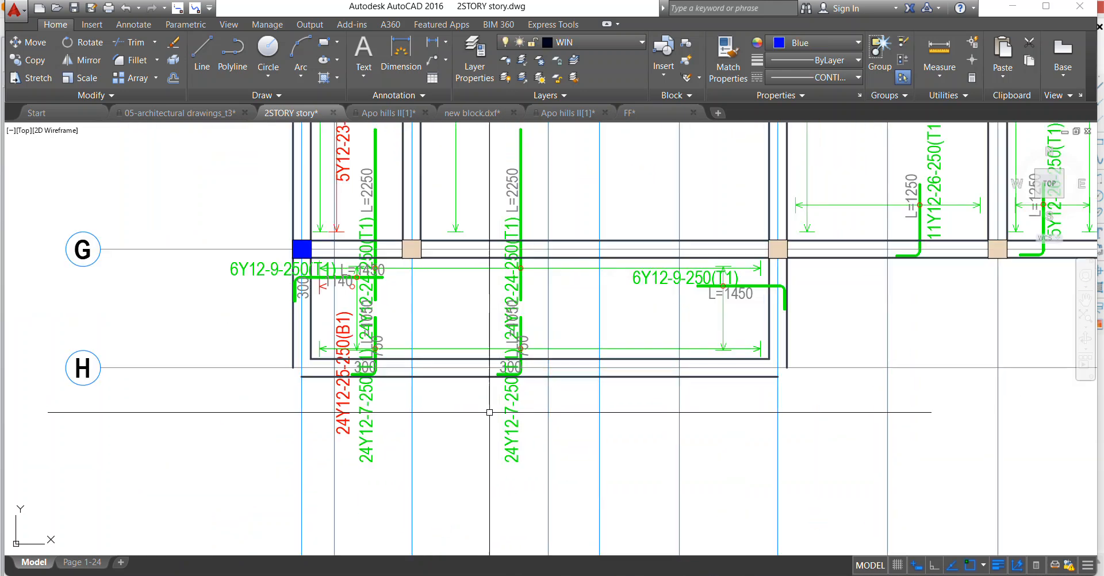
# Erase the 750 and 300 segment texts of the 24Y12-7-250(T1) hooked bar near axis 3'.
pyautogui.scroll(3, 515, 394)
pyautogui.click(509, 314)
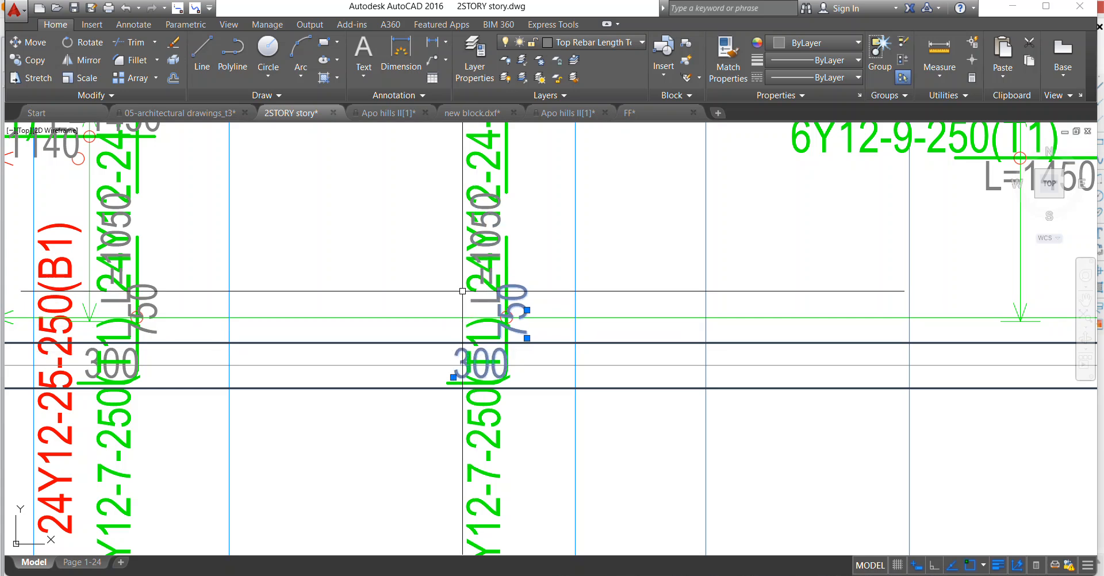
pyautogui.rightClick(462, 291)
pyautogui.click(507, 347)
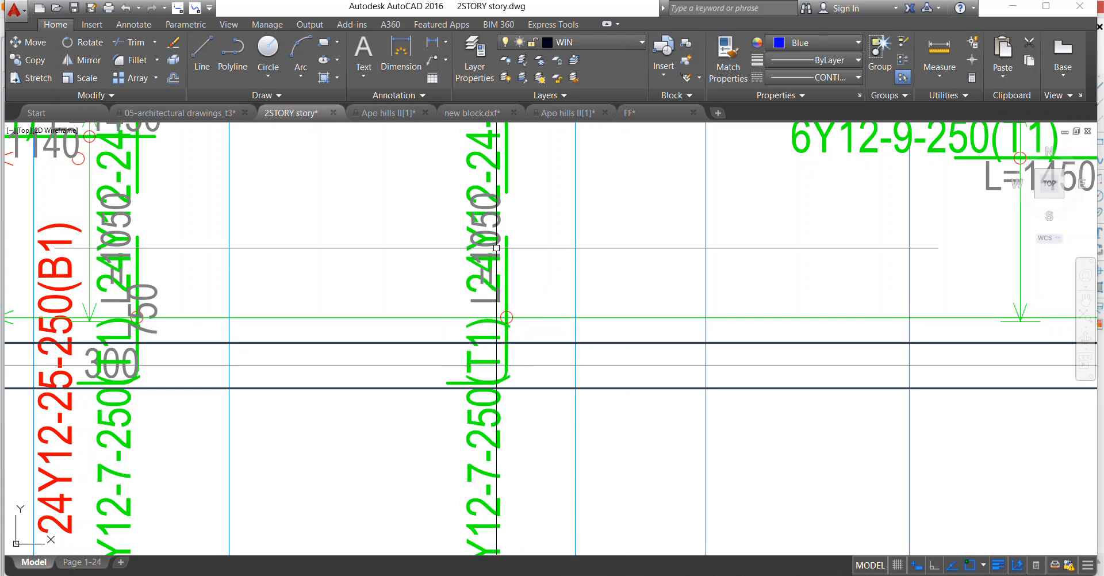
# Move the L=1050 text of the 24Y12-7-250(T1) bar near axis 3' to the right side of its bar.
pyautogui.click(499, 208)
pyautogui.rightClick(509, 206)
pyautogui.click(556, 343)
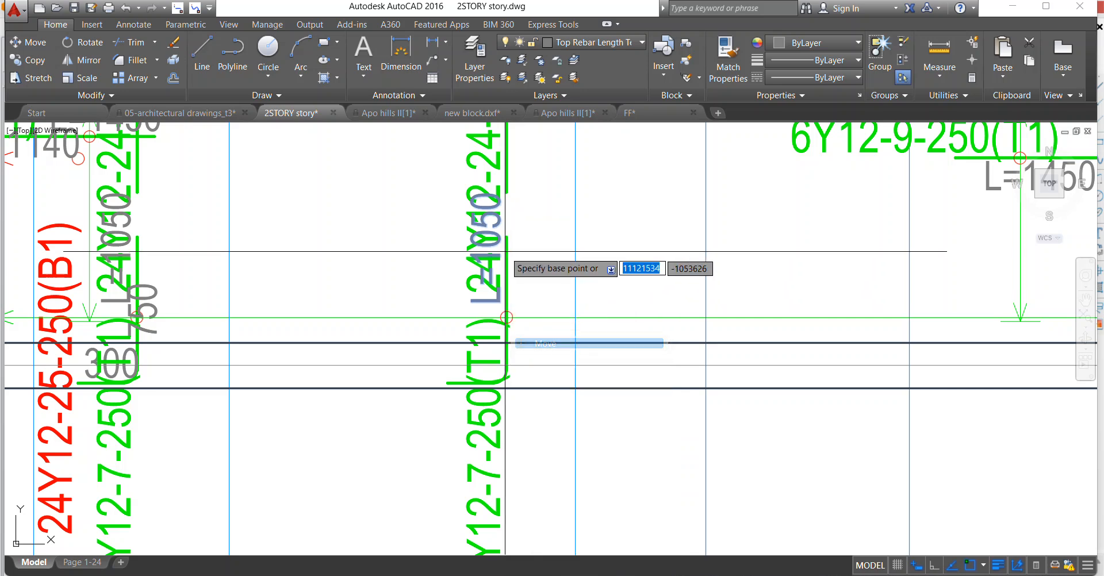
pyautogui.click(506, 253)
pyautogui.click(495, 281)
pyautogui.scroll(-5, 496, 356)
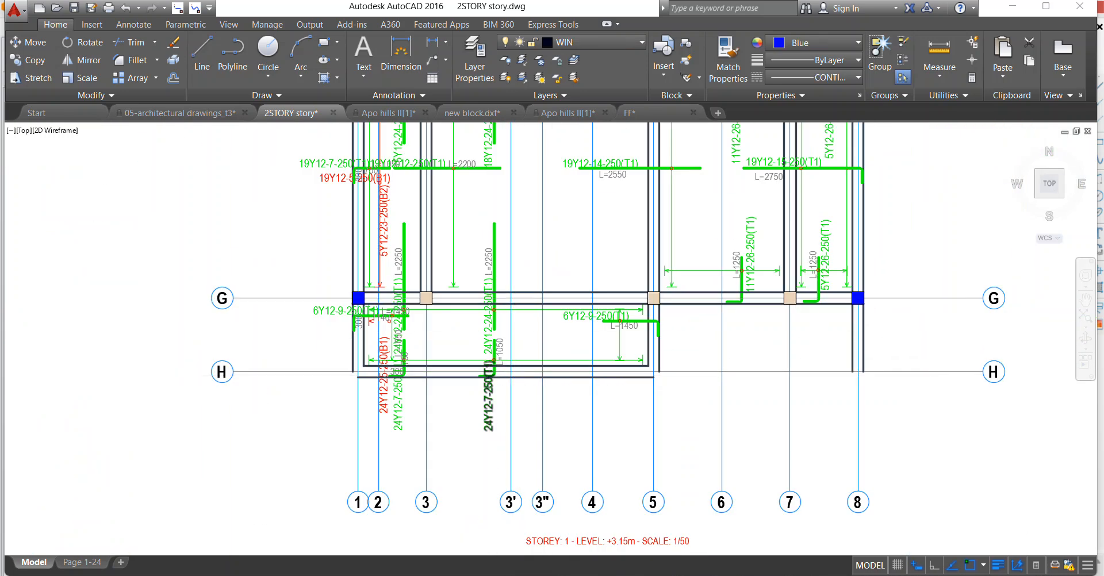
# Erase the L=1050 text near axis 3' and stretch the hooked bar up to join the 24Y12-24-250(T1) bar.
pyautogui.scroll(3, 494, 322)
pyautogui.click(464, 422)
pyautogui.rightClick(460, 328)
pyautogui.click(500, 376)
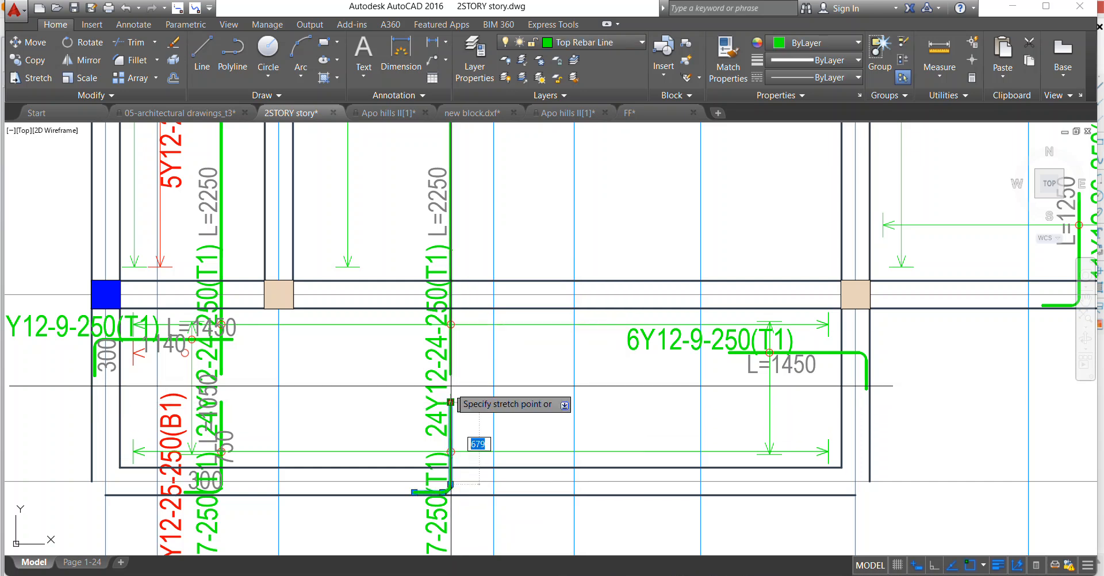
pyautogui.scroll(-4, 465, 324)
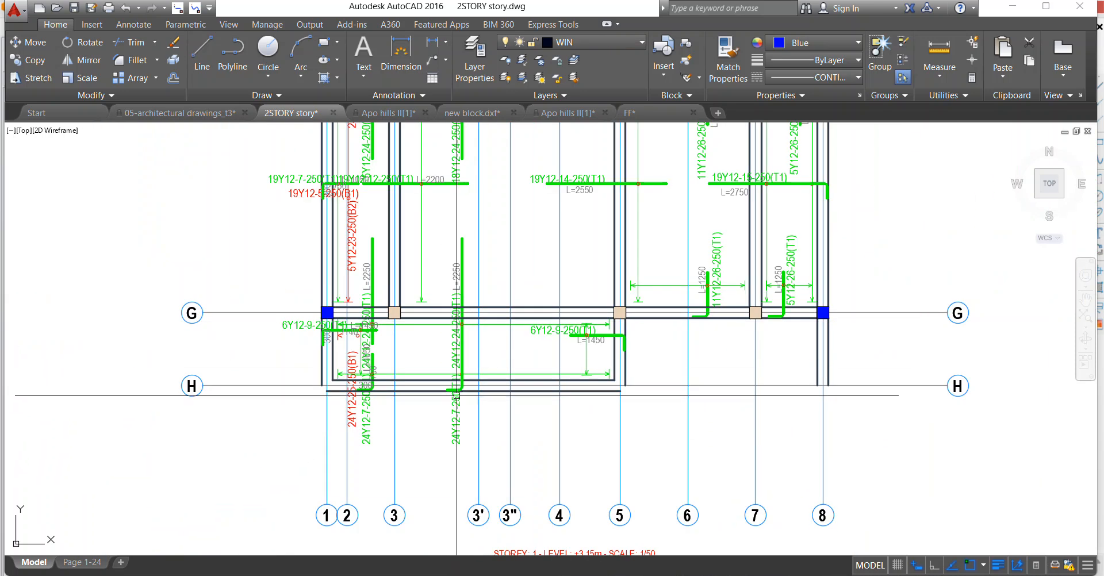
# Erase the 24Y12-7-250(T1) label near axis 3' and move the 24Y12-24-250(T1) label to the right side of the joined bar.
pyautogui.rightClick(483, 288)
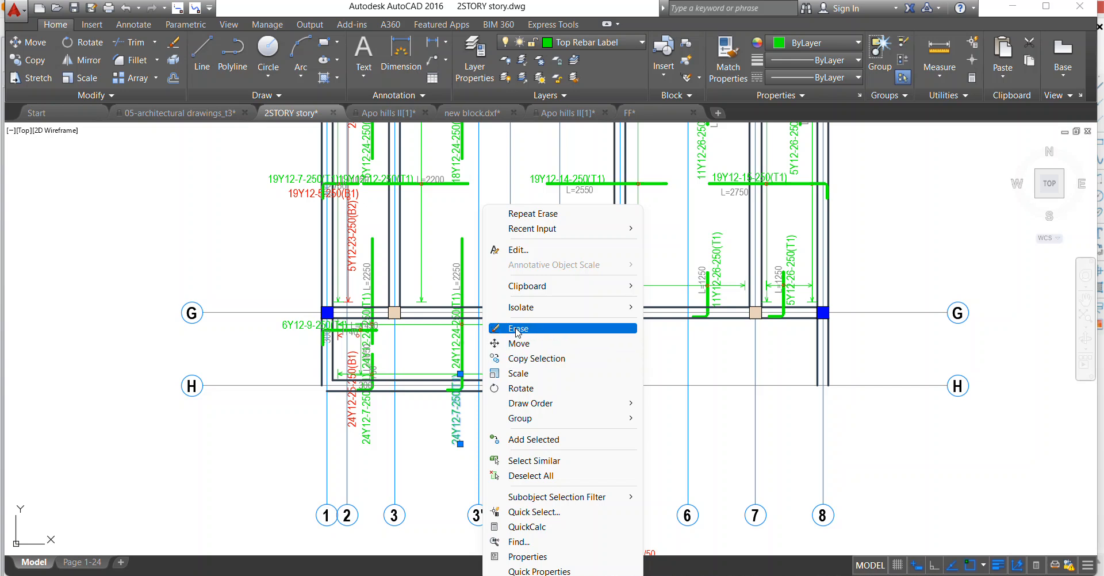
pyautogui.click(516, 330)
pyautogui.click(457, 345)
pyautogui.rightClick(474, 292)
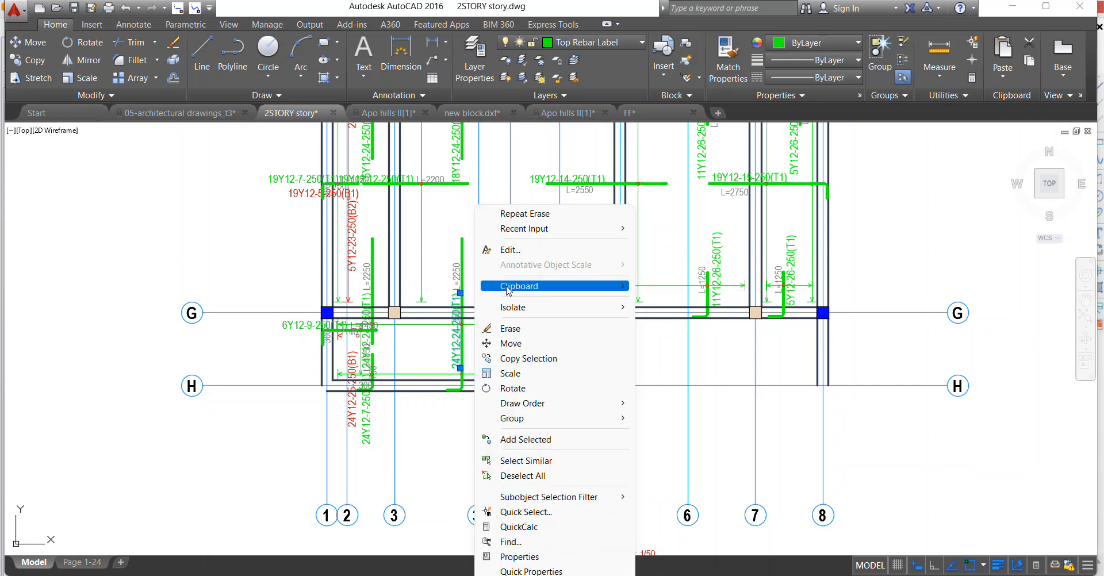
pyautogui.click(522, 345)
pyautogui.scroll(2, 458, 347)
pyautogui.click(478, 340)
pyautogui.click(499, 332)
pyautogui.scroll(-4, 499, 332)
# Measure the joined 24Y12-24-250(T1) bar from its upper end to the hook at axis H.
pyautogui.scroll(2, 499, 313)
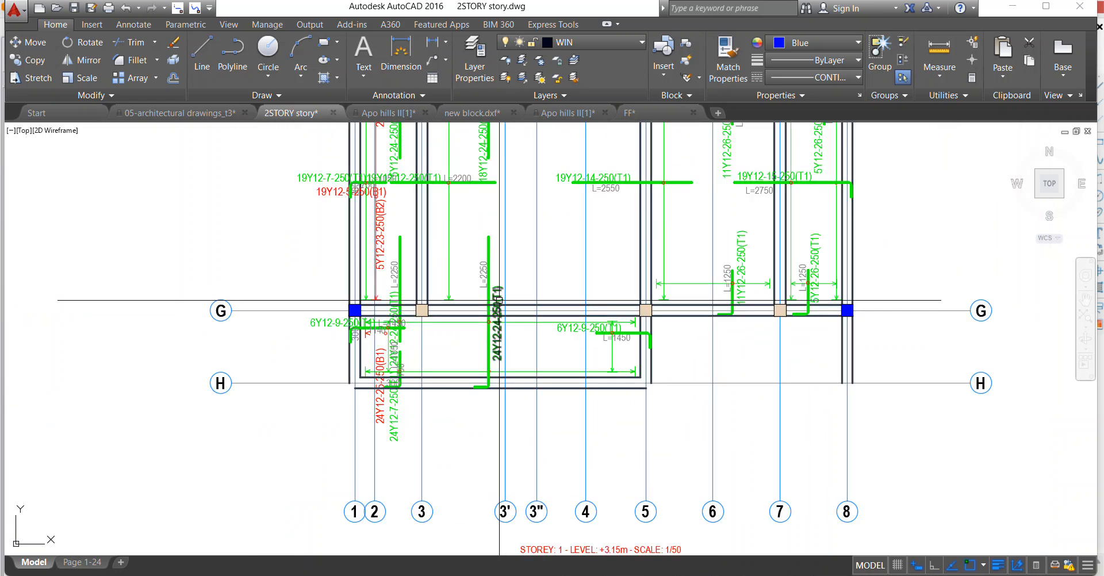
pyautogui.click(488, 236)
pyautogui.scroll(4, 500, 359)
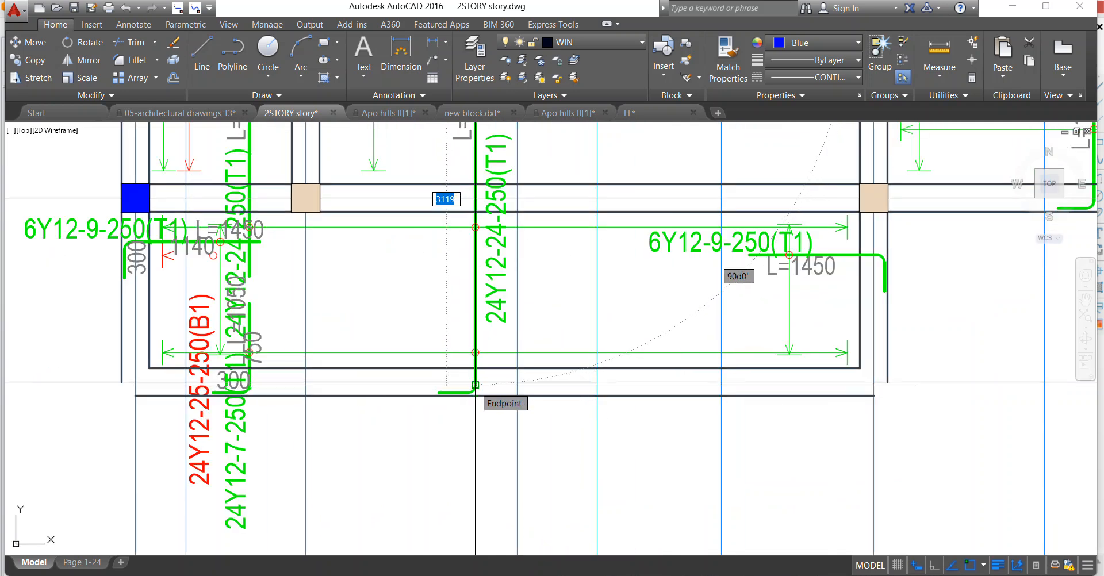
pyautogui.scroll(-2, 475, 384)
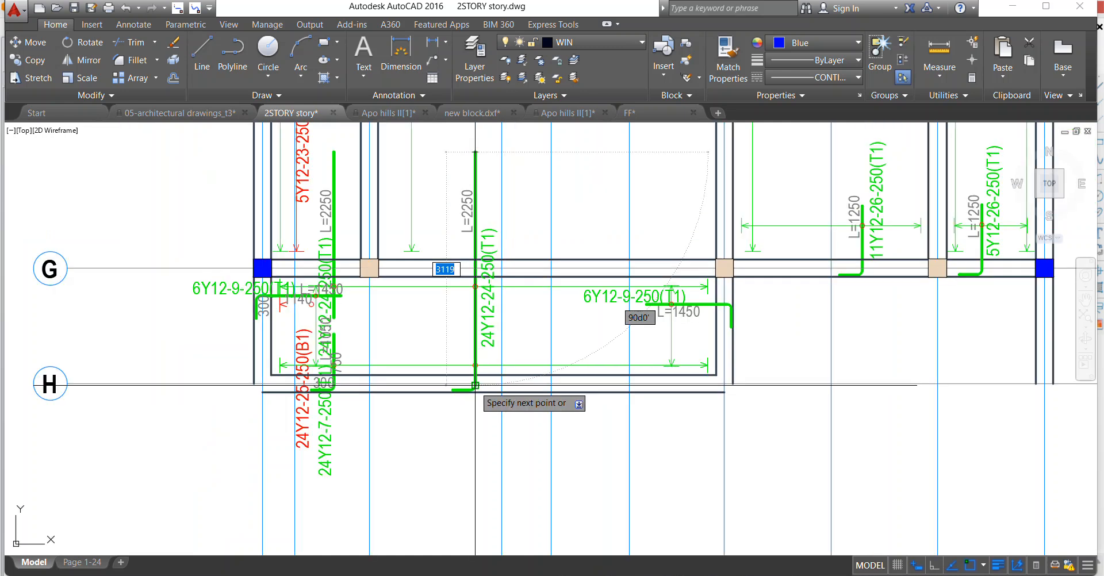
pyautogui.click(474, 385)
pyautogui.press('Return')
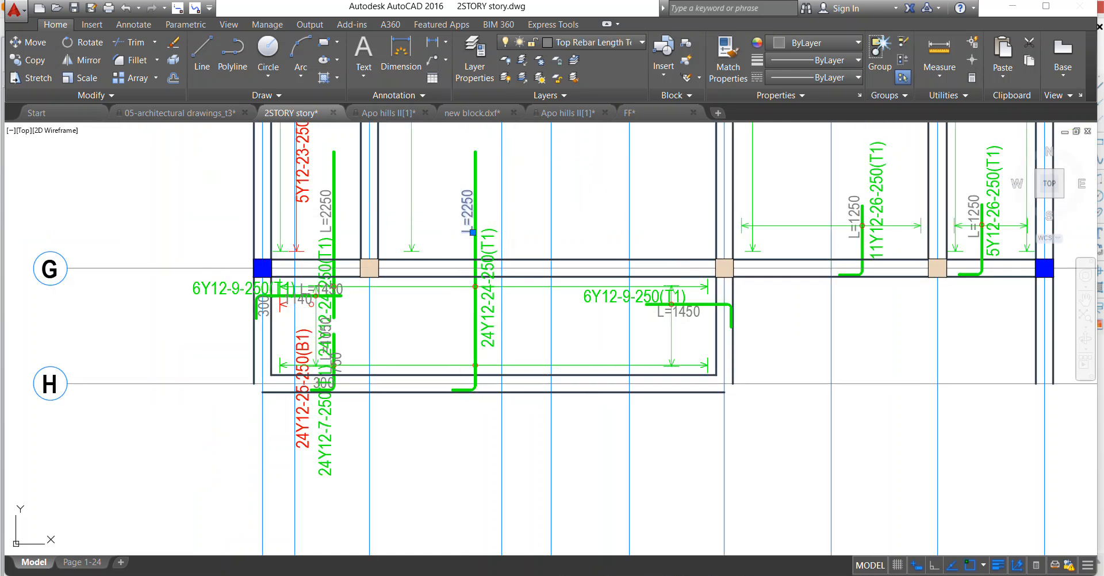
# Change the length text of the joined 24Y12-24-250(T1) bar near axis 3' to L=3400.
pyautogui.doubleClick(467, 213)
pyautogui.scroll(5, 499, 259)
pyautogui.moveTo(455, 286); pyautogui.dragTo(523, 285)
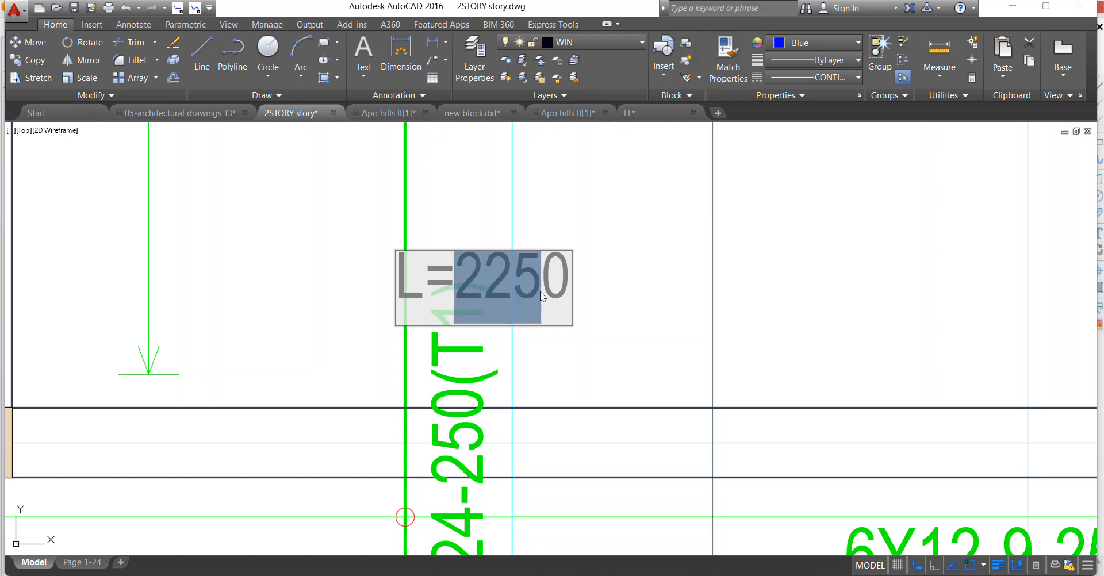
pyautogui.write('3400')
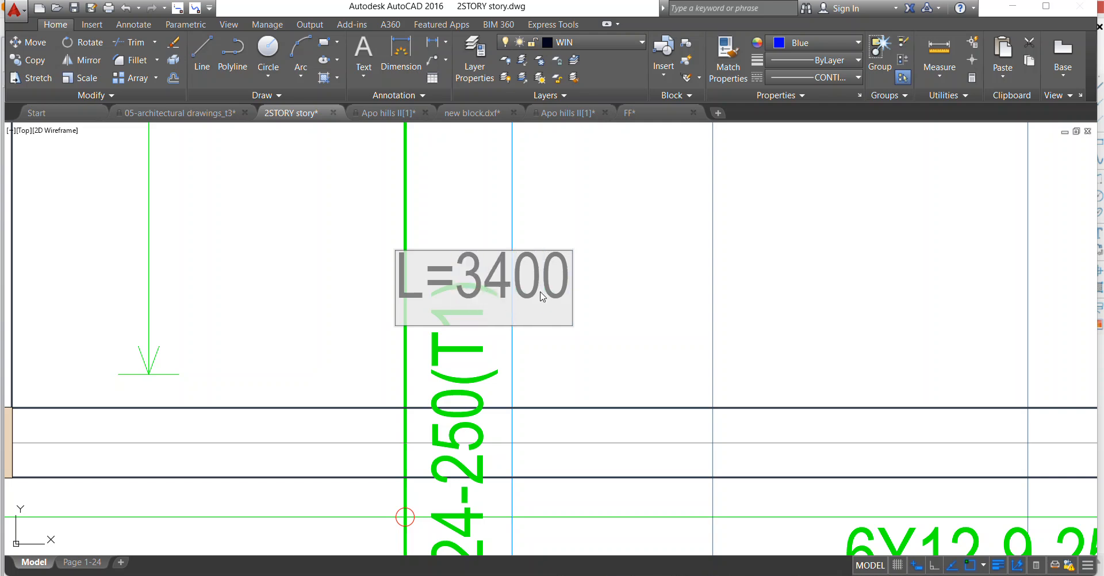
pyautogui.click(659, 237)
pyautogui.scroll(-6, 567, 305)
# Move the L=3400 text down along the left side of its bar, to below the axis G beam.
pyautogui.click(510, 288)
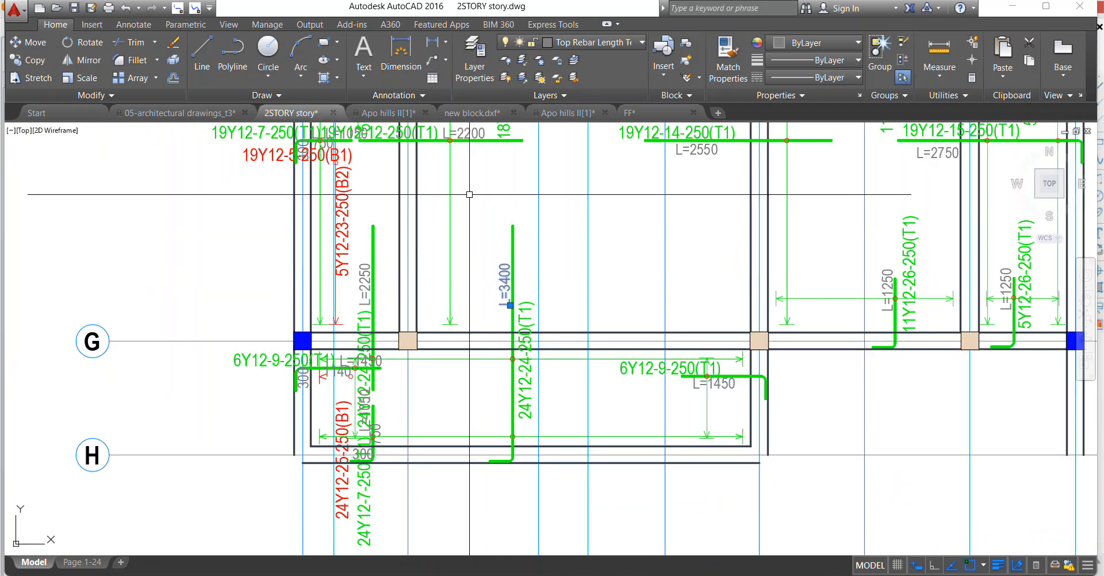
pyautogui.rightClick(510, 288)
pyautogui.click(506, 334)
pyautogui.scroll(2, 525, 269)
pyautogui.click(504, 273)
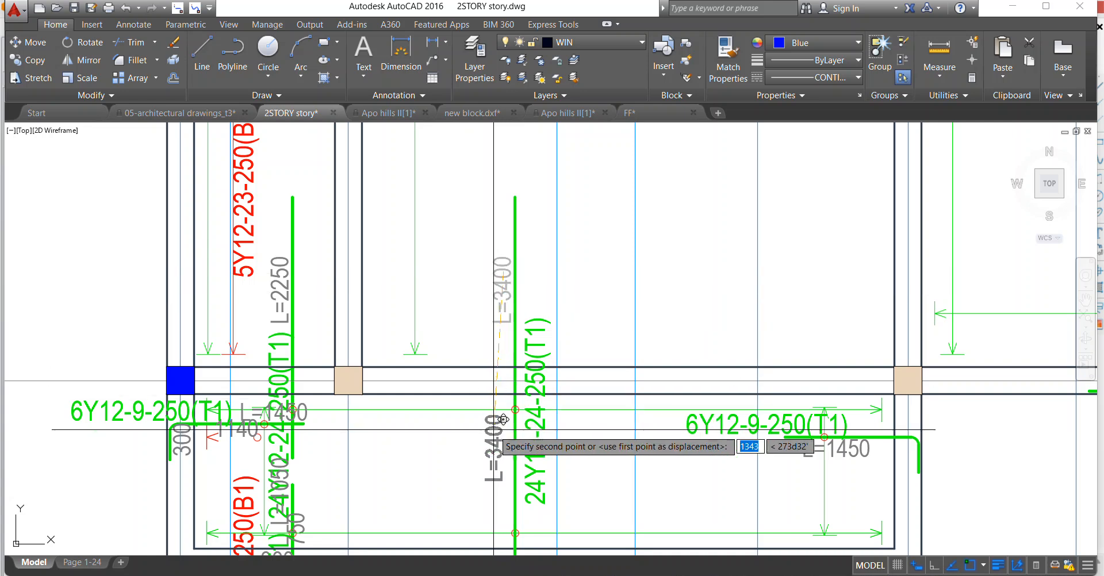
pyautogui.click(513, 398)
# Erase the duplicate 24Y12-24-250(T1) and 24Y12-7-250(T1) bars between axes 2 and 3 with their texts, plus the 24Y12-25-250(B1) label and red arrow.
pyautogui.scroll(-4, 512, 398)
pyautogui.scroll(1, 495, 388)
pyautogui.scroll(-1, 489, 385)
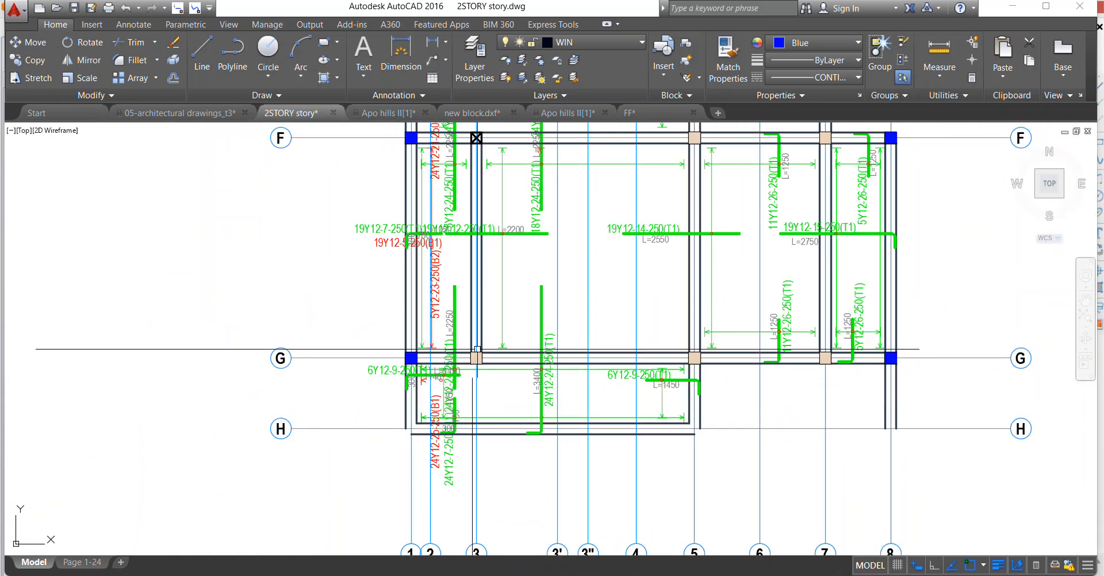
pyautogui.scroll(4, 449, 315)
pyautogui.click(474, 381)
pyautogui.click(438, 319)
pyautogui.scroll(-2, 442, 317)
pyautogui.scroll(4, 471, 460)
pyautogui.scroll(-3, 477, 489)
pyautogui.scroll(5, 476, 492)
pyautogui.click(516, 472)
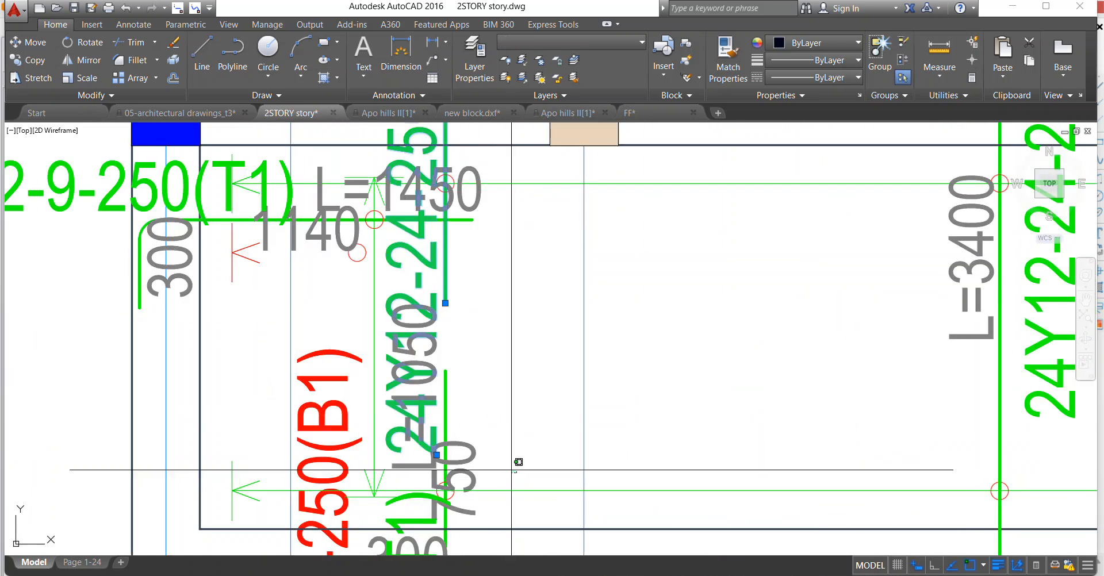
pyautogui.click(429, 423)
pyautogui.scroll(-4, 431, 393)
pyautogui.scroll(4, 427, 407)
pyautogui.click(434, 361)
pyautogui.click(506, 405)
pyautogui.scroll(-2, 507, 386)
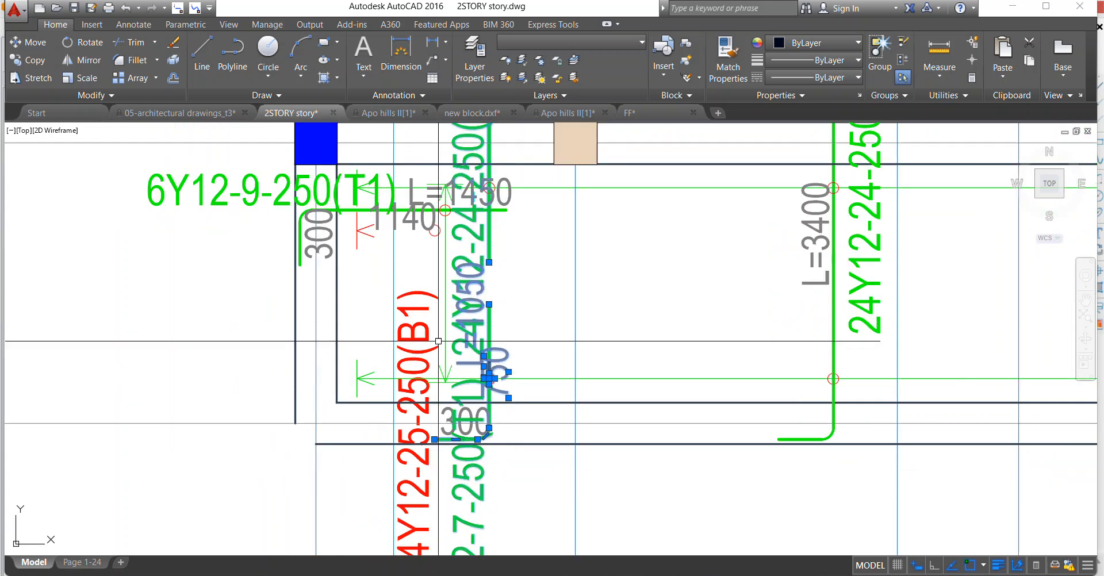
pyautogui.scroll(-3, 422, 268)
pyautogui.scroll(4, 423, 268)
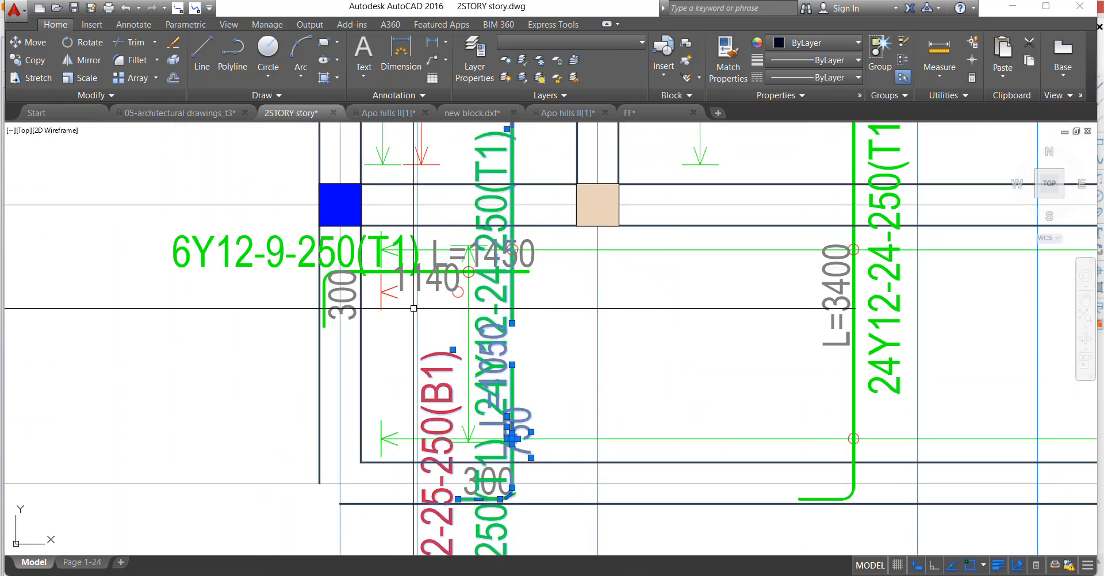
pyautogui.scroll(2, 414, 276)
pyautogui.scroll(4, 393, 298)
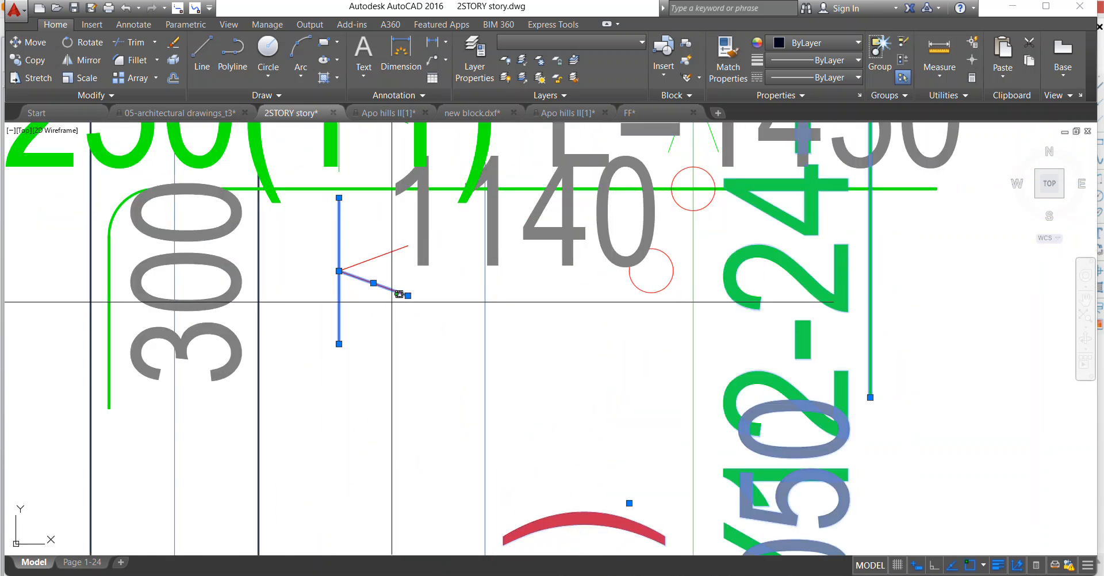
pyautogui.scroll(-4, 362, 248)
pyautogui.rightClick(458, 264)
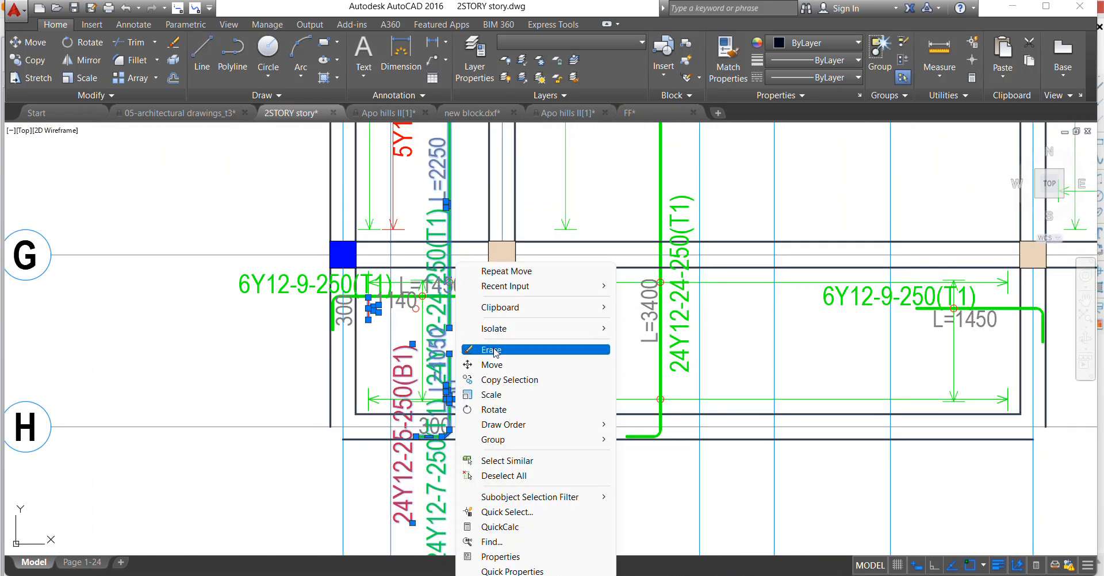
pyautogui.click(492, 350)
# Erase the leftover 300 segment text at axis H between axes 2 and 3.
pyautogui.moveTo(443, 475); pyautogui.dragTo(461, 387, button='middle')
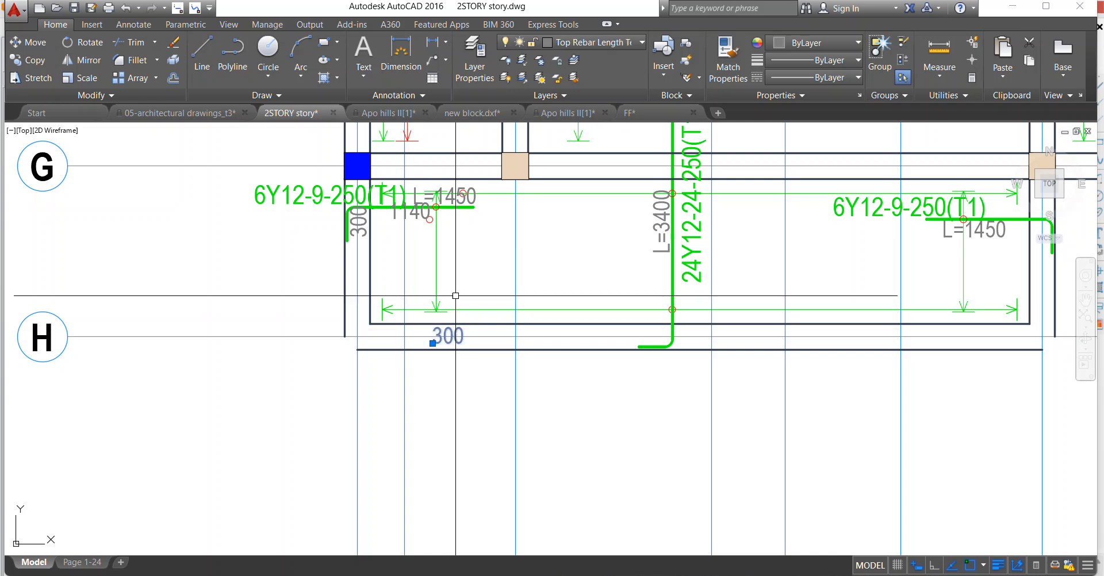
pyautogui.rightClick(455, 328)
pyautogui.click(489, 329)
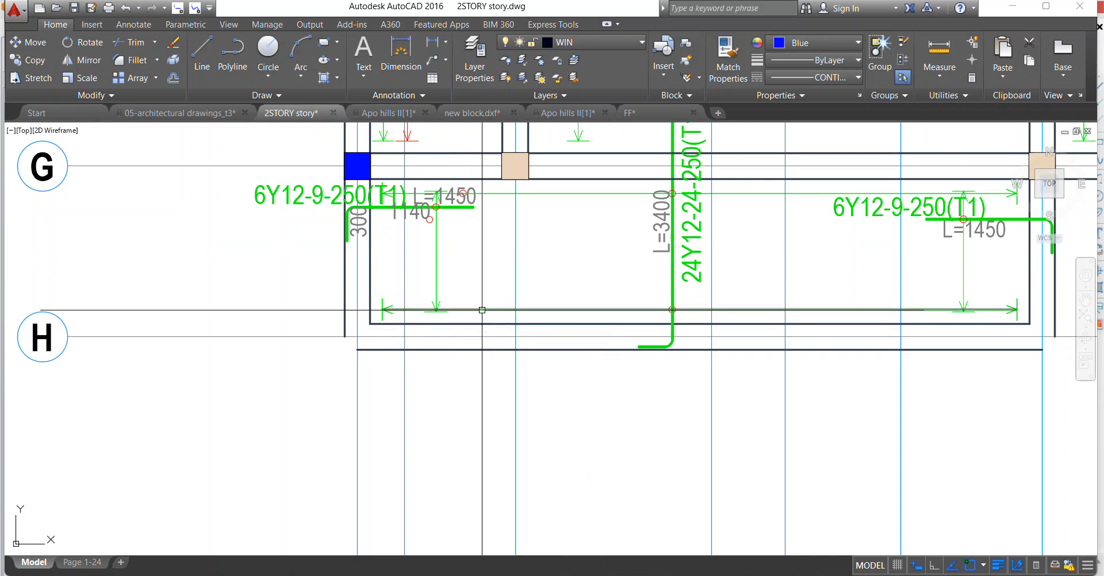
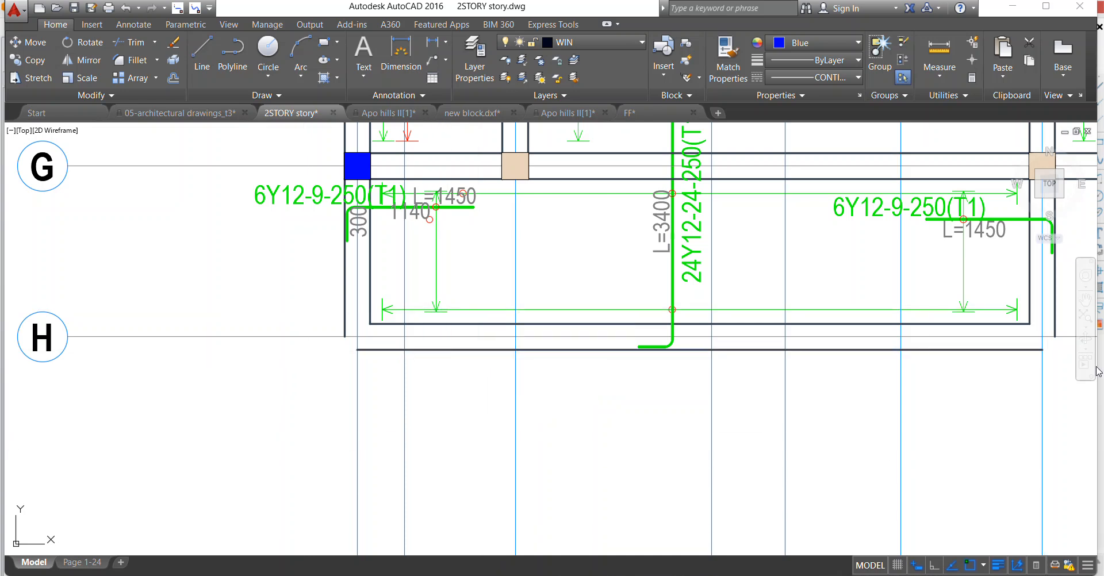
# Erase the 300 and 1140 segment texts and the two stray red circles around the 6Y12-9-250(T1) bar by axis 1, below axis G.
pyautogui.scroll(4, 465, 383)
pyautogui.scroll(2, 465, 383)
pyautogui.click(458, 348)
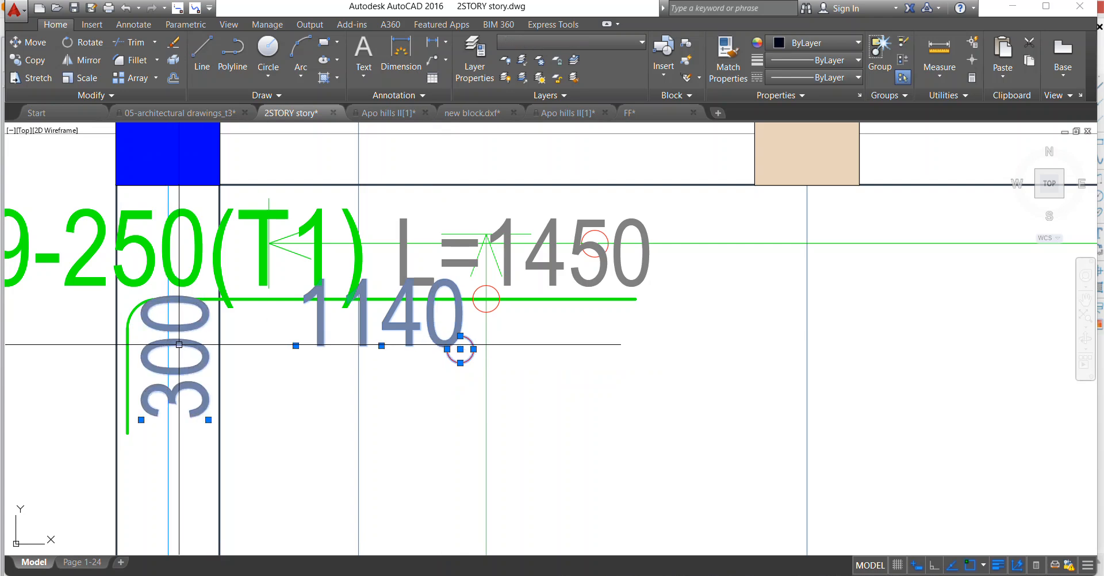
pyautogui.press('Delete')
pyautogui.scroll(-4, 391, 255)
pyautogui.scroll(4, 460, 248)
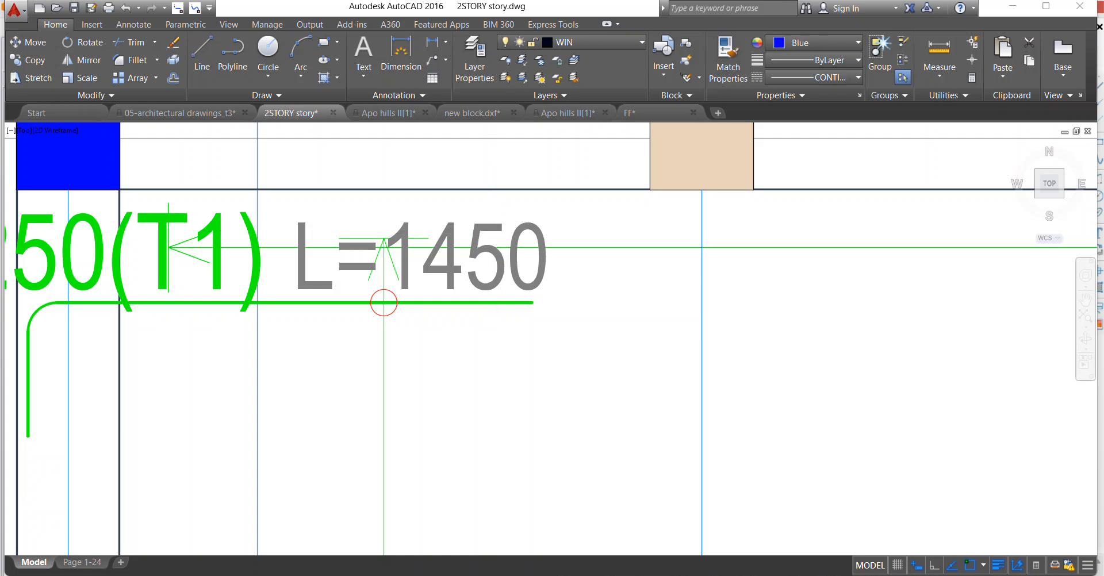
pyautogui.scroll(-4, 492, 238)
pyautogui.scroll(4, 276, 244)
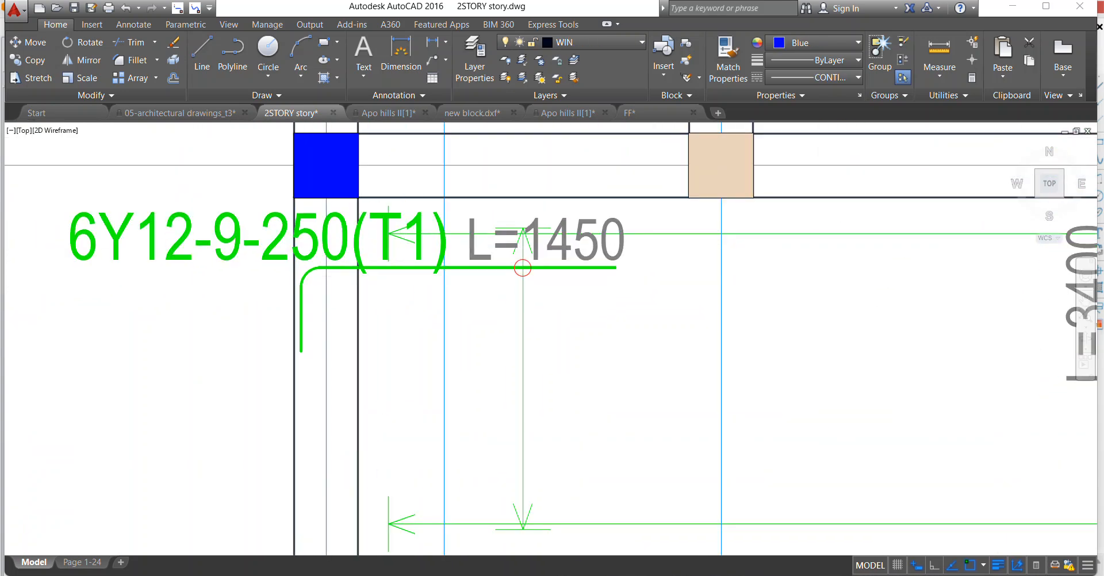
# Move the 6Y12-9-250(T1) bar by axis 1 with its label, L=1450 text and circle about 437 straight down its range line.
pyautogui.click(322, 257)
pyautogui.scroll(-4, 253, 253)
pyautogui.scroll(4, 457, 254)
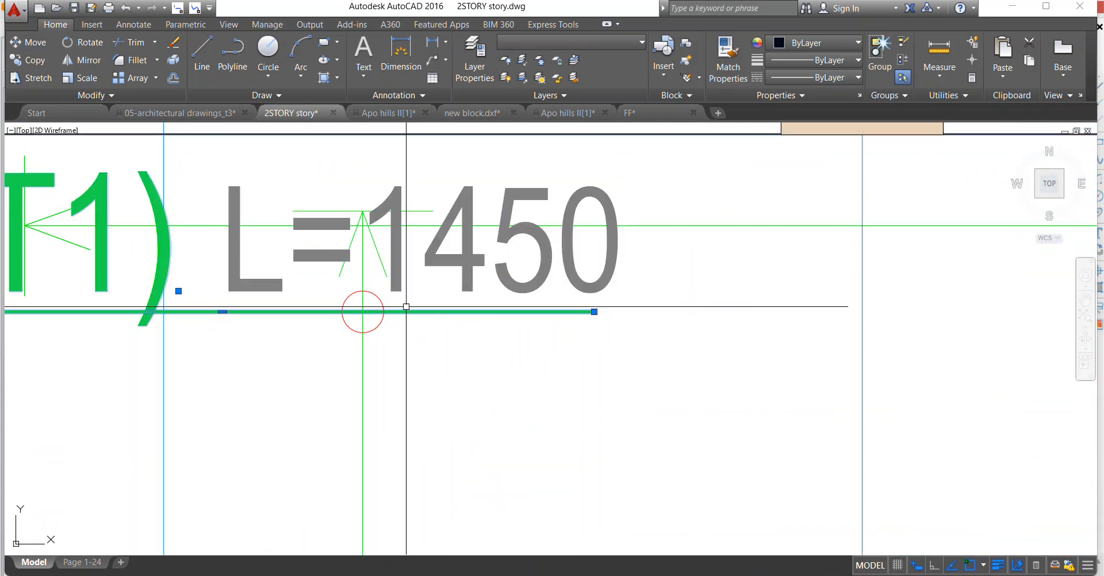
pyautogui.click(443, 250)
pyautogui.click(445, 251)
pyautogui.click(436, 264)
pyautogui.rightClick(445, 171)
pyautogui.click(464, 274)
pyautogui.click(362, 312)
pyautogui.scroll(-3, 402, 291)
pyautogui.scroll(2, 404, 317)
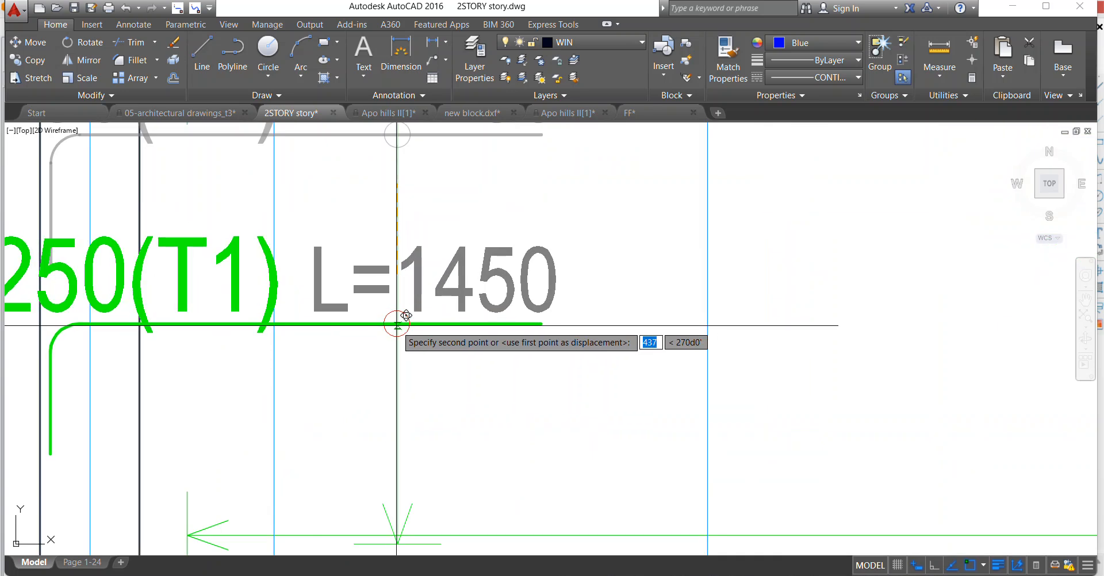
pyautogui.click(406, 312)
# Move the L=1450 text to just below its bar between axes G and H.
pyautogui.rightClick(433, 270)
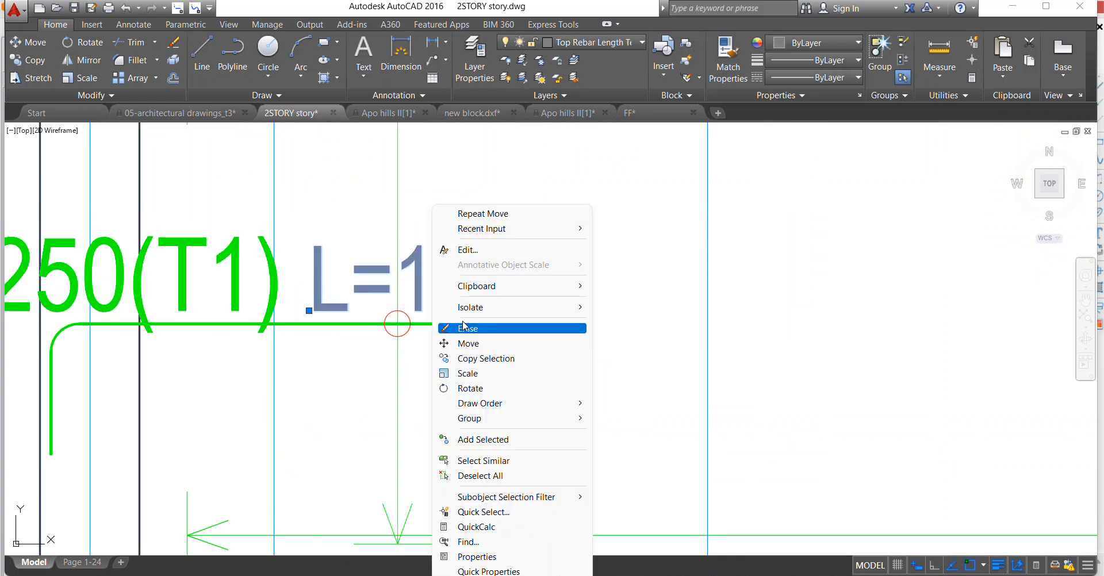
pyautogui.click(466, 359)
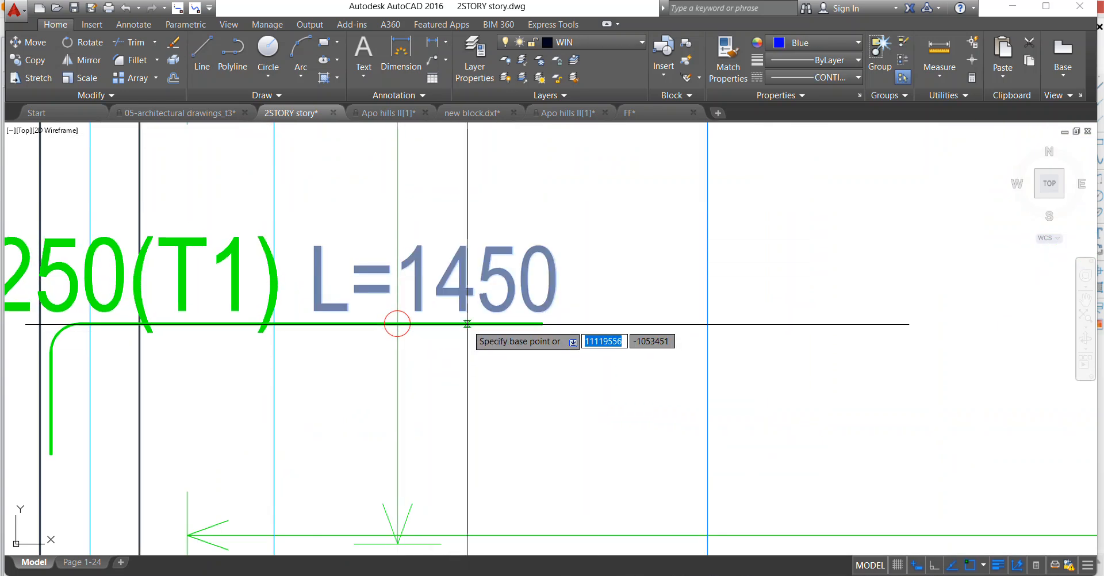
pyautogui.rightClick(441, 202)
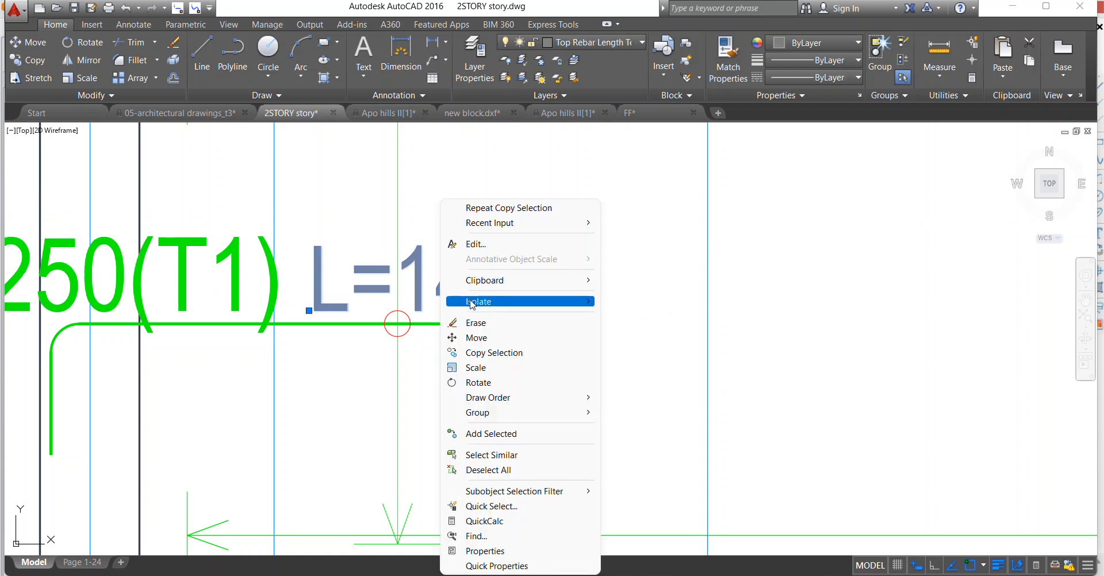
pyautogui.click(476, 341)
pyautogui.click(472, 280)
pyautogui.scroll(-2, 496, 251)
pyautogui.scroll(1, 456, 302)
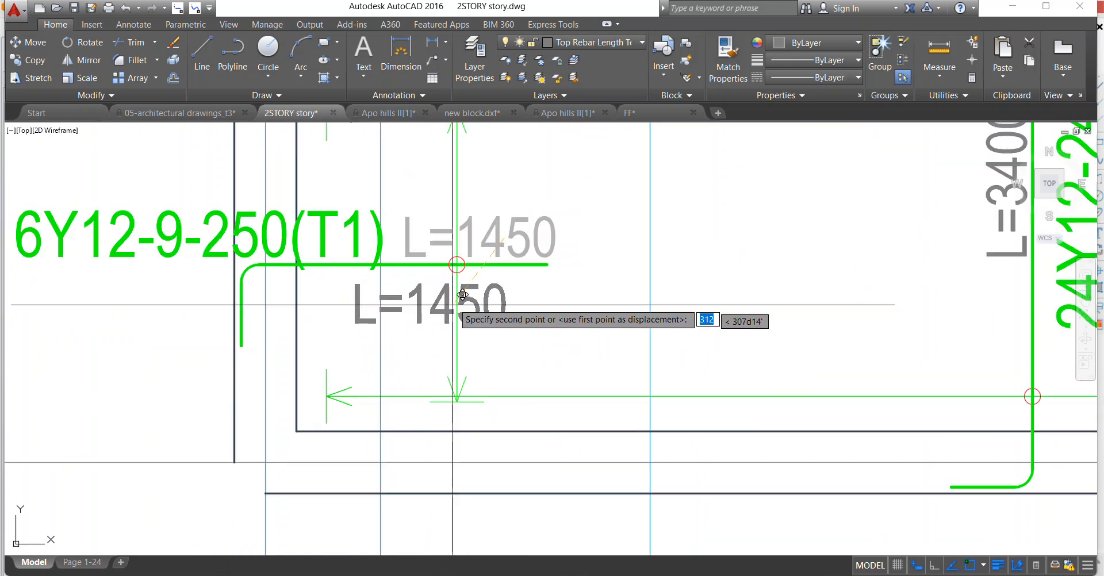
pyautogui.click(433, 286)
# Shift the 6Y12-9-250(T1) label by axis 1 to the right so it sits over its bar.
pyautogui.scroll(-3, 374, 251)
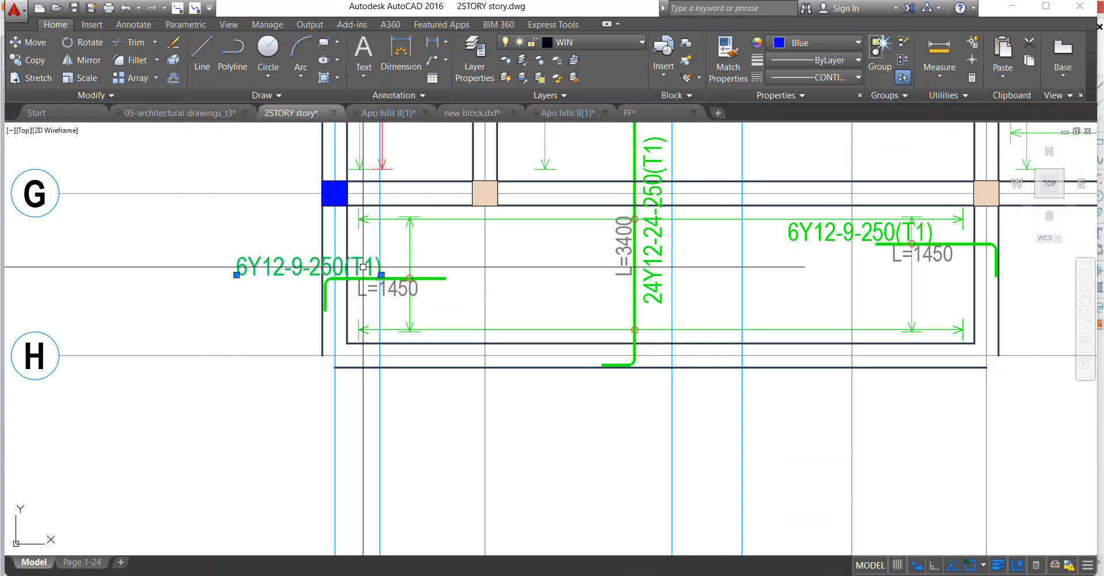
pyautogui.rightClick(362, 267)
pyautogui.click(401, 335)
pyautogui.scroll(3, 369, 253)
pyautogui.click(337, 271)
pyautogui.click(628, 273)
# Erase the 5Y12-23-250(B2) and 19Y12-5-250(B1) labels with their red range line, arrowhead and circle between axes F and G.
pyautogui.scroll(-8, 363, 366)
pyautogui.scroll(6, 365, 238)
pyautogui.click(405, 381)
pyautogui.click(384, 355)
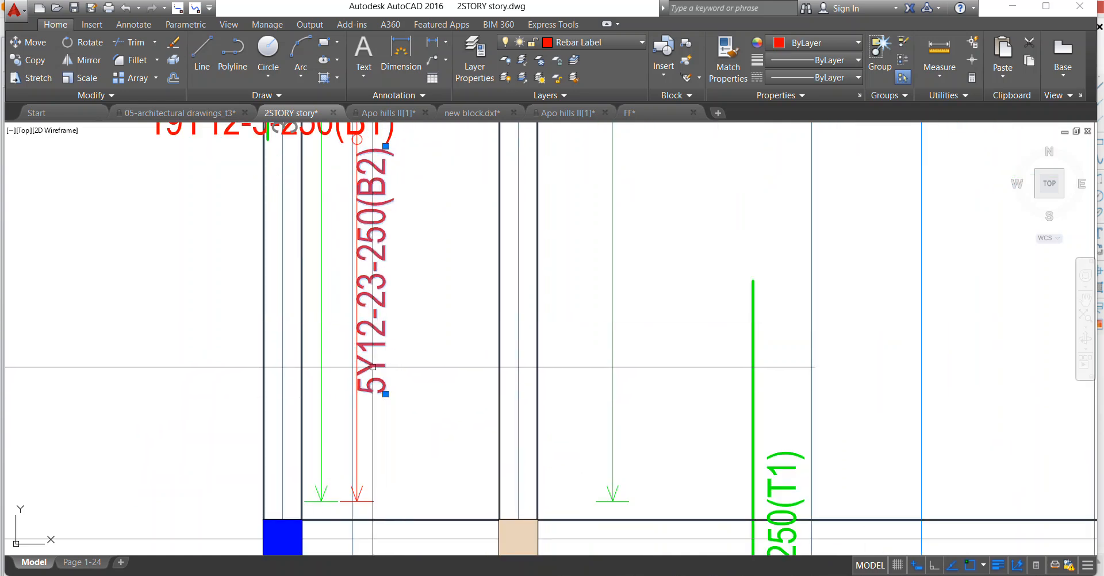
pyautogui.scroll(6, 370, 504)
pyautogui.click(364, 489)
pyautogui.click(305, 505)
pyautogui.scroll(-10, 341, 409)
pyautogui.scroll(4, 352, 210)
pyautogui.click(363, 294)
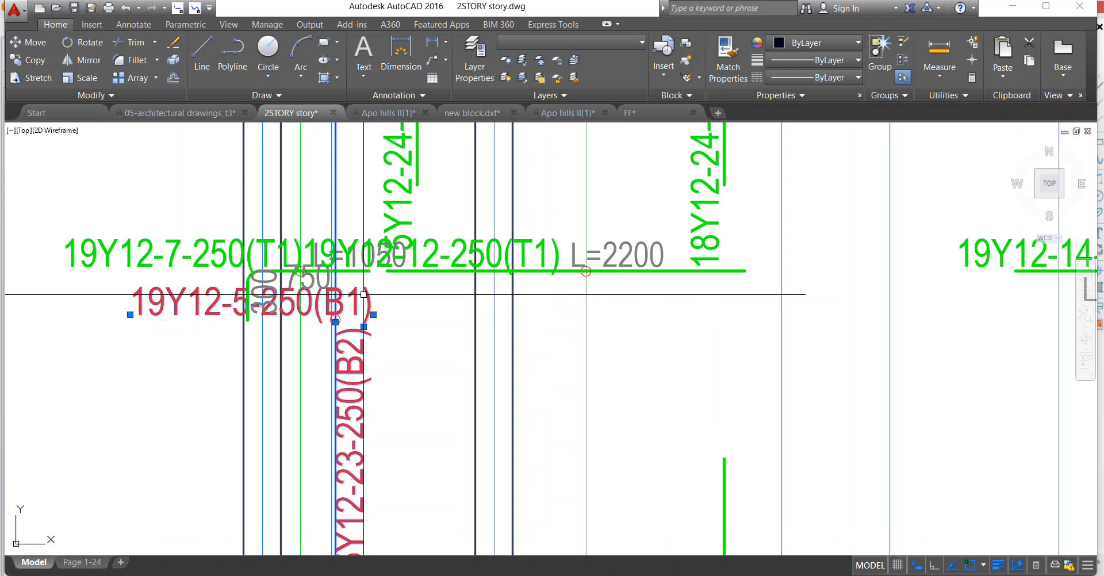
pyautogui.scroll(4, 356, 326)
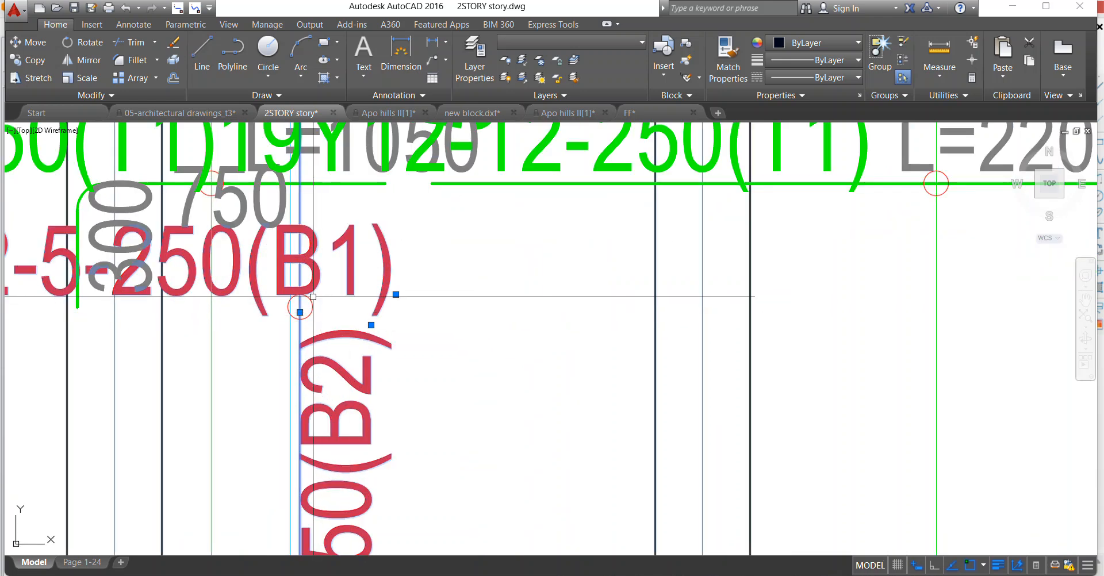
pyautogui.press('Delete')
# Stretch the left end of the 19Y12-12-250(T1) bar to join the bent 19Y12-7-250(T1) bar.
pyautogui.scroll(-8, 313, 299)
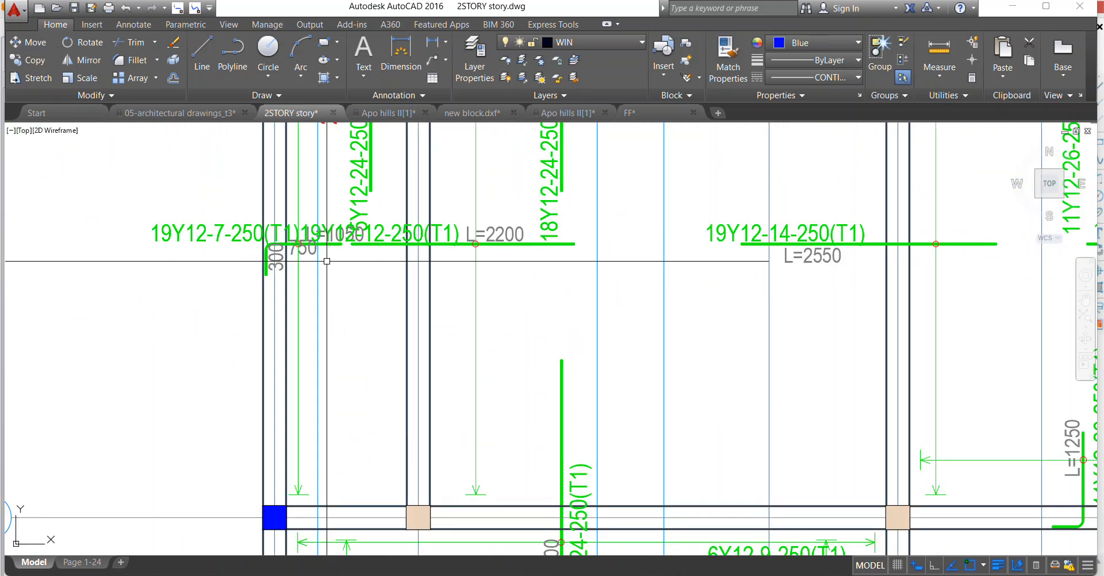
pyautogui.scroll(5, 338, 255)
pyautogui.scroll(-1, 339, 299)
pyautogui.scroll(3, 342, 346)
pyautogui.click(318, 365)
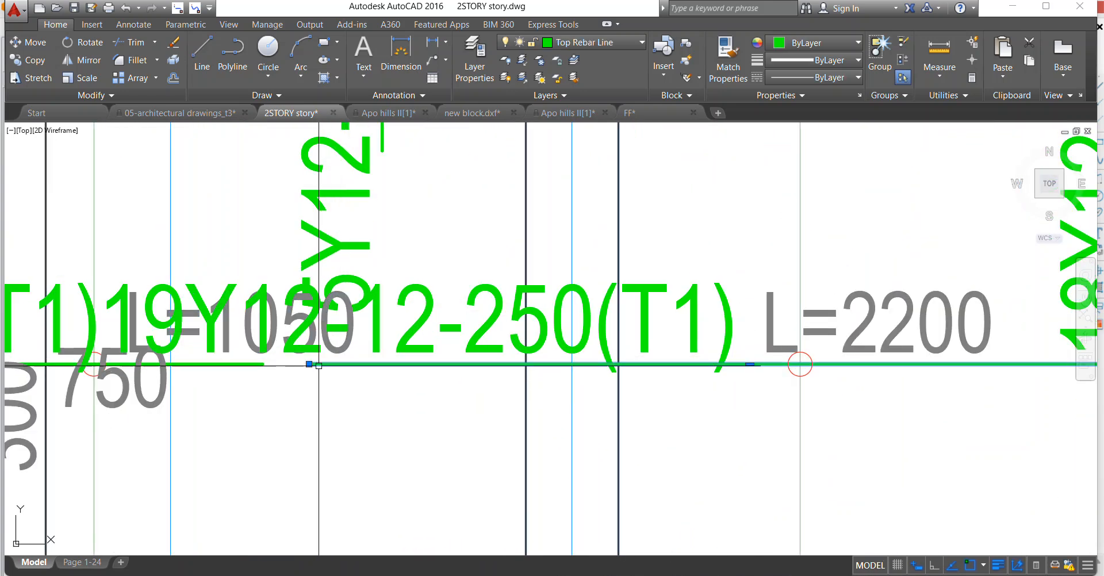
pyautogui.press('Escape')
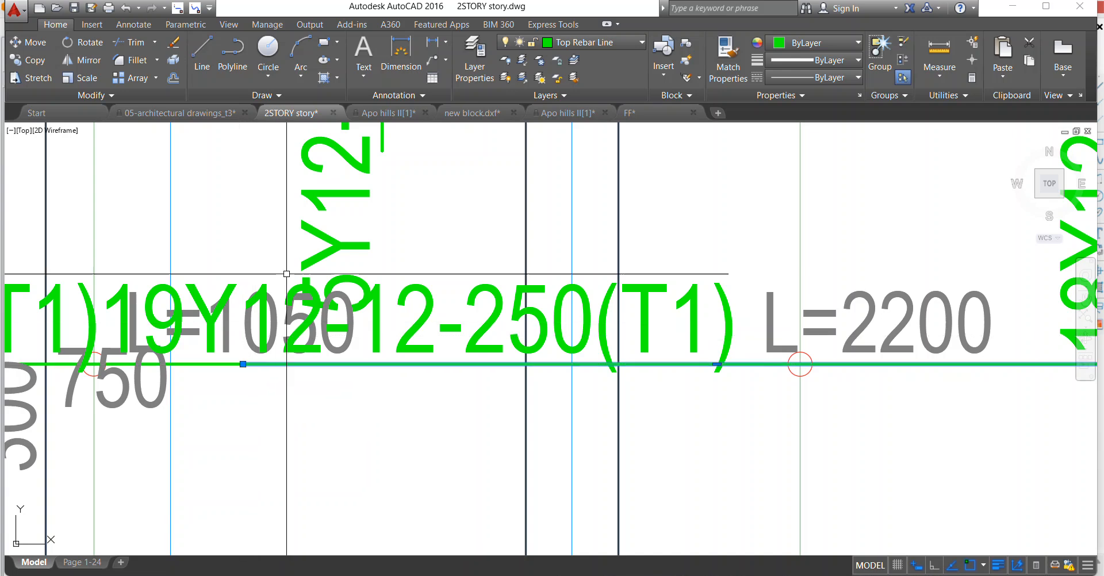
# Erase the 300 and 750 segment texts at the bent end of the joined bar.
pyautogui.scroll(-3, 294, 267)
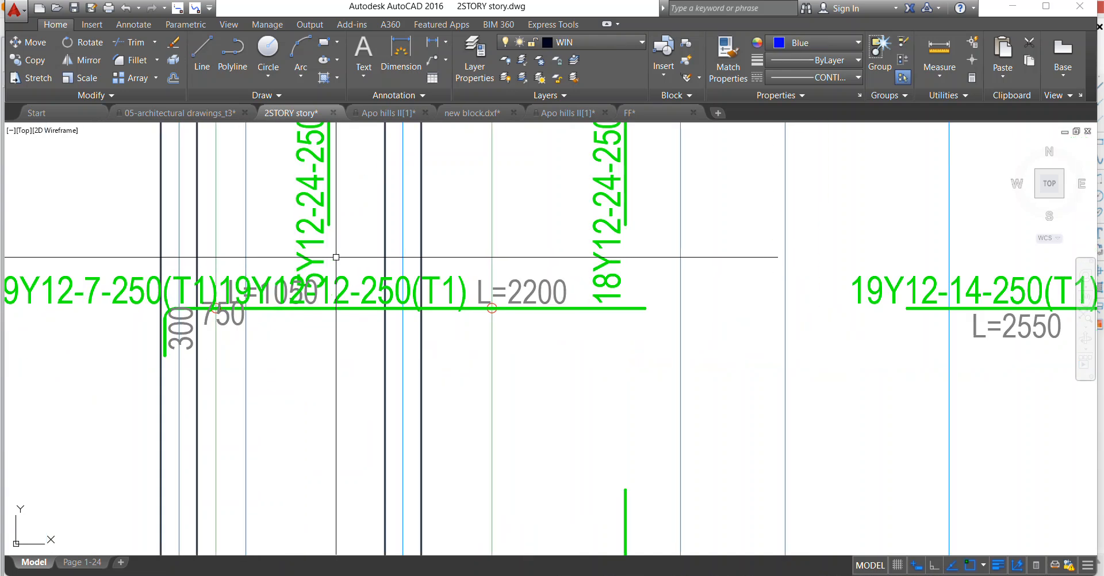
pyautogui.scroll(2, 211, 324)
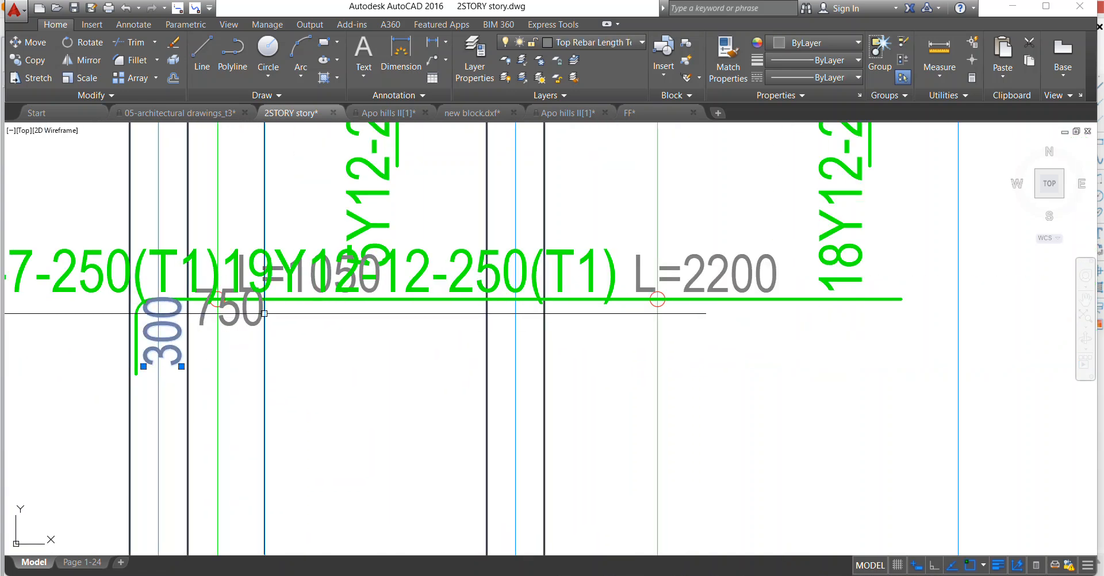
pyautogui.press('Delete')
pyautogui.scroll(-2, 307, 218)
pyautogui.scroll(1, 302, 229)
# Move the L=2200 text to the left and below the joined bar.
pyautogui.scroll(-1, 310, 242)
pyautogui.scroll(1, 305, 242)
pyautogui.scroll(-1, 327, 252)
pyautogui.scroll(2, 454, 239)
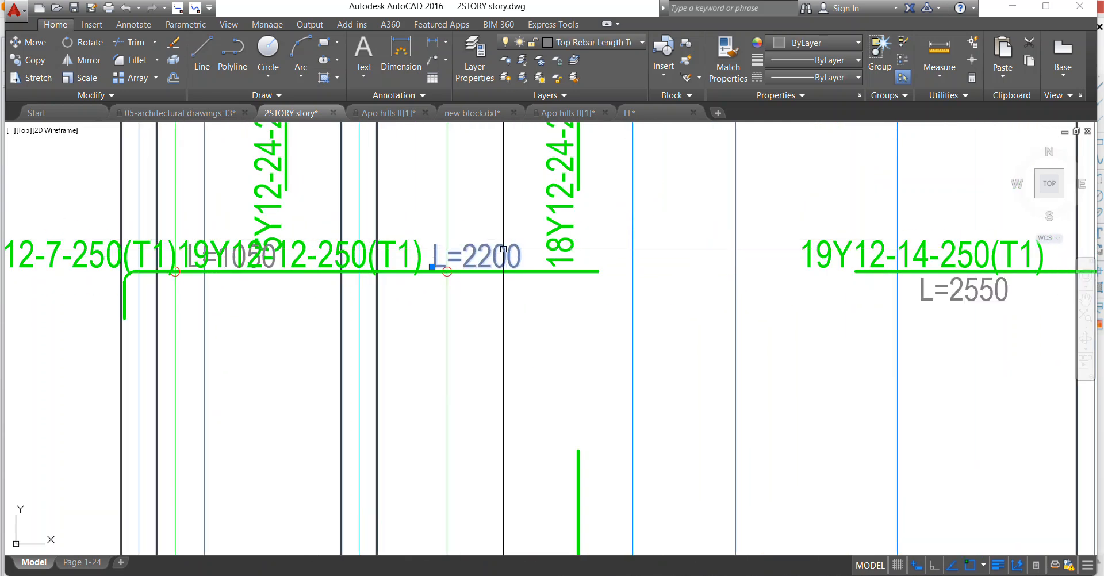
pyautogui.click(436, 260)
pyautogui.rightClick(483, 270)
pyautogui.click(512, 339)
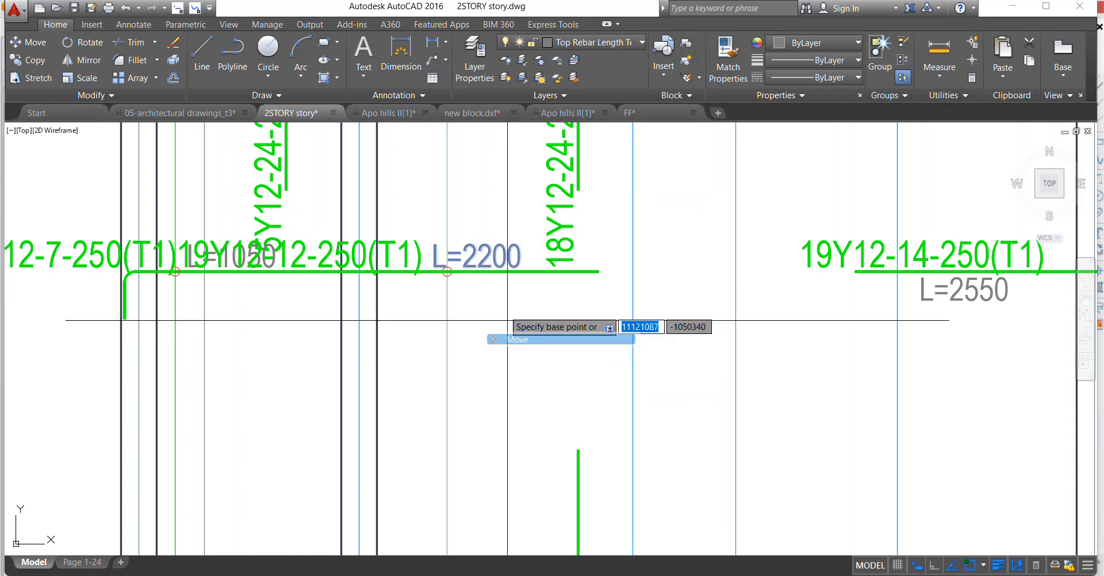
pyautogui.click(488, 273)
pyautogui.click(380, 308)
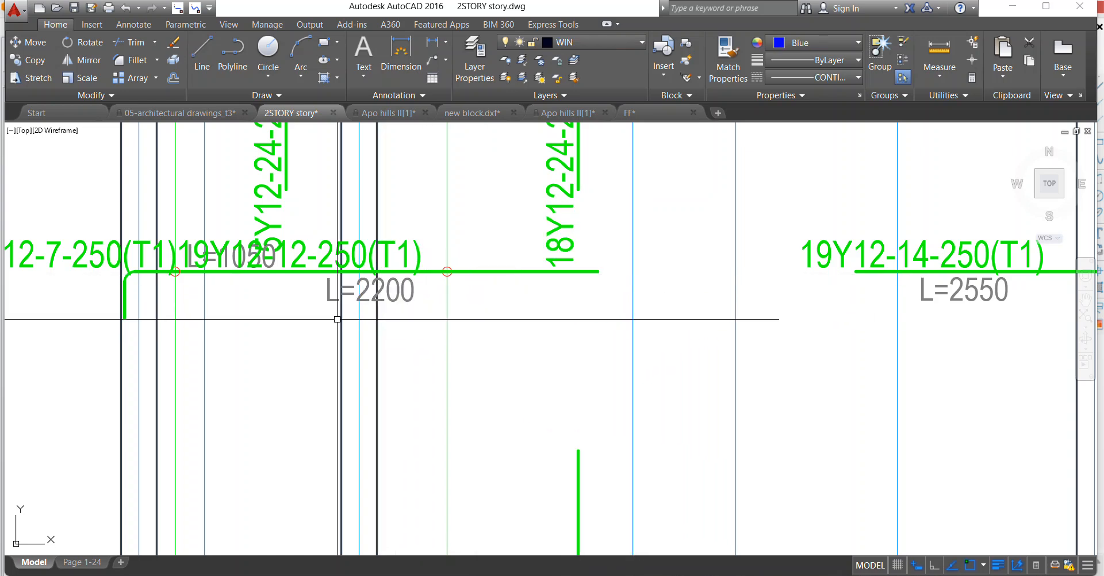
# Erase the leftover red arrowhead beside the 18Y12-24-250(T1) bar, just below axis F.
pyautogui.scroll(-4, 340, 299)
pyautogui.scroll(3, 347, 277)
pyautogui.scroll(-3, 347, 277)
pyautogui.scroll(6, 327, 297)
pyautogui.click(239, 264)
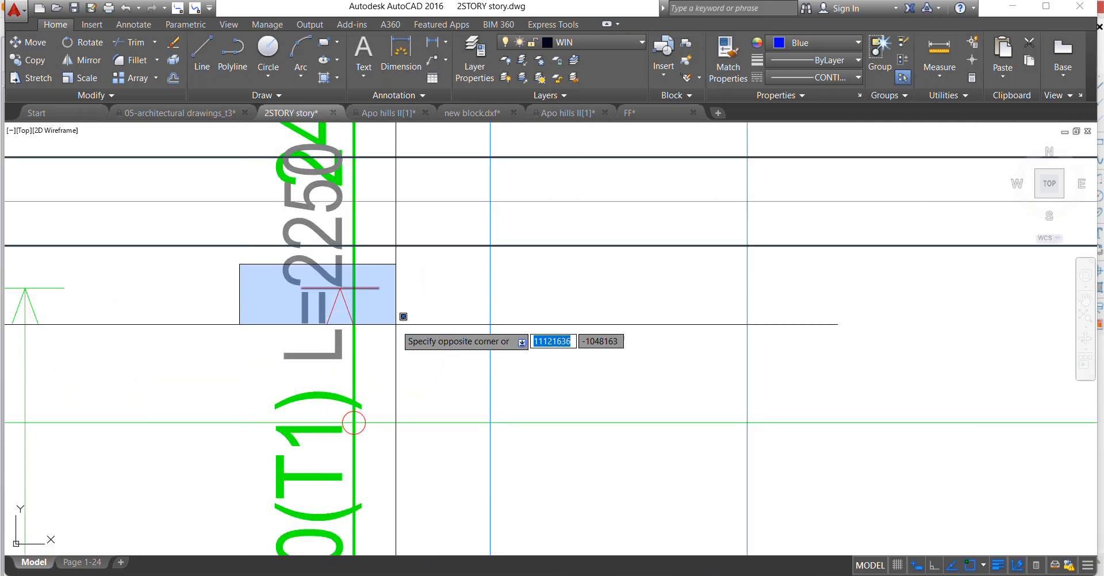
pyautogui.click(397, 321)
pyautogui.scroll(-4, 400, 314)
pyautogui.scroll(4, 329, 357)
# Move the 18Y12-24-250(T1) bar with its label, L=2250 text and circle right along its range line to just past axis 3''.
pyautogui.click(329, 357)
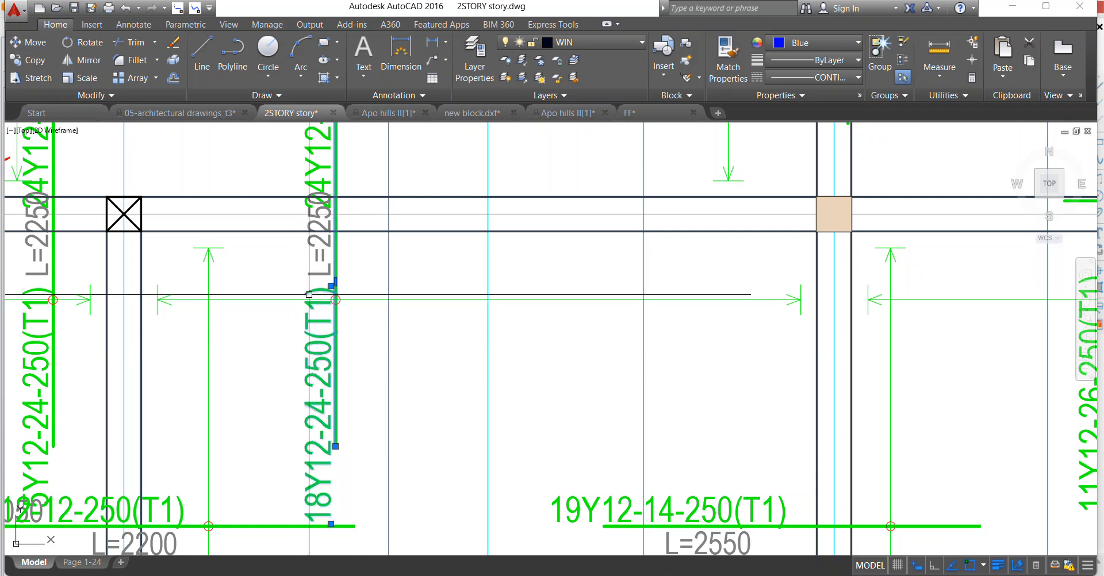
pyautogui.rightClick(285, 195)
pyautogui.click(315, 298)
pyautogui.scroll(2, 315, 299)
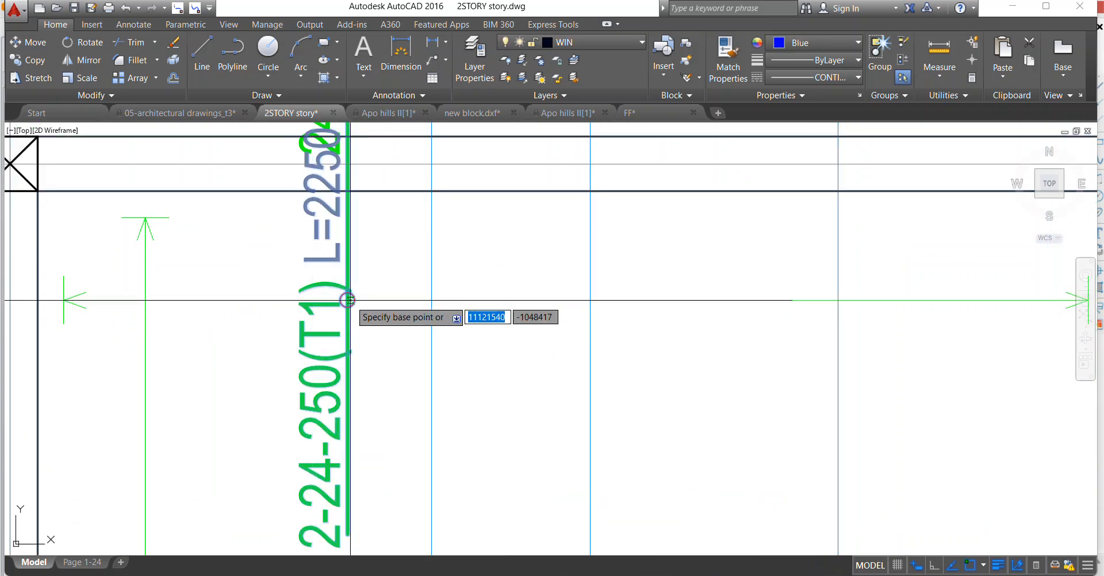
pyautogui.click(348, 299)
pyautogui.scroll(-1, 495, 288)
pyautogui.scroll(-2, 537, 261)
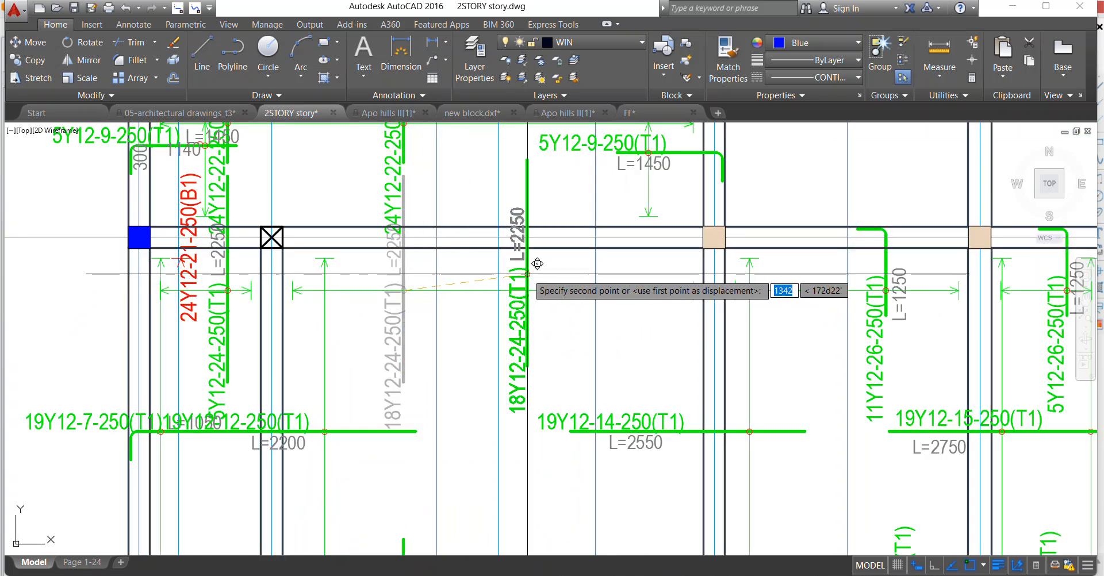
pyautogui.scroll(3, 527, 277)
pyautogui.click(491, 275)
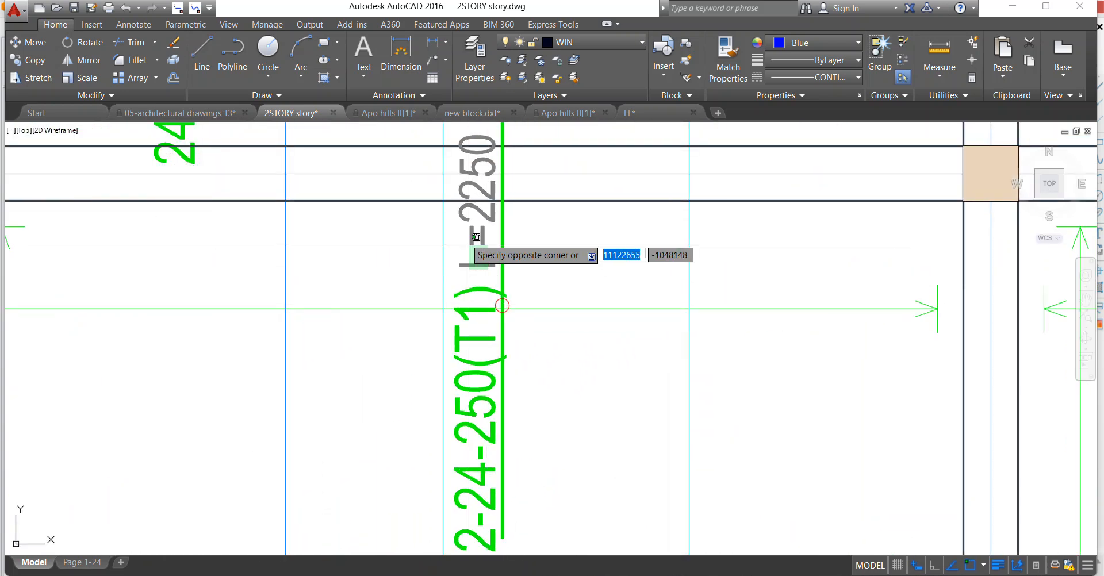
# Move the L=2250 text of the 18Y12-24-250(T1) bar down to the right side of the bar.
pyautogui.click(476, 237)
pyautogui.rightClick(467, 237)
pyautogui.click(498, 305)
pyautogui.click(488, 266)
pyautogui.click(532, 375)
# Erase the 24Y12-21-250(B1) label and its red arrowhead between axes 2 and 3 at axis F.
pyautogui.scroll(-3, 522, 246)
pyautogui.scroll(2, 353, 322)
pyautogui.scroll(-4, 345, 305)
pyautogui.scroll(6, 327, 295)
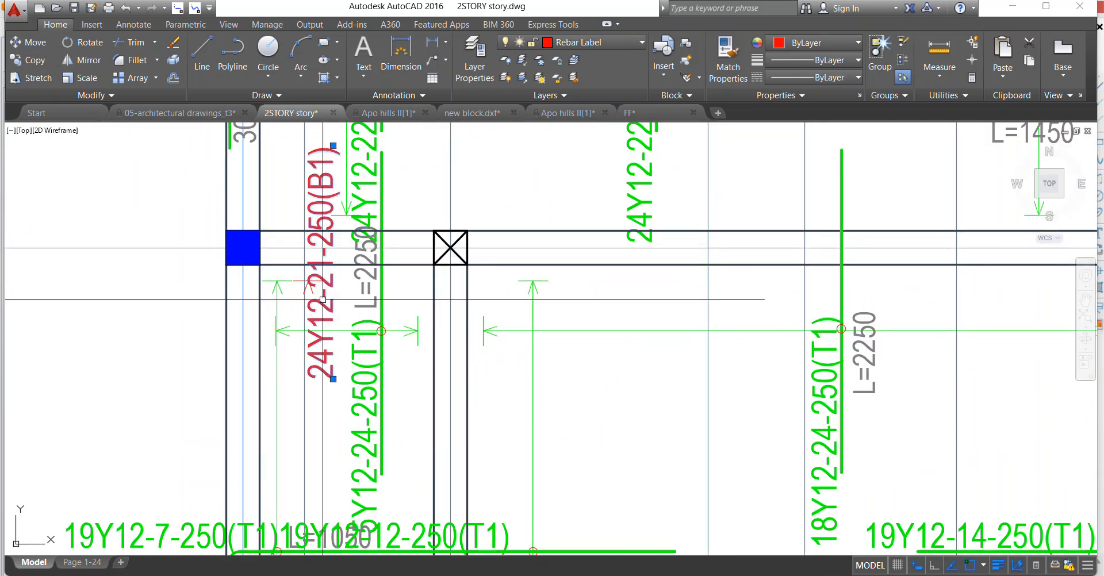
pyautogui.scroll(3, 323, 299)
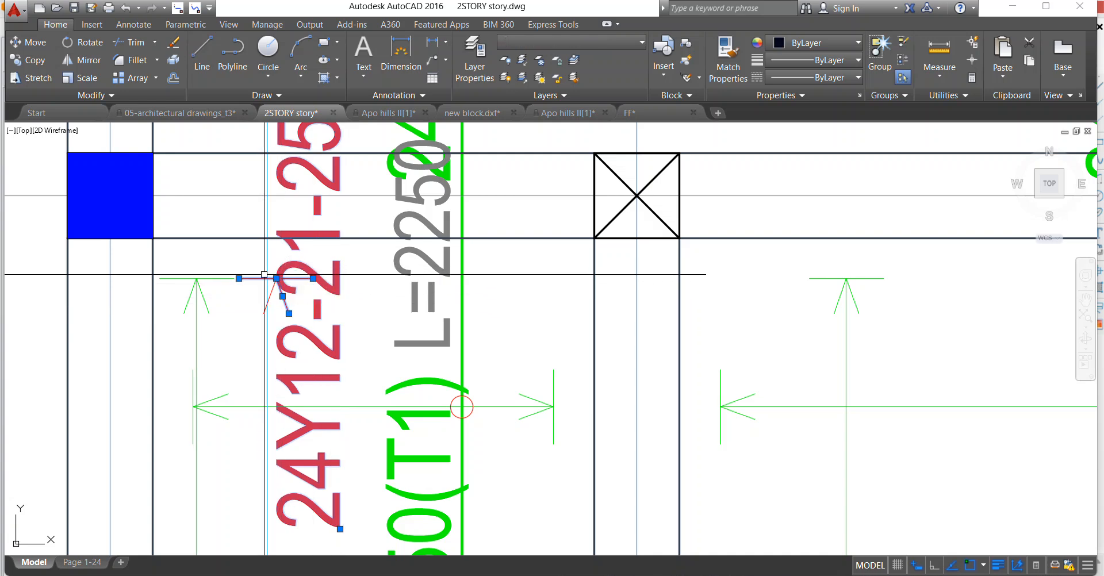
pyautogui.click(223, 254)
pyautogui.click(330, 334)
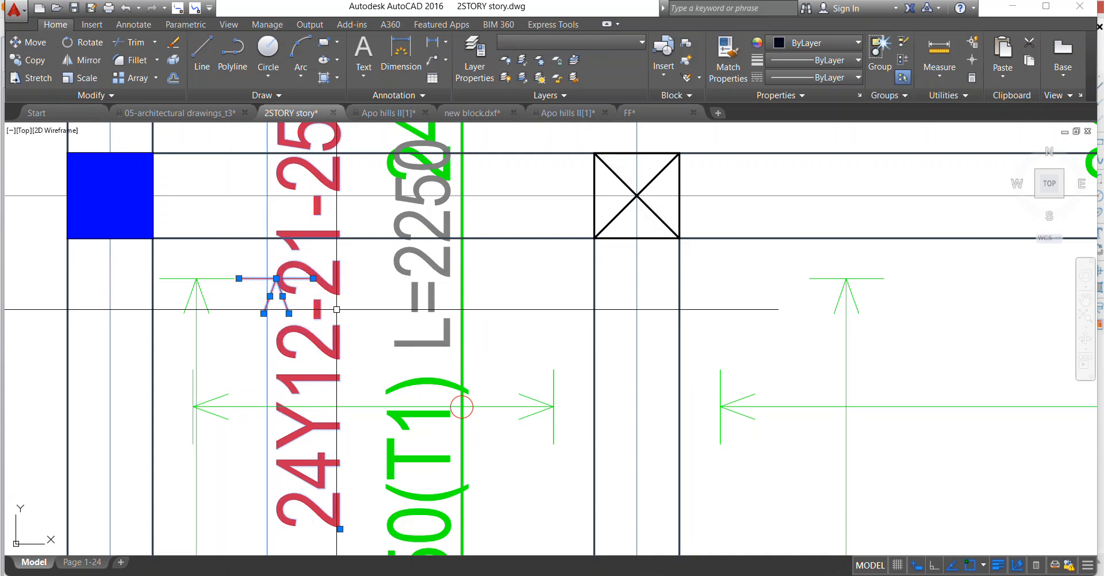
pyautogui.press('Delete')
# Move the L=2250 text of the vertical top bar between axes 2 and 3 down to the right side of its bar.
pyautogui.scroll(-4, 346, 272)
pyautogui.rightClick(429, 252)
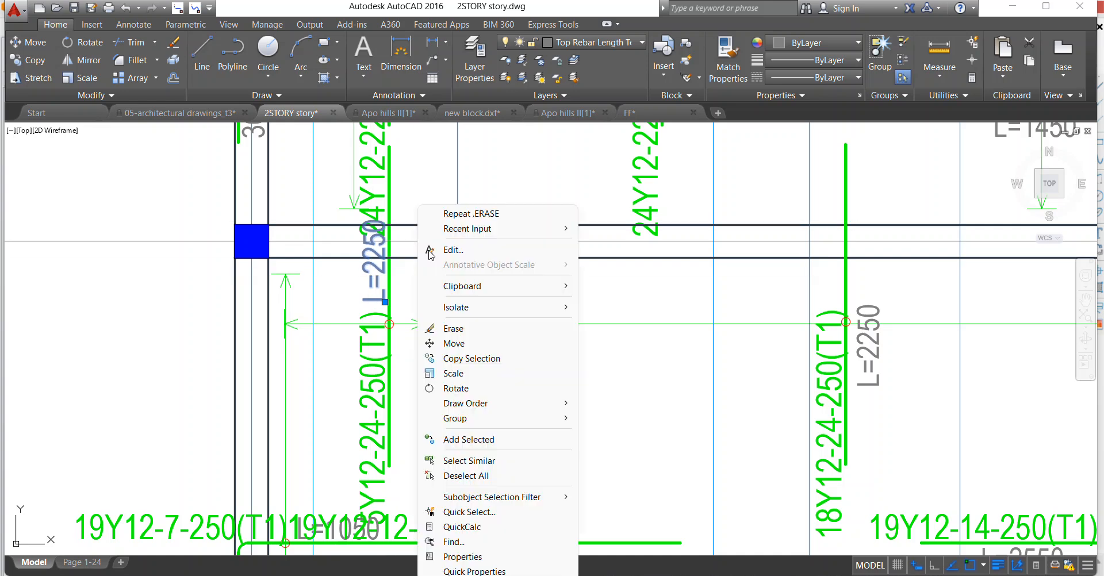
pyautogui.click(435, 344)
pyautogui.click(402, 299)
pyautogui.scroll(2, 423, 374)
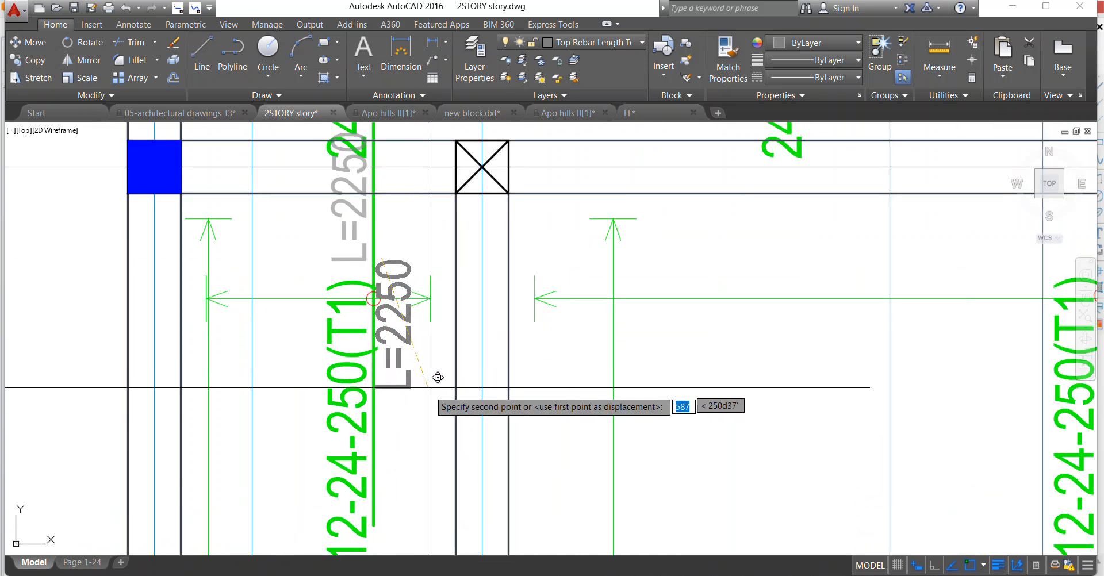
pyautogui.scroll(-3, 413, 315)
# Erase the L=1050 text overlapping the labels of the joined top bar between axes F and G.
pyautogui.scroll(3, 387, 339)
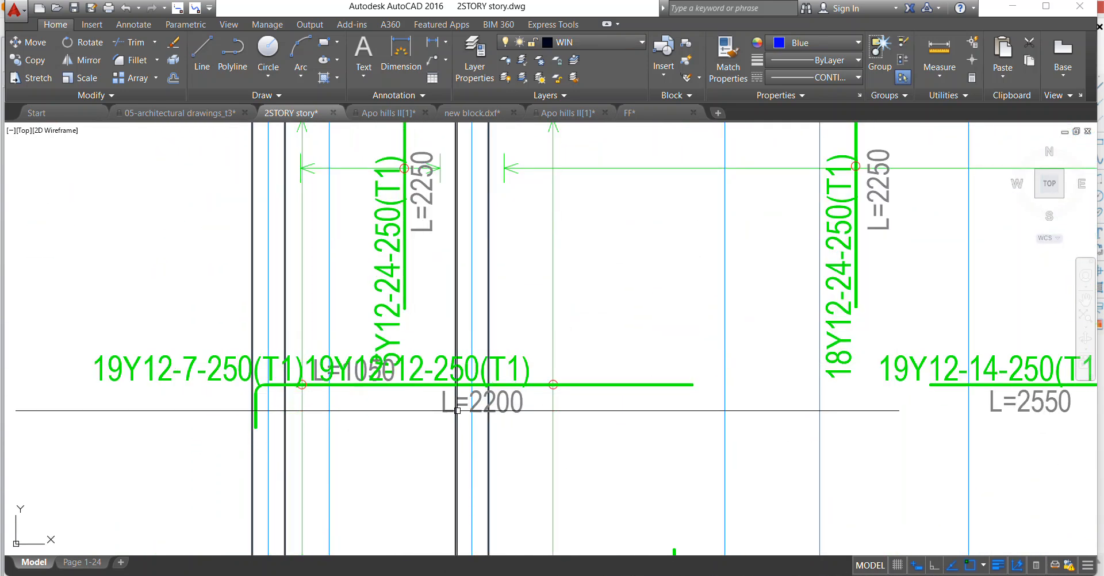
pyautogui.scroll(2, 402, 370)
pyautogui.scroll(-2, 368, 345)
pyautogui.scroll(3, 339, 340)
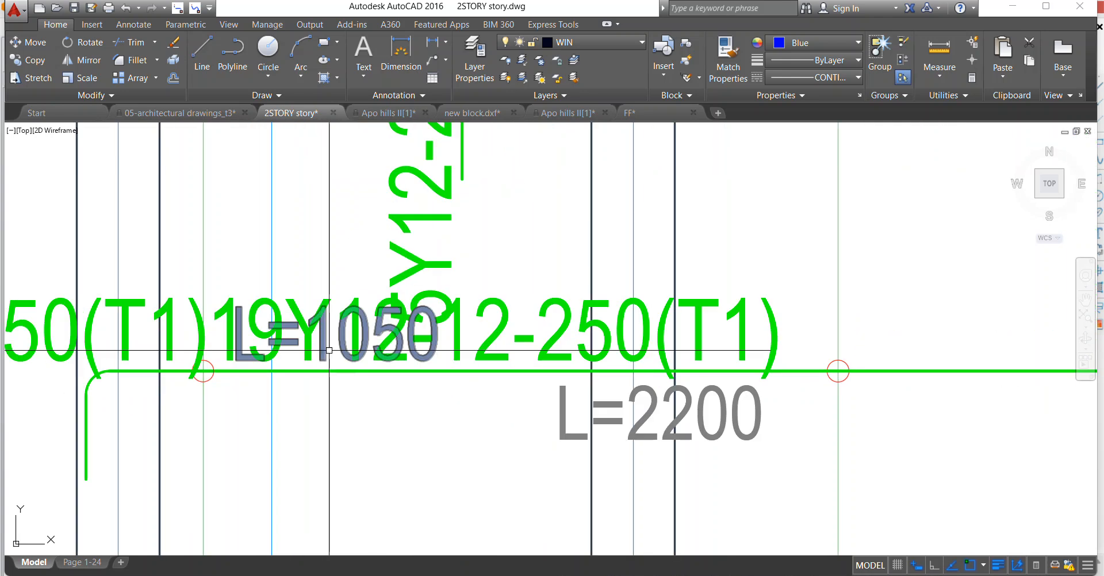
pyautogui.click(326, 346)
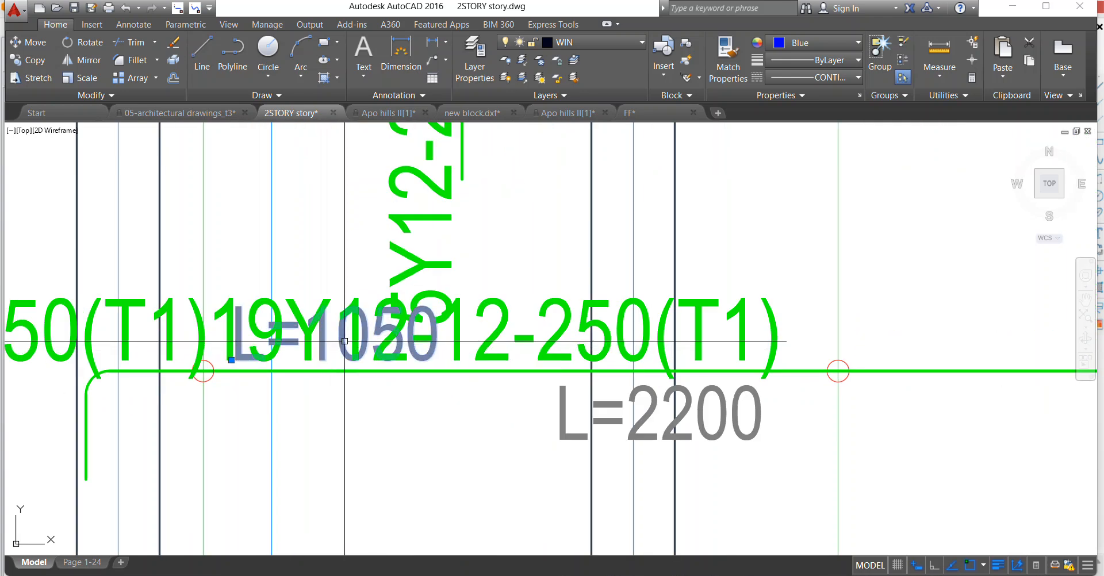
pyautogui.scroll(-5, 343, 339)
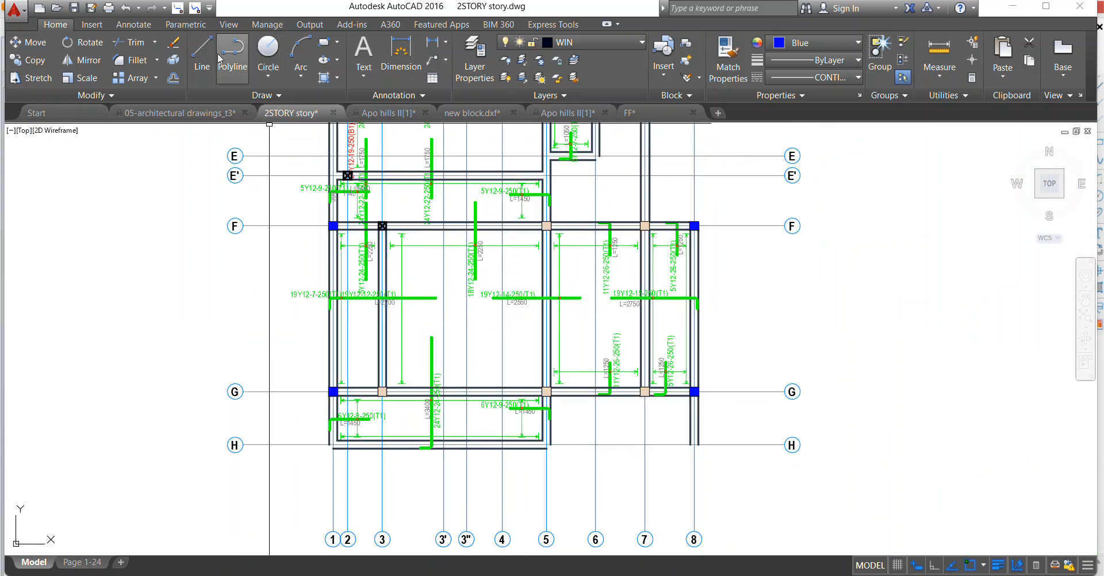
# Measure the joined horizontal top bar starting at axis 1 between axes F and G, and change its length text to L=3400.
pyautogui.click(237, 69)
pyautogui.scroll(2, 295, 261)
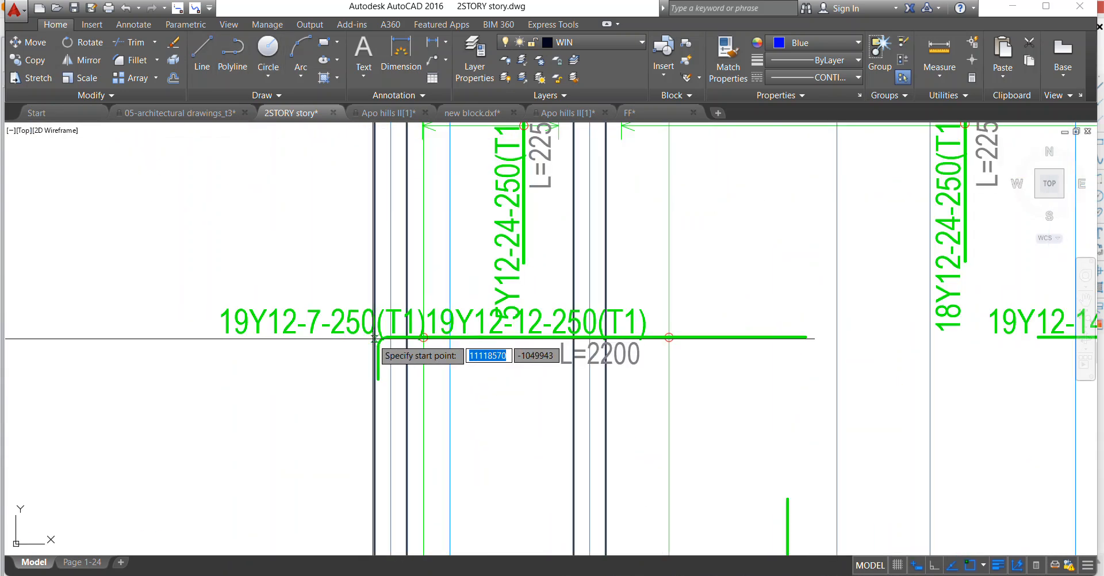
pyautogui.click(374, 339)
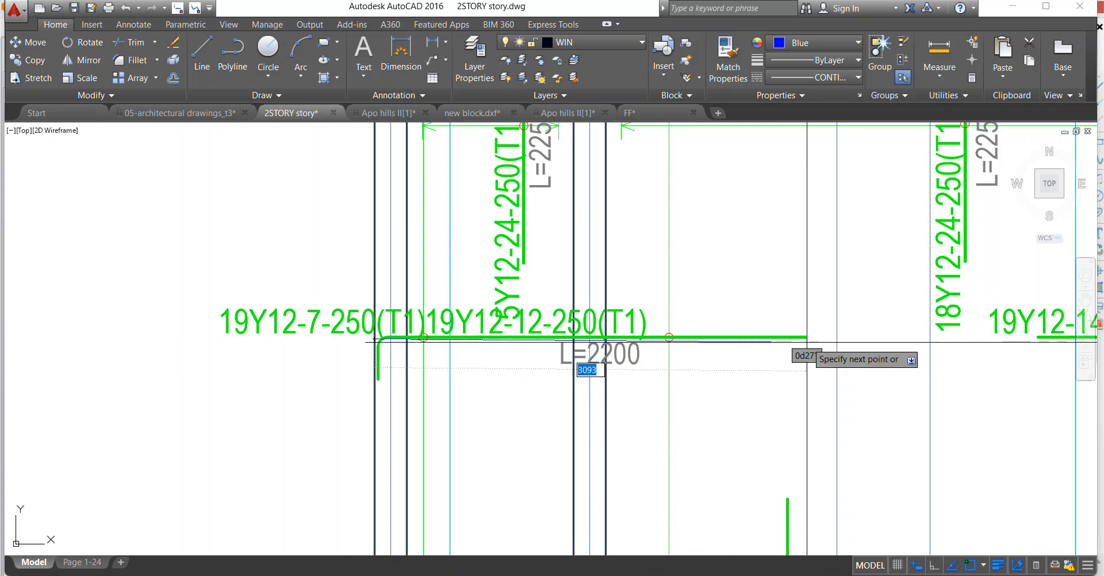
pyautogui.press('Escape')
pyautogui.doubleClick(612, 361)
pyautogui.scroll(2, 612, 361)
pyautogui.click(593, 372)
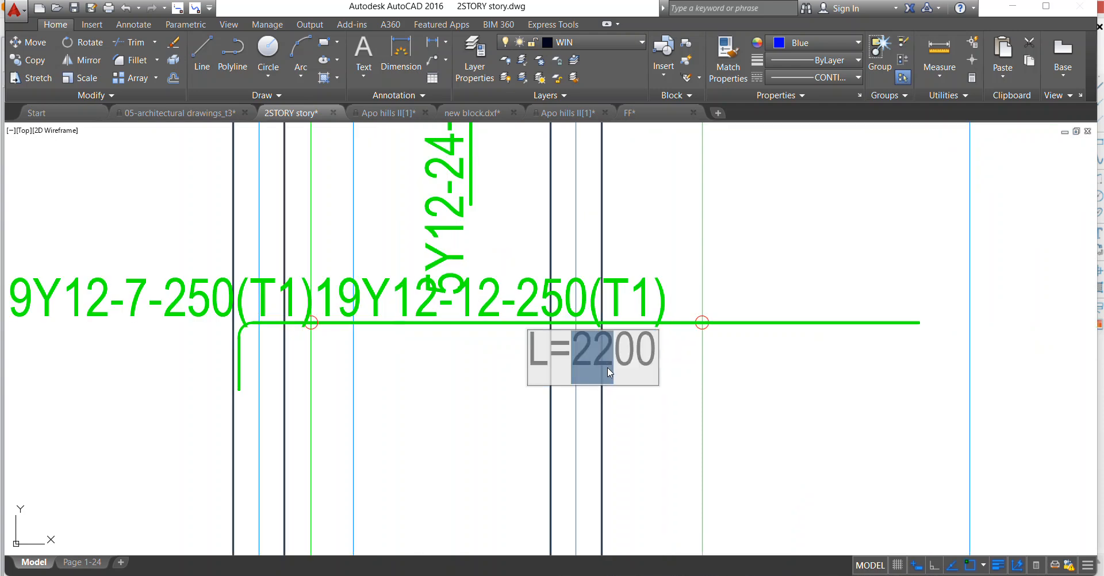
pyautogui.write('34')
pyautogui.press('Return')
pyautogui.scroll(-2, 419, 350)
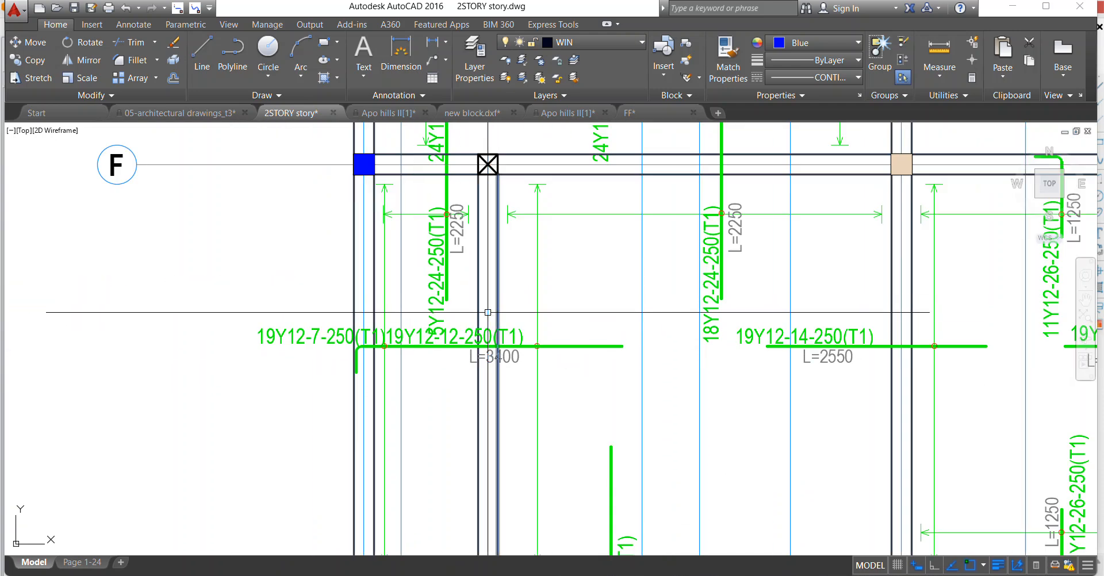
# Erase the redundant vertical span line with arrowheads beside axis 1 between axes F and G.
pyautogui.scroll(-5, 418, 350)
pyautogui.scroll(4, 419, 349)
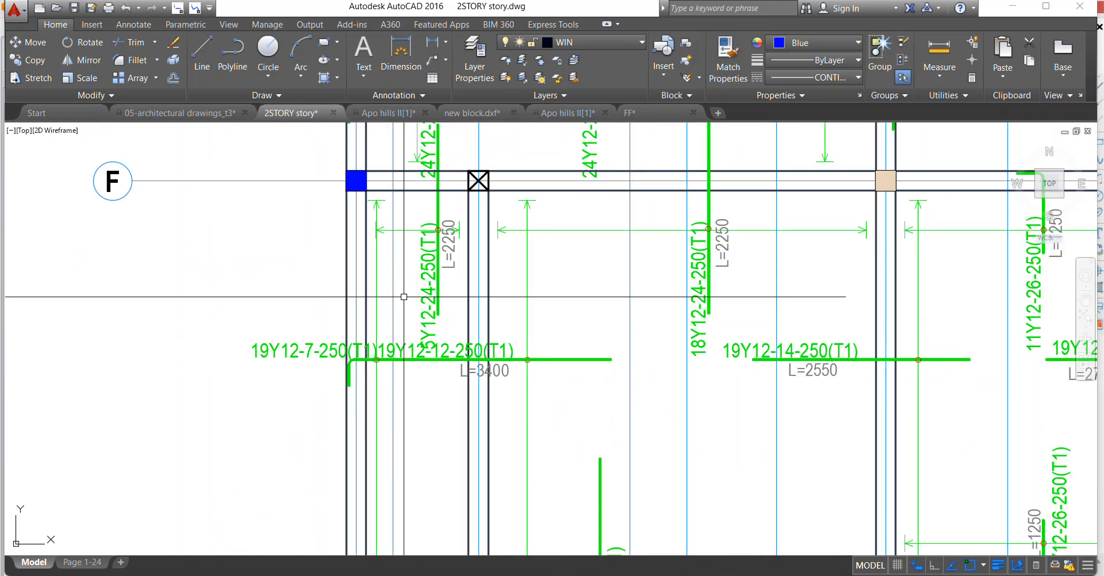
pyautogui.scroll(-2, 431, 368)
pyautogui.scroll(4, 397, 232)
pyautogui.scroll(4, 382, 226)
pyautogui.click(333, 239)
pyautogui.click(320, 217)
pyautogui.scroll(2, 361, 264)
pyautogui.scroll(-6, 362, 264)
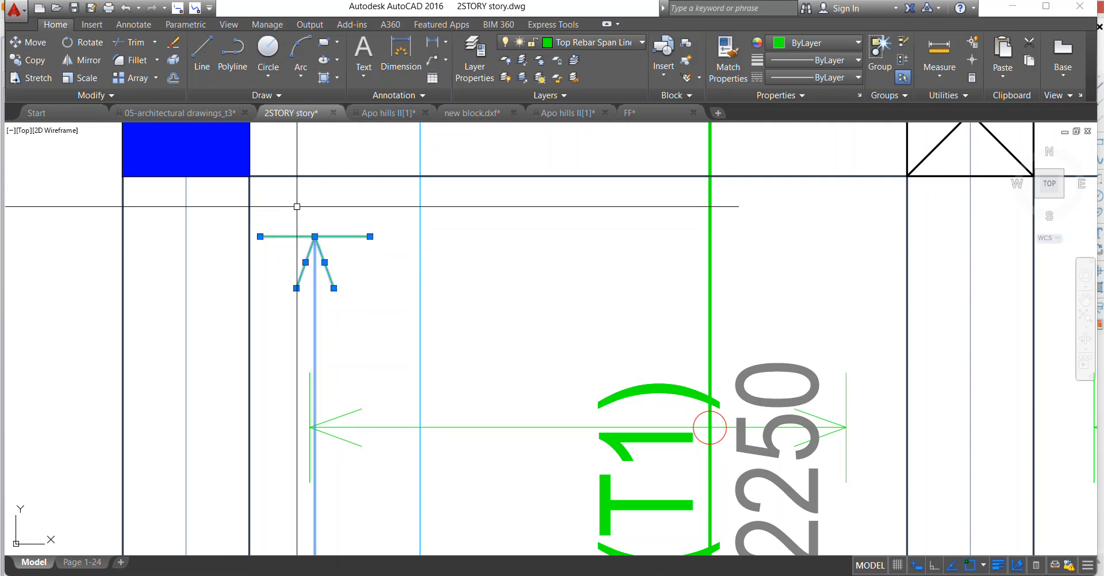
pyautogui.scroll(5, 310, 258)
pyautogui.scroll(4, 363, 320)
pyautogui.click(335, 242)
pyautogui.click(292, 186)
pyautogui.press('Escape')
pyautogui.scroll(-6, 292, 186)
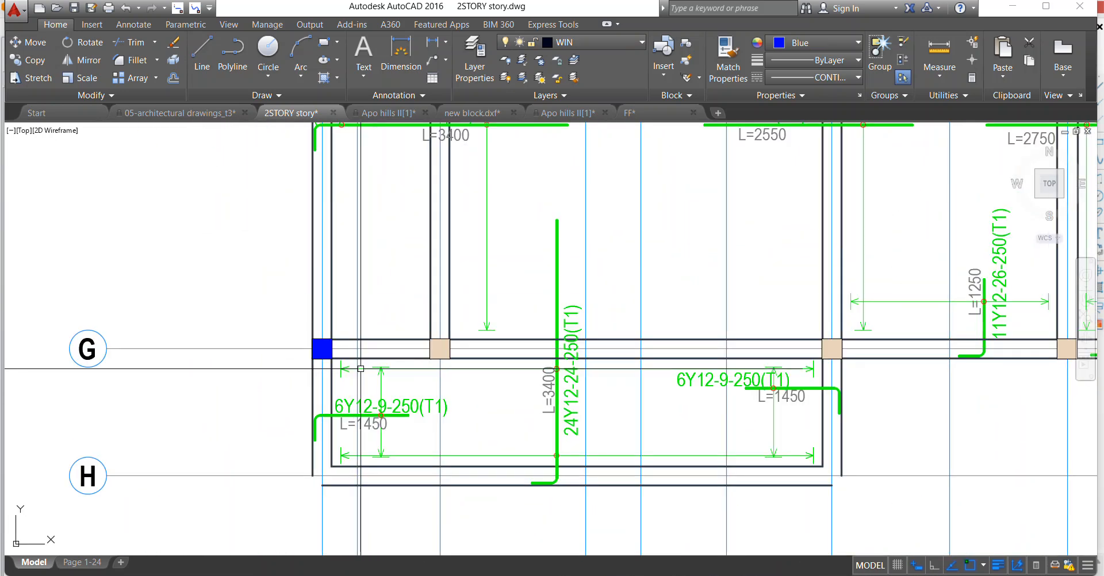
# Erase the red 24Y12-19-250(B1) label beside axis 2 at axis E'.
pyautogui.scroll(4, 367, 270)
pyautogui.scroll(-5, 366, 270)
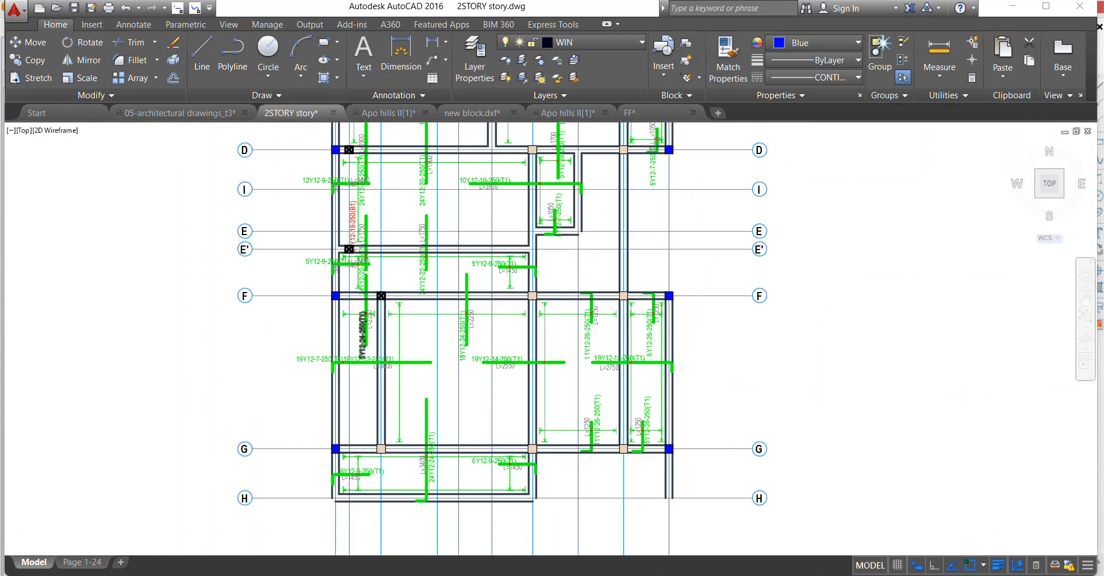
pyautogui.scroll(7, 336, 196)
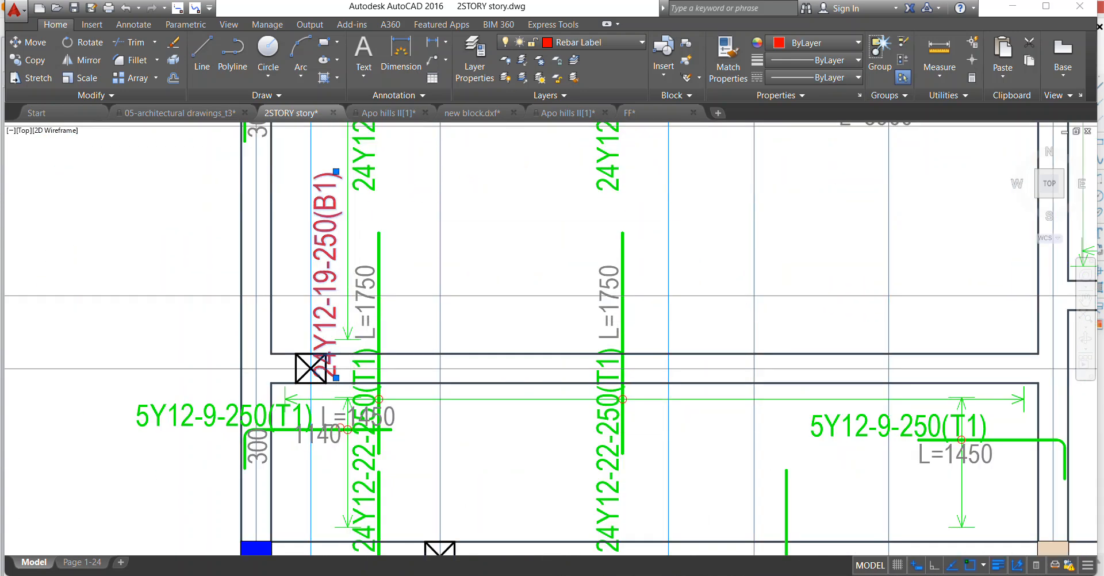
pyautogui.scroll(2, 349, 434)
pyautogui.press('Escape')
pyautogui.scroll(-4, 368, 216)
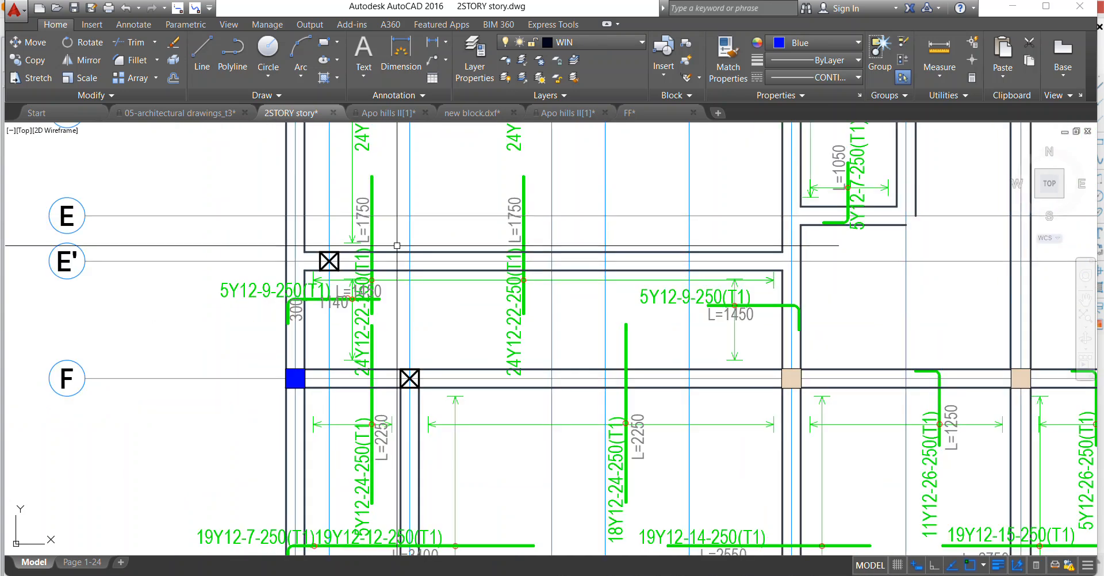
# Erase the duplicate 24Y12-22-250(T1) bar nearest axis 2 at axis E', together with its L=1750 text and red circle.
pyautogui.scroll(-2, 409, 335)
pyautogui.scroll(2, 399, 340)
pyautogui.scroll(-2, 421, 265)
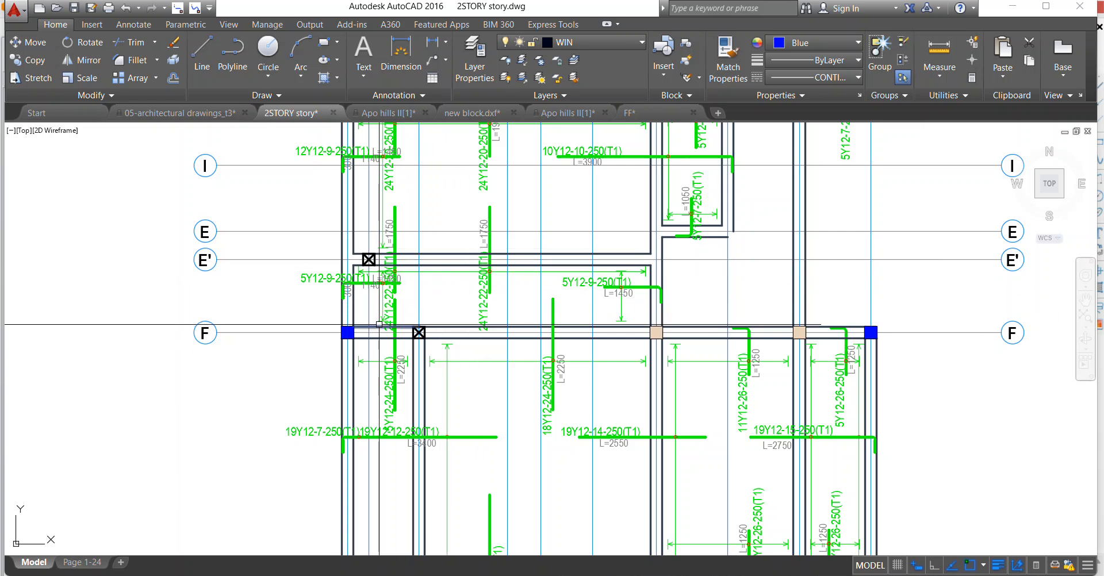
pyautogui.scroll(4, 406, 280)
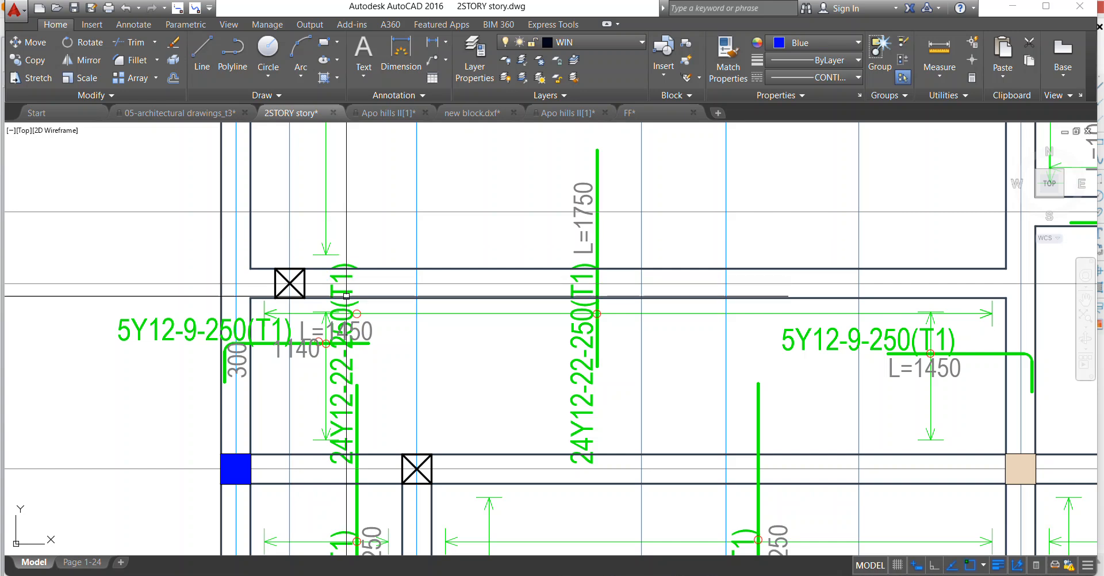
pyautogui.scroll(3, 354, 312)
pyautogui.scroll(-3, 370, 311)
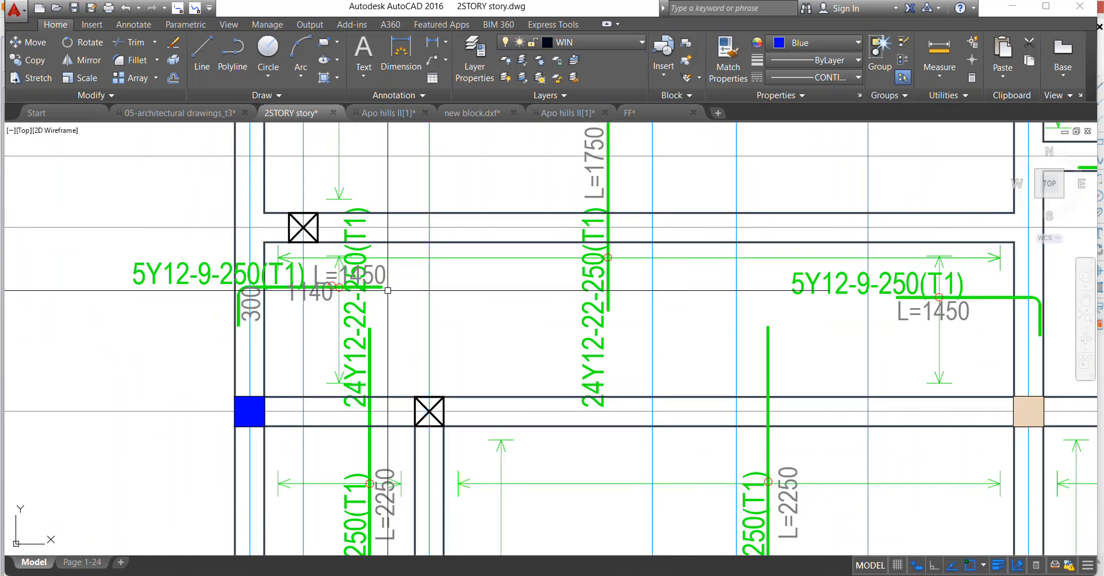
pyautogui.scroll(-2, 388, 290)
pyautogui.scroll(4, 363, 396)
pyautogui.scroll(-4, 405, 375)
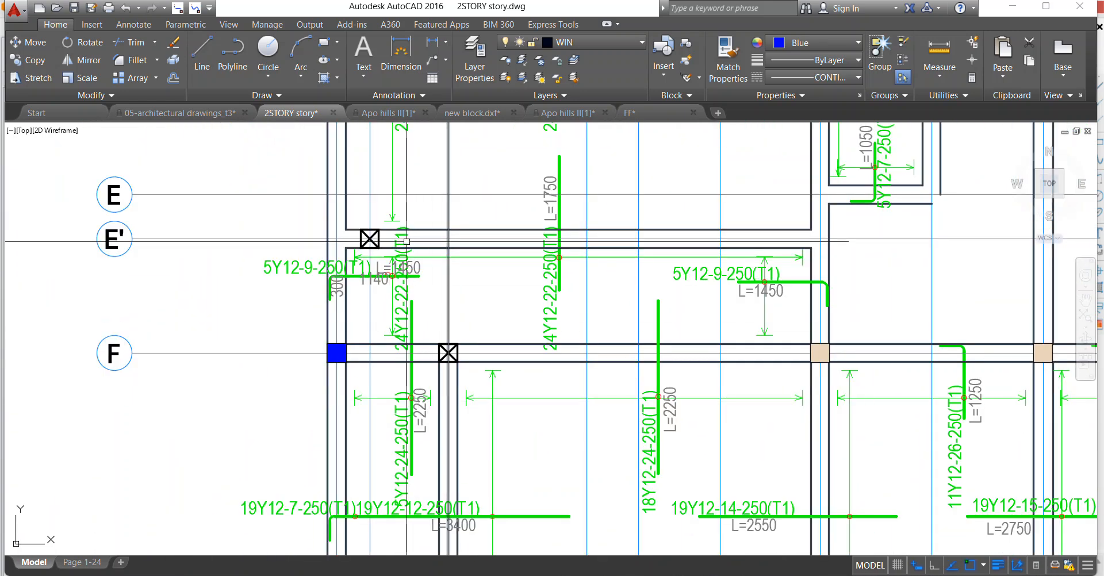
# Erase the 1140 and 300 texts around the 5Y12-9-250(T1) bar beside axis 1.
pyautogui.scroll(3, 408, 242)
pyautogui.click(349, 345)
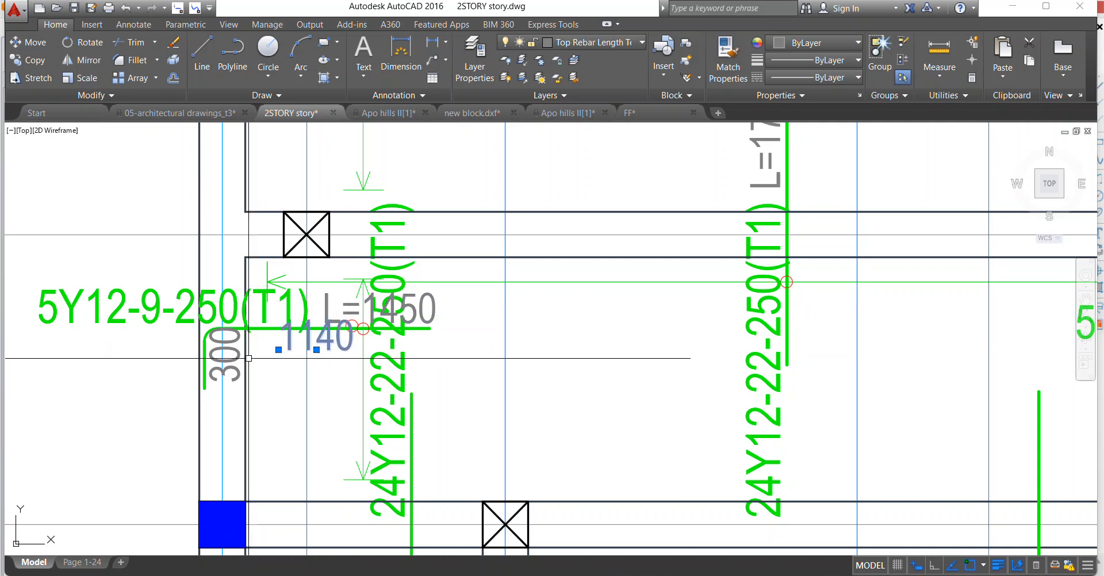
pyautogui.press('Delete')
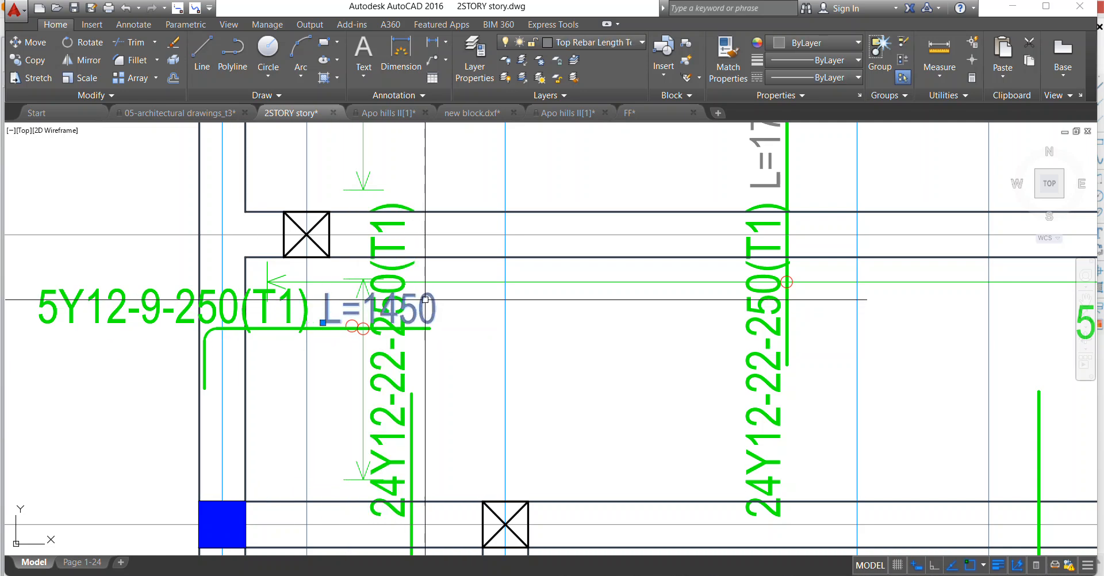
# Erase the leftover 24Y12-22-250(T1) label overlapping the 5Y12-9-250(T1) bar beside axis 1.
pyautogui.scroll(-5, 424, 300)
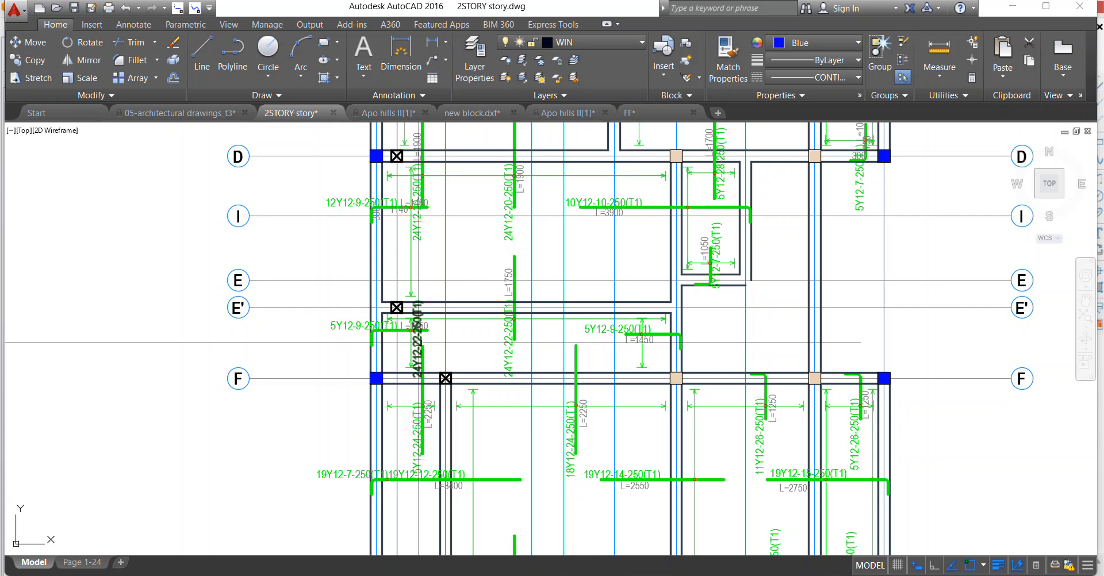
pyautogui.scroll(-2, 407, 306)
pyautogui.scroll(5, 397, 322)
pyautogui.scroll(-4, 376, 368)
pyautogui.scroll(4, 376, 364)
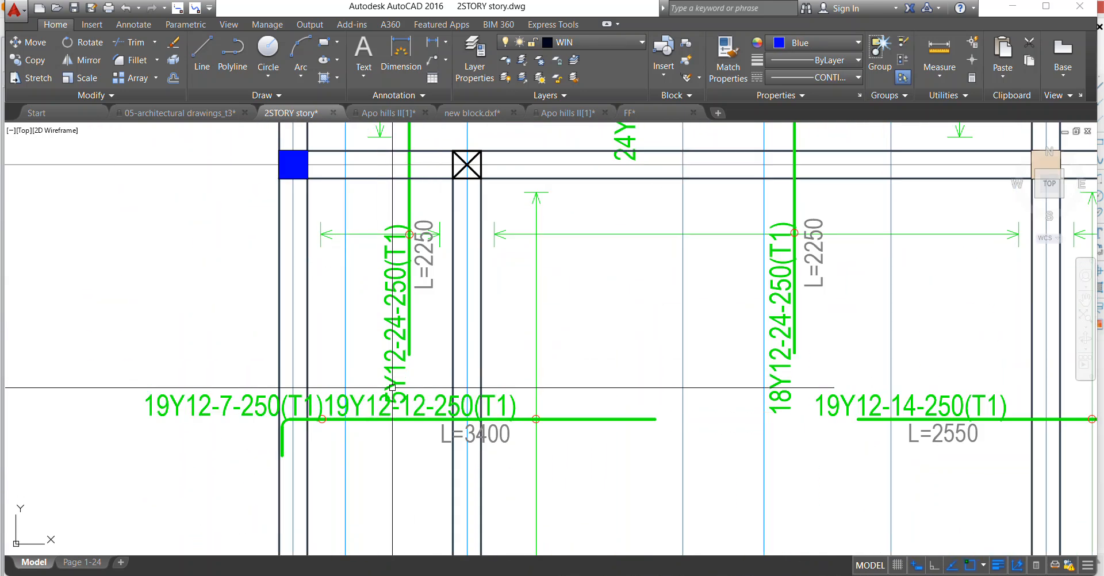
# Erase the redundant 19Y12-7-250(T1) label above the L=3400 joined top bar.
pyautogui.click(322, 421)
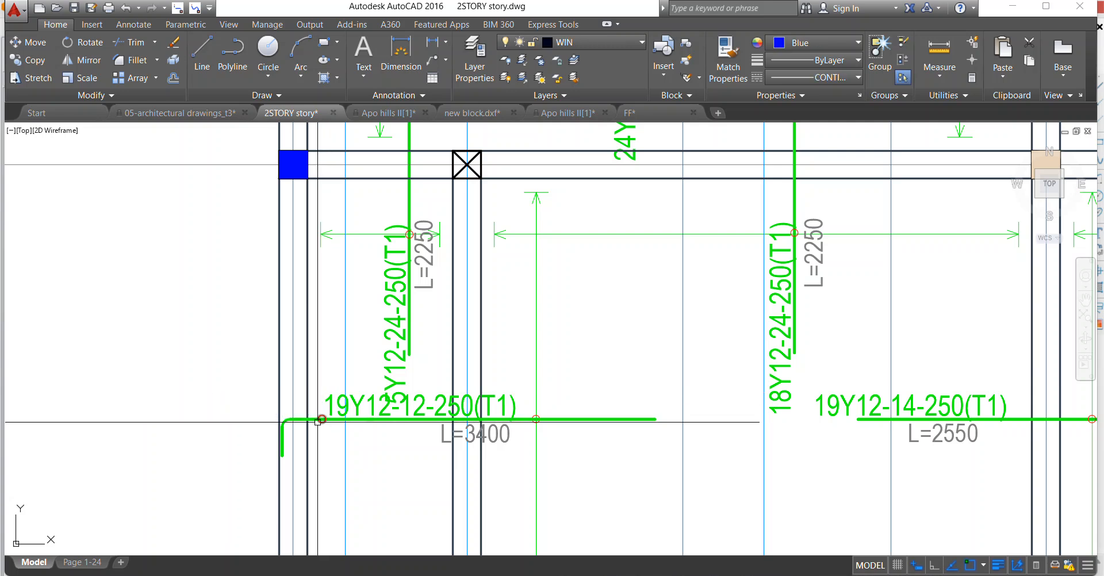
pyautogui.press('Escape')
pyautogui.scroll(-3, 322, 420)
# Erase the extra red circle on the 5Y12-9-250(T1) bar beside axis 1 and move its L=1450 text below the bar.
pyautogui.scroll(4, 419, 319)
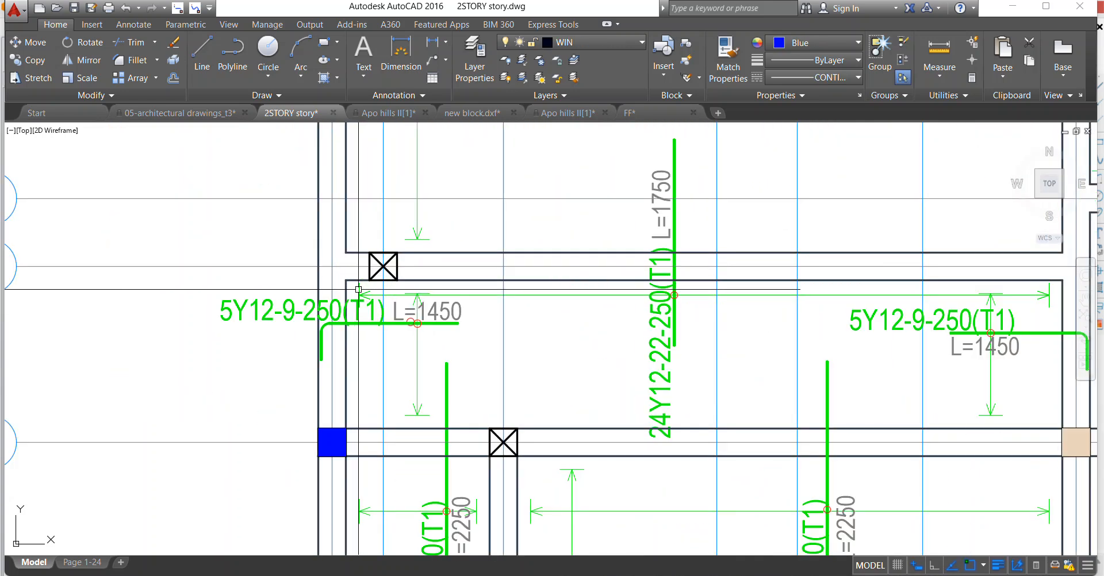
pyautogui.scroll(4, 419, 319)
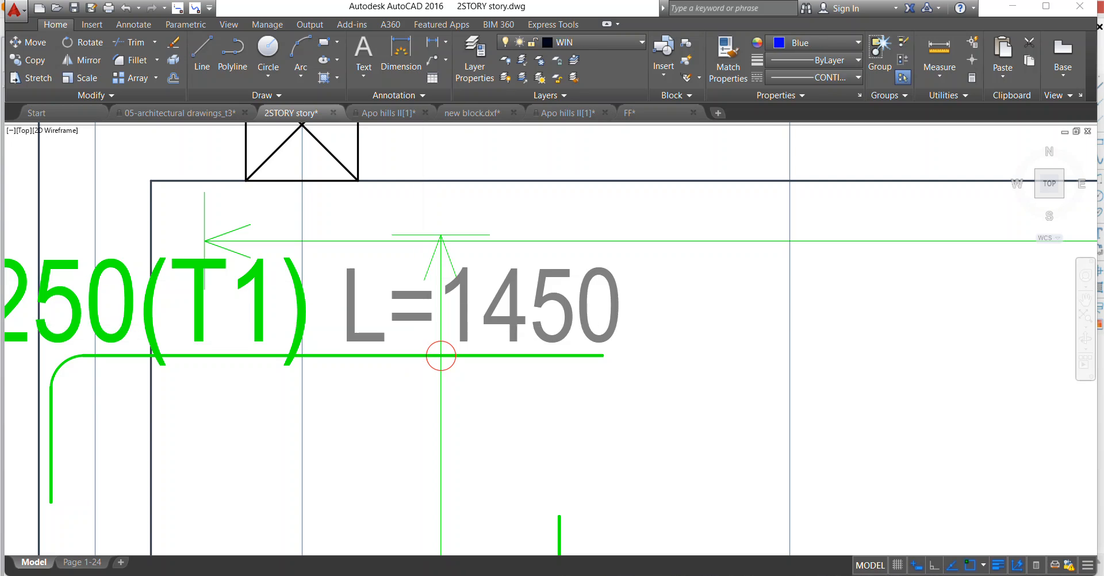
pyautogui.click(416, 331)
pyautogui.rightClick(416, 330)
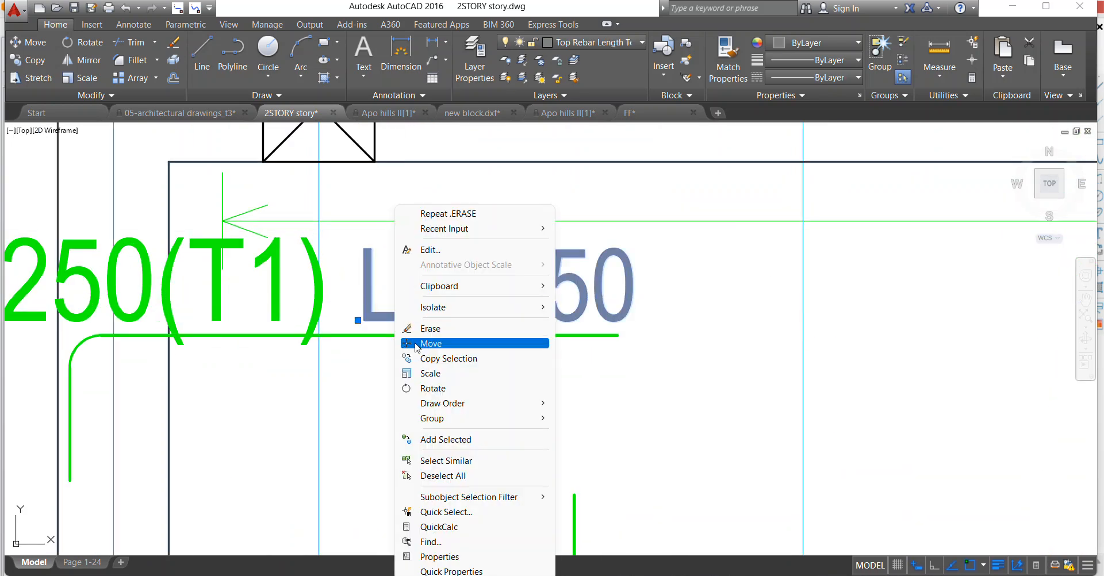
pyautogui.click(417, 344)
pyautogui.click(426, 339)
pyautogui.scroll(-4, 449, 345)
pyautogui.click(401, 373)
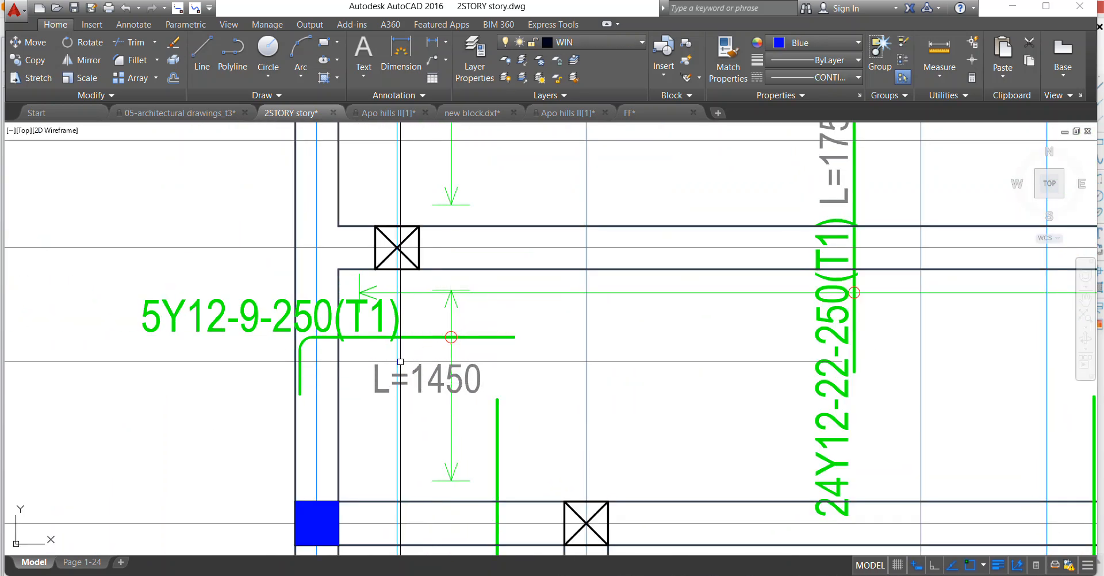
# Move the 5Y12-9-250(T1) bar beside axis 1 with its label and circle down along the span line, closer to its L=1450 text.
pyautogui.scroll(2, 402, 356)
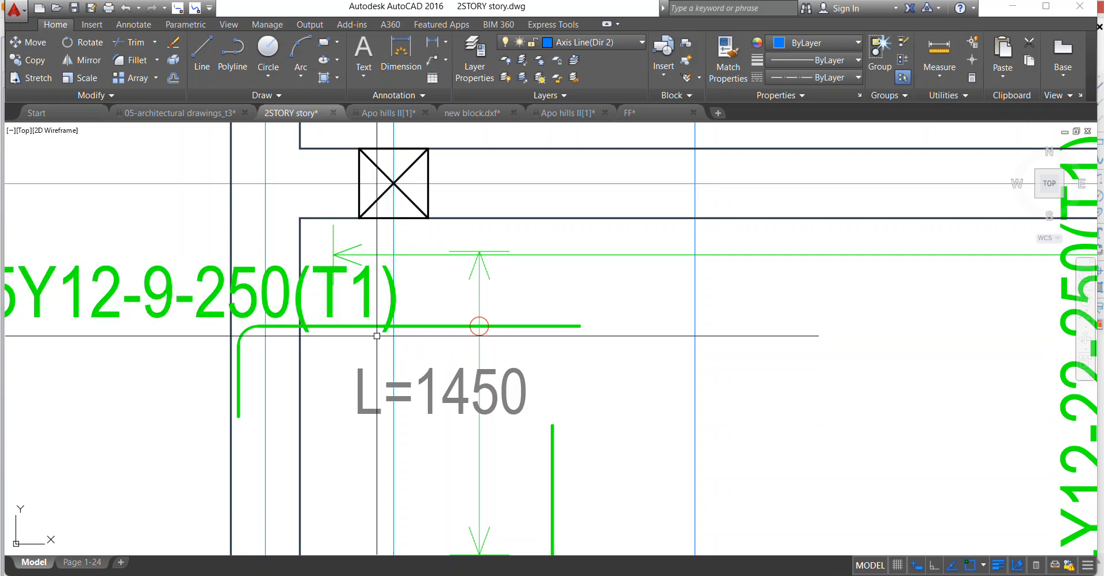
pyautogui.click(383, 327)
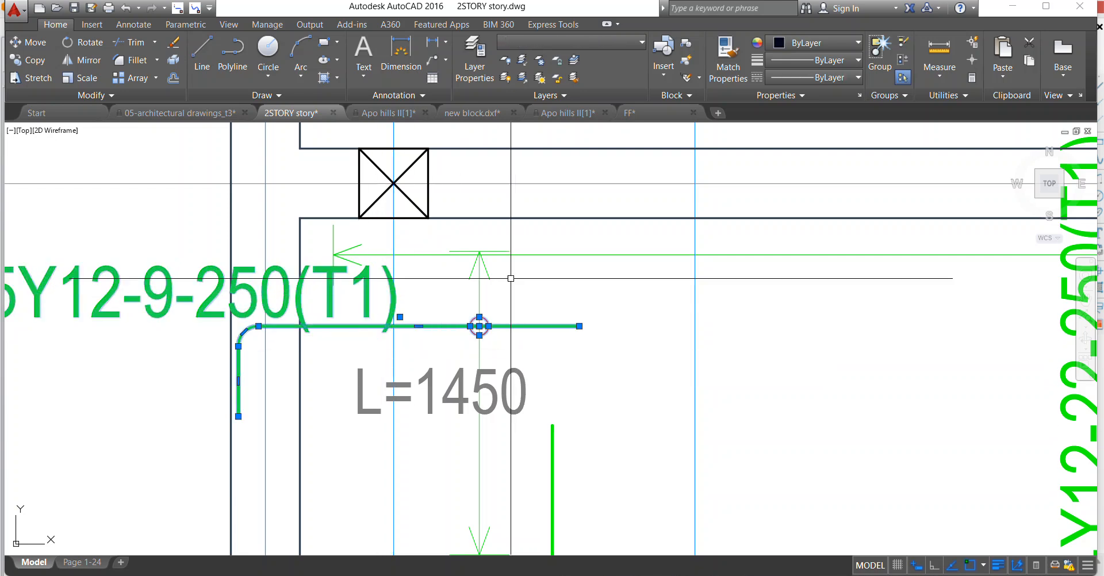
pyautogui.rightClick(481, 325)
pyautogui.click(527, 340)
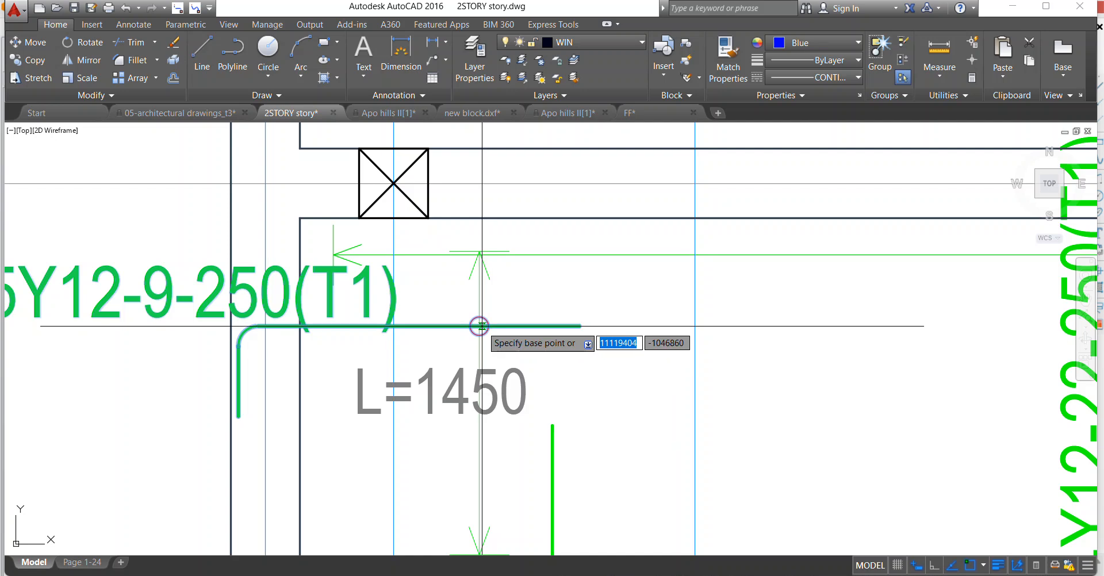
pyautogui.click(479, 326)
pyautogui.scroll(3, 479, 359)
pyautogui.click(479, 359)
pyautogui.scroll(-5, 419, 328)
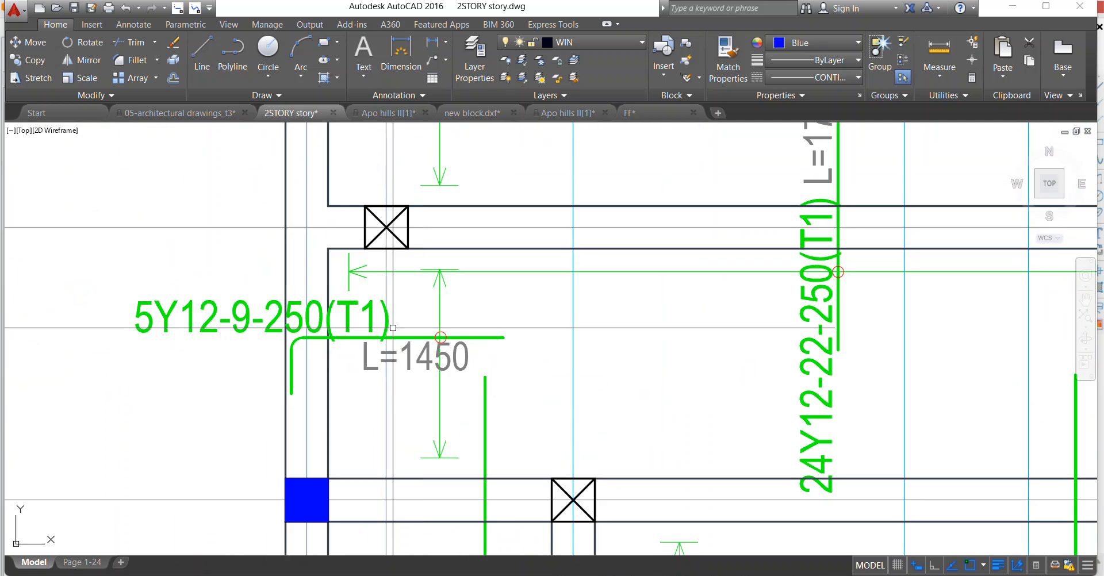
# Move the 5Y12-9-250(T1) label beside axis 1 sideways so it sits above its bar, inside the slab panel.
pyautogui.click(198, 316)
pyautogui.rightClick(196, 317)
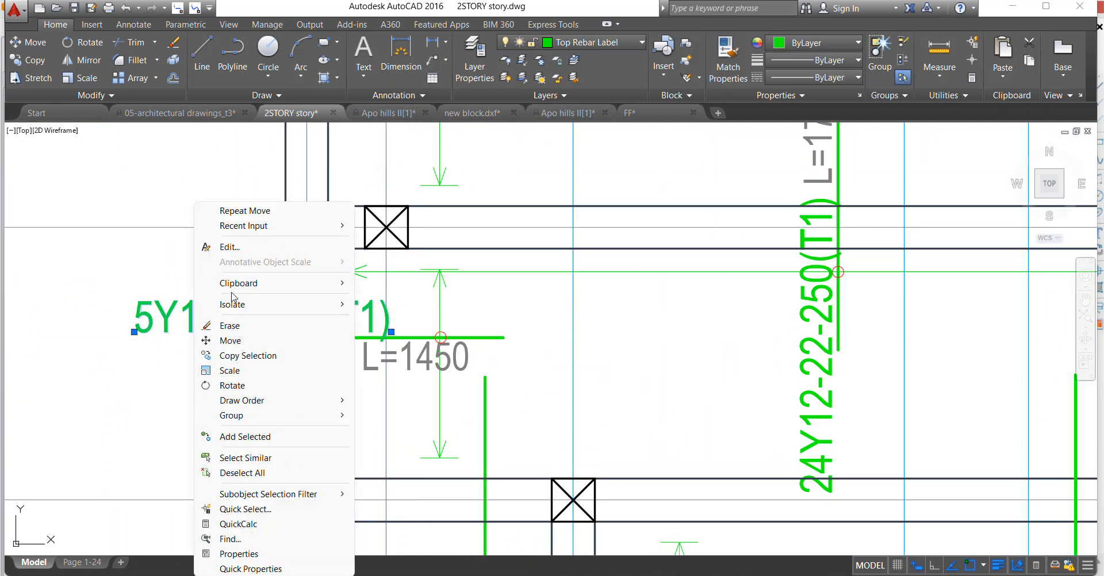
pyautogui.click(226, 339)
pyautogui.click(224, 326)
pyautogui.scroll(5, 470, 336)
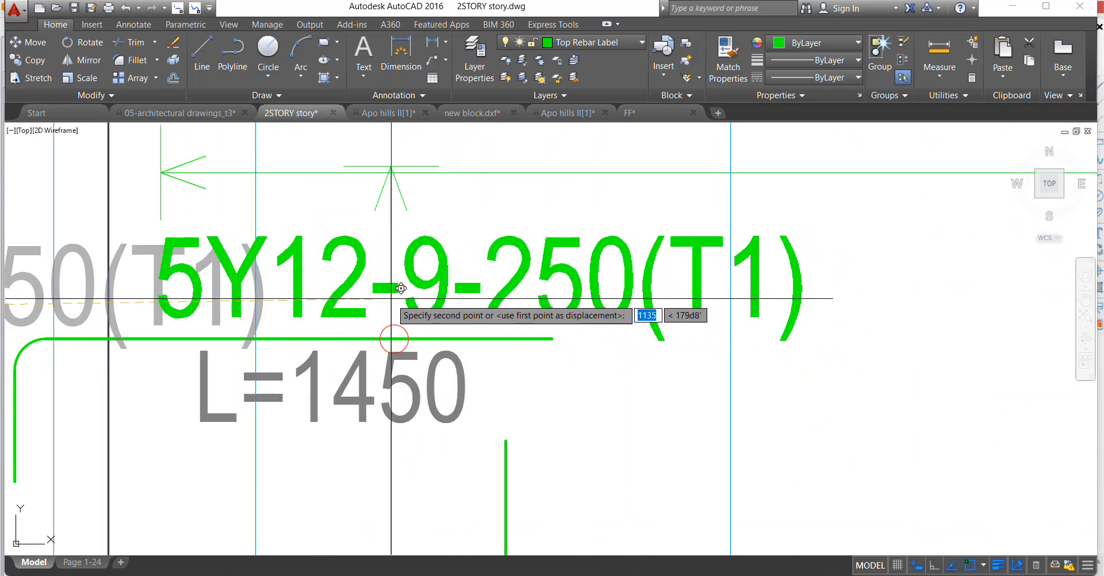
pyautogui.click(401, 288)
pyautogui.scroll(-8, 401, 288)
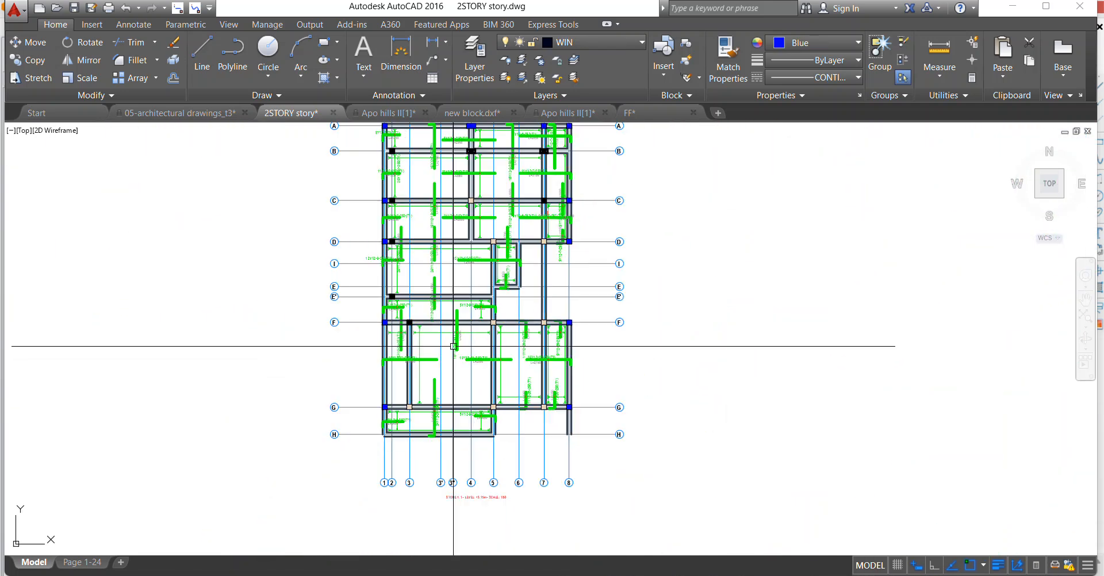
# Draw two crossing diagonal polylines over the stair opening, from F/5 to D/7 and from D/6 to F/7.
pyautogui.scroll(2, 527, 272)
pyautogui.click(232, 55)
pyautogui.scroll(2, 473, 353)
pyautogui.click(471, 354)
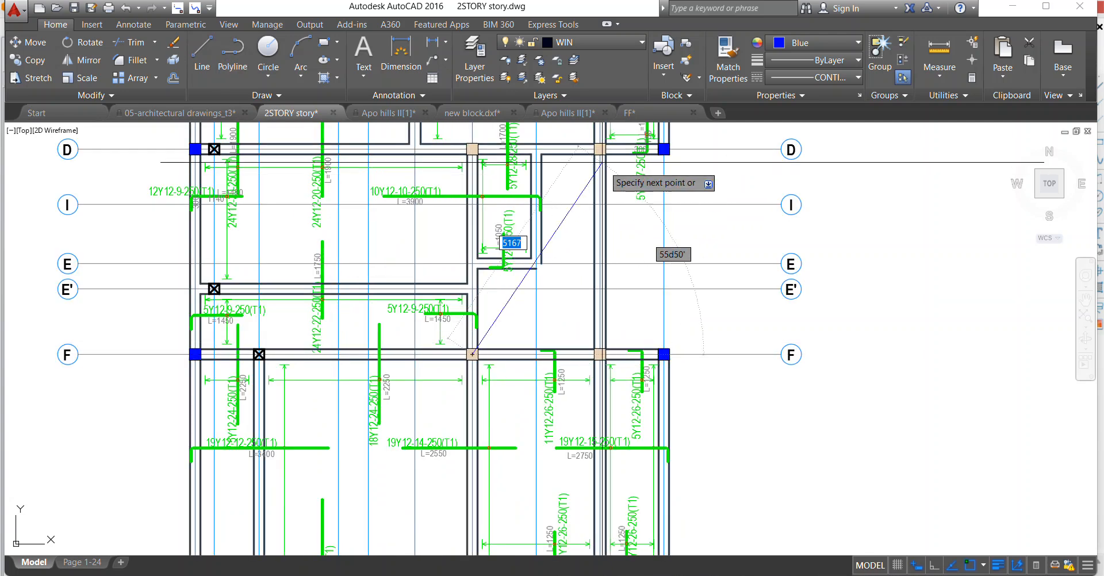
pyautogui.click(599, 149)
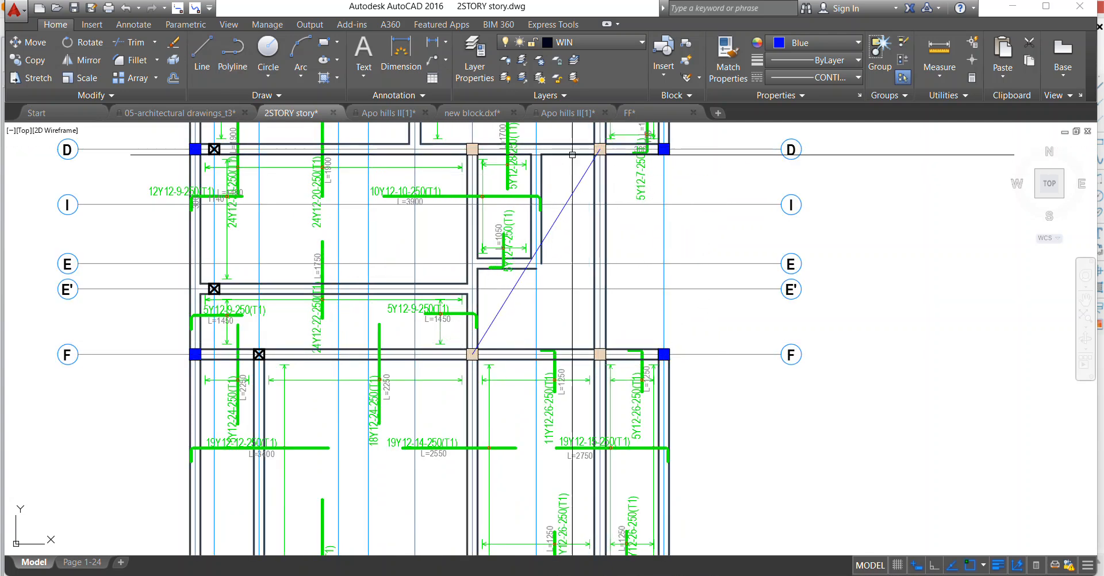
pyautogui.click(536, 149)
pyautogui.click(600, 354)
pyautogui.press('Return')
pyautogui.scroll(-10, 551, 362)
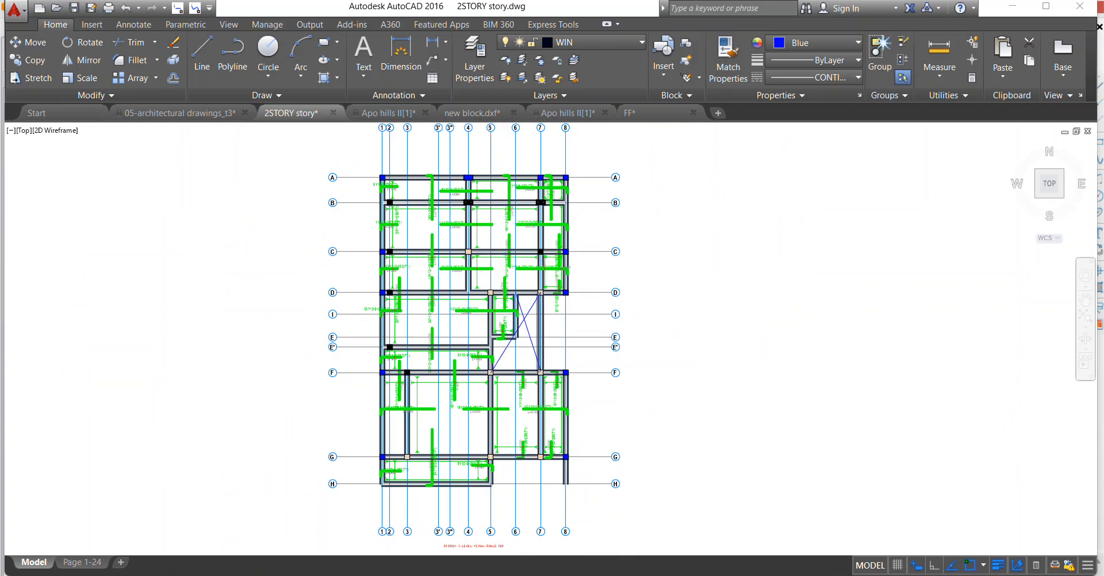
# Copy the red "stairs" text from the upper slab drawing onto the crossed stair opening below axis D in the lower plan.
pyautogui.scroll(6, 520, 245)
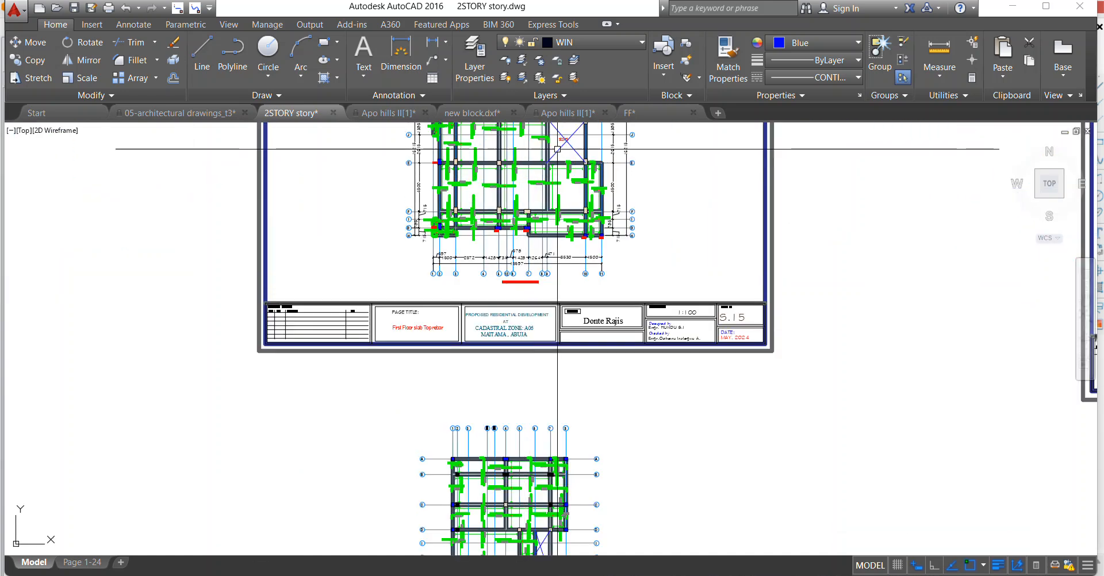
pyautogui.scroll(-2, 554, 210)
pyautogui.scroll(10, 540, 171)
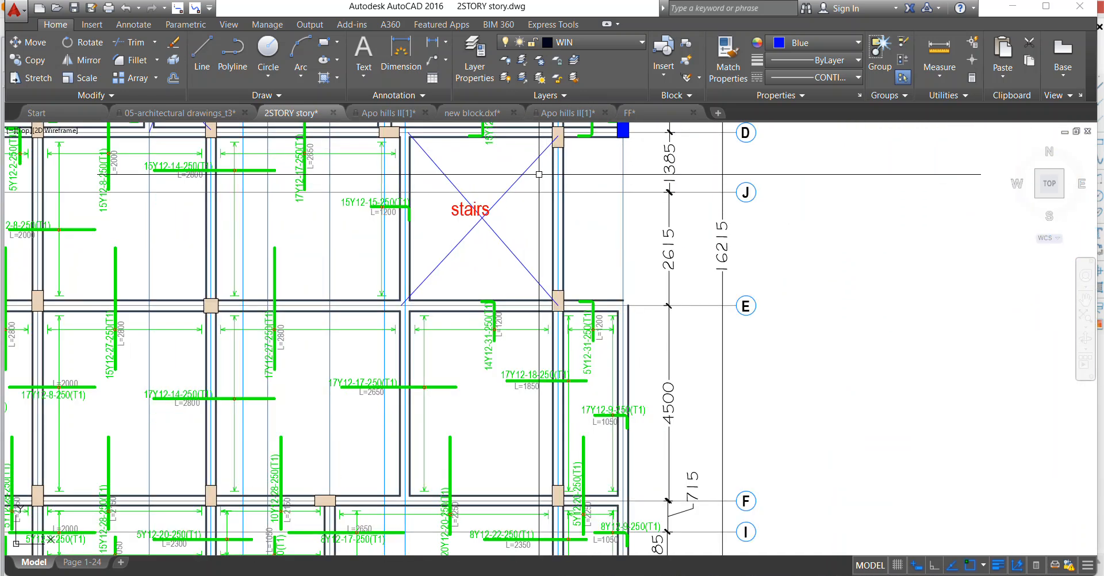
pyautogui.rightClick(440, 157)
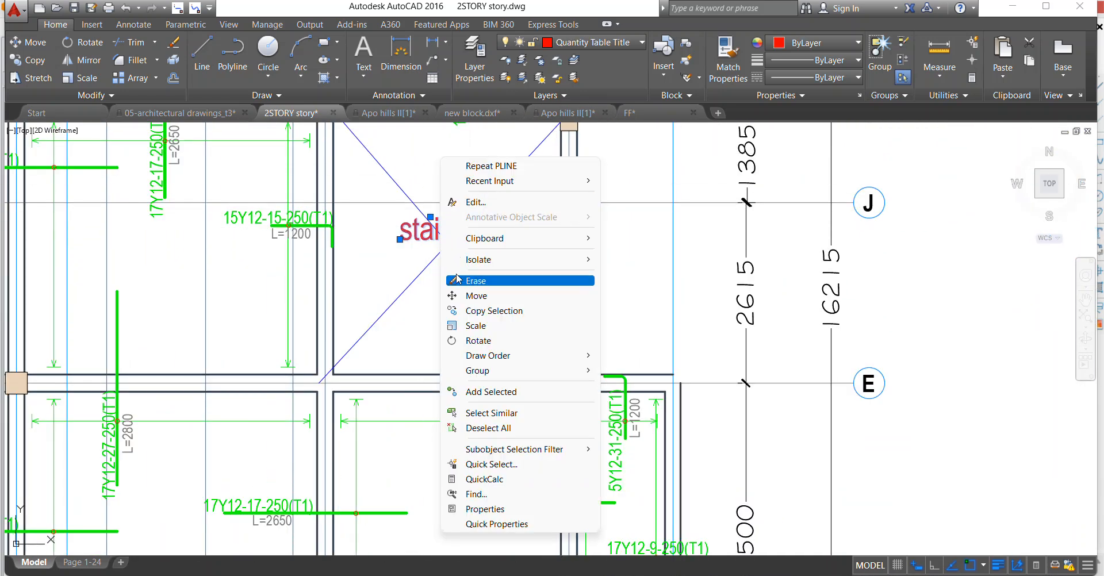
pyautogui.click(471, 311)
pyautogui.click(446, 193)
pyautogui.scroll(-5, 575, 387)
pyautogui.scroll(8, 576, 386)
pyautogui.scroll(-2, 571, 315)
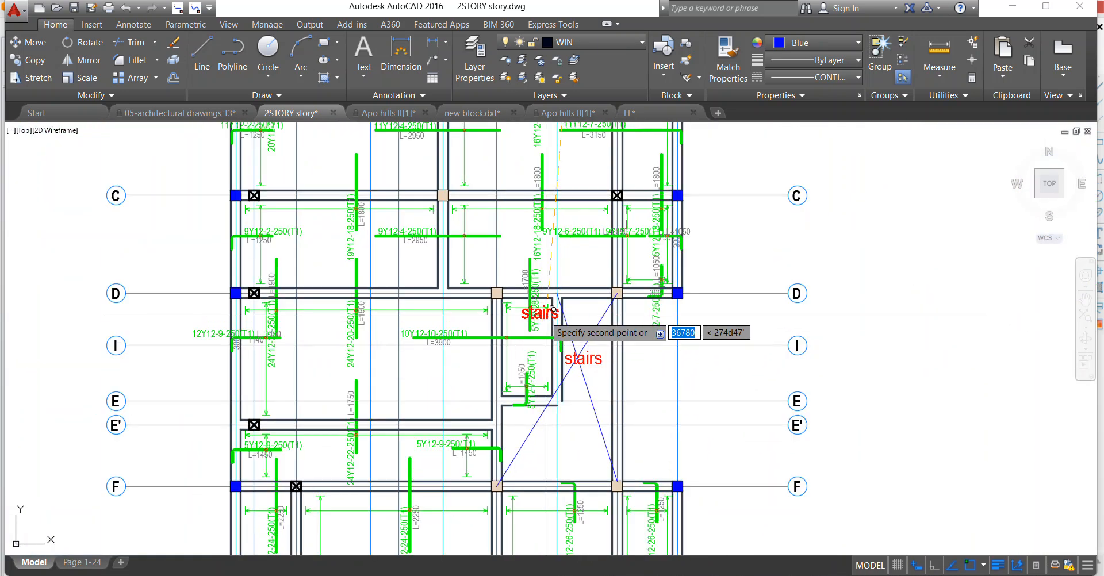
pyautogui.press('Escape')
# Select all bar length texts similar to the L=1700 text and set their colour to Cyan.
pyautogui.scroll(2, 556, 303)
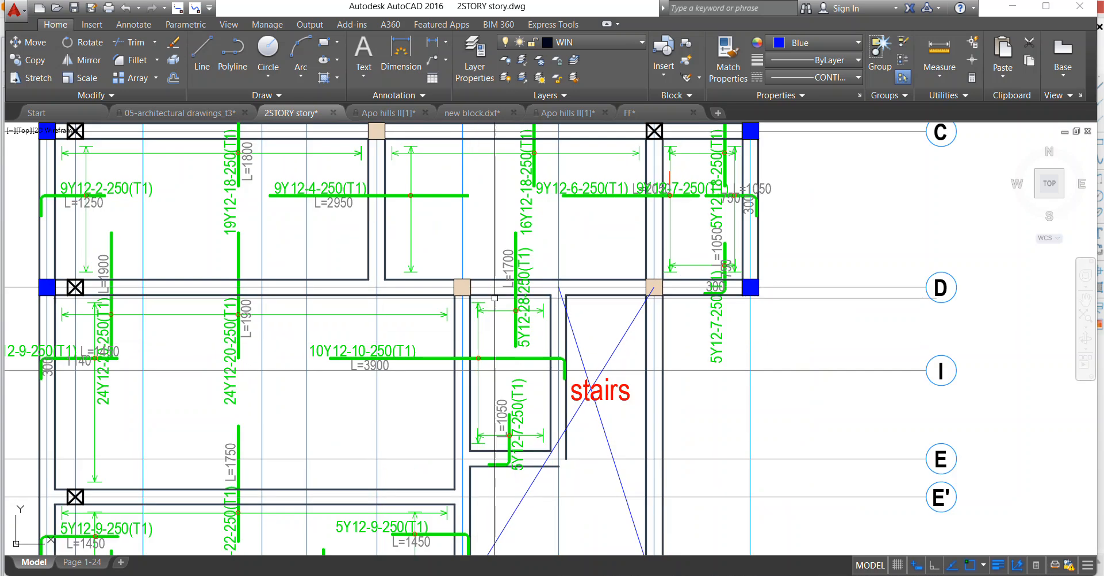
pyautogui.click(505, 248)
pyautogui.rightClick(504, 245)
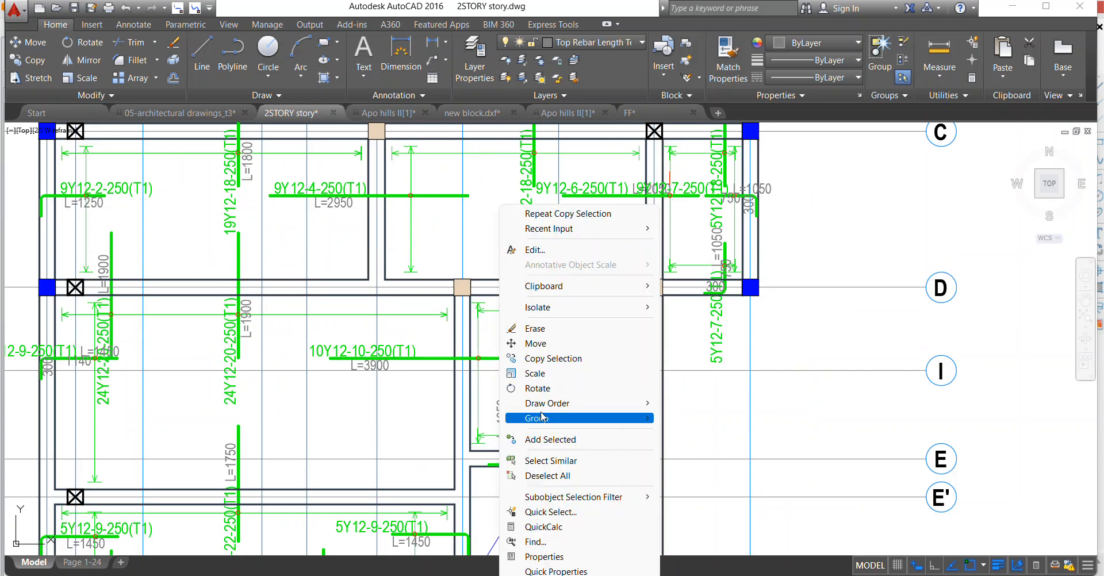
pyautogui.click(561, 462)
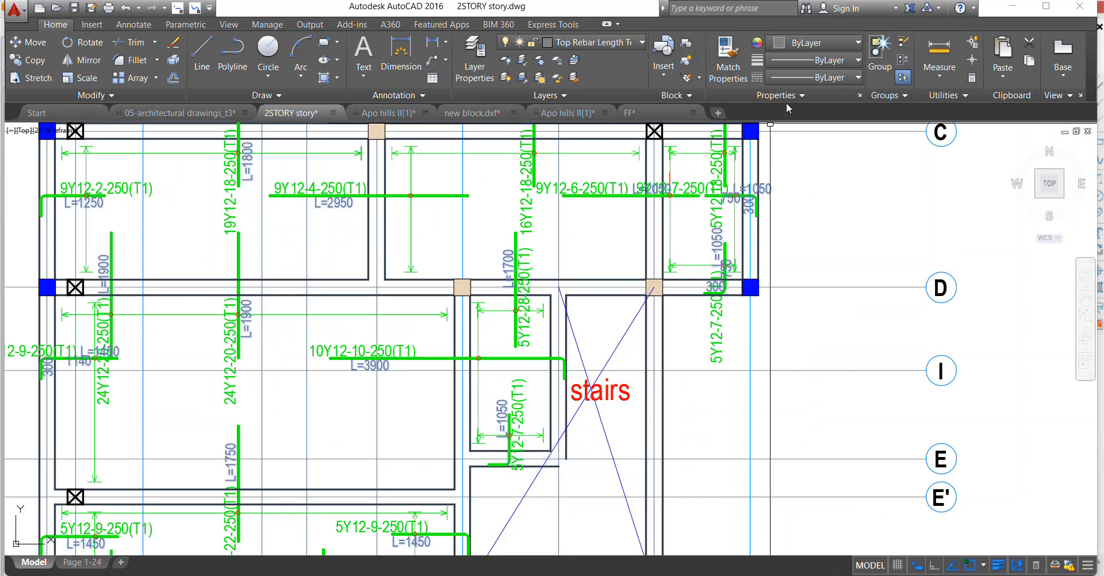
pyautogui.click(805, 43)
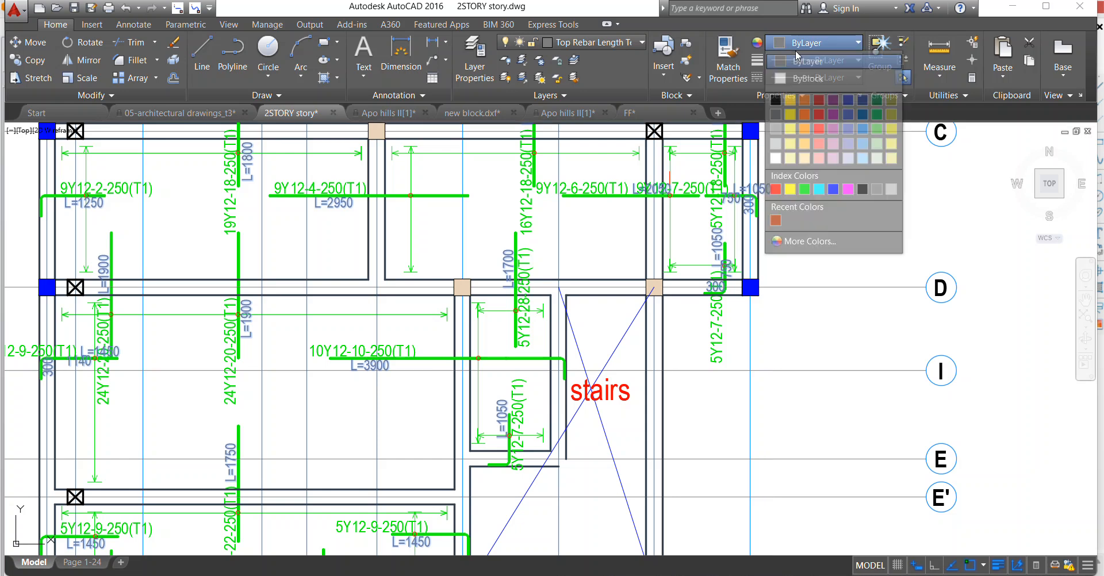
pyautogui.click(820, 189)
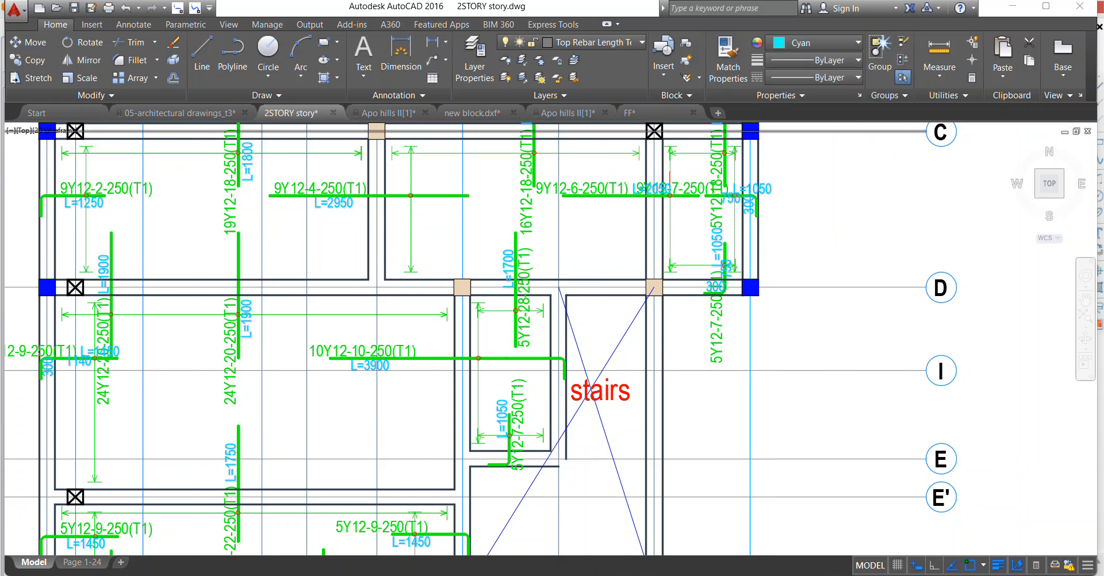
pyautogui.press('Escape')
# Erase the redundant 1140 and 300 texts at the 12Y12-9-250(T1) bar beside axis 1.
pyautogui.scroll(4, 195, 154)
pyautogui.scroll(-4, 459, 202)
pyautogui.moveTo(203, 412); pyautogui.dragTo(310, 269, button='middle')
pyautogui.scroll(2, 311, 269)
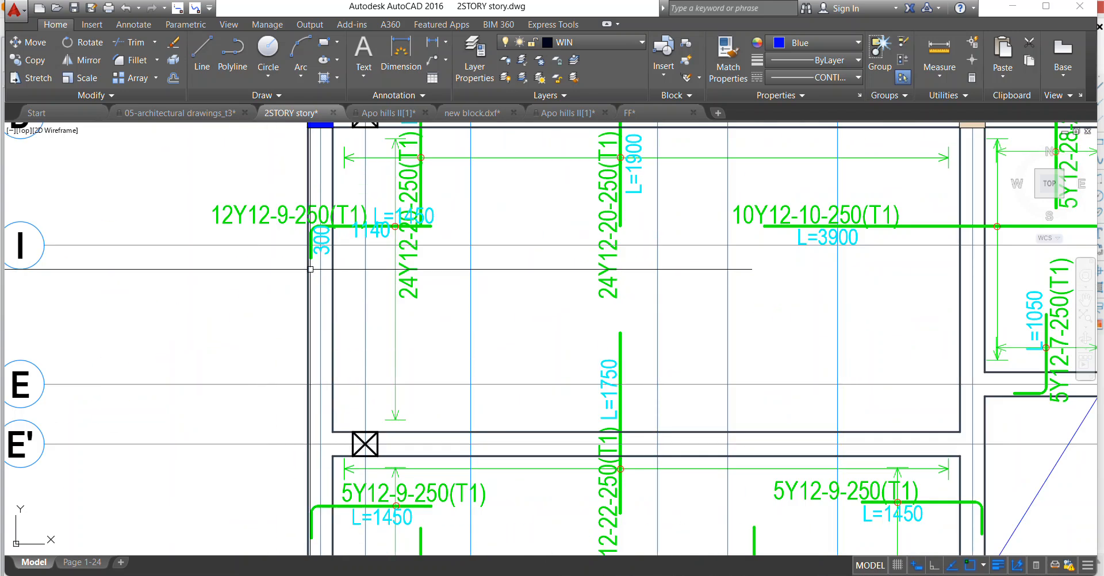
pyautogui.scroll(4, 351, 227)
pyautogui.click(374, 233)
pyautogui.click(287, 247)
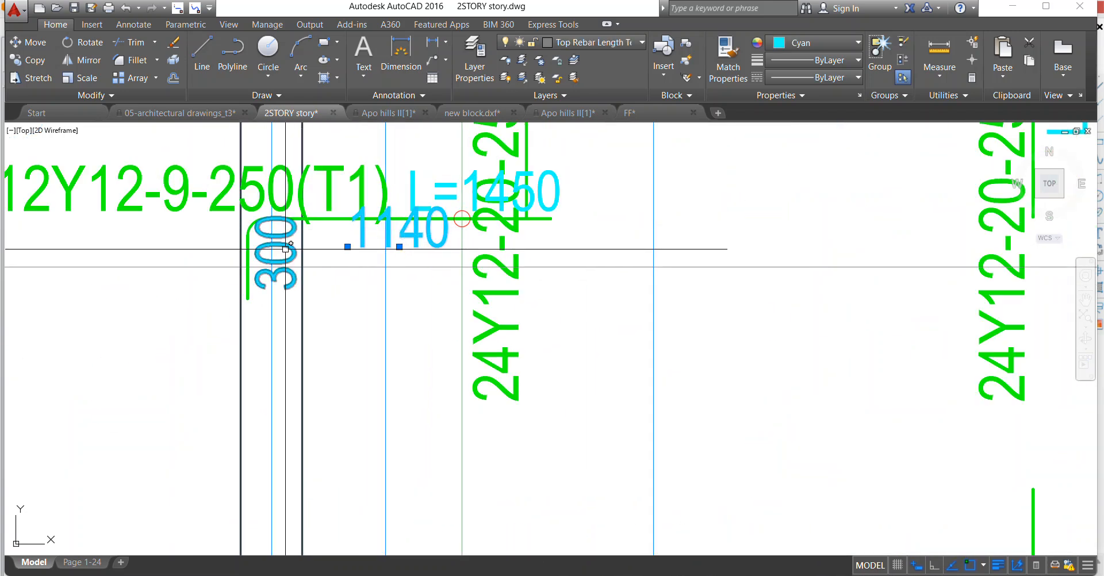
pyautogui.press('Escape')
# Erase the redundant 24Y12-20-250(T1) bar beside axis 2 at axis D, together with its label, circle and L=1900 text.
pyautogui.scroll(-6, 291, 240)
pyautogui.scroll(5, 333, 336)
pyautogui.scroll(-4, 334, 336)
pyautogui.scroll(2, 411, 271)
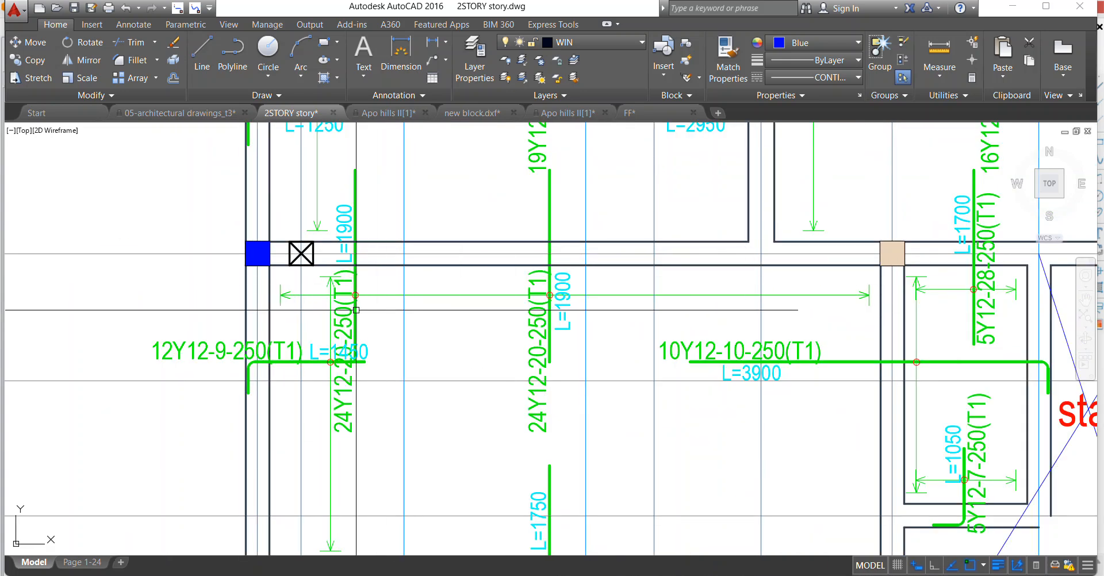
pyautogui.scroll(2, 356, 311)
pyautogui.click(382, 320)
pyautogui.click(327, 301)
pyautogui.scroll(2, 350, 266)
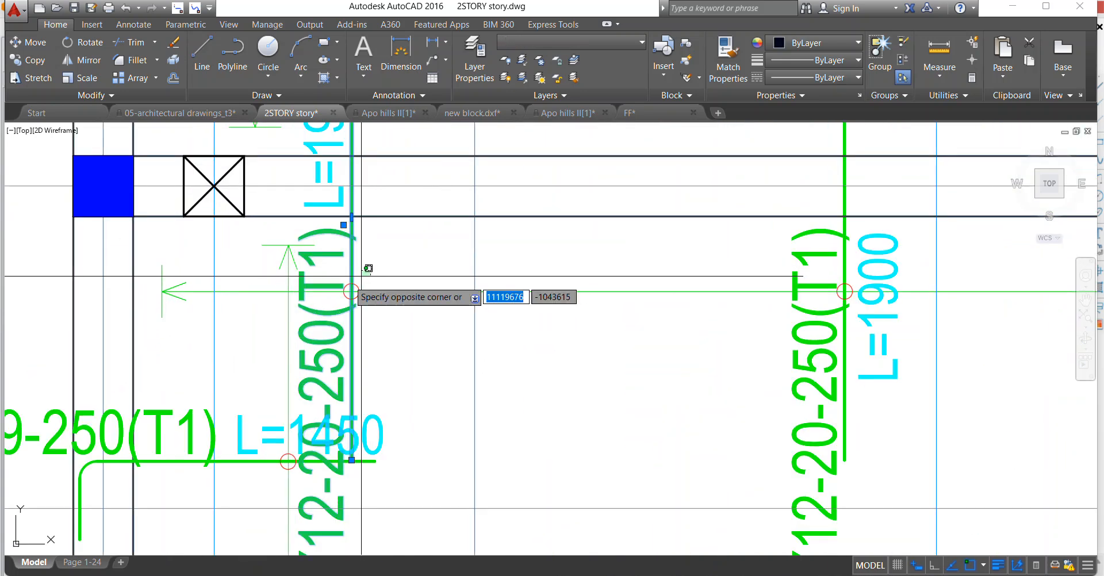
pyautogui.press('Escape')
pyautogui.scroll(-5, 351, 287)
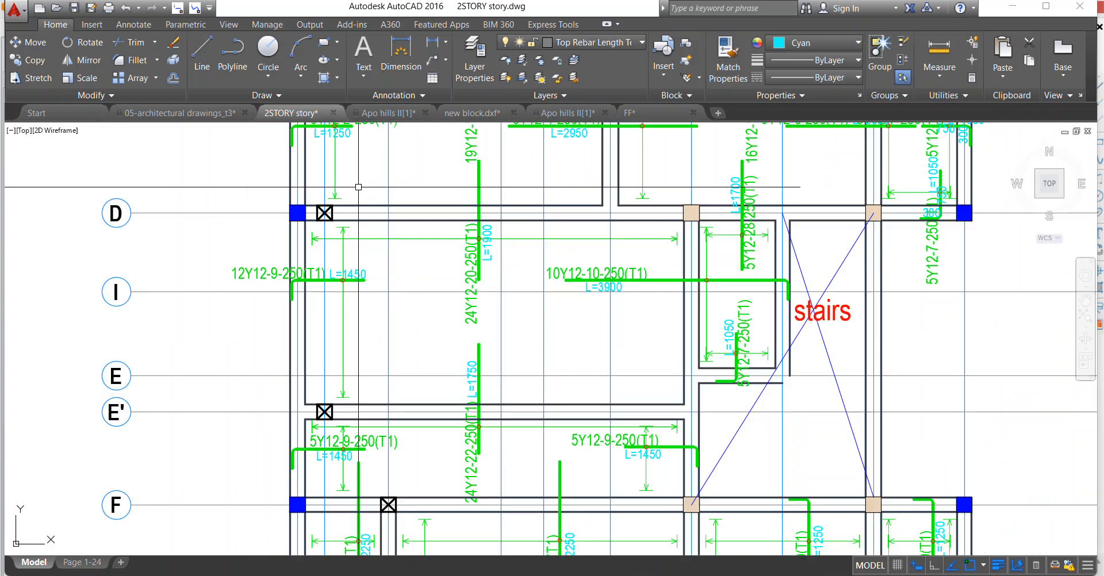
# Move the L=1450 text of the 12Y12-9-250(T1) bar to just below the bar.
pyautogui.scroll(2, 357, 261)
pyautogui.scroll(2, 402, 209)
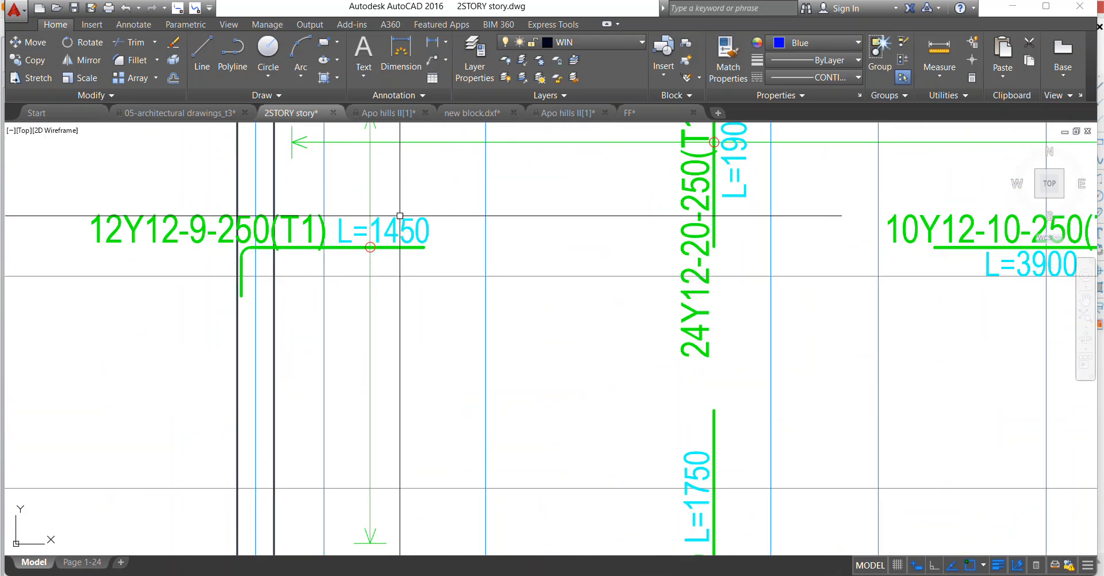
pyautogui.rightClick(397, 178)
pyautogui.click(434, 318)
pyautogui.click(372, 279)
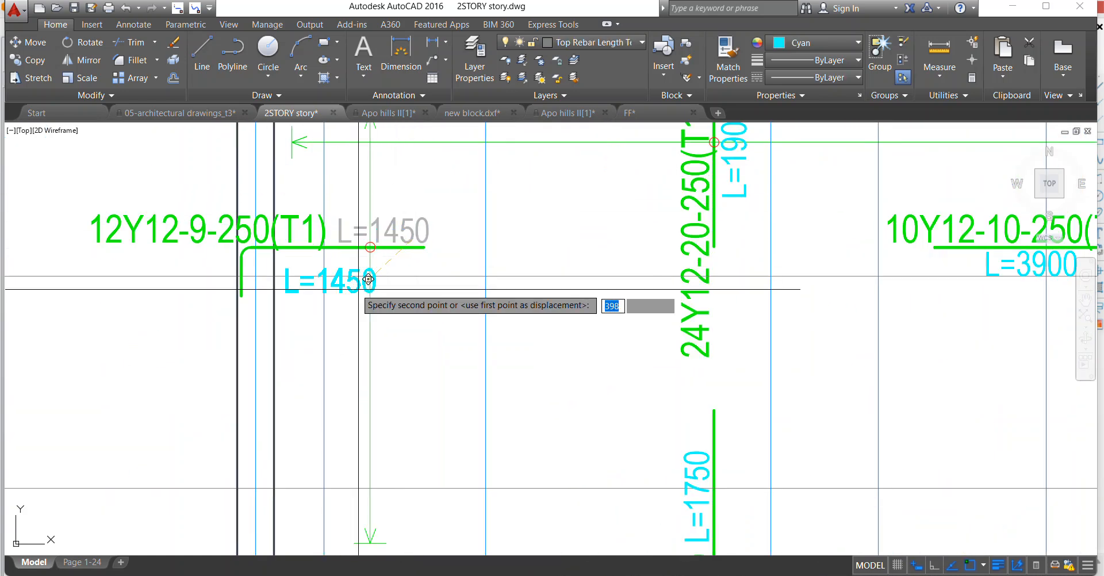
# Move the 12Y12-9-250(T1) label sideways so it sits above its bar, inside the slab panel.
pyautogui.scroll(-2, 132, 281)
pyautogui.rightClick(137, 206)
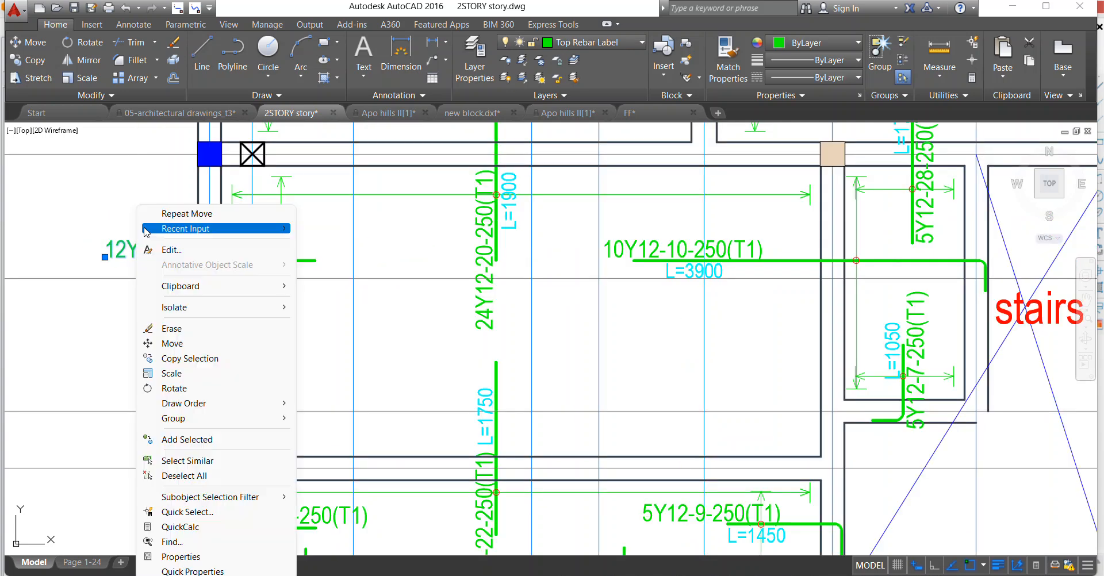
pyautogui.click(173, 344)
pyautogui.scroll(2, 164, 248)
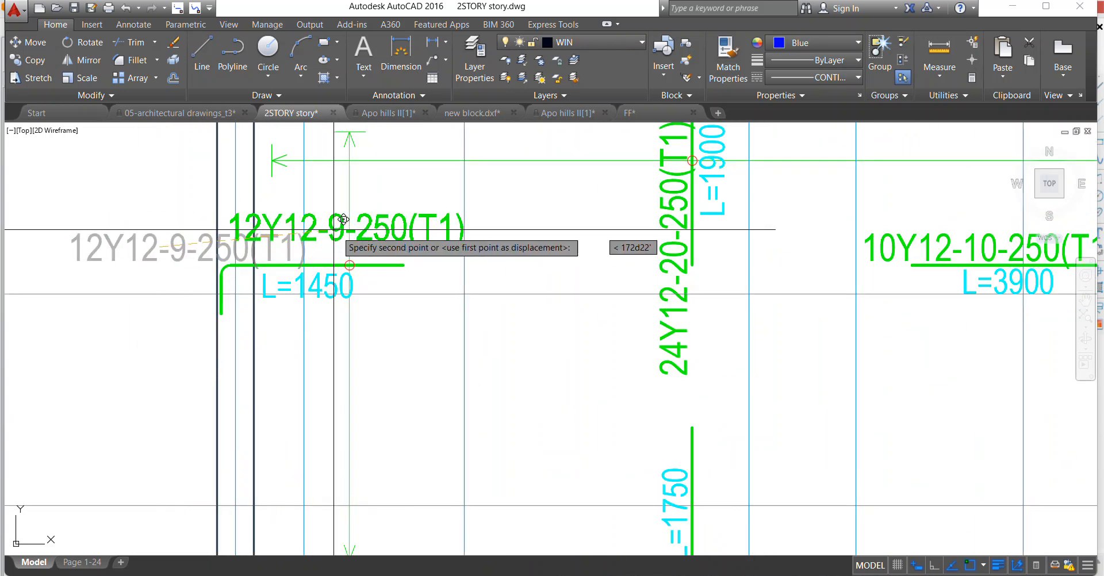
# Erase the leftover vertical 20Y12 bar label beside axis 2, between axes B and C.
pyautogui.scroll(-4, 350, 244)
pyautogui.scroll(3, 322, 271)
pyautogui.scroll(-3, 310, 276)
pyautogui.scroll(3, 299, 253)
pyautogui.scroll(-4, 285, 253)
pyautogui.scroll(8, 278, 240)
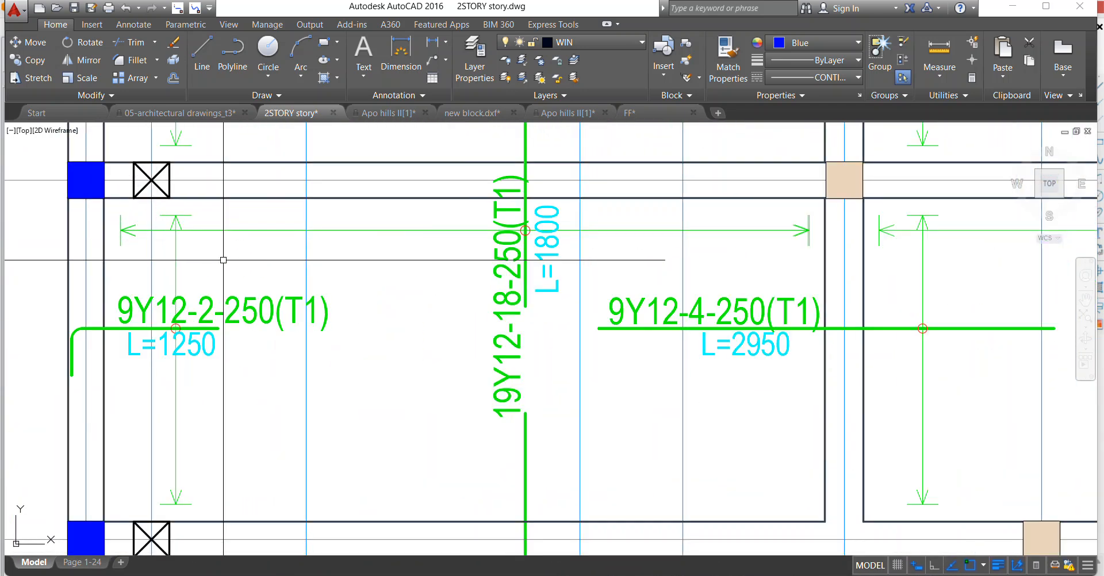
pyautogui.scroll(-8, 345, 247)
pyautogui.scroll(6, 345, 248)
pyautogui.scroll(-6, 345, 247)
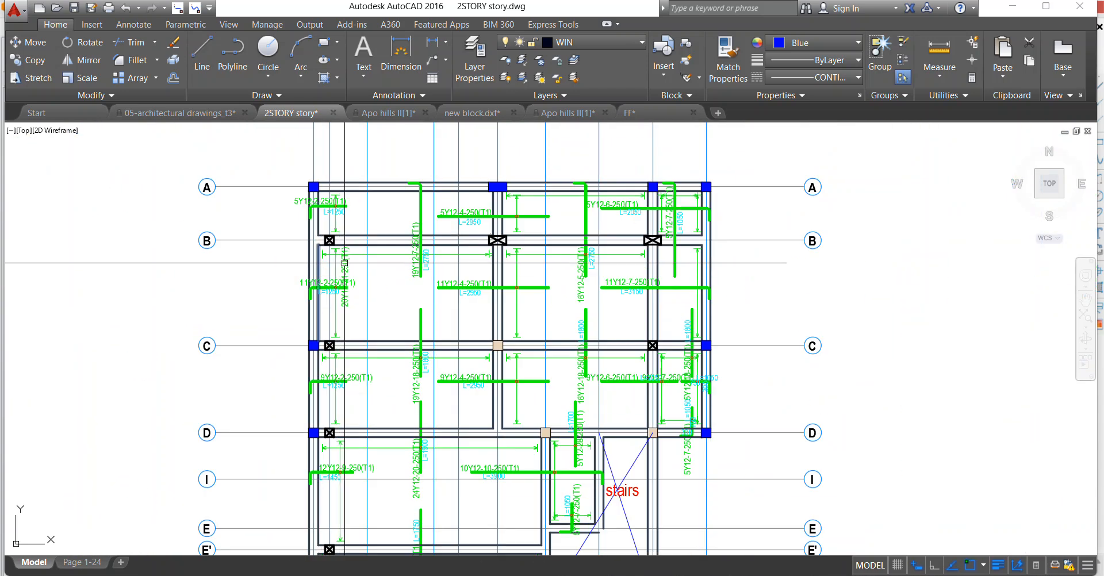
pyautogui.scroll(8, 348, 248)
pyautogui.scroll(-4, 330, 270)
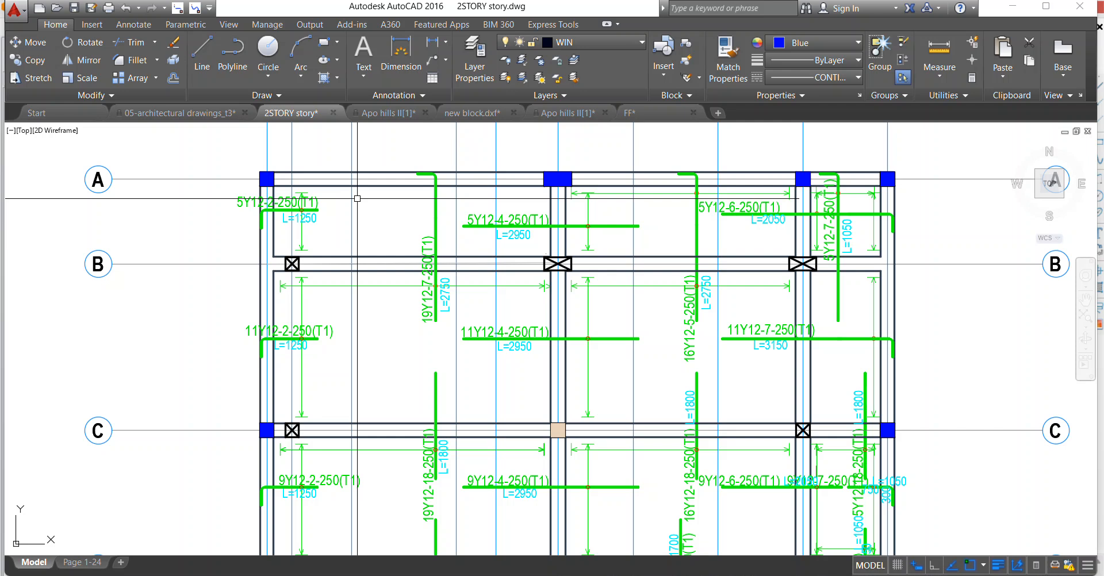
# Erase the redundant 300 and 750 texts at the 9Y12-7-250(T1) bar beside axis 8, between axes C and D.
pyautogui.scroll(1, 402, 207)
pyautogui.scroll(-4, 431, 345)
pyautogui.scroll(5, 500, 258)
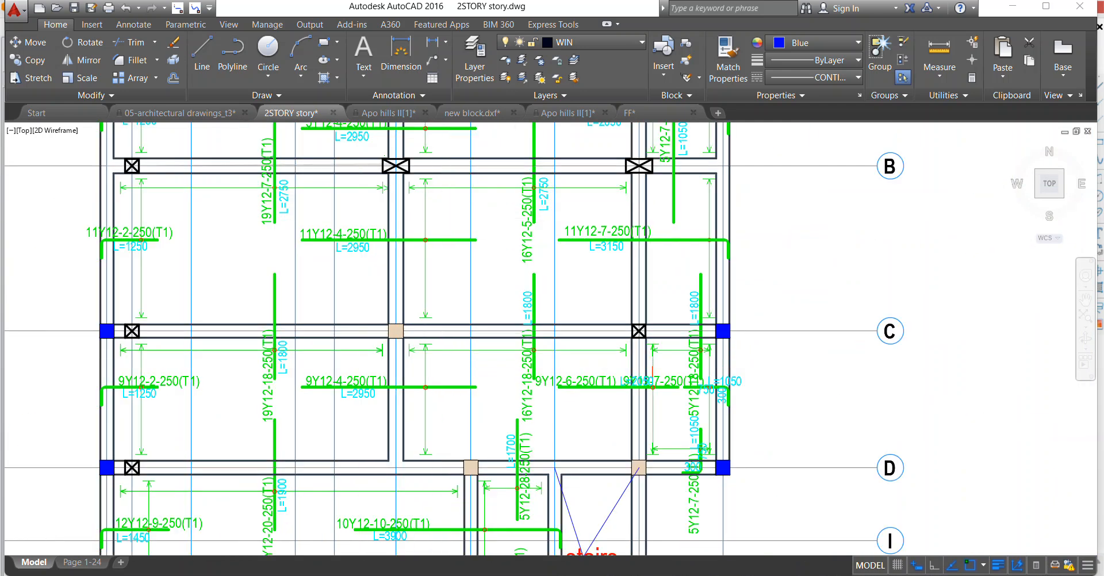
pyautogui.scroll(2, 457, 282)
pyautogui.scroll(-4, 513, 285)
pyautogui.scroll(3, 513, 305)
pyautogui.scroll(-3, 518, 339)
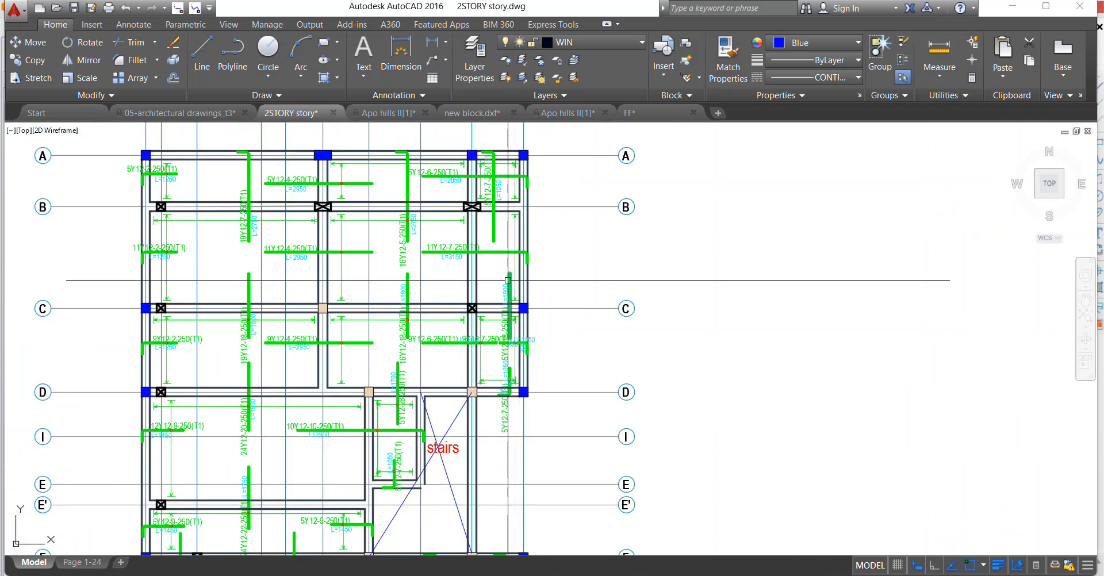
pyautogui.scroll(4, 507, 280)
pyautogui.scroll(-2, 519, 361)
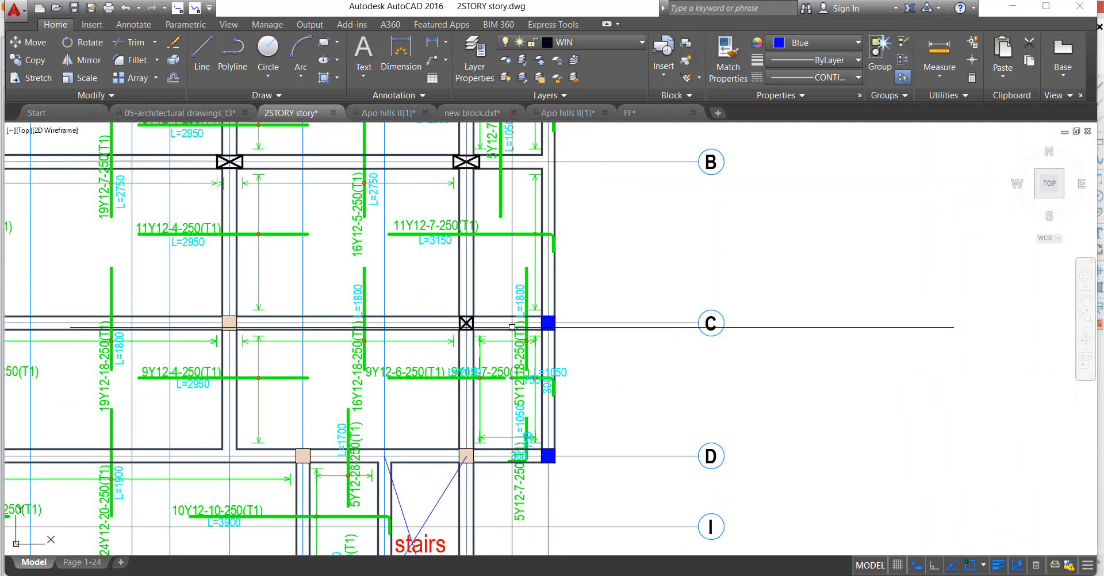
pyautogui.scroll(5, 524, 392)
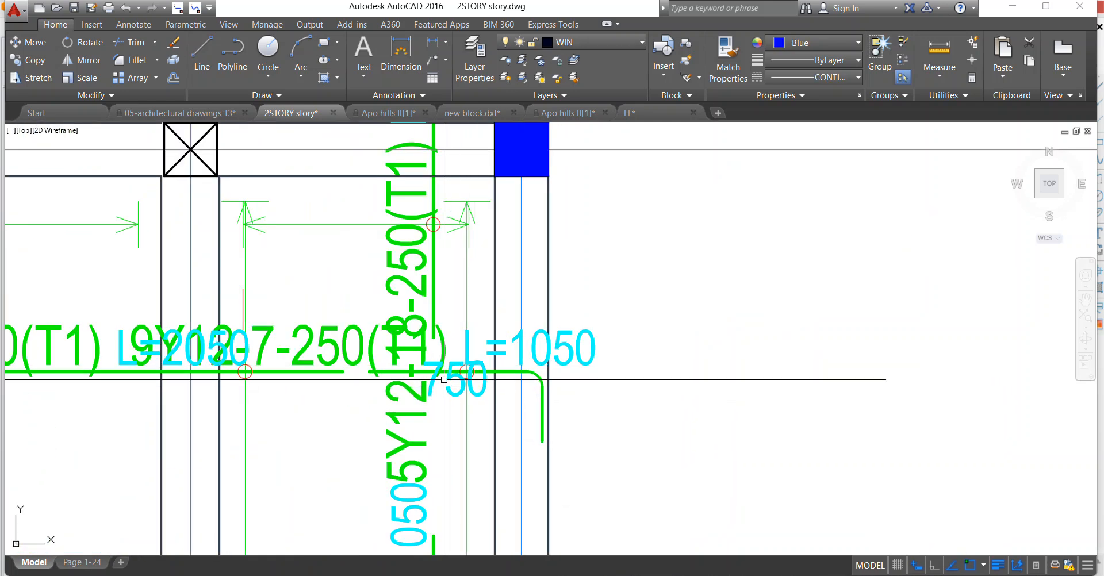
pyautogui.scroll(-2, 496, 343)
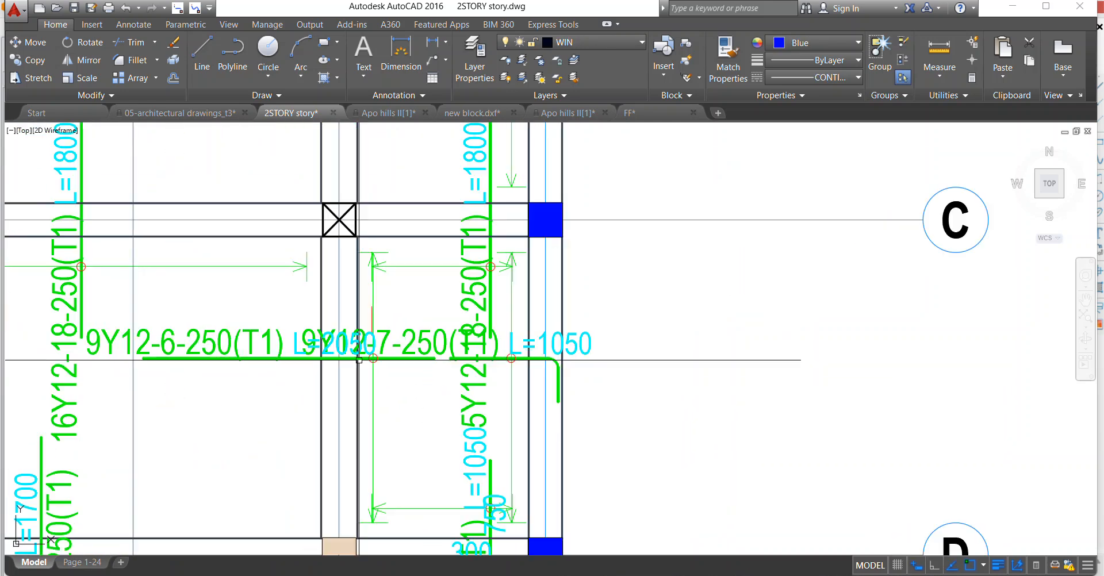
# Stretch the 9Y12-6-250(T1) bar across axis 7 so it joins the 9Y12-7-250(T1) bar in one continuous line.
pyautogui.scroll(2, 418, 360)
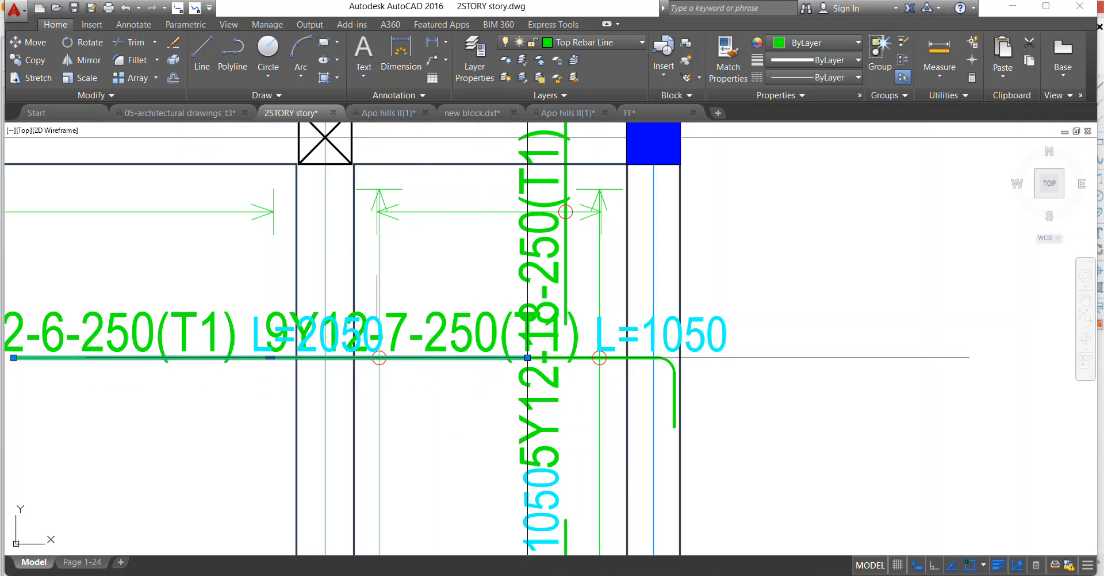
pyautogui.press('Escape')
pyautogui.scroll(-4, 506, 345)
pyautogui.press('Escape')
# Erase the redundant 300 and 750 texts at the vertical 5Y12-7-250(T1) bar near D/8.
pyautogui.scroll(2, 509, 420)
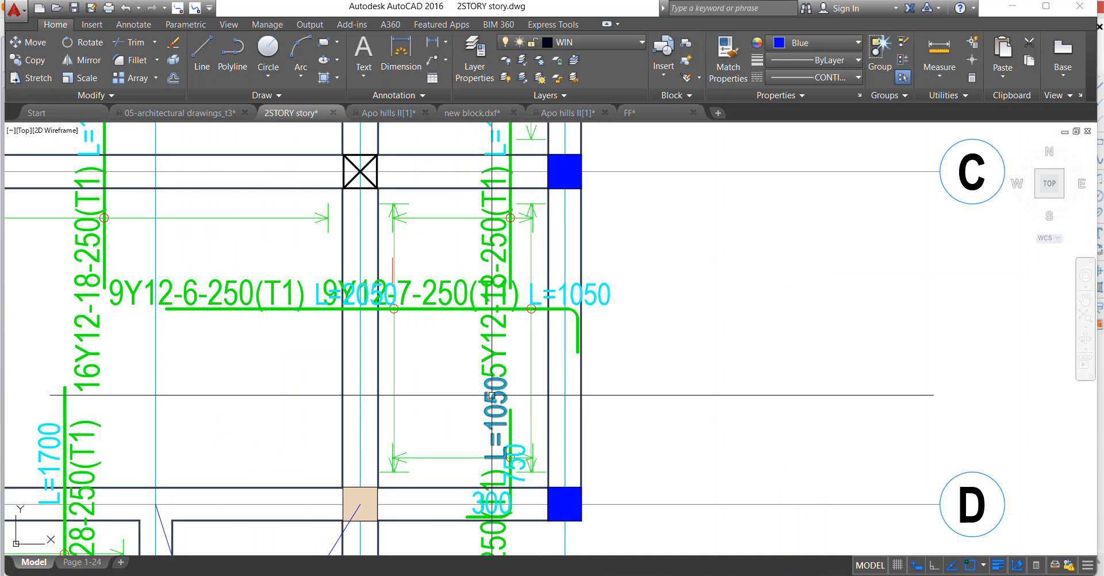
pyautogui.scroll(4, 512, 480)
pyautogui.click(515, 368)
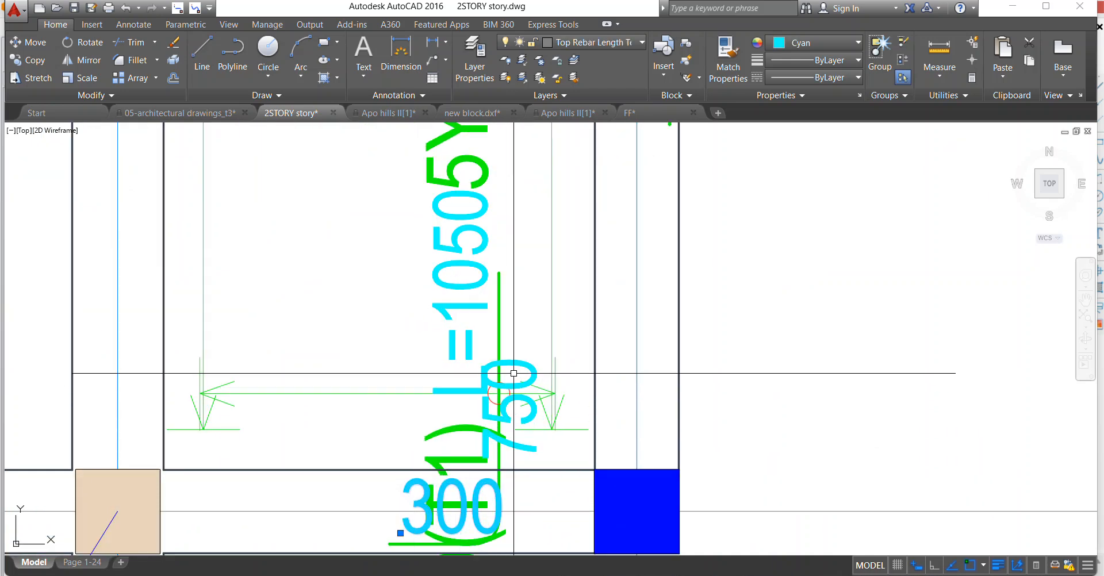
pyautogui.press('Delete')
pyautogui.scroll(-4, 431, 281)
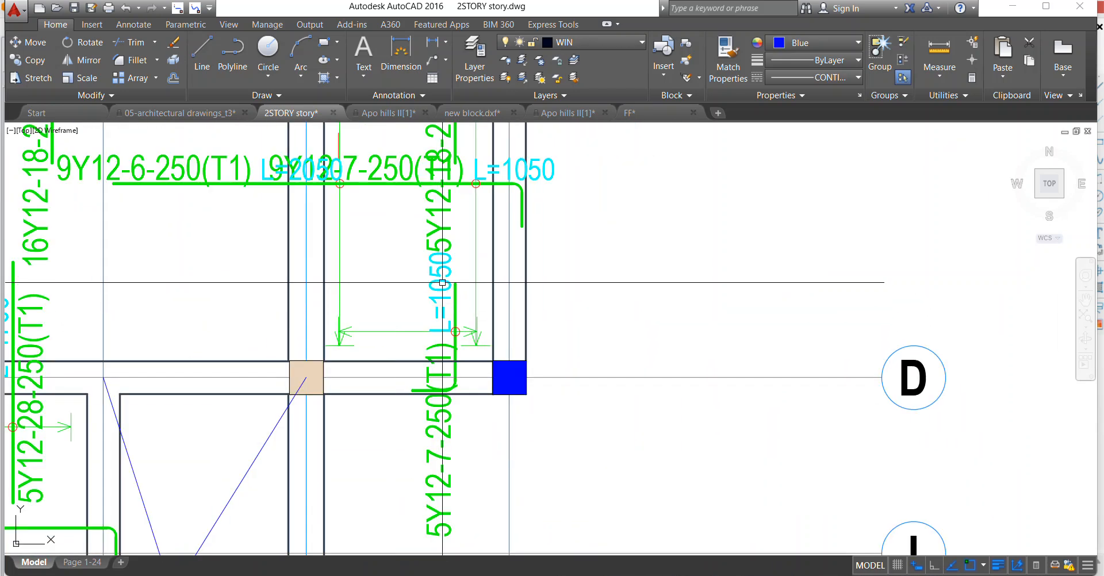
# Move the L=1050 text of the vertical 5Y12-7-250(T1) bar near D/8 to the side of the bar opposite its label.
pyautogui.click(442, 258)
pyautogui.rightClick(448, 322)
pyautogui.click(473, 344)
pyautogui.click(439, 316)
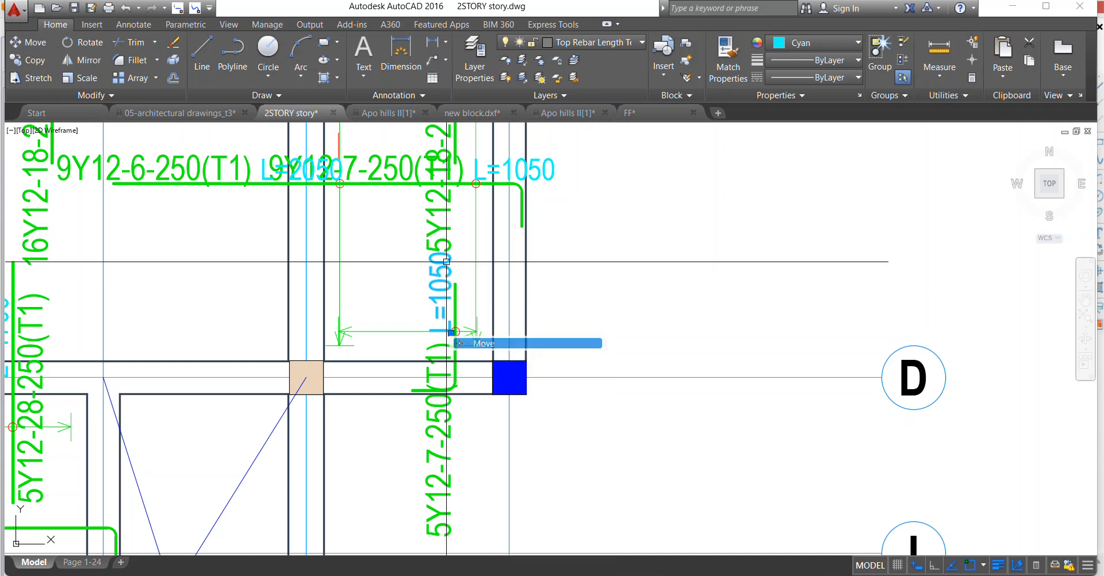
pyautogui.scroll(2, 482, 375)
pyautogui.click(452, 346)
pyautogui.scroll(2, 454, 331)
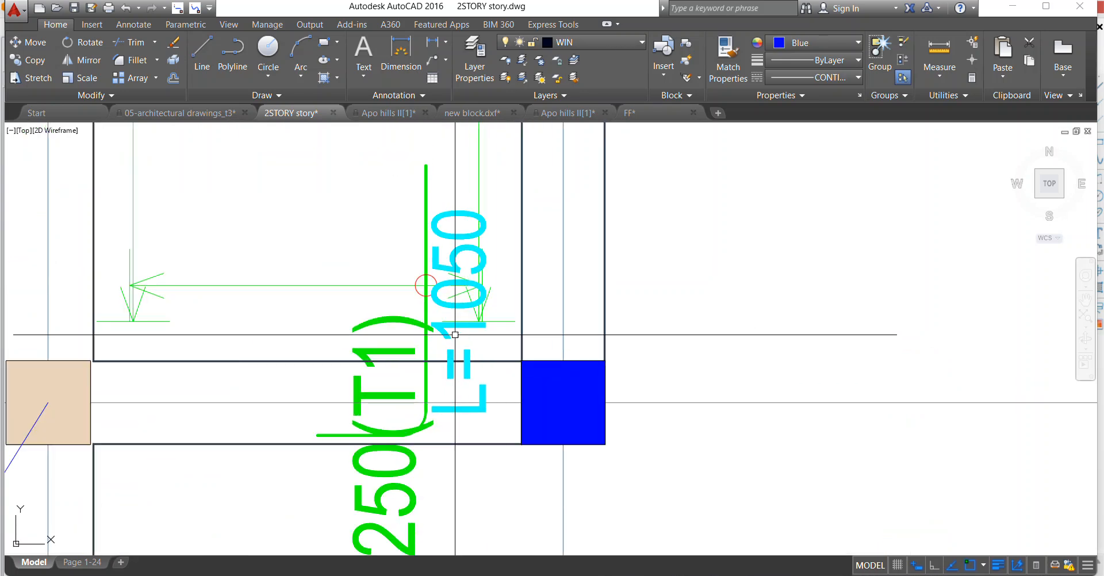
# Move the vertical 5Y12-7-250(T1) bar near D/8, with its circle, label and L=1050 text, to the middle of its distribution line.
pyautogui.scroll(-4, 437, 293)
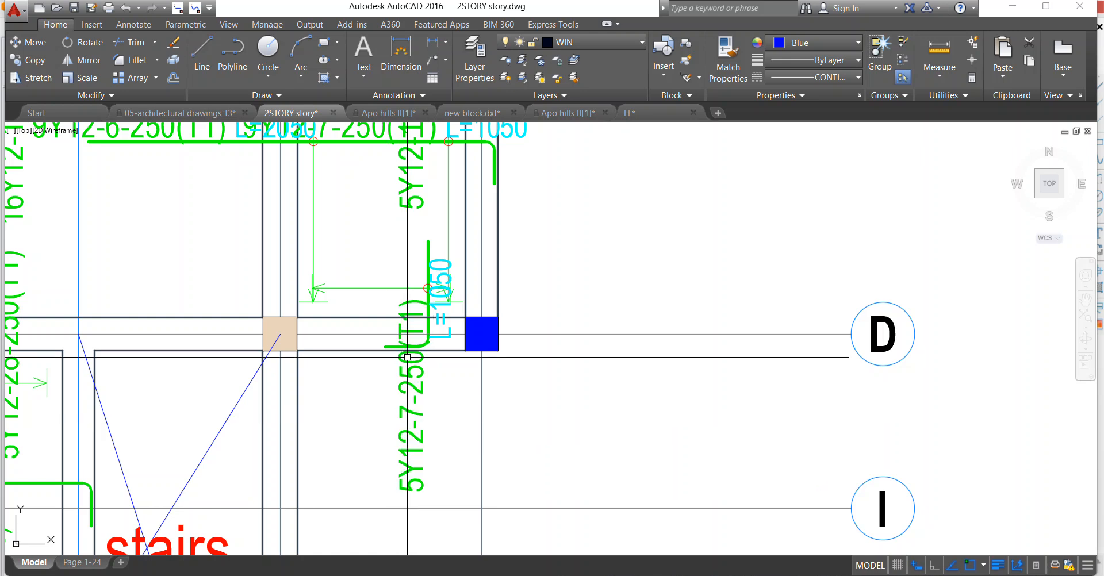
pyautogui.scroll(4, 451, 299)
pyautogui.click(337, 220)
pyautogui.click(389, 267)
pyautogui.rightClick(340, 245)
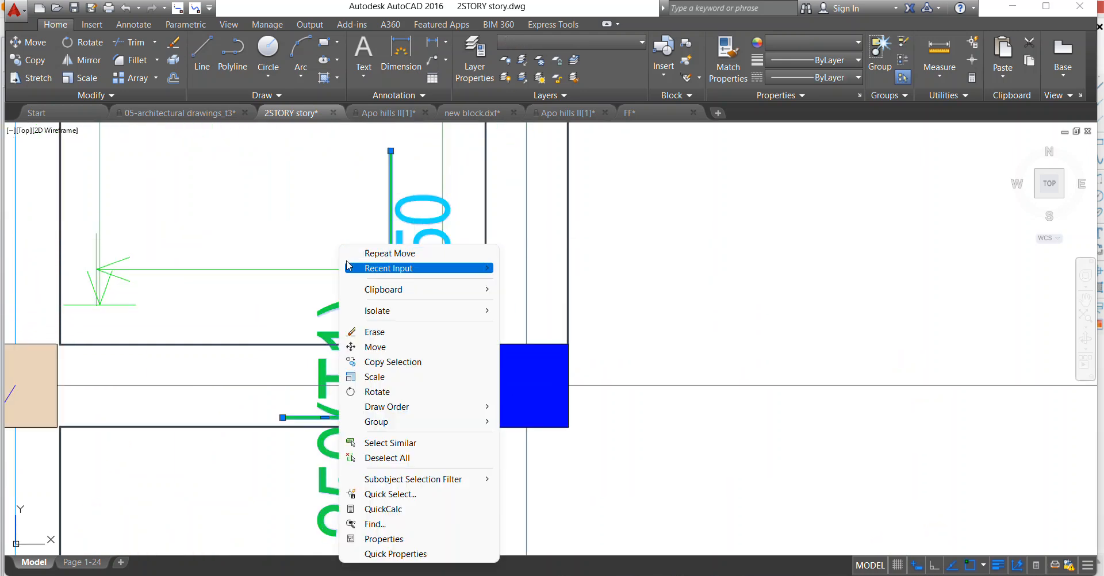
pyautogui.click(369, 346)
pyautogui.click(390, 268)
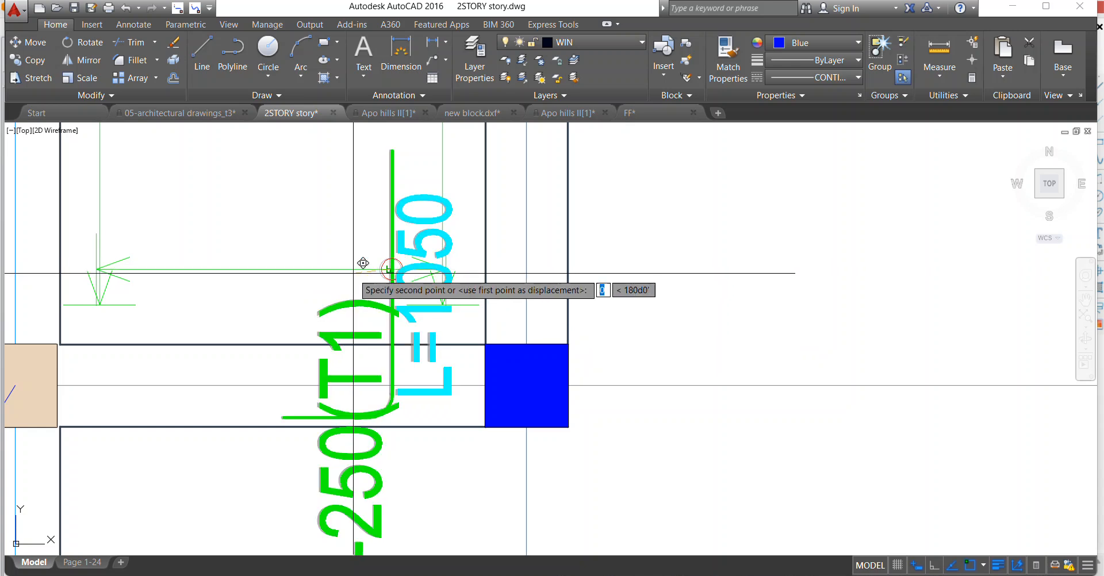
pyautogui.click(255, 265)
pyautogui.scroll(-2, 272, 236)
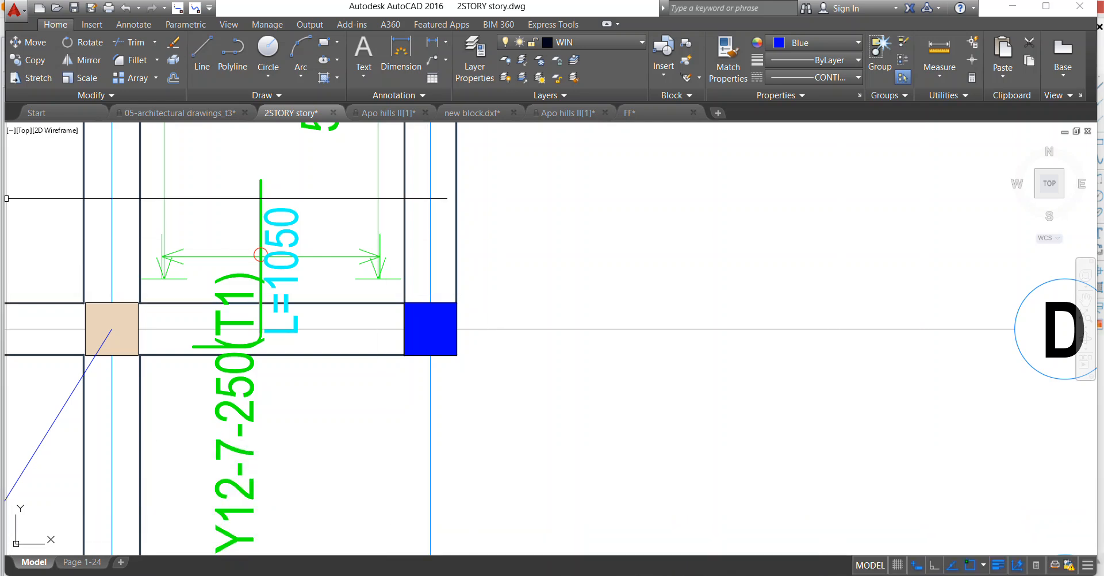
# Move the vertical 5Y12-7-250(T1) label near D/8 upward along its bar.
pyautogui.scroll(-3, 223, 359)
pyautogui.scroll(-2, 449, 454)
pyautogui.scroll(2, 383, 353)
pyautogui.scroll(-2, 403, 373)
pyautogui.scroll(2, 368, 399)
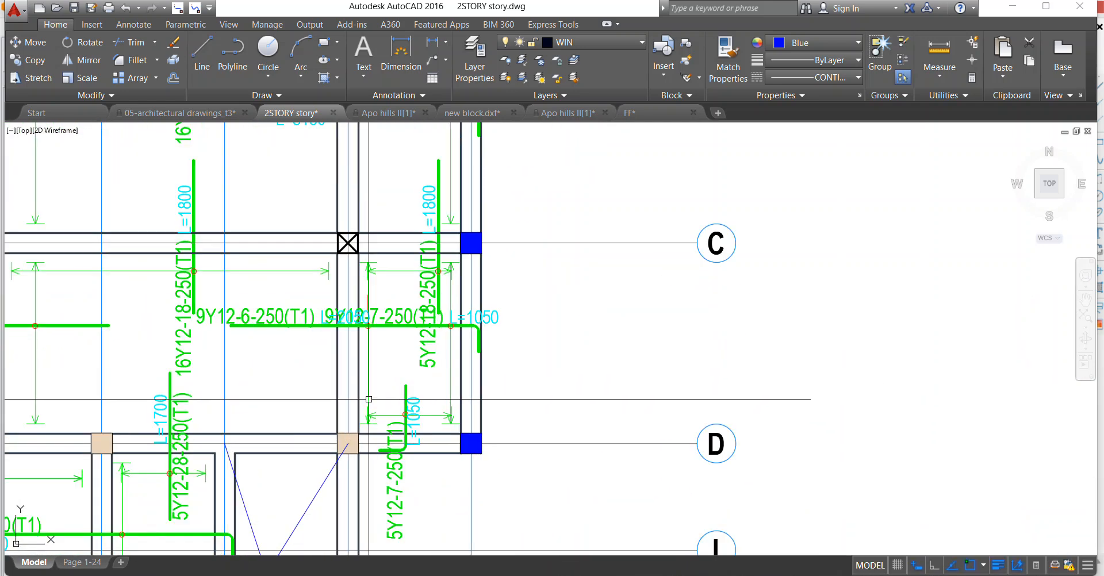
pyautogui.scroll(2, 391, 424)
pyautogui.rightClick(370, 323)
pyautogui.click(400, 345)
pyautogui.click(402, 458)
pyautogui.scroll(2, 401, 371)
pyautogui.click(408, 362)
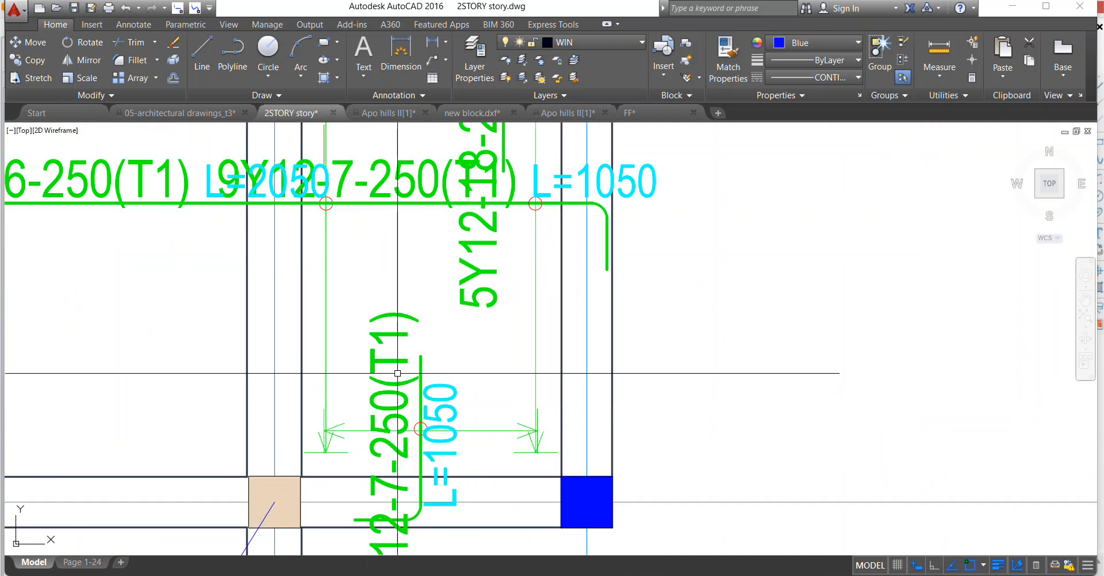
# Move the vertical 5Y12-18-250(T1) bar crossing axis C, with its circle, label and L=1800 text, to the middle of its distribution line.
pyautogui.scroll(-6, 408, 368)
pyautogui.scroll(4, 361, 324)
pyautogui.scroll(1, 361, 325)
pyautogui.scroll(-4, 437, 340)
pyautogui.scroll(2, 536, 378)
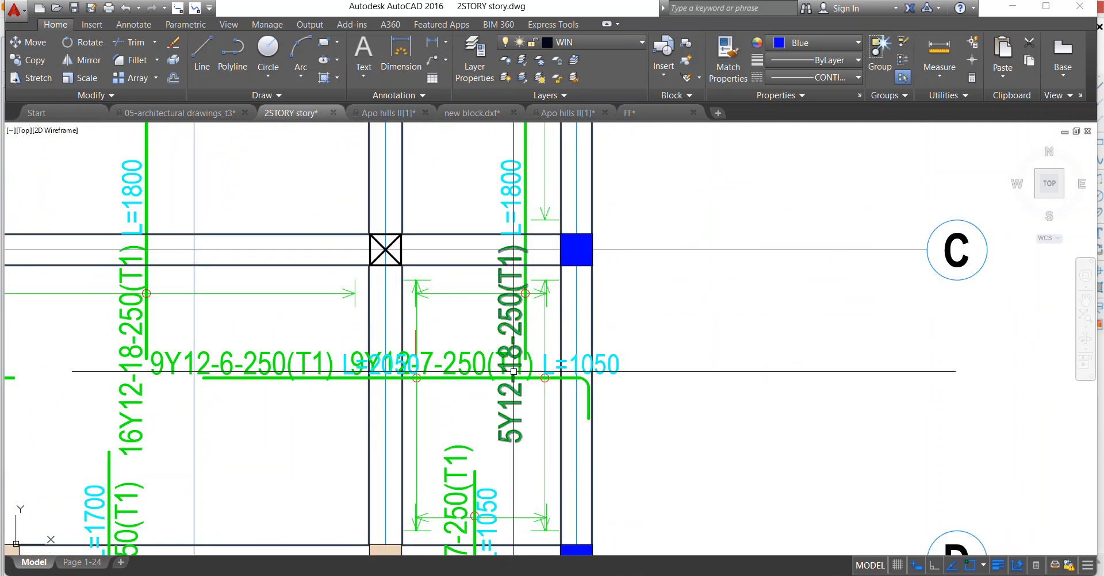
pyautogui.scroll(-2, 536, 377)
pyautogui.scroll(4, 546, 322)
pyautogui.click(522, 313)
pyautogui.click(451, 325)
pyautogui.click(545, 413)
pyautogui.rightClick(472, 222)
pyautogui.click(504, 326)
pyautogui.click(522, 386)
pyautogui.click(441, 381)
# Move the 5Y12-18-250(T1) label to the side of its bar opposite the L=1800 text and higher along the bar.
pyautogui.click(413, 377)
pyautogui.rightClick(424, 205)
pyautogui.click(451, 342)
pyautogui.click(430, 401)
pyautogui.click(483, 200)
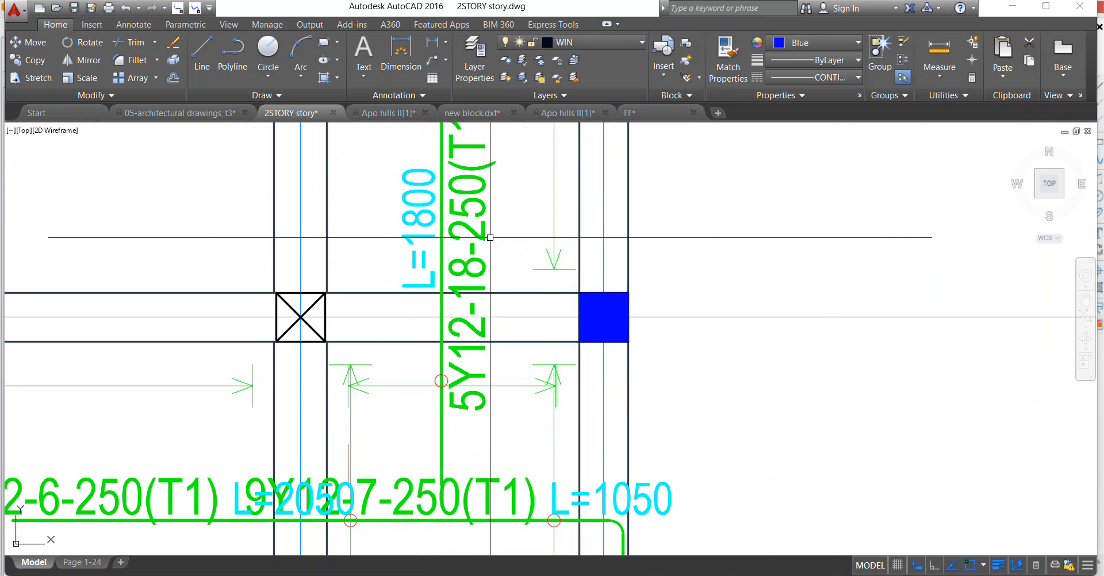
# Erase the stray short red line and the overlapping L=2050 text at the joined bar between axes C and D.
pyautogui.scroll(-5, 503, 284)
pyautogui.scroll(5, 505, 306)
pyautogui.scroll(-8, 498, 307)
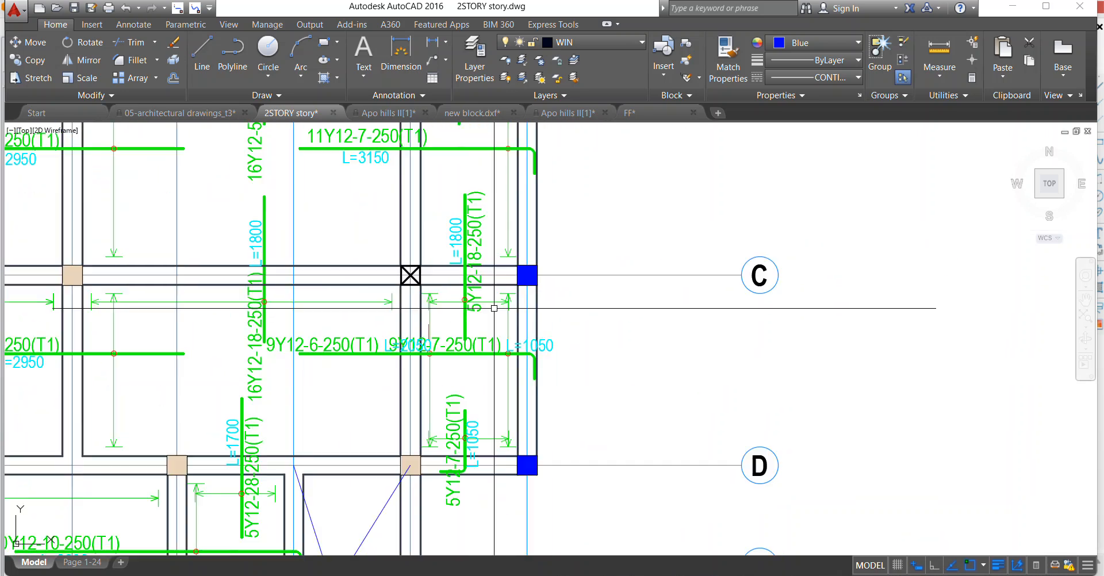
pyautogui.scroll(4, 343, 398)
pyautogui.scroll(-2, 386, 478)
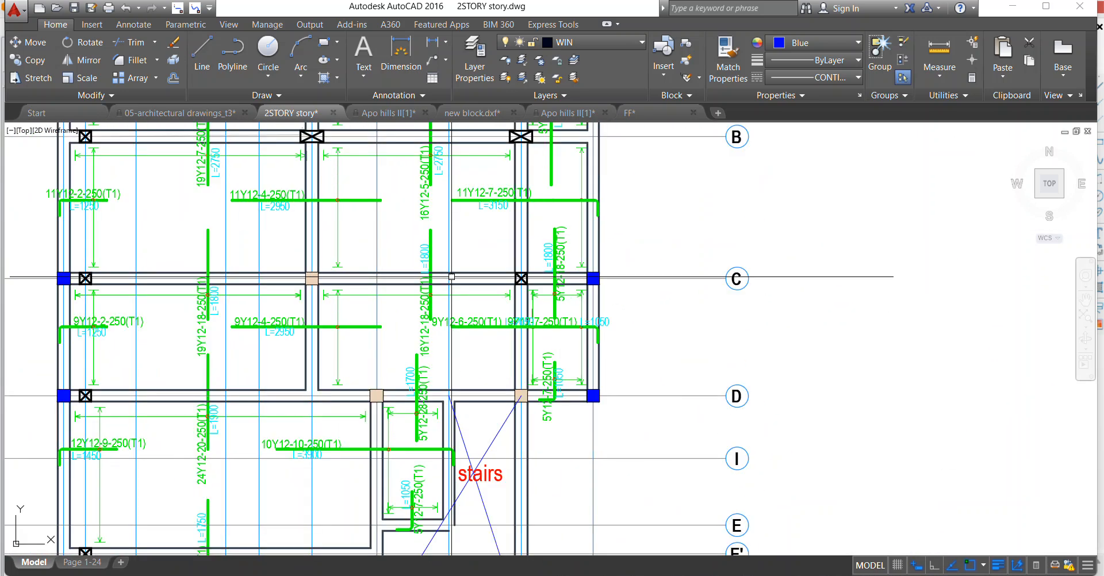
pyautogui.scroll(2, 422, 299)
pyautogui.scroll(-2, 422, 338)
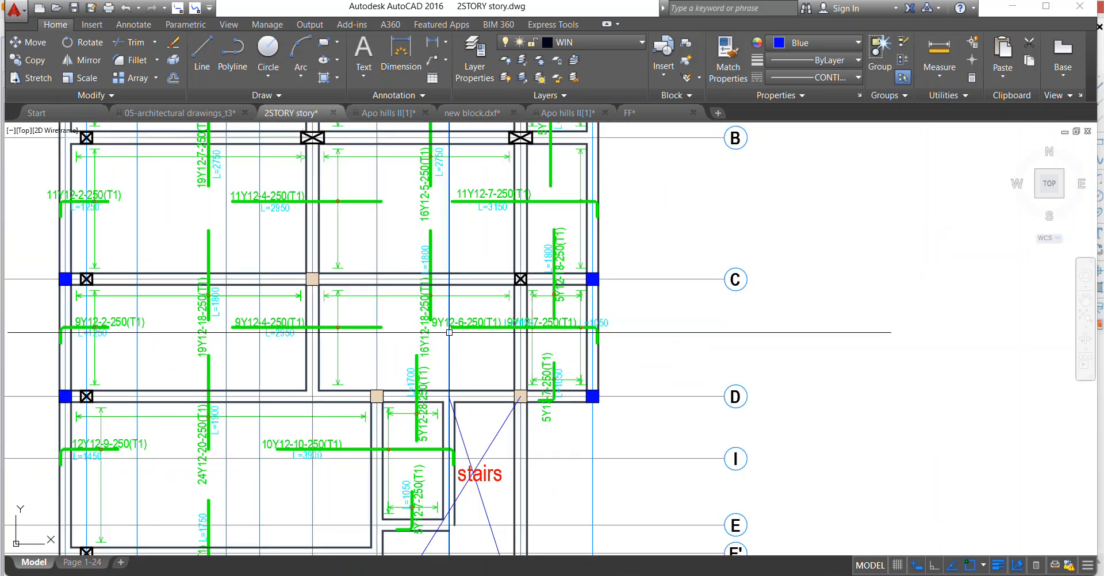
pyautogui.scroll(2, 524, 317)
pyautogui.scroll(4, 555, 325)
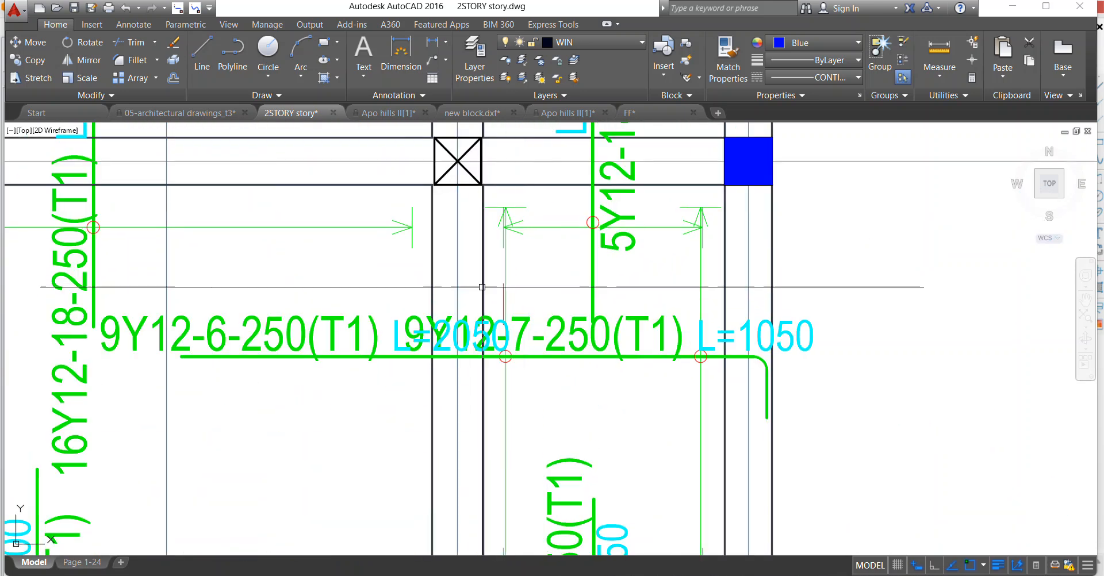
pyautogui.click(504, 293)
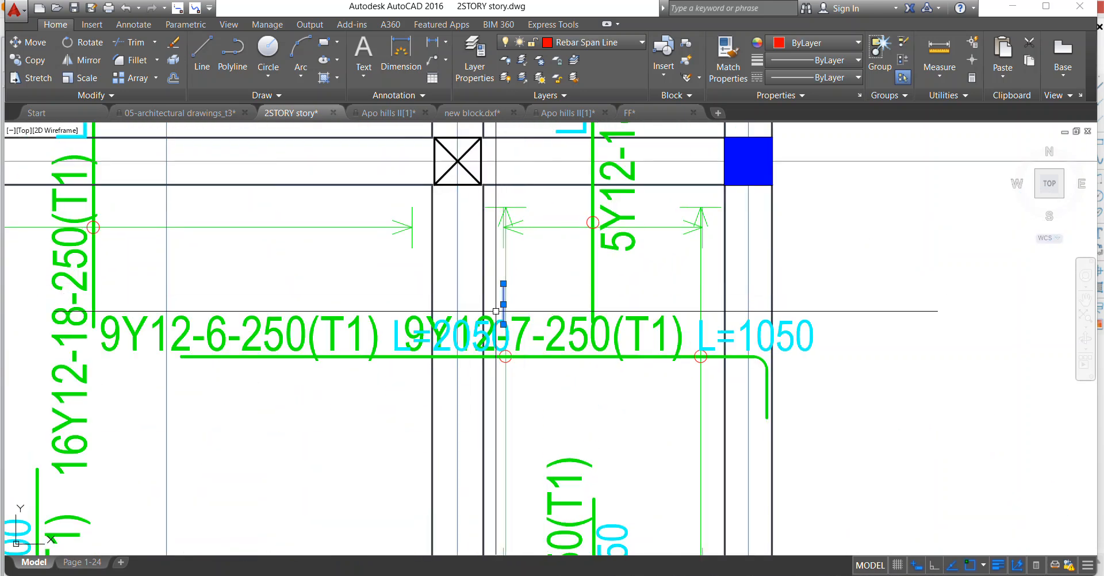
pyautogui.click(398, 335)
pyautogui.scroll(-2, 431, 298)
pyautogui.rightClick(495, 237)
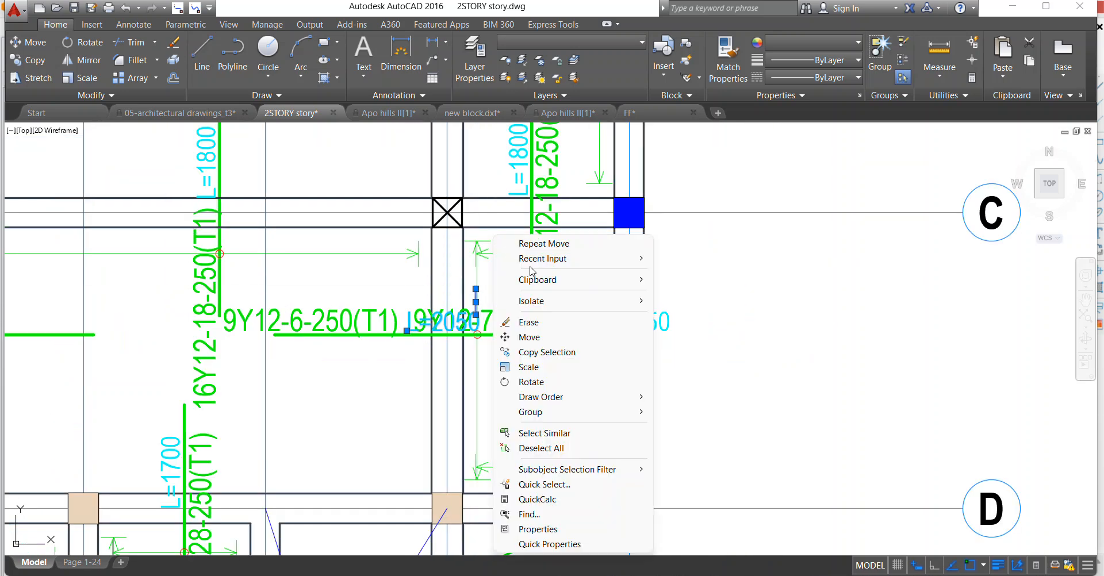
pyautogui.click(529, 322)
# Erase the horizontal L=1050 text and the redundant 9Y12-6-250(T1) label from the joined bar between axes C and D.
pyautogui.click(626, 321)
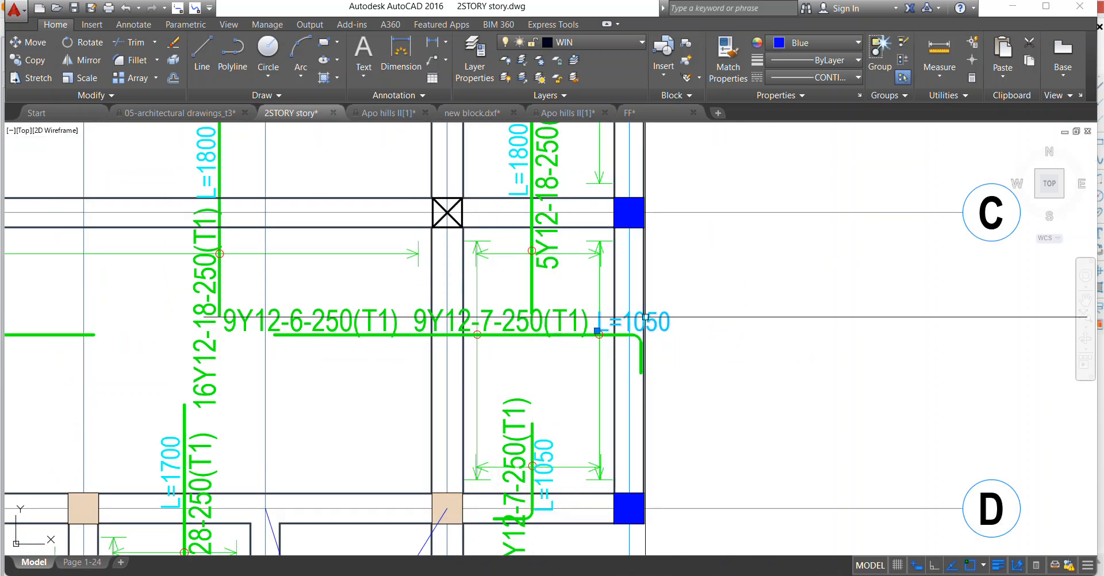
pyautogui.rightClick(552, 249)
pyautogui.click(578, 327)
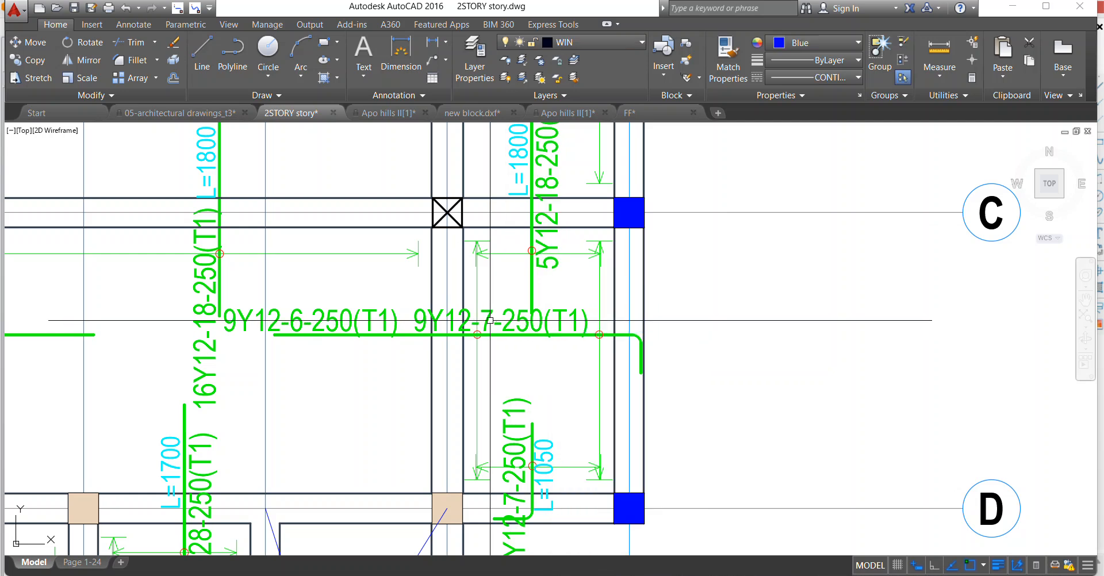
pyautogui.click(345, 320)
pyautogui.rightClick(295, 217)
pyautogui.click(320, 335)
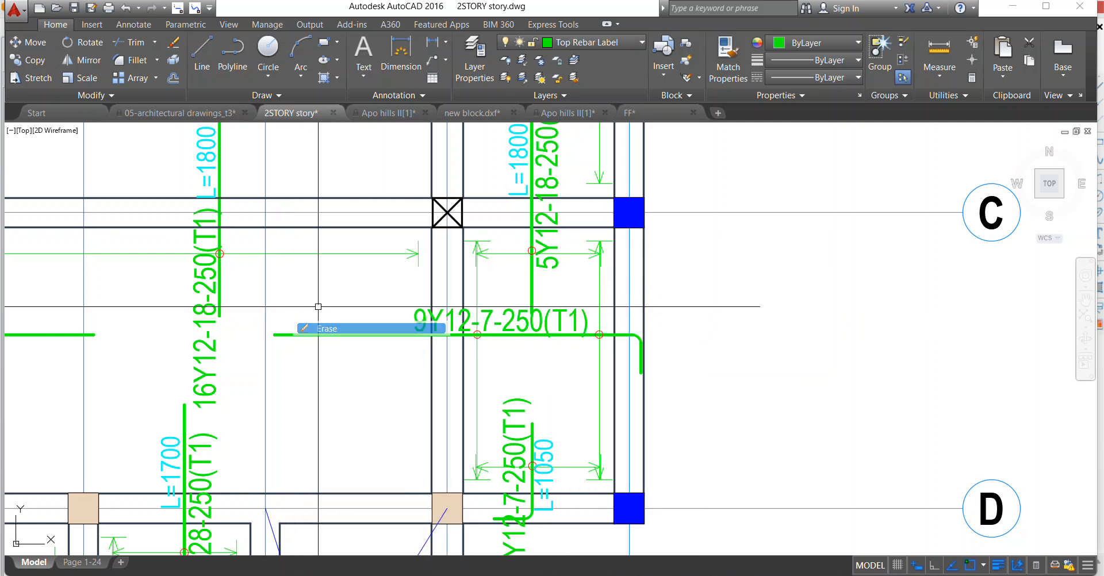
# Measure the joined 9Y12-7-250(T1) bar from its free end to its bend with a temporary polyline.
pyautogui.click(232, 52)
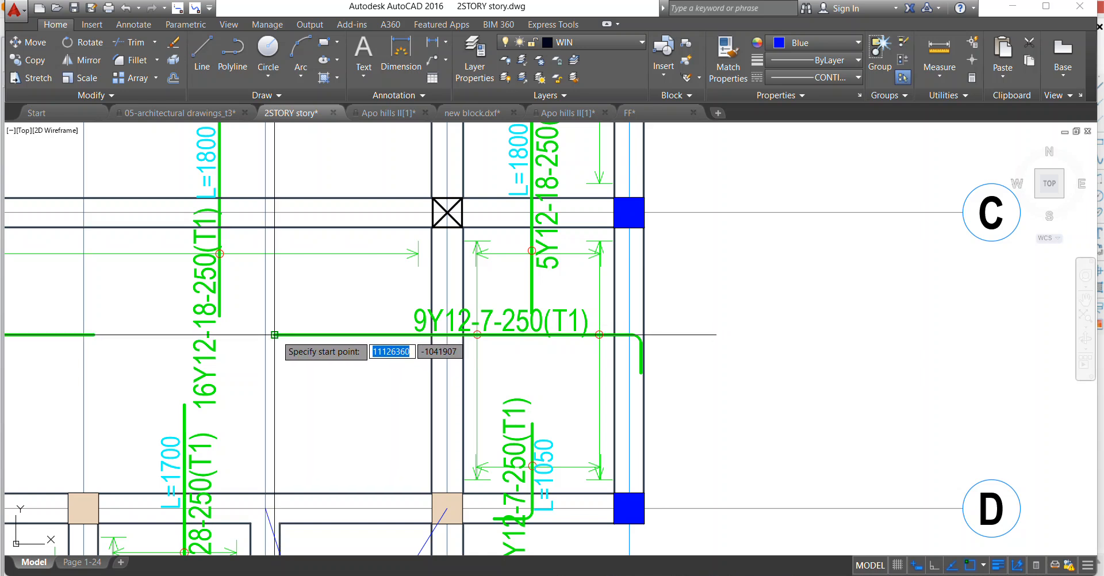
pyautogui.click(275, 335)
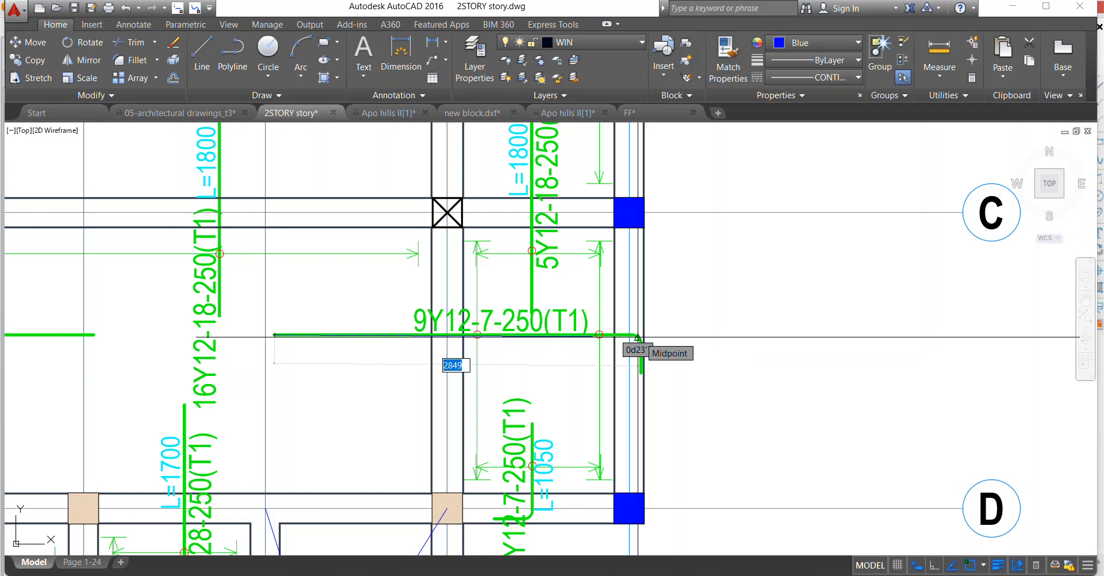
pyautogui.press('Escape')
pyautogui.click(496, 324)
pyautogui.click(503, 291)
# Copy the L=3900 text of the 10Y12-10-250(T1) bar to just below the joined 9Y12-7-250(T1) bar.
pyautogui.scroll(-2, 509, 292)
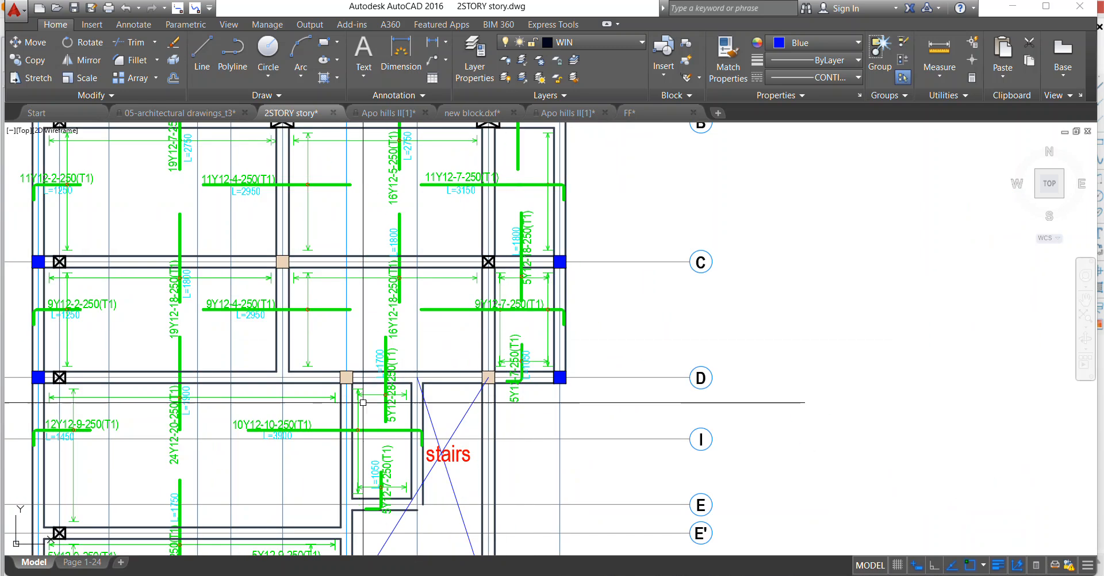
pyautogui.scroll(1, 273, 437)
pyautogui.click(273, 437)
pyautogui.rightClick(287, 437)
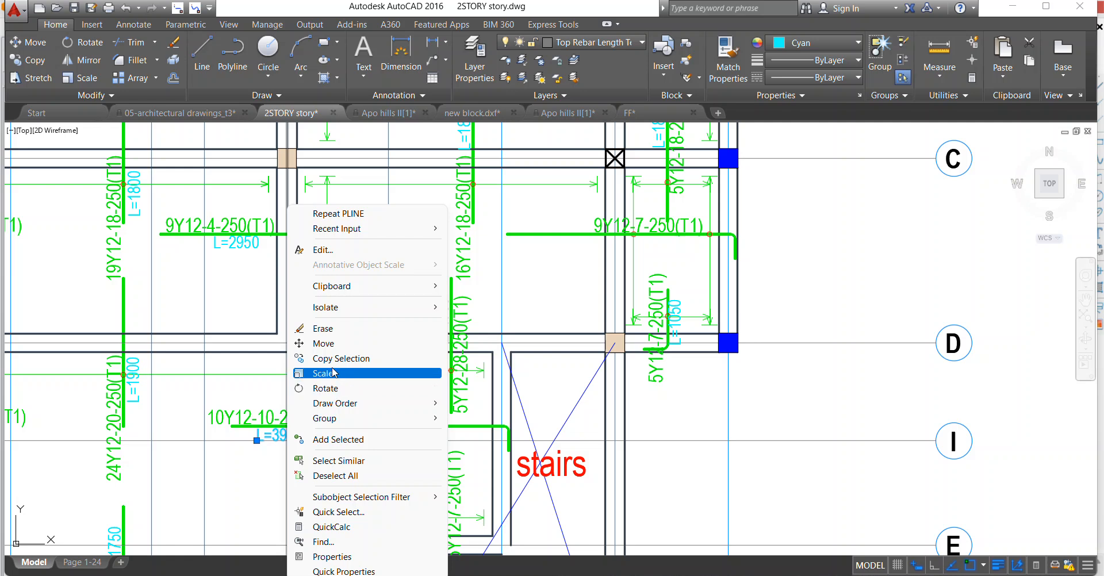
pyautogui.click(336, 358)
pyautogui.click(294, 442)
pyautogui.scroll(2, 633, 230)
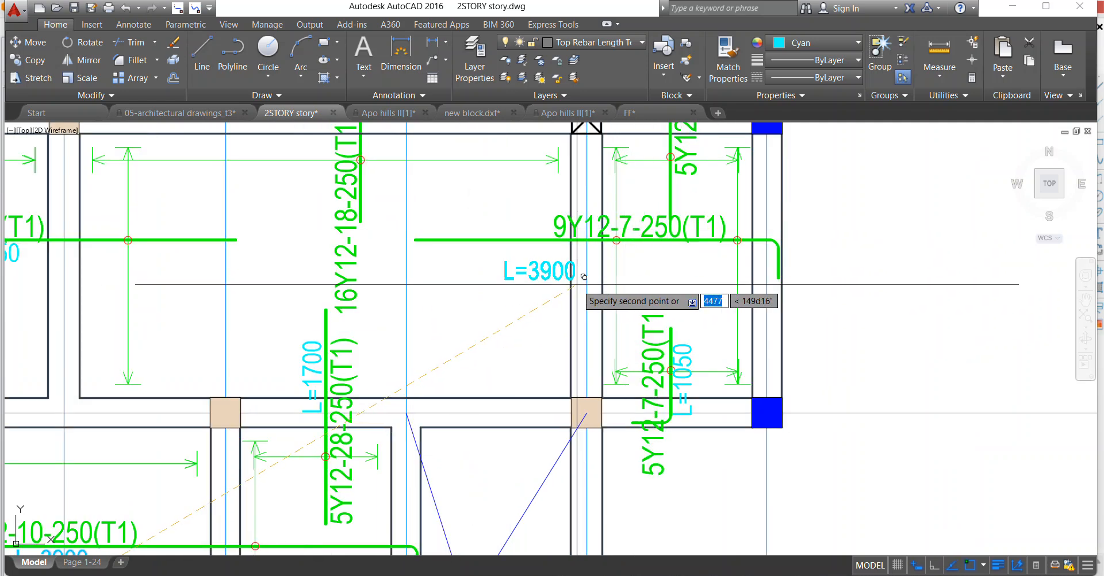
pyautogui.click(561, 262)
pyautogui.press('Return')
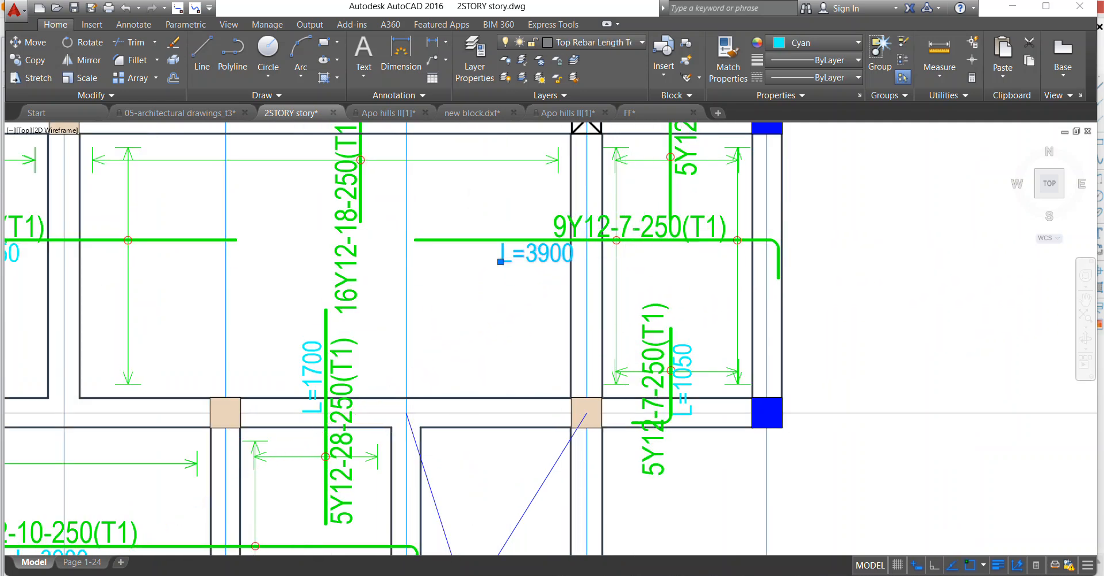
# Change the copied length text below the 9Y12-7-250(T1) bar to L=3150.
pyautogui.scroll(-2, 558, 257)
pyautogui.scroll(2, 543, 257)
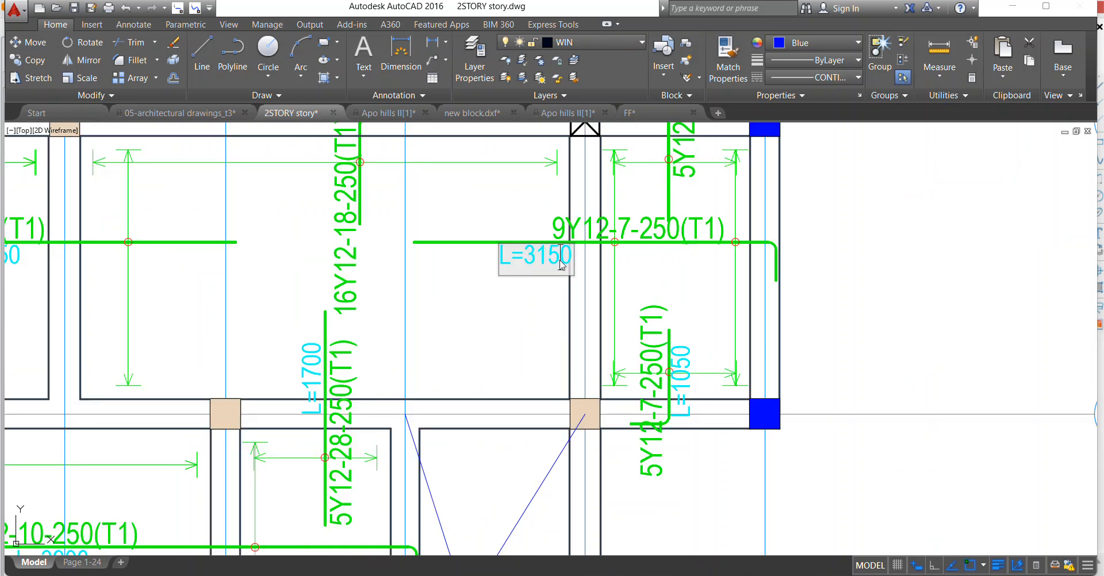
pyautogui.click(490, 316)
# Move the 9Y12-7-250(T1) label along its bar so it sits above the L=3150 text.
pyautogui.scroll(-4, 489, 316)
pyautogui.scroll(4, 516, 249)
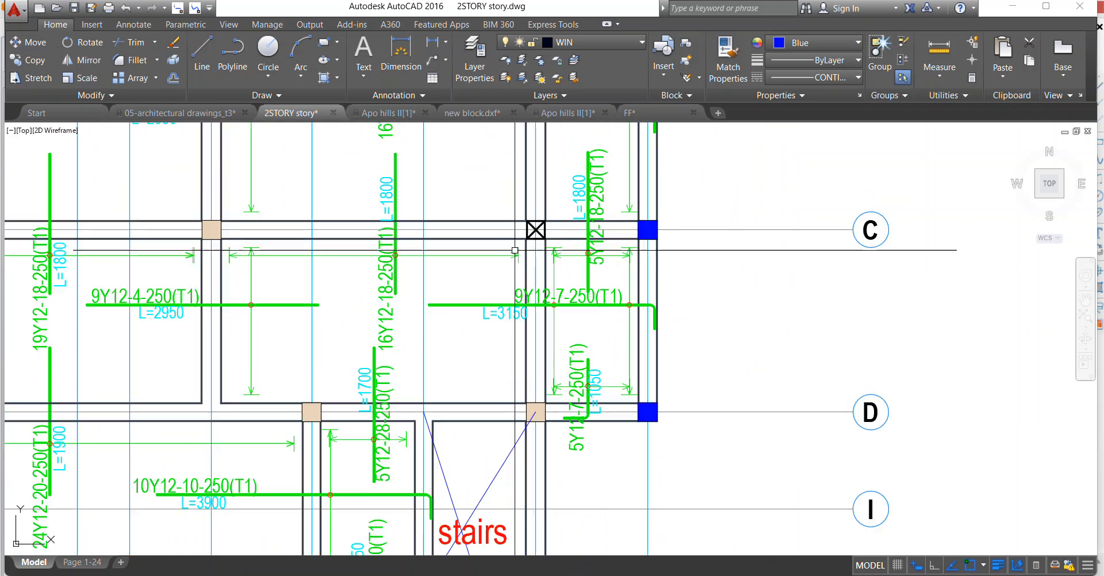
pyautogui.click(521, 315)
pyautogui.rightClick(476, 163)
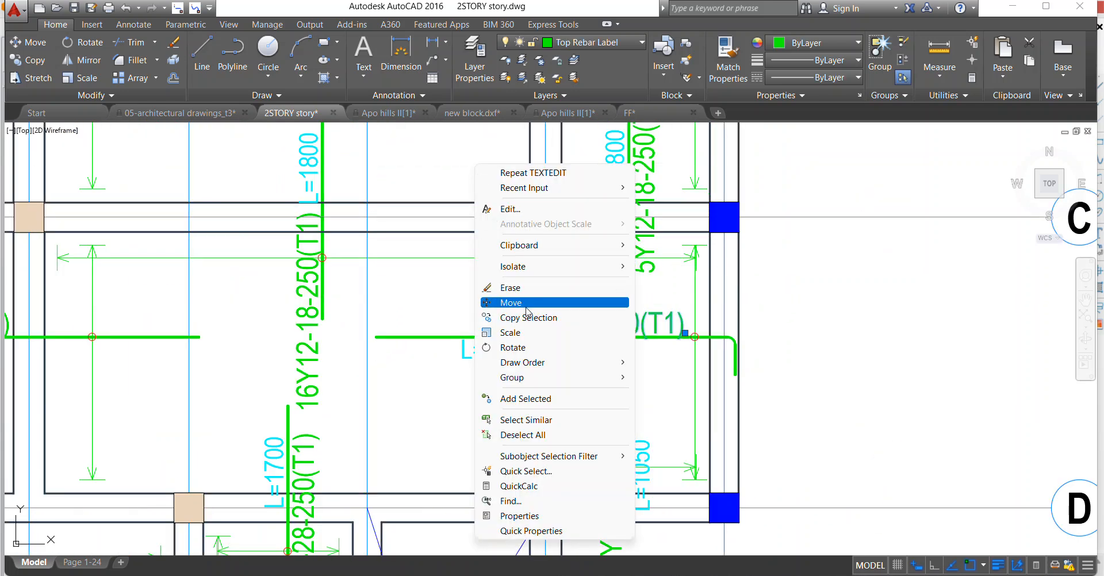
pyautogui.click(526, 306)
pyautogui.click(562, 309)
pyautogui.scroll(2, 449, 320)
pyautogui.click(491, 296)
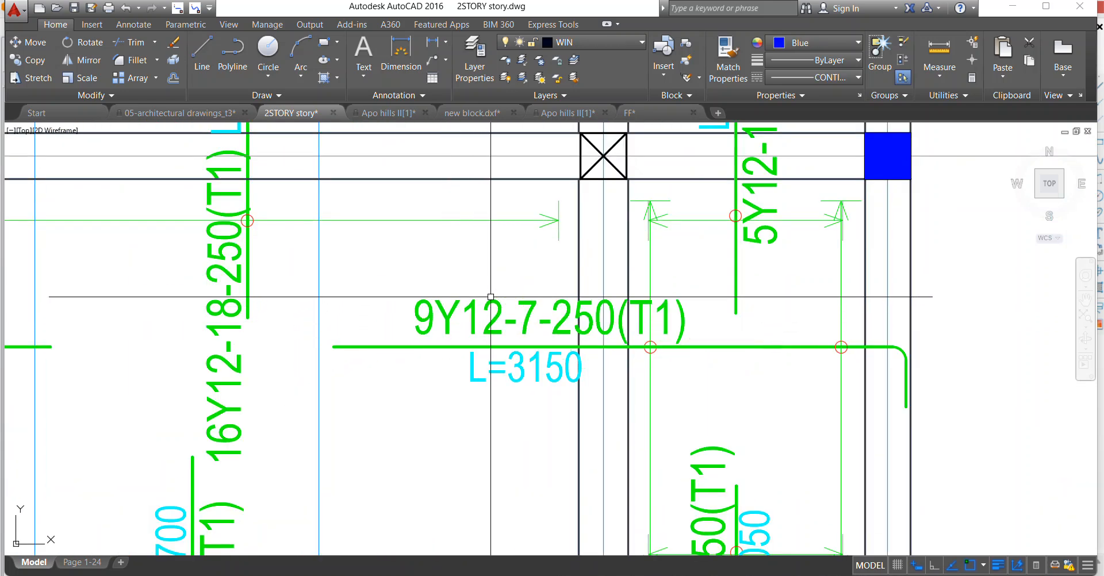
# Erase the redundant vertical distribution line beside axis 8 between axes C and D, including its arrowheads, end ticks and circle.
pyautogui.scroll(-2, 489, 257)
pyautogui.scroll(-2, 583, 289)
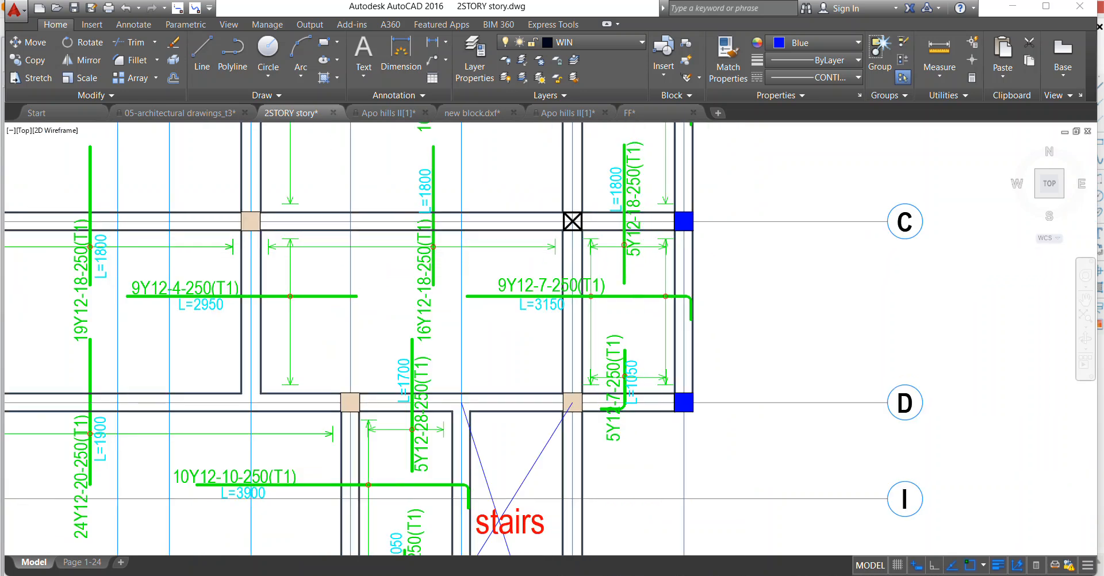
pyautogui.scroll(8, 642, 236)
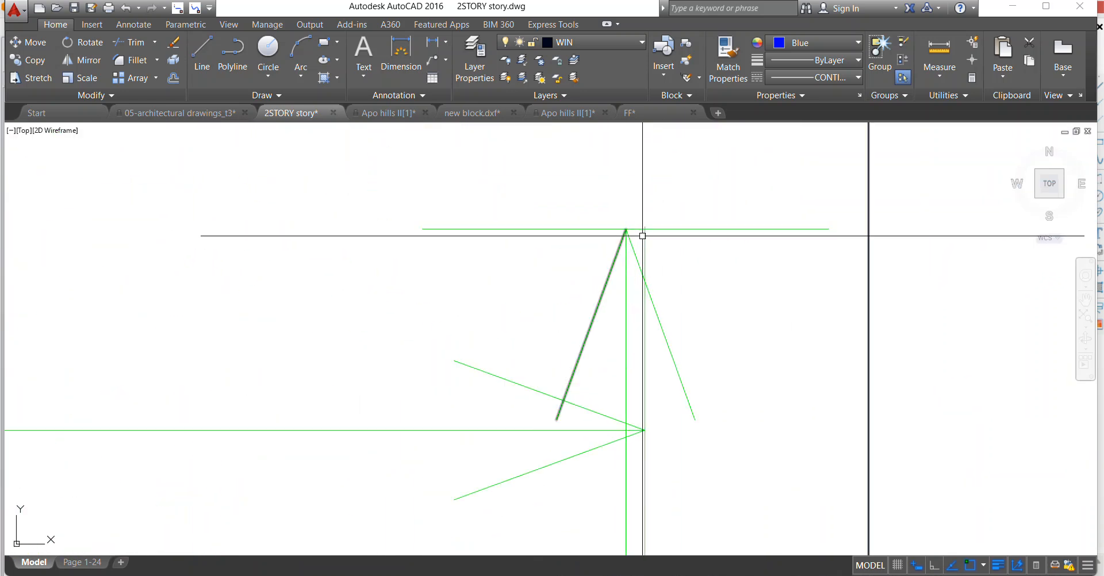
pyautogui.click(626, 229)
pyautogui.scroll(-5, 581, 189)
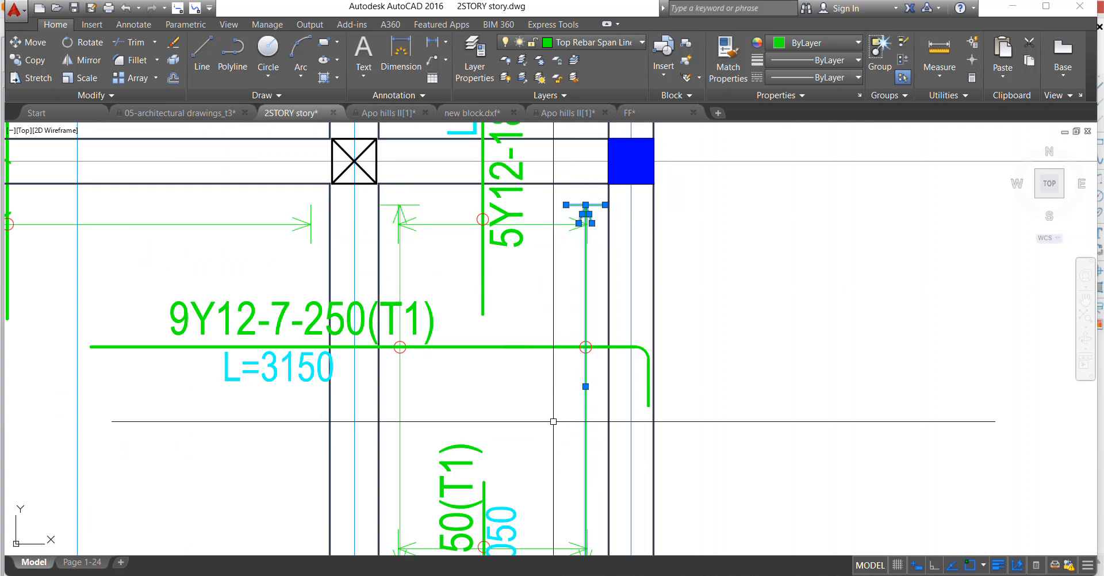
pyautogui.scroll(1, 566, 379)
pyautogui.click(624, 345)
pyautogui.scroll(-4, 592, 345)
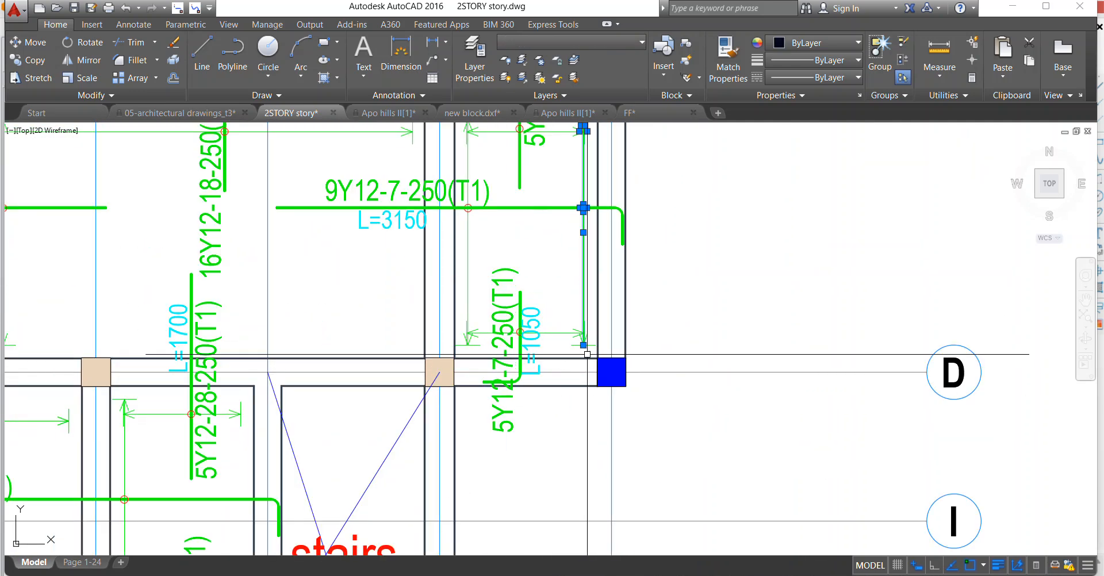
pyautogui.scroll(6, 588, 347)
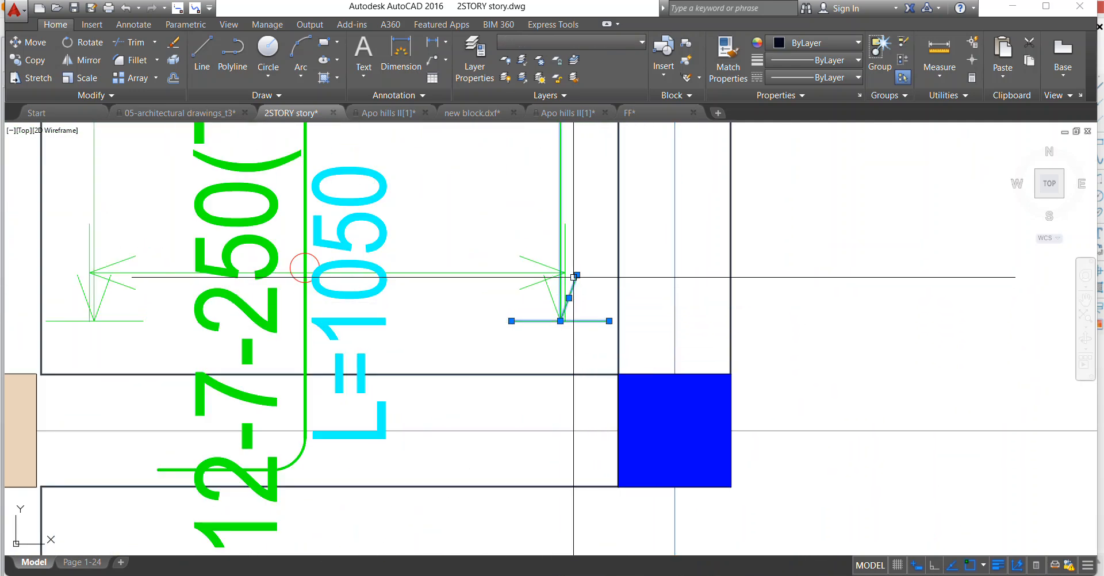
pyautogui.rightClick(509, 206)
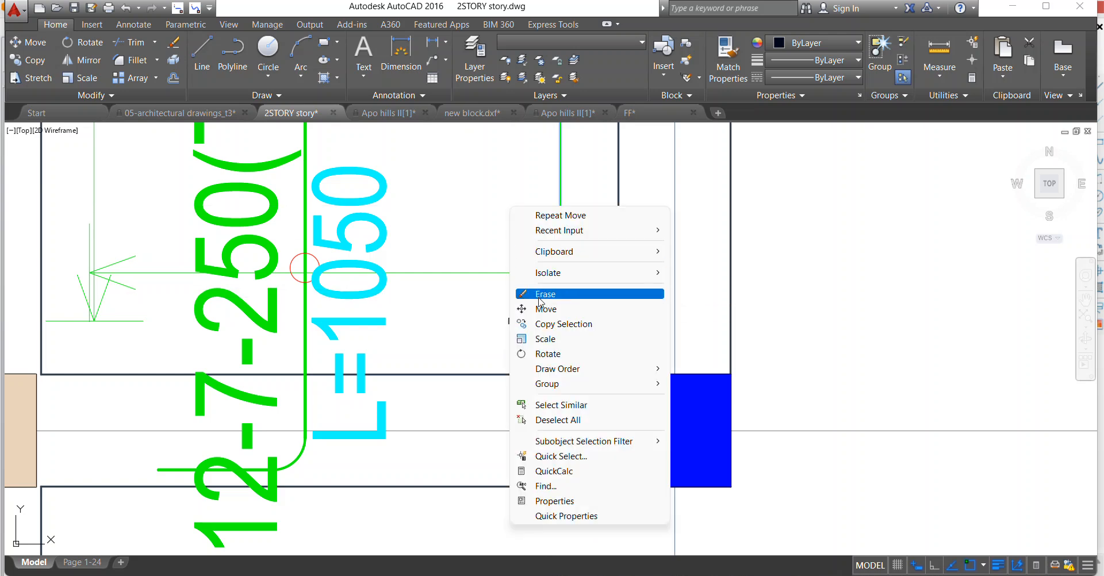
pyautogui.click(568, 293)
# Inspect the remaining slab bars and labels from the stair opening down to axes G and H.
pyautogui.scroll(-8, 444, 346)
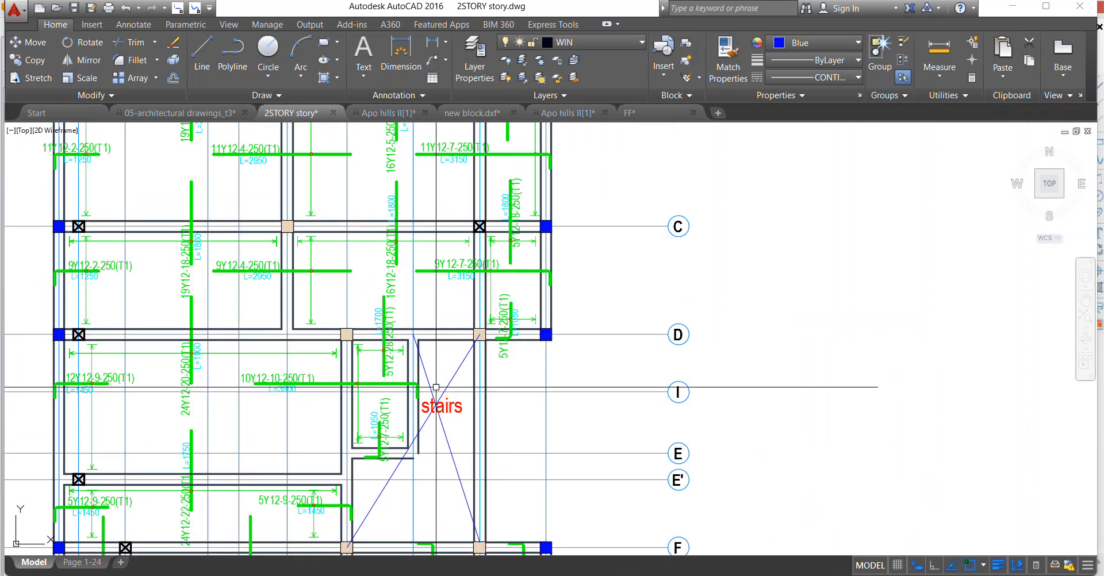
pyautogui.scroll(6, 413, 369)
pyautogui.scroll(-4, 469, 305)
pyautogui.scroll(4, 424, 308)
pyautogui.scroll(-6, 423, 304)
pyautogui.scroll(9, 294, 364)
pyautogui.scroll(-6, 492, 414)
pyautogui.scroll(3, 505, 308)
pyautogui.scroll(-6, 506, 308)
pyautogui.scroll(7, 431, 345)
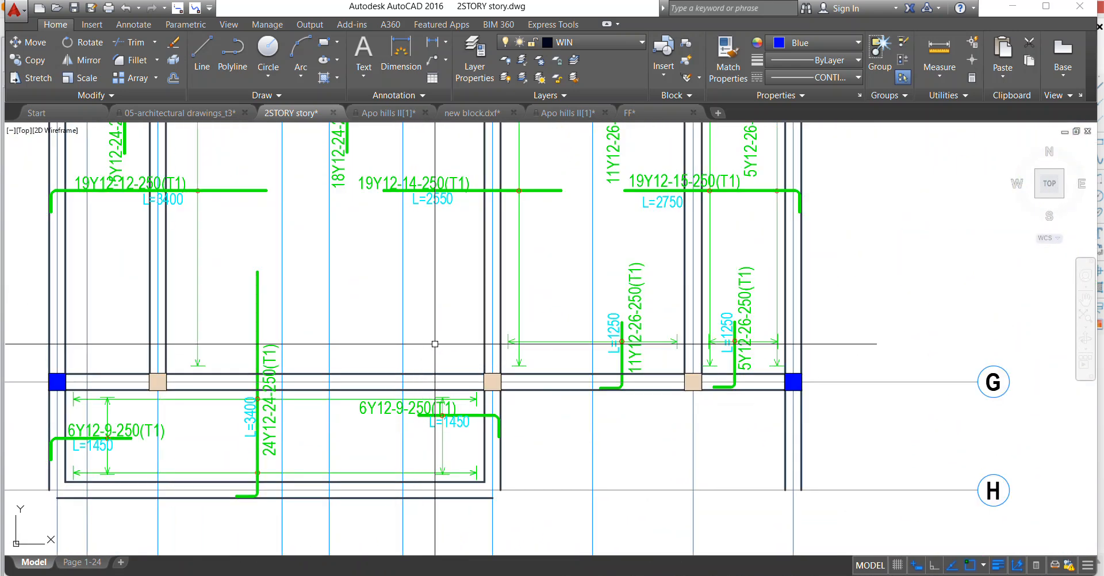
# Inspect the cleaned top bars and labels across the slab plan, from axis A down to the stair opening and axes G and H.
pyautogui.scroll(-3, 358, 474)
pyautogui.scroll(2, 460, 324)
pyautogui.scroll(-4, 439, 365)
pyautogui.scroll(4, 438, 365)
pyautogui.scroll(-6, 425, 236)
pyautogui.scroll(5, 415, 239)
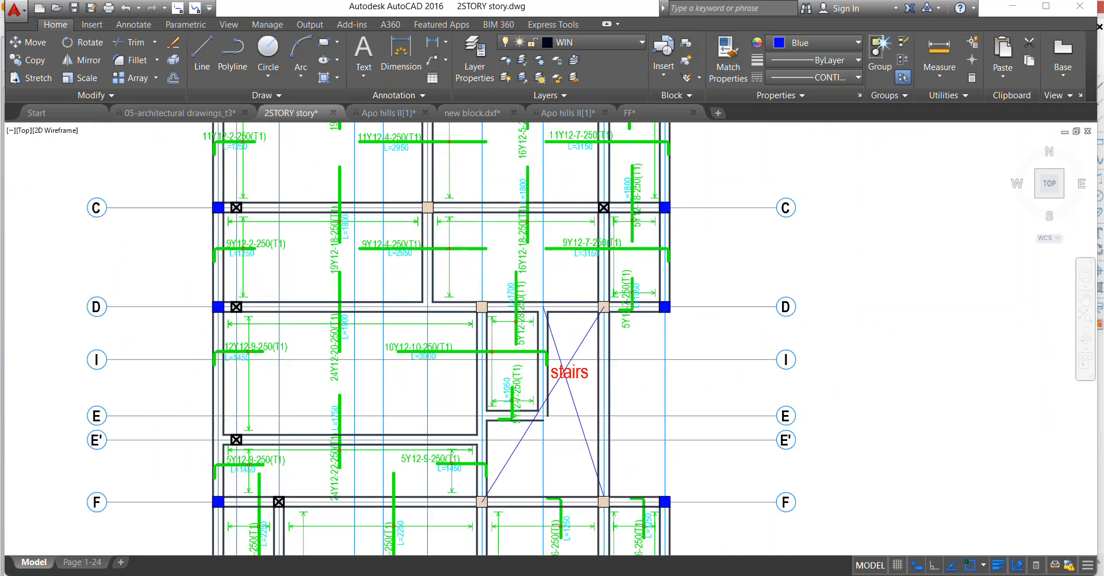
pyautogui.scroll(2, 437, 190)
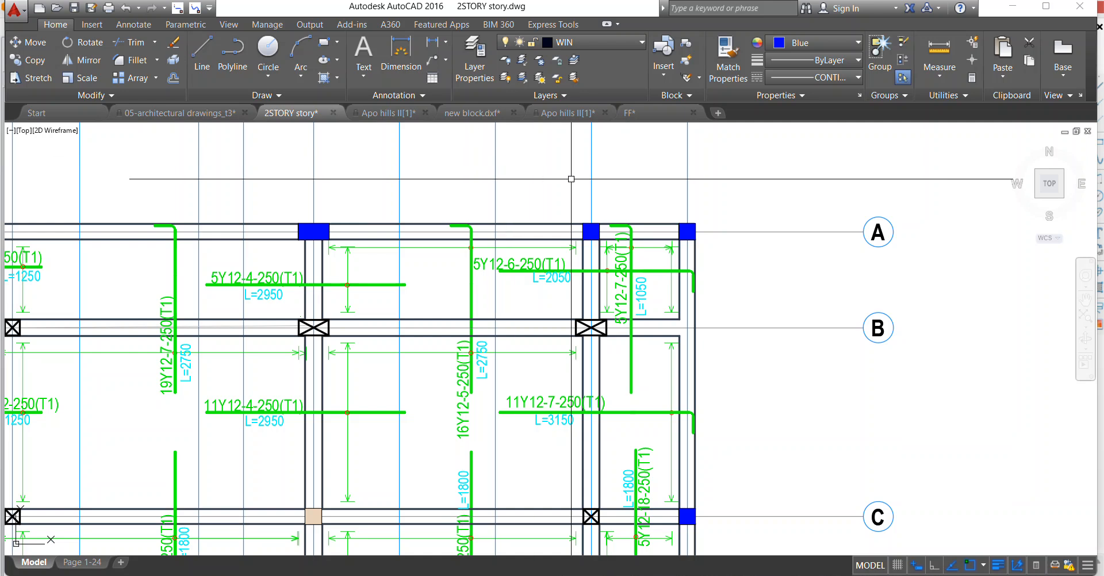
pyautogui.scroll(-2, 570, 179)
pyautogui.scroll(4, 628, 383)
pyautogui.scroll(-4, 610, 253)
pyautogui.scroll(4, 600, 356)
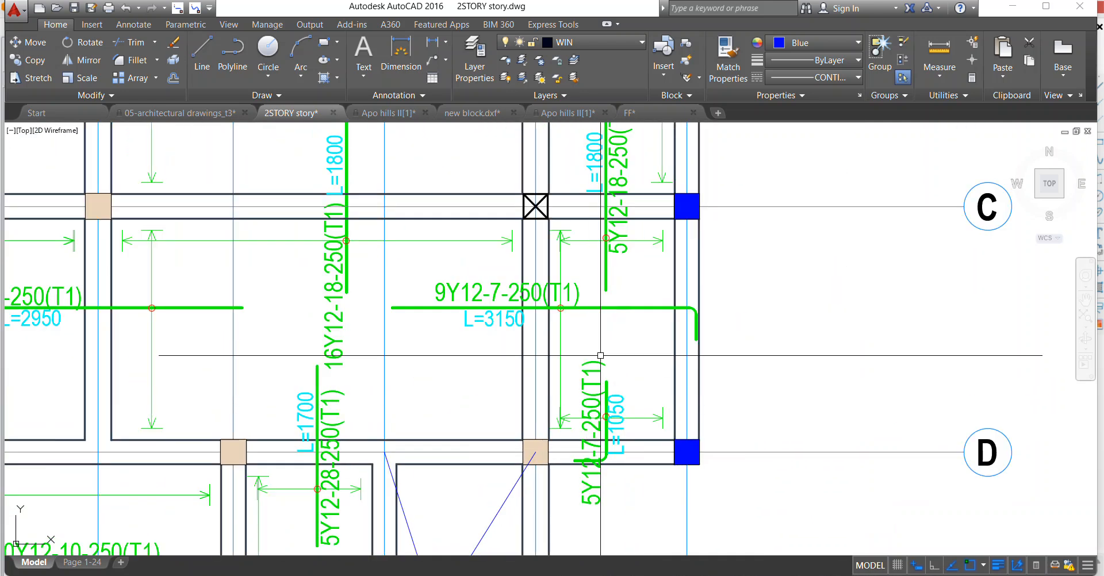
pyautogui.scroll(-2, 606, 272)
pyautogui.scroll(2, 442, 247)
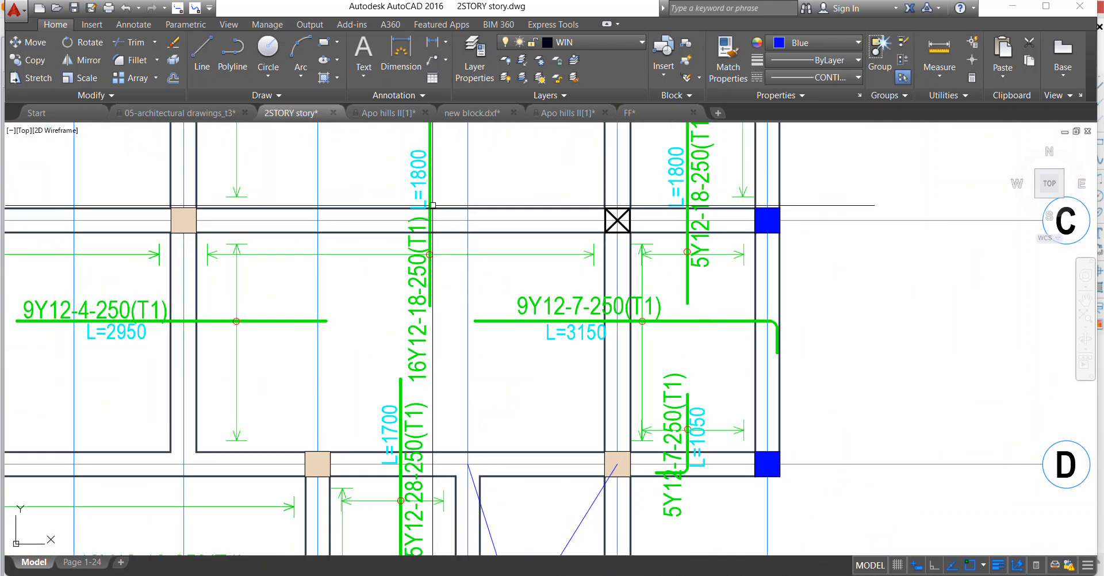
# Move the 16Y12-18-250(T1) label up across axis C to the right side of its bar.
pyautogui.rightClick(405, 204)
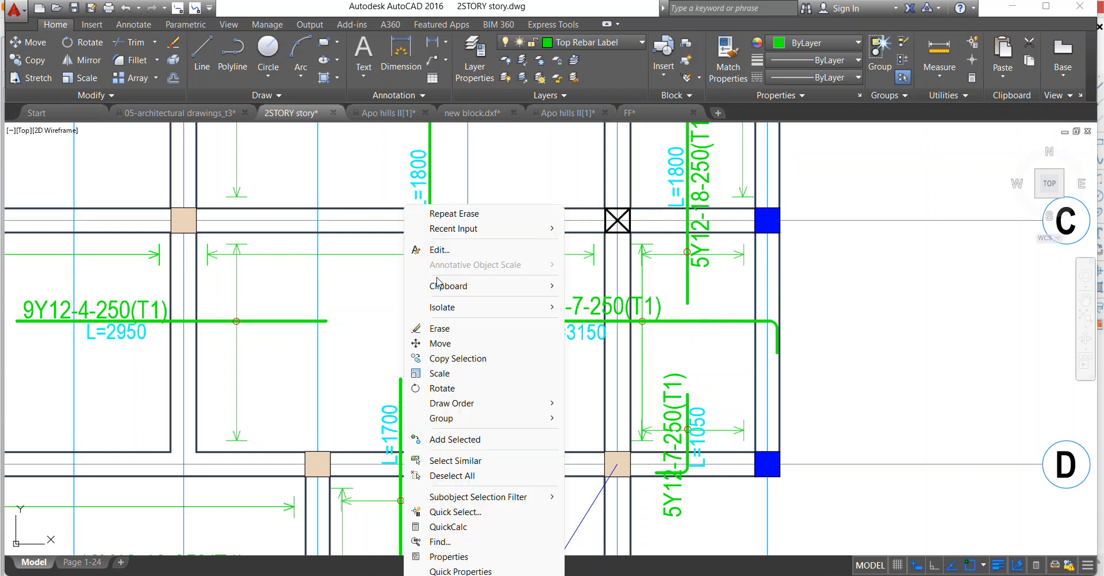
pyautogui.click(446, 348)
pyautogui.click(416, 300)
pyautogui.click(445, 205)
pyautogui.scroll(-4, 504, 259)
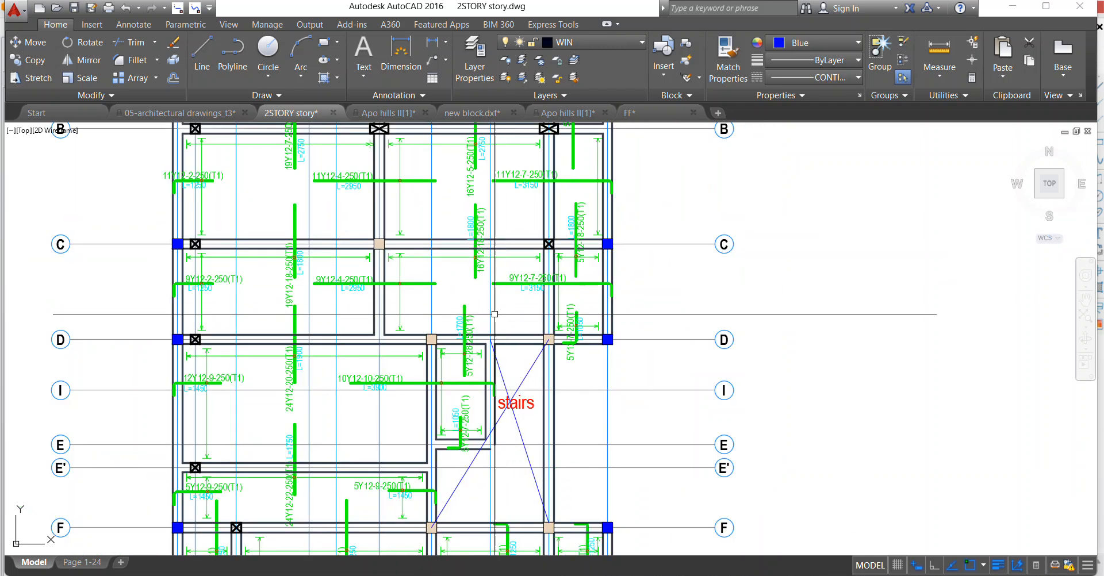
# In the original combined slab plan beside the quantity table, turn off the layers of the cyan length texts and the green top bars.
pyautogui.scroll(-6, 397, 324)
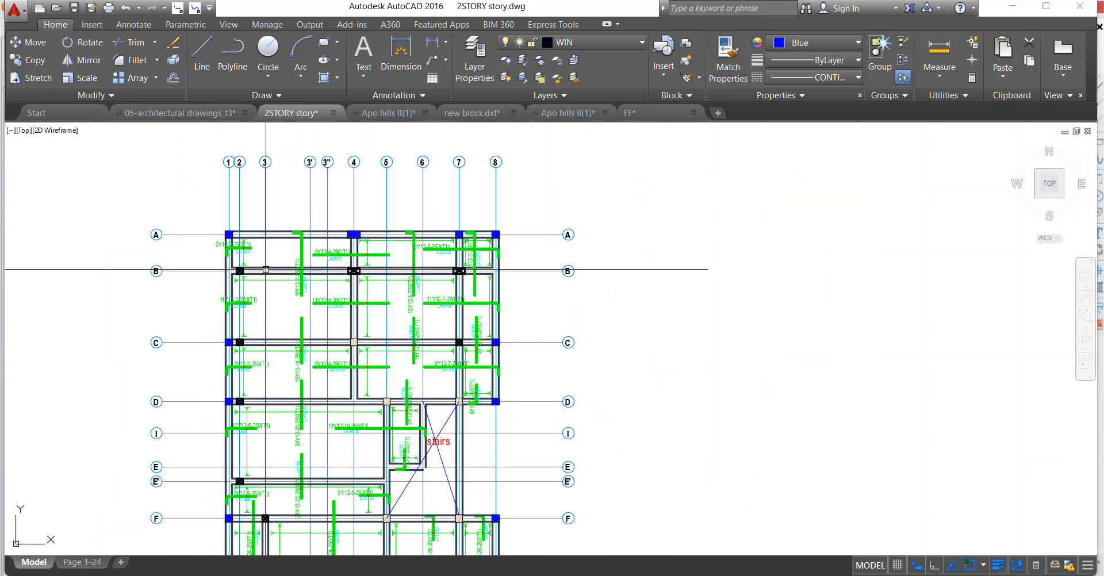
pyautogui.scroll(-2, 368, 331)
pyautogui.moveTo(368, 332); pyautogui.dragTo(350, 261, button='middle')
pyautogui.scroll(2, 350, 261)
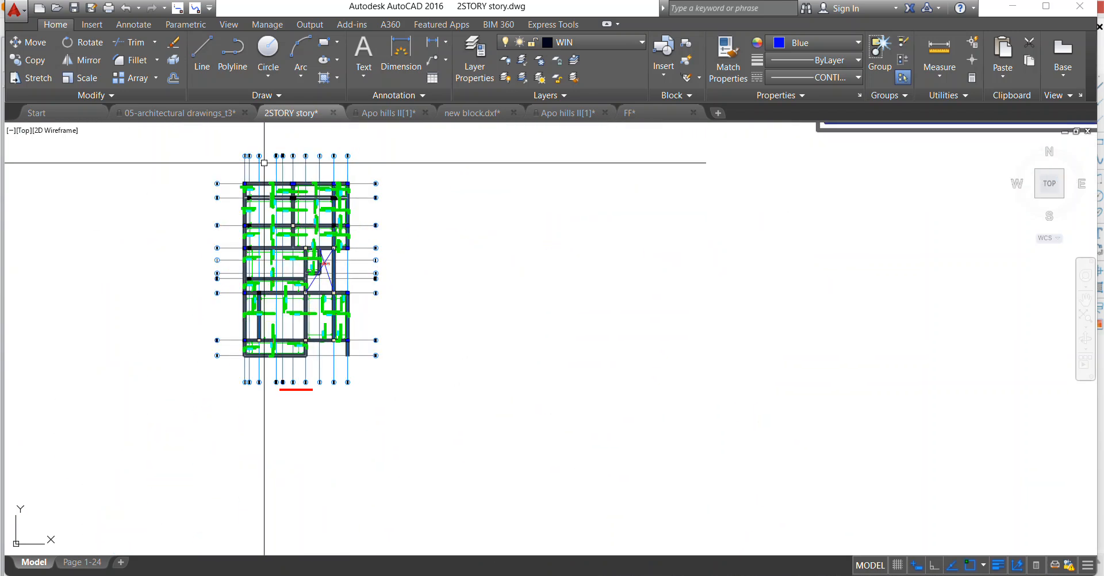
pyautogui.scroll(-4, 320, 239)
pyautogui.scroll(6, 136, 320)
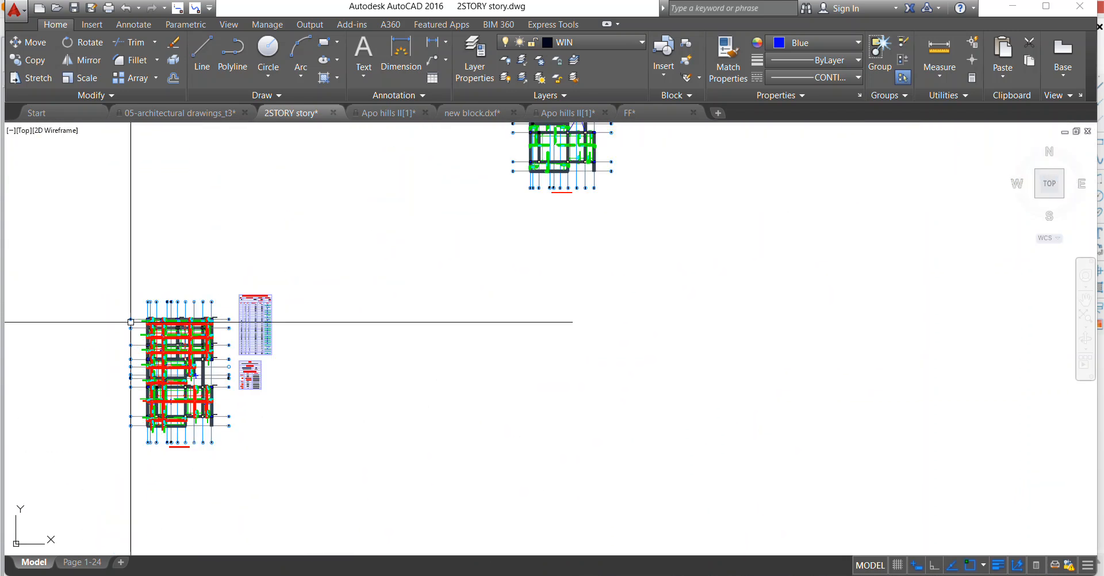
pyautogui.scroll(4, 184, 317)
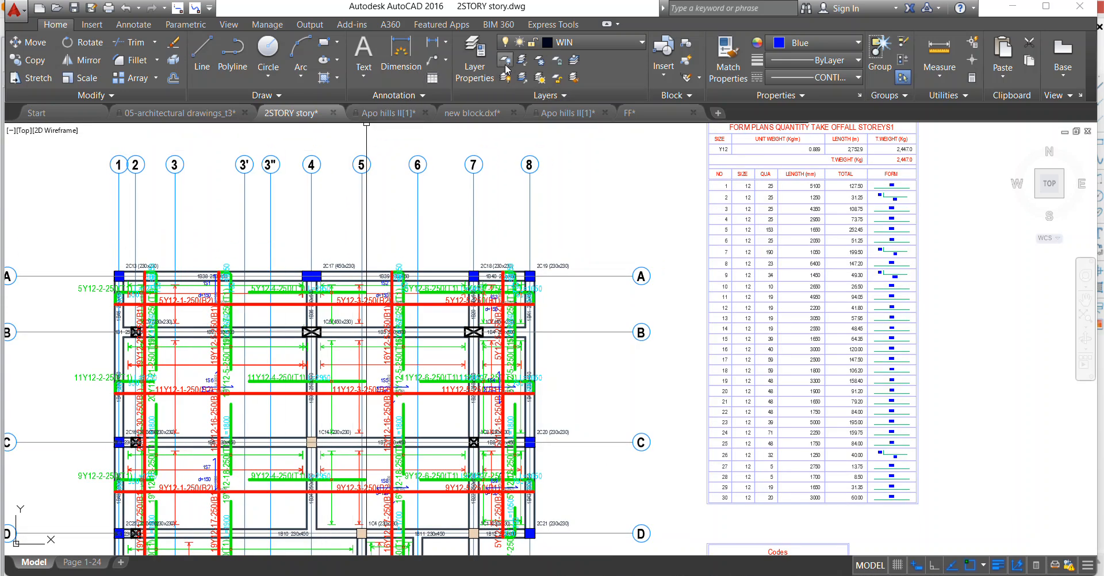
pyautogui.scroll(4, 481, 262)
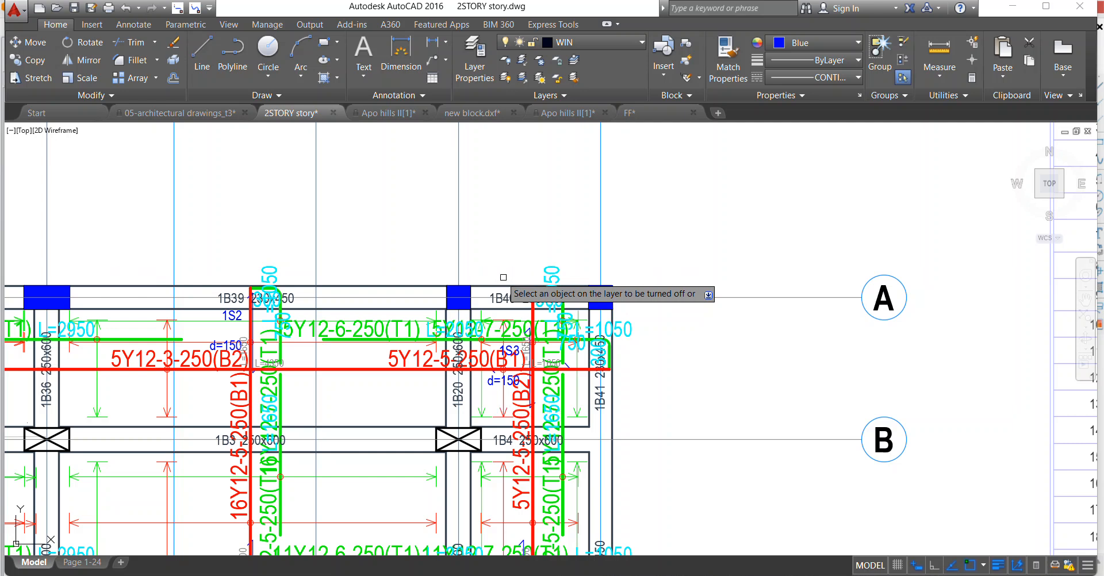
pyautogui.scroll(2, 509, 309)
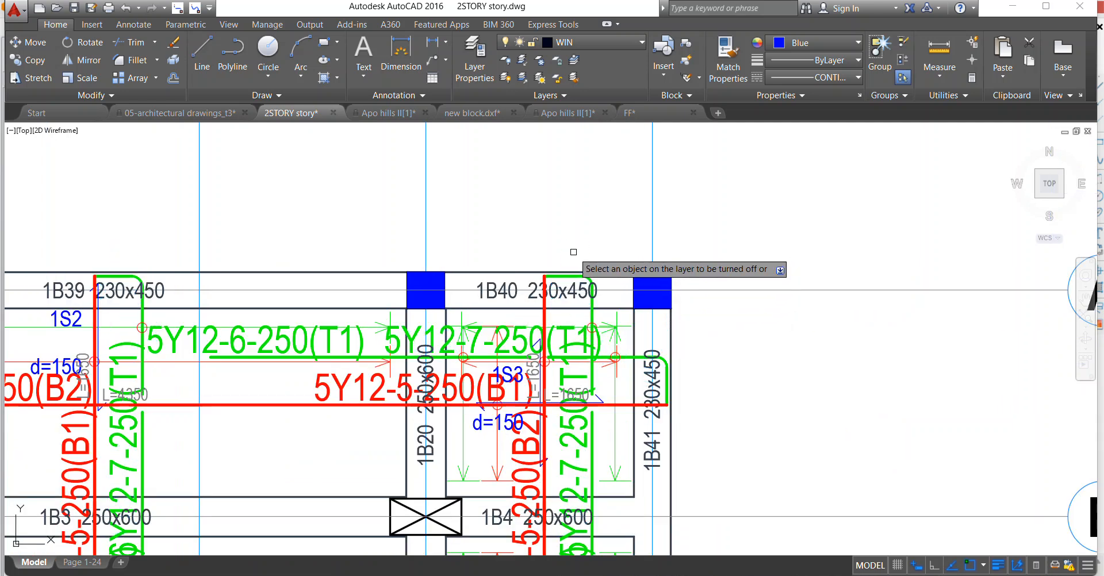
pyautogui.click(583, 275)
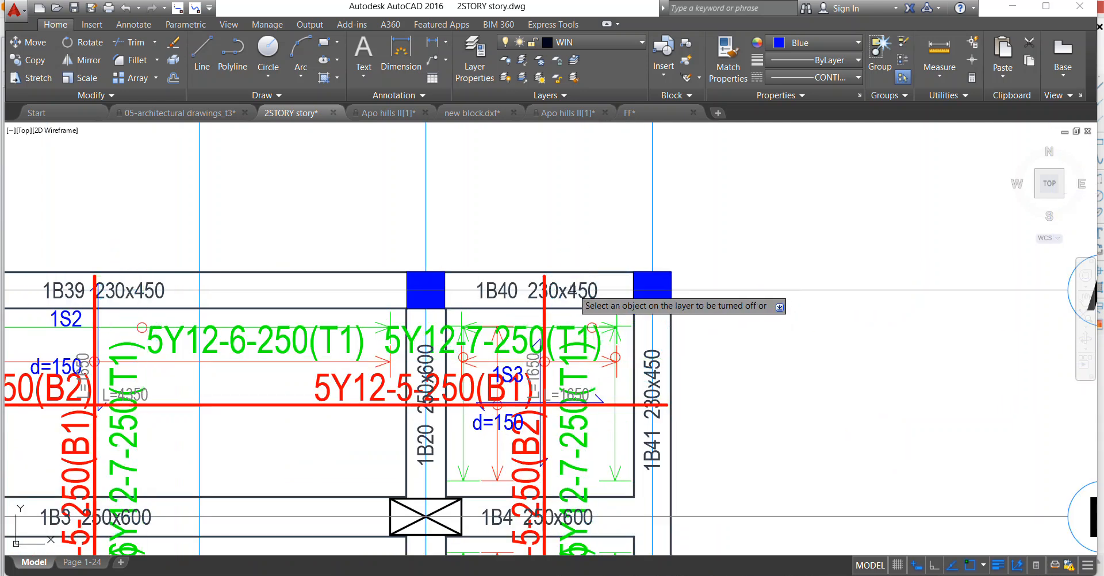
# Turn off the layers holding the beam labels and the slab labels.
pyautogui.scroll(-4, 554, 282)
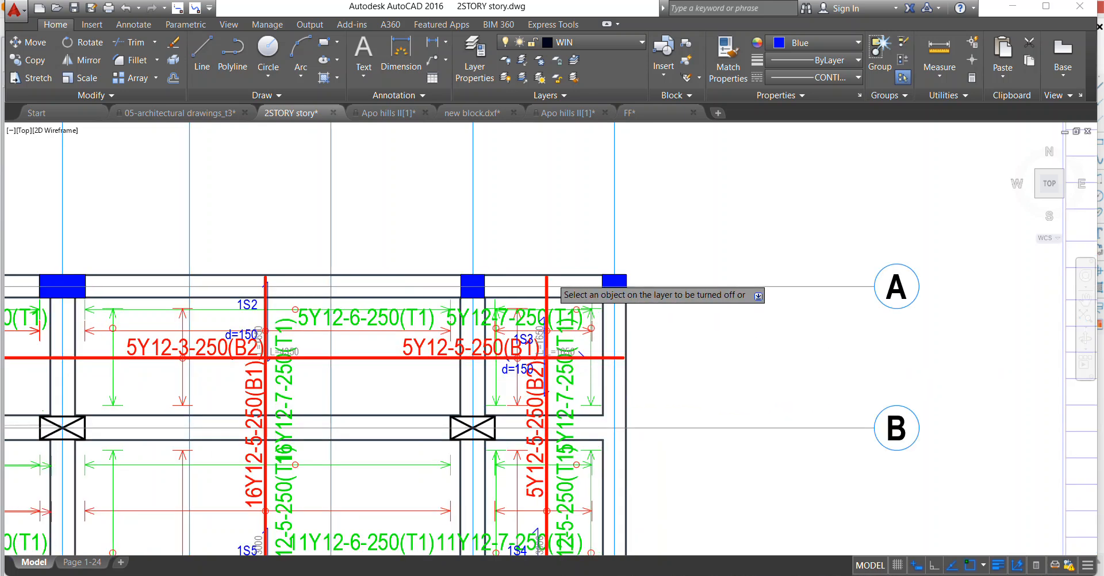
pyautogui.scroll(2, 291, 339)
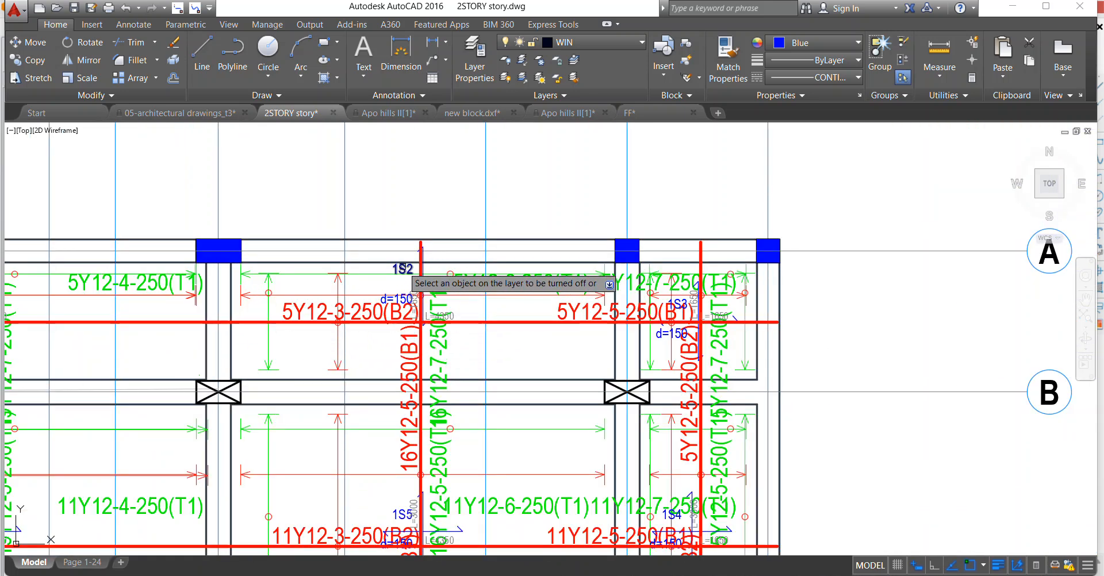
pyautogui.scroll(3, 421, 265)
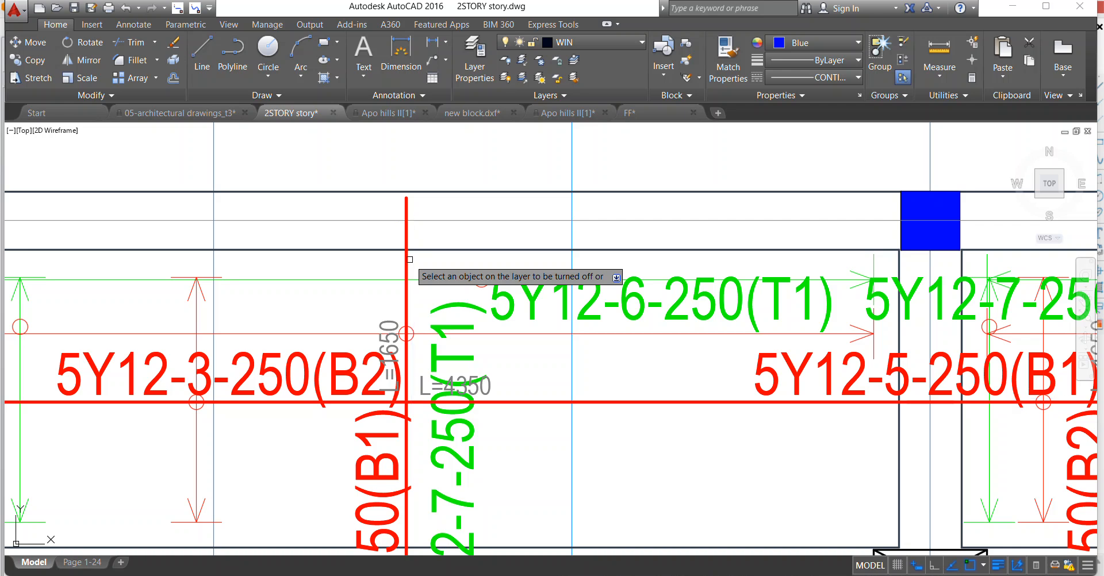
# Turn off the layers of the grey length texts, the T1 bar labels and the green distribution lines.
pyautogui.scroll(-2, 473, 270)
pyautogui.scroll(2, 472, 271)
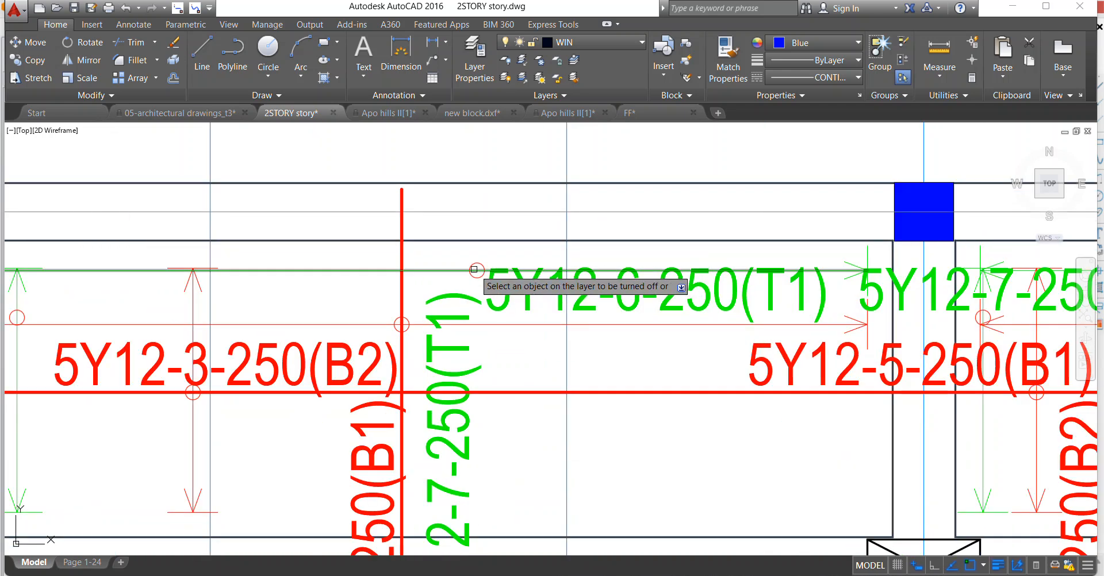
pyautogui.scroll(-2, 478, 268)
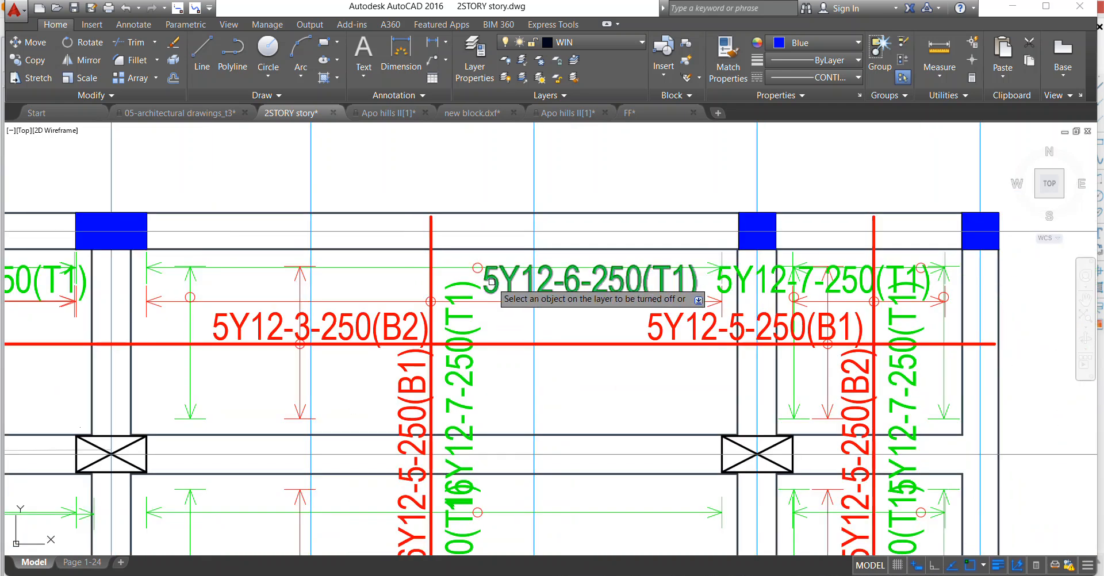
pyautogui.click(450, 267)
# Copy the whole slab plan that shows only the red bottom bars to the empty space below sheet S.14.
pyautogui.scroll(-3, 513, 231)
pyautogui.moveTo(59, 280)
pyautogui.mouseDown(button='middle')
pyautogui.moveTo(215, 268)
pyautogui.moveTo(261, 231)
pyautogui.mouseUp(button='middle')
pyautogui.scroll(-2, 360, 276)
pyautogui.scroll(2, 338, 346)
pyautogui.moveTo(338, 346); pyautogui.dragTo(369, 255, button='middle')
pyautogui.scroll(-7, 368, 252)
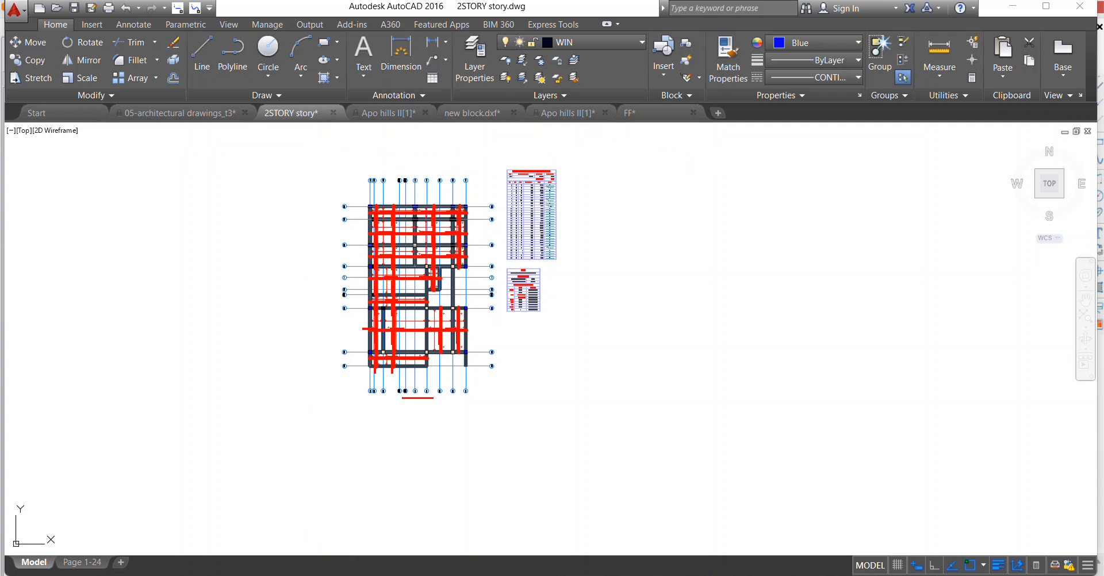
pyautogui.click(296, 129)
pyautogui.click(500, 414)
pyautogui.rightClick(442, 225)
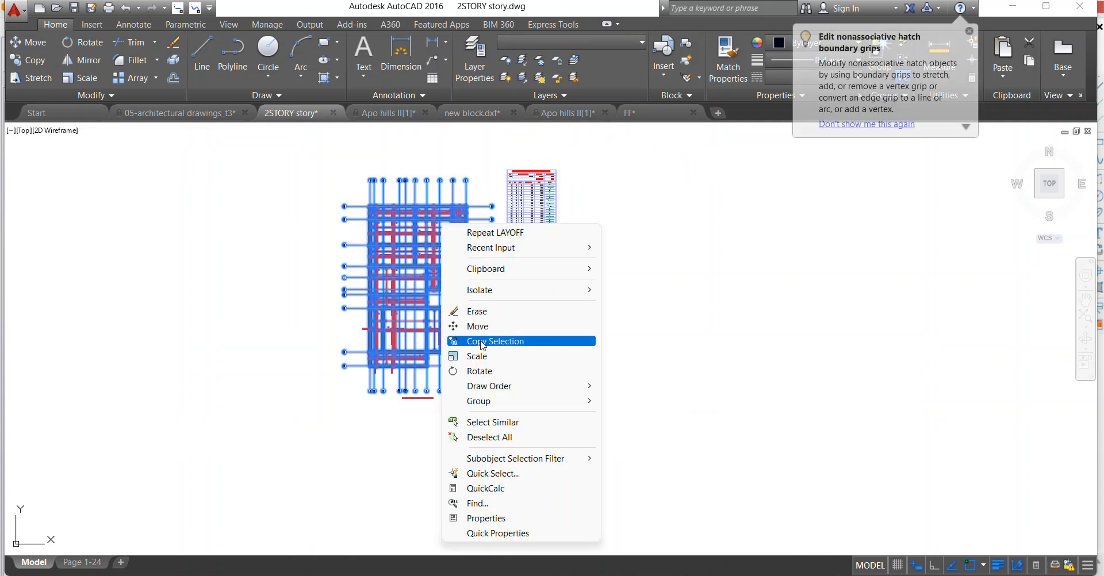
pyautogui.click(489, 341)
pyautogui.click(455, 296)
pyautogui.scroll(-7, 454, 296)
pyautogui.scroll(4, 463, 335)
pyautogui.scroll(-2, 301, 330)
pyautogui.click(275, 317)
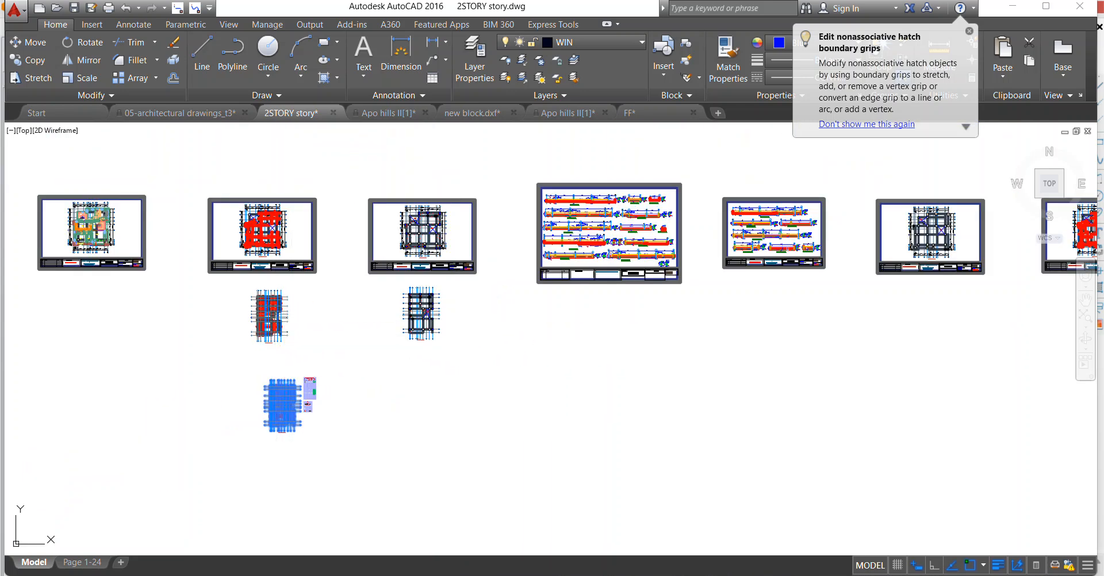
pyautogui.press('Escape')
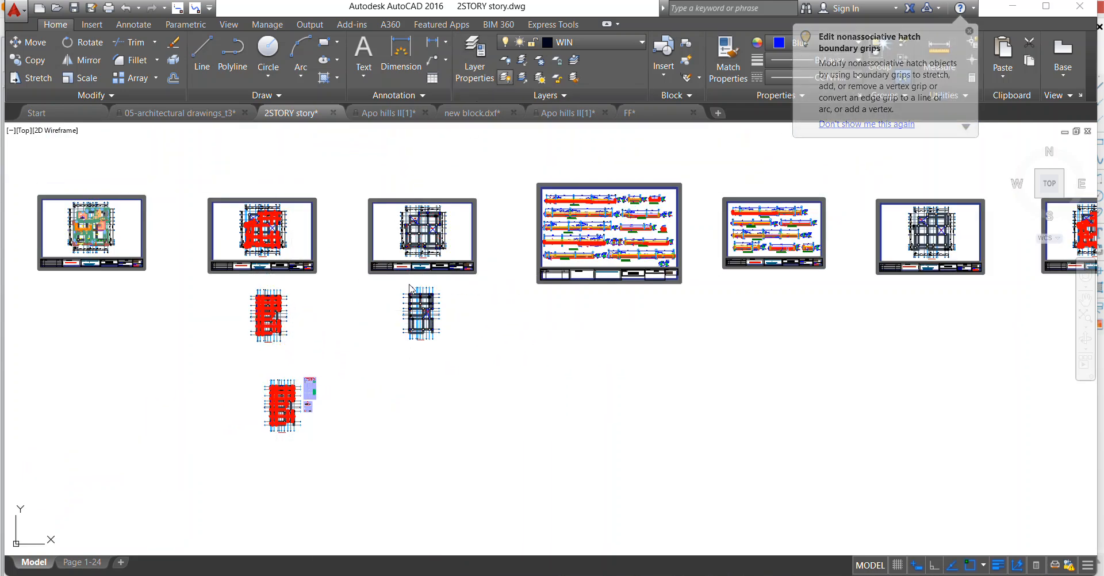
# On the copied bottom-bar plan, erase the leftover red circles in the slabs between axes 1 and 4, from axis A to just below axis D.
pyautogui.scroll(15, 410, 288)
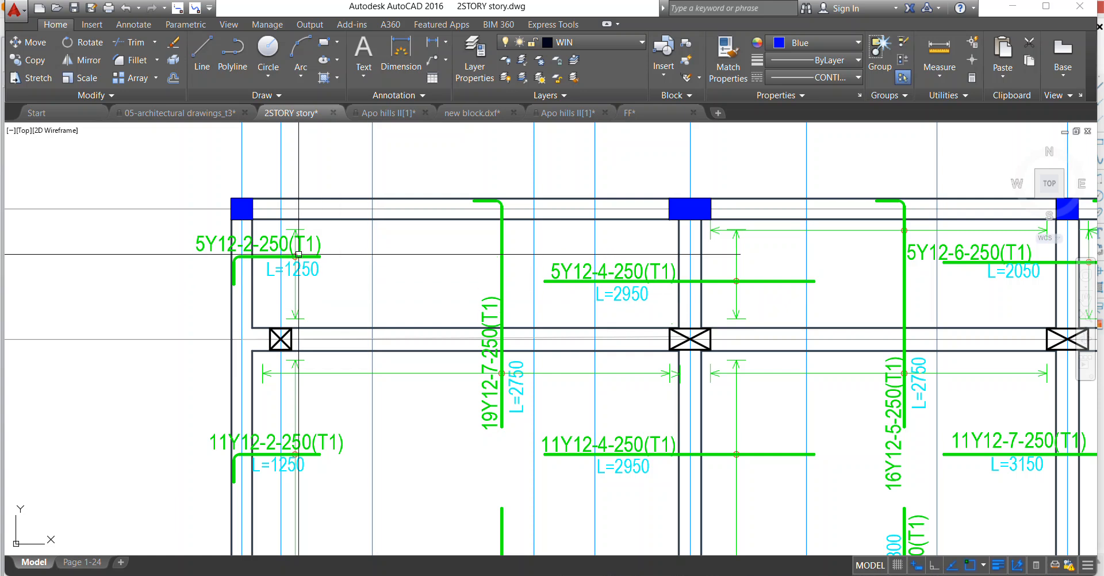
pyautogui.scroll(-10, 556, 248)
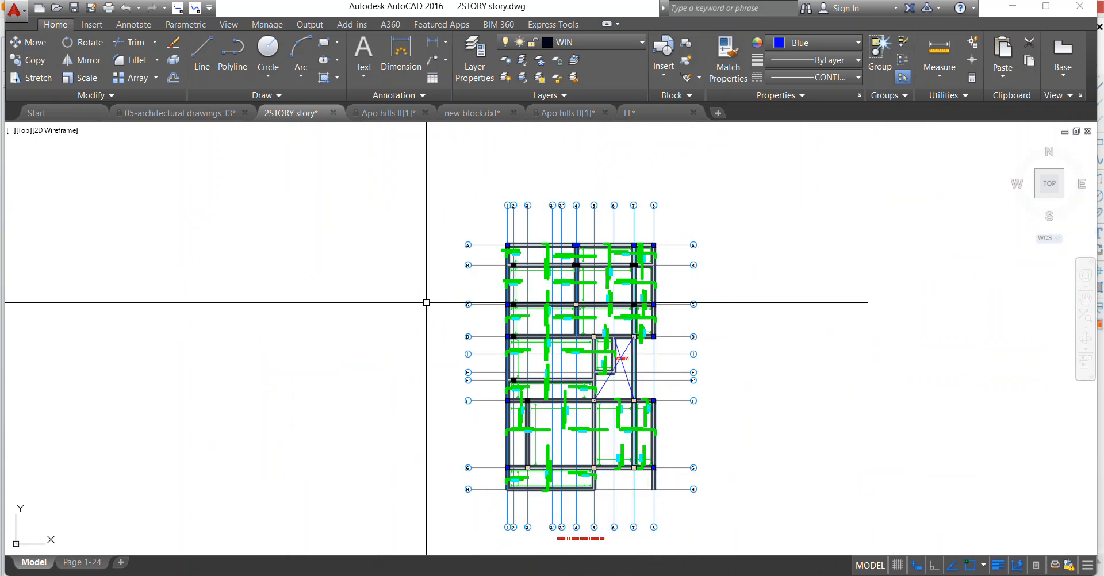
pyautogui.scroll(2, 131, 281)
pyautogui.moveTo(71, 269); pyautogui.dragTo(136, 283, button='middle')
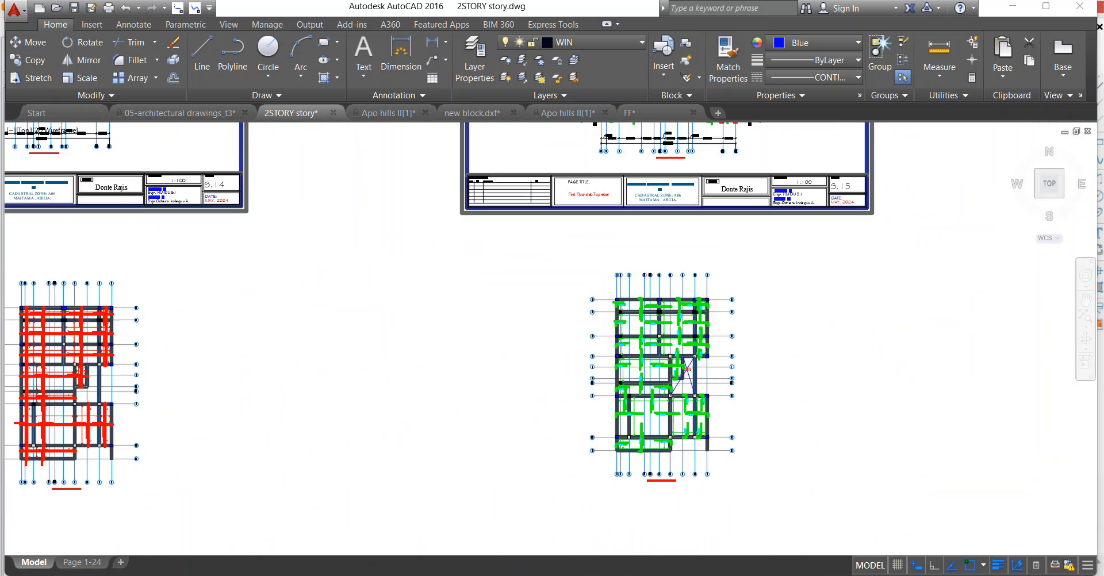
pyautogui.scroll(-2, 110, 297)
pyautogui.scroll(4, 52, 295)
pyautogui.scroll(8, 53, 336)
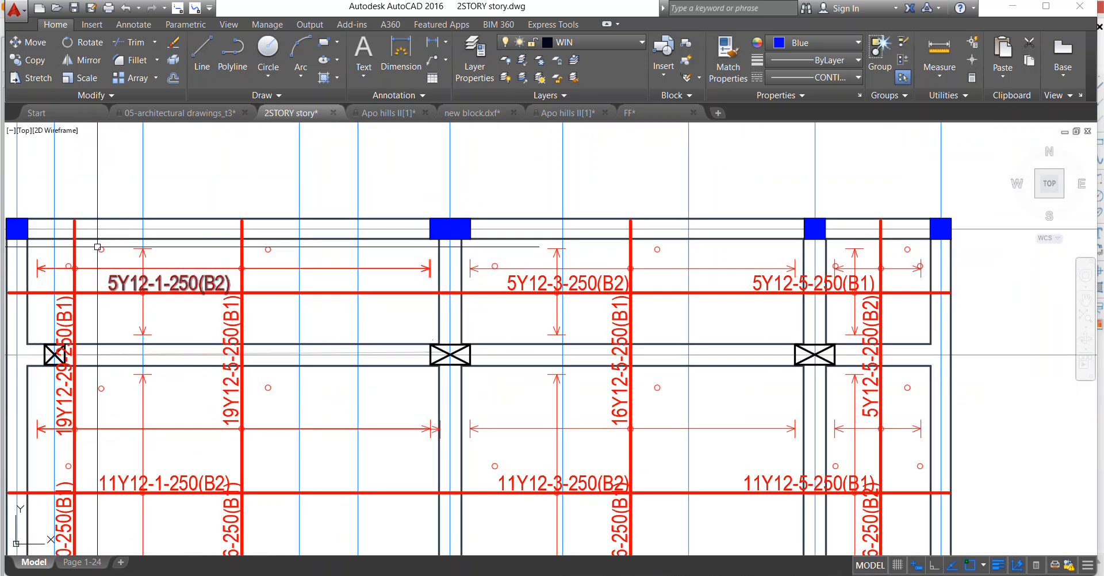
pyautogui.click(78, 201)
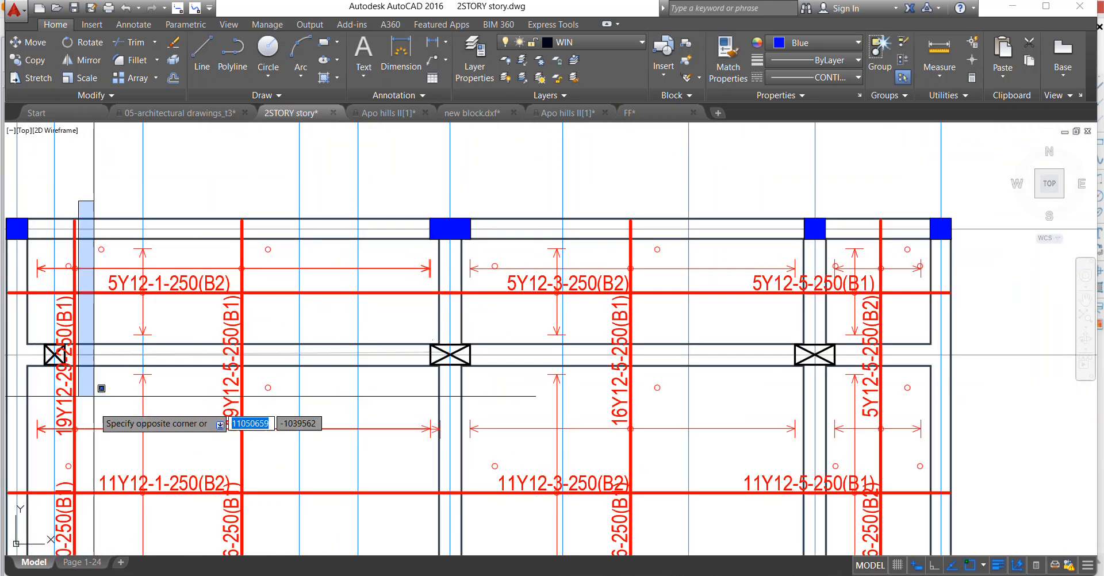
pyautogui.click(101, 414)
pyautogui.click(257, 200)
pyautogui.click(303, 370)
pyautogui.scroll(-4, 258, 297)
pyautogui.scroll(4, 187, 262)
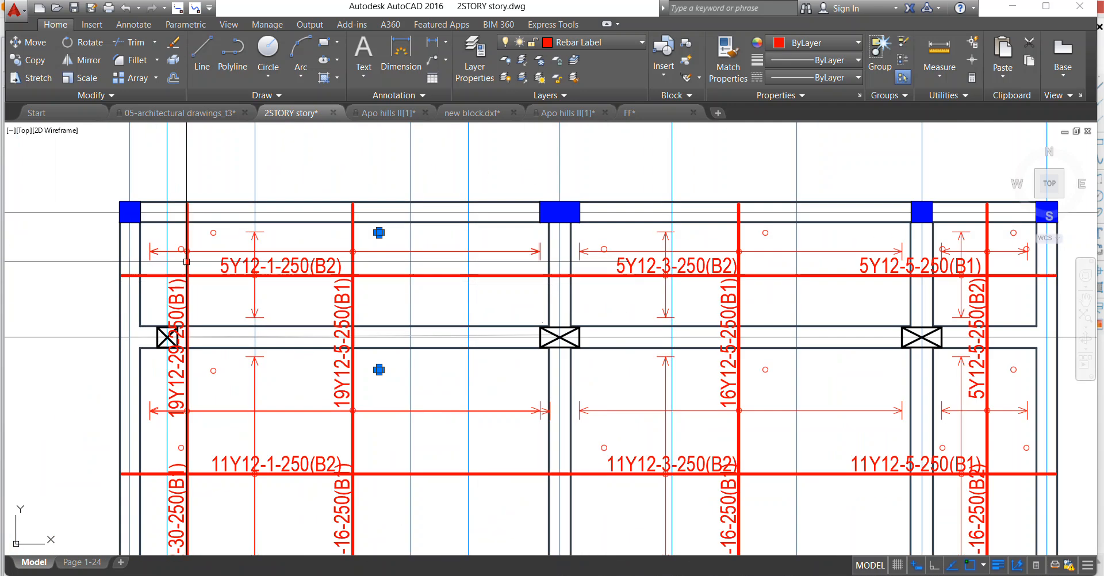
pyautogui.scroll(2, 186, 261)
pyautogui.click(238, 220)
pyautogui.click(191, 210)
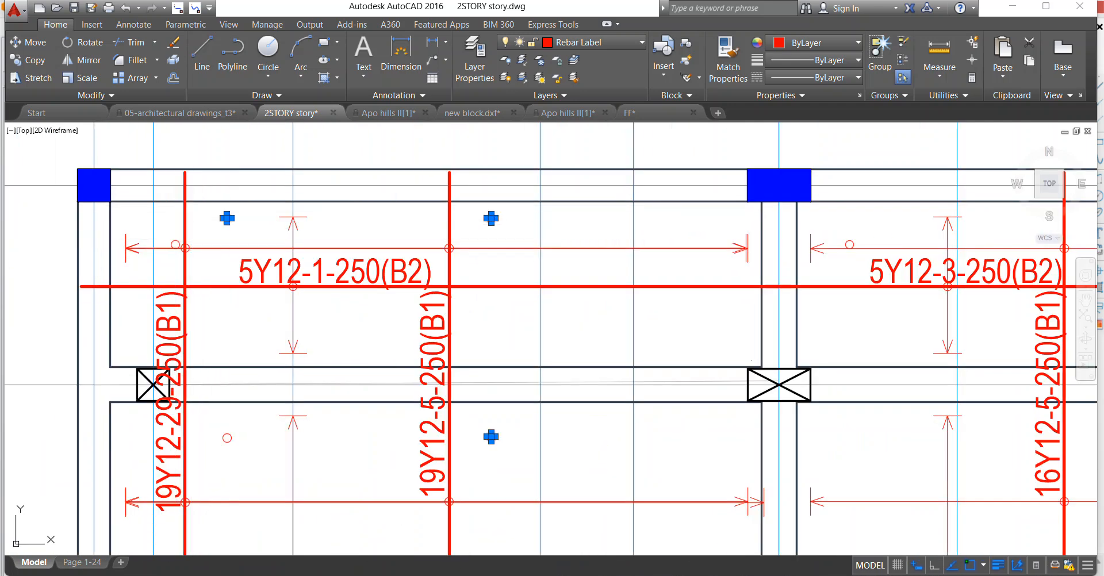
pyautogui.click(163, 256)
pyautogui.click(192, 203)
pyautogui.scroll(-2, 192, 202)
pyautogui.moveTo(182, 422); pyautogui.dragTo(186, 330, button='middle')
pyautogui.scroll(2, 186, 329)
pyautogui.click(154, 305)
pyautogui.click(215, 352)
pyautogui.click(252, 225)
pyautogui.click(231, 199)
pyautogui.scroll(-4, 243, 266)
pyautogui.scroll(4, 244, 426)
pyautogui.click(220, 361)
pyautogui.click(254, 330)
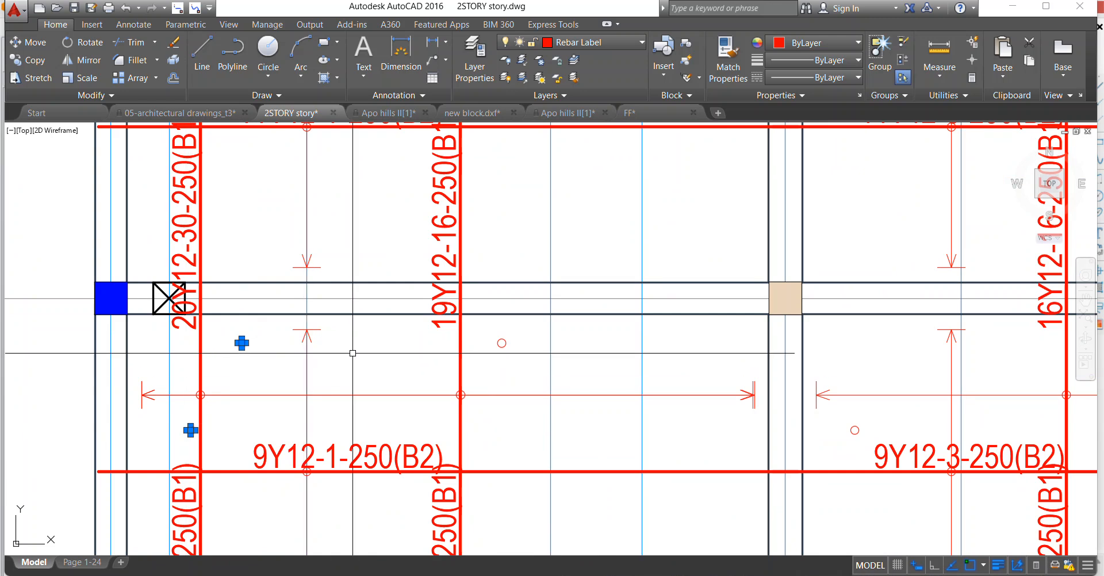
pyautogui.scroll(-3, 352, 353)
pyautogui.scroll(3, 425, 323)
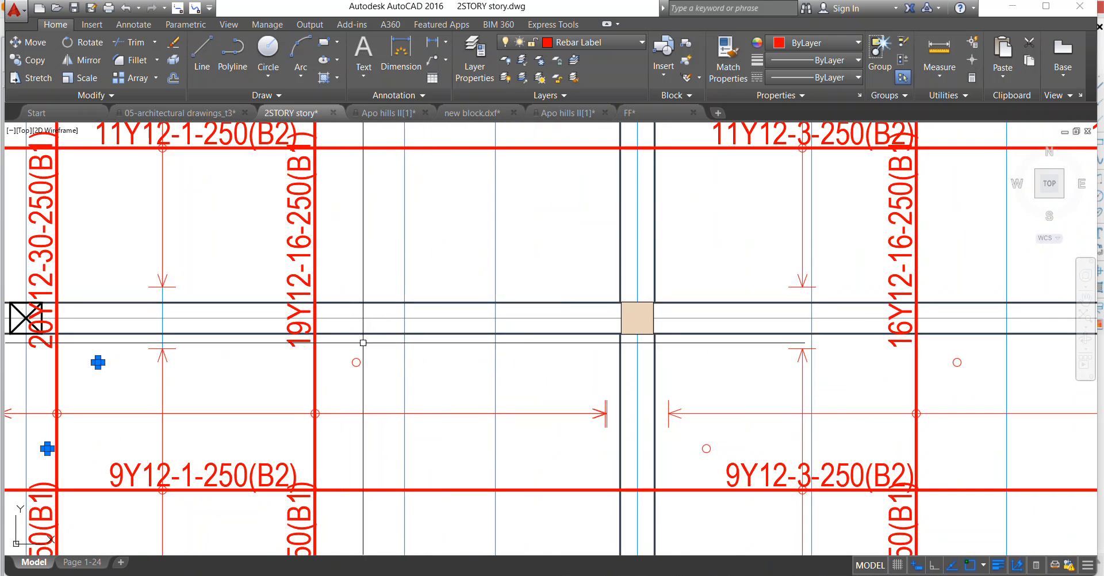
pyautogui.scroll(-3, 353, 352)
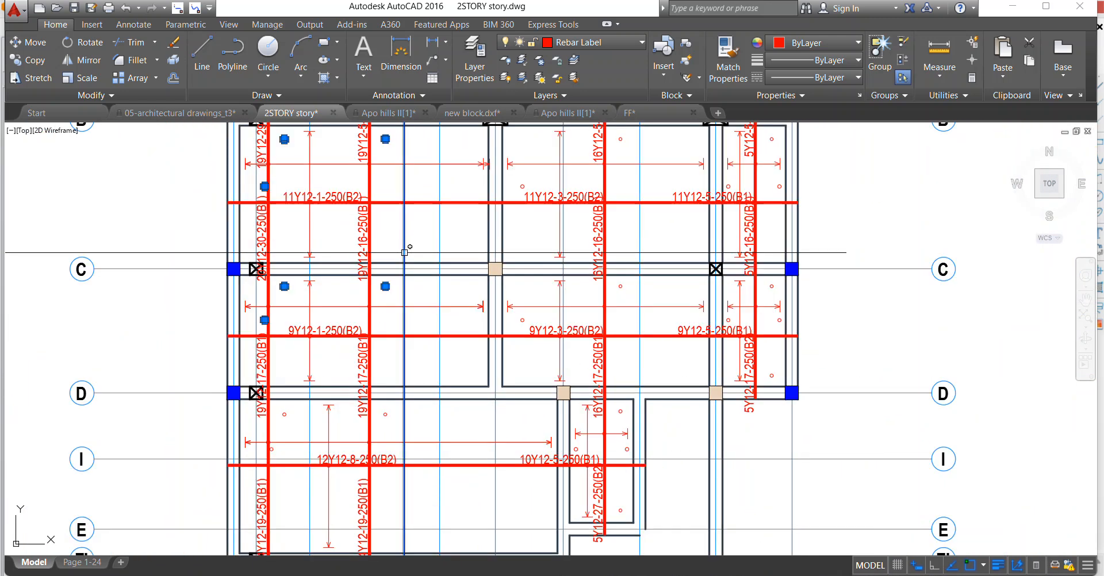
pyautogui.scroll(3, 377, 433)
pyautogui.scroll(-3, 456, 387)
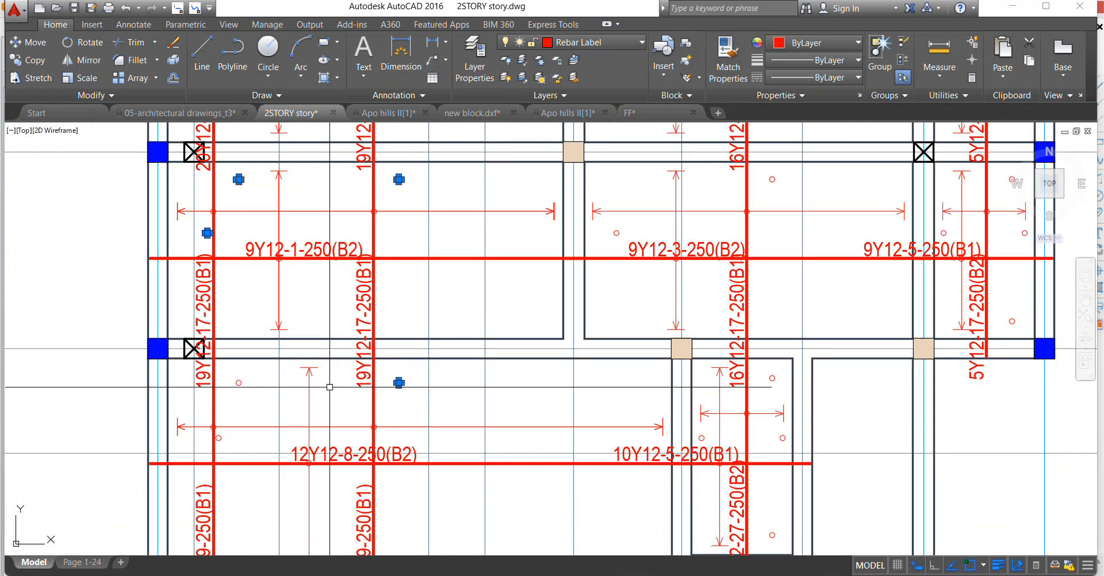
pyautogui.scroll(3, 266, 388)
pyautogui.rightClick(237, 257)
pyautogui.click(270, 342)
# Erase the redundant red circles in the slabs between axes 1 and 5, from below axis D down to axis H.
pyautogui.scroll(-3, 253, 299)
pyautogui.scroll(3, 236, 382)
pyautogui.scroll(2, 236, 383)
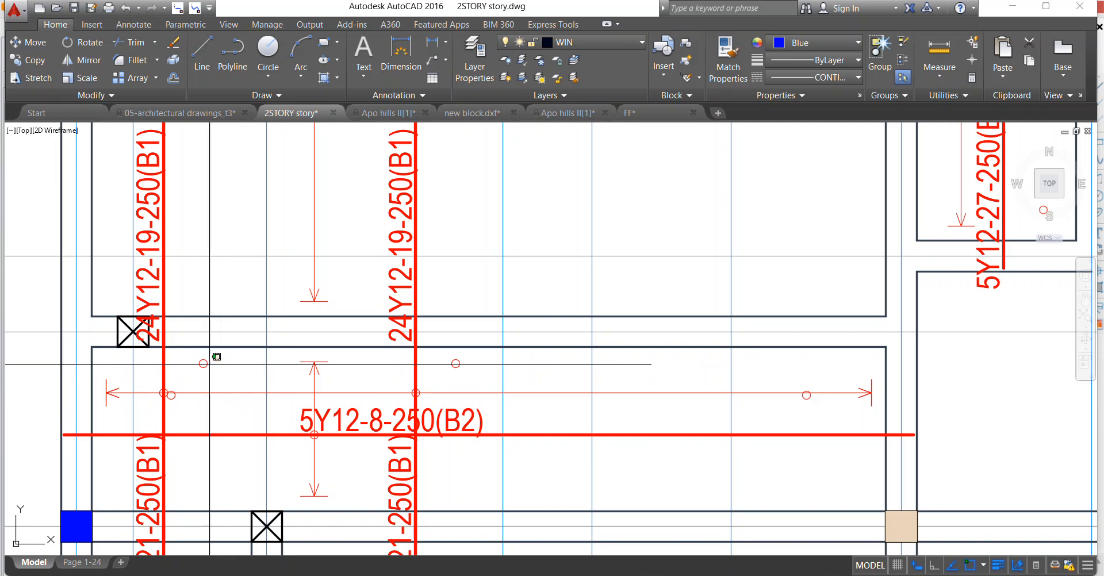
pyautogui.scroll(-3, 451, 350)
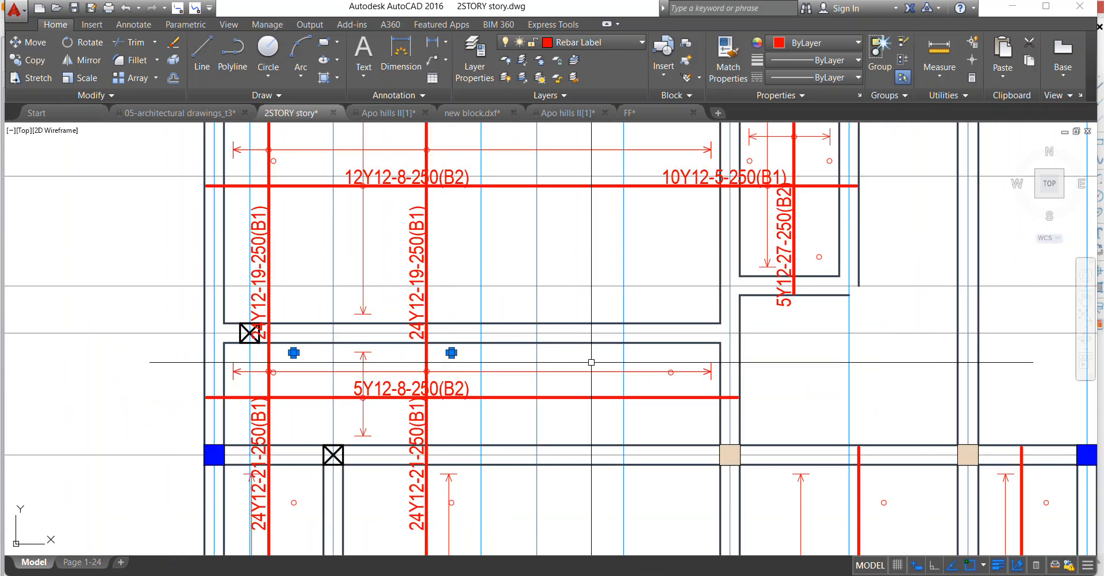
pyautogui.scroll(3, 685, 364)
pyautogui.click(690, 364)
pyautogui.click(729, 395)
pyautogui.scroll(-3, 729, 394)
pyautogui.scroll(3, 276, 341)
pyautogui.click(193, 285)
pyautogui.click(506, 356)
pyautogui.scroll(-3, 512, 357)
pyautogui.scroll(2, 351, 307)
pyautogui.click(350, 307)
pyautogui.click(376, 360)
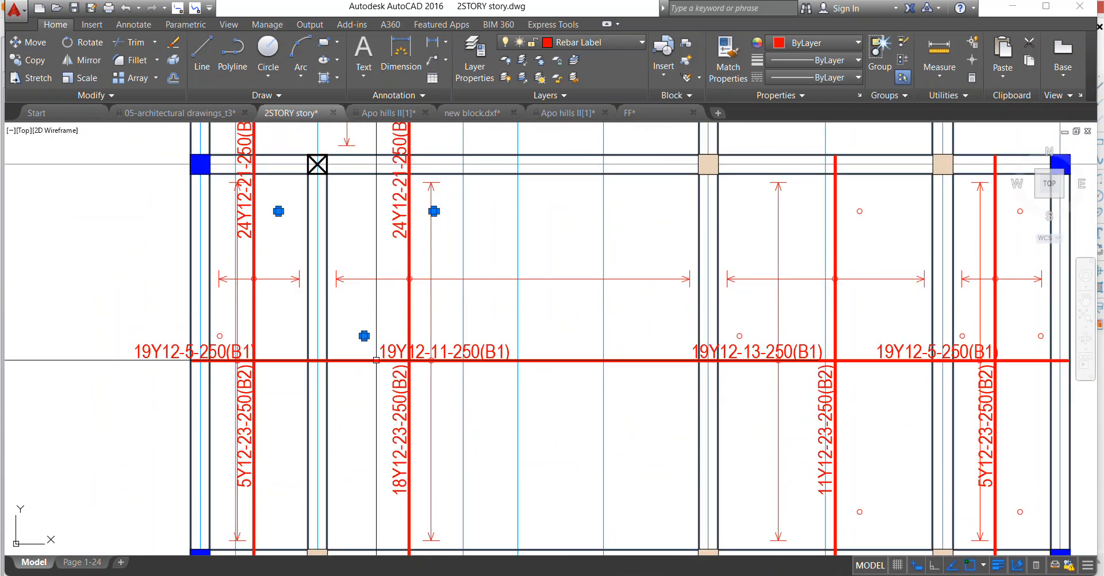
pyautogui.scroll(-3, 333, 286)
pyautogui.scroll(3, 355, 402)
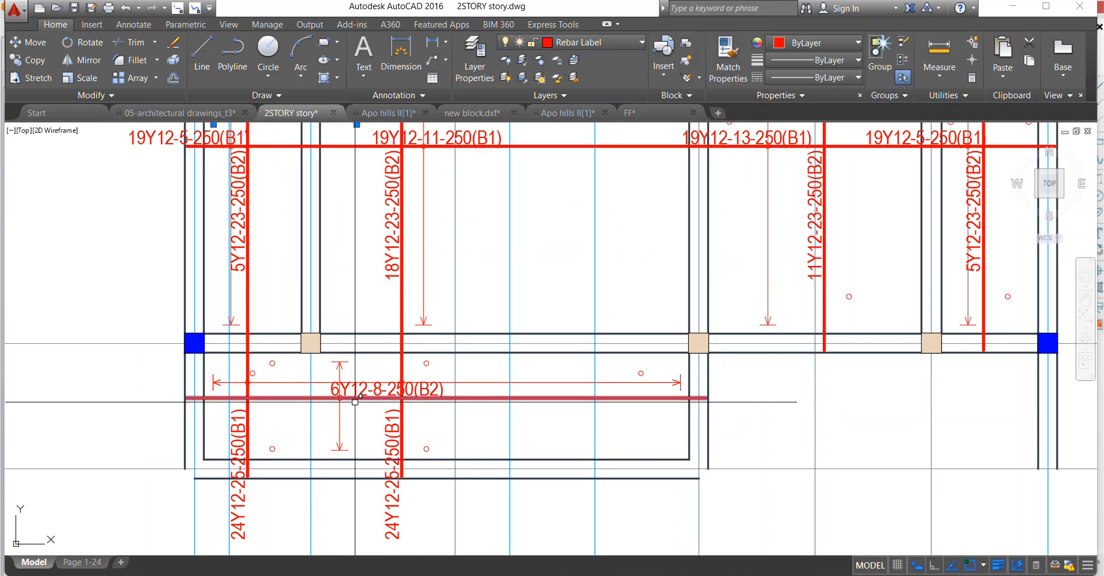
pyautogui.click(261, 323)
pyautogui.click(288, 457)
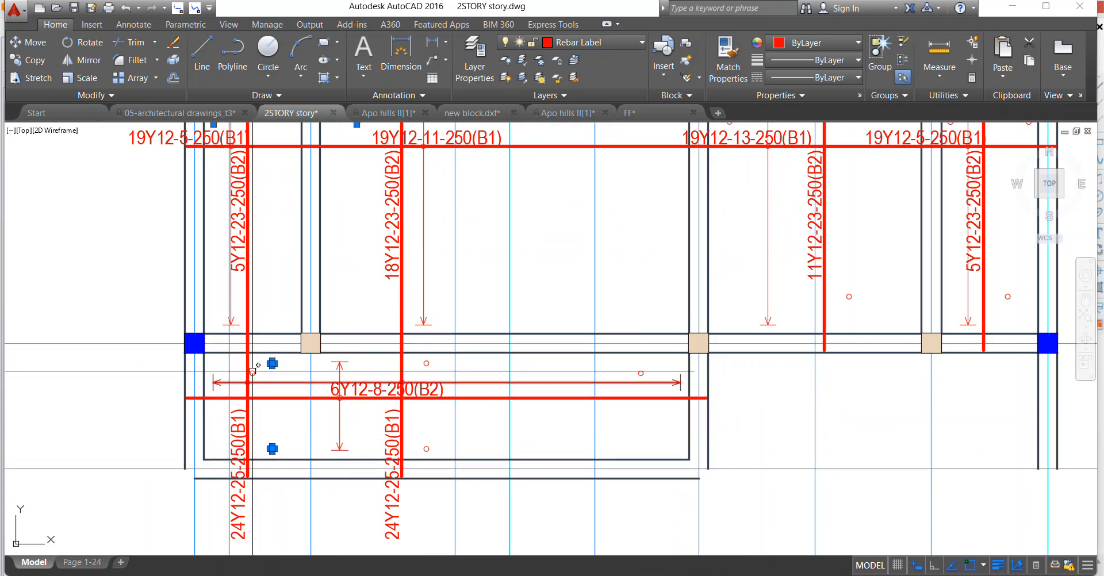
pyautogui.click(426, 449)
pyautogui.rightClick(640, 373)
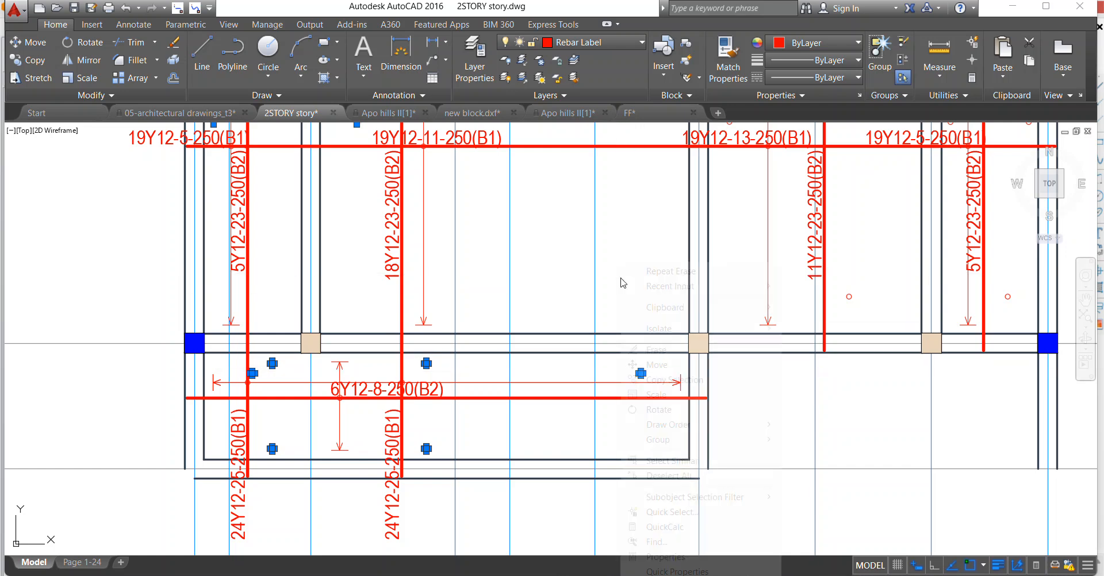
pyautogui.click(666, 350)
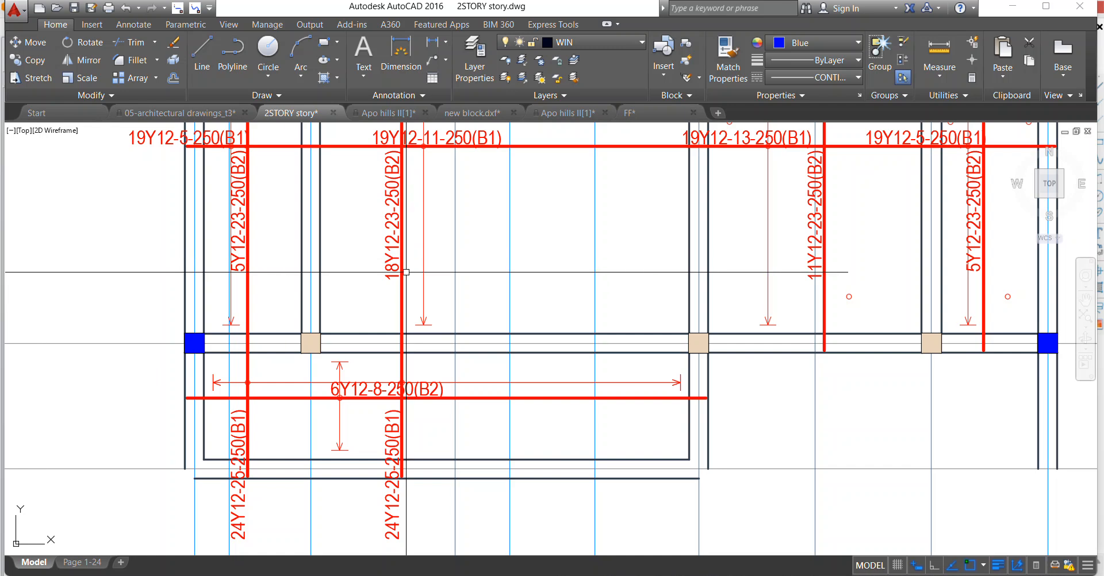
# Erase the redundant red circles in the slabs between axes 5 and 8, from axis F to axis G.
pyautogui.scroll(-4, 406, 272)
pyautogui.scroll(5, 519, 303)
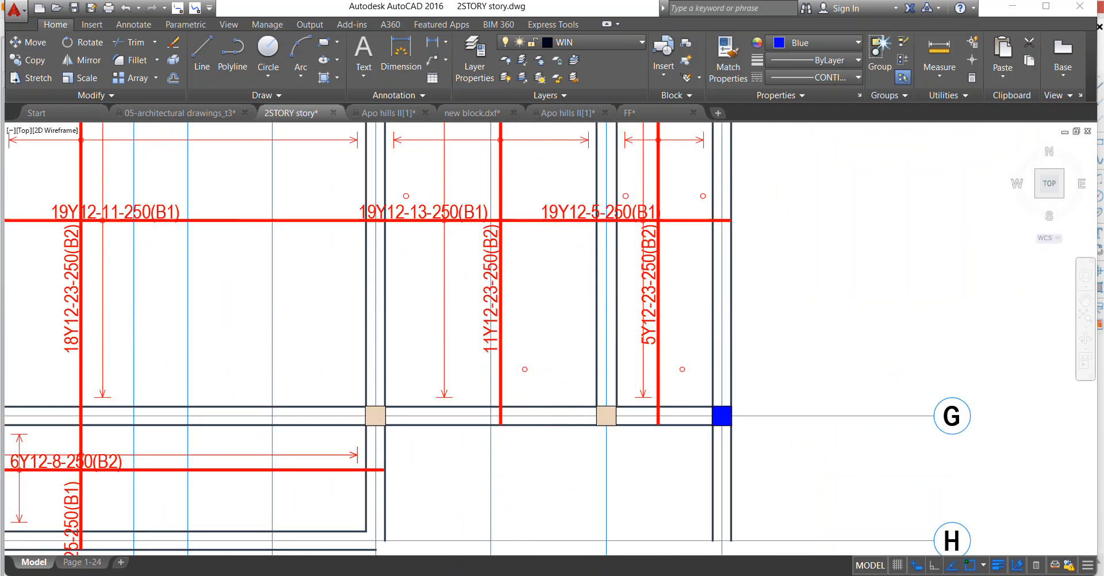
pyautogui.scroll(2, 517, 337)
pyautogui.click(521, 338)
pyautogui.click(859, 441)
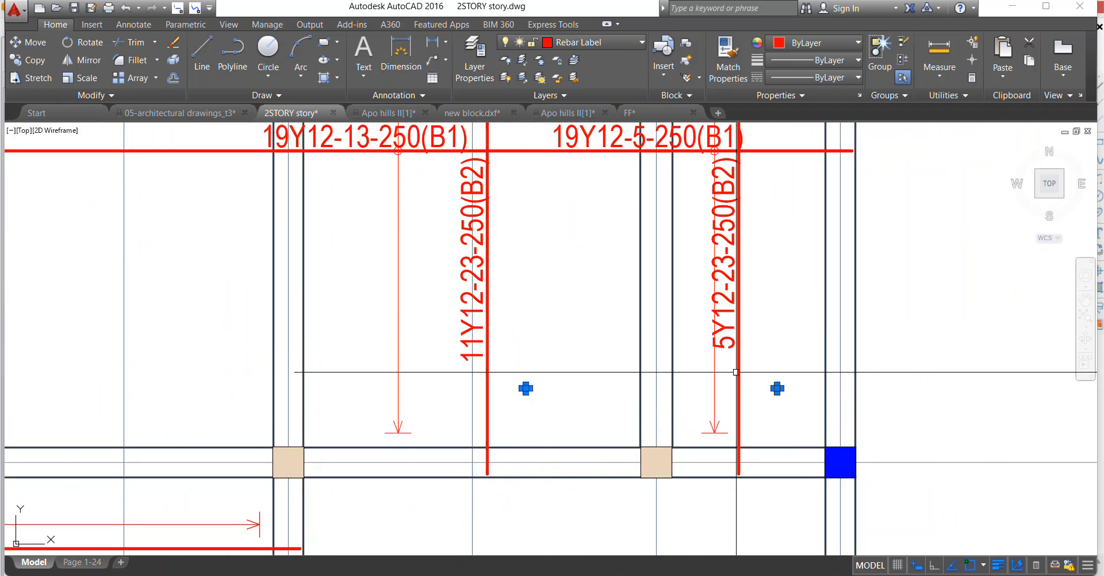
pyautogui.scroll(-4, 747, 375)
pyautogui.scroll(5, 554, 246)
pyautogui.click(411, 335)
pyautogui.click(525, 350)
pyautogui.click(644, 231)
pyautogui.click(623, 207)
pyautogui.click(770, 210)
pyautogui.click(812, 267)
pyautogui.click(784, 315)
pyautogui.click(811, 353)
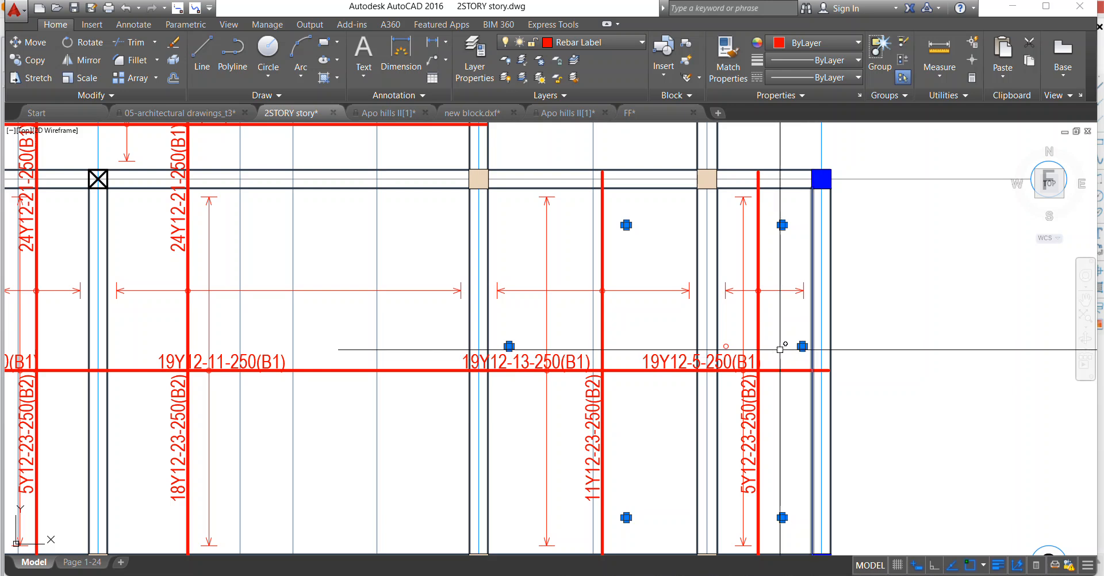
pyautogui.scroll(2, 727, 345)
pyautogui.rightClick(638, 196)
pyautogui.click(665, 283)
# Erase the red circles in the small slab below axis D between axes 5 and 6, and in the C–D slab between axes 7 and 8.
pyautogui.scroll(-4, 616, 315)
pyautogui.scroll(5, 640, 267)
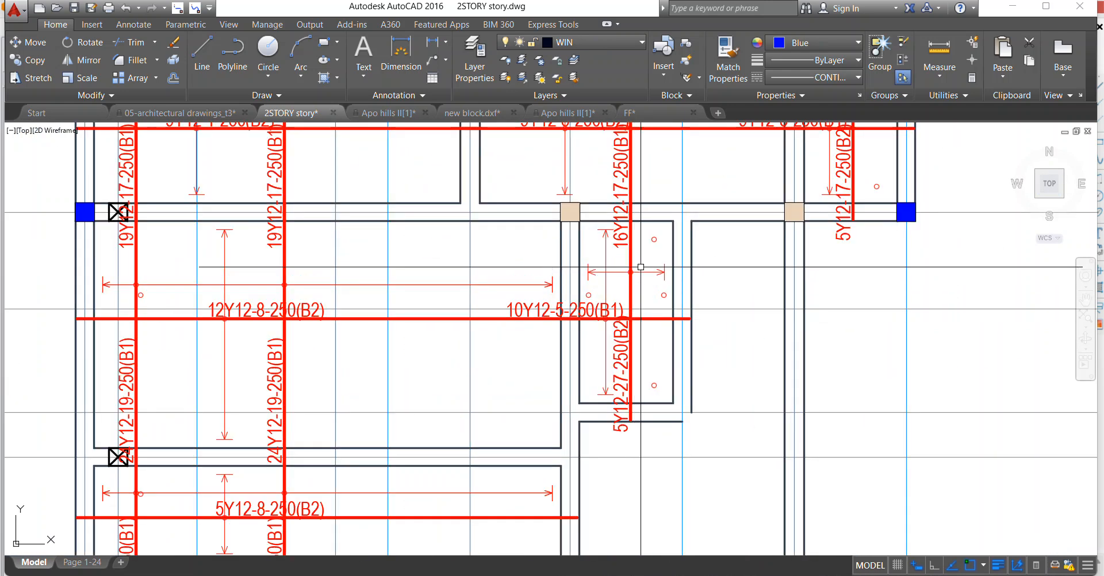
pyautogui.click(653, 286)
pyautogui.click(673, 306)
pyautogui.scroll(2, 620, 304)
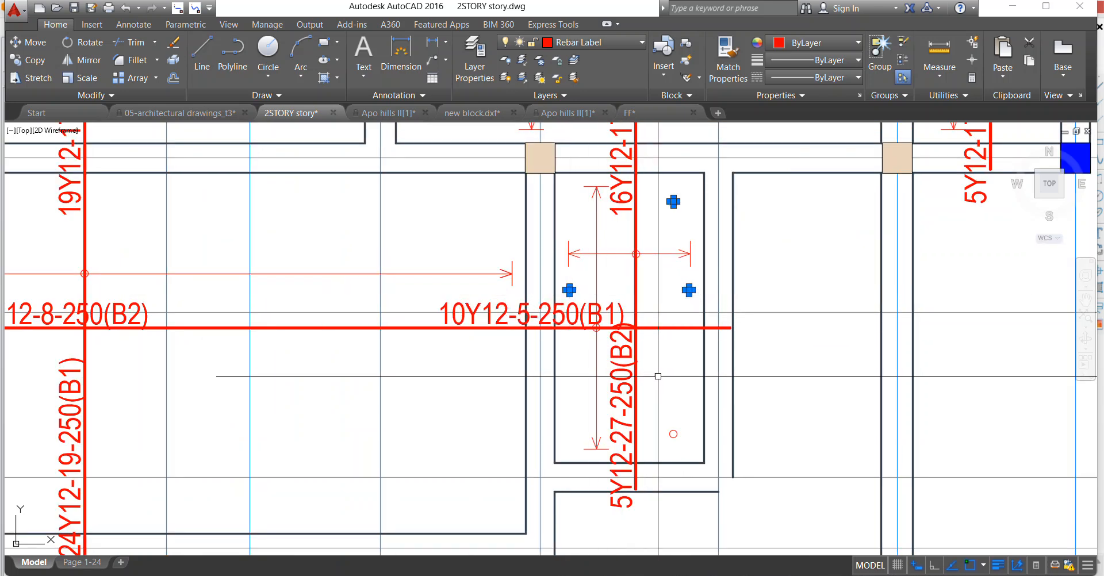
pyautogui.scroll(-4, 699, 482)
pyautogui.scroll(4, 727, 322)
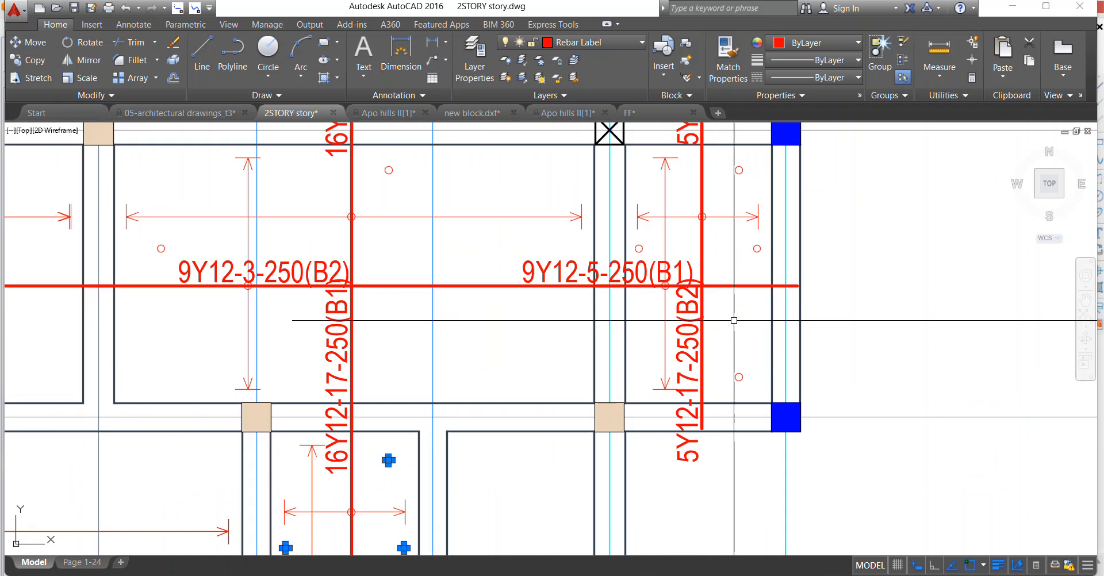
pyautogui.click(730, 276)
pyautogui.click(758, 390)
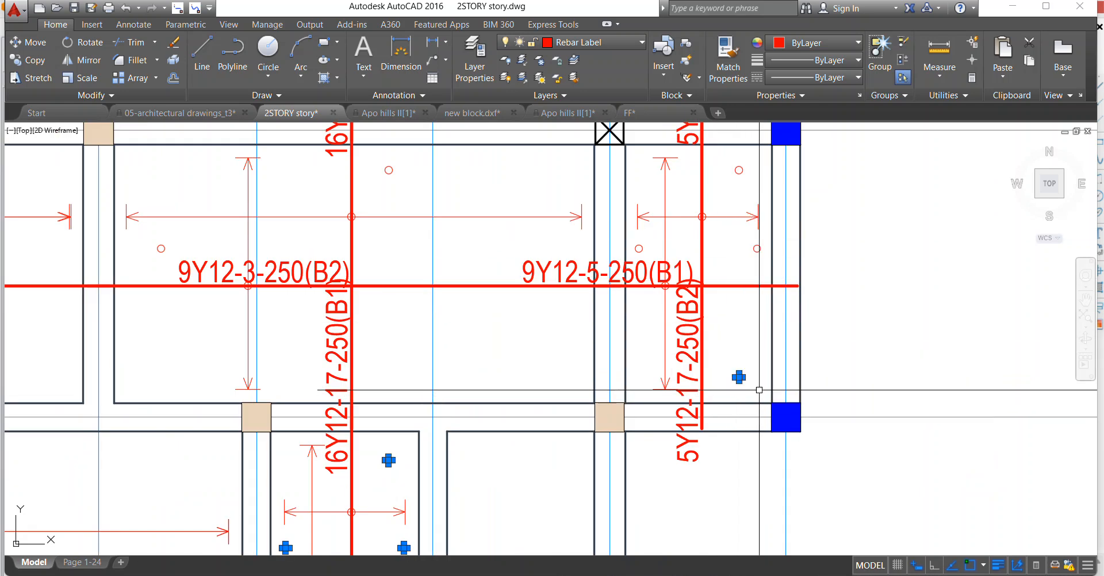
pyautogui.click(736, 167)
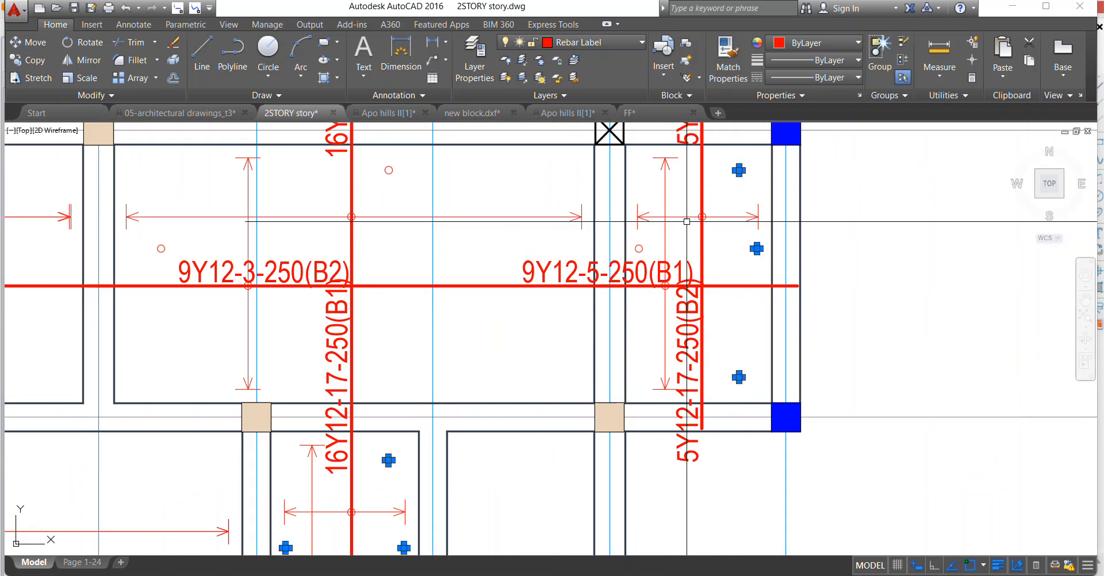
pyautogui.rightClick(608, 179)
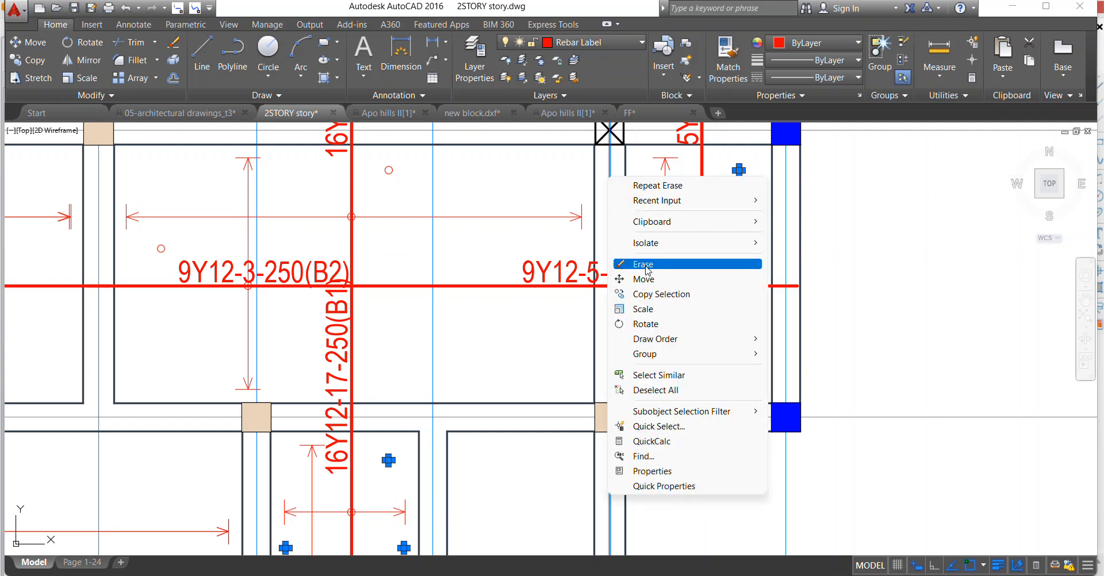
pyautogui.click(644, 264)
# Erase the remaining red circles in the slabs between axes 4 and 8 from axis A to D, plus the leftover one beside the 12Y12-8-250(B2) bar.
pyautogui.scroll(-5, 647, 270)
pyautogui.scroll(6, 610, 172)
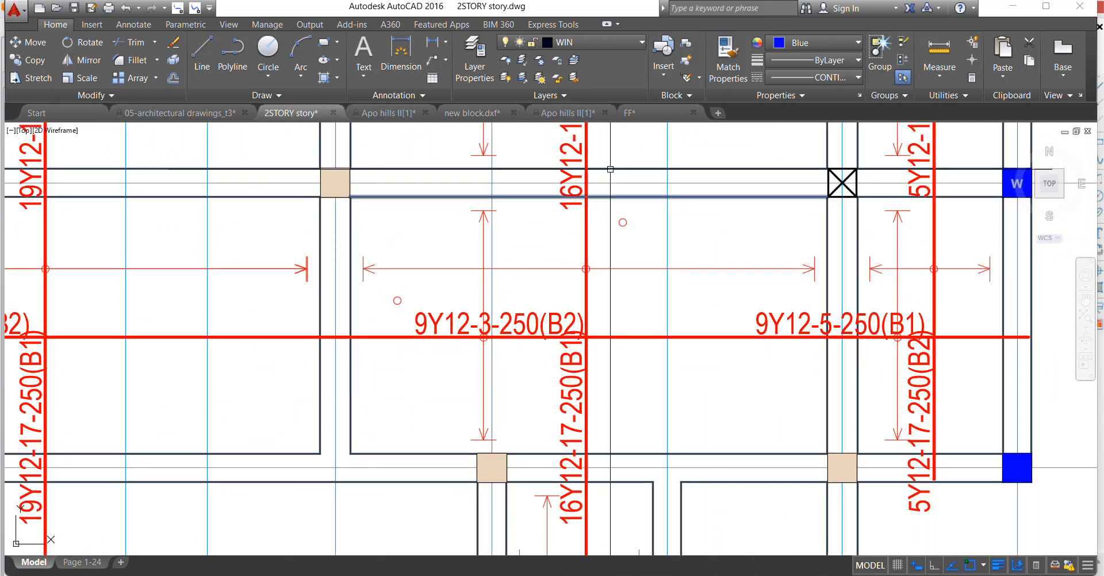
pyautogui.scroll(-2, 629, 247)
pyautogui.click(638, 254)
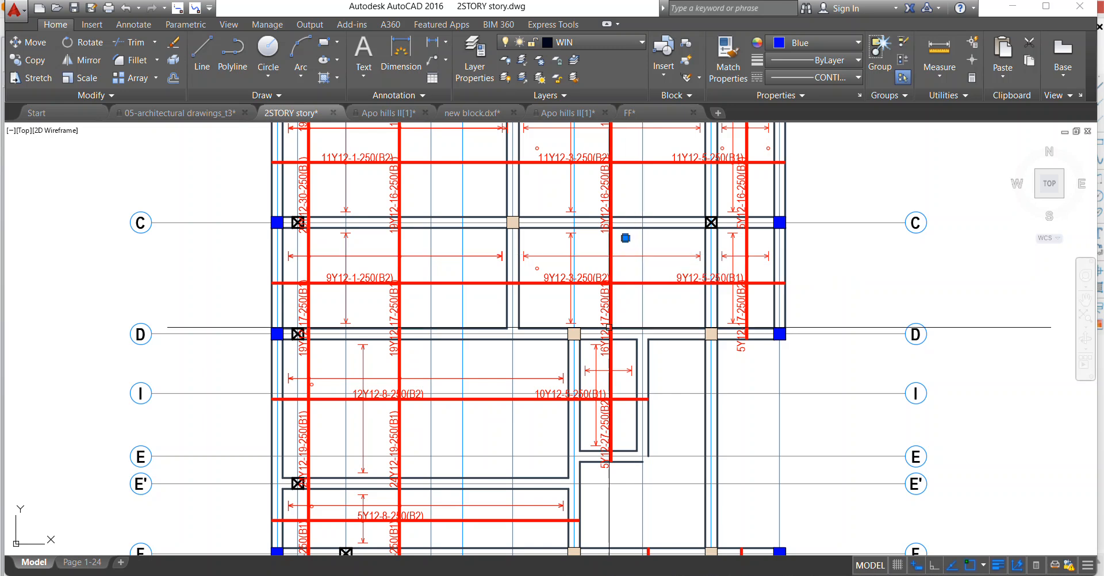
pyautogui.scroll(2, 611, 360)
pyautogui.scroll(-1, 576, 355)
pyautogui.scroll(2, 530, 254)
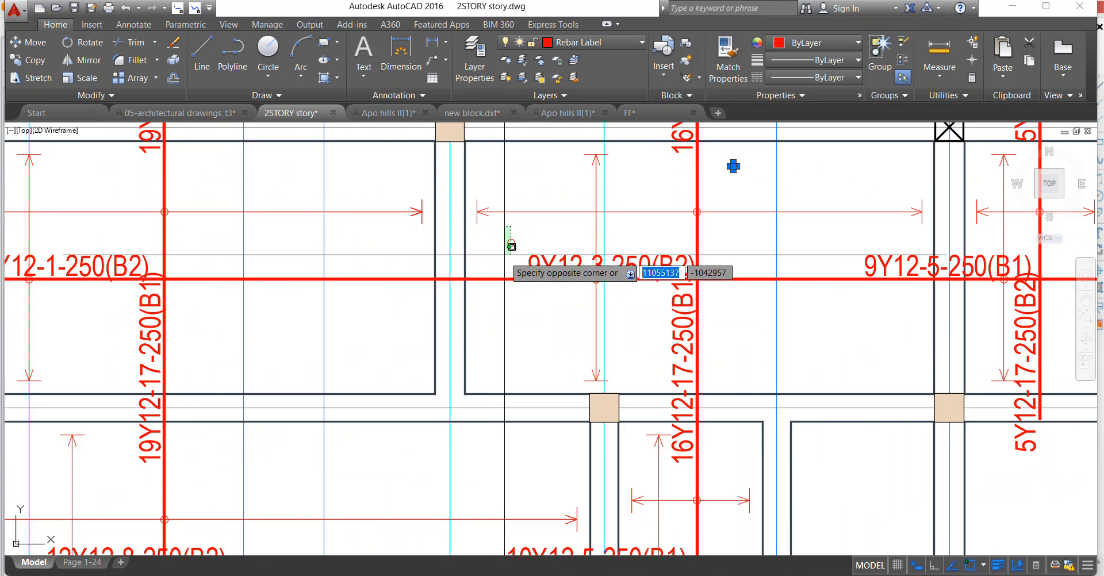
pyautogui.scroll(-5, 511, 247)
pyautogui.scroll(5, 315, 287)
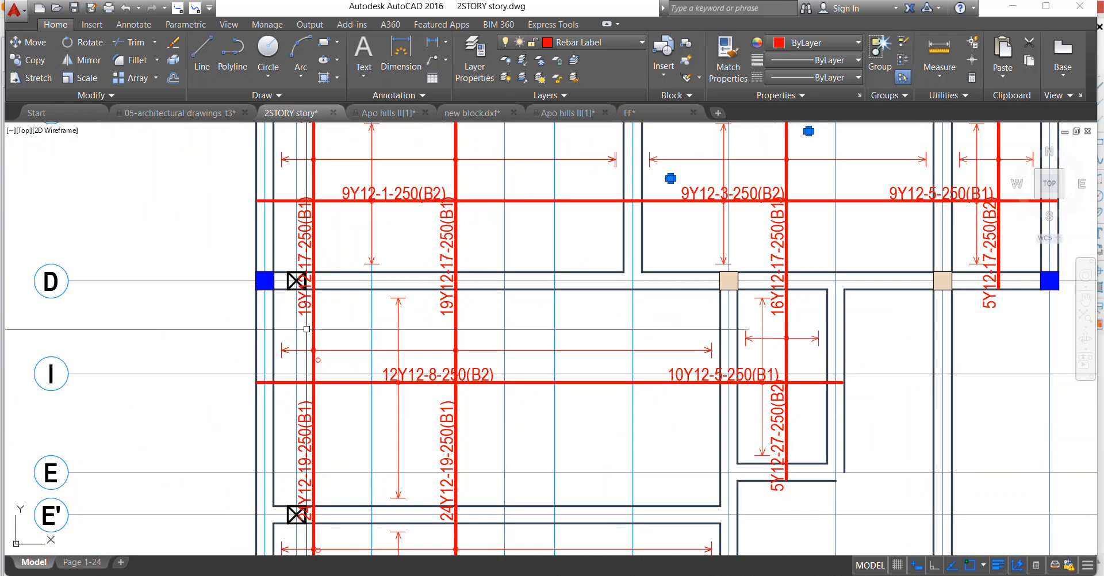
pyautogui.scroll(-5, 331, 374)
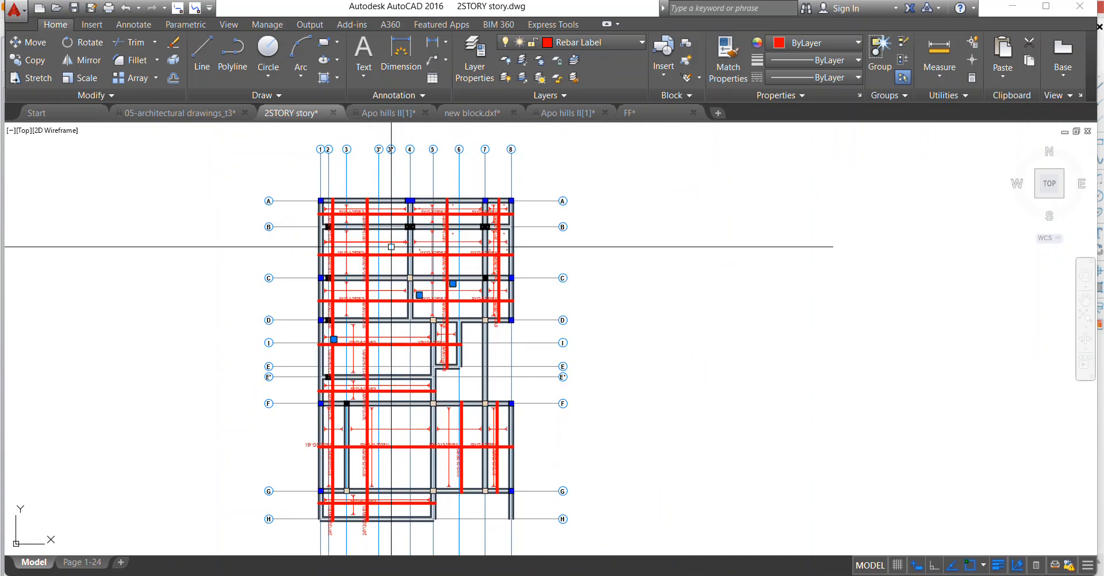
pyautogui.scroll(4, 561, 510)
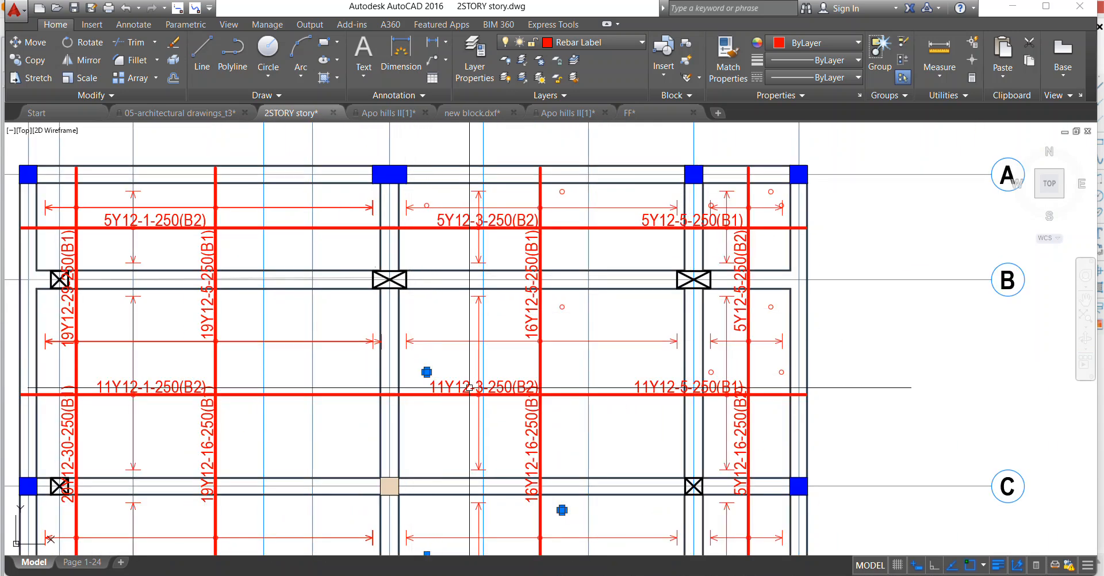
pyautogui.click(562, 307)
pyautogui.click(426, 372)
pyautogui.click(556, 125)
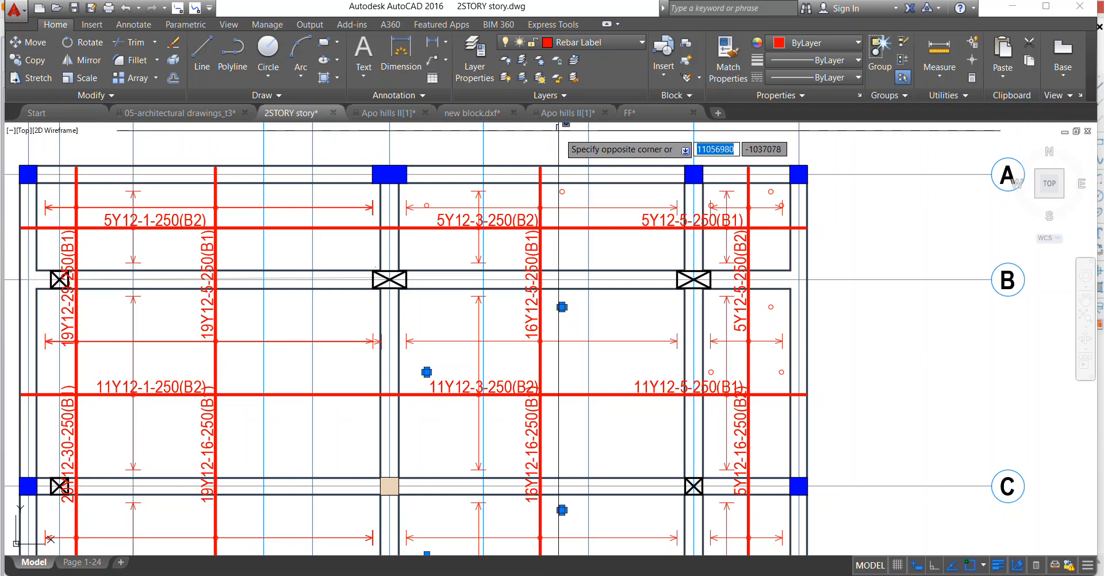
pyautogui.click(579, 194)
pyautogui.scroll(2, 421, 199)
pyautogui.scroll(-4, 420, 199)
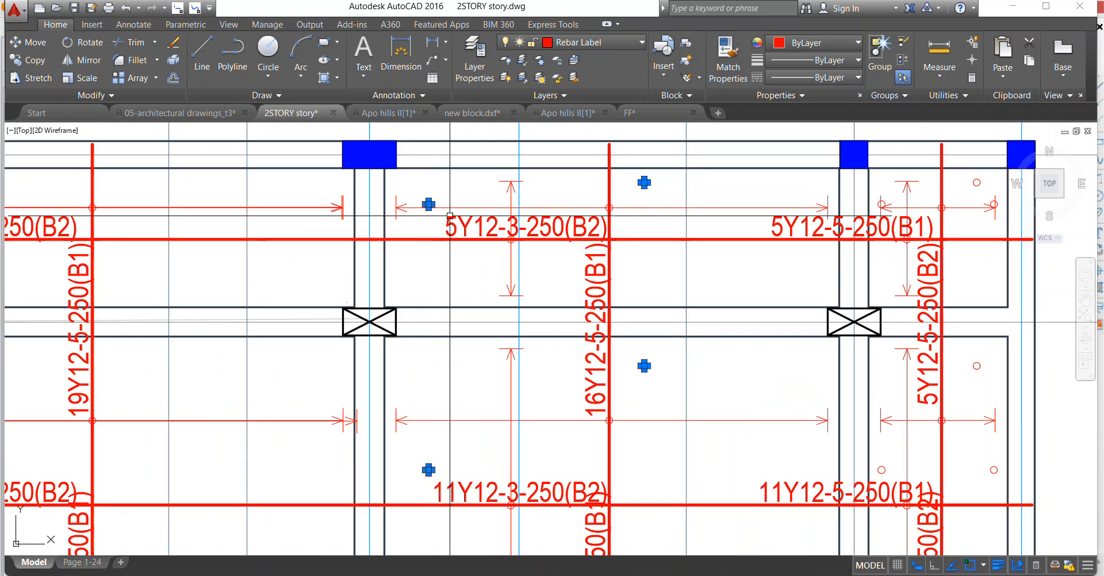
pyautogui.scroll(4, 647, 264)
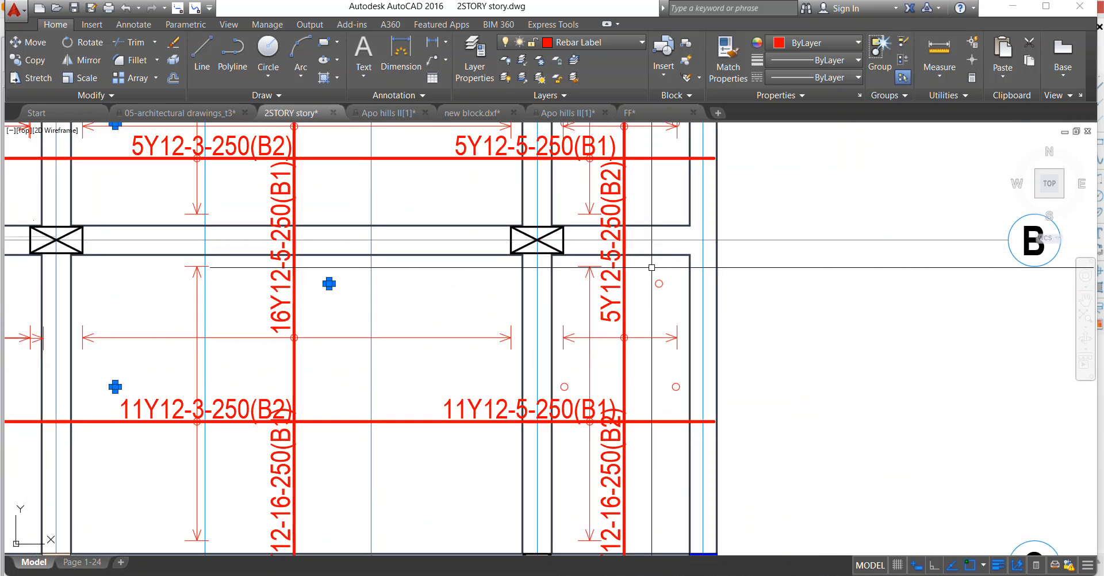
pyautogui.click(517, 363)
pyautogui.click(709, 395)
pyautogui.scroll(-4, 535, 392)
pyautogui.scroll(4, 602, 262)
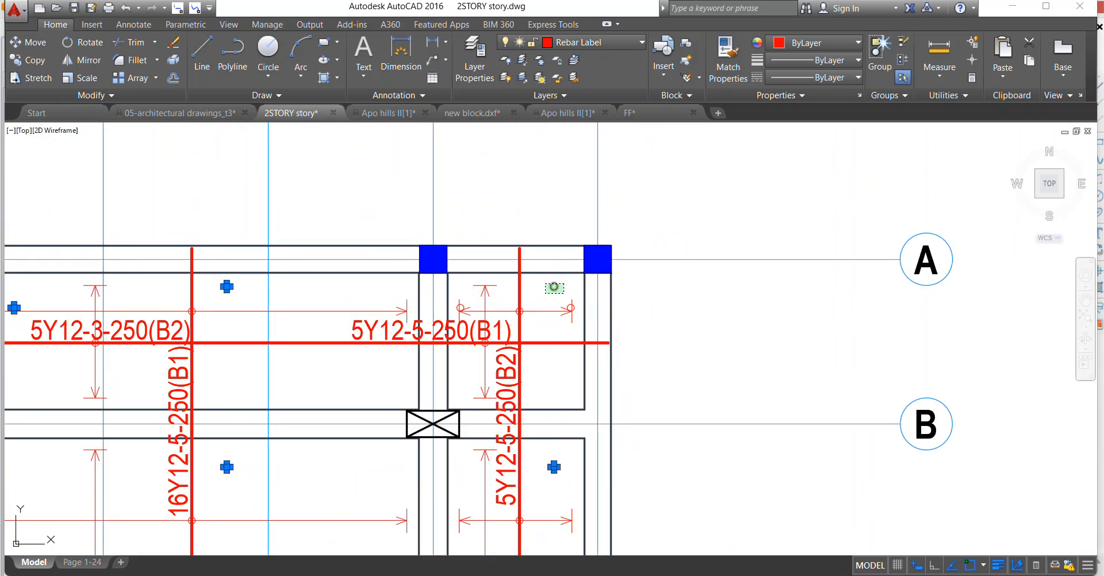
pyautogui.scroll(2, 527, 303)
pyautogui.scroll(2, 627, 308)
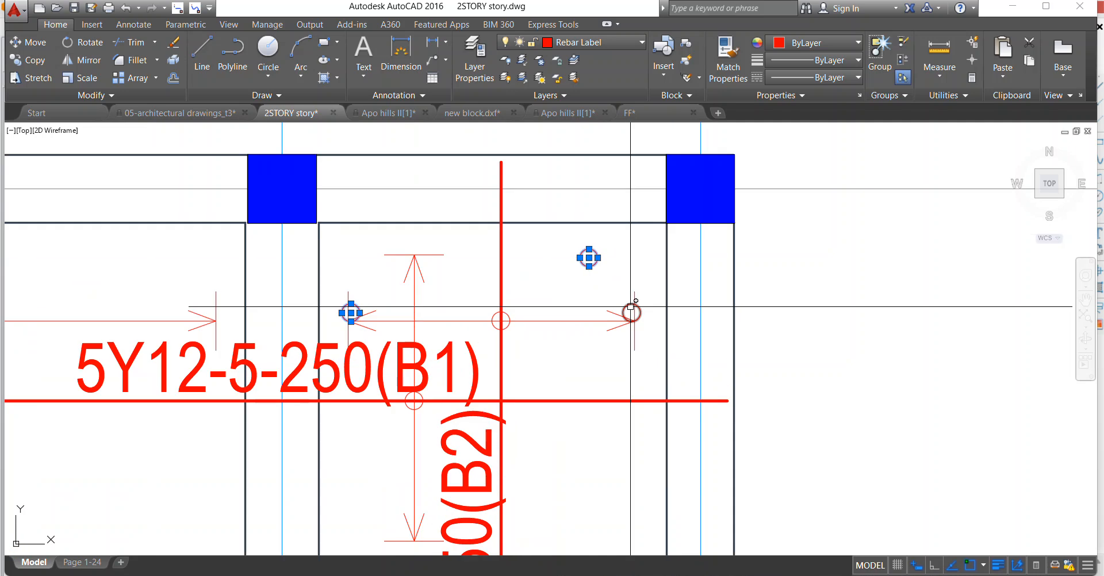
pyautogui.scroll(-4, 560, 237)
pyautogui.rightClick(501, 169)
pyautogui.click(552, 262)
# Move the 5Y12-1-250(B2) bar with its label and circle slightly up, out of line with the adjoining 5Y12-3-250(B2) bar.
pyautogui.scroll(-2, 544, 199)
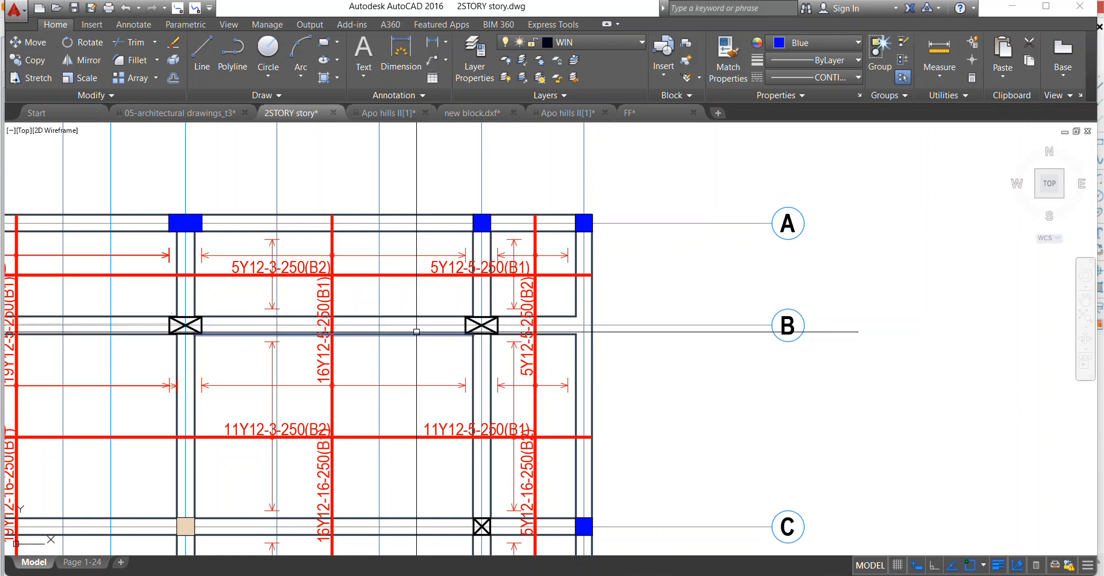
pyautogui.scroll(-1, 440, 255)
pyautogui.scroll(-1, 362, 234)
pyautogui.scroll(2, 218, 233)
pyautogui.scroll(-2, 219, 232)
pyautogui.scroll(6, 204, 253)
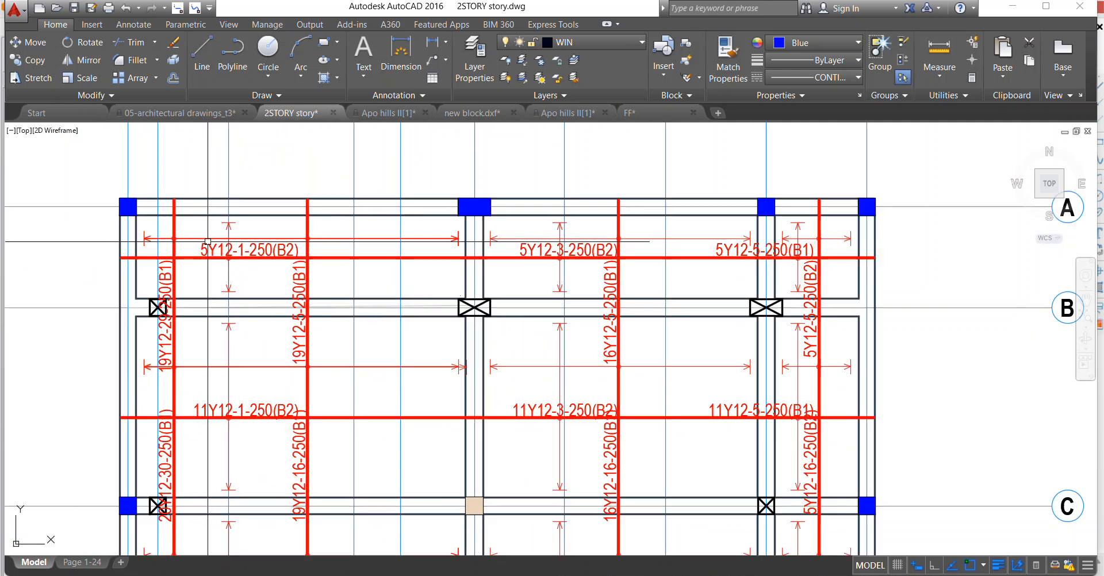
pyautogui.click(209, 277)
pyautogui.click(209, 242)
pyautogui.scroll(2, 214, 242)
pyautogui.click(221, 242)
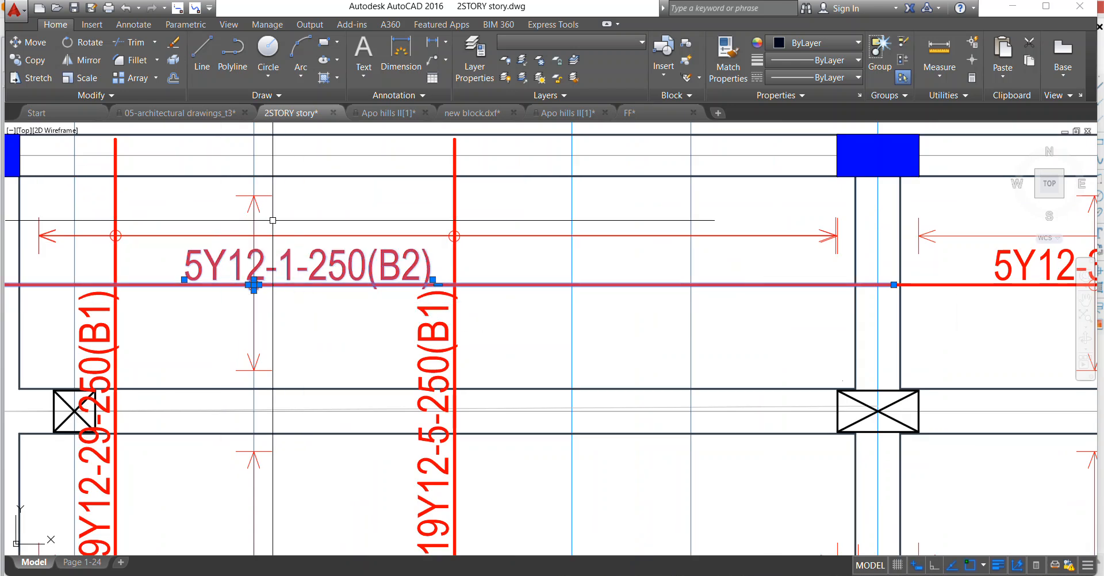
pyautogui.rightClick(246, 185)
pyautogui.click(277, 287)
pyautogui.scroll(3, 253, 285)
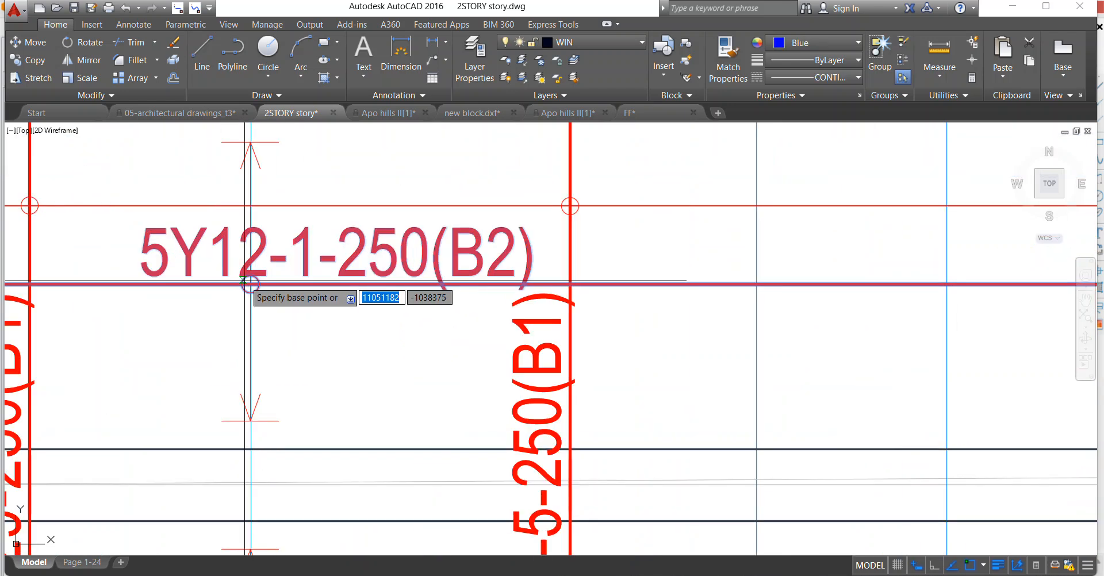
pyautogui.click(251, 284)
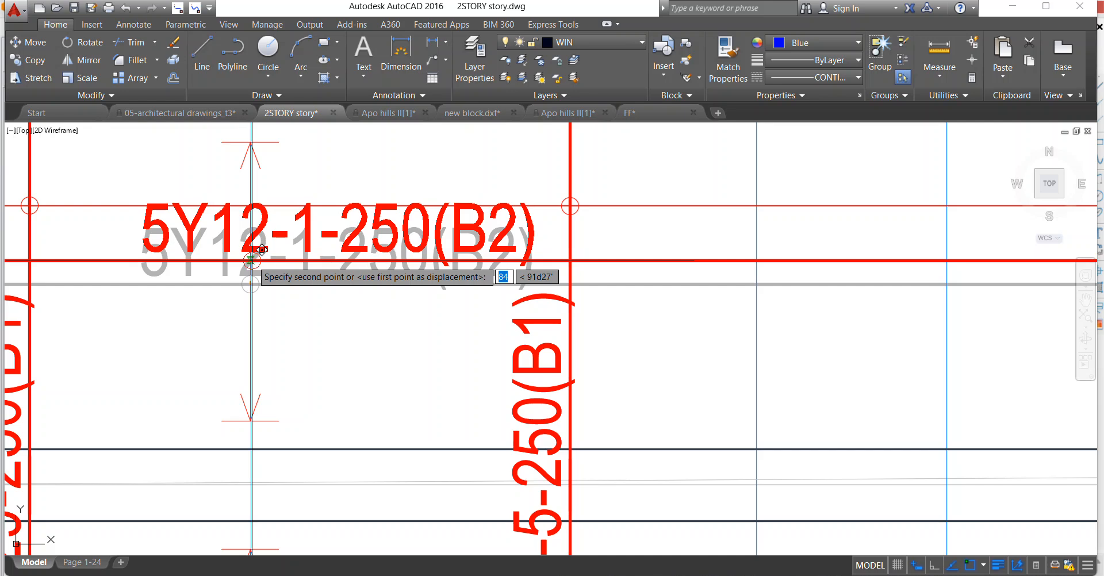
pyautogui.click(251, 264)
# Erase the redundant 11Y12-1-250(B2) and 11Y12-5-250(B1) labels on the continuous horizontal bar between axes B and C.
pyautogui.scroll(-8, 250, 265)
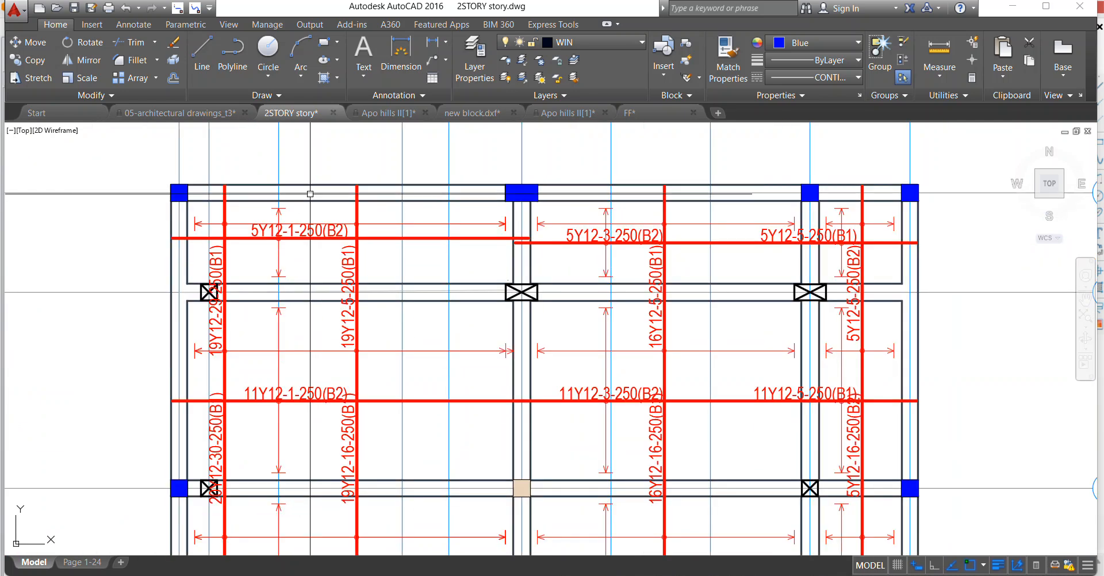
pyautogui.scroll(2, 357, 382)
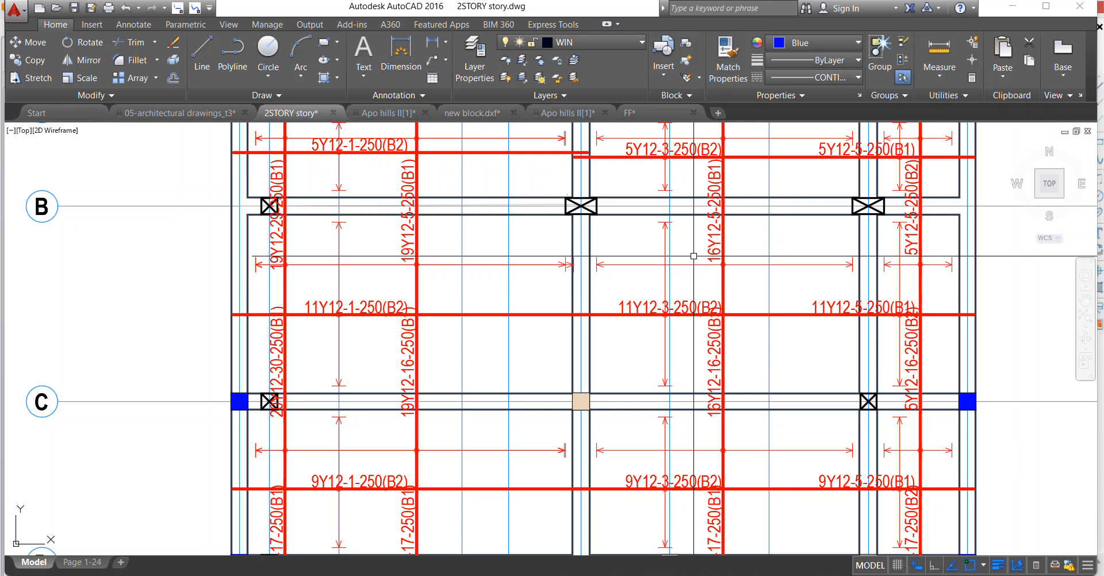
pyautogui.click(851, 307)
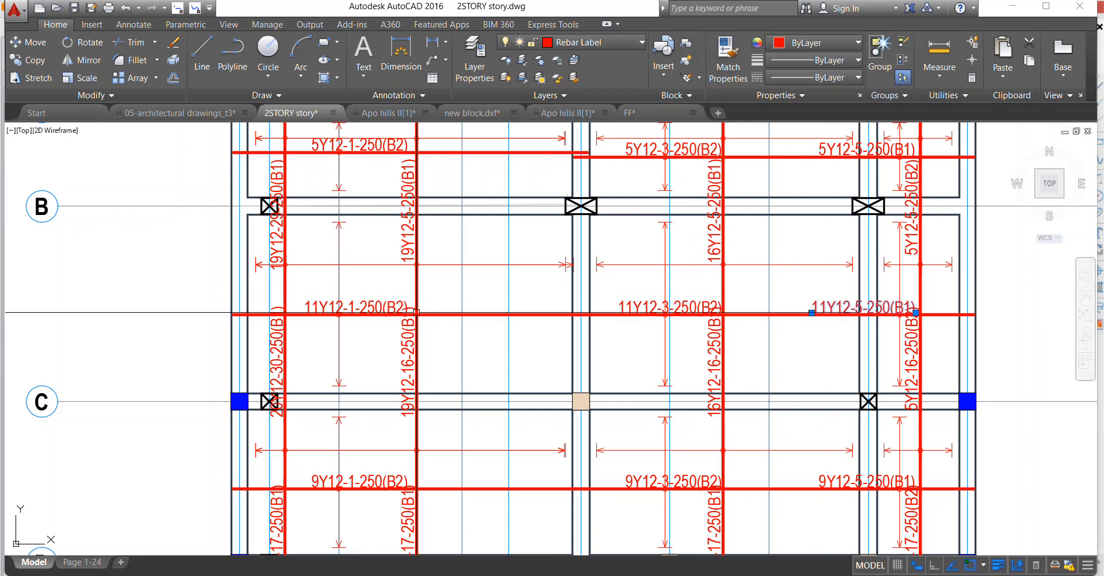
pyautogui.click(357, 308)
pyautogui.rightClick(694, 266)
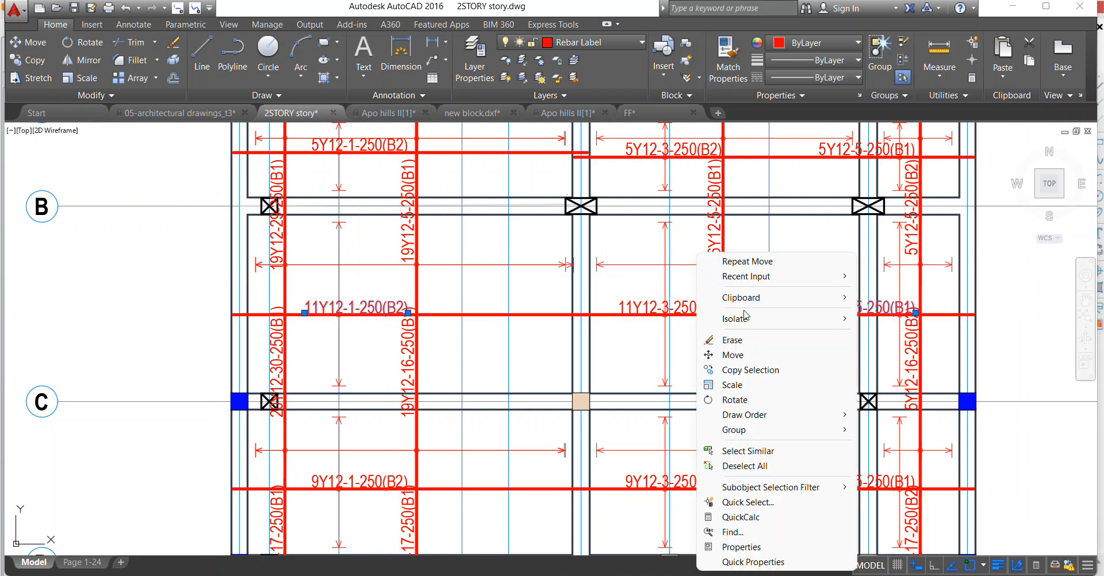
pyautogui.click(729, 340)
pyautogui.scroll(-3, 464, 308)
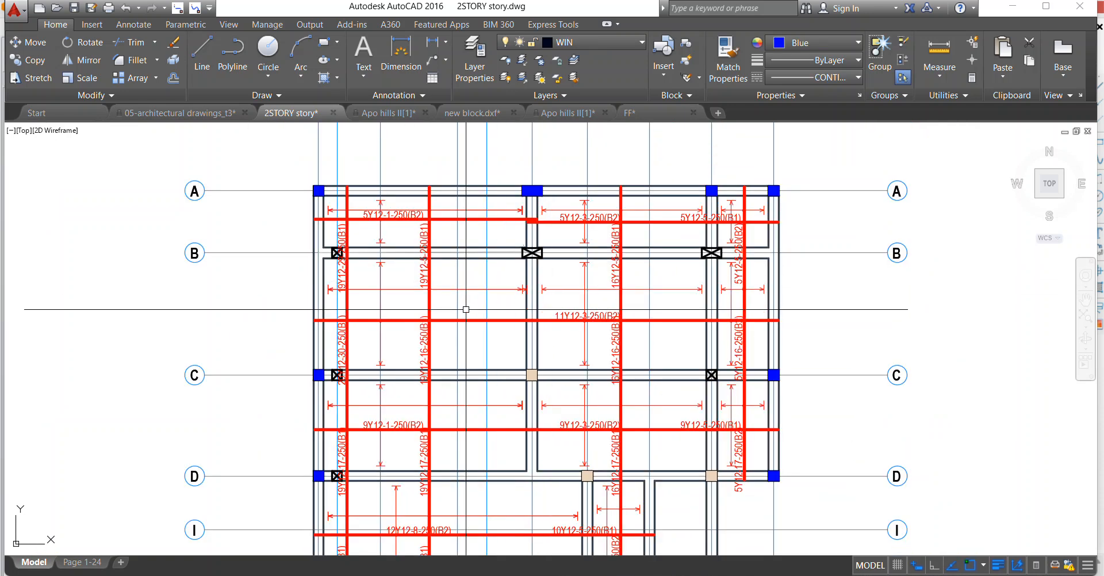
# Move the 5Y12-27-250(B2) bar with its label and circle sideways, out of line with the 16Y12-17-250(B1) bar above it.
pyautogui.scroll(4, 502, 244)
pyautogui.scroll(-2, 501, 245)
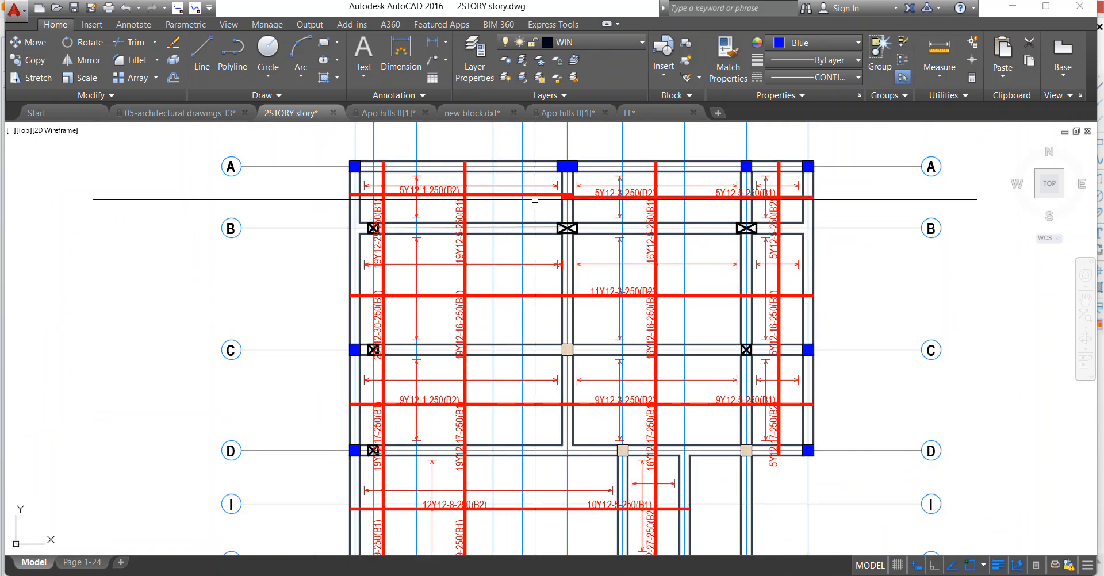
pyautogui.scroll(1, 535, 200)
pyautogui.scroll(-3, 587, 342)
pyautogui.scroll(4, 587, 343)
pyautogui.scroll(2, 687, 371)
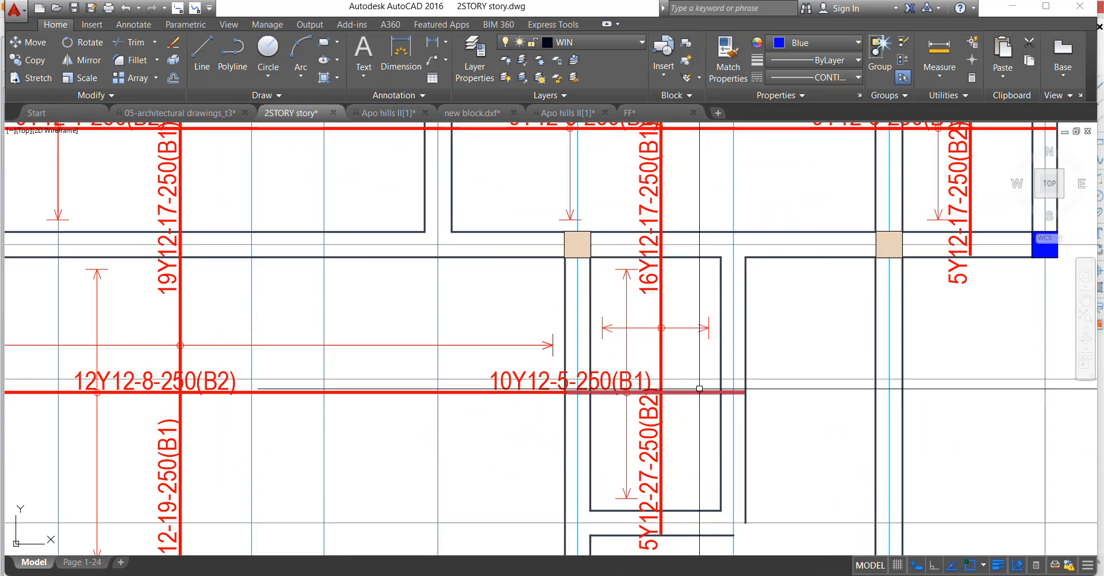
pyautogui.click(682, 420)
pyautogui.click(636, 423)
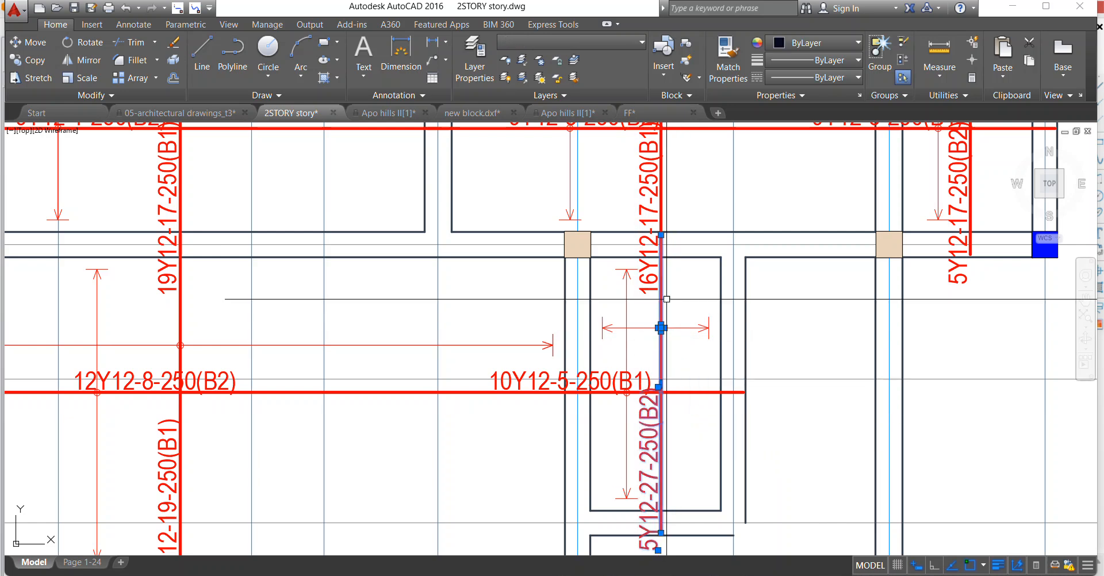
pyautogui.rightClick(680, 346)
pyautogui.click(666, 300)
pyautogui.scroll(2, 659, 328)
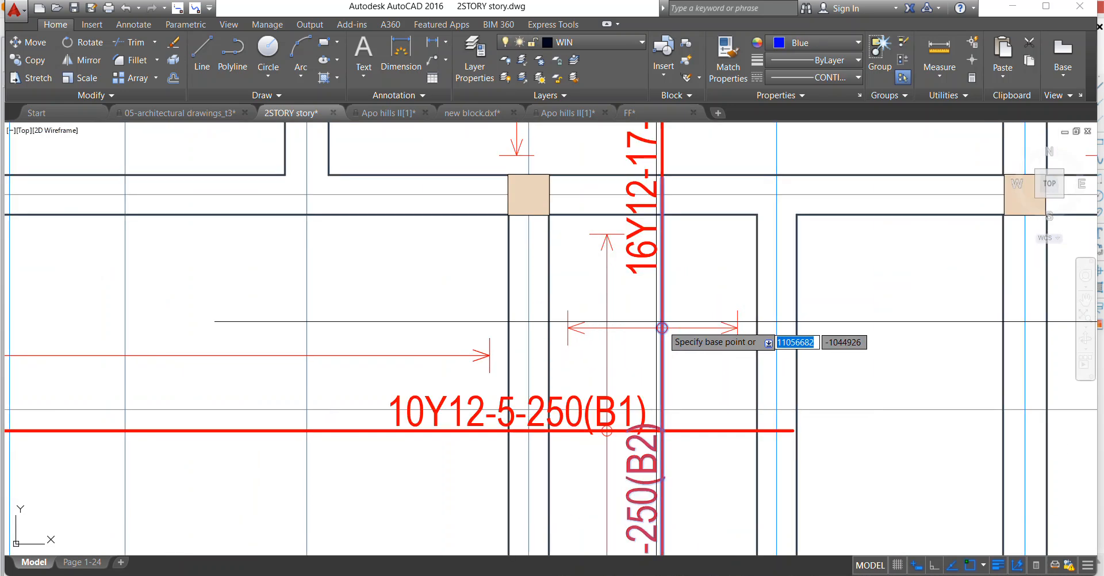
pyautogui.click(662, 328)
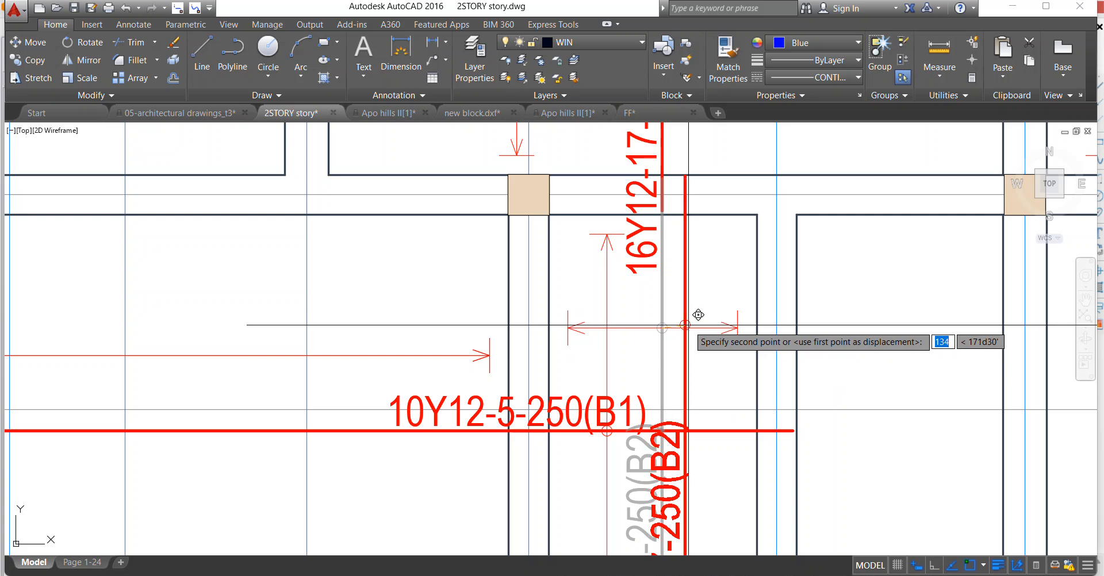
pyautogui.click(700, 243)
# Move the 10Y12-5-250(B1) bar with its label and circle slightly up, out of line with the adjoining 12Y12-8-250(B2) bar.
pyautogui.scroll(-4, 690, 259)
pyautogui.scroll(2, 598, 310)
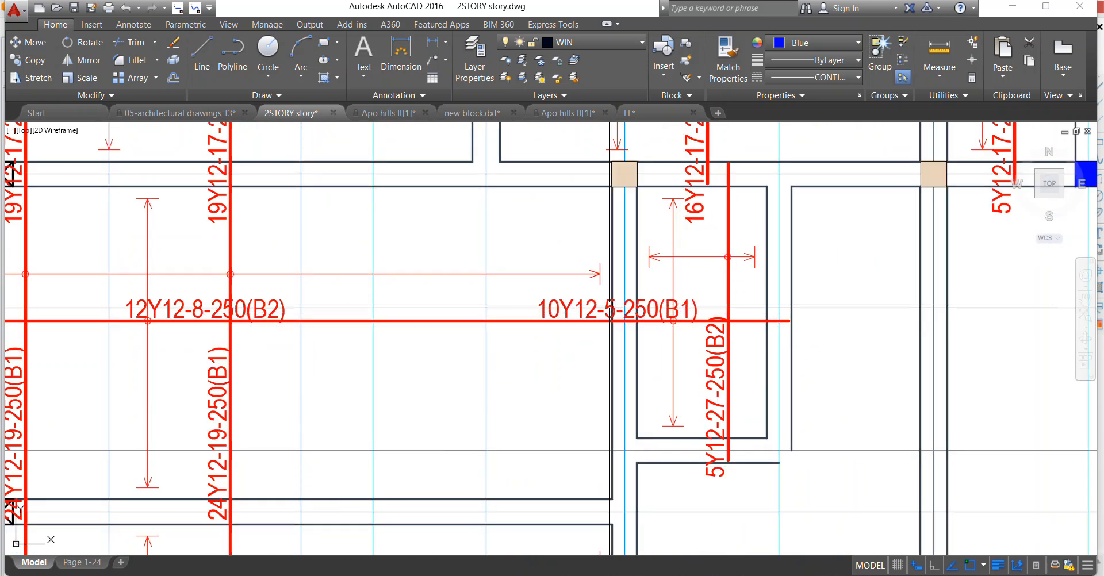
pyautogui.scroll(-2, 593, 285)
pyautogui.scroll(6, 641, 289)
pyautogui.click(625, 301)
pyautogui.rightClick(558, 270)
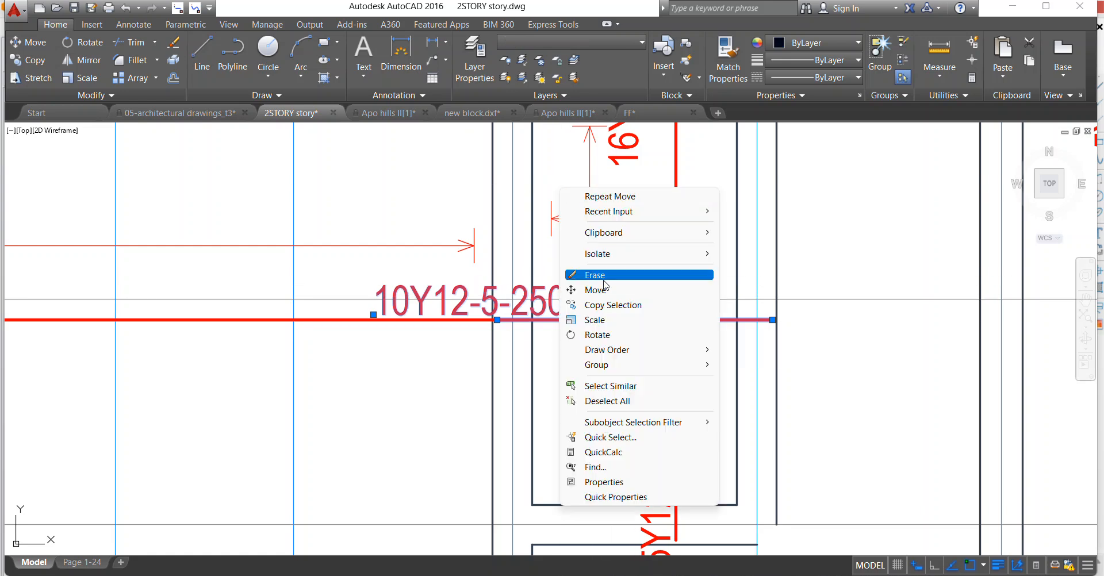
pyautogui.click(595, 290)
pyautogui.scroll(2, 592, 293)
pyautogui.click(586, 323)
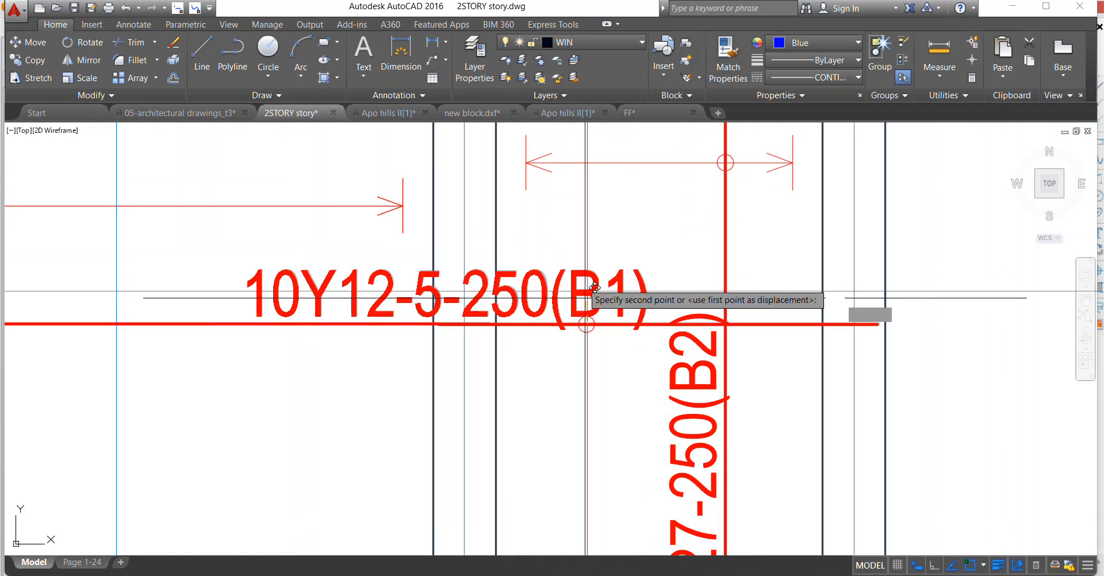
pyautogui.click(585, 266)
# Move the 24Y12-19-250(B1) bar nearer axis 4, with its label and circle, towards axis 4 so it is offset from the 19Y12-17-250(B1) bar.
pyautogui.scroll(-10, 587, 271)
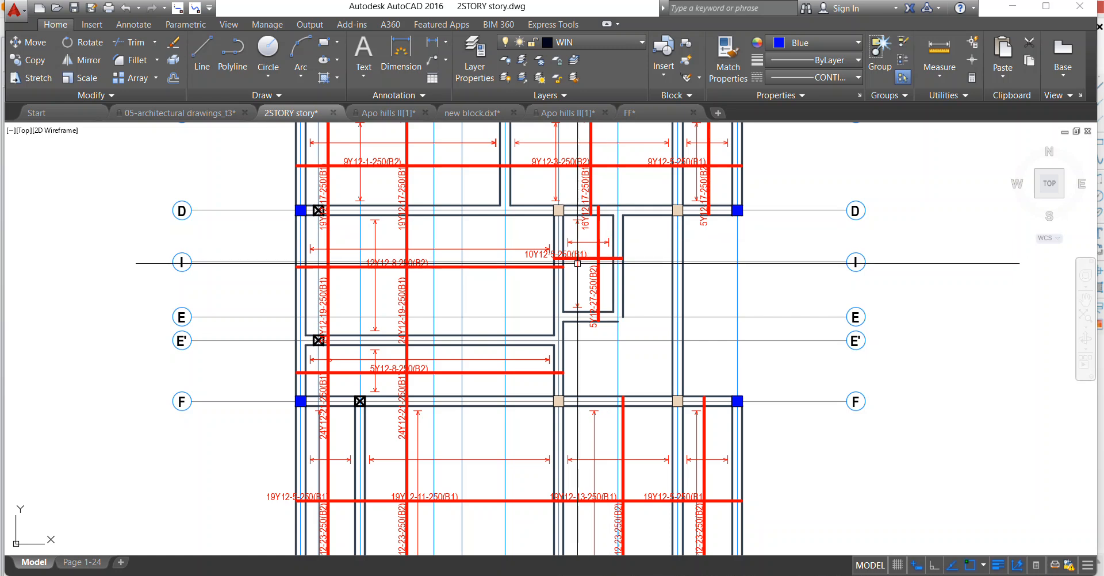
pyautogui.scroll(2, 589, 277)
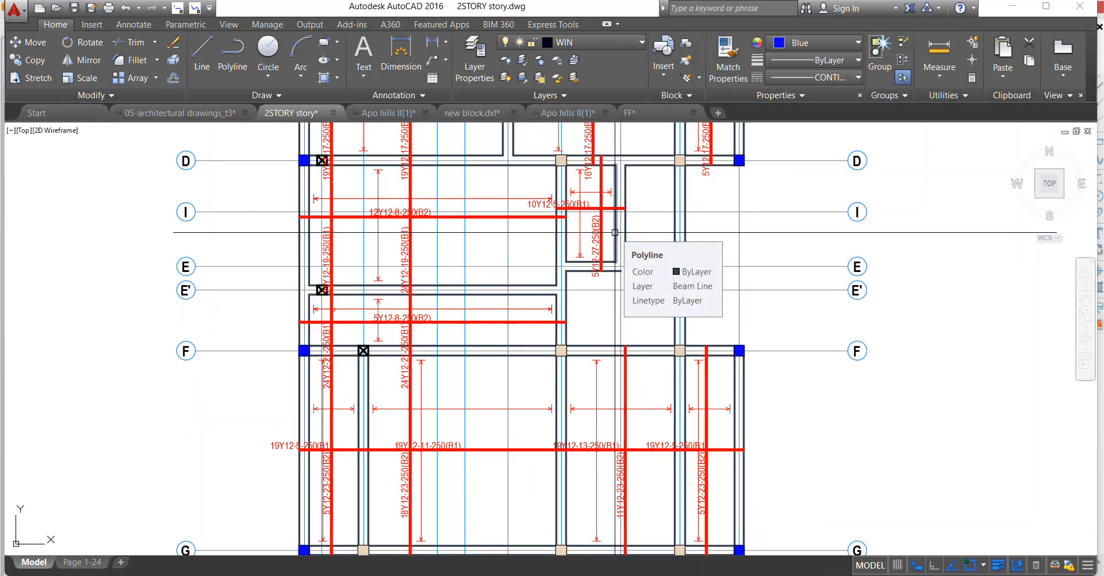
pyautogui.scroll(2, 614, 231)
pyautogui.scroll(-4, 494, 282)
pyautogui.scroll(2, 407, 196)
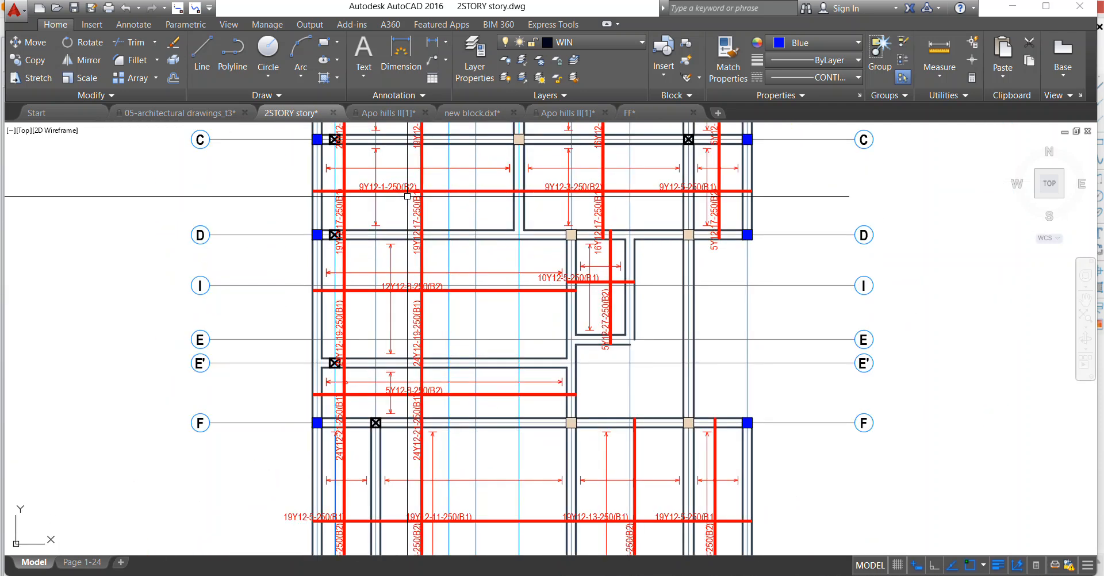
pyautogui.scroll(2, 433, 321)
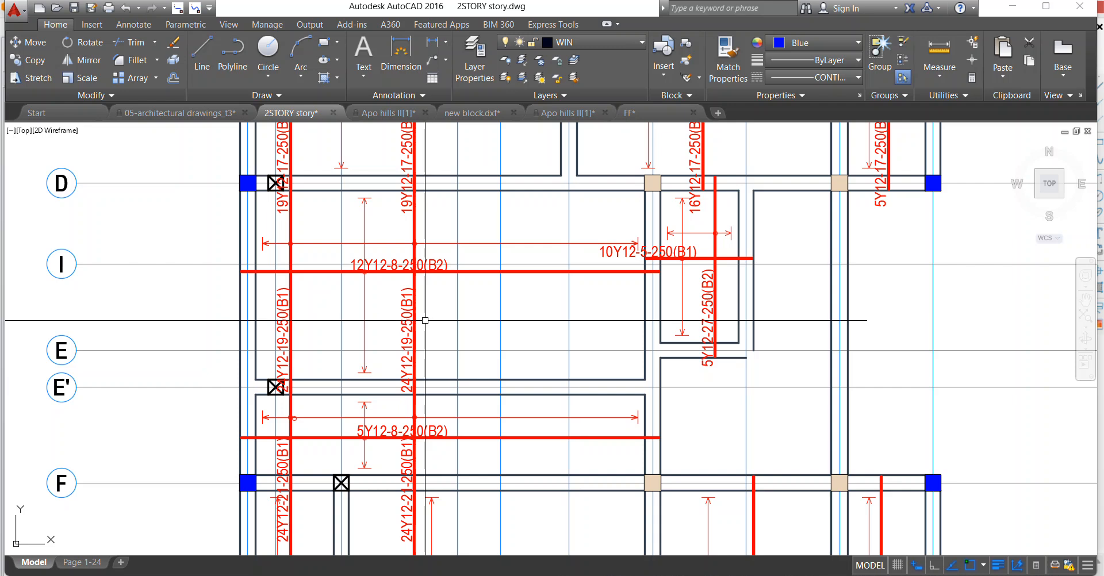
pyautogui.click(412, 276)
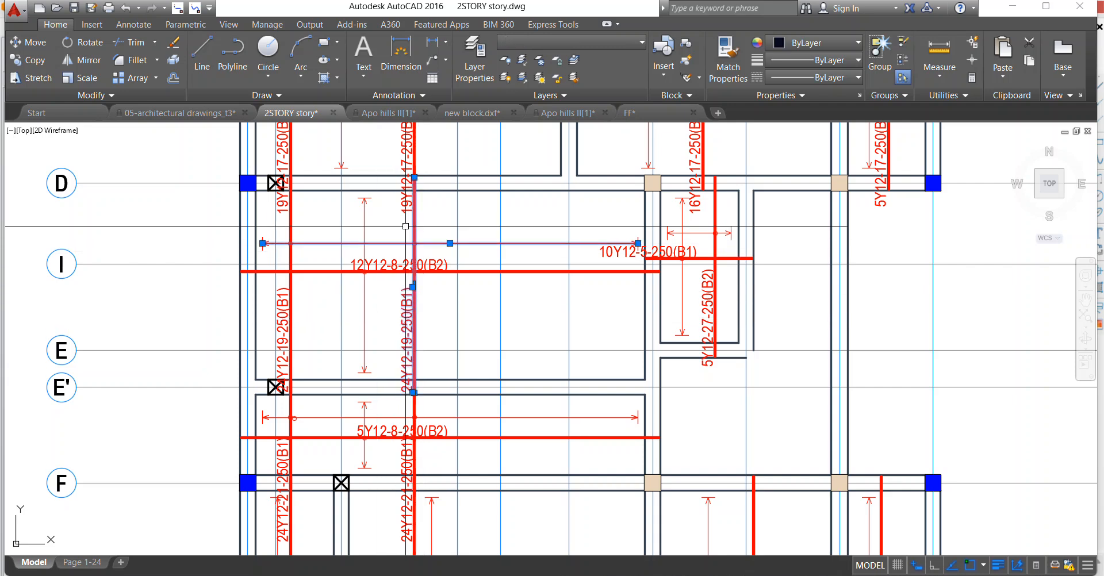
pyautogui.click(427, 310)
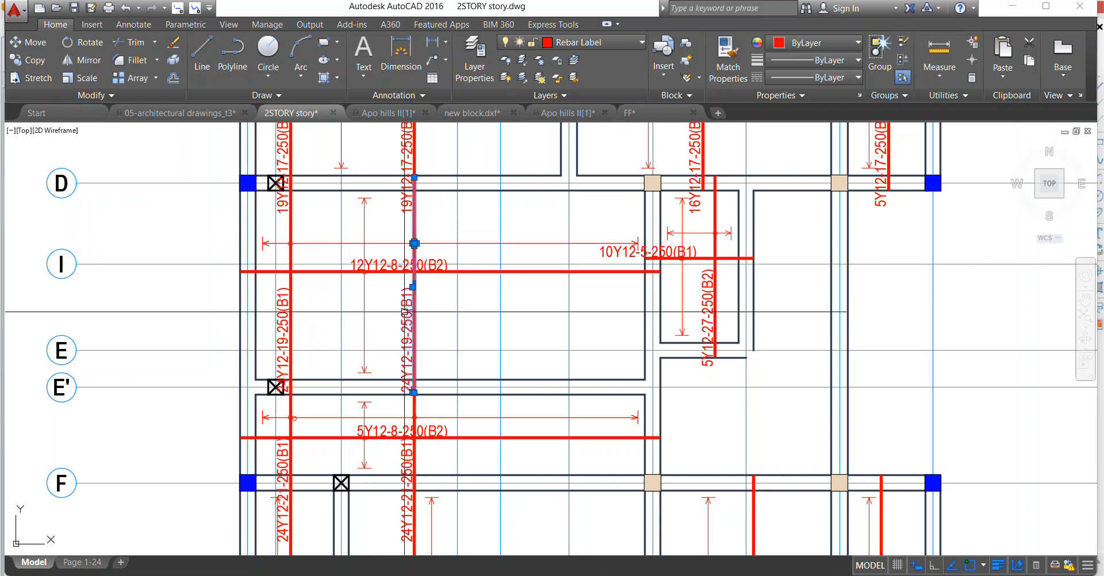
pyautogui.rightClick(426, 212)
pyautogui.click(460, 328)
pyautogui.scroll(4, 382, 199)
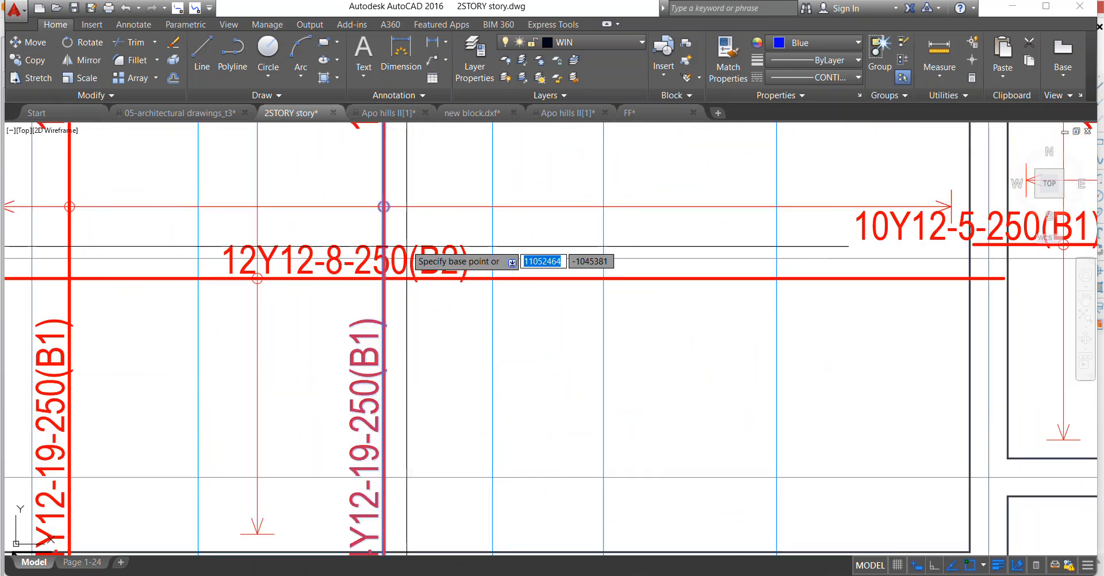
pyautogui.click(368, 186)
pyautogui.scroll(-2, 511, 184)
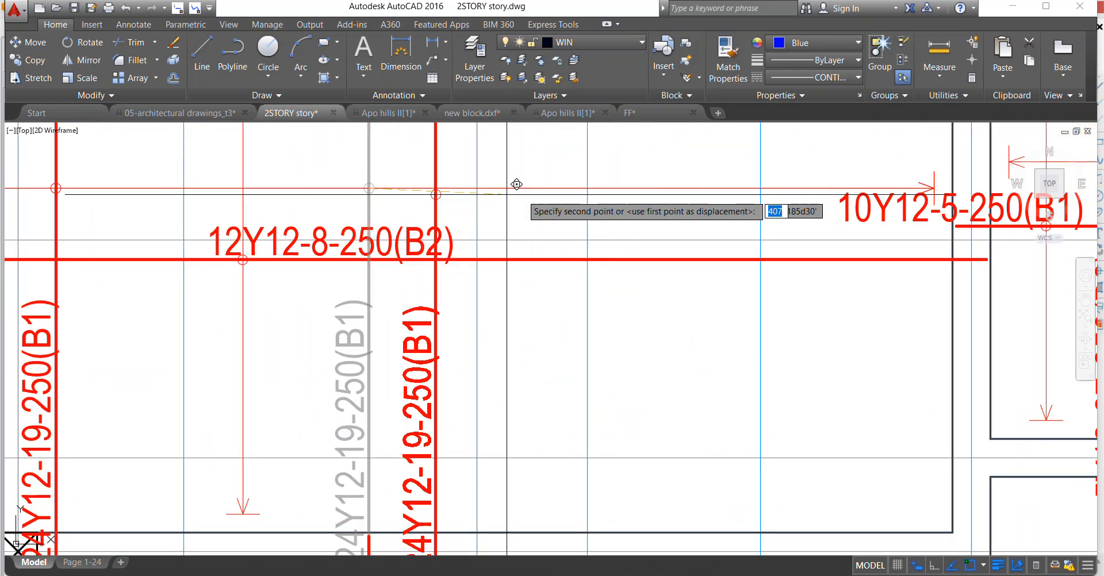
pyautogui.scroll(2, 546, 180)
pyautogui.click(538, 186)
# Erase the redundant 19Y12-17-250(B1) and 19Y12-5-250(B1) labels on the vertical bar midway between axes 1 and 4, keeping 19Y12-16-250(B1).
pyautogui.scroll(-8, 433, 214)
pyautogui.scroll(2, 415, 164)
pyautogui.scroll(2, 414, 165)
pyautogui.scroll(-2, 394, 288)
pyautogui.scroll(2, 390, 330)
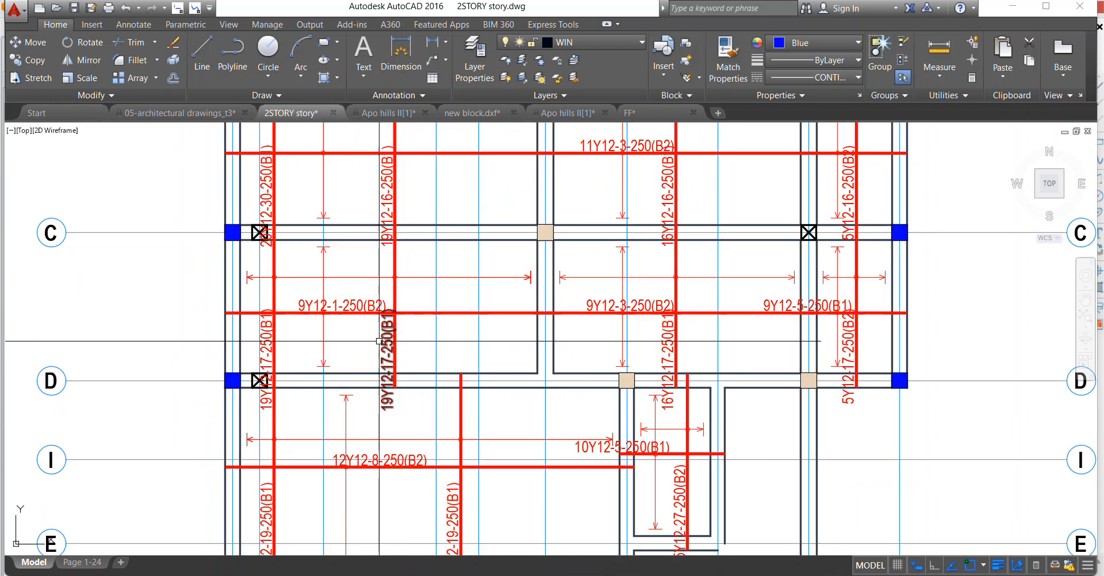
pyautogui.scroll(-2, 378, 340)
pyautogui.scroll(-2, 382, 317)
pyautogui.scroll(2, 372, 165)
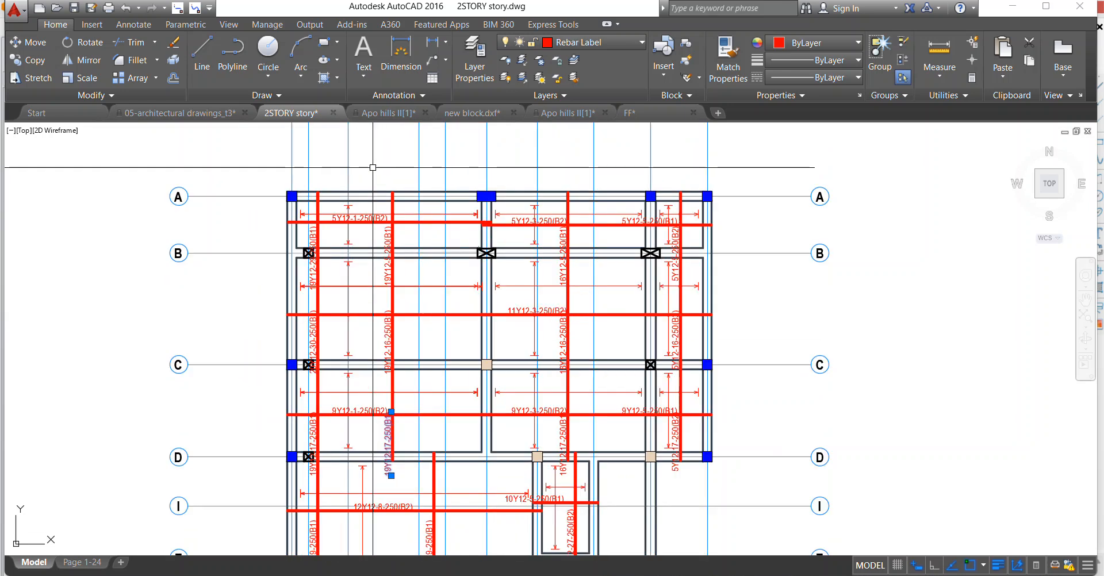
pyautogui.scroll(4, 393, 280)
pyautogui.rightClick(406, 198)
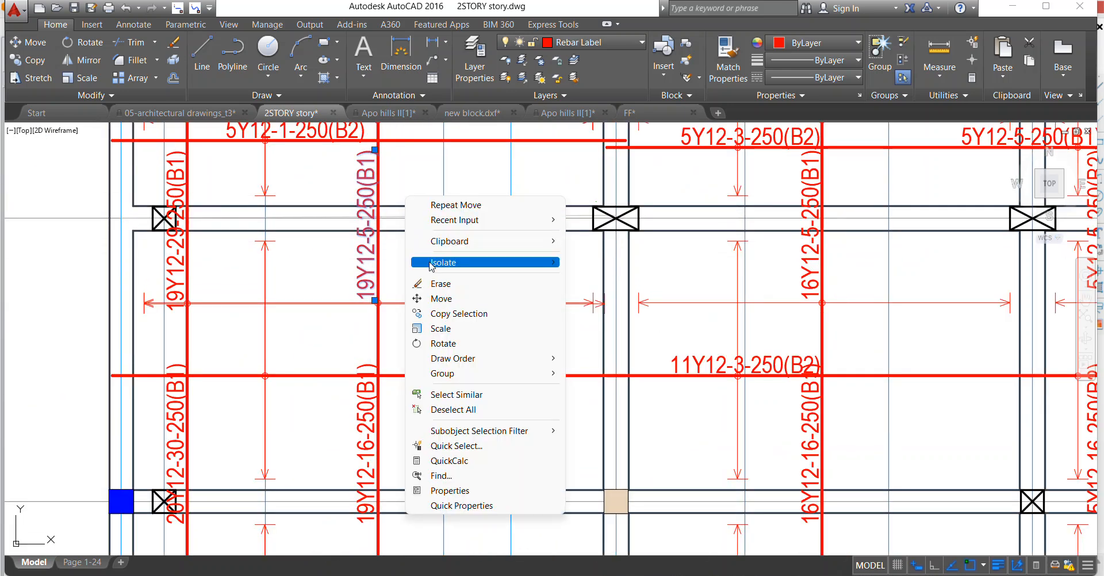
pyautogui.click(435, 283)
# Erase the duplicate span line with its arrowheads that runs closer to the axis 4 beam in the B–C slab between axes 1 and 4.
pyautogui.scroll(6, 280, 311)
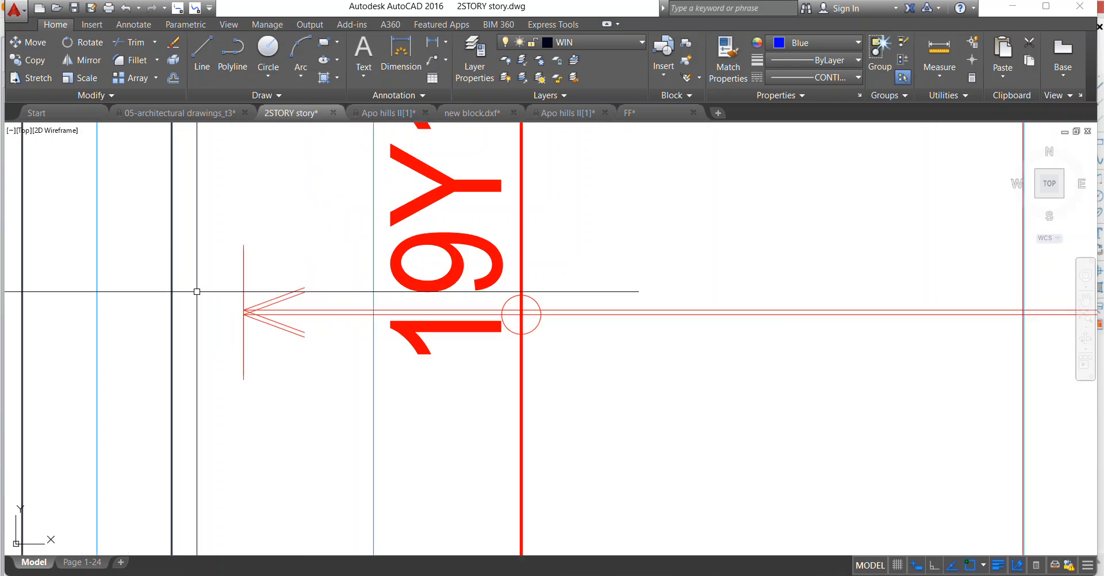
pyautogui.scroll(4, 279, 311)
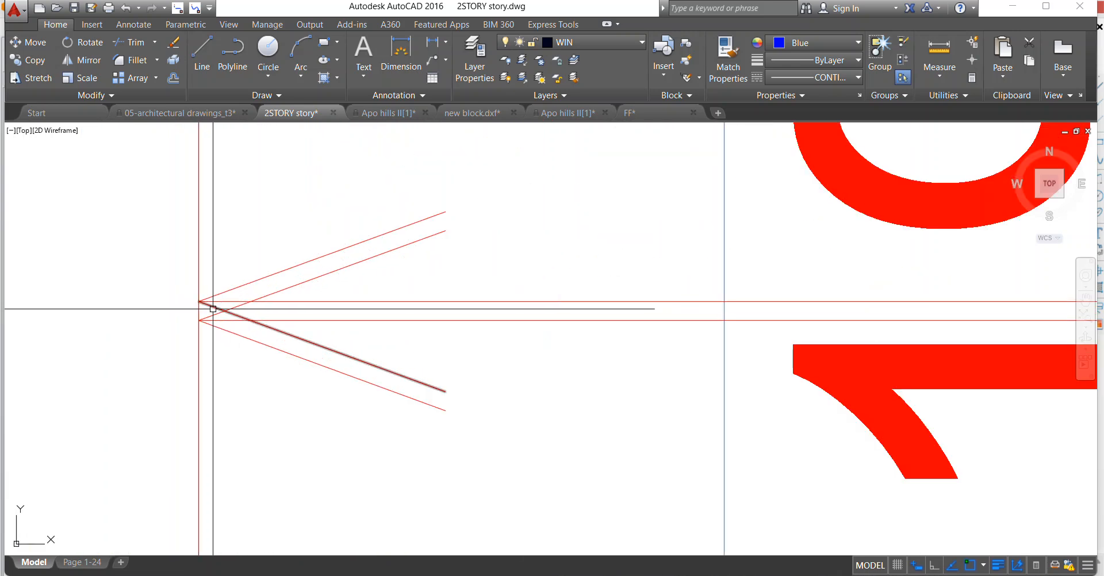
pyautogui.click(204, 290)
pyautogui.scroll(-10, 204, 291)
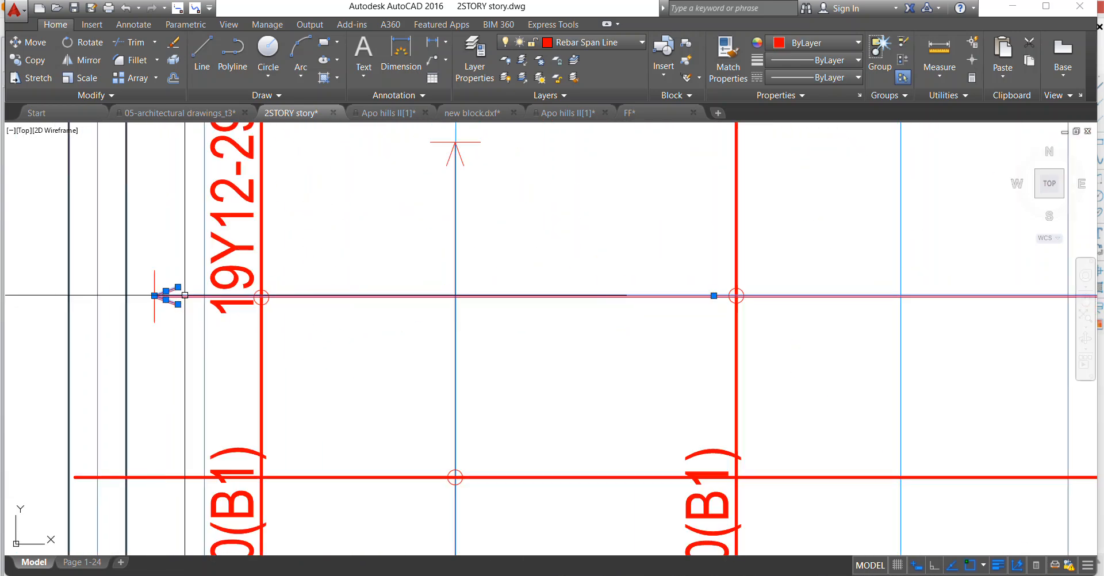
pyautogui.scroll(6, 693, 299)
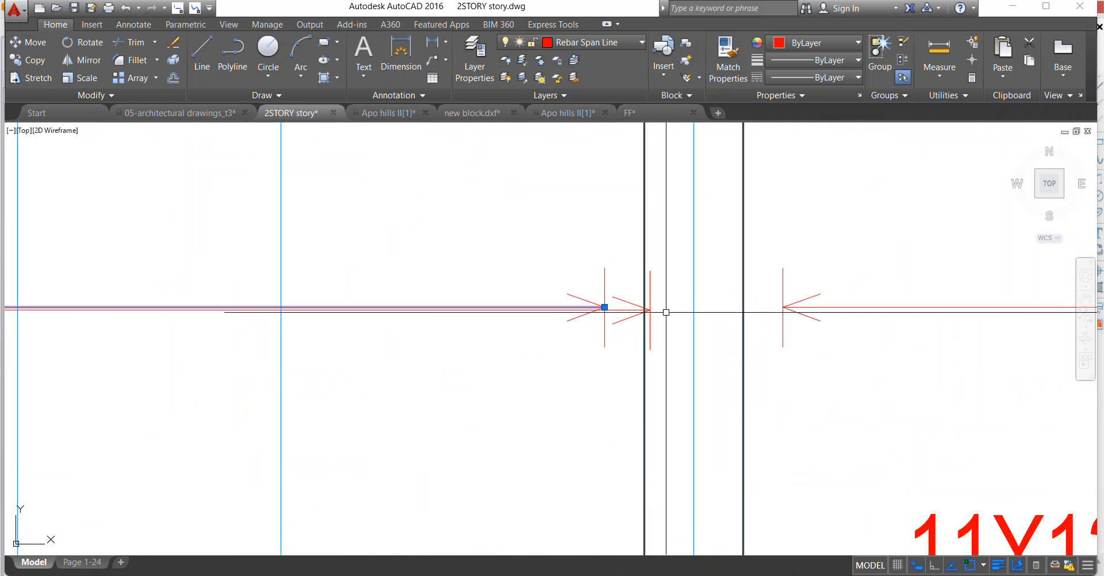
pyautogui.scroll(2, 641, 318)
pyautogui.scroll(2, 664, 311)
pyautogui.click(665, 345)
pyautogui.click(651, 289)
pyautogui.scroll(-6, 654, 309)
pyautogui.scroll(-10, 654, 309)
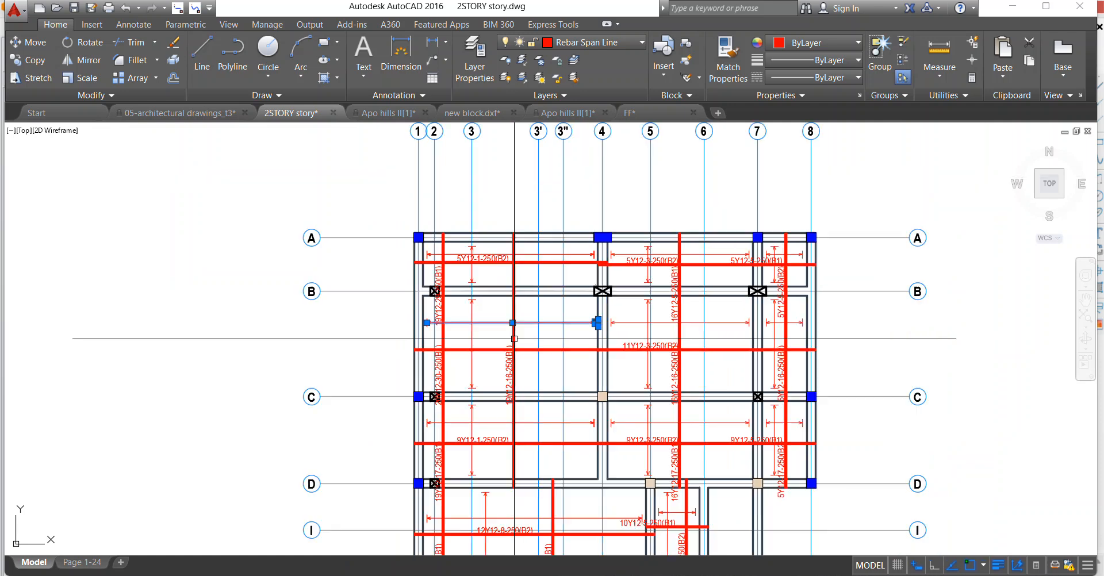
pyautogui.scroll(15, 480, 330)
pyautogui.scroll(6, 486, 329)
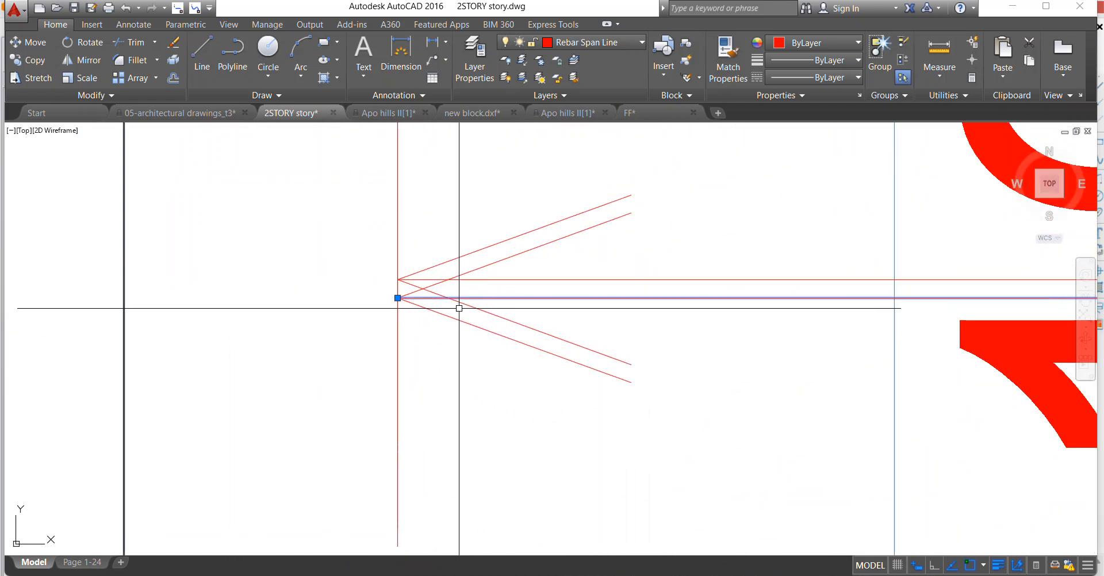
pyautogui.click(369, 287)
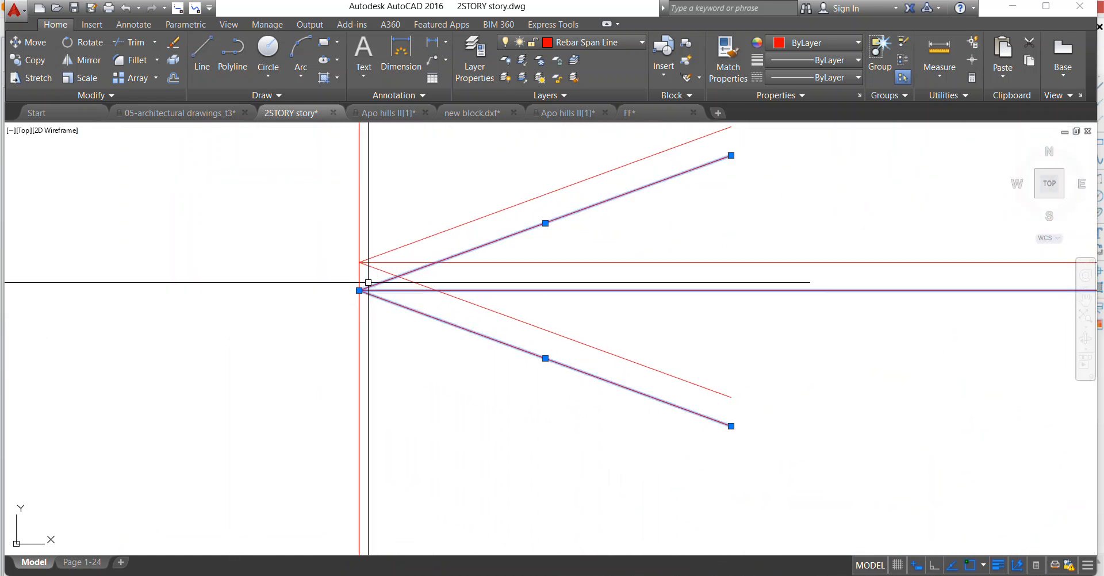
pyautogui.rightClick(375, 204)
pyautogui.click(414, 288)
pyautogui.scroll(-5, 249, 290)
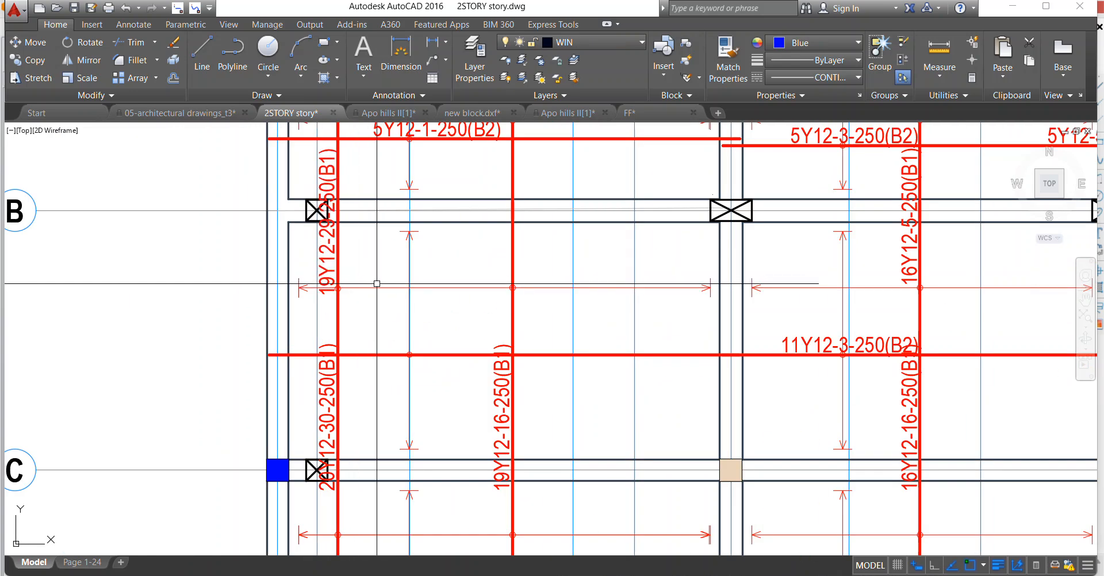
pyautogui.scroll(2, 286, 394)
pyautogui.scroll(-4, 367, 338)
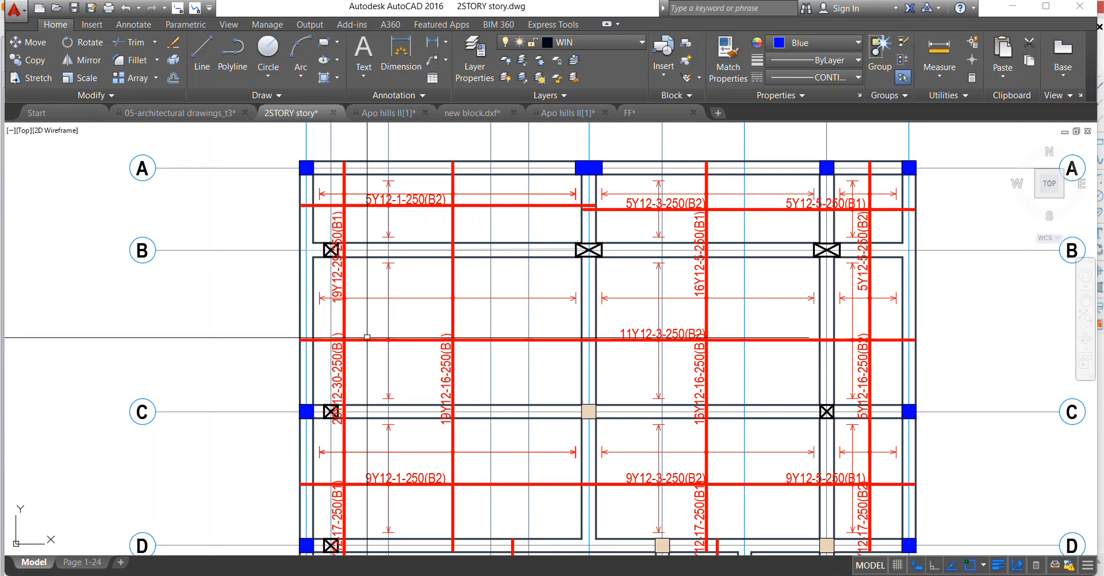
pyautogui.moveTo(376, 330); pyautogui.dragTo(386, 311, button='middle')
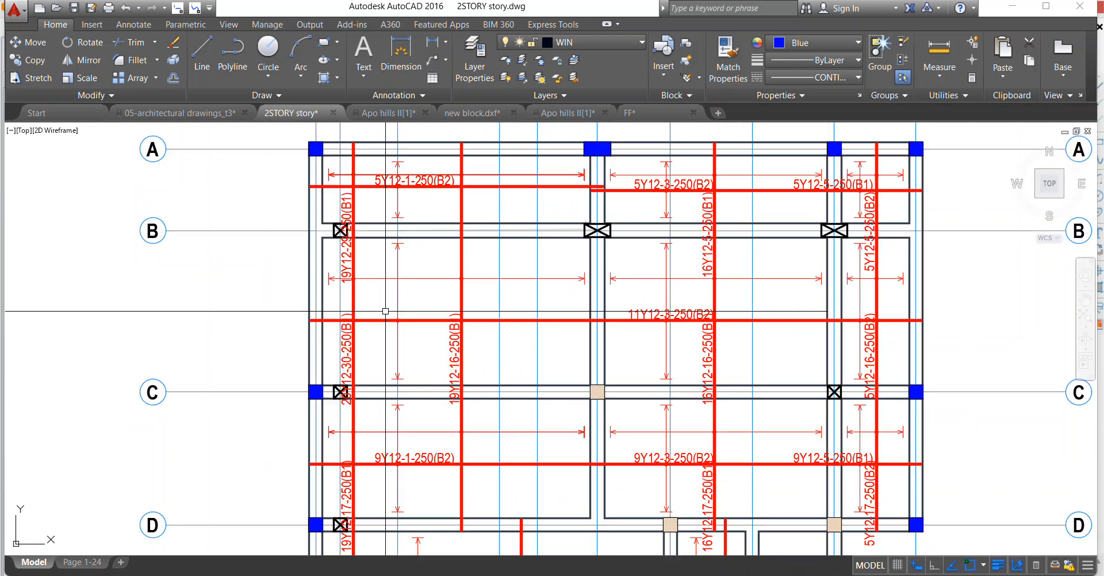
pyautogui.scroll(2, 464, 332)
pyautogui.scroll(-2, 306, 343)
pyautogui.scroll(2, 305, 344)
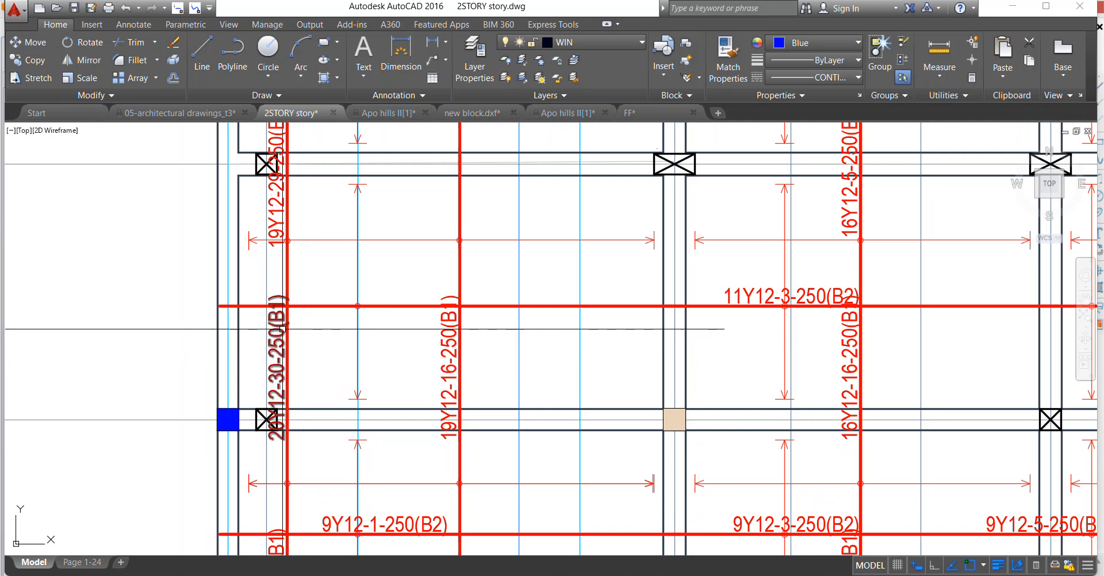
pyautogui.scroll(-2, 282, 329)
pyautogui.scroll(2, 292, 335)
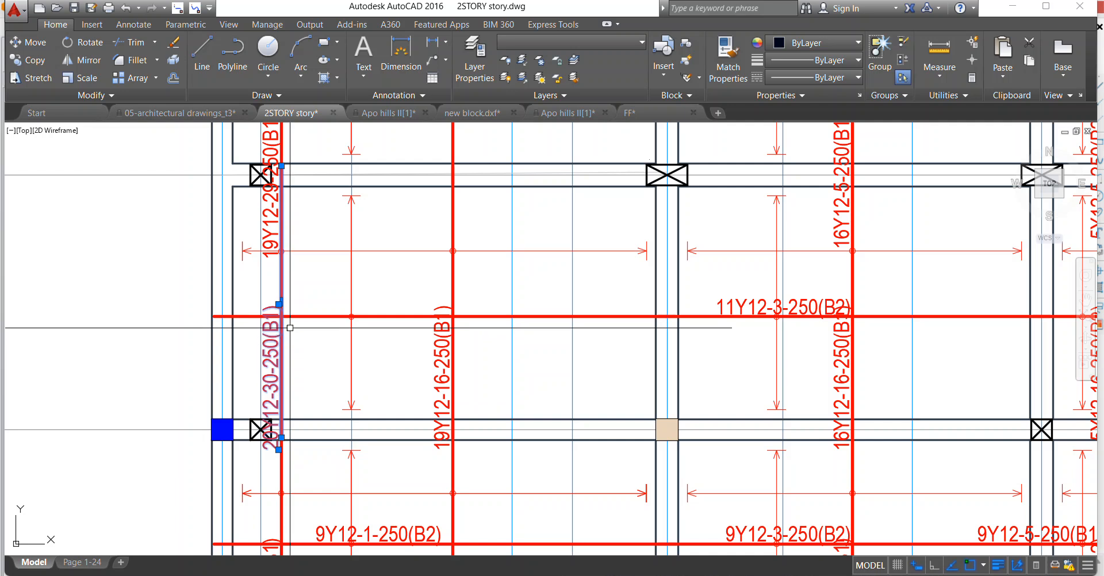
pyautogui.scroll(-2, 299, 314)
pyautogui.press('Escape')
pyautogui.click(392, 321)
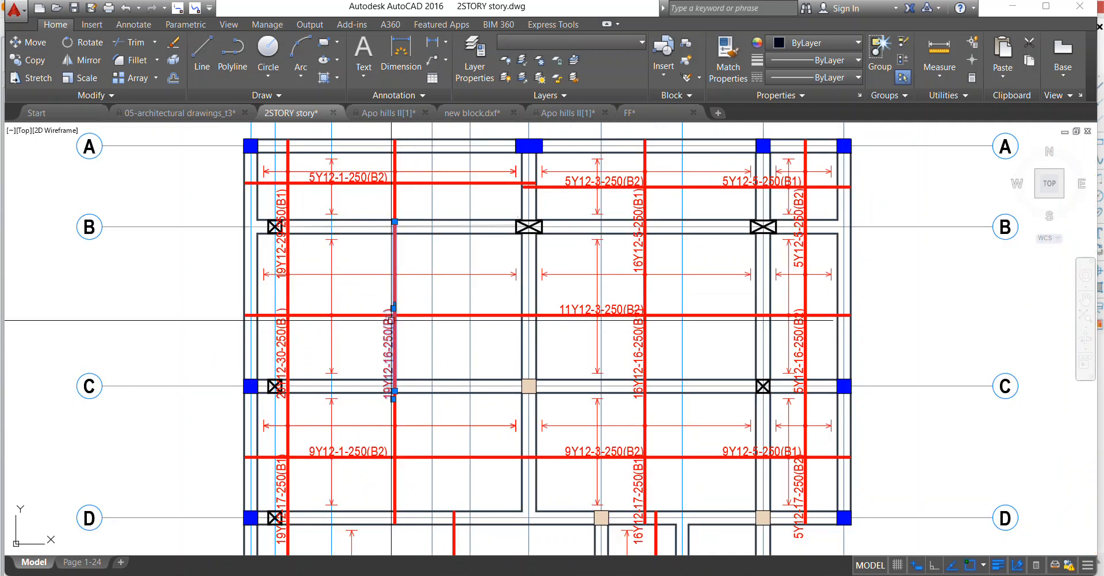
pyautogui.press('Escape')
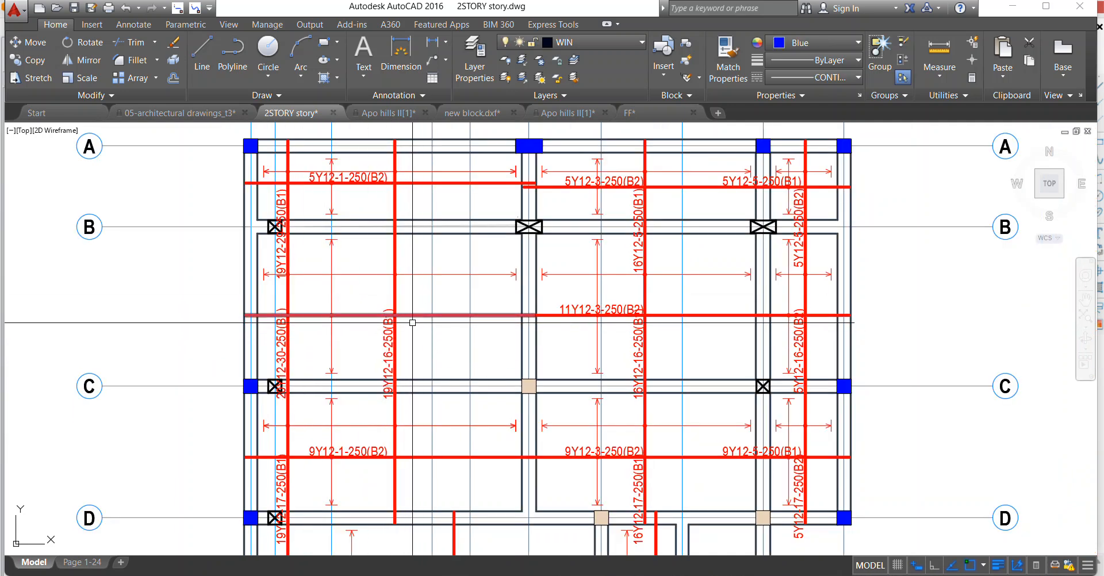
pyautogui.scroll(-2, 323, 364)
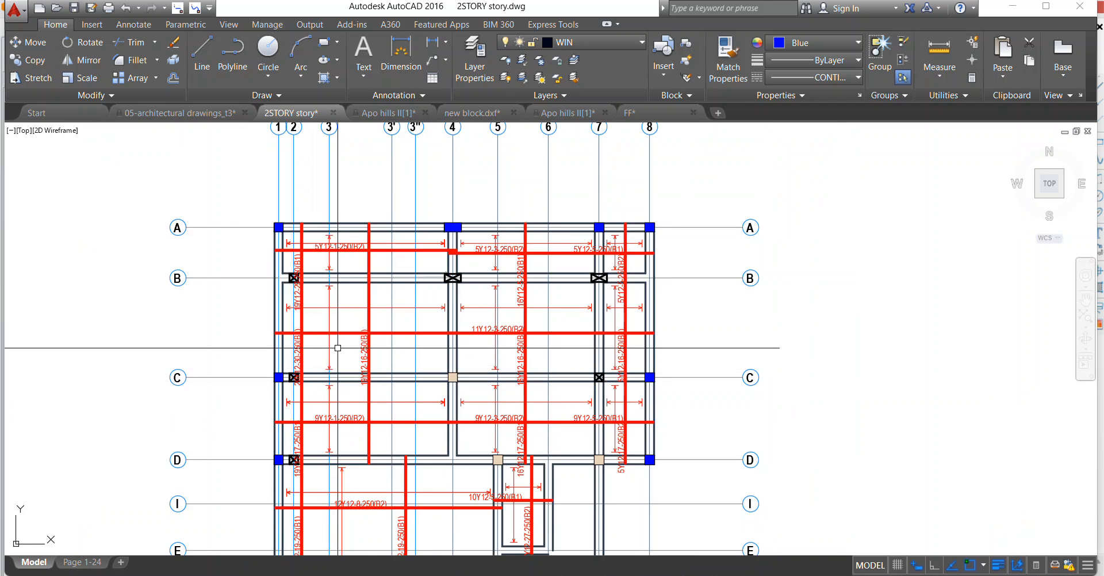
# Erase the 19Y12-16-250(B1) bar with its label and circle in the B–C slab between axes 1 and 4.
pyautogui.scroll(4, 330, 345)
pyautogui.click(426, 356)
pyautogui.click(415, 356)
pyautogui.rightClick(369, 216)
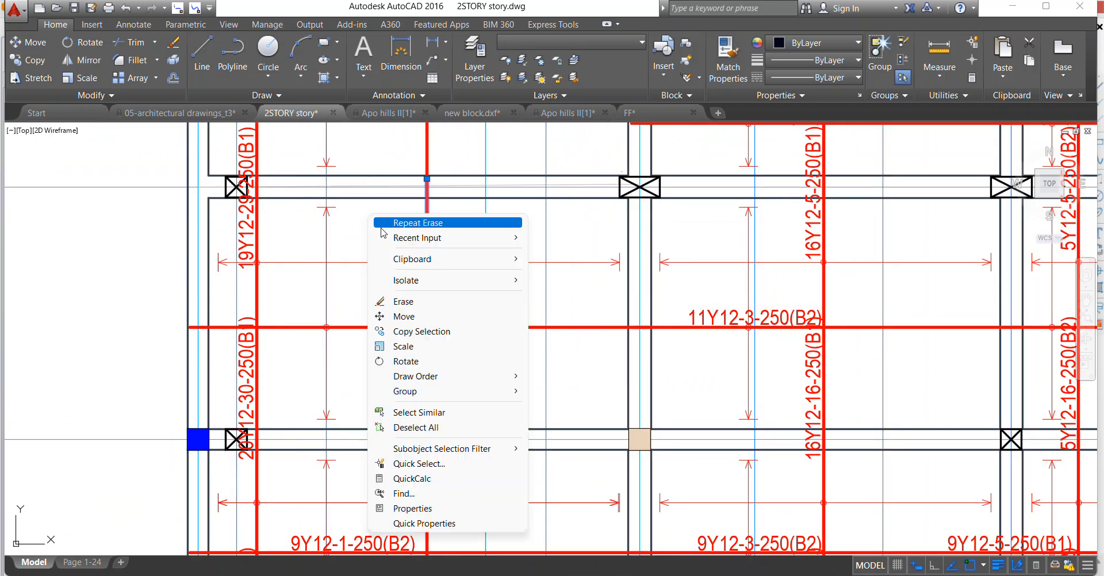
pyautogui.click(403, 301)
# Erase the unlabelled vertical bar with its circle in the A–B slab midway between axes 1 and 4.
pyautogui.scroll(-5, 382, 290)
pyautogui.scroll(4, 285, 202)
pyautogui.click(294, 248)
pyautogui.click(292, 235)
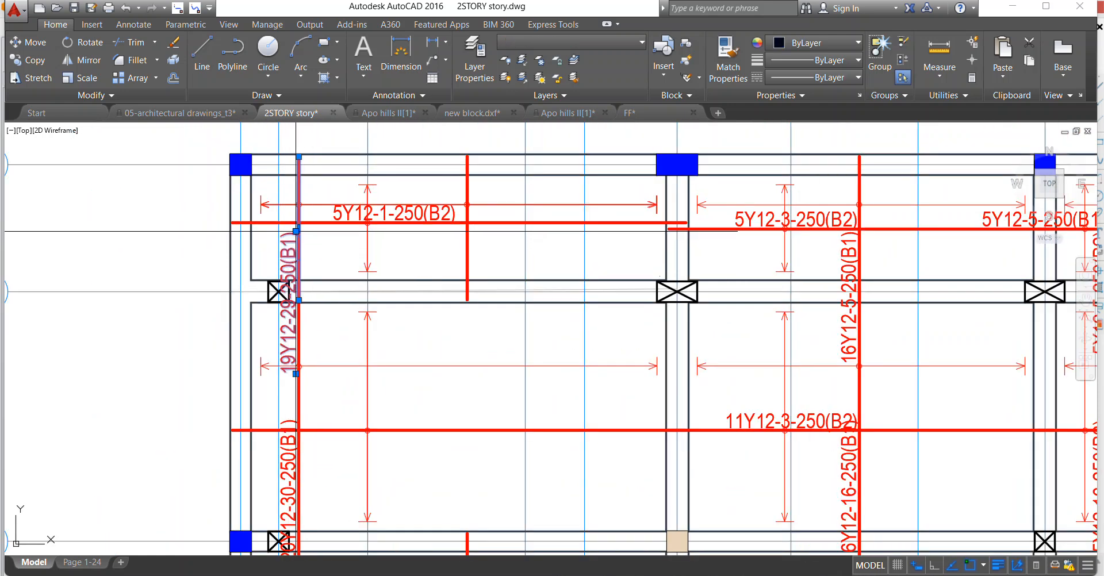
pyautogui.press('Escape')
pyautogui.click(458, 146)
pyautogui.click(491, 340)
pyautogui.rightClick(481, 197)
pyautogui.click(530, 278)
# Erase the duplicate span line with its axis 4 arrowhead and end tick in the A–B slab between axes 1 and 4.
pyautogui.scroll(8, 656, 201)
pyautogui.click(675, 251)
pyautogui.scroll(2, 654, 220)
pyautogui.click(649, 219)
pyautogui.rightClick(681, 208)
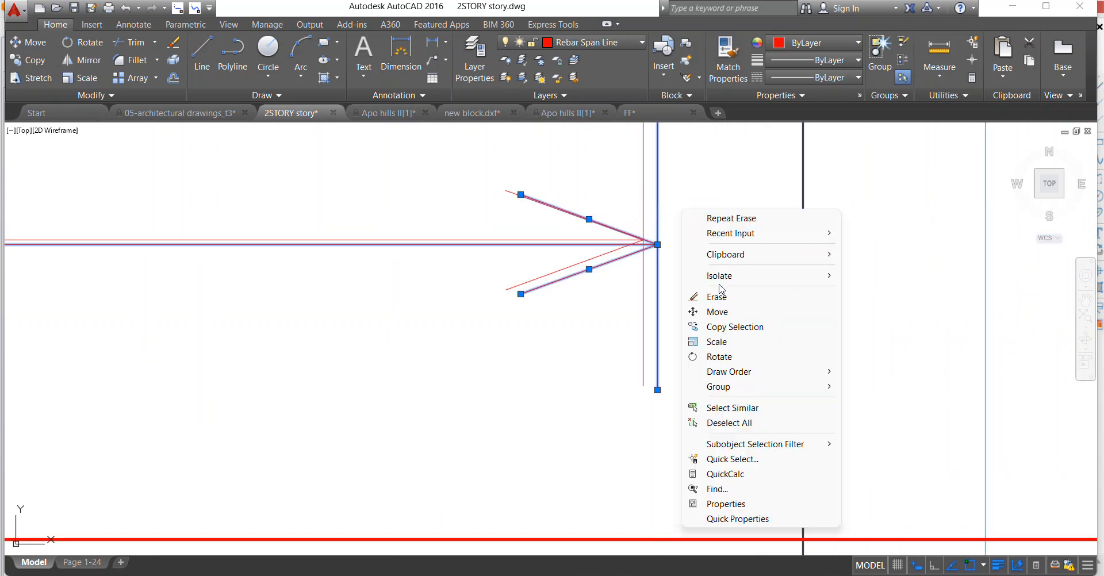
pyautogui.click(723, 297)
# Erase the leftover duplicate arrowhead at the axis 1 end of the A–B slab's span line.
pyautogui.scroll(-14, 723, 264)
pyautogui.scroll(8, 574, 274)
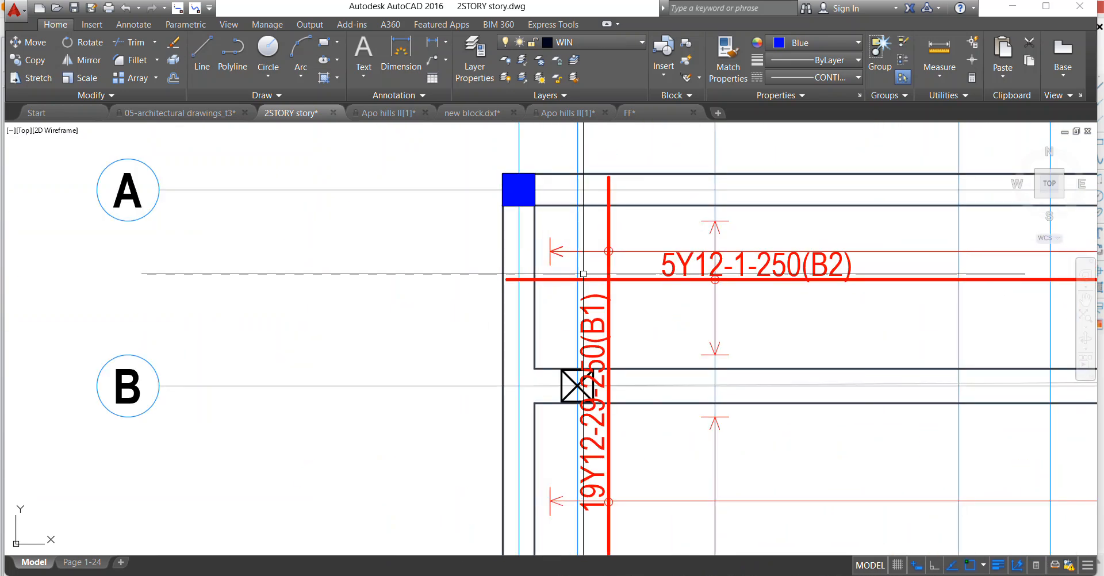
pyautogui.scroll(10, 500, 253)
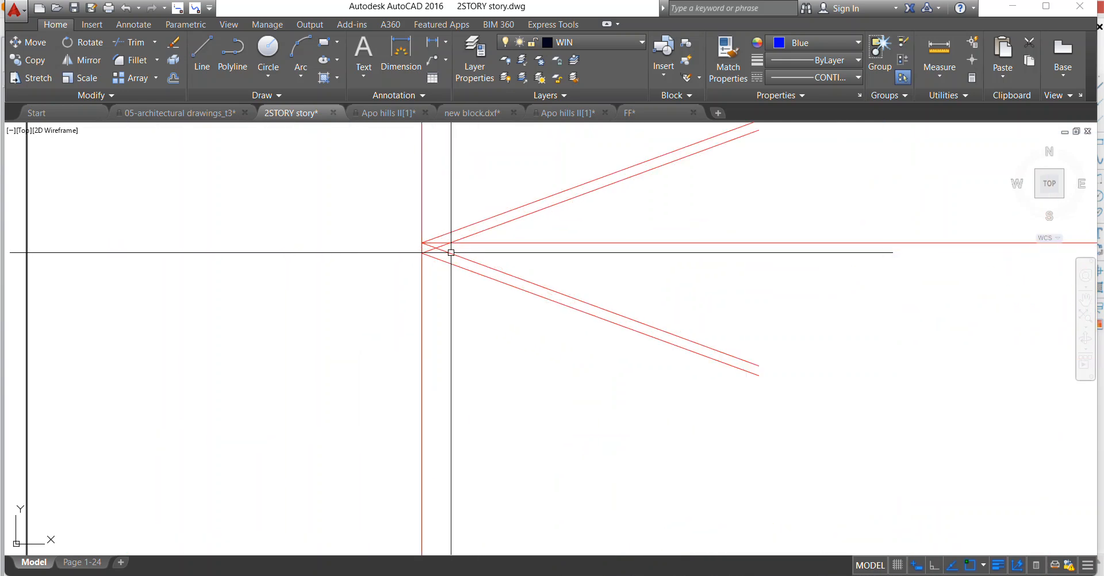
pyautogui.click(424, 244)
pyautogui.click(433, 244)
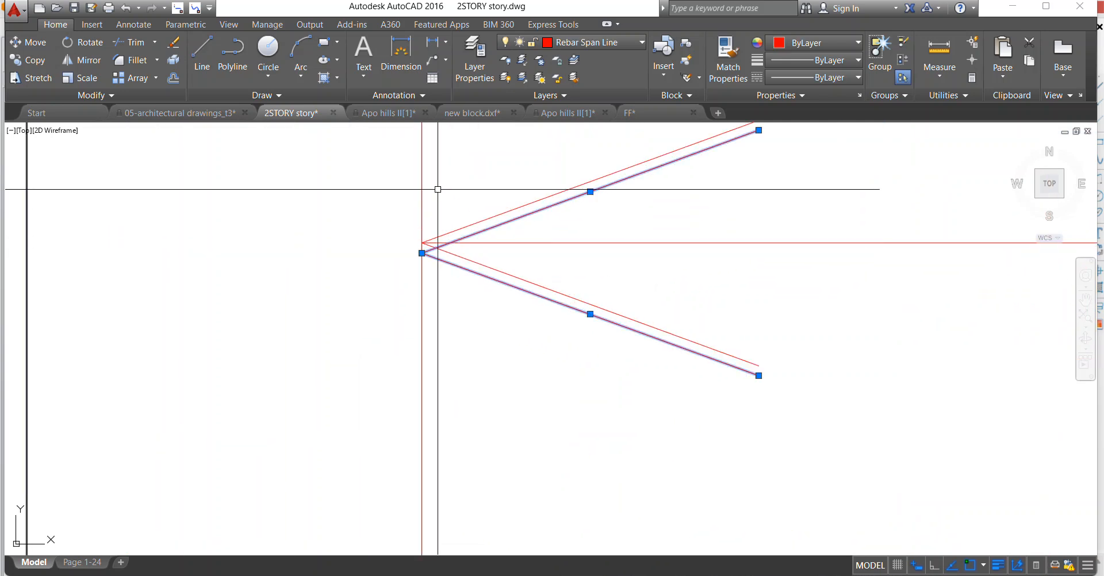
pyautogui.rightClick(438, 192)
pyautogui.click(478, 279)
# Move the 19Y12-29-250(B1) bar with its label and circle along the A–B slab from near axis 2 to just past axis 3'.
pyautogui.scroll(-8, 494, 205)
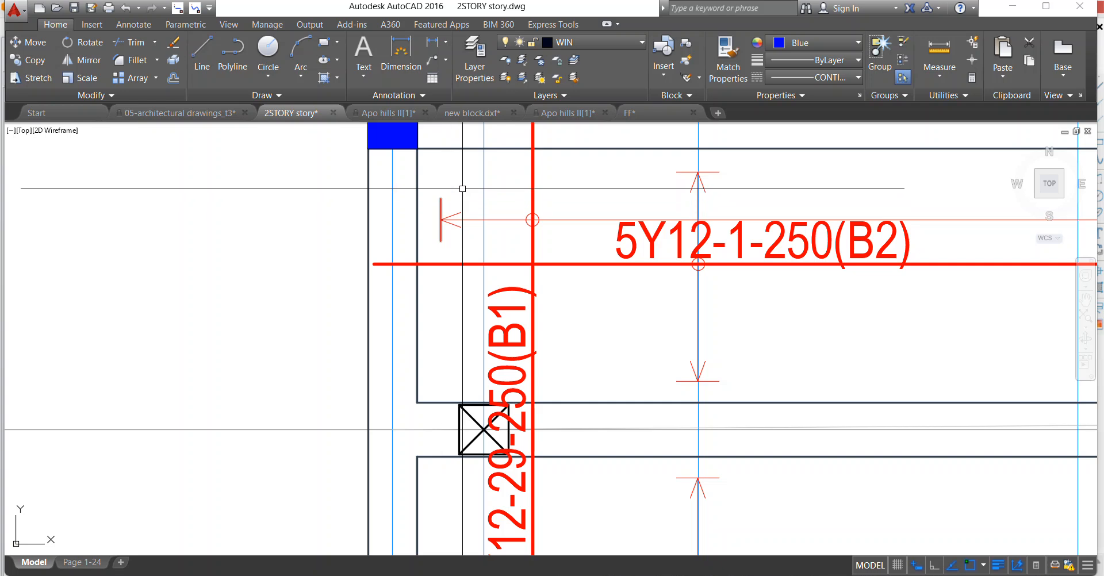
pyautogui.scroll(3, 494, 204)
pyautogui.click(480, 227)
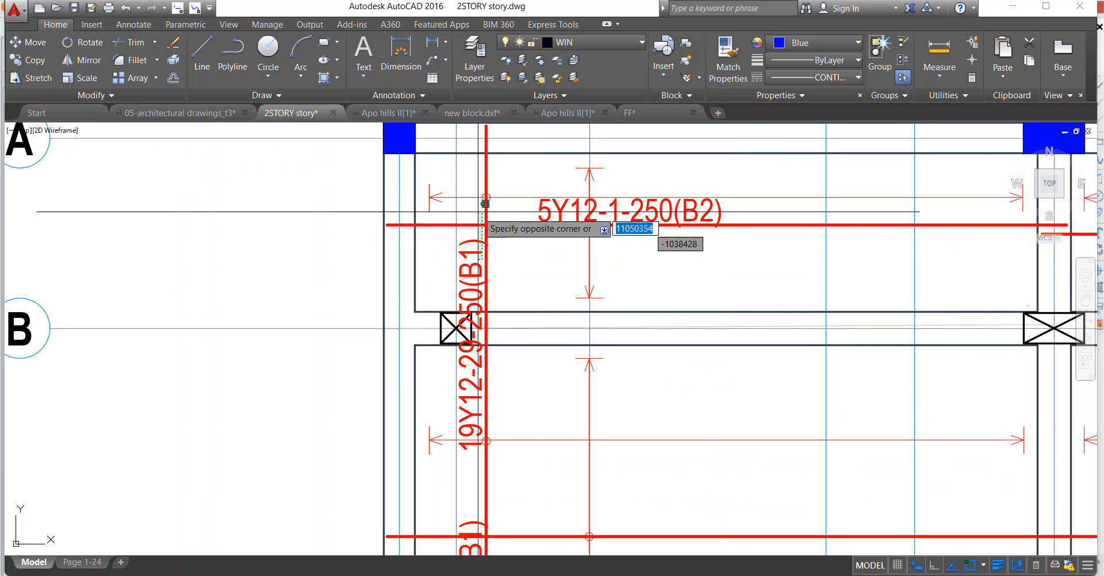
pyautogui.click(469, 208)
pyautogui.click(465, 177)
pyautogui.click(511, 222)
pyautogui.click(486, 207)
pyautogui.rightClick(480, 129)
pyautogui.click(530, 263)
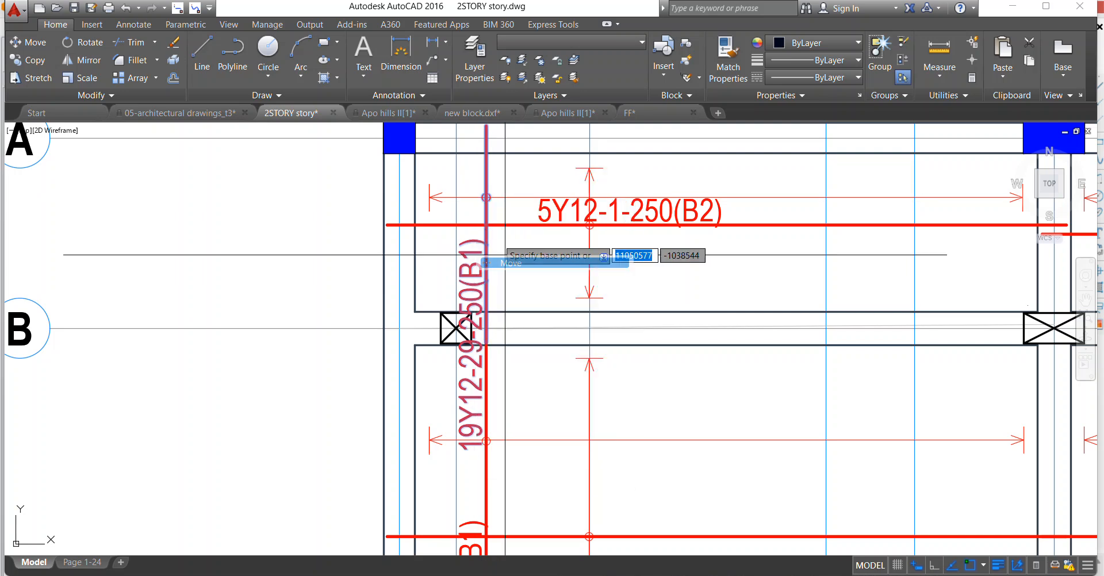
pyautogui.scroll(4, 481, 181)
pyautogui.click(478, 182)
pyautogui.scroll(-3, 626, 175)
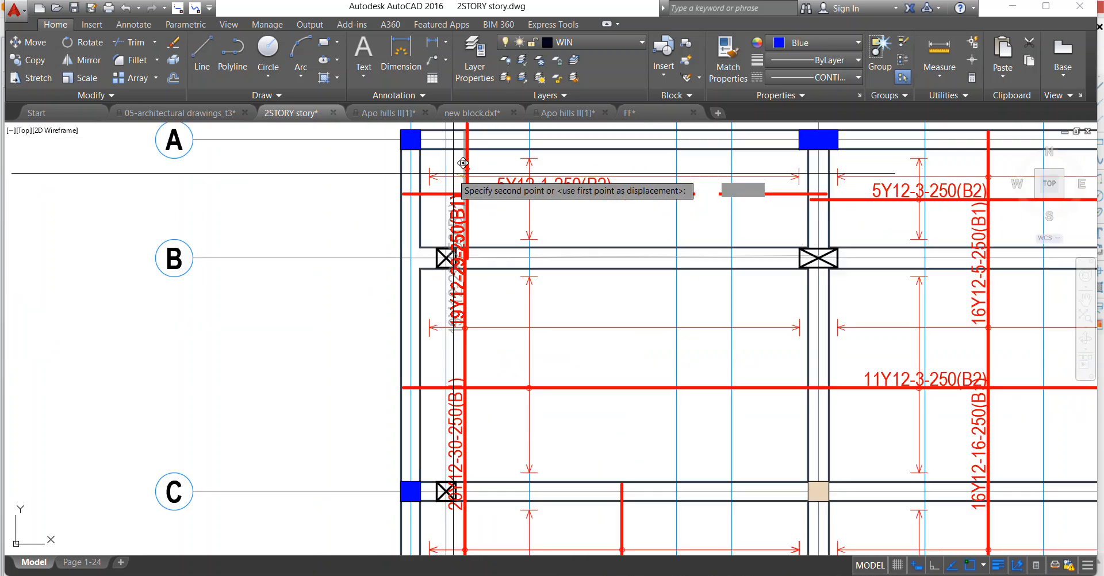
pyautogui.scroll(3, 607, 173)
pyautogui.click(597, 183)
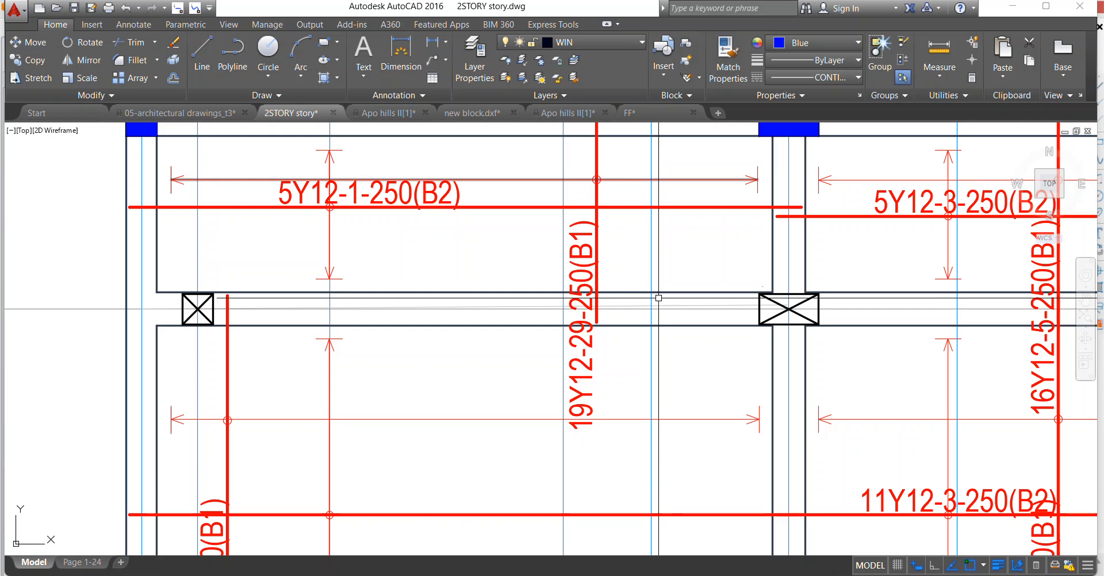
pyautogui.scroll(-4, 546, 248)
pyautogui.scroll(-3, 419, 263)
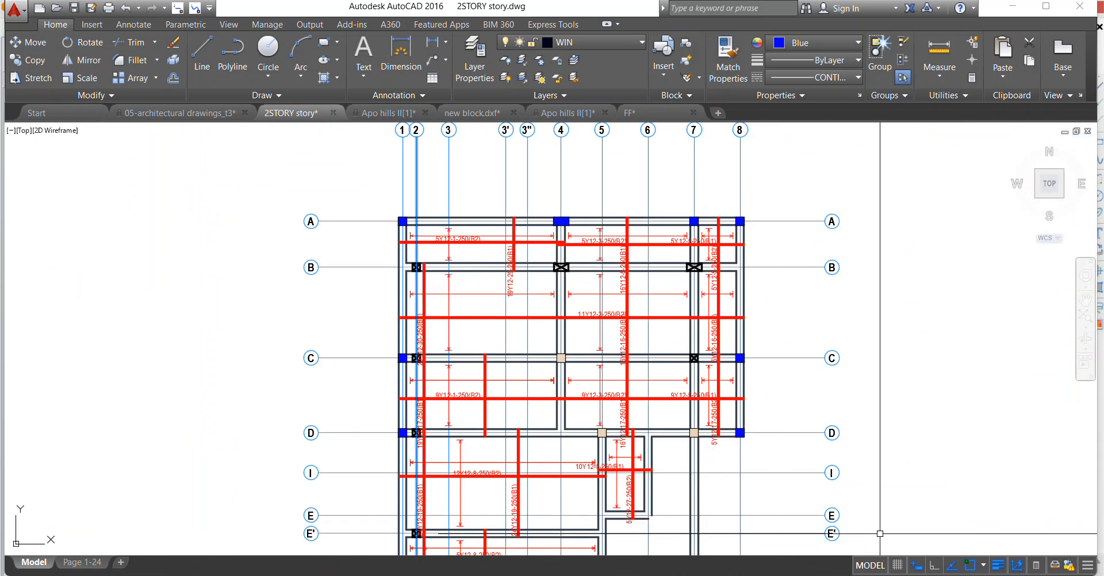
pyautogui.click(941, 575)
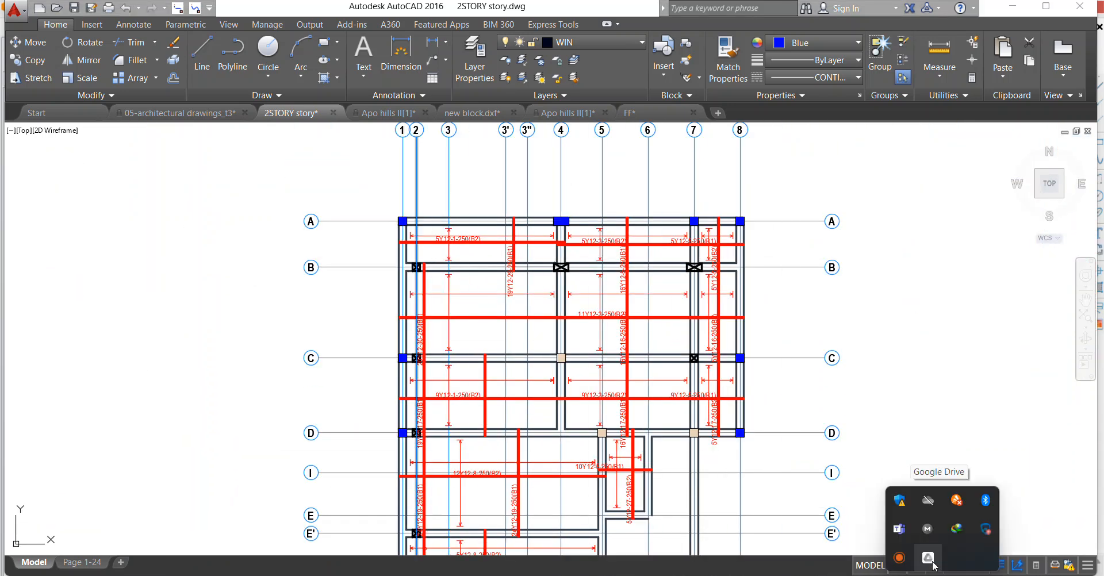
pyautogui.click(900, 558)
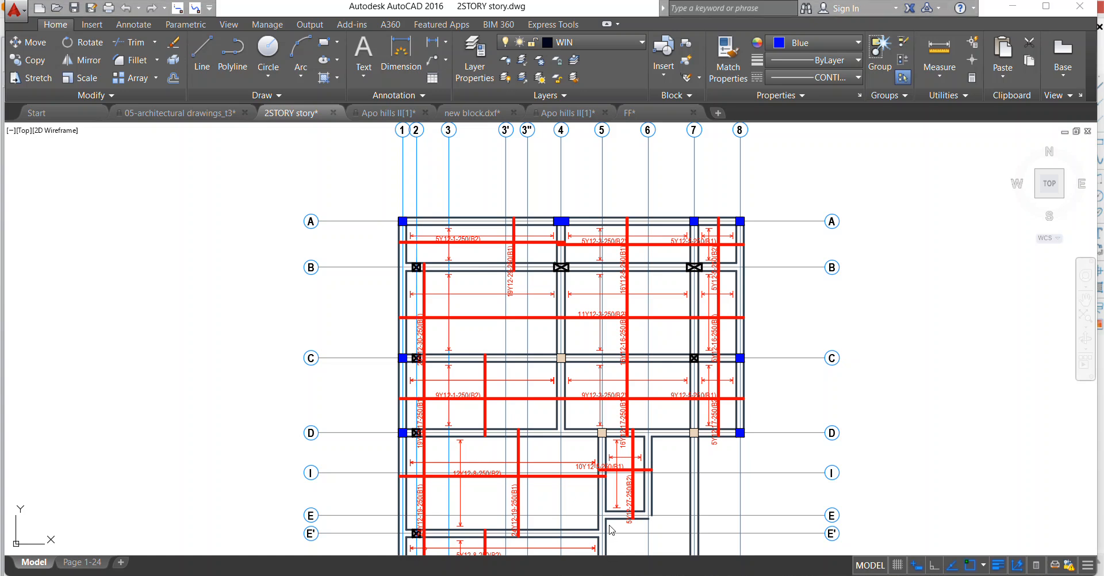
# Move the 5Y12-5-250(B1) bar with its label and circle slightly towards axis B, out of line with the adjoining 5Y12-3-250(B2) bar.
pyautogui.scroll(-2, 498, 373)
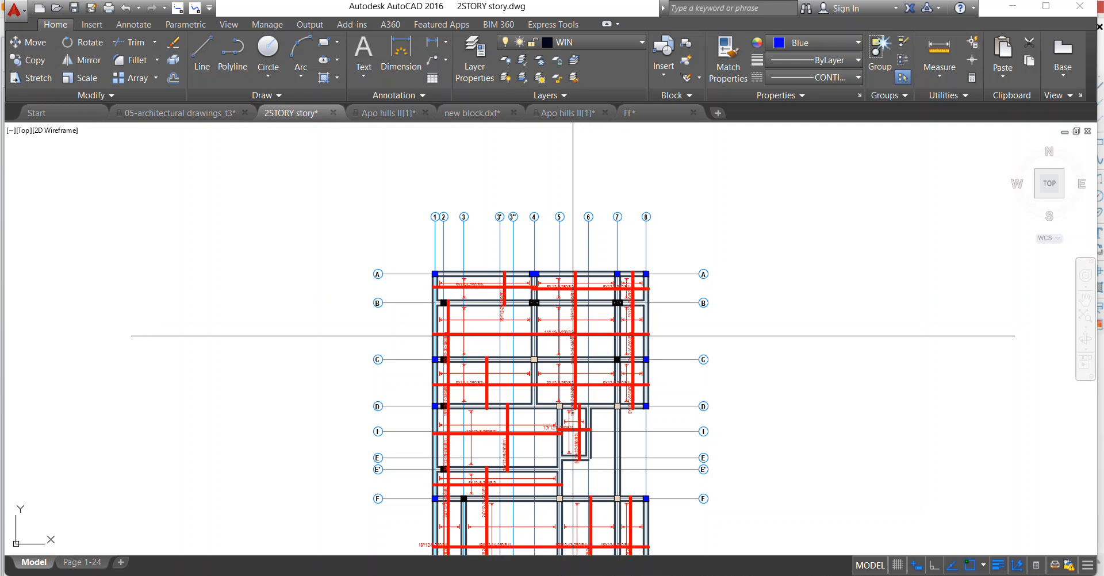
pyautogui.scroll(4, 572, 332)
pyautogui.scroll(2, 698, 205)
pyautogui.scroll(-2, 600, 273)
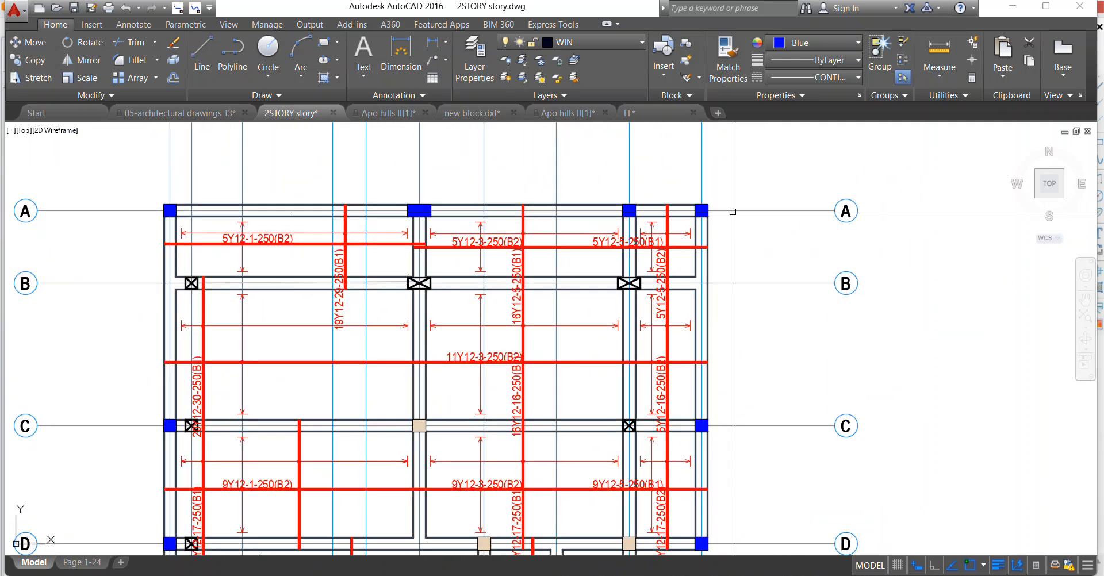
pyautogui.scroll(6, 732, 216)
pyautogui.click(391, 342)
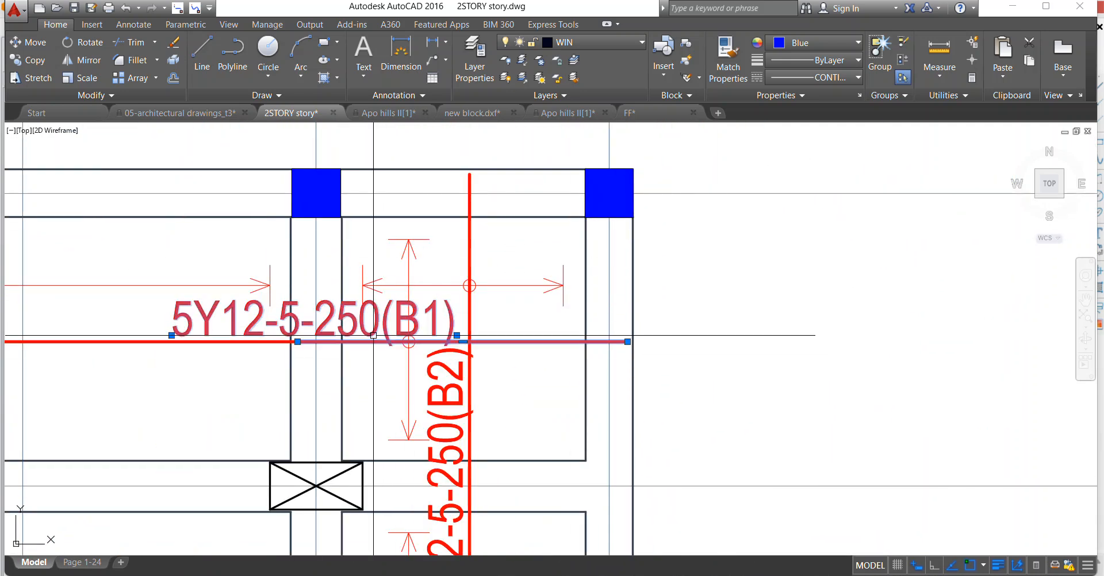
pyautogui.click(398, 294)
pyautogui.rightClick(409, 342)
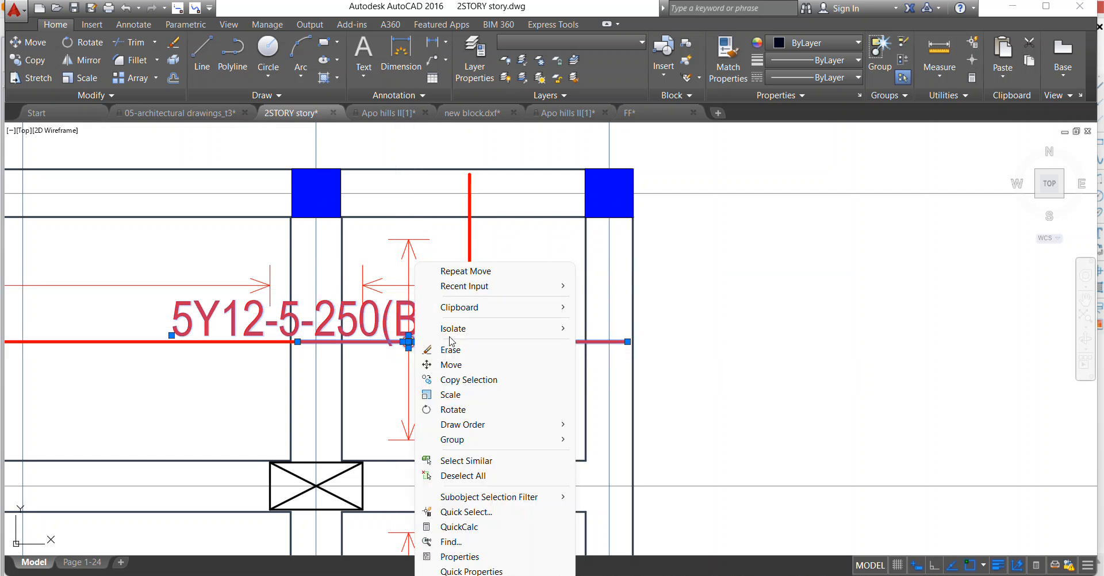
pyautogui.click(451, 364)
pyautogui.click(408, 341)
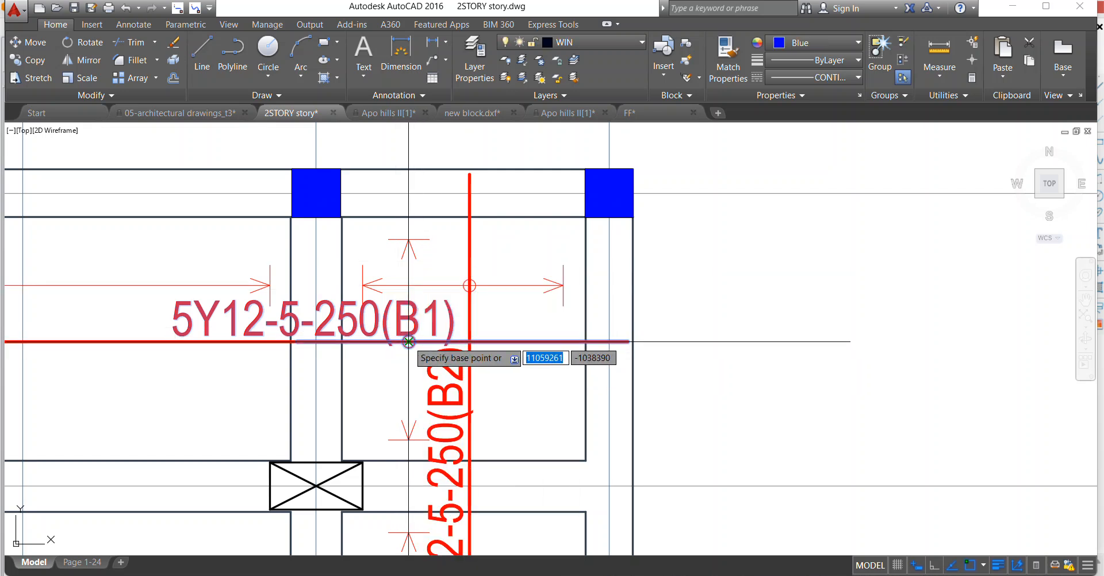
pyautogui.click(416, 371)
pyautogui.scroll(-3, 475, 363)
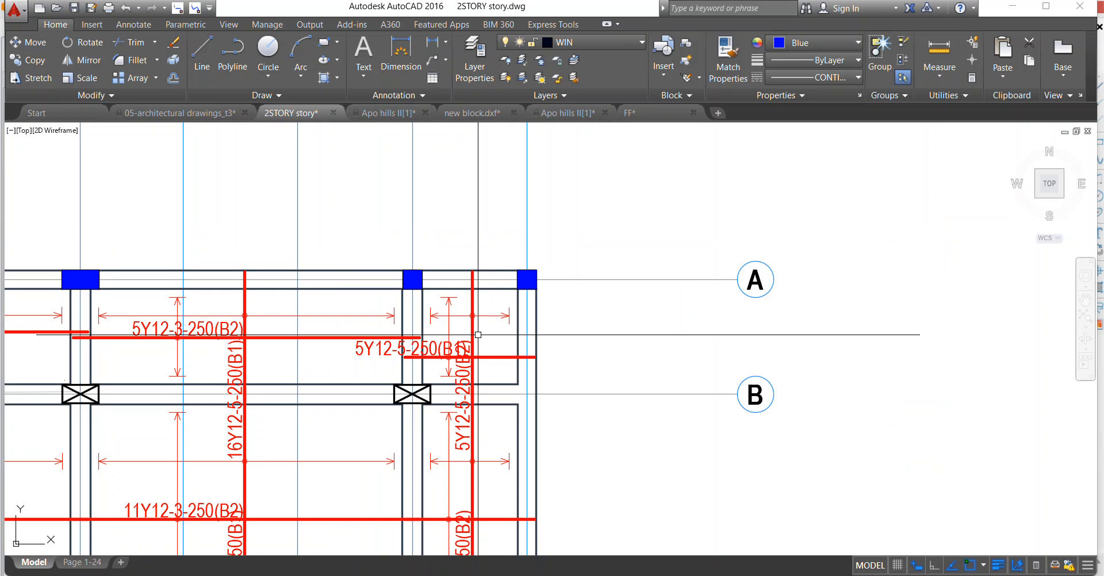
# Move the 5Y12-5-250(B2) bar with its label and circle in the A–B slab between axes 7 and 8 towards axis 8.
pyautogui.scroll(2, 476, 343)
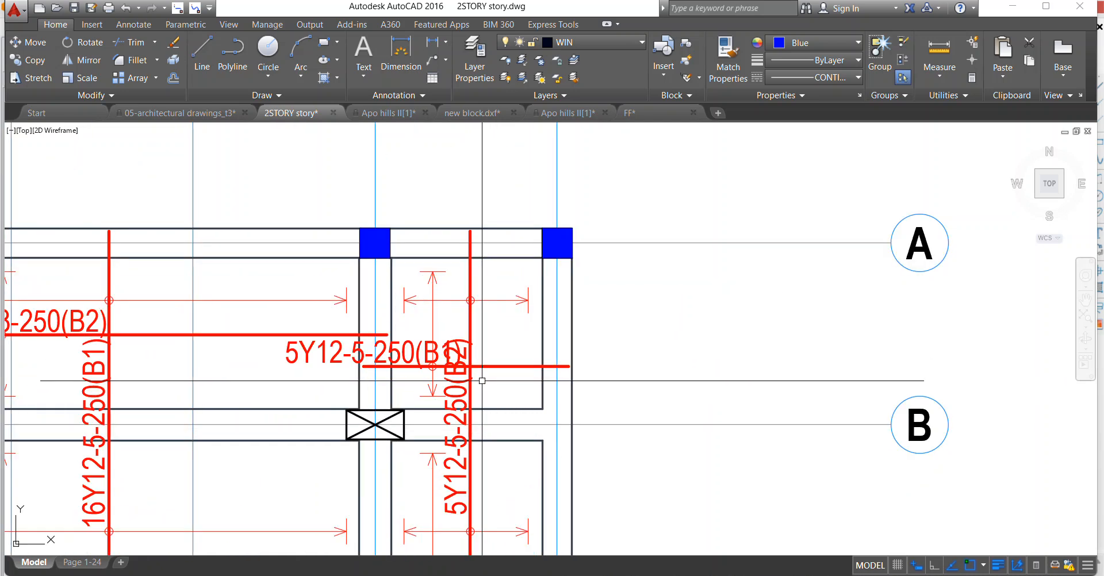
pyautogui.click(470, 391)
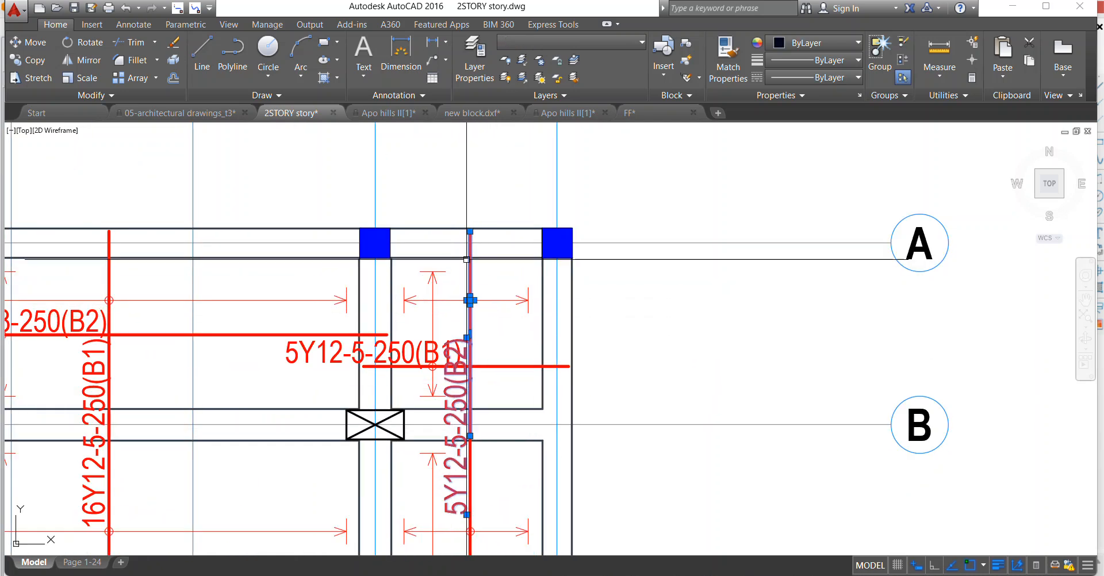
pyautogui.rightClick(468, 300)
pyautogui.click(497, 356)
pyautogui.scroll(2, 464, 306)
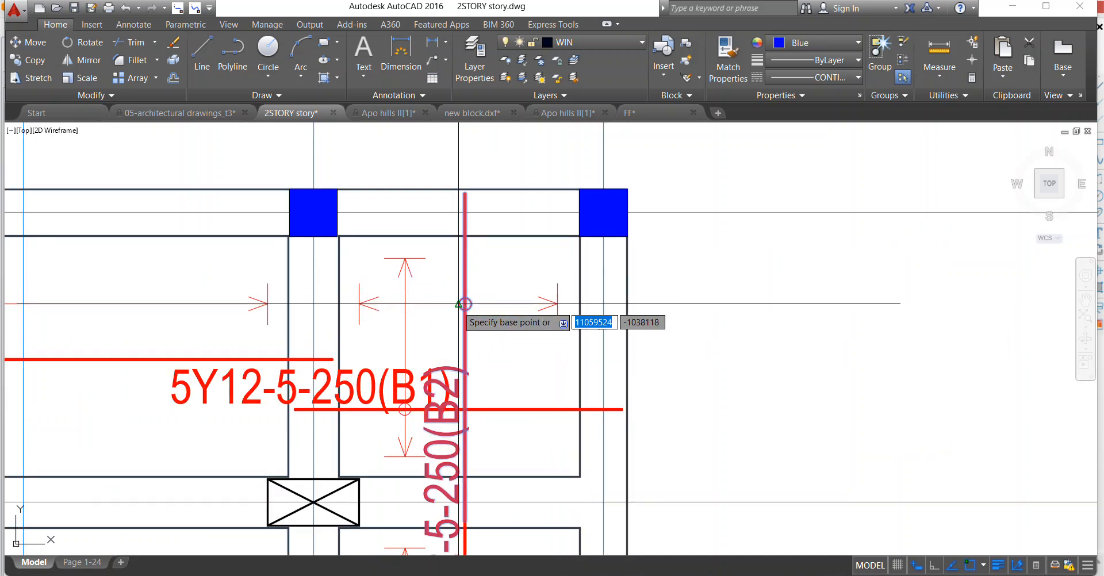
pyautogui.click(464, 303)
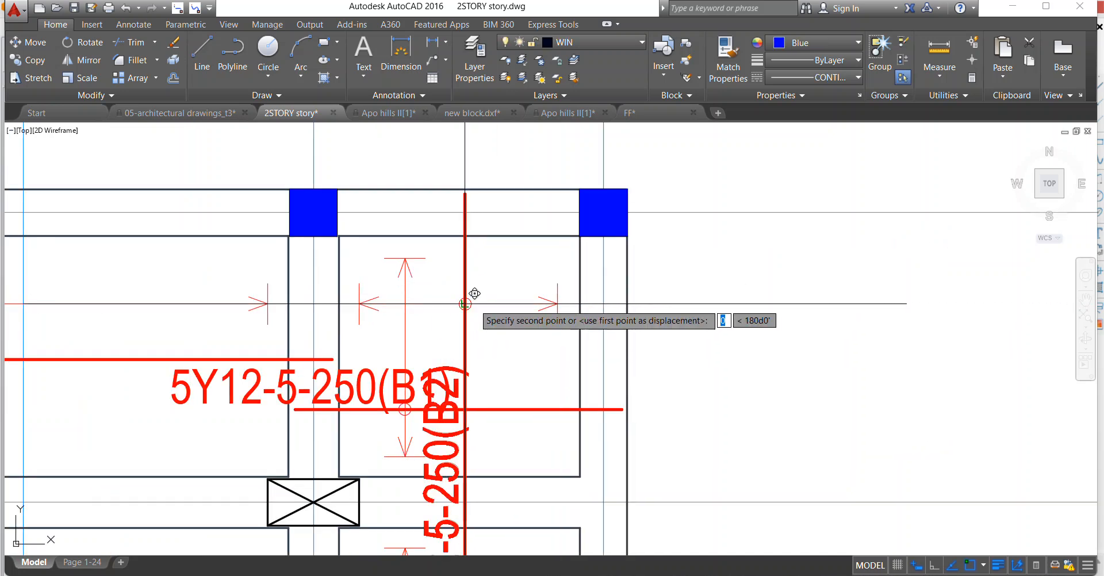
pyautogui.click(525, 305)
pyautogui.scroll(-3, 517, 306)
pyautogui.scroll(2, 510, 310)
# Move the 5Y12-5-250(B2) label up towards axis A so it sits alongside its bar between axes 7 and 8.
pyautogui.click(516, 316)
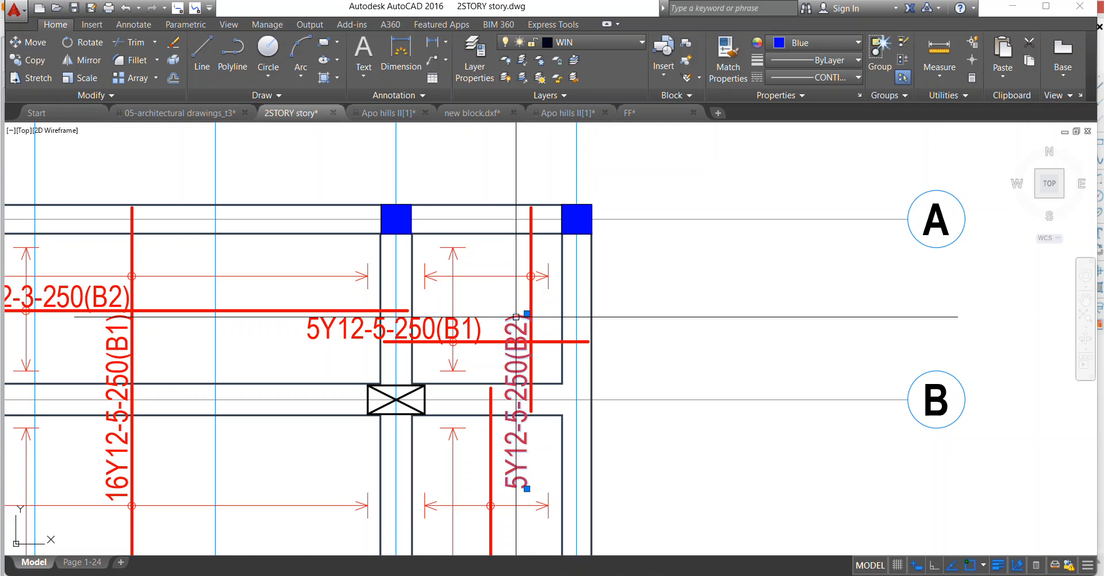
pyautogui.rightClick(476, 221)
pyautogui.click(515, 345)
pyautogui.click(514, 340)
pyautogui.click(514, 280)
# Examine the bar arrangement in the slabs between axes A and D.
pyautogui.scroll(-3, 557, 258)
pyautogui.scroll(-3, 572, 269)
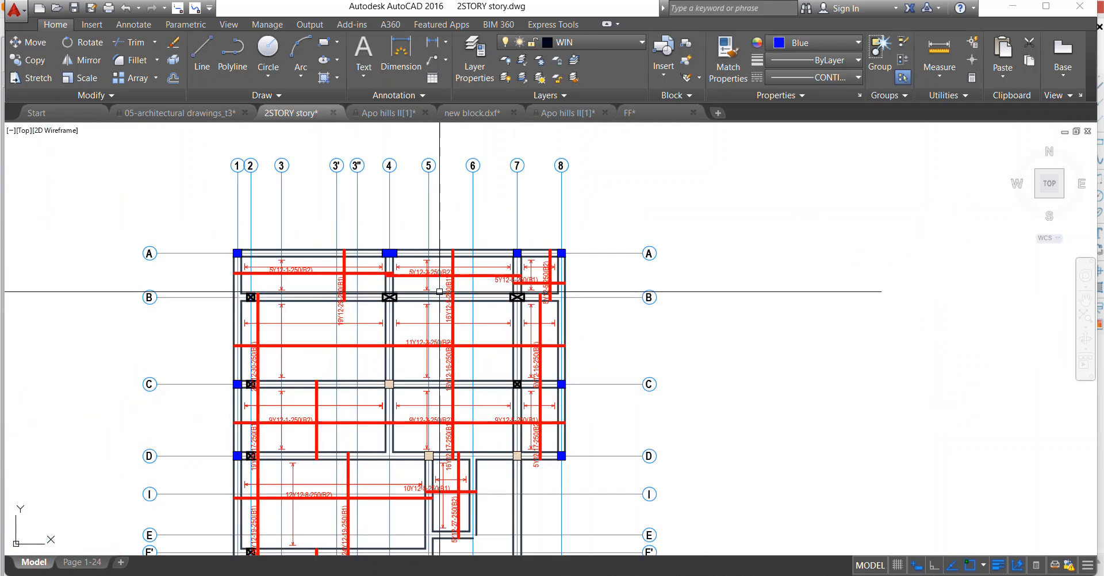
pyautogui.scroll(3, 511, 440)
pyautogui.scroll(-3, 568, 300)
pyautogui.scroll(3, 563, 332)
pyautogui.scroll(-3, 516, 325)
pyautogui.scroll(3, 547, 247)
pyautogui.scroll(3, 560, 229)
pyautogui.scroll(-3, 498, 255)
pyautogui.scroll(4, 494, 255)
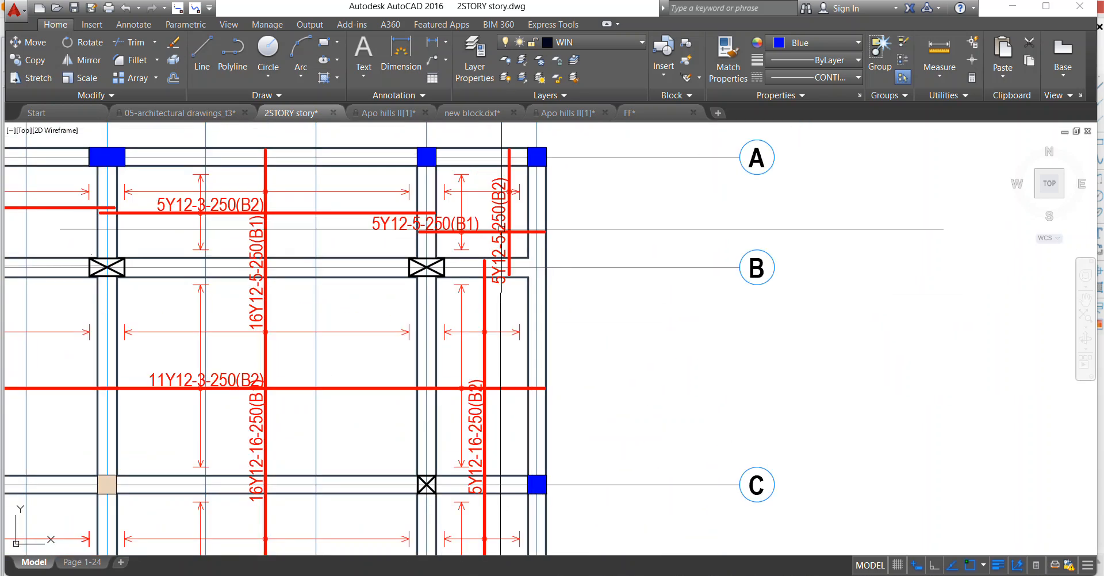
# Move the 5Y12-5-250(B2) bar with its label and circle between axes 7 and 8 in line with the 5Y12-16-250(B2) bar below axis B.
pyautogui.click(504, 230)
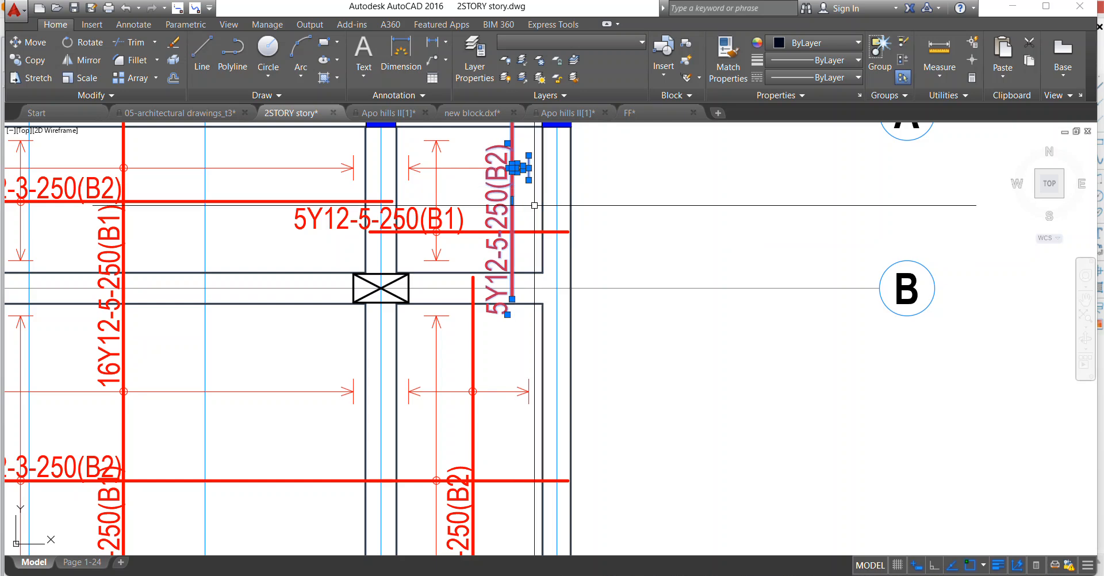
pyautogui.press('Escape')
pyautogui.click(523, 191)
pyautogui.click(428, 192)
pyautogui.press('Escape')
pyautogui.click(465, 144)
pyautogui.click(520, 196)
pyautogui.click(486, 161)
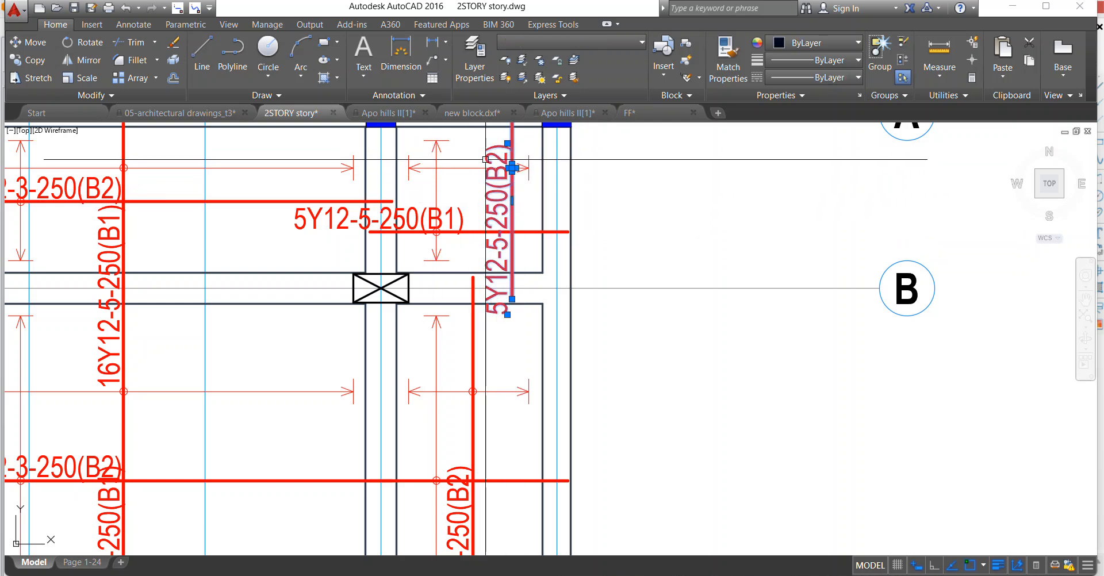
pyautogui.rightClick(512, 168)
pyautogui.click(511, 271)
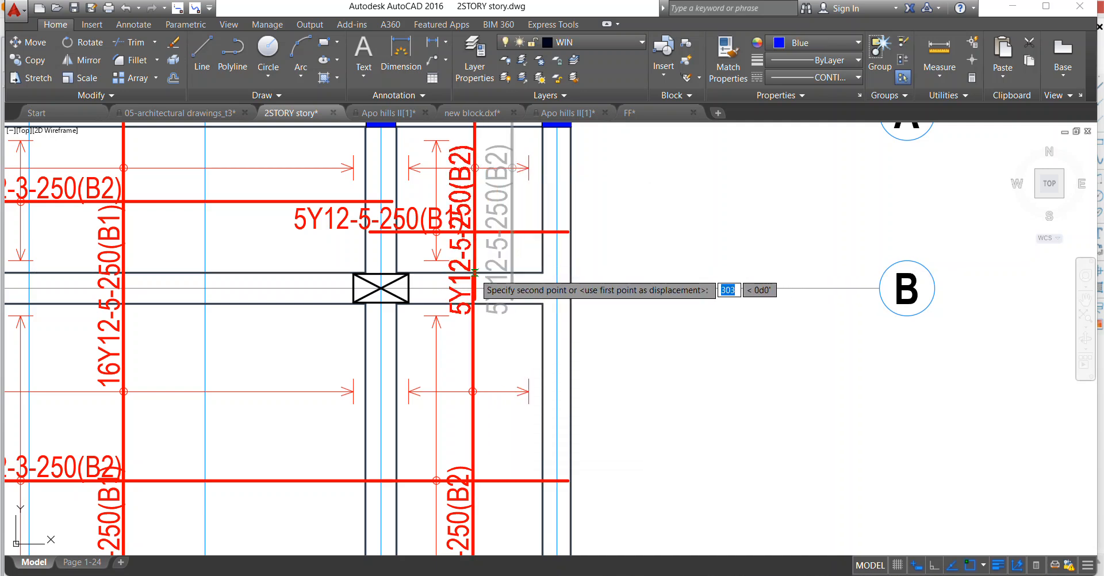
pyautogui.click(475, 272)
# Shift the 5Y12-5-250(B2) bar and label about 15 units towards axis 7, exactly onto the line of the 5Y12-16-250(B2) bar.
pyautogui.click(481, 253)
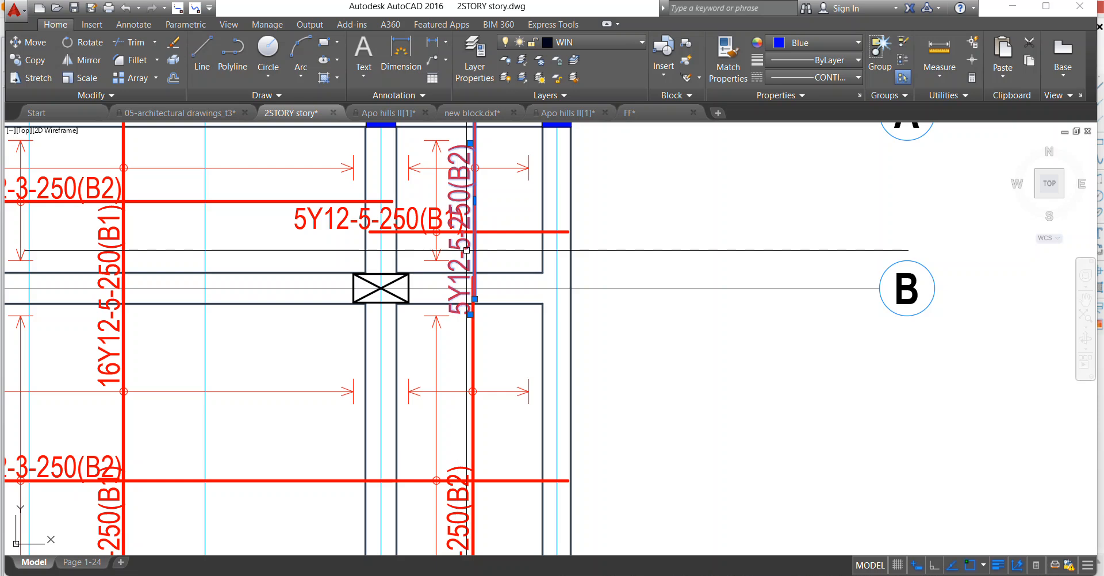
pyautogui.rightClick(482, 237)
pyautogui.click(518, 340)
pyautogui.scroll(4, 490, 309)
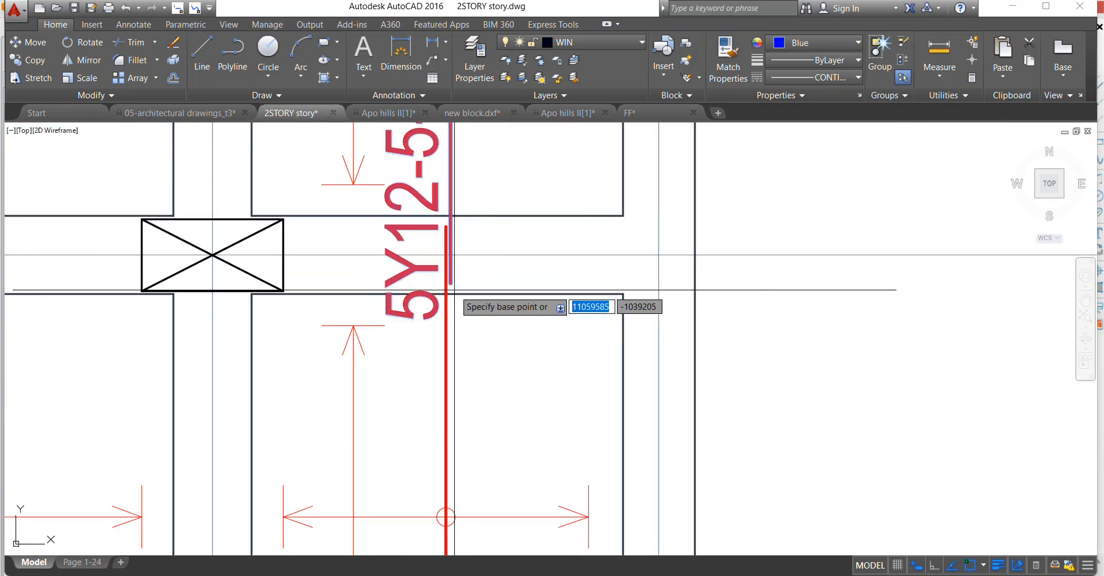
pyautogui.click(451, 284)
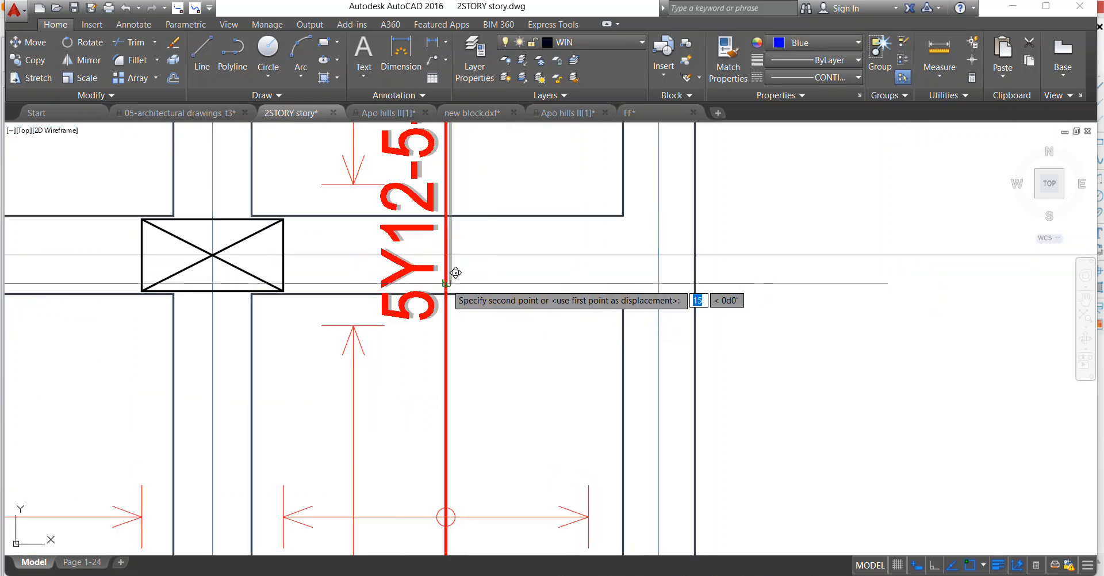
pyautogui.click(447, 284)
# Erase the 5Y12-5-250(B2) and 5Y12-17-250(B2) labels along the continuous bar between axes 7 and 8, keeping the 5Y12-16-250(B2) label.
pyautogui.click(431, 313)
pyautogui.scroll(-5, 431, 313)
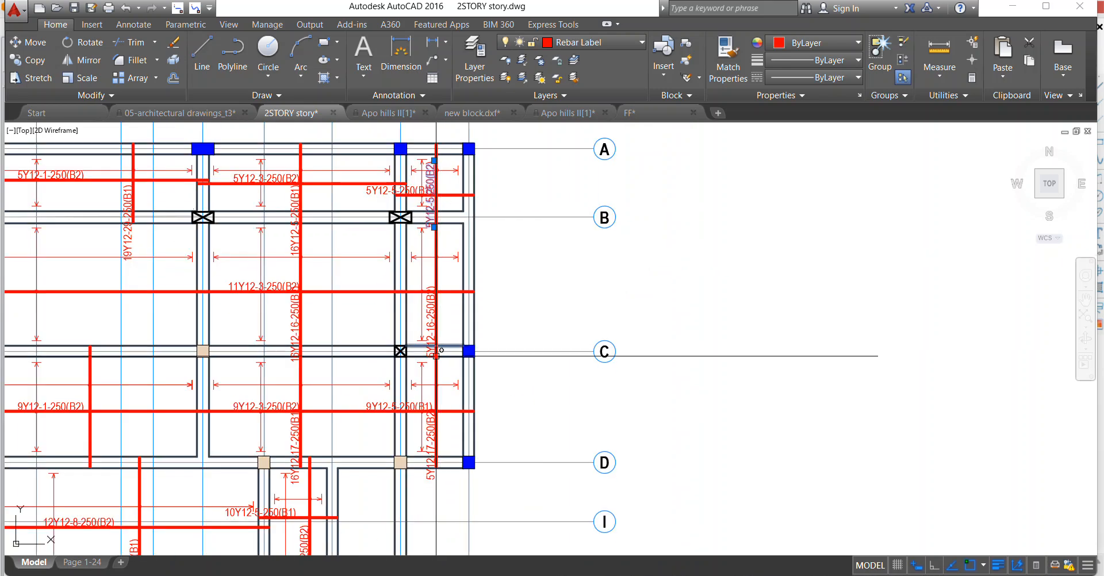
pyautogui.rightClick(468, 348)
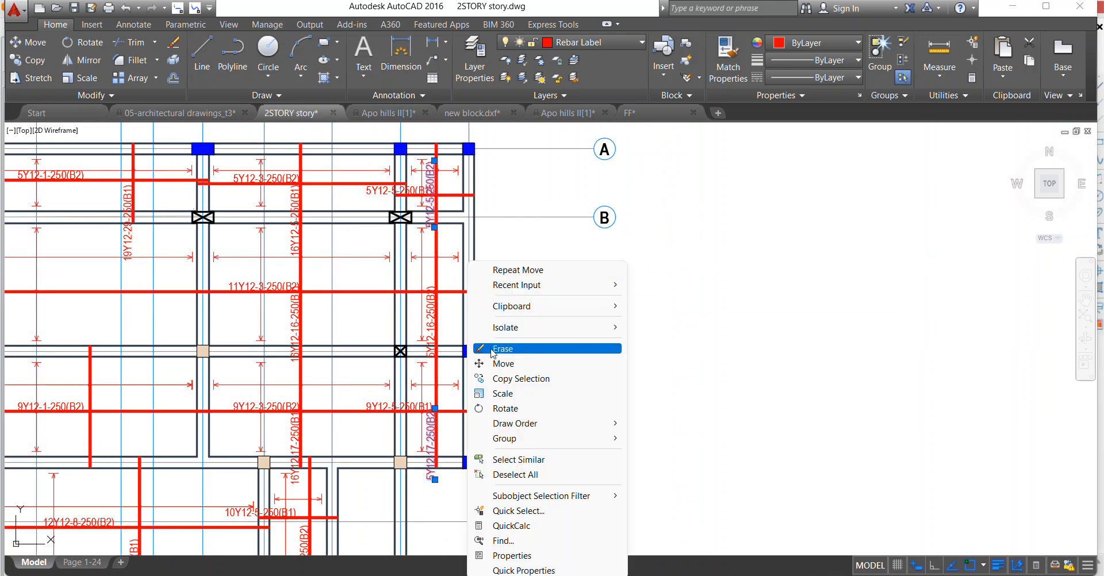
pyautogui.click(500, 348)
# Erase the horizontal span lines and circles in the A–B and C–D slabs between axes 7 and 8.
pyautogui.scroll(-4, 419, 239)
pyautogui.scroll(4, 434, 238)
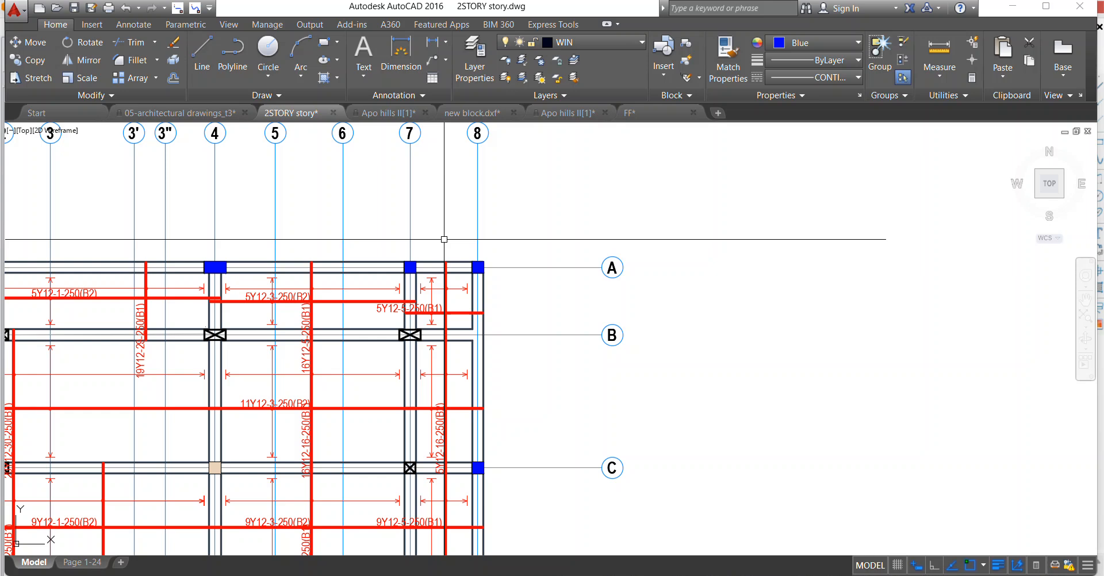
pyautogui.scroll(4, 470, 282)
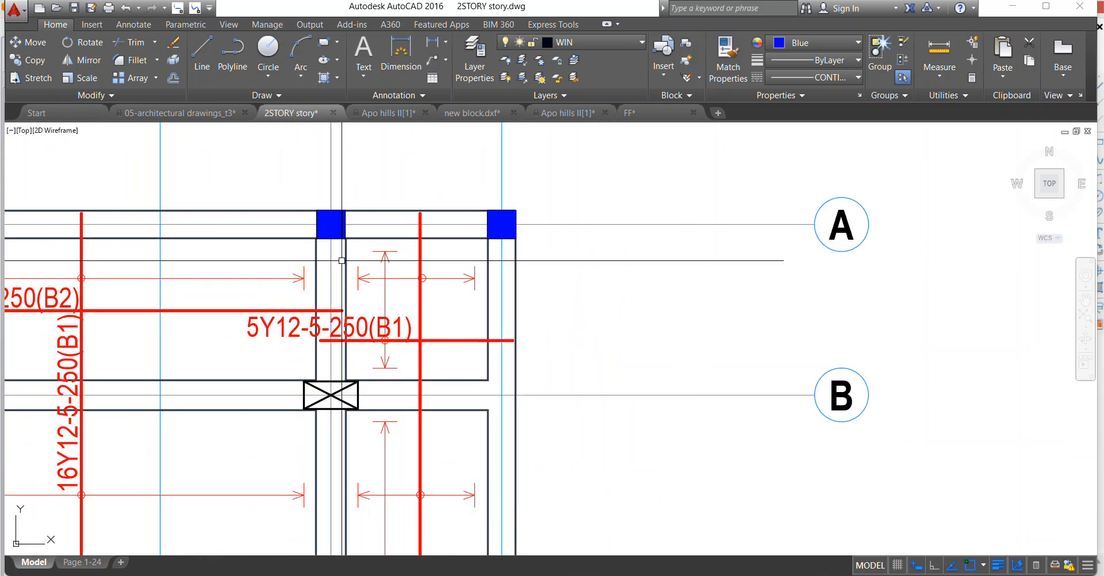
pyautogui.click(481, 283)
pyautogui.scroll(-4, 431, 212)
pyautogui.scroll(4, 419, 368)
pyautogui.scroll(-2, 421, 408)
pyautogui.scroll(3, 412, 313)
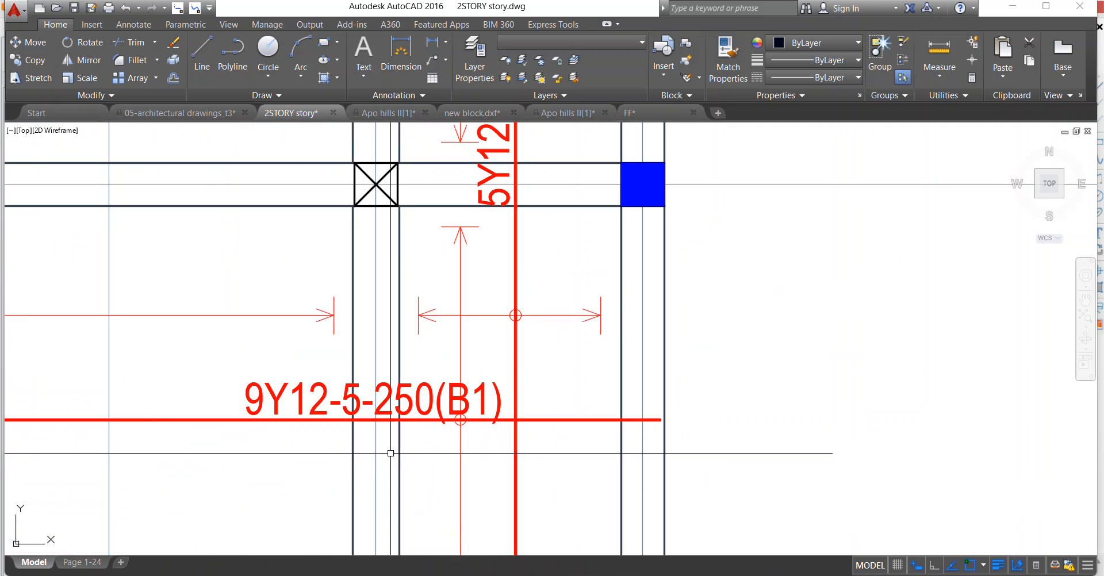
pyautogui.click(414, 288)
pyautogui.rightClick(552, 268)
pyautogui.click(575, 276)
# Examine the bar arrangement from axis A down to axis H for bars still lined up with adjoining ones.
pyautogui.scroll(-4, 495, 330)
pyautogui.scroll(2, 523, 296)
pyautogui.scroll(-4, 507, 320)
pyautogui.scroll(2, 387, 244)
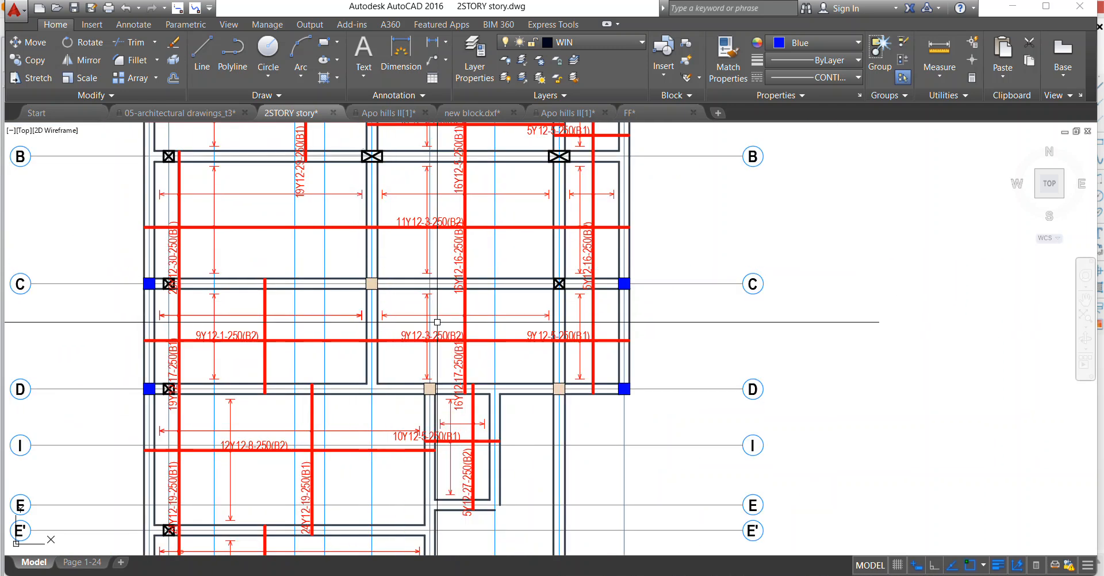
pyautogui.scroll(-2, 402, 377)
pyautogui.scroll(2, 429, 363)
pyautogui.scroll(-4, 458, 363)
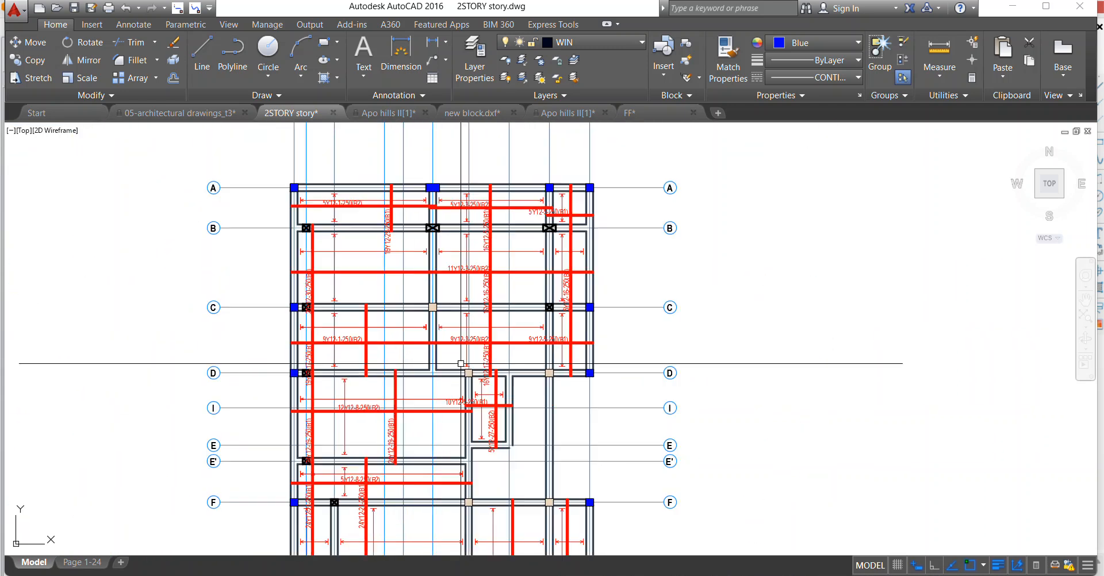
pyautogui.scroll(2, 478, 325)
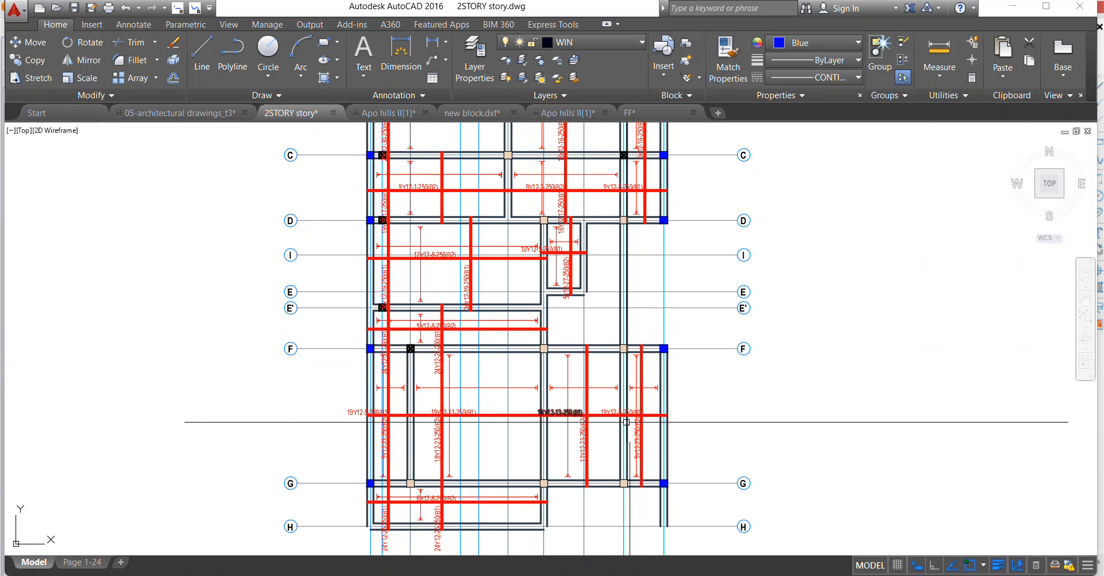
pyautogui.scroll(2, 468, 328)
pyautogui.scroll(-2, 415, 321)
pyautogui.scroll(2, 373, 427)
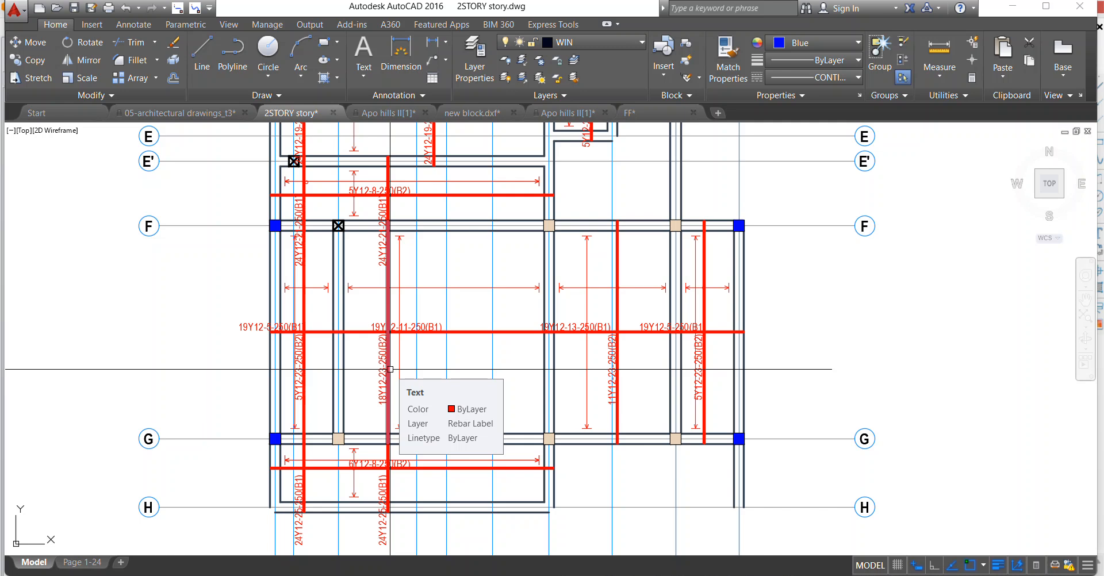
pyautogui.scroll(-2, 390, 369)
pyautogui.scroll(3, 382, 328)
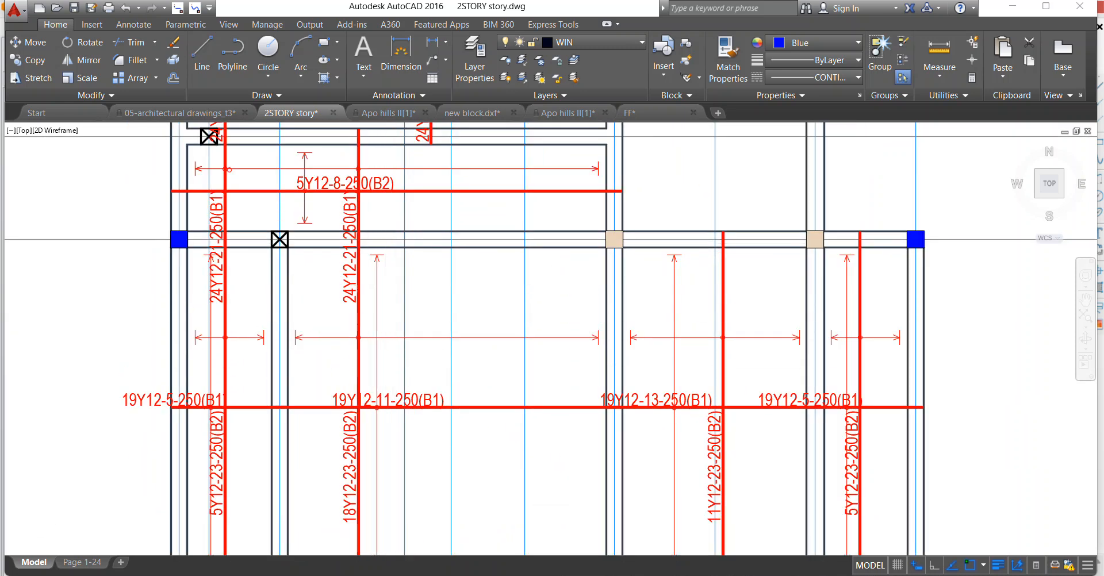
# Move the 18Y12-23-250(B2) bar with its label and circle in the F–G slab towards axis 4, out of line with the 24Y12-21-250(B1) bar.
pyautogui.scroll(-2, 379, 239)
pyautogui.scroll(3, 379, 395)
pyautogui.scroll(-2, 333, 360)
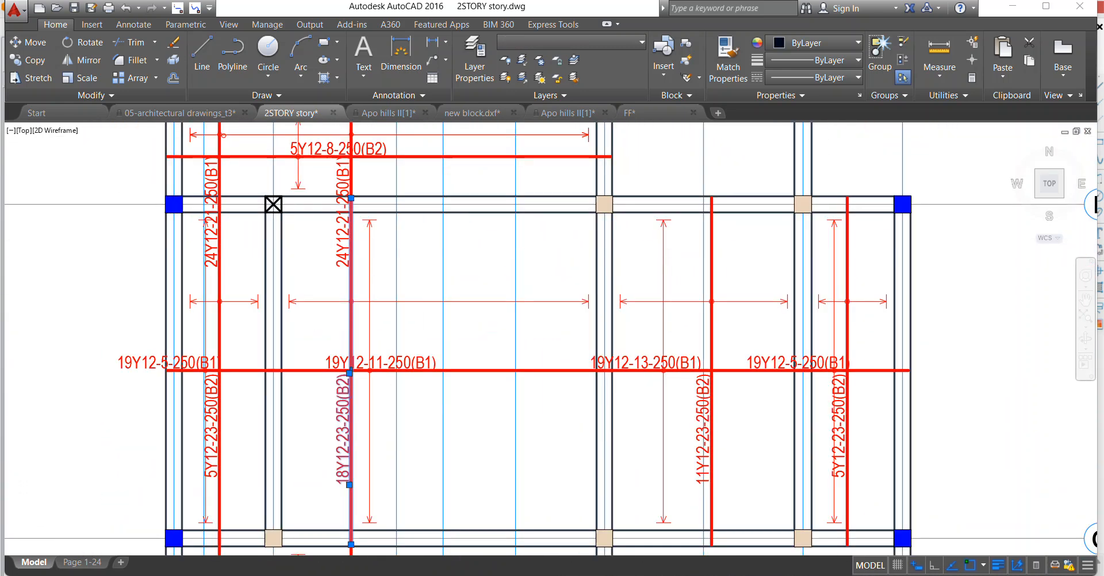
pyautogui.scroll(2, 325, 287)
pyautogui.click(327, 283)
pyautogui.scroll(-3, 328, 195)
pyautogui.scroll(3, 325, 310)
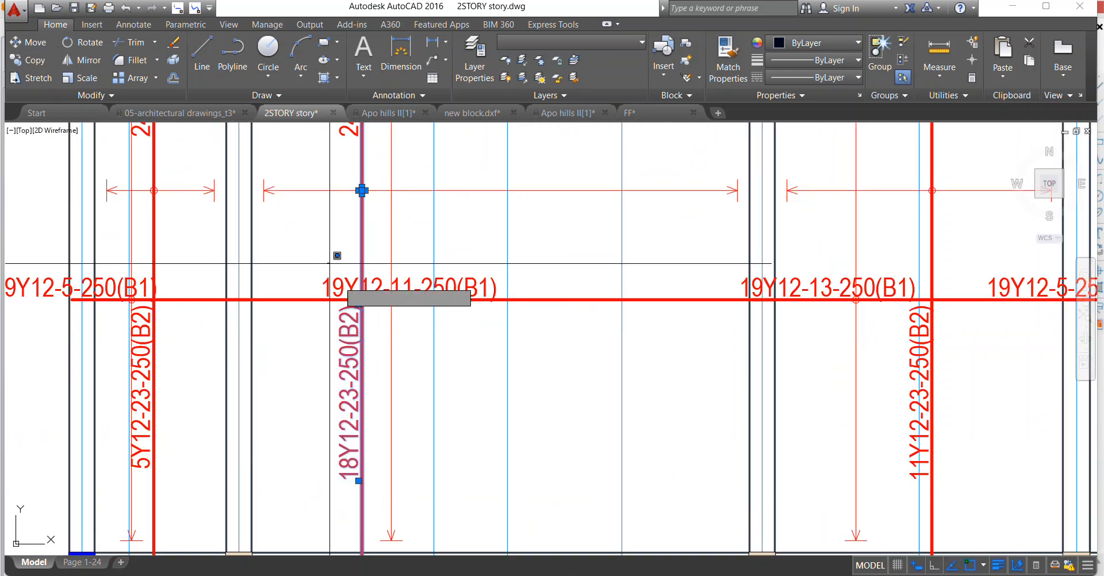
pyautogui.scroll(-3, 343, 334)
pyautogui.scroll(3, 345, 288)
pyautogui.scroll(-3, 342, 288)
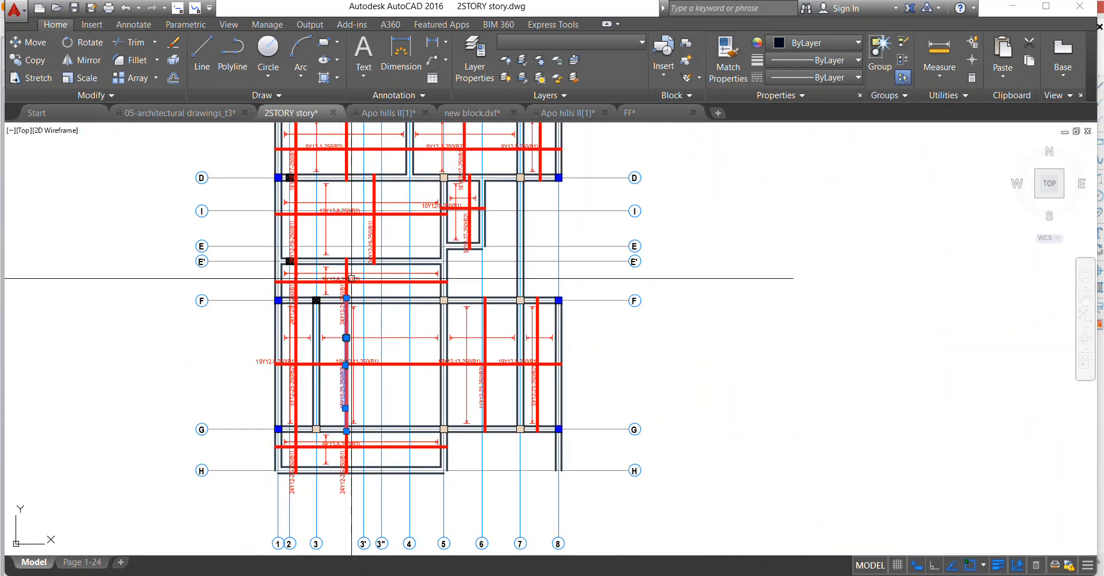
pyautogui.scroll(3, 336, 343)
pyautogui.rightClick(336, 342)
pyautogui.click(386, 365)
pyautogui.scroll(5, 332, 426)
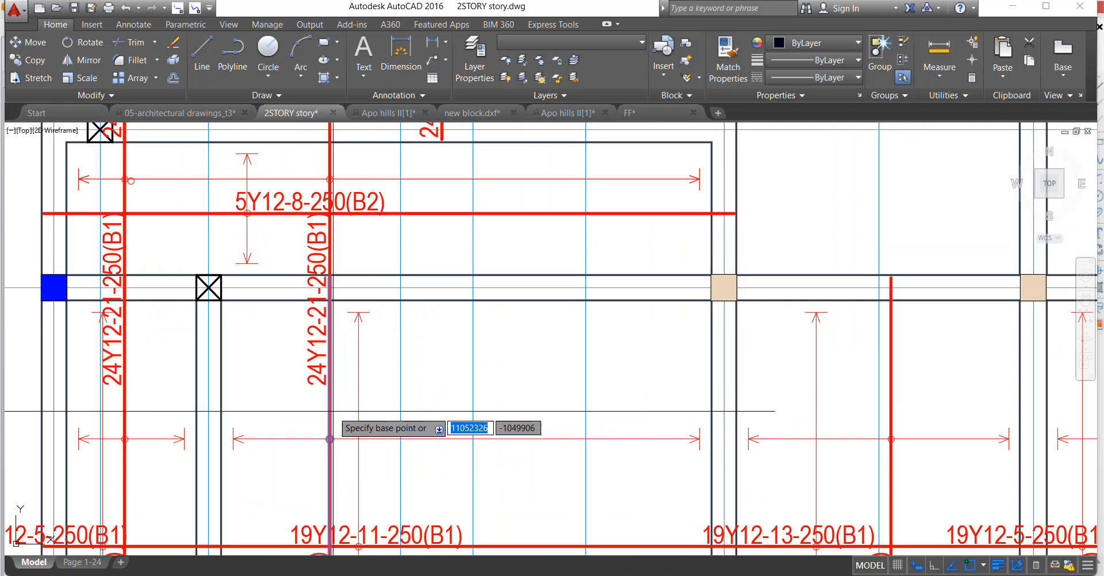
pyautogui.click(333, 428)
pyautogui.scroll(-4, 322, 403)
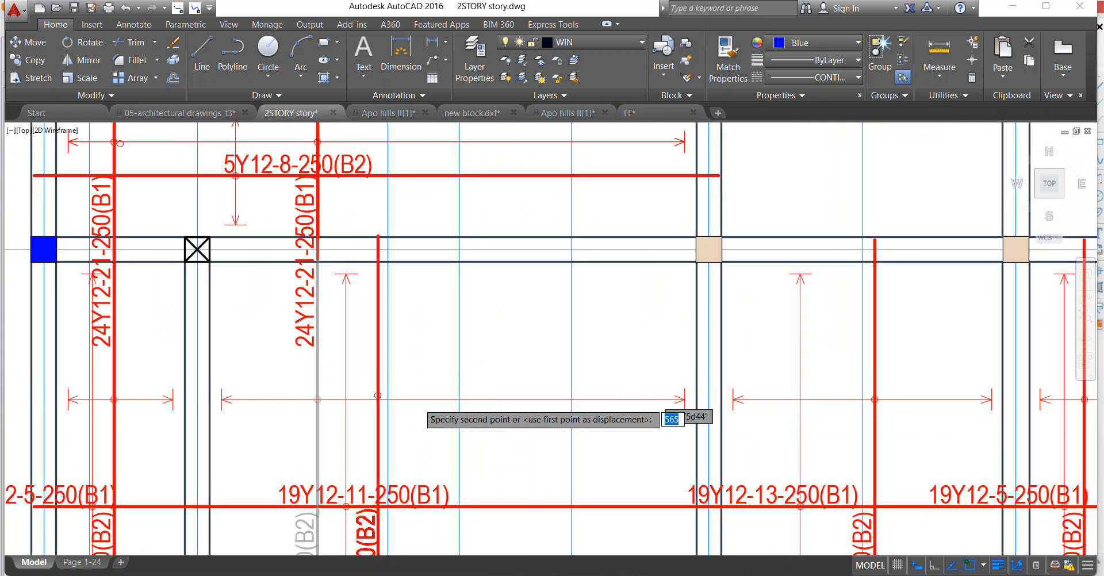
pyautogui.scroll(2, 706, 374)
pyautogui.click(431, 419)
pyautogui.scroll(-5, 446, 323)
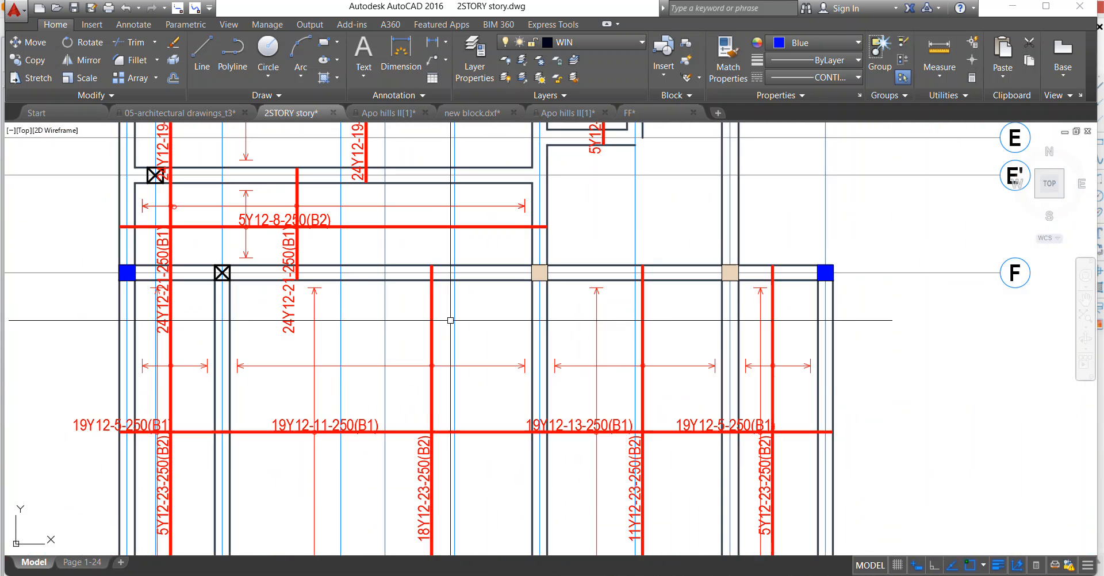
pyautogui.scroll(-2, 461, 328)
pyautogui.scroll(2, 403, 230)
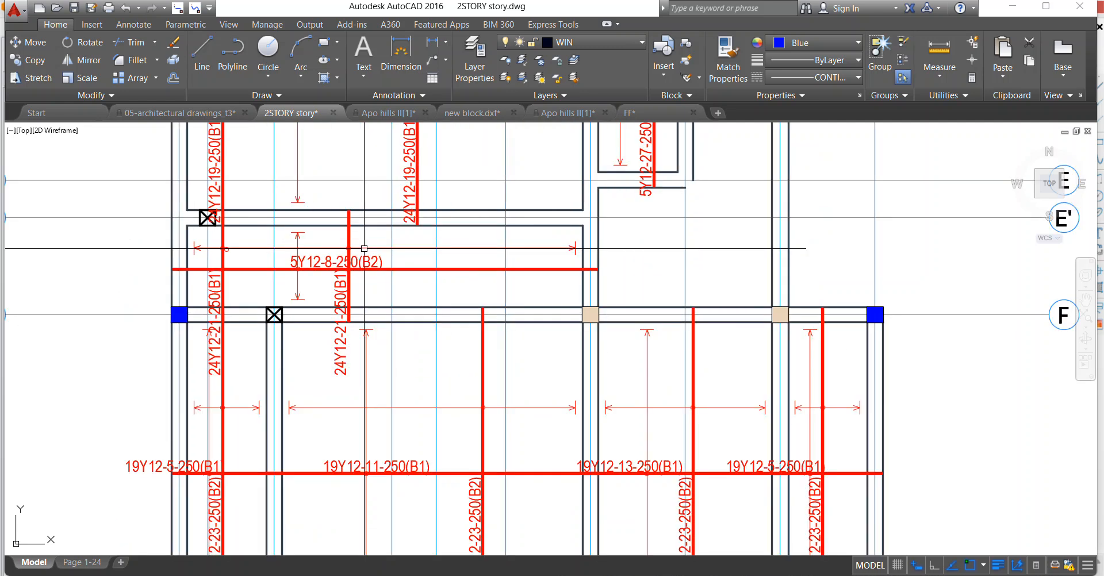
pyautogui.scroll(-4, 406, 234)
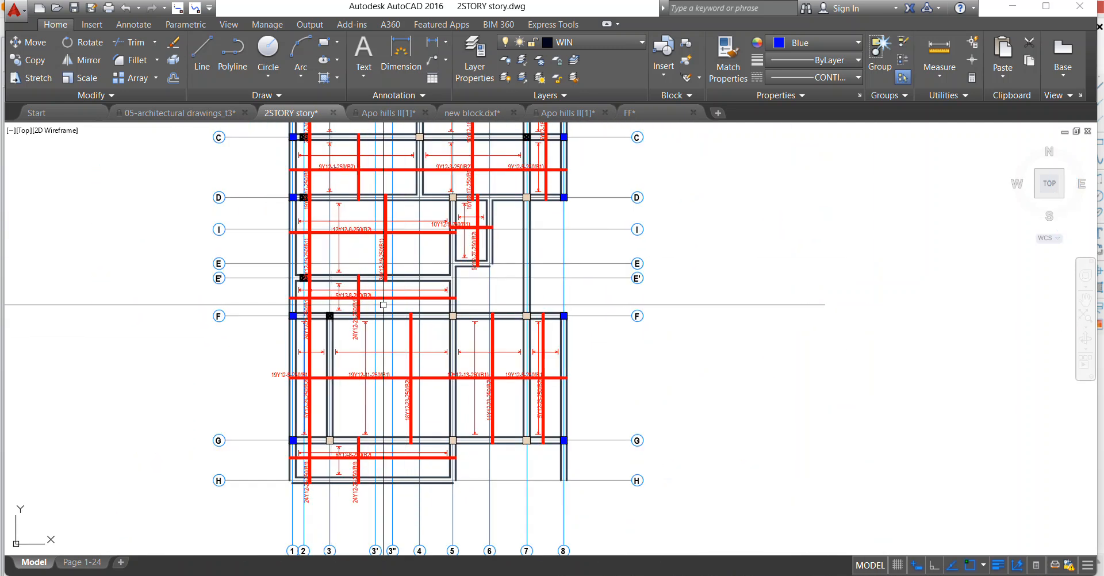
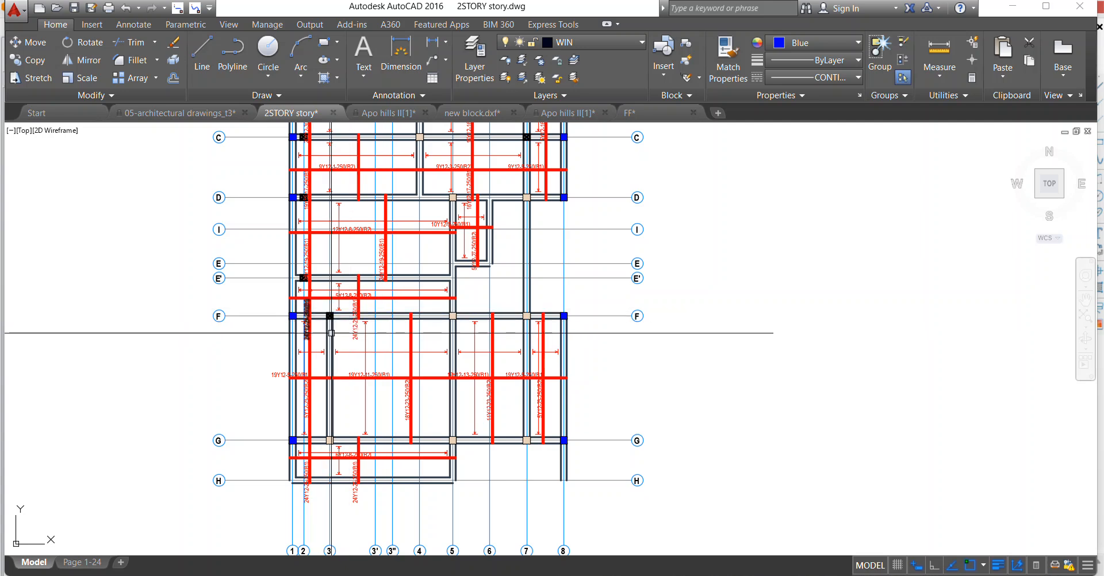
# Erase the duplicate vertical 24Y12-19-250(B1) bar and its label beside grid 2 between grids D and E'.
pyautogui.scroll(-1, 333, 332)
pyautogui.scroll(3, 330, 320)
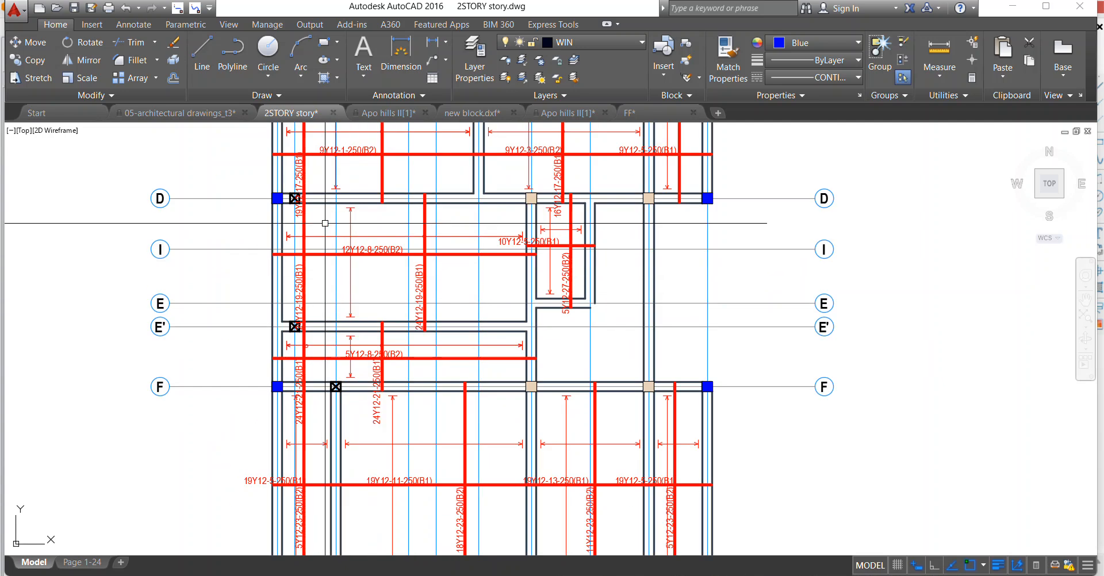
pyautogui.scroll(2, 324, 223)
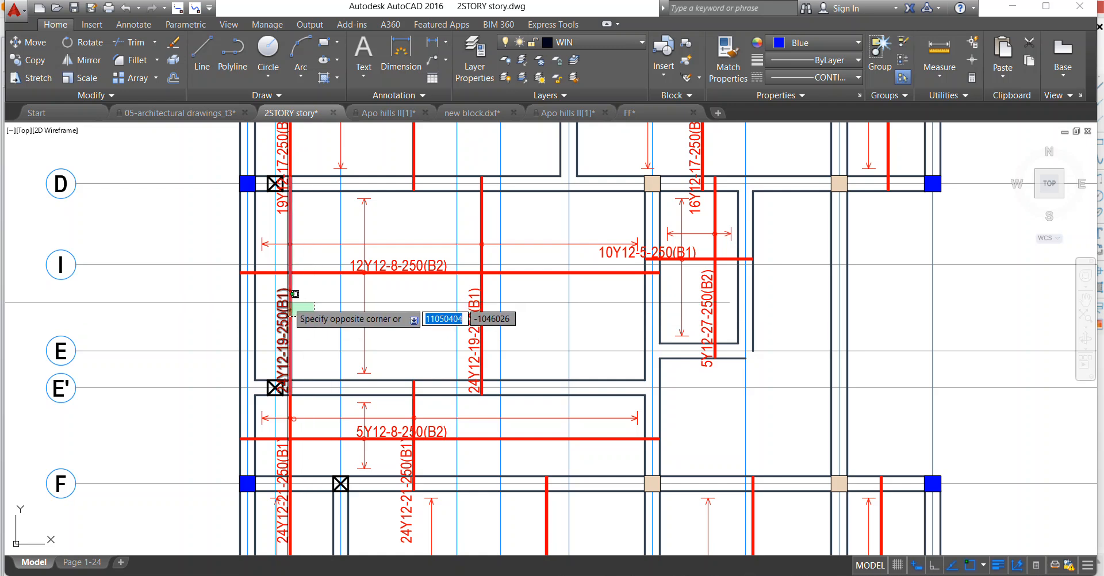
pyautogui.click(305, 260)
pyautogui.click(302, 257)
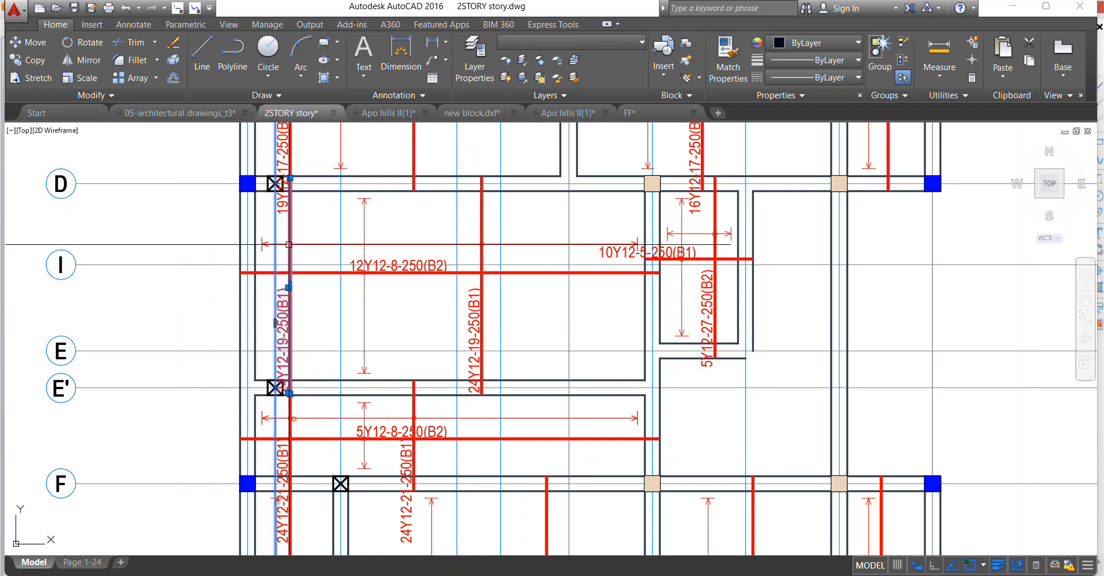
pyautogui.press('Escape')
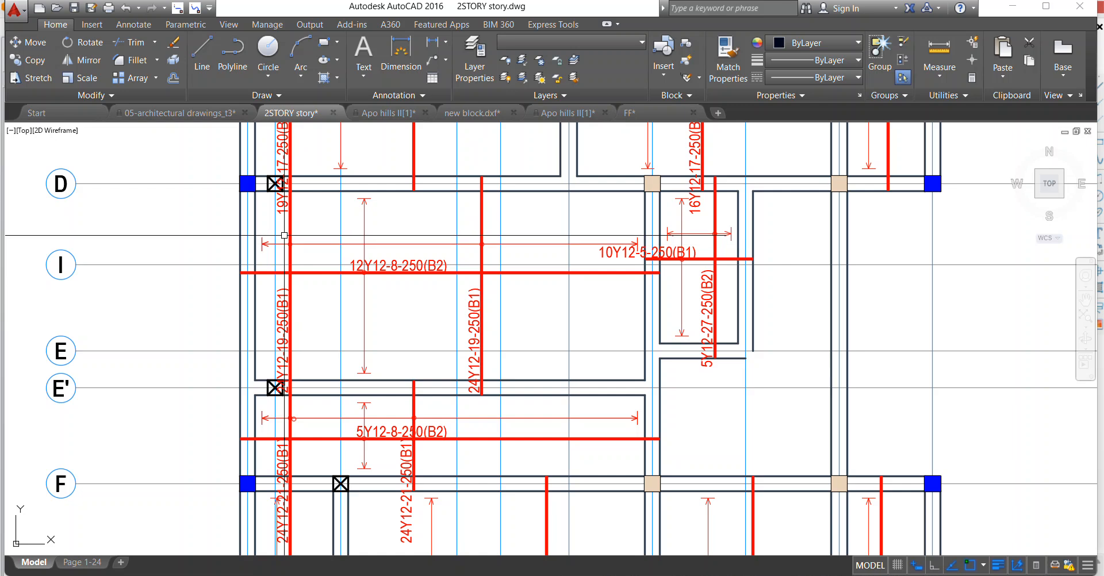
pyautogui.rightClick(312, 203)
pyautogui.click(339, 291)
# Erase the duplicate vertical 24Y12-25-250(B1) bar and its label beside grid 2 between grids G and H.
pyautogui.scroll(-2, 312, 270)
pyautogui.scroll(1, 317, 222)
pyautogui.scroll(-1, 338, 257)
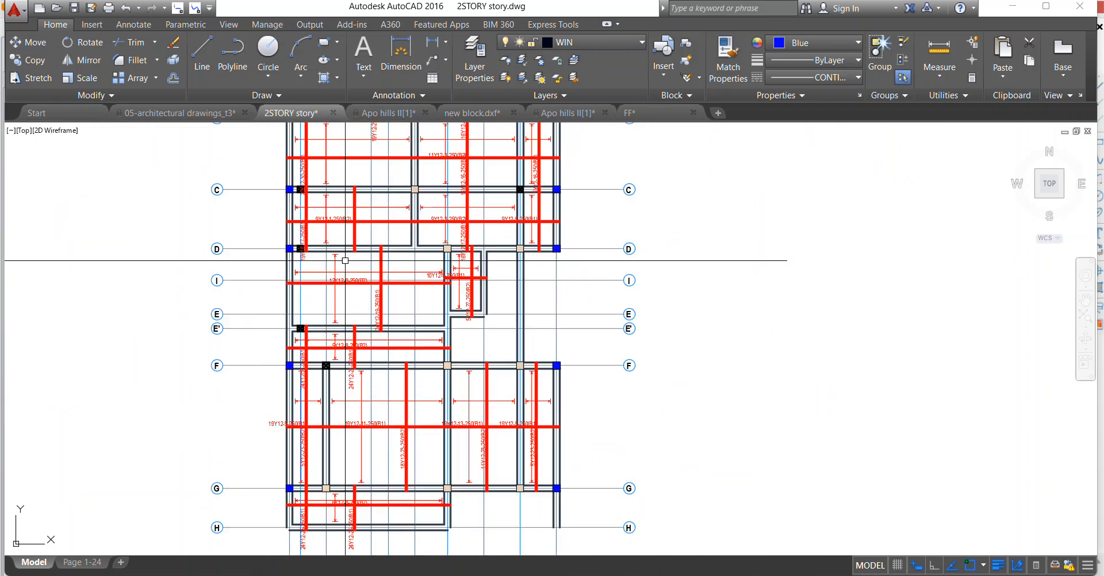
pyautogui.scroll(4, 312, 202)
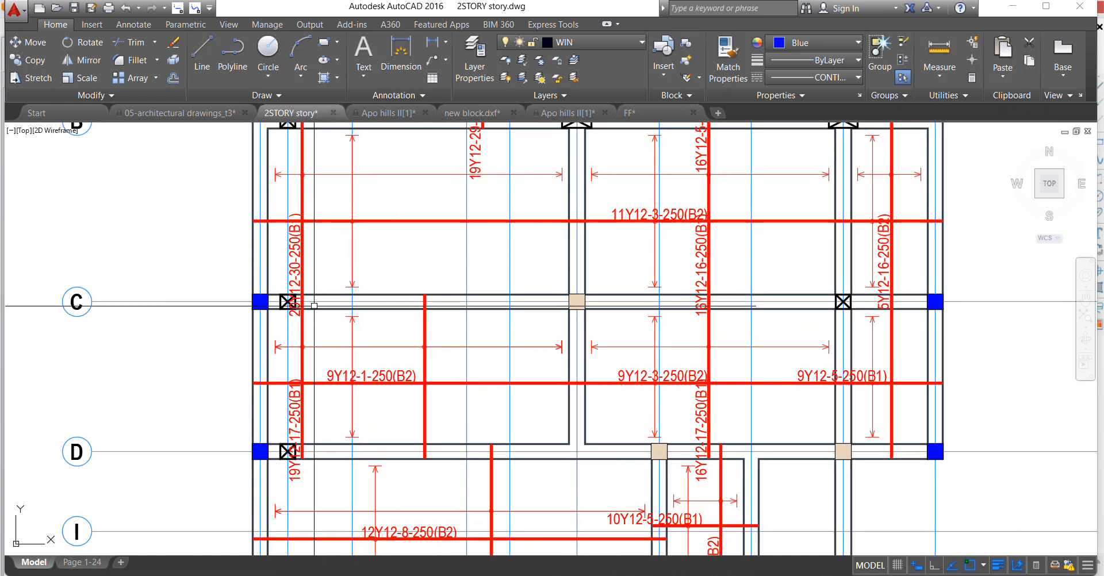
pyautogui.scroll(-6, 327, 249)
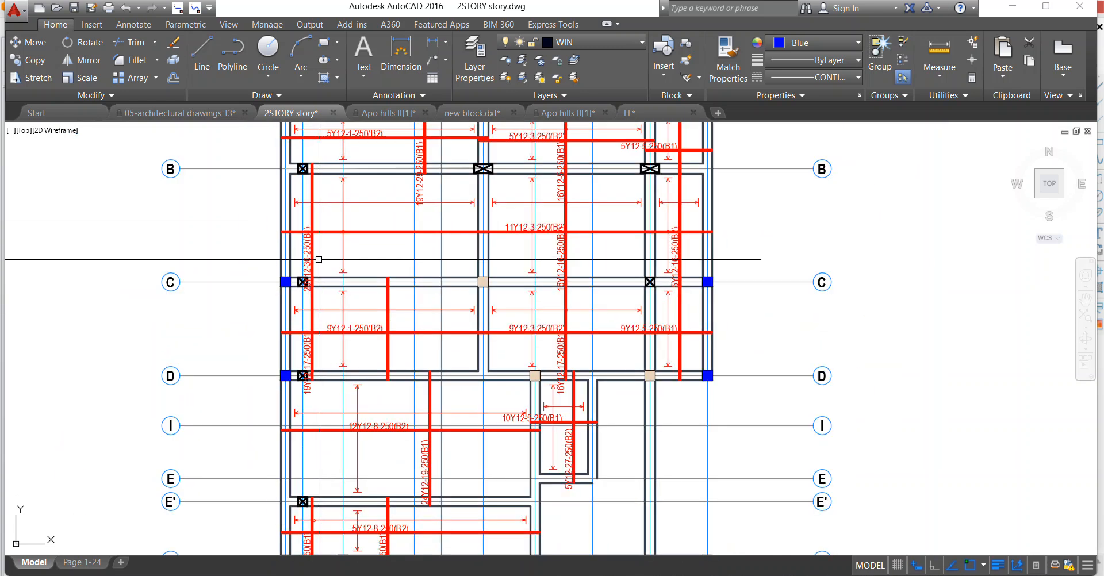
pyautogui.scroll(3, 350, 354)
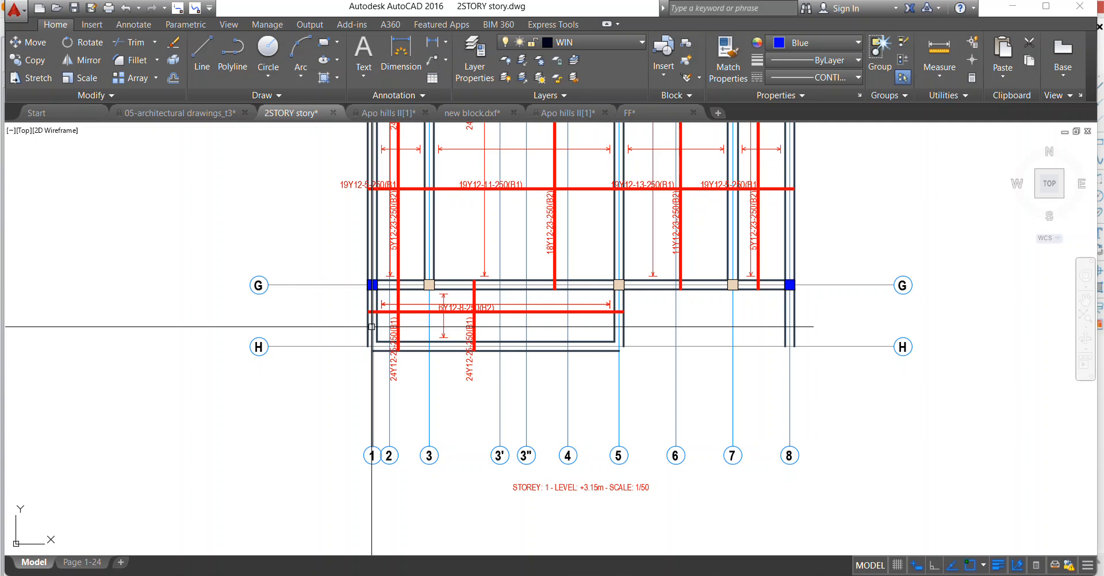
pyautogui.scroll(4, 372, 322)
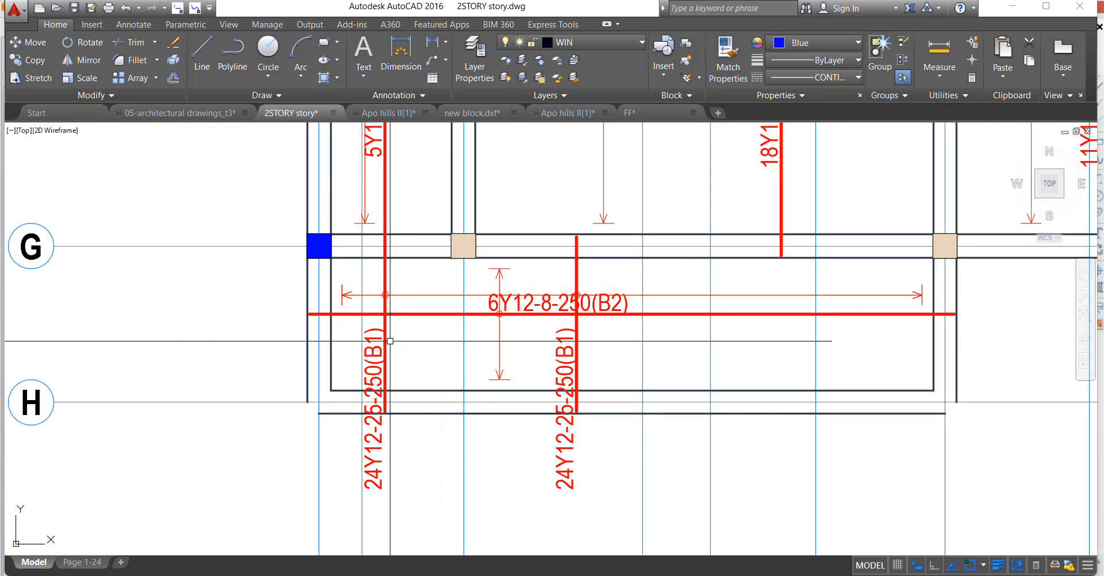
pyautogui.click(411, 350)
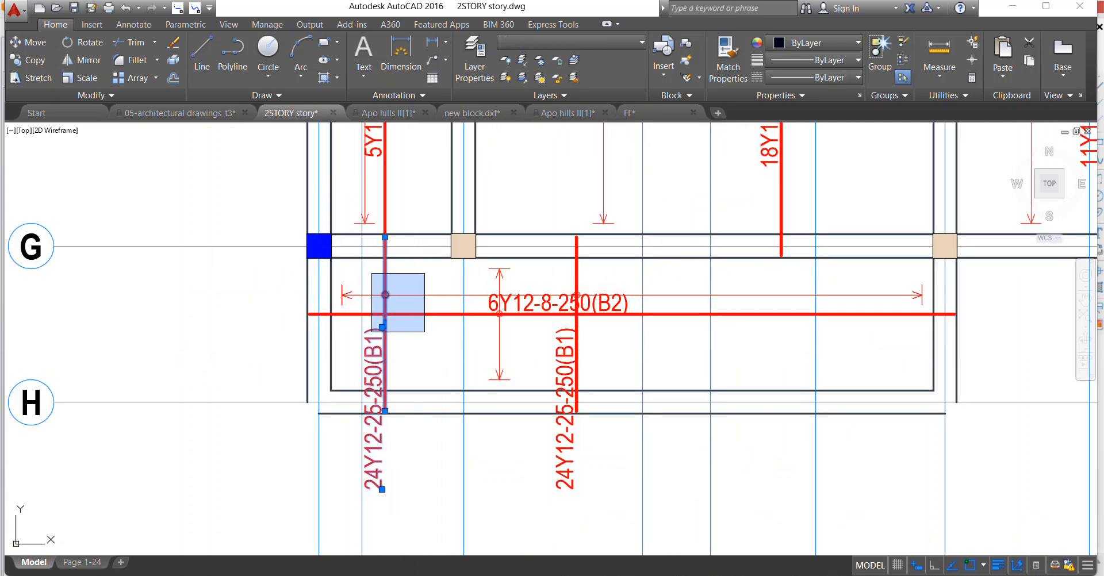
pyautogui.click(424, 332)
pyautogui.scroll(-4, 369, 316)
pyautogui.rightClick(412, 216)
pyautogui.click(461, 303)
# Move the 6Y12-8-250(B2) label in the panel between grids G and H about 590 units left along its bar.
pyautogui.scroll(-2, 377, 305)
pyautogui.moveTo(377, 305); pyautogui.dragTo(306, 368, button='middle')
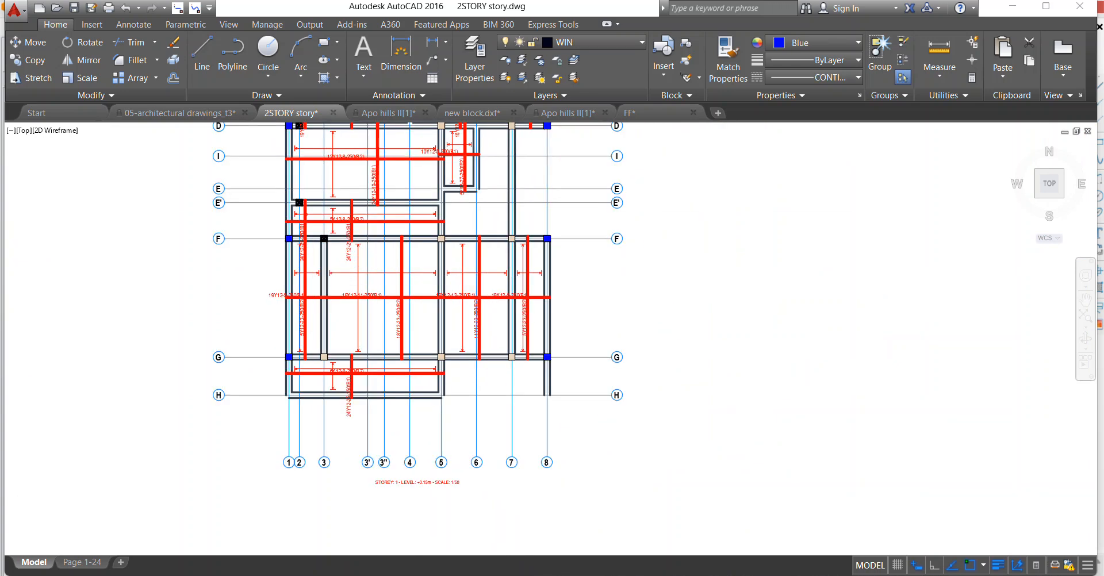
pyautogui.scroll(4, 419, 360)
pyautogui.scroll(2, 255, 438)
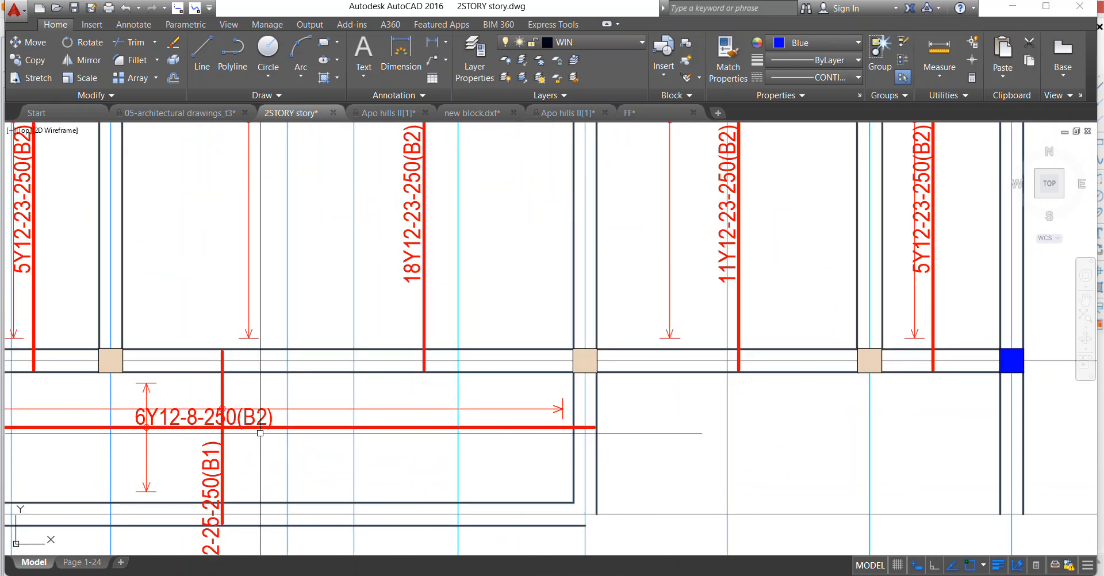
pyautogui.scroll(-4, 323, 383)
pyautogui.scroll(6, 255, 397)
pyautogui.scroll(-4, 254, 396)
pyautogui.scroll(5, 255, 397)
pyautogui.click(454, 442)
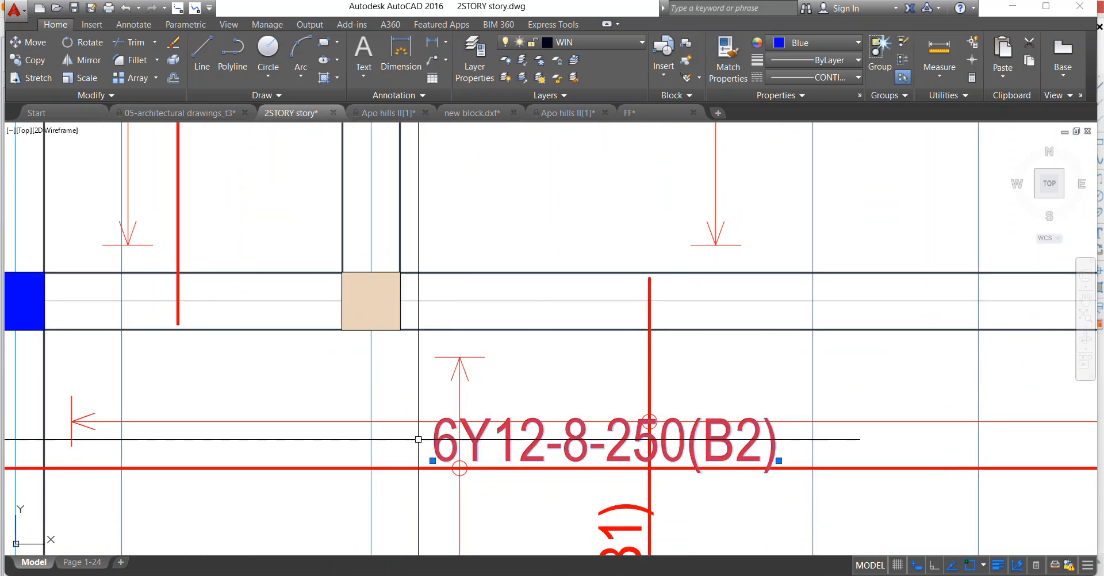
pyautogui.rightClick(390, 357)
pyautogui.click(405, 355)
pyautogui.click(459, 421)
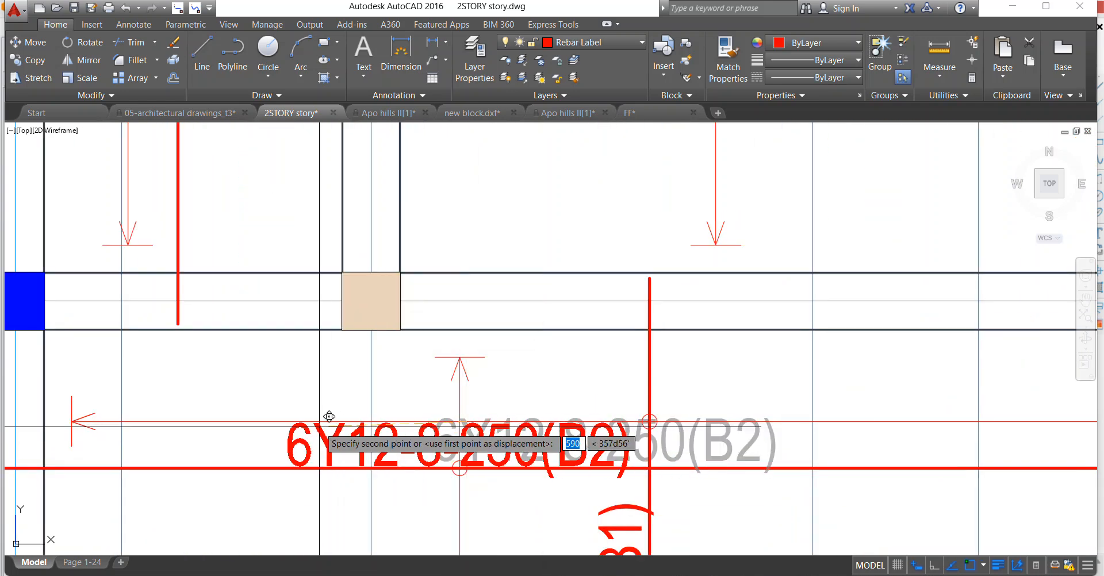
pyautogui.press('Escape')
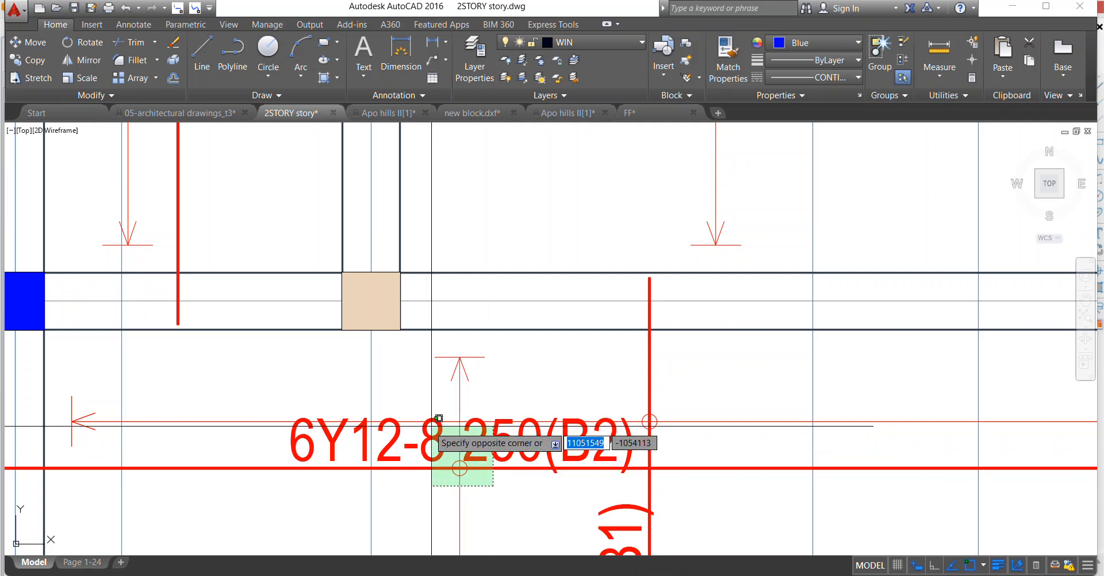
pyautogui.press('Escape')
# Draw a diagonal line across the stair opening from the column at grids F/5 to the column at D/7.
pyautogui.scroll(-6, 331, 419)
pyautogui.moveTo(517, 347); pyautogui.dragTo(419, 378, button='middle')
pyautogui.scroll(-4, 420, 378)
pyautogui.scroll(4, 452, 219)
pyautogui.scroll(-4, 460, 361)
pyautogui.scroll(2, 493, 220)
pyautogui.click(224, 58)
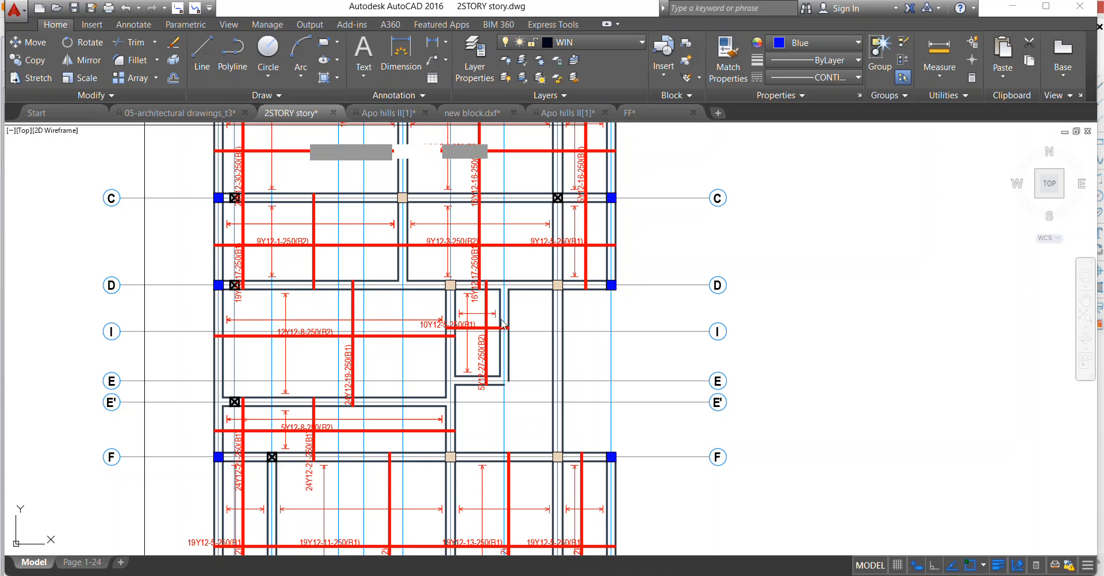
pyautogui.scroll(2, 444, 450)
pyautogui.click(449, 453)
pyautogui.scroll(-2, 449, 454)
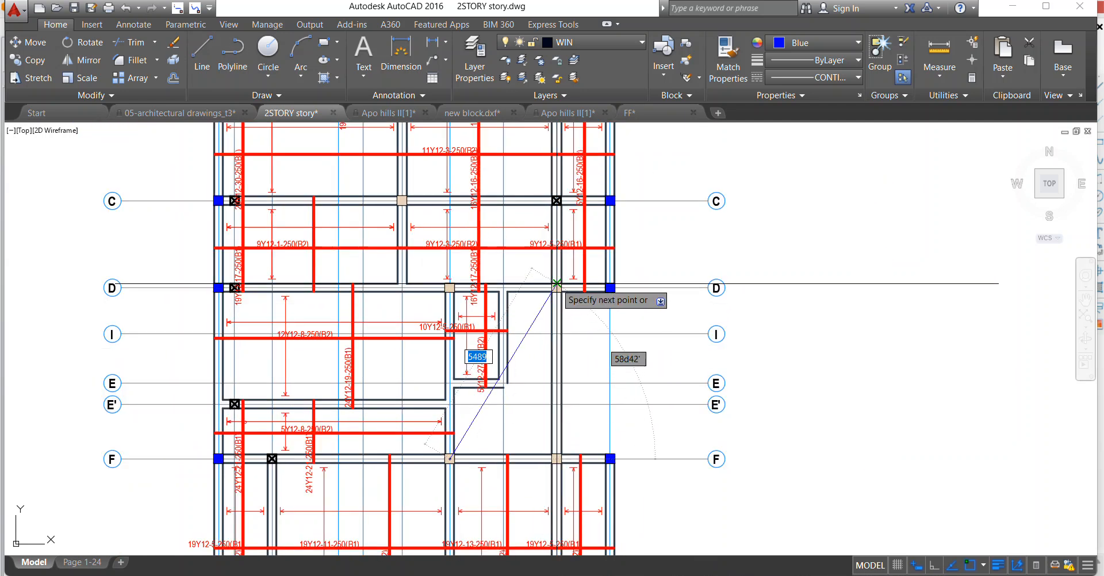
pyautogui.click(556, 284)
pyautogui.rightClick(545, 276)
pyautogui.click(575, 279)
# Draw the second diagonal across the stair opening from the intersection of grids D and 6 to the column at F/7.
pyautogui.rightClick(526, 269)
pyautogui.click(517, 256)
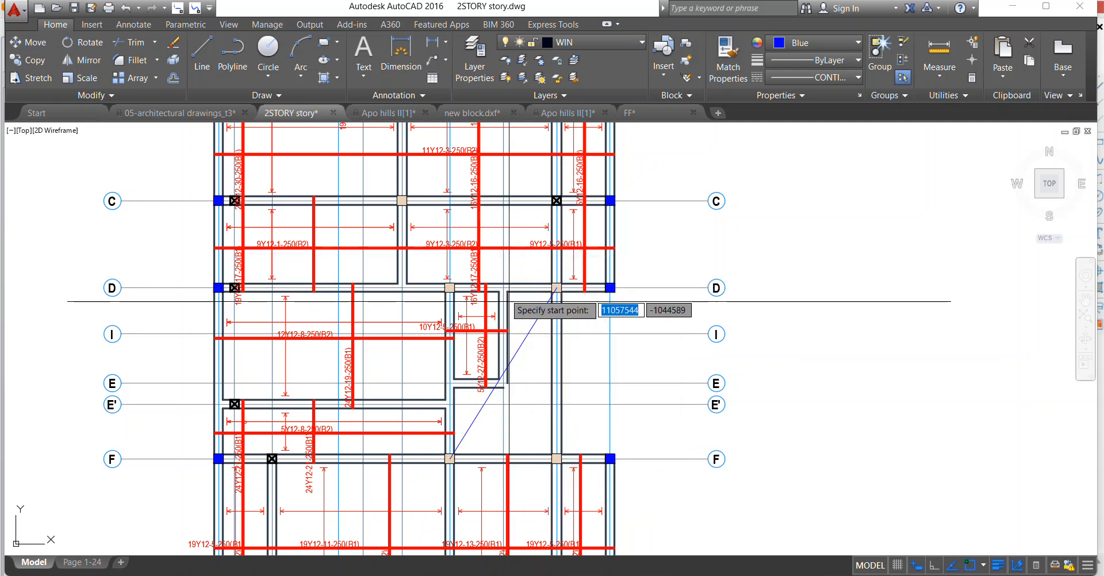
pyautogui.click(503, 287)
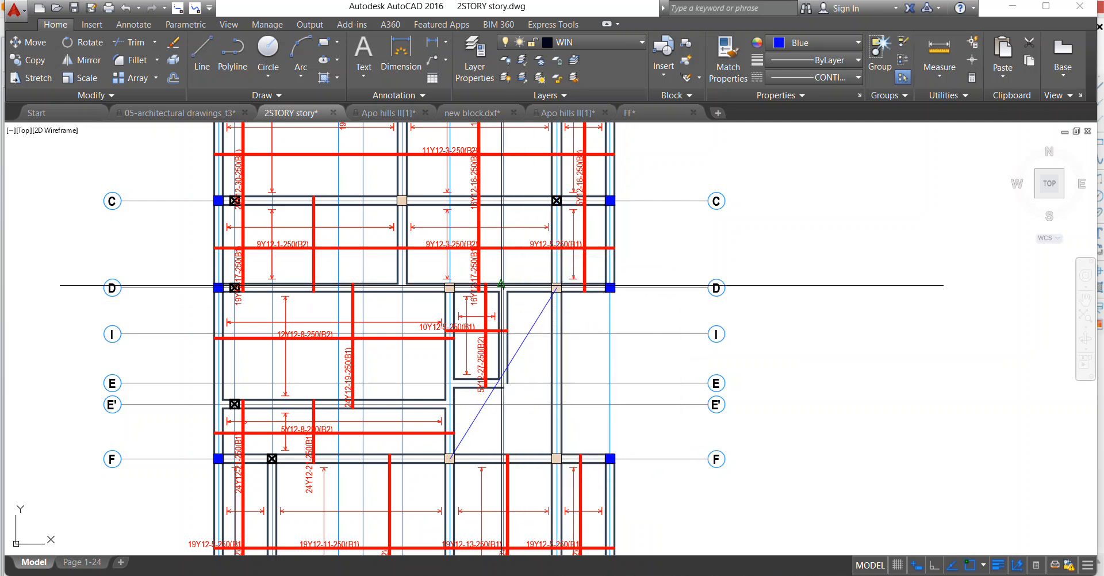
pyautogui.click(557, 458)
pyautogui.press('Return')
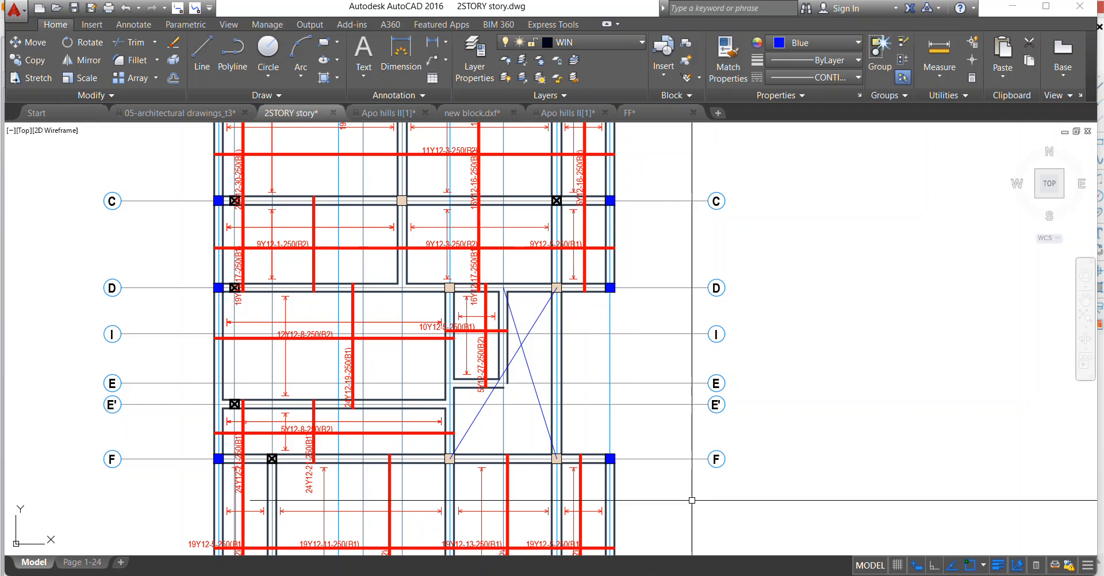
# Look over the row of drawing sheets and the loose slab reinforcement plans placed below them.
pyautogui.scroll(-3, 556, 382)
pyautogui.scroll(1, 495, 296)
pyautogui.scroll(-4, 443, 295)
pyautogui.scroll(6, 403, 247)
pyautogui.scroll(2, 402, 247)
pyautogui.scroll(-5, 475, 278)
pyautogui.scroll(4, 475, 374)
pyautogui.scroll(-2, 431, 432)
pyautogui.scroll(2, 408, 481)
pyautogui.scroll(-2, 391, 291)
pyautogui.scroll(-2, 391, 291)
pyautogui.scroll(2, 360, 315)
pyautogui.scroll(-4, 434, 320)
pyautogui.scroll(4, 425, 402)
pyautogui.scroll(-4, 425, 383)
pyautogui.scroll(4, 402, 235)
pyautogui.scroll(-4, 420, 356)
pyautogui.scroll(5, 609, 328)
pyautogui.scroll(1, 506, 286)
pyautogui.scroll(2, 454, 264)
pyautogui.scroll(-6, 439, 267)
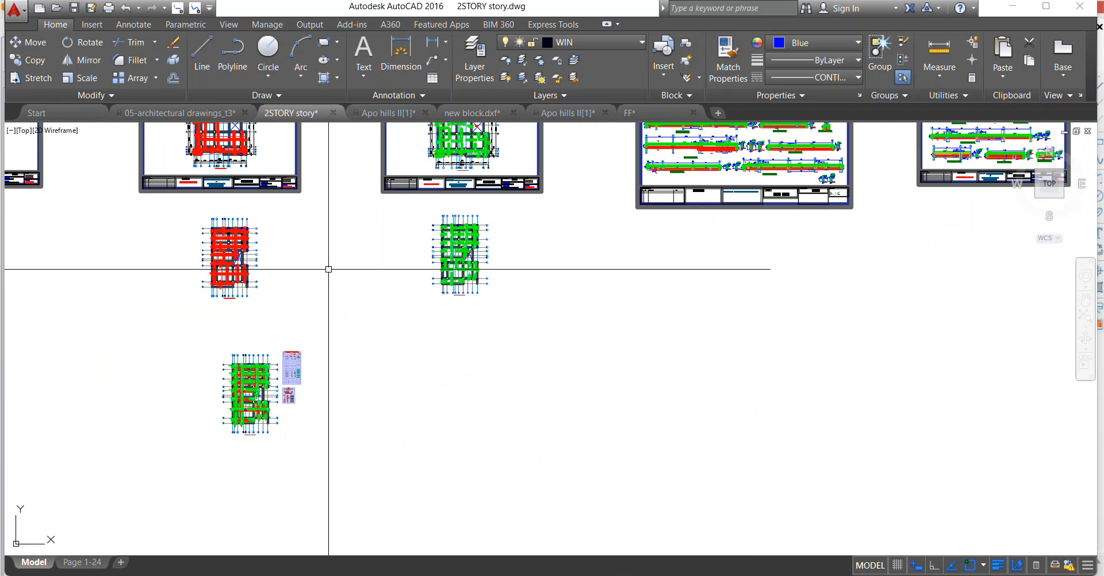
# Examine the green top rebar plan, especially its stair opening between grids D and F.
pyautogui.scroll(2, 400, 201)
pyautogui.scroll(2, 512, 229)
pyautogui.scroll(-4, 406, 293)
pyautogui.scroll(3, 244, 234)
pyautogui.scroll(-2, 416, 349)
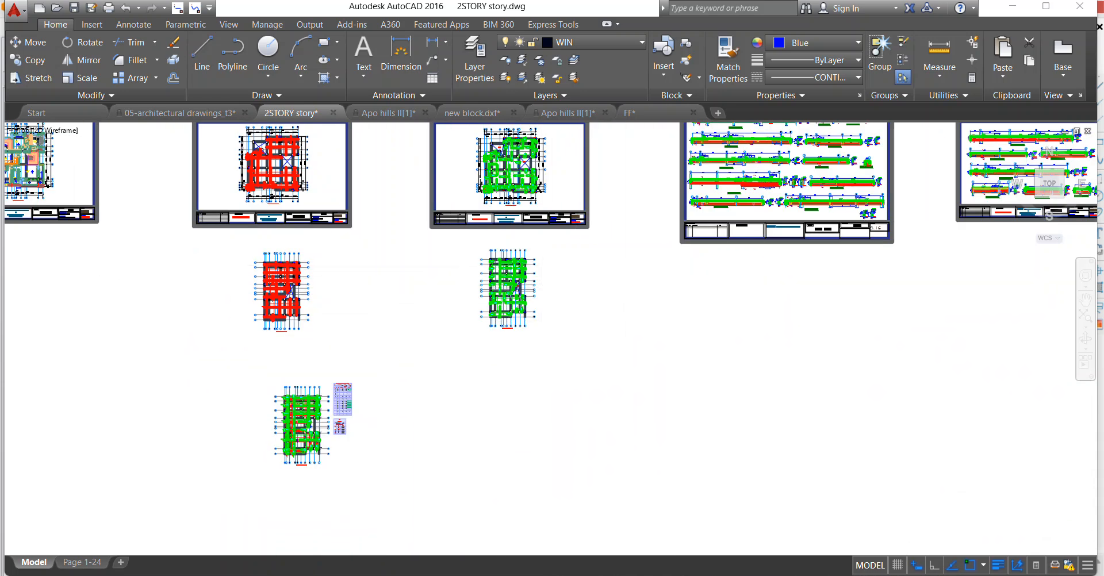
pyautogui.scroll(8, 471, 288)
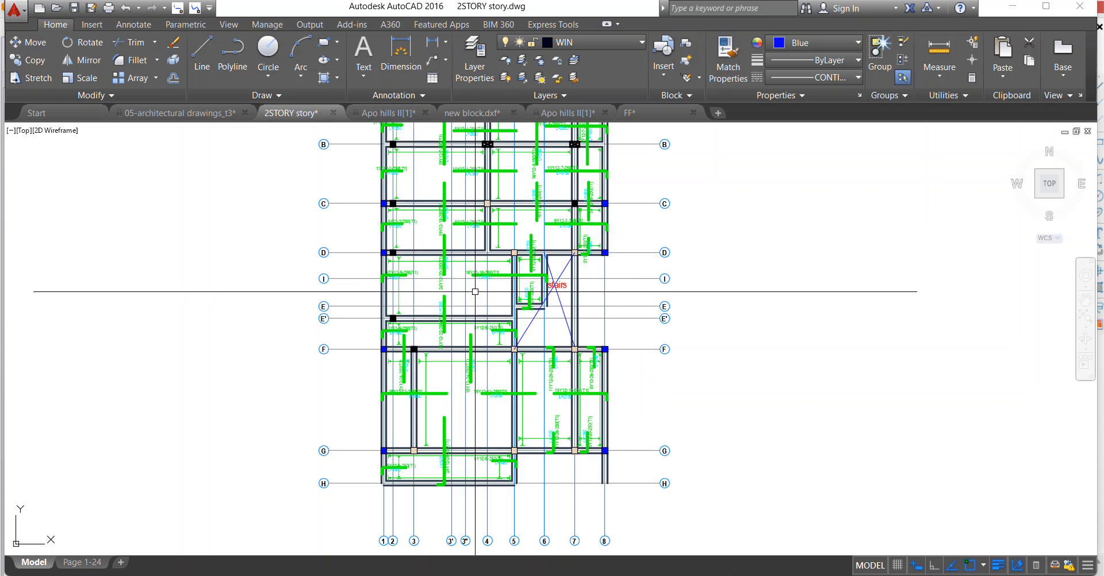
pyautogui.scroll(-6, 474, 291)
pyautogui.scroll(4, 366, 306)
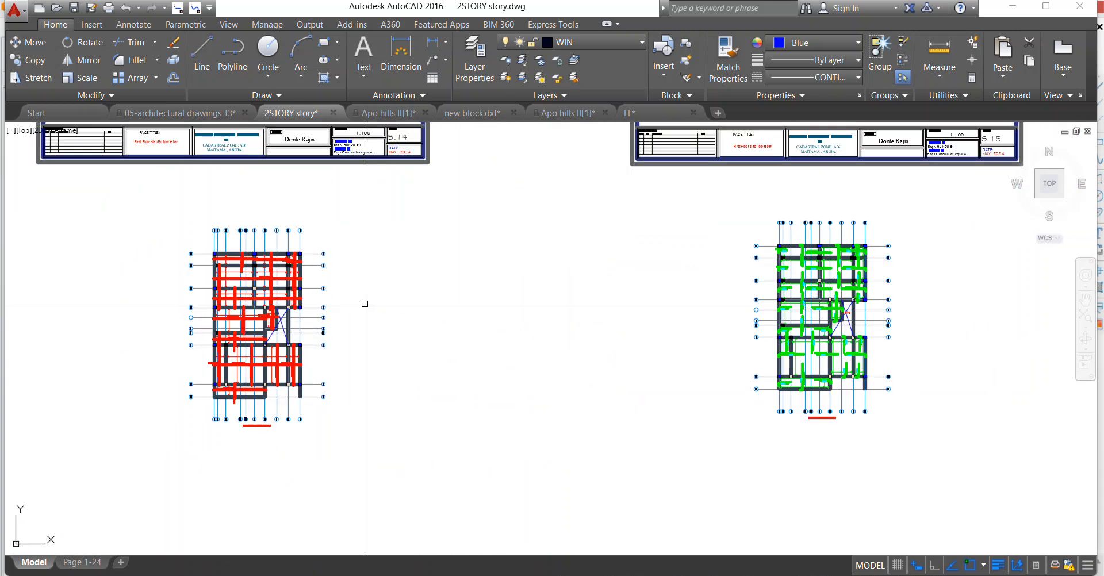
pyautogui.scroll(-4, 282, 296)
pyautogui.scroll(-4, 421, 294)
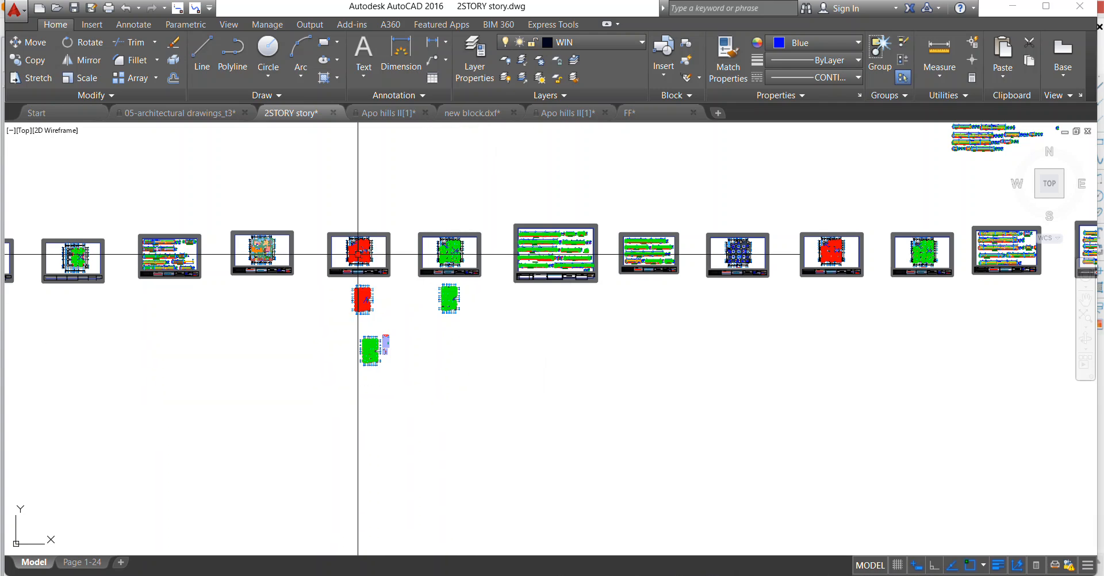
# Compare the red bottom rebar plan with the green top rebar plan and the framed sheets above them.
pyautogui.scroll(10, 358, 254)
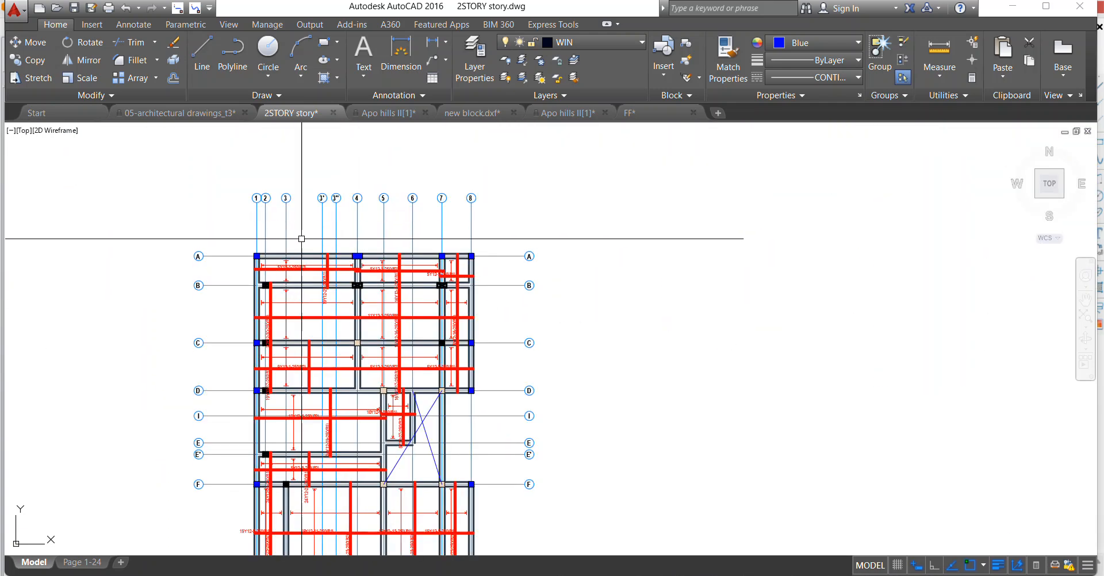
pyautogui.scroll(-4, 397, 322)
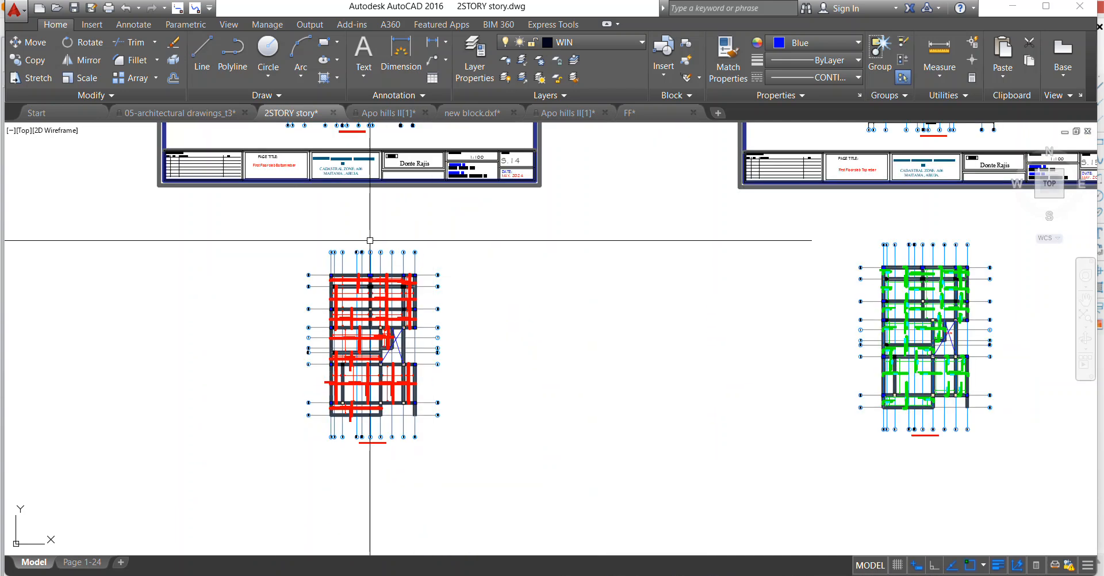
pyautogui.scroll(-2, 369, 240)
pyautogui.scroll(6, 364, 290)
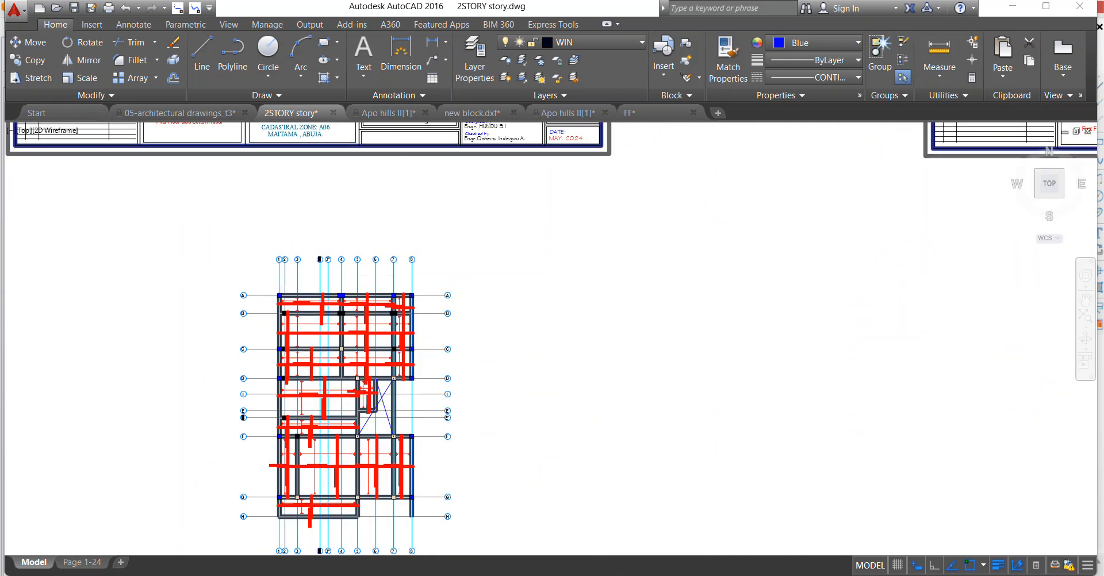
pyautogui.scroll(-4, 299, 275)
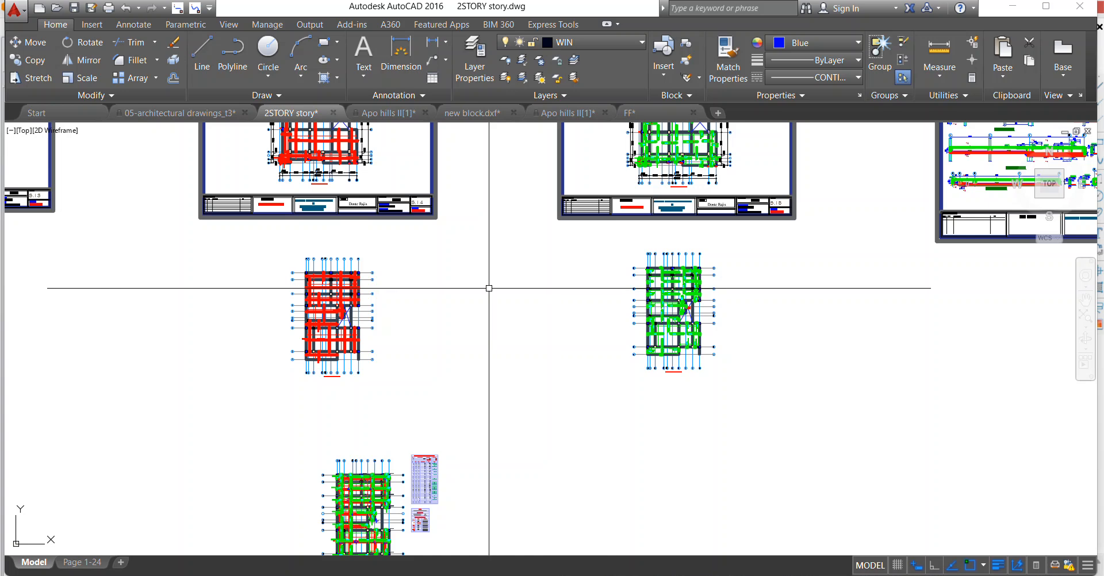
pyautogui.scroll(-4, 473, 338)
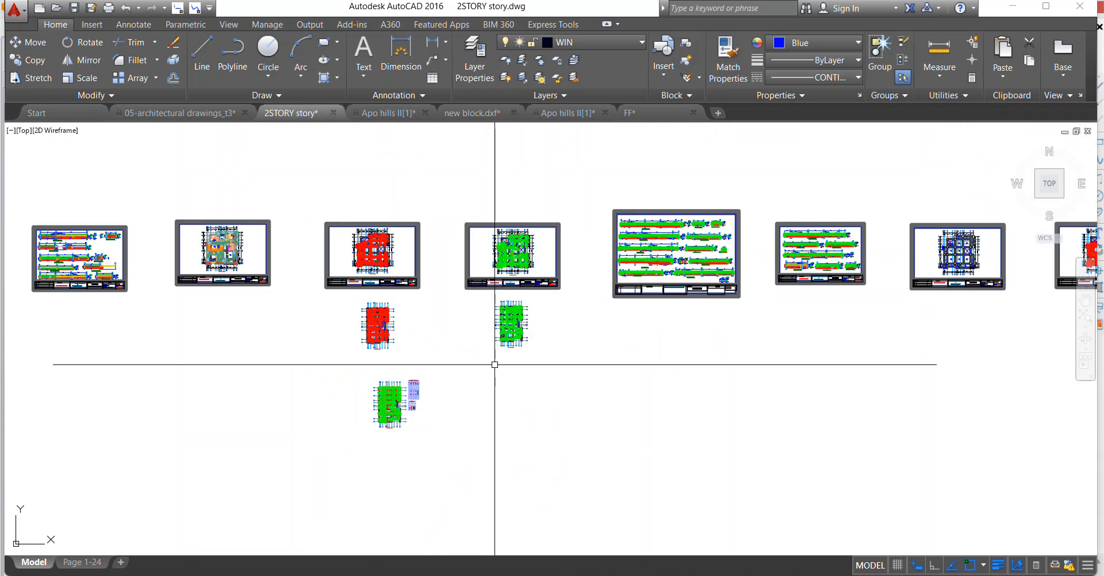
pyautogui.scroll(4, 518, 313)
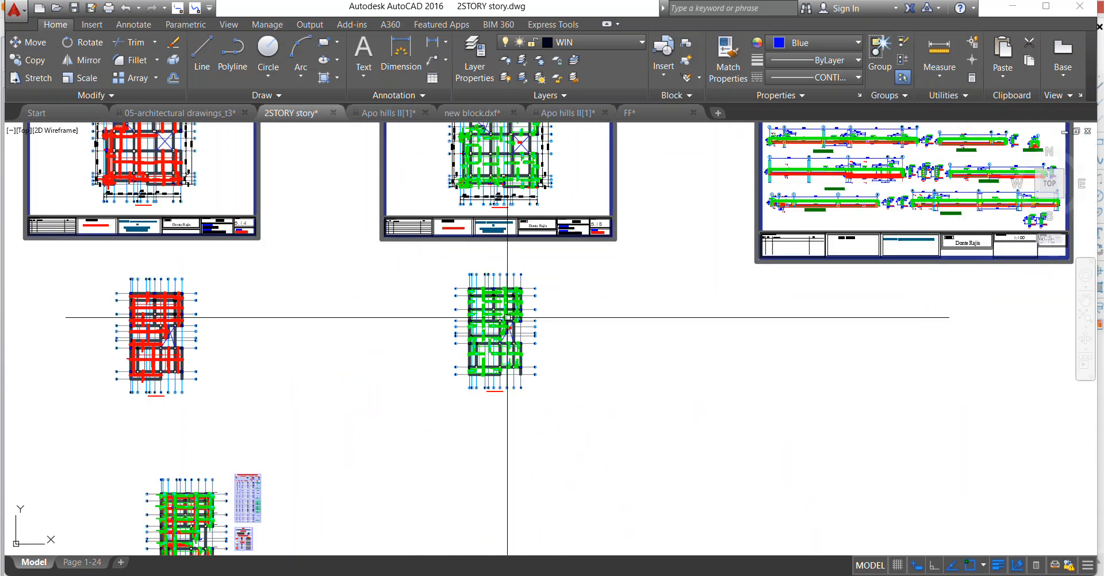
pyautogui.scroll(-3, 534, 338)
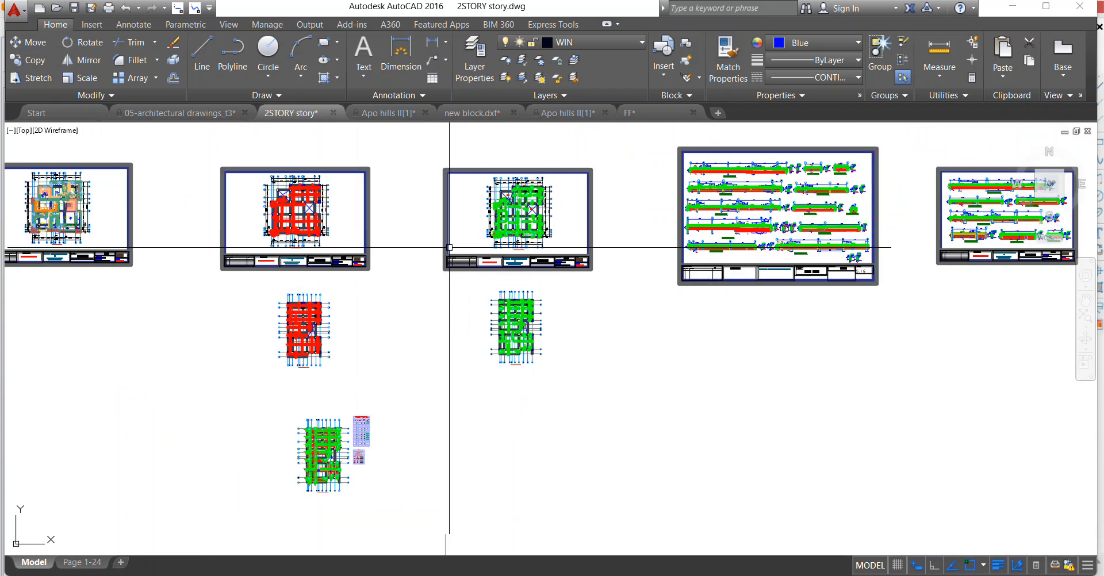
pyautogui.scroll(2, 460, 244)
pyautogui.scroll(-2, 329, 319)
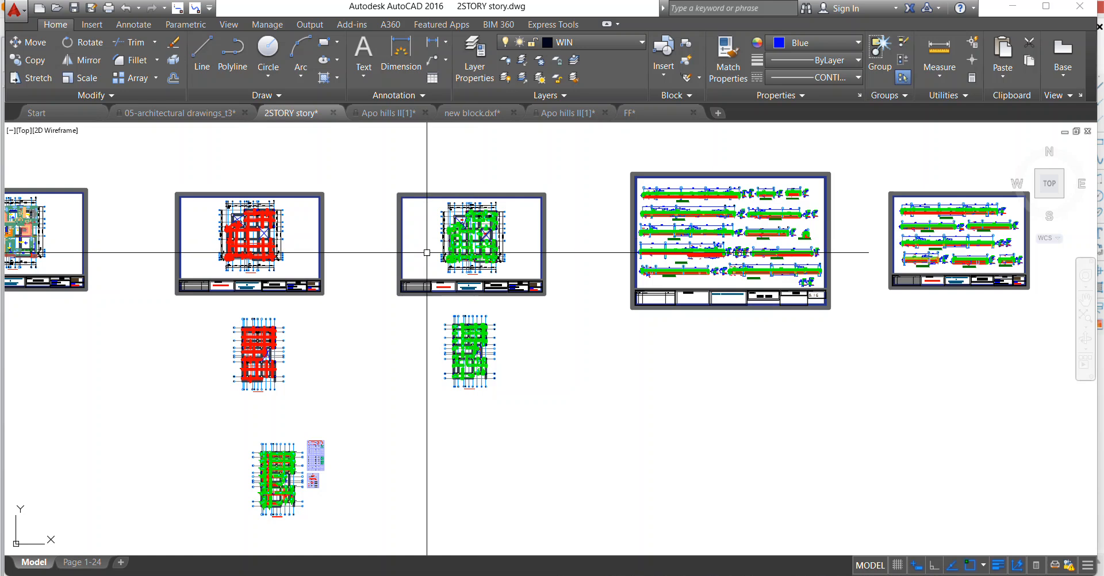
pyautogui.scroll(-2, 661, 259)
pyautogui.scroll(2, 285, 248)
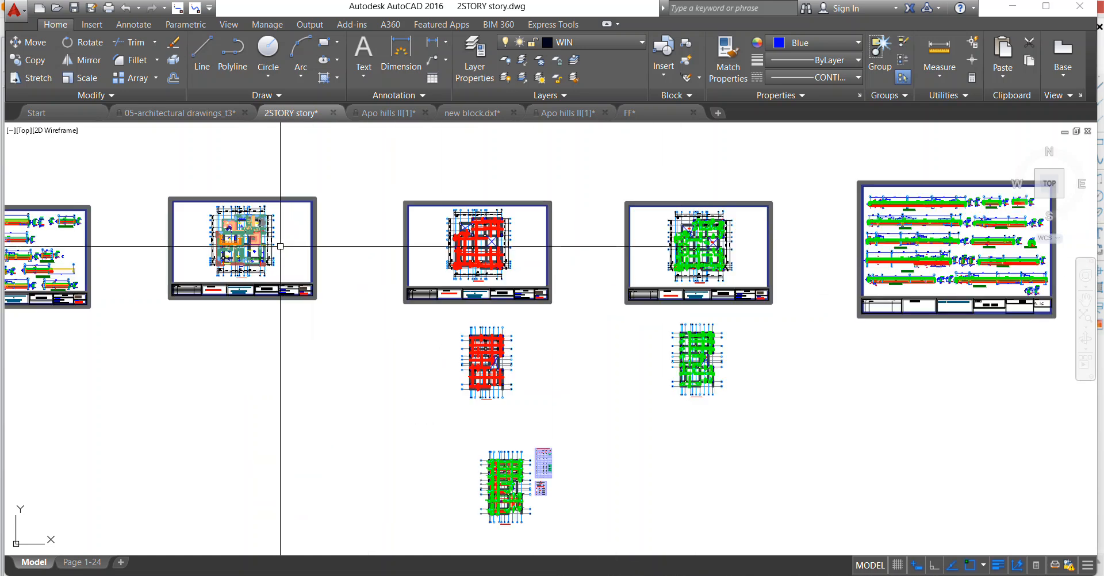
# Review the first floor slab title blocks and inspect the bottom rebar plan from the stair opening to grid H.
pyautogui.scroll(3, 454, 331)
pyautogui.scroll(-4, 540, 379)
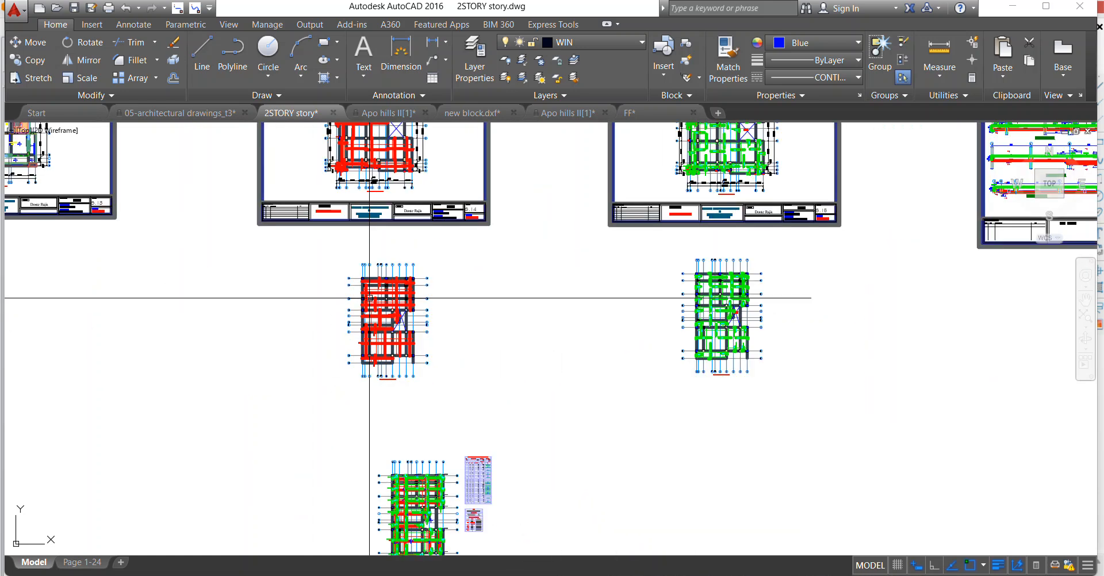
pyautogui.scroll(3, 606, 358)
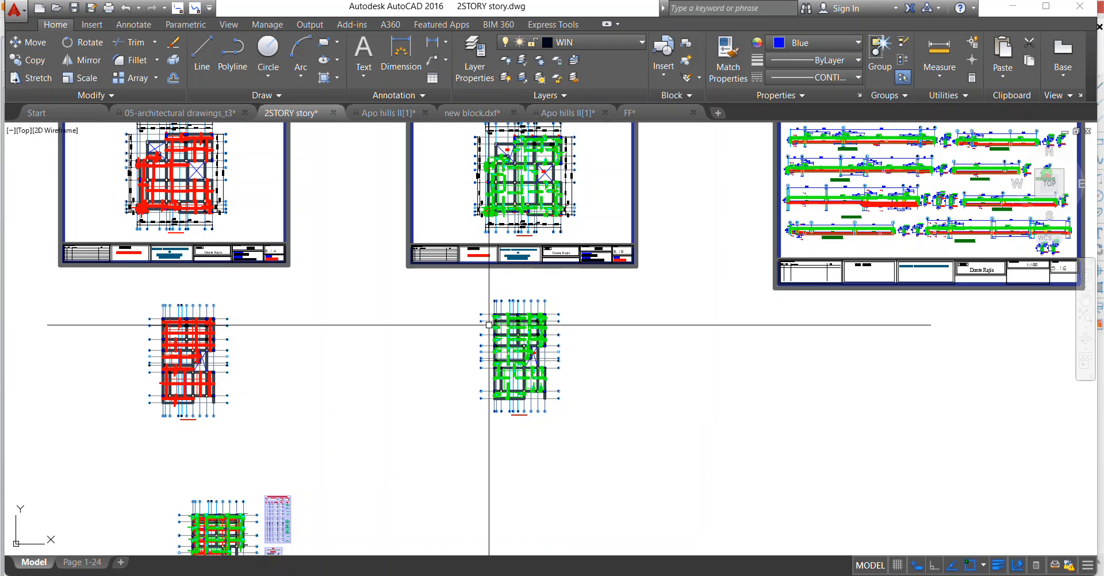
pyautogui.scroll(2, 492, 325)
pyautogui.scroll(-2, 486, 297)
pyautogui.scroll(4, 229, 301)
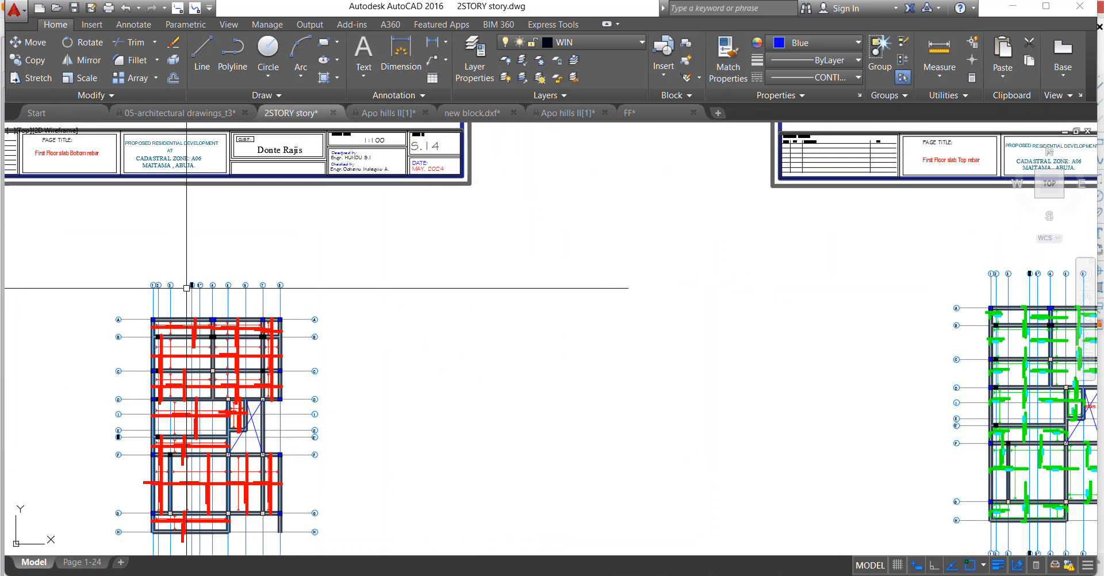
pyautogui.scroll(1, 278, 365)
pyautogui.scroll(-3, 289, 365)
pyautogui.scroll(4, 322, 337)
pyautogui.scroll(-2, 355, 311)
pyautogui.scroll(2, 362, 315)
pyautogui.scroll(4, 339, 339)
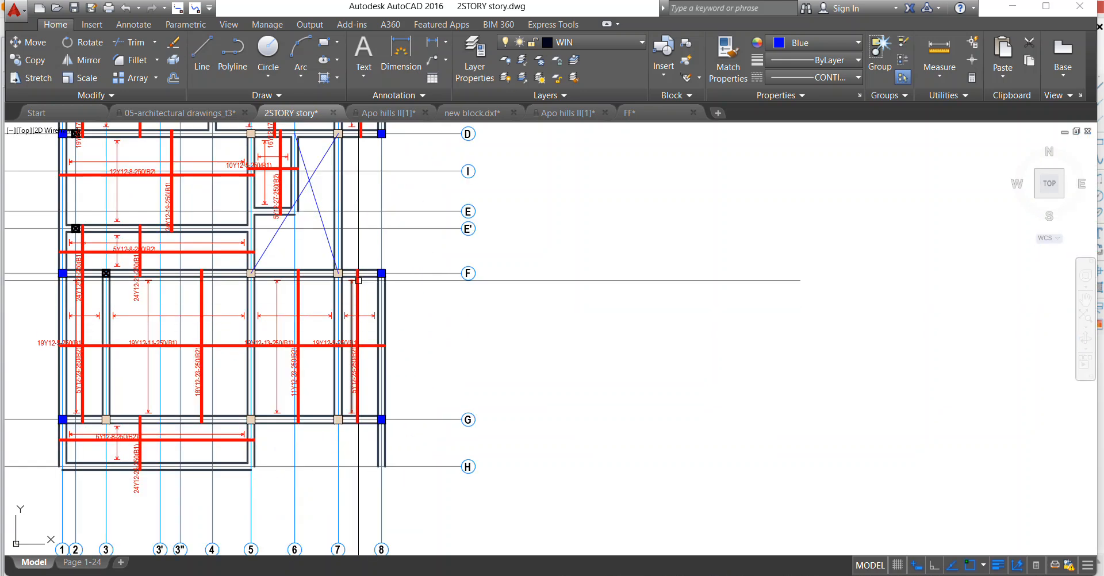